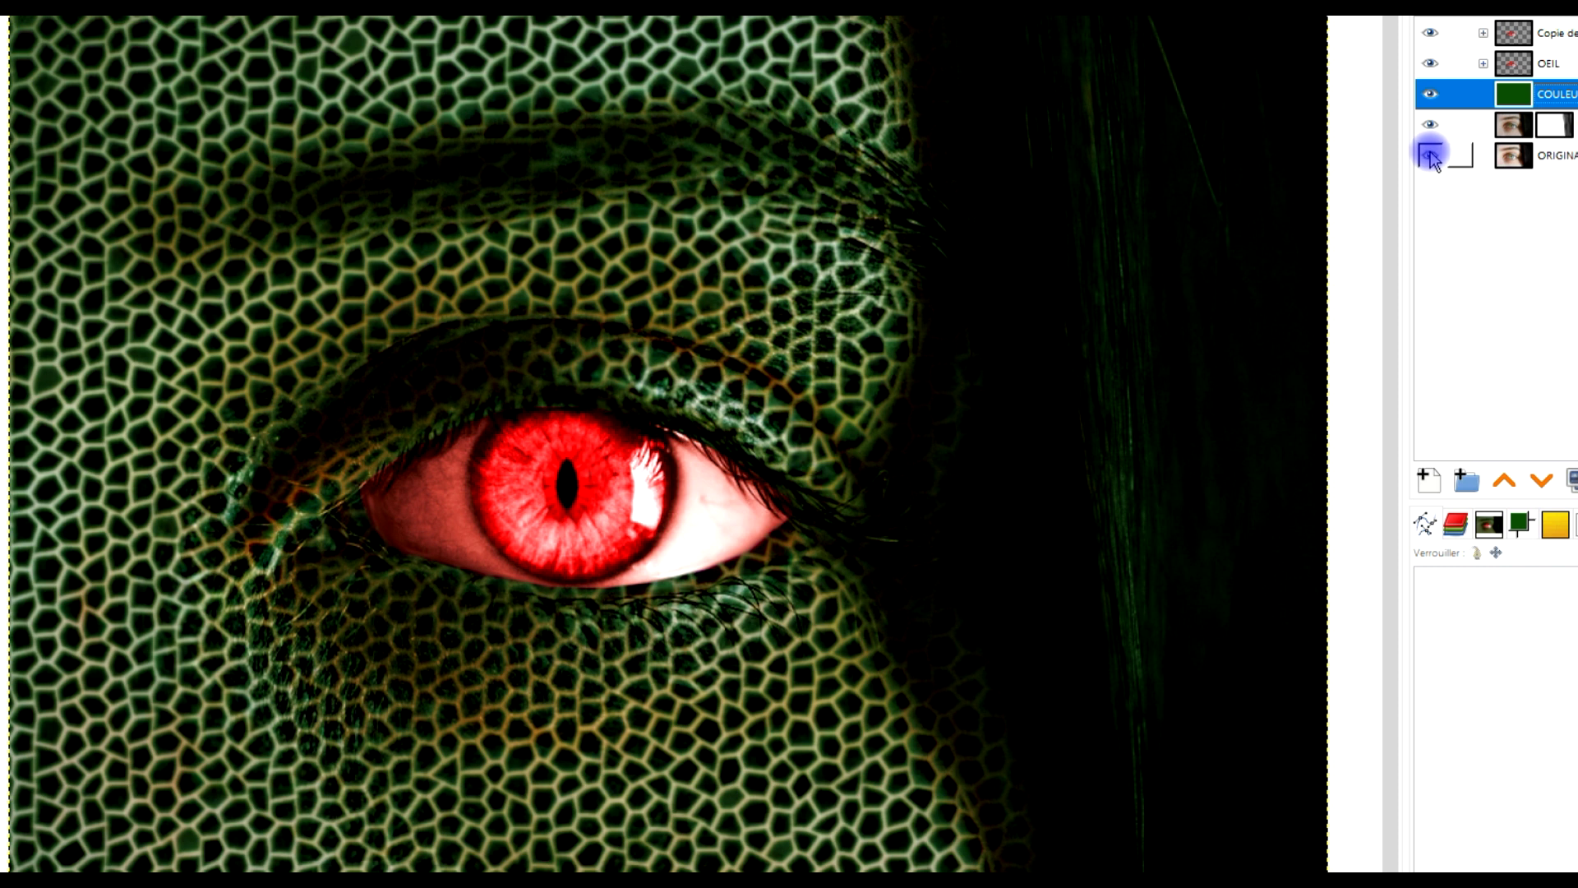
Show only the ORIGINAL layer to compare the untouched eye photo with the edited image, and restore the other layers' visibility
{"action": "left_click", "coordinate": [1430, 154], "text": "shift"}
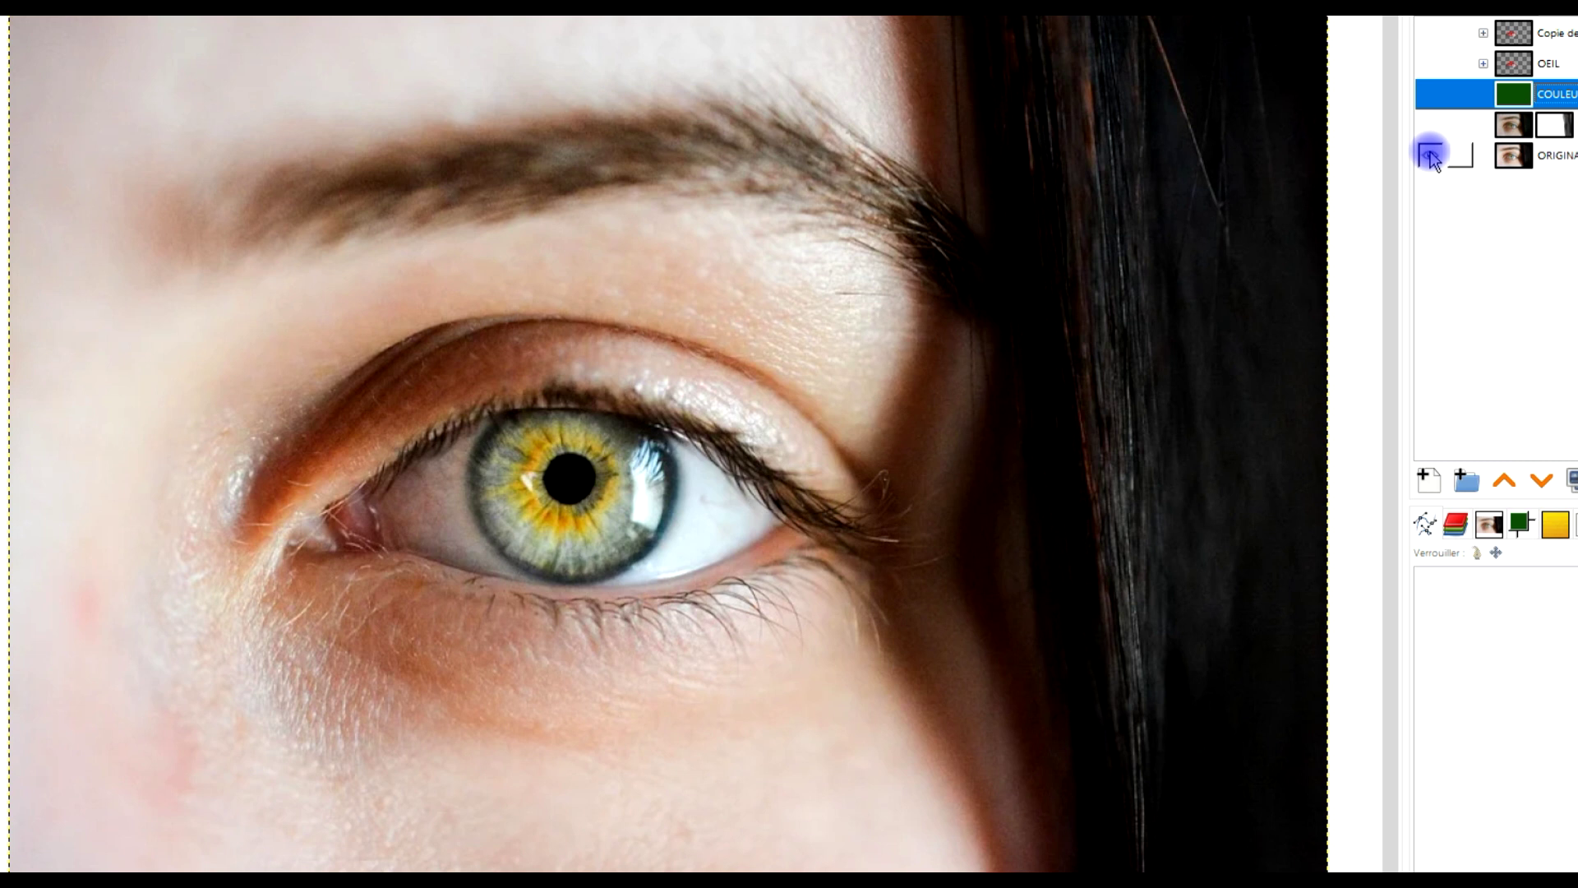
{"action": "left_click", "coordinate": [1430, 155], "text": "shift"}
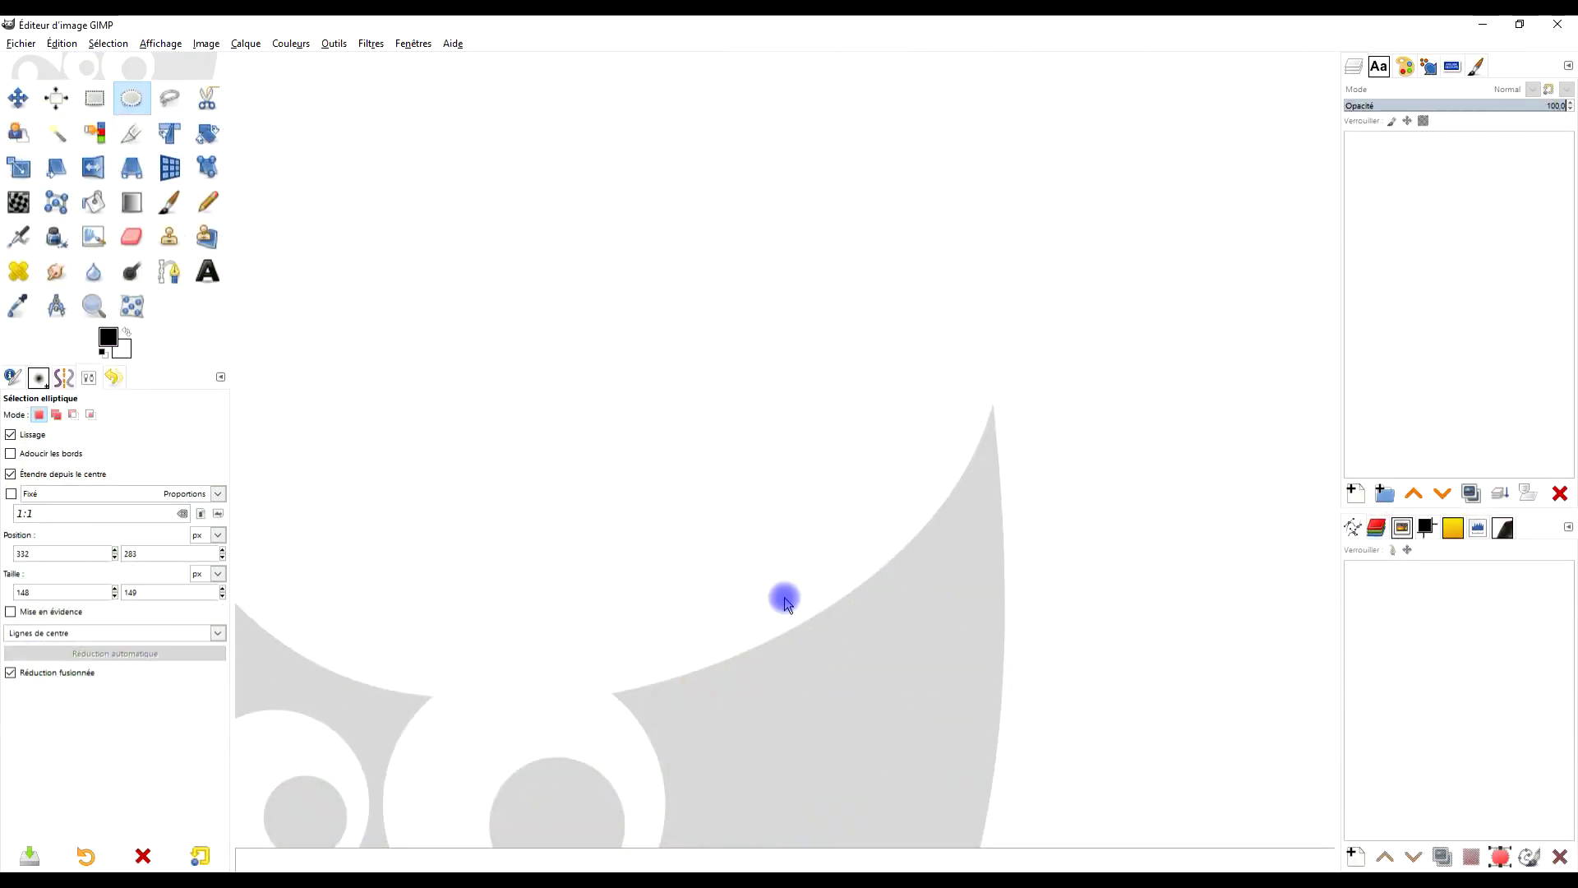
Switch to the browser and copy the eye photo from the Pixabay page
{"action": "left_click", "coordinate": [76, 873]}
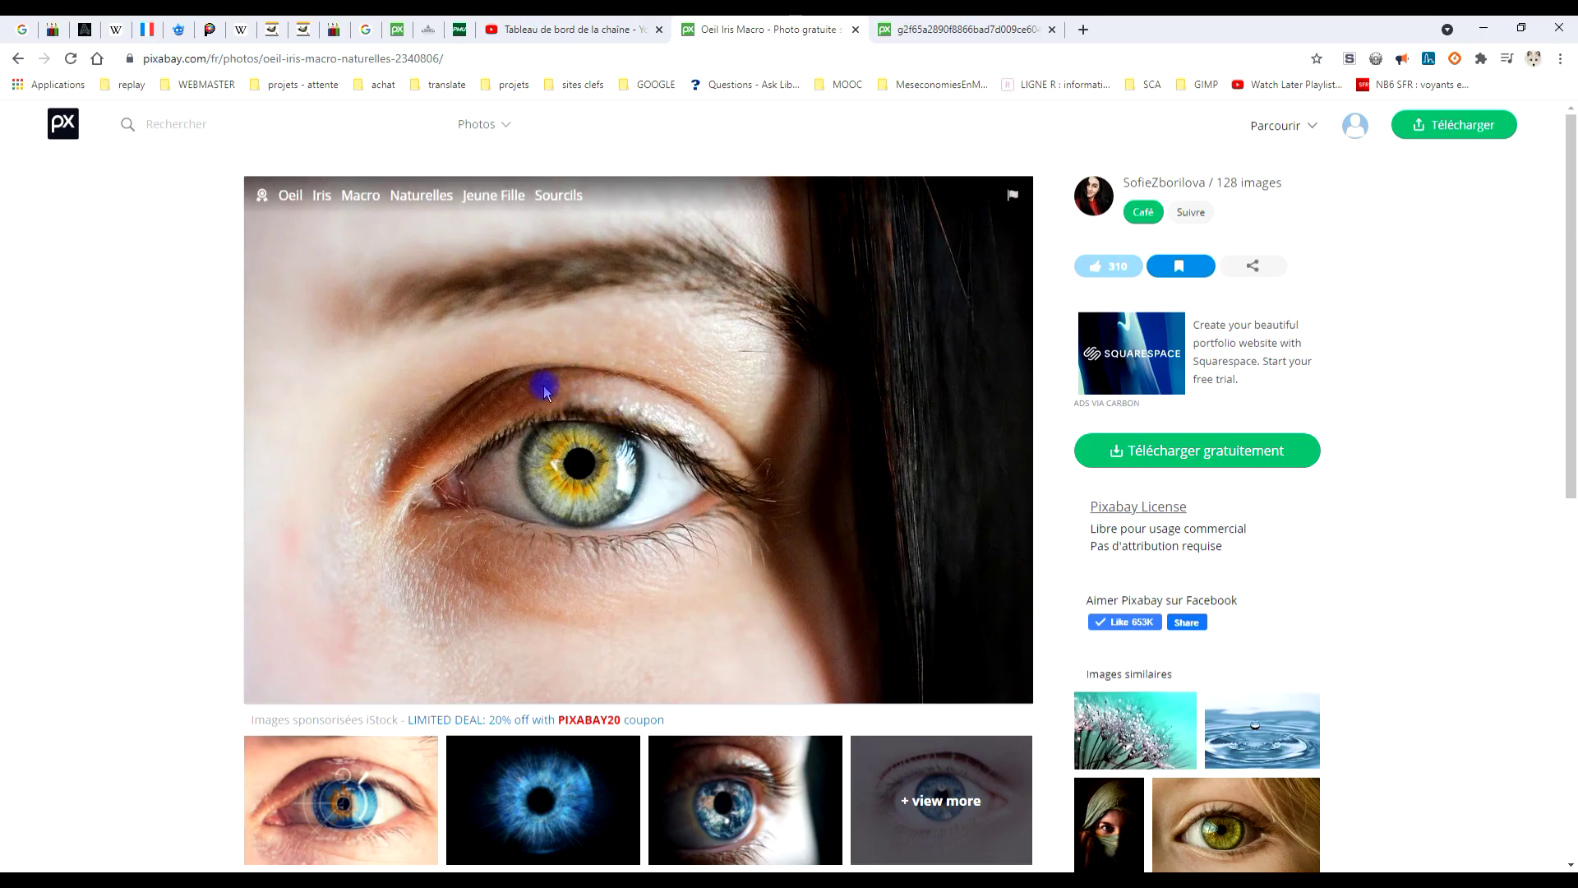
{"action": "right_click", "coordinate": [595, 393]}
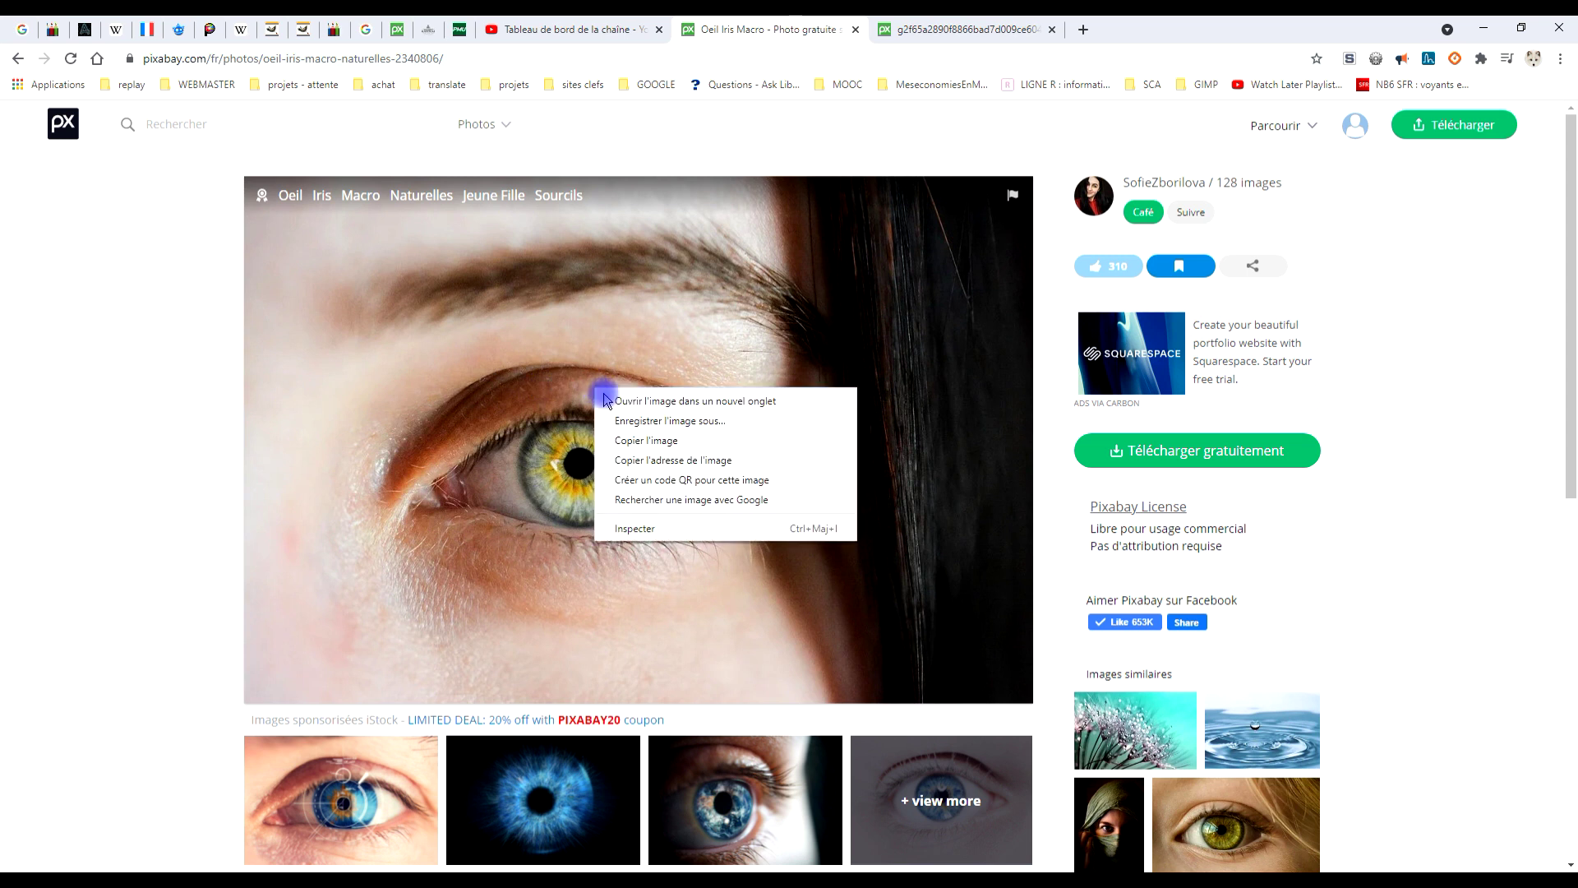
{"action": "left_click", "coordinate": [661, 441]}
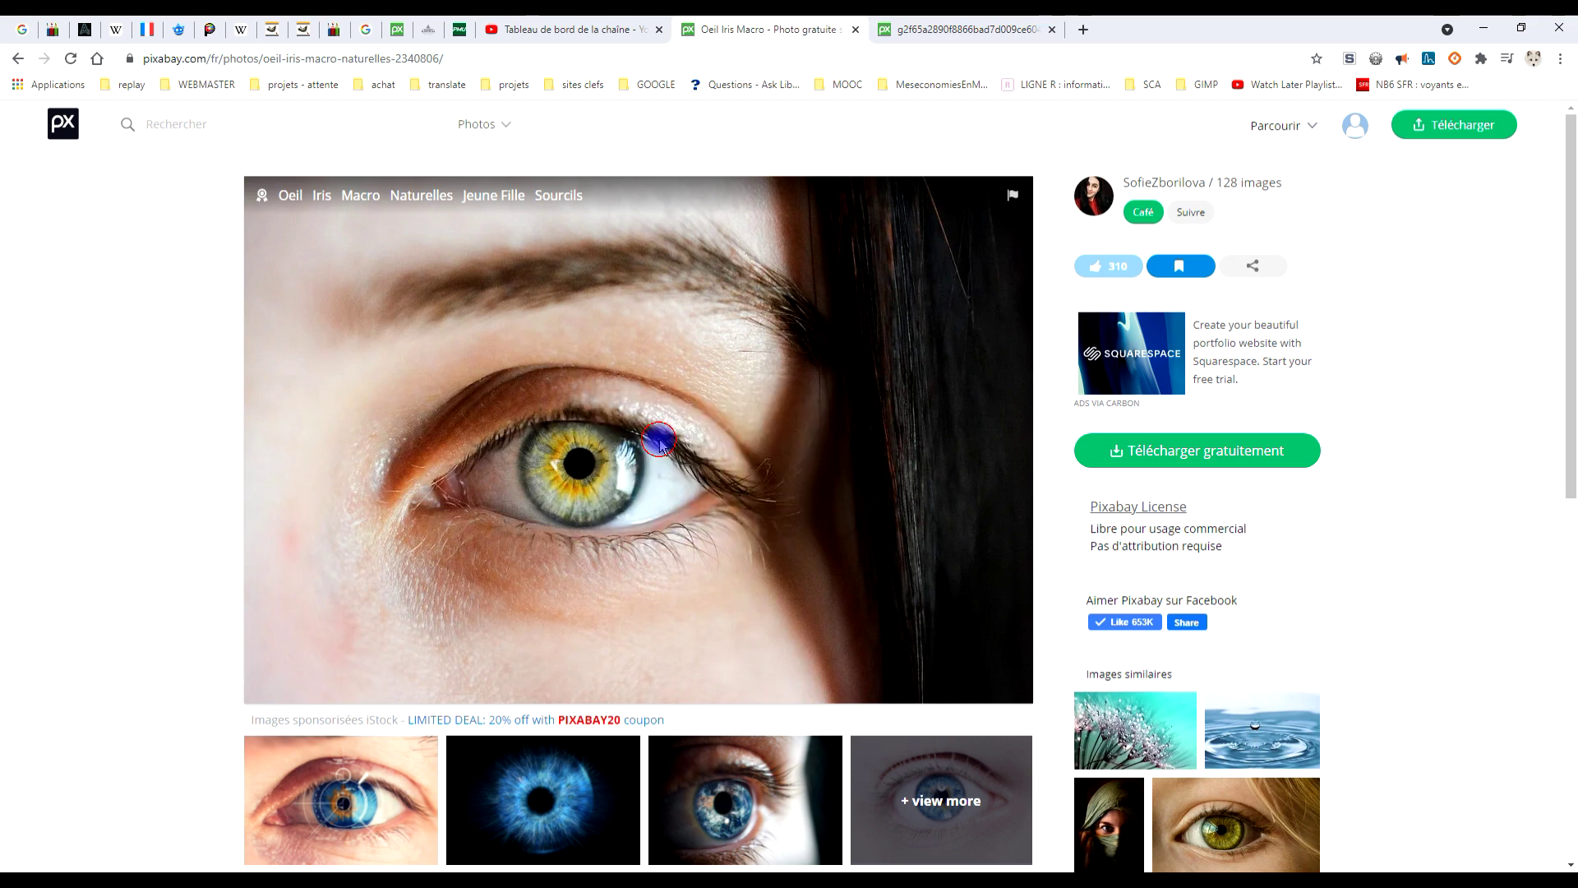
Switch back to GIMP and paste the copied eye photo as a new image
{"action": "key", "text": "alt+Tab"}
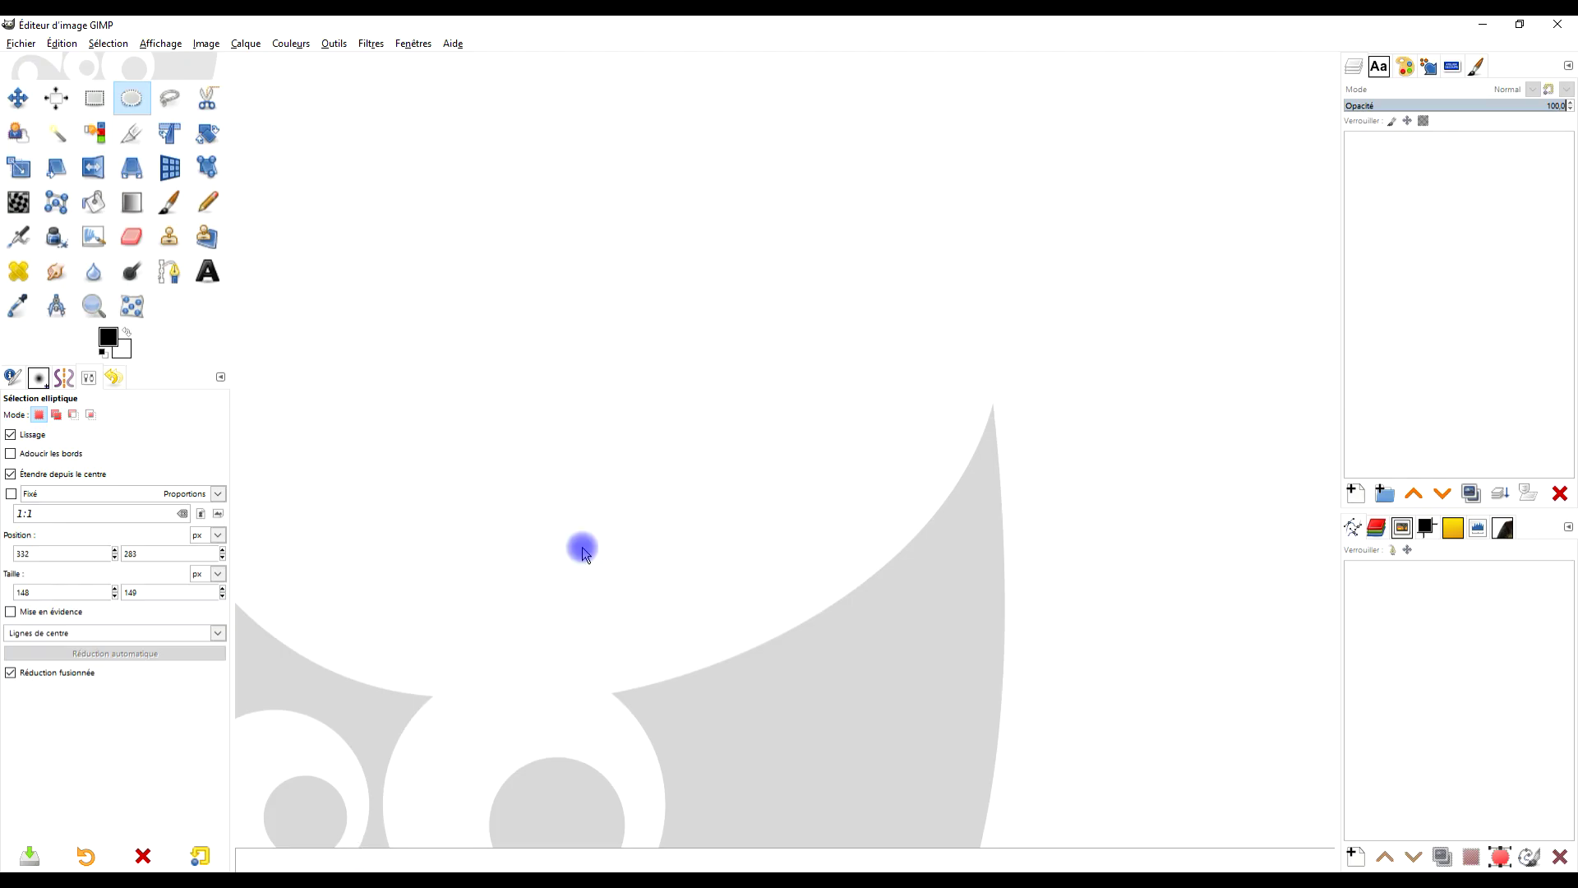
{"action": "left_click", "coordinate": [64, 43]}
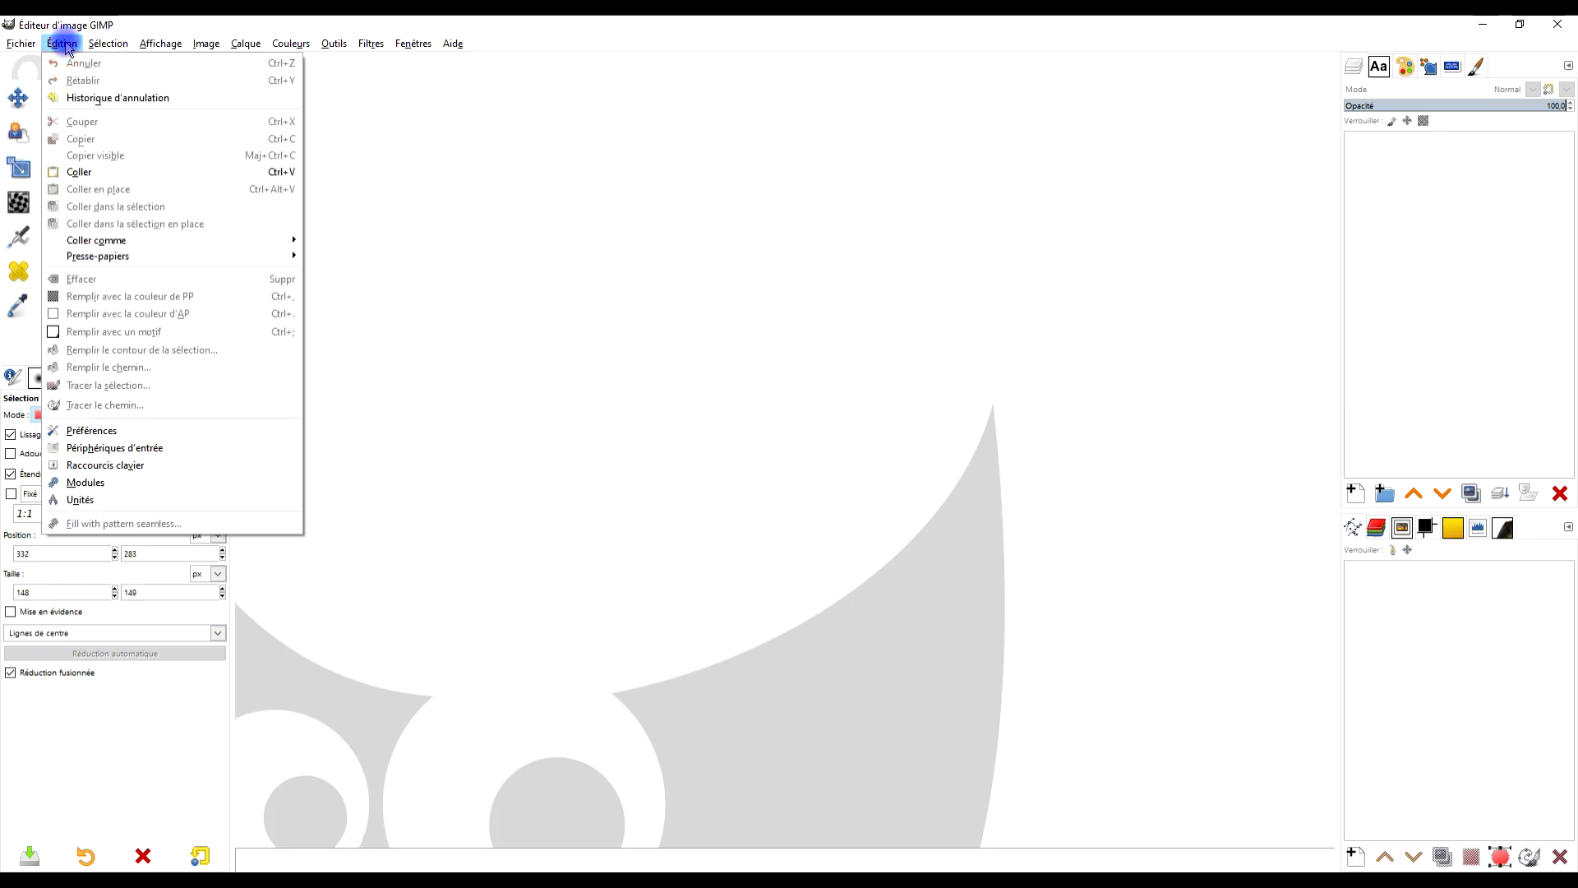
{"action": "mouse_move", "coordinate": [220, 247]}
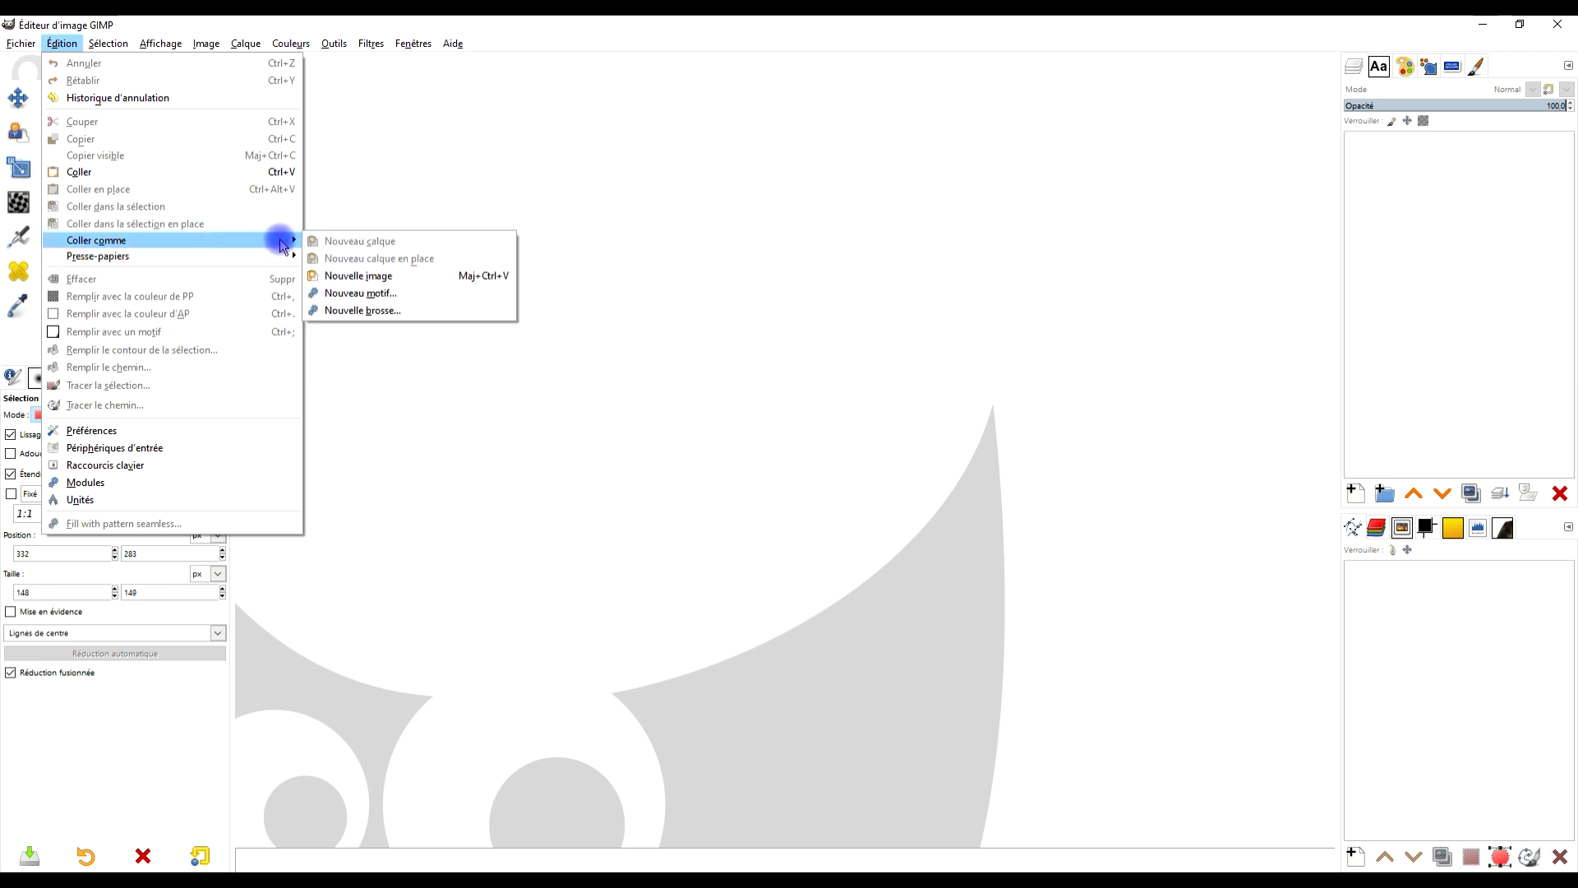
{"action": "left_click", "coordinate": [368, 280]}
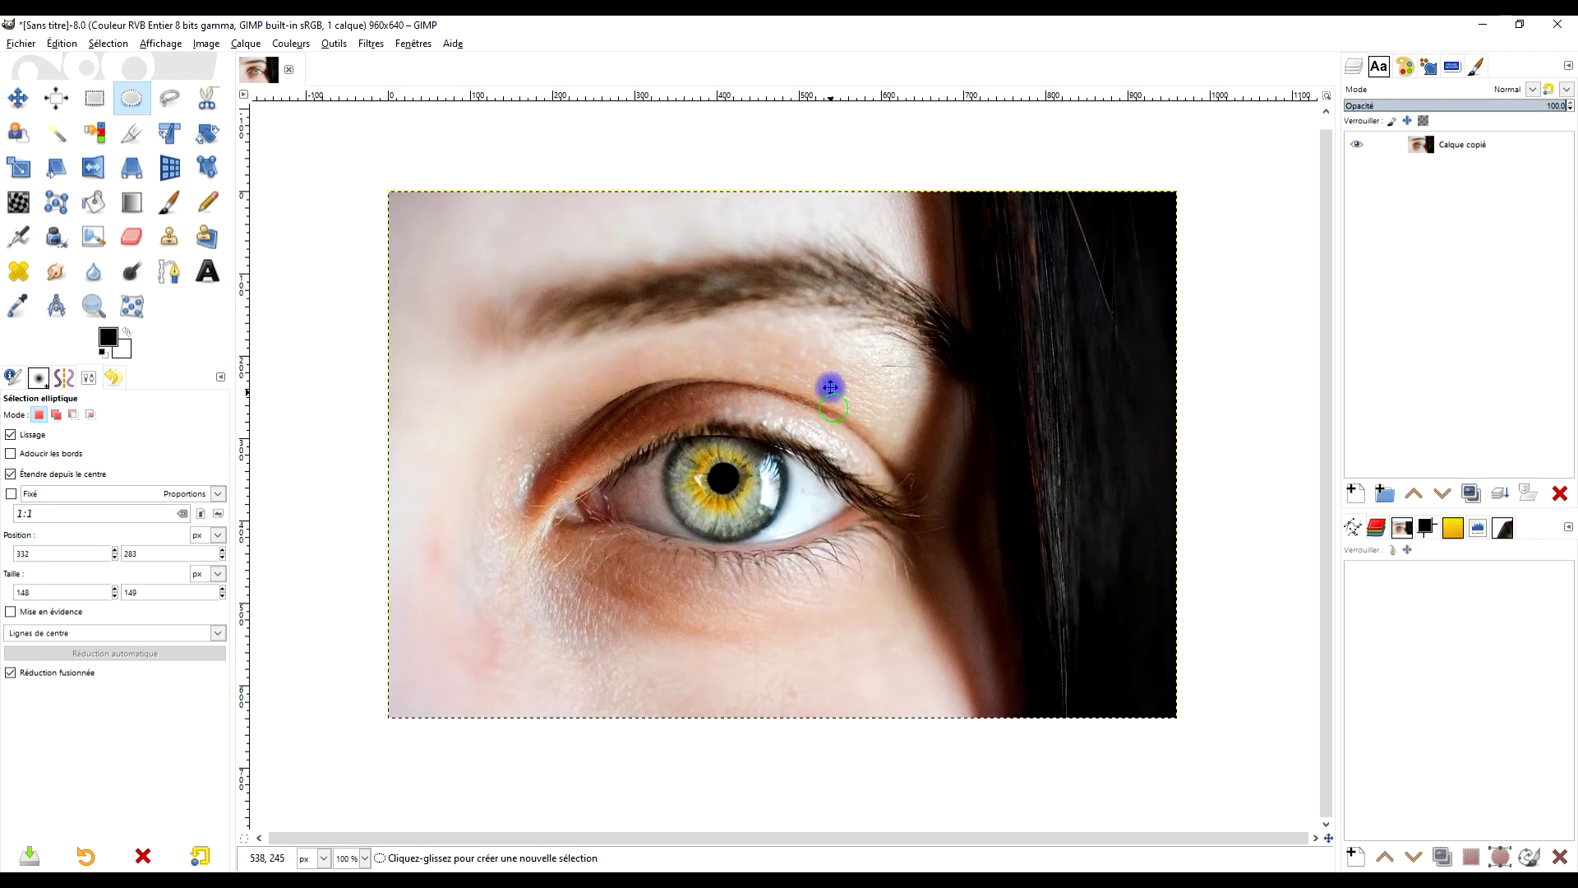
Create a layer group above the photo layer and name it OEIL
{"action": "left_click", "coordinate": [1462, 148]}
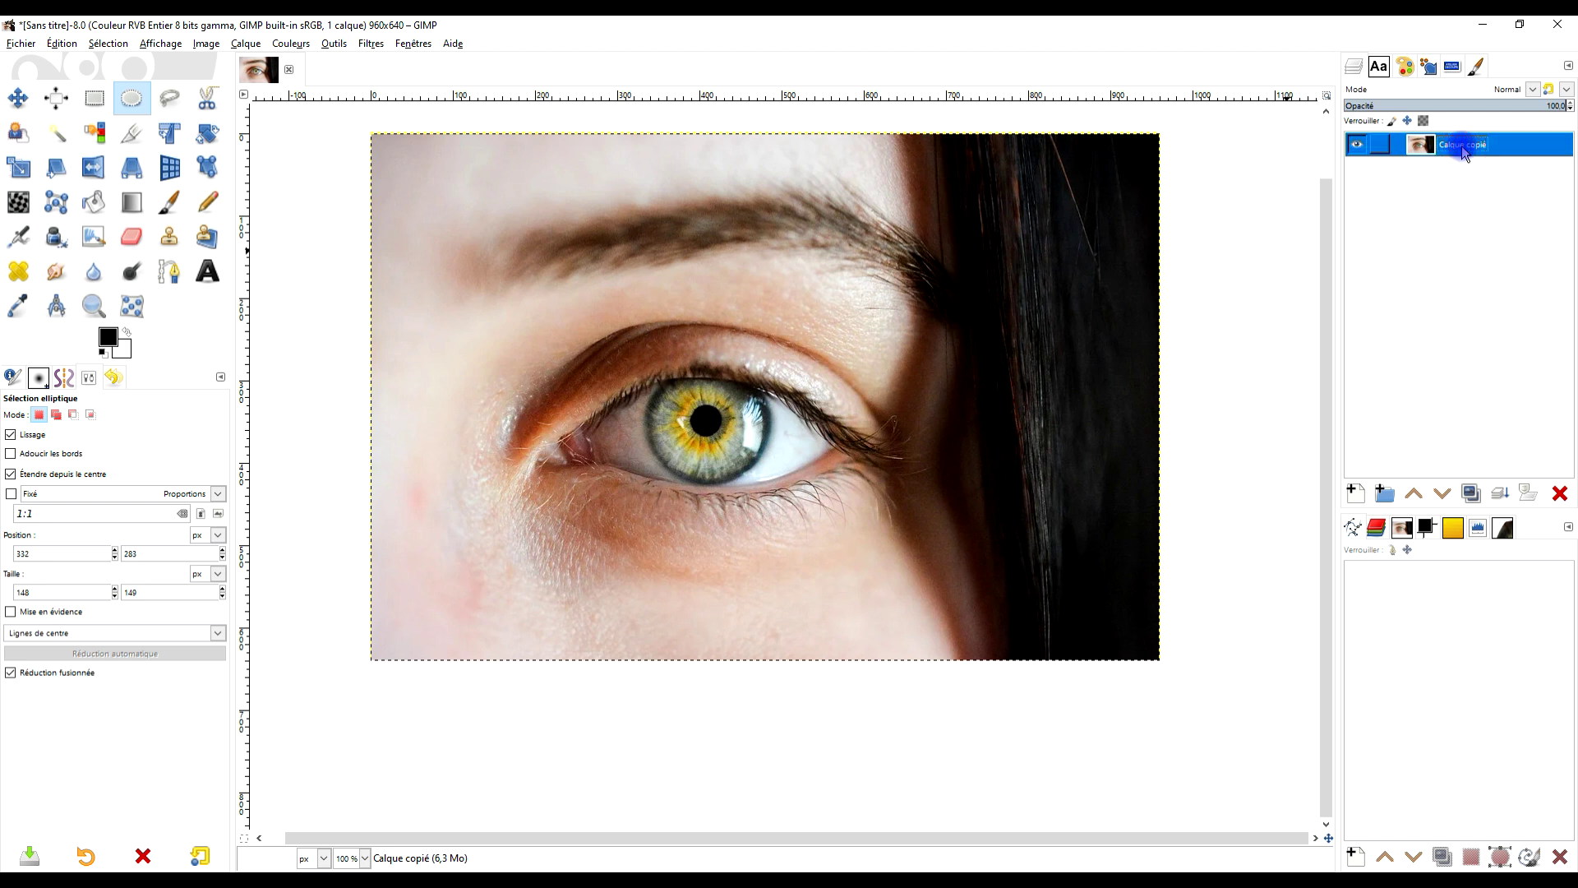
{"action": "left_click", "coordinate": [1383, 494]}
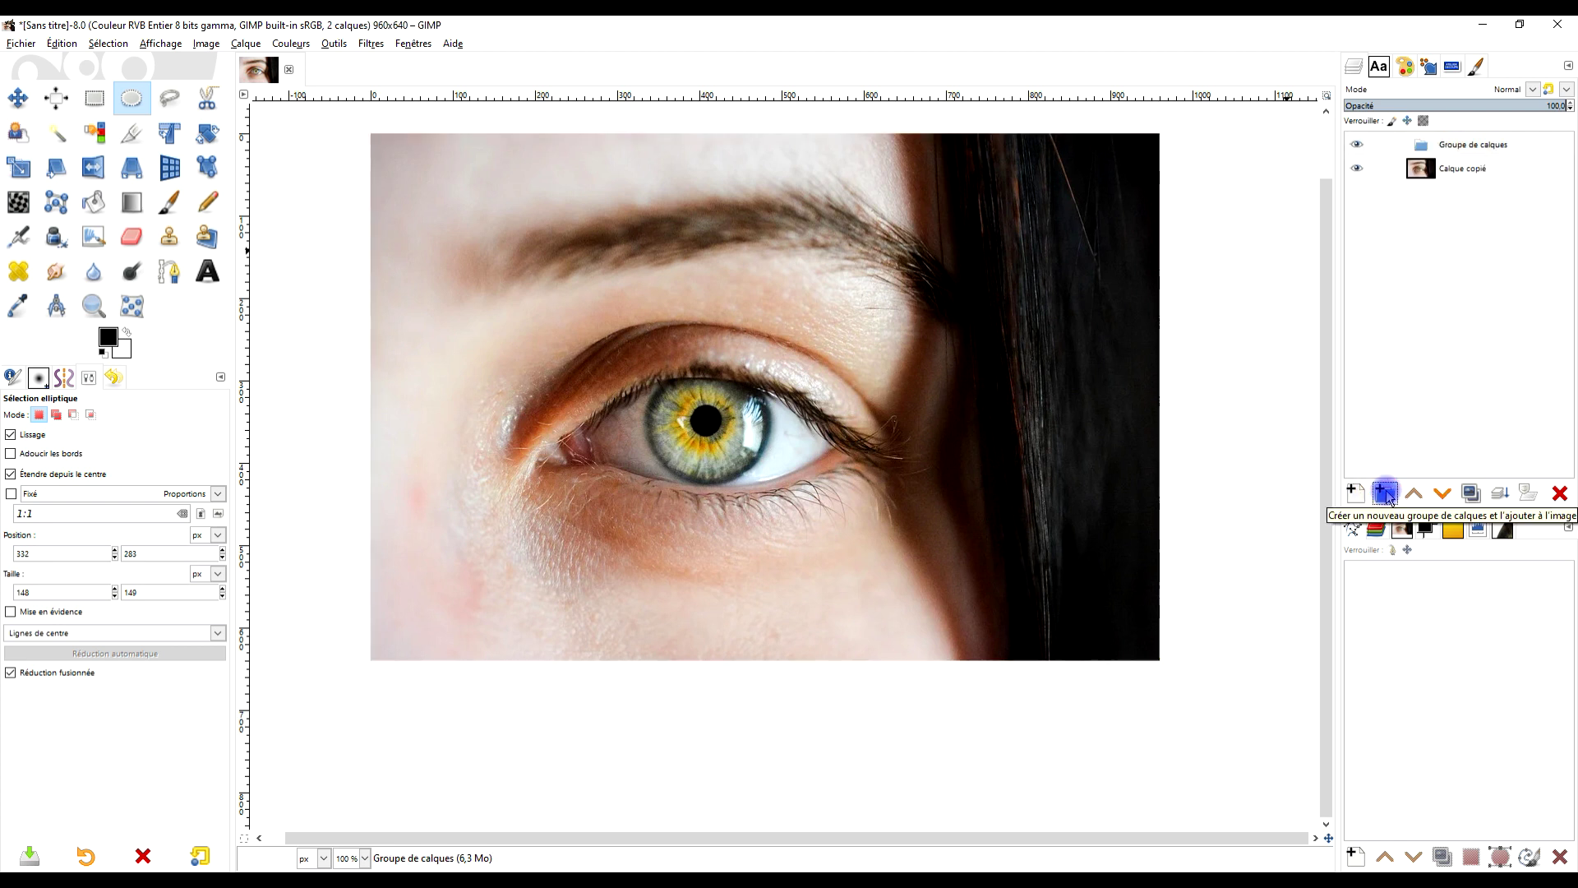
{"action": "double_click", "coordinate": [1479, 146]}
{"action": "type", "text": "o"}
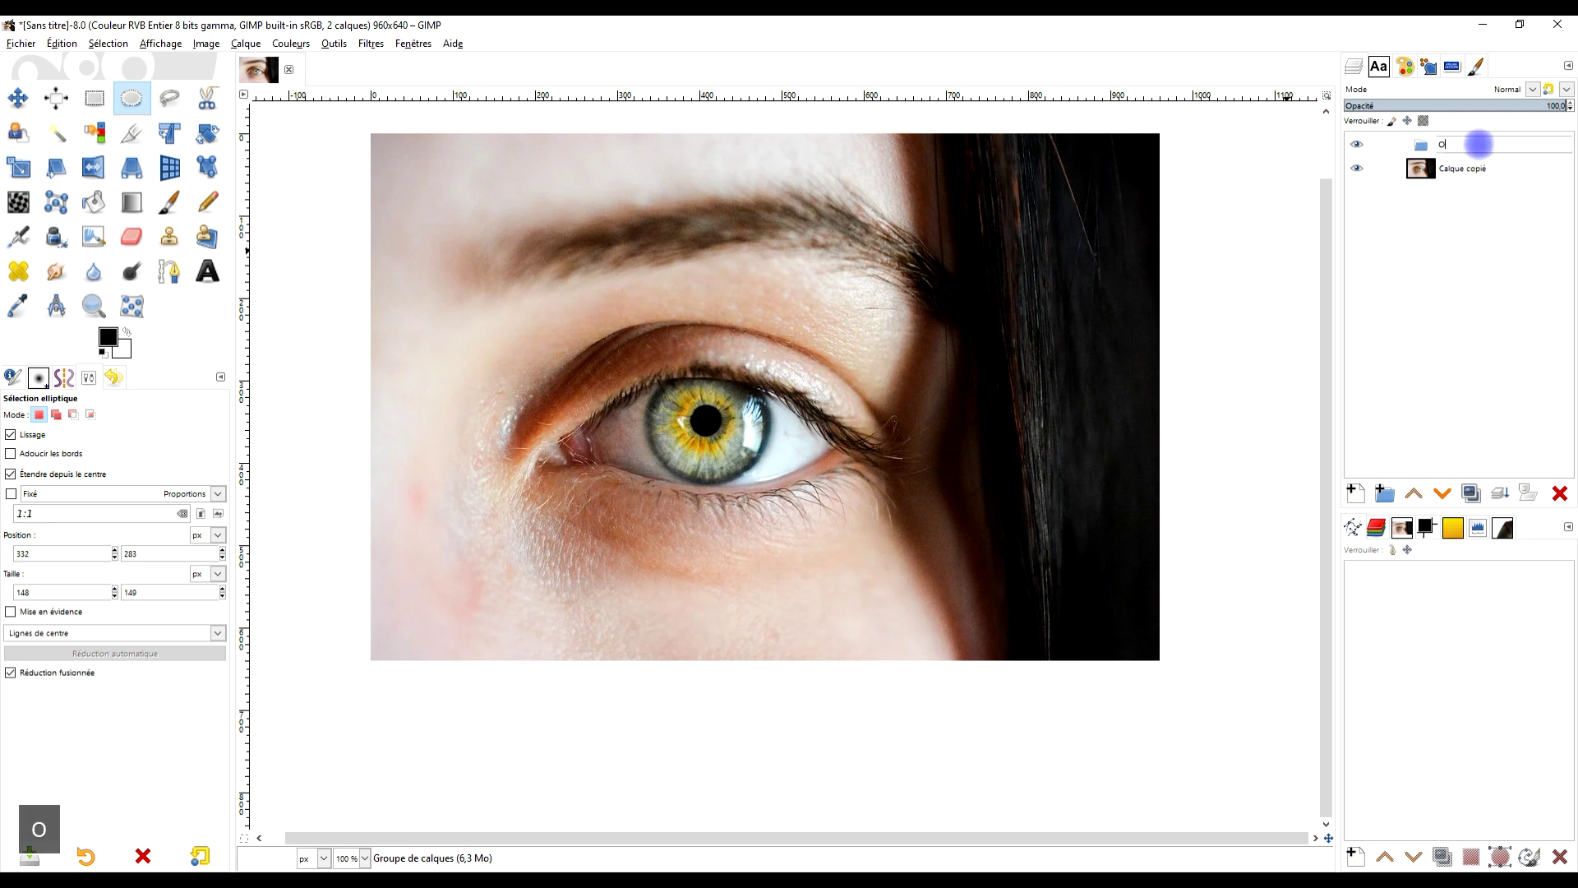
{"action": "type", "text": "EIL"}
{"action": "key", "text": "Return"}
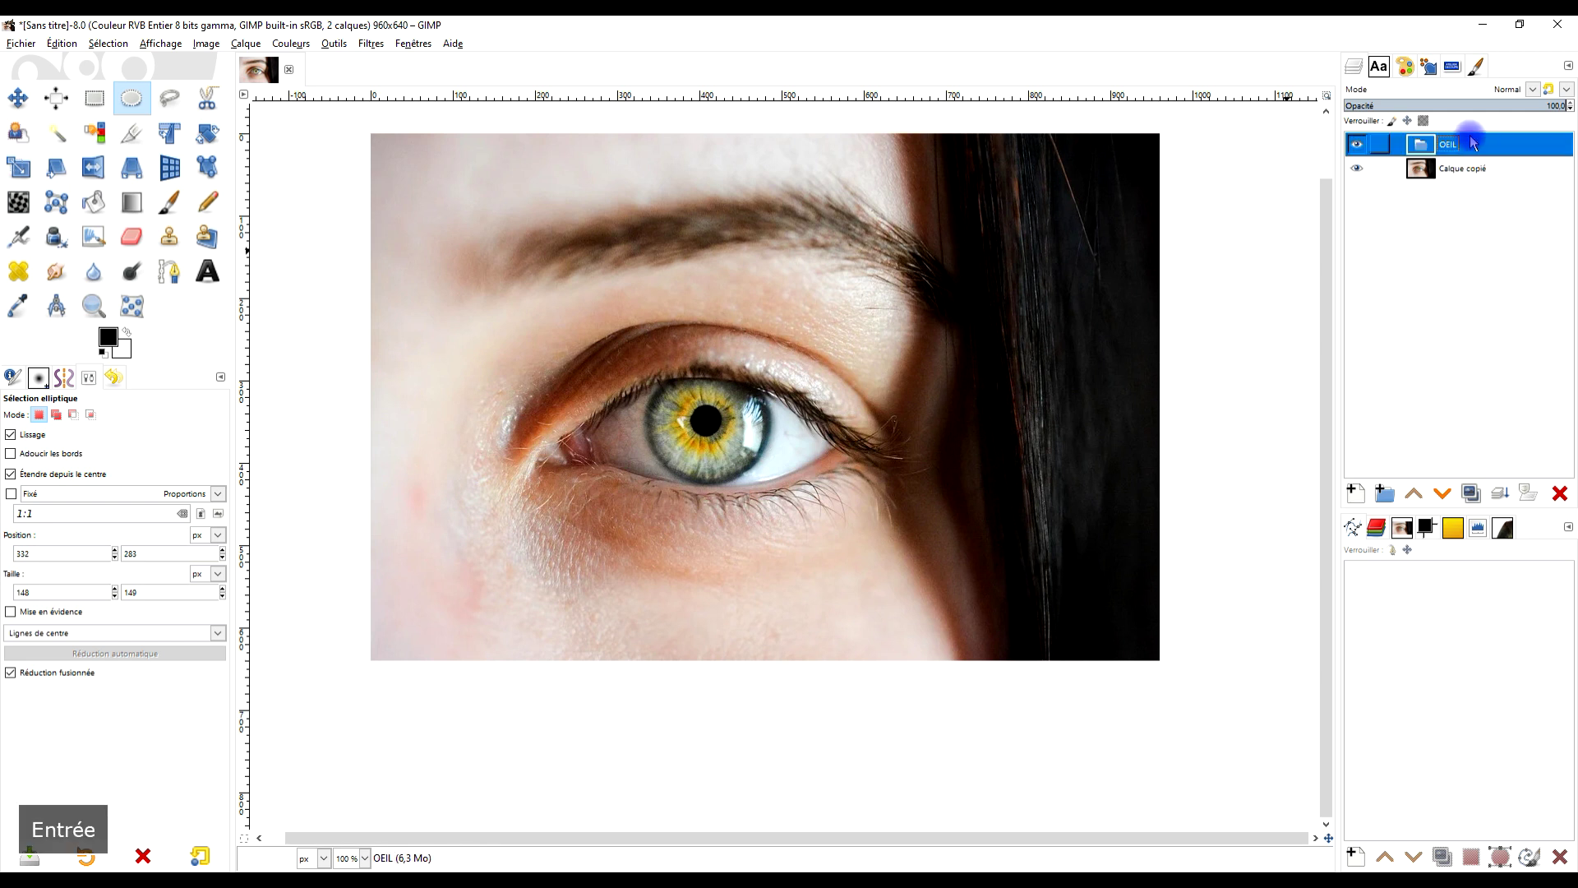
Duplicate the photo layer twice, renaming the upper copy PUPILLE and the lower copy IRIS
{"action": "left_click", "coordinate": [1426, 174]}
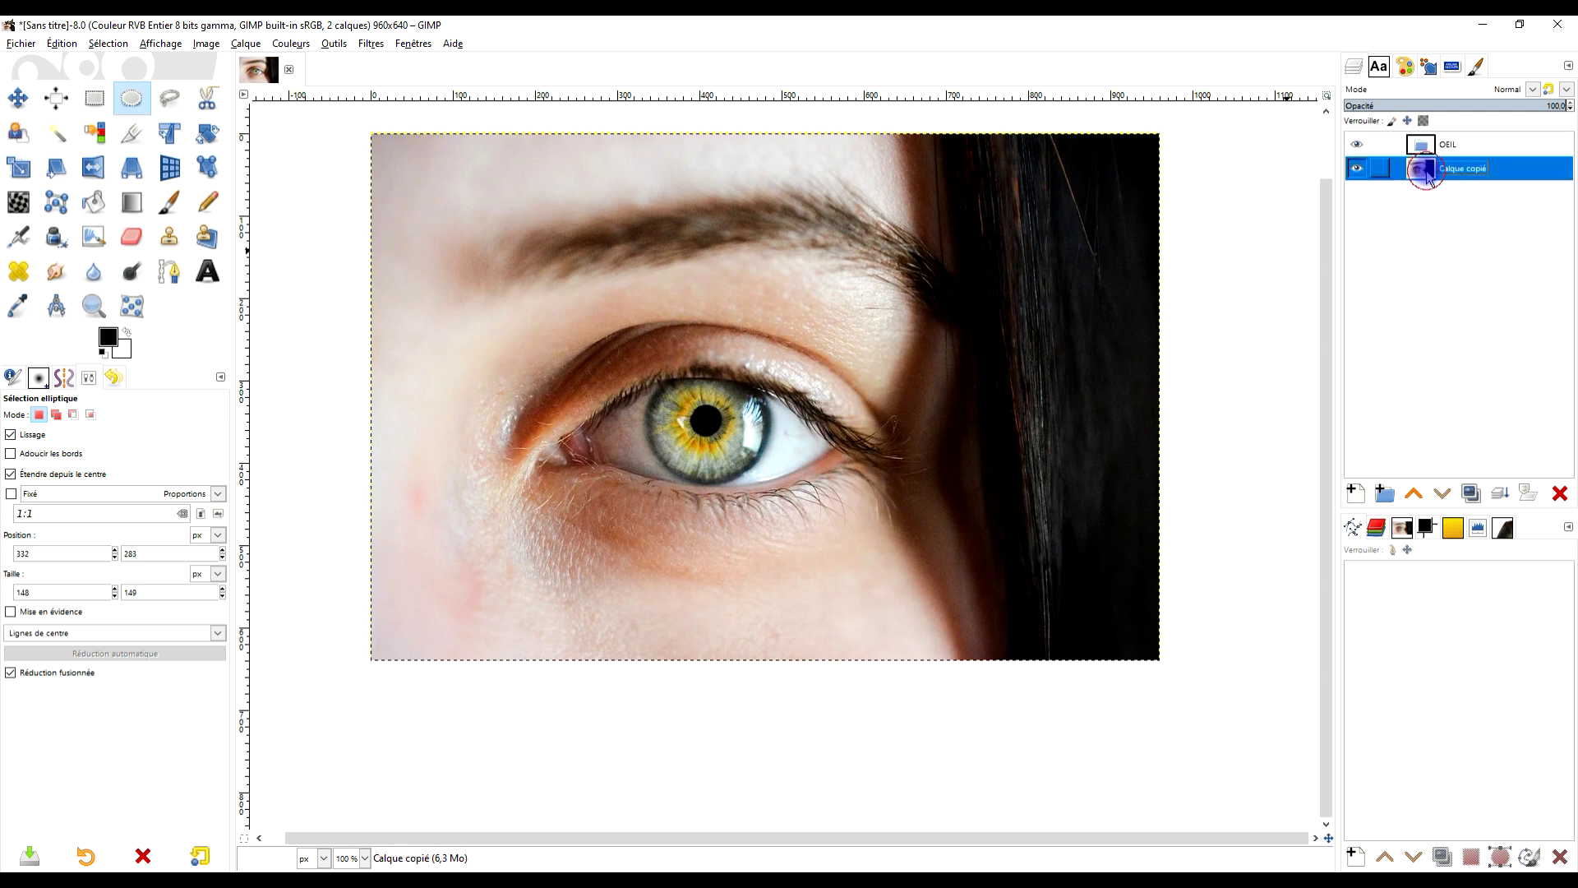
{"action": "left_click", "coordinate": [1471, 493]}
{"action": "left_click", "coordinate": [1471, 494]}
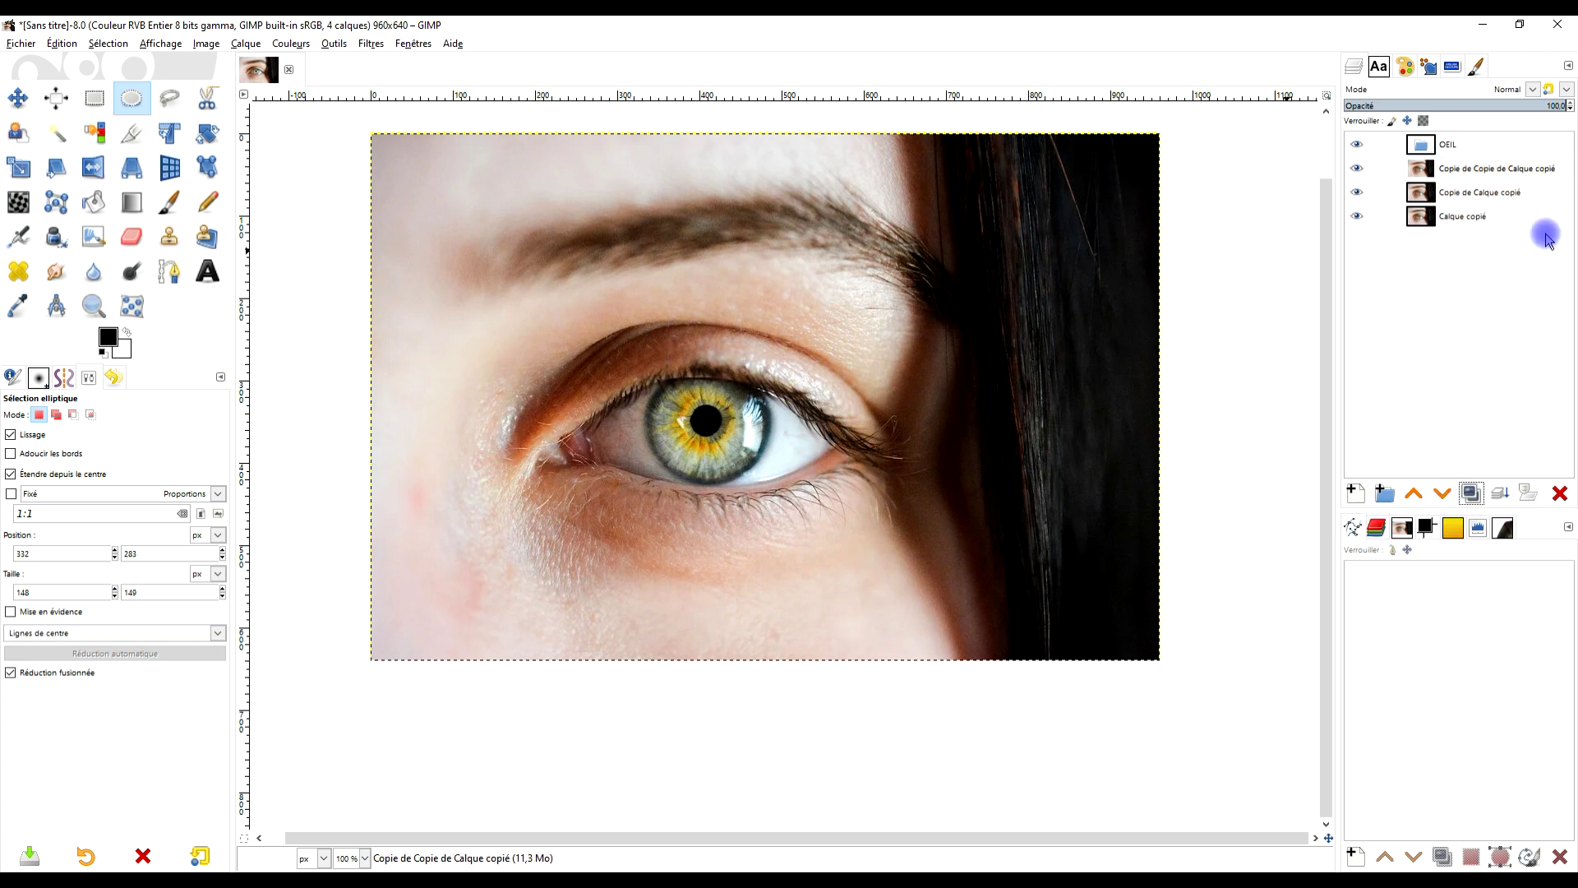
{"action": "double_click", "coordinate": [1479, 169]}
{"action": "type", "text": "PUPILLE"}
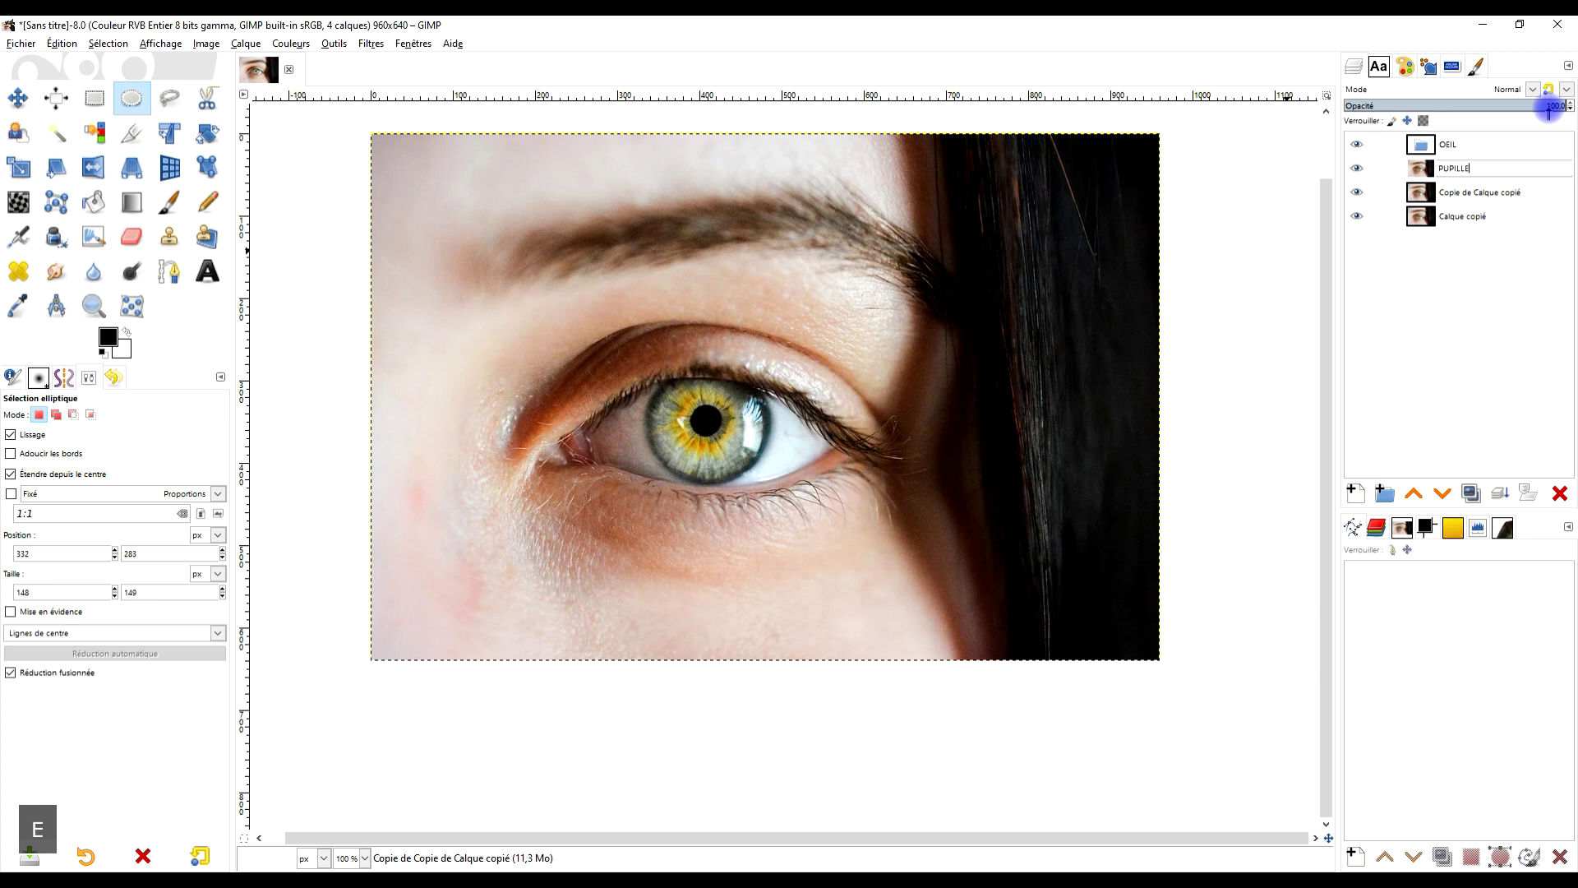
{"action": "key", "text": "Return"}
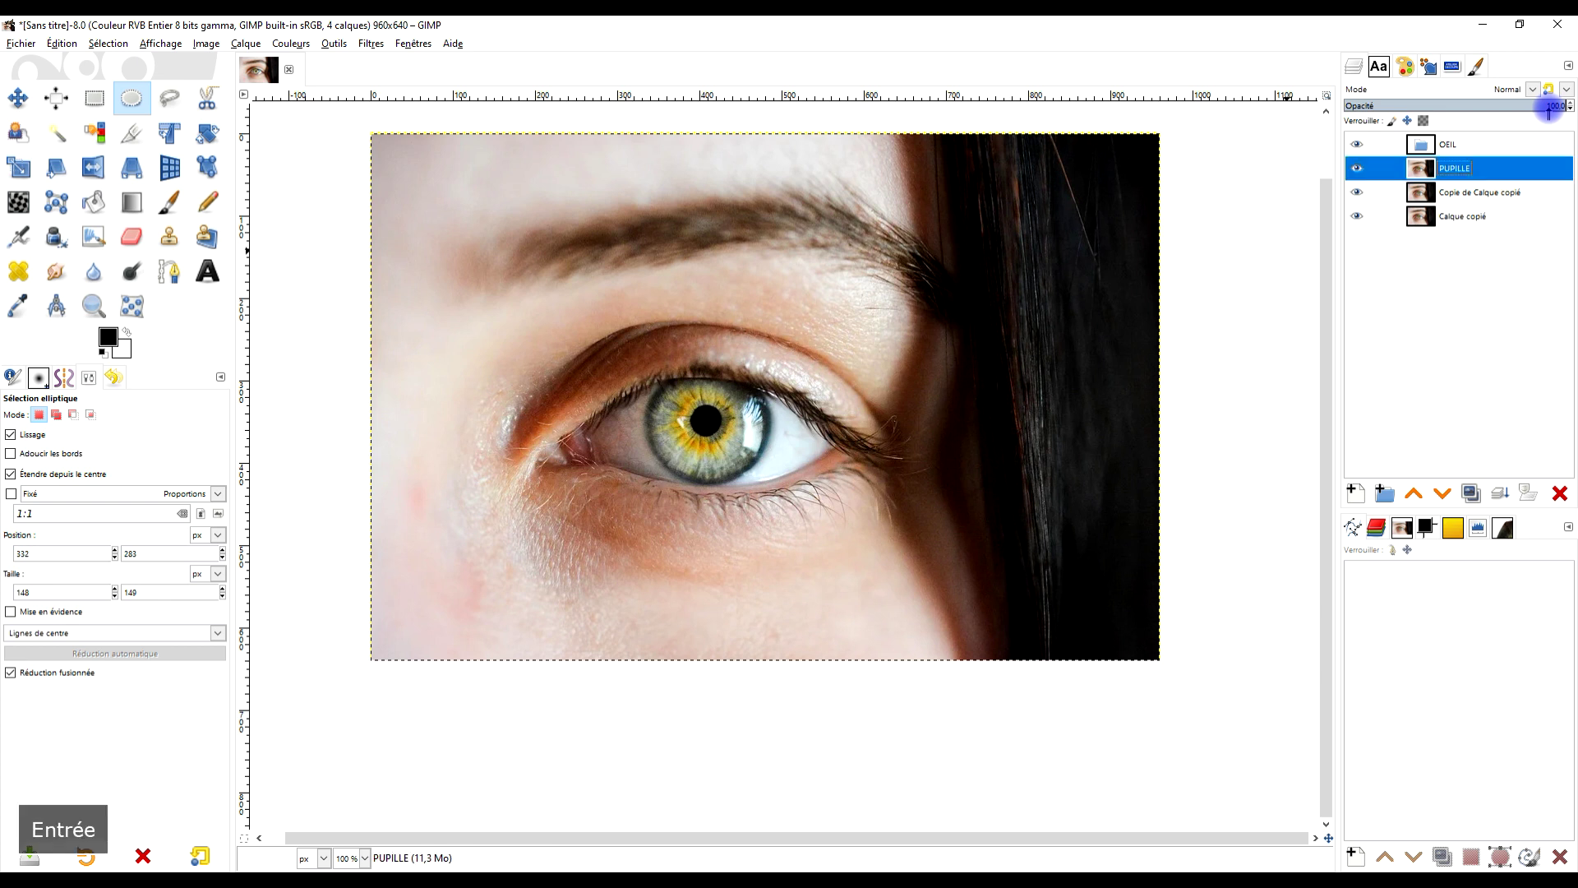
{"action": "double_click", "coordinate": [1479, 192]}
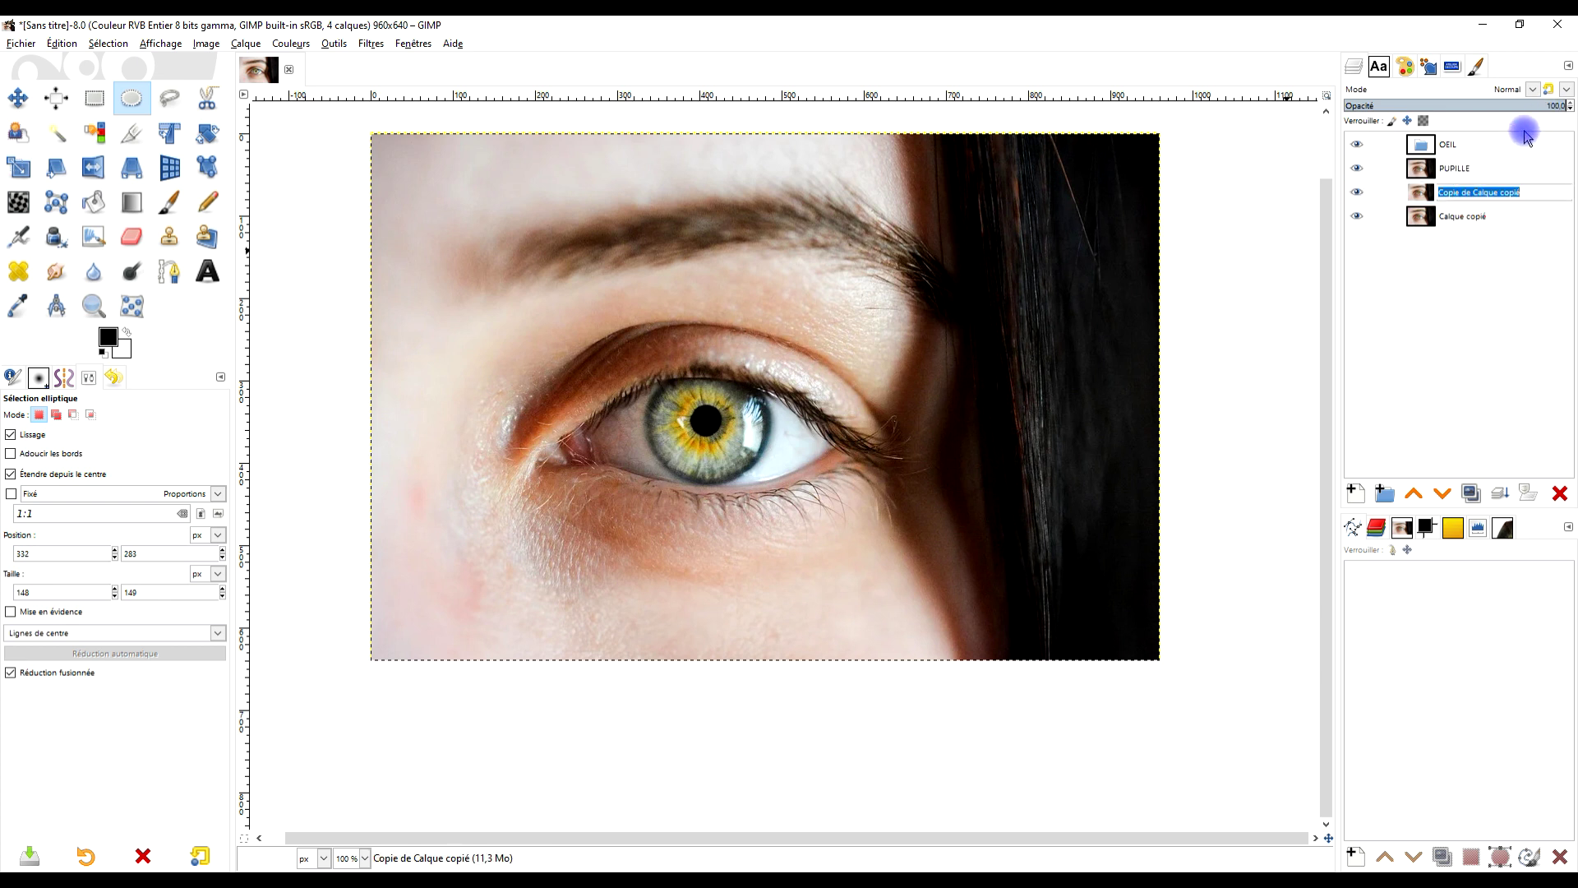
{"action": "type", "text": "IRIS"}
{"action": "key", "text": "Return"}
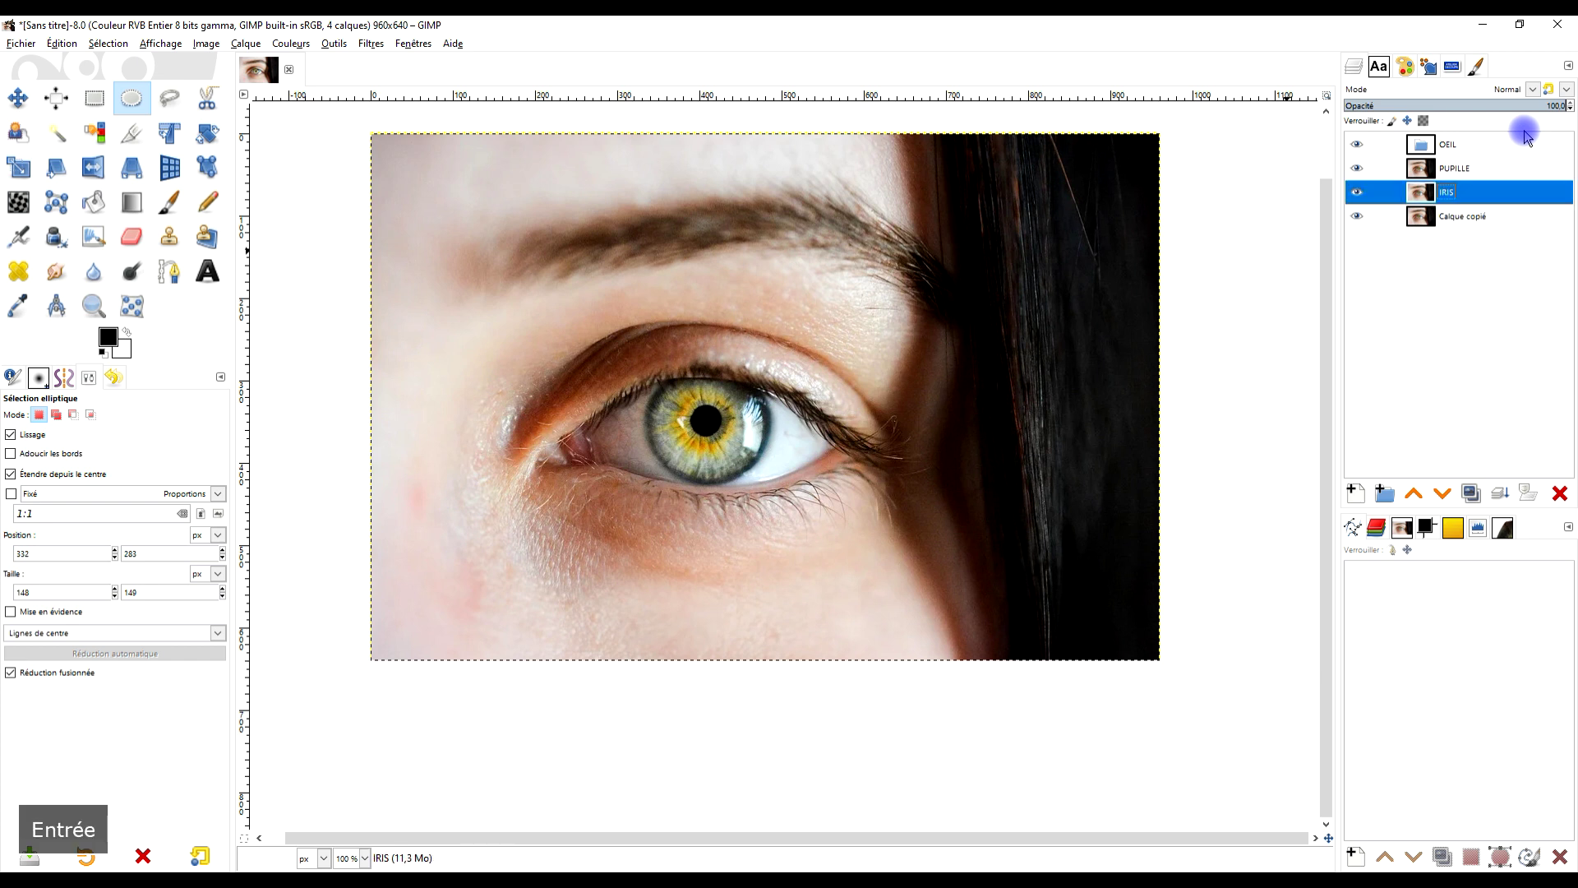
Rename the base photo layer as ORIGINAL
{"action": "double_click", "coordinate": [1460, 217]}
{"action": "type", "text": "ORI"}
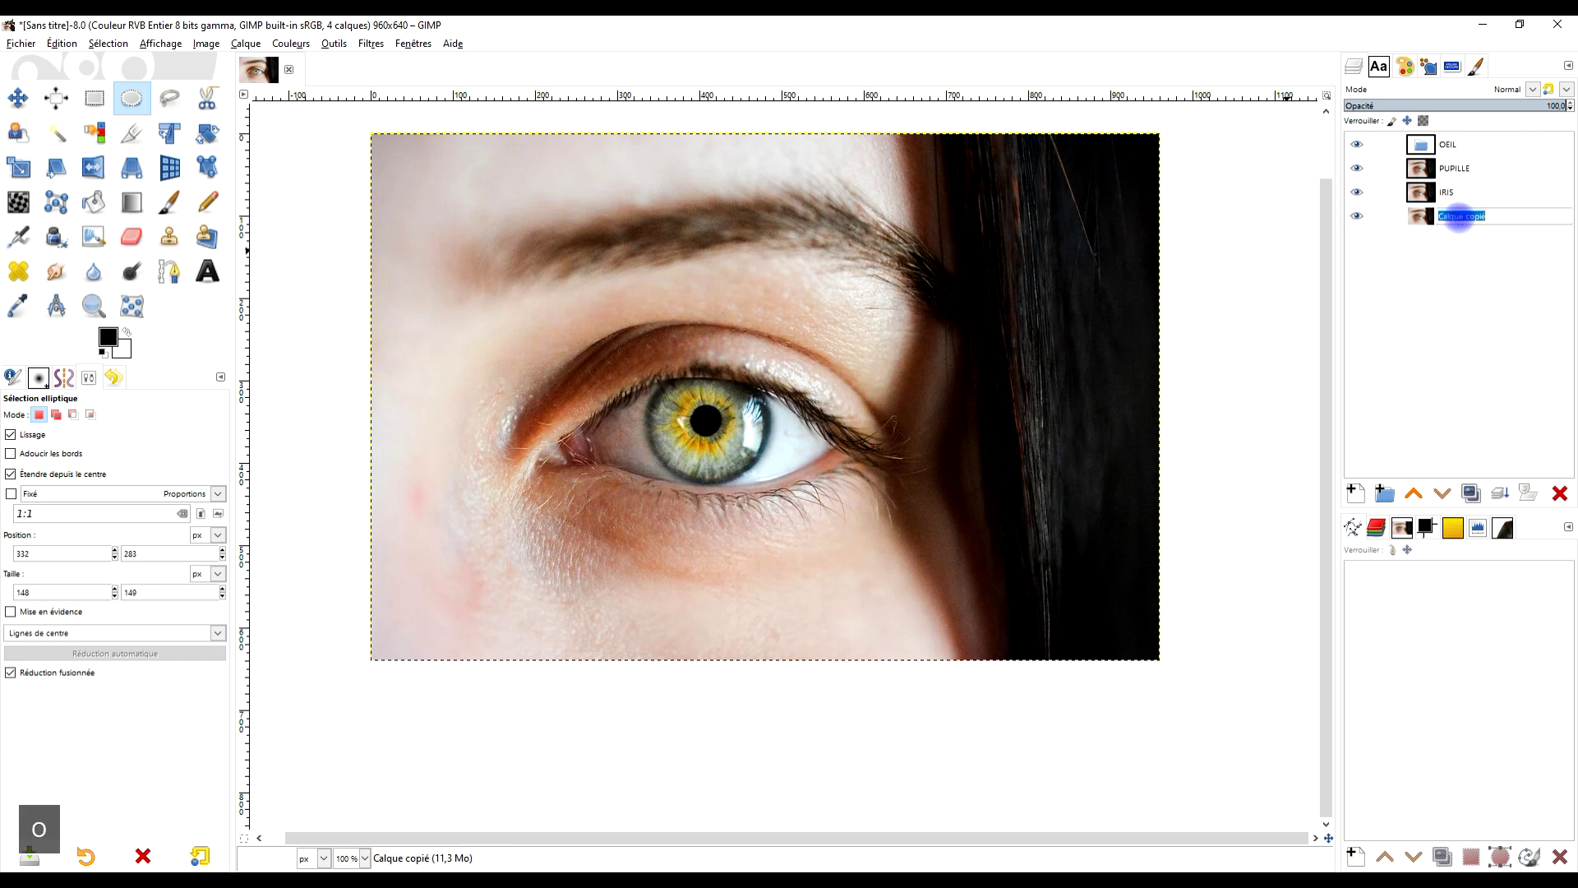
{"action": "type", "text": "GINAL"}
{"action": "key", "text": "Return"}
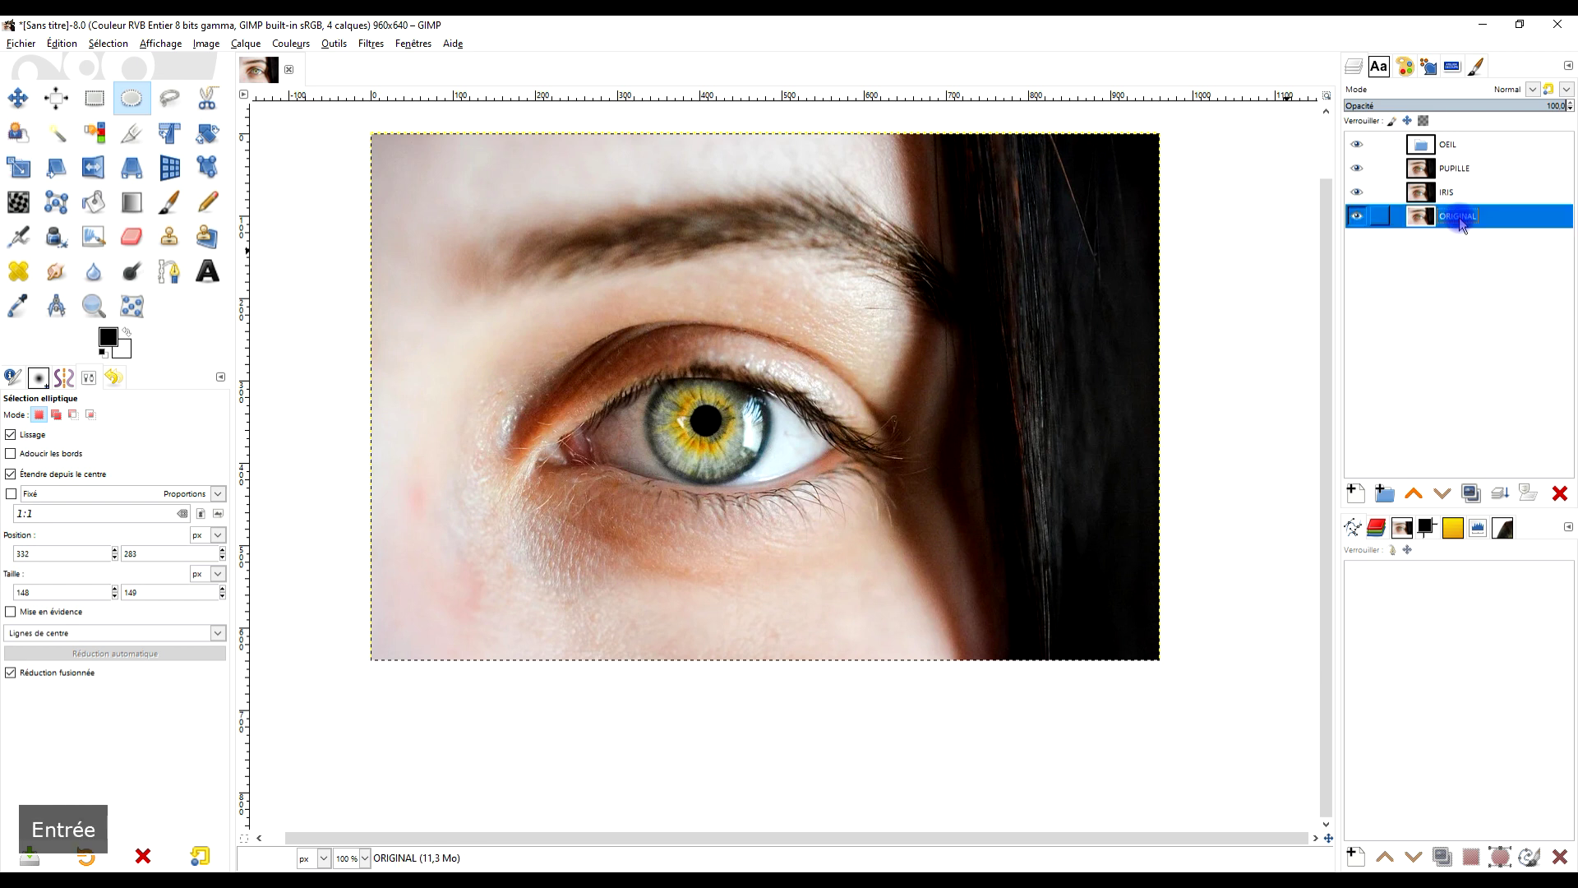
Duplicate the ORIGINAL layer and rename the copy as MODIFIABLE
{"action": "left_click", "coordinate": [1471, 493]}
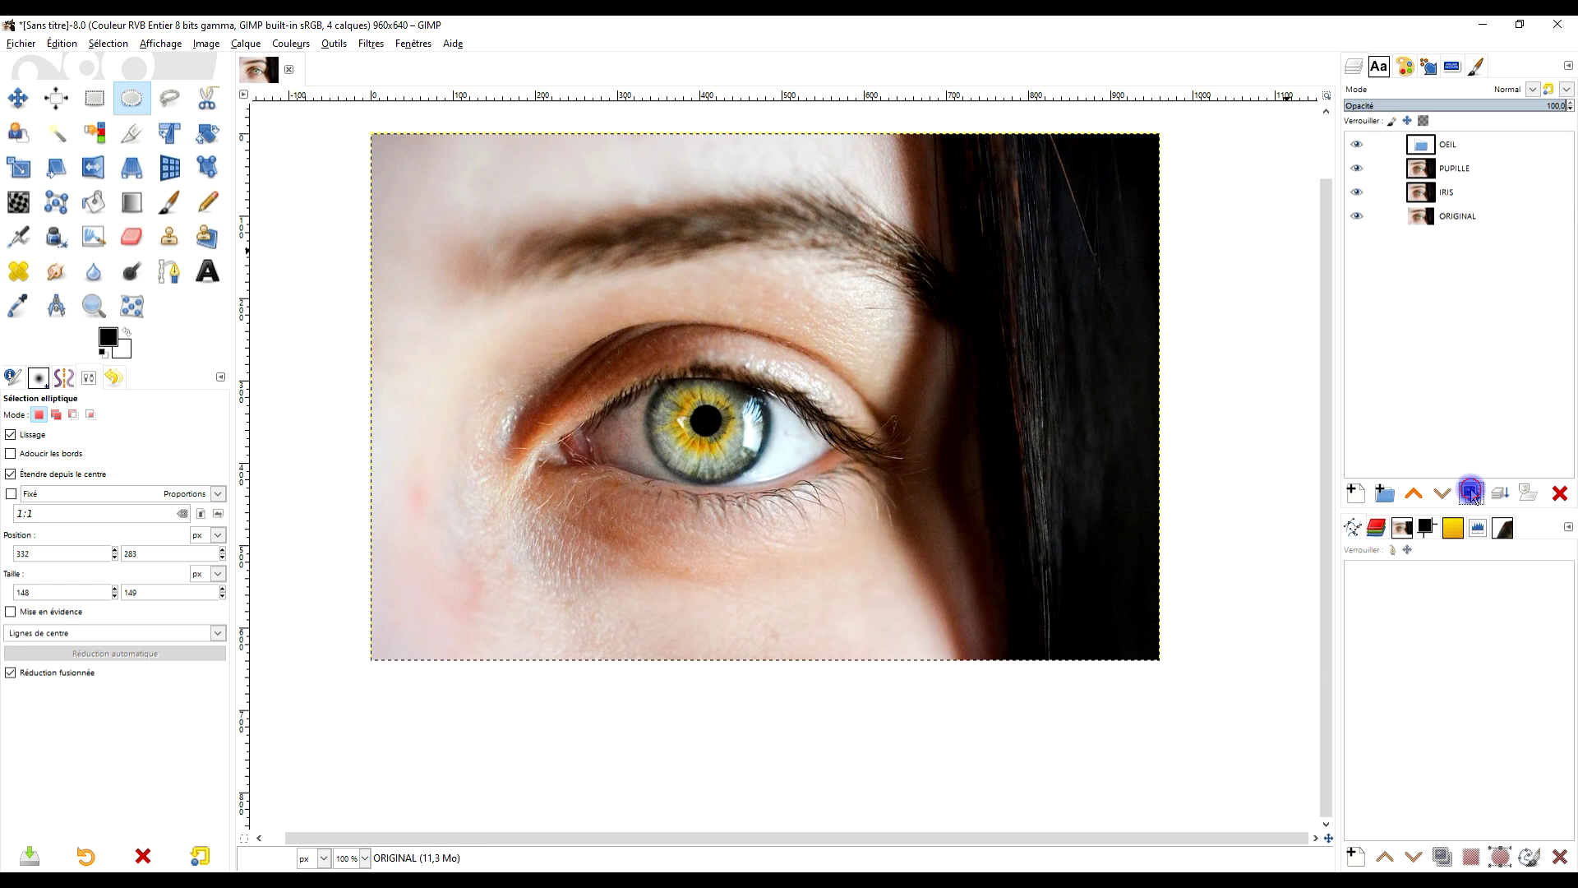
{"action": "double_click", "coordinate": [1476, 215]}
{"action": "type", "text": "MODIFIABL"}
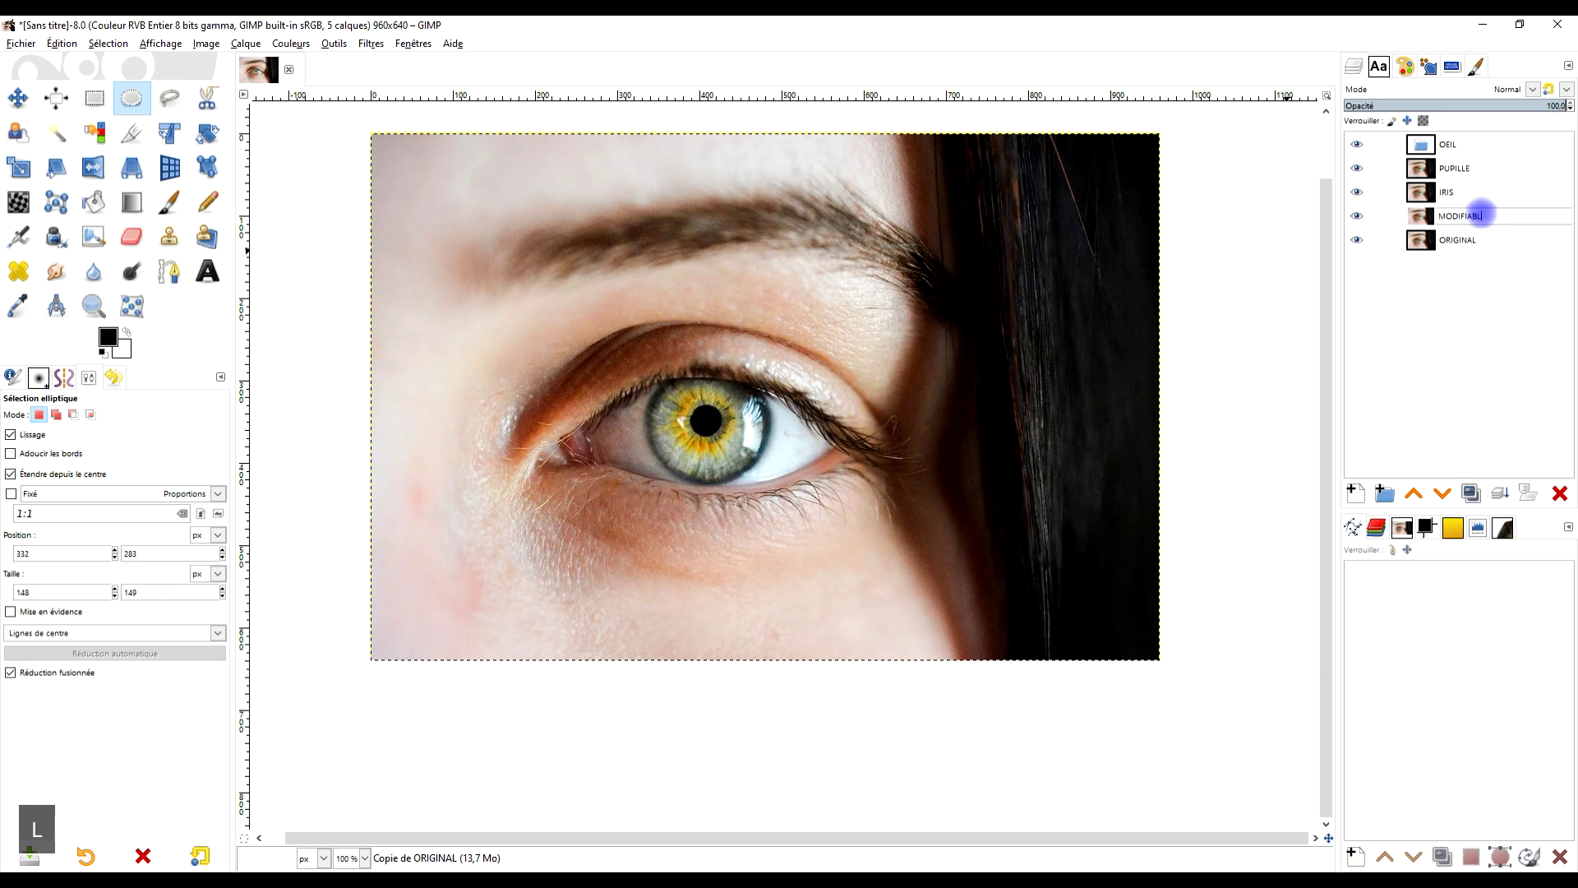
{"action": "type", "text": "E"}
{"action": "key", "text": "Return"}
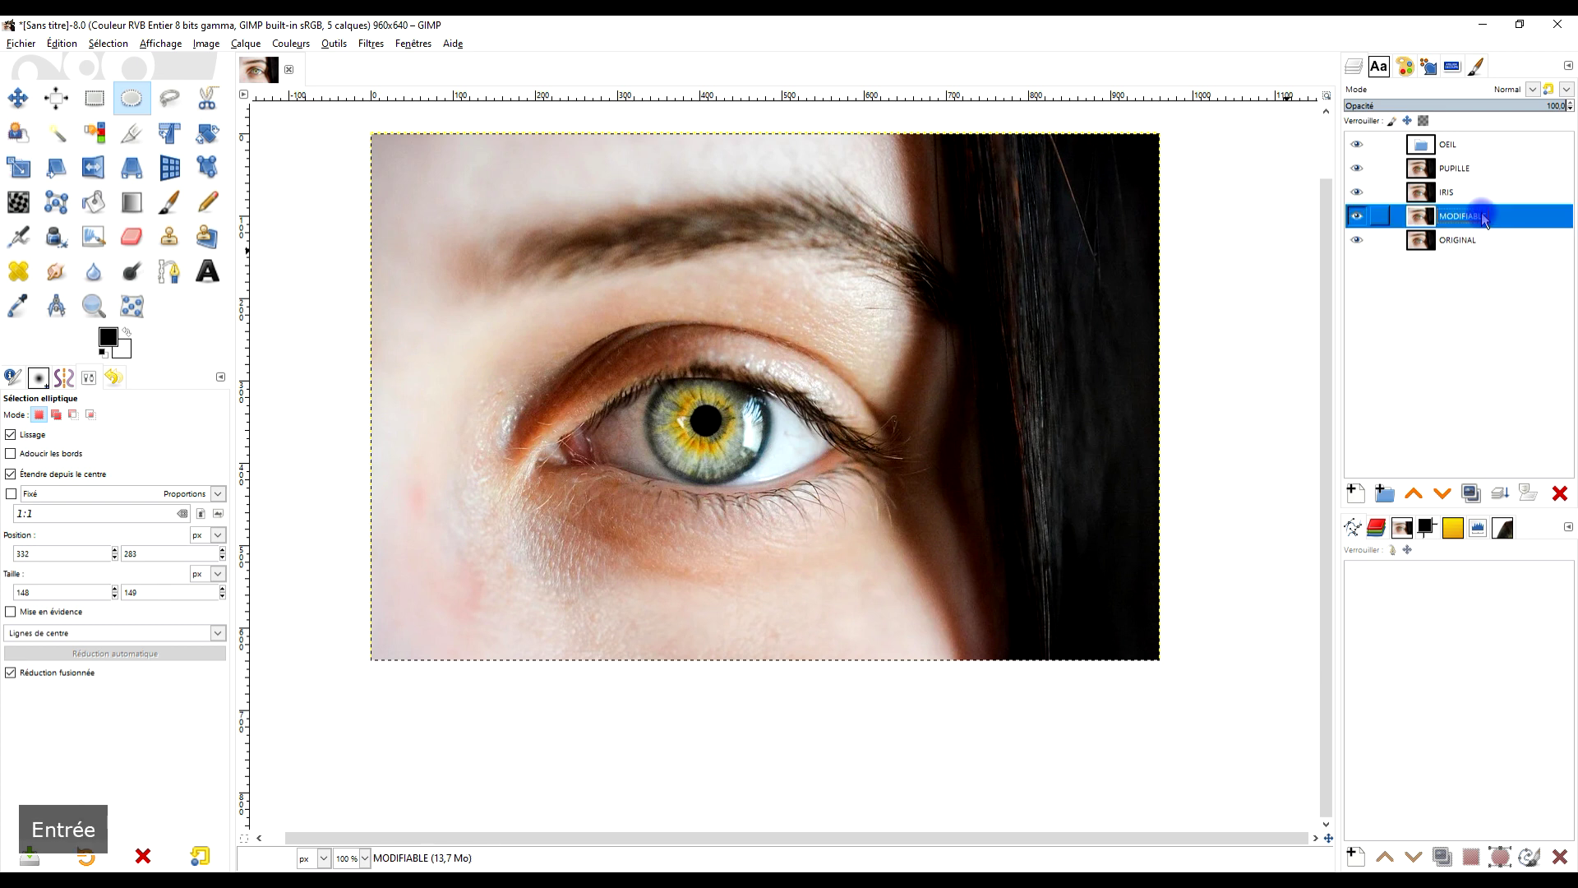
Select the PUPILLE layer and make it the only visible layer
{"action": "left_click", "coordinate": [1454, 169]}
{"action": "left_click", "coordinate": [1368, 170]}
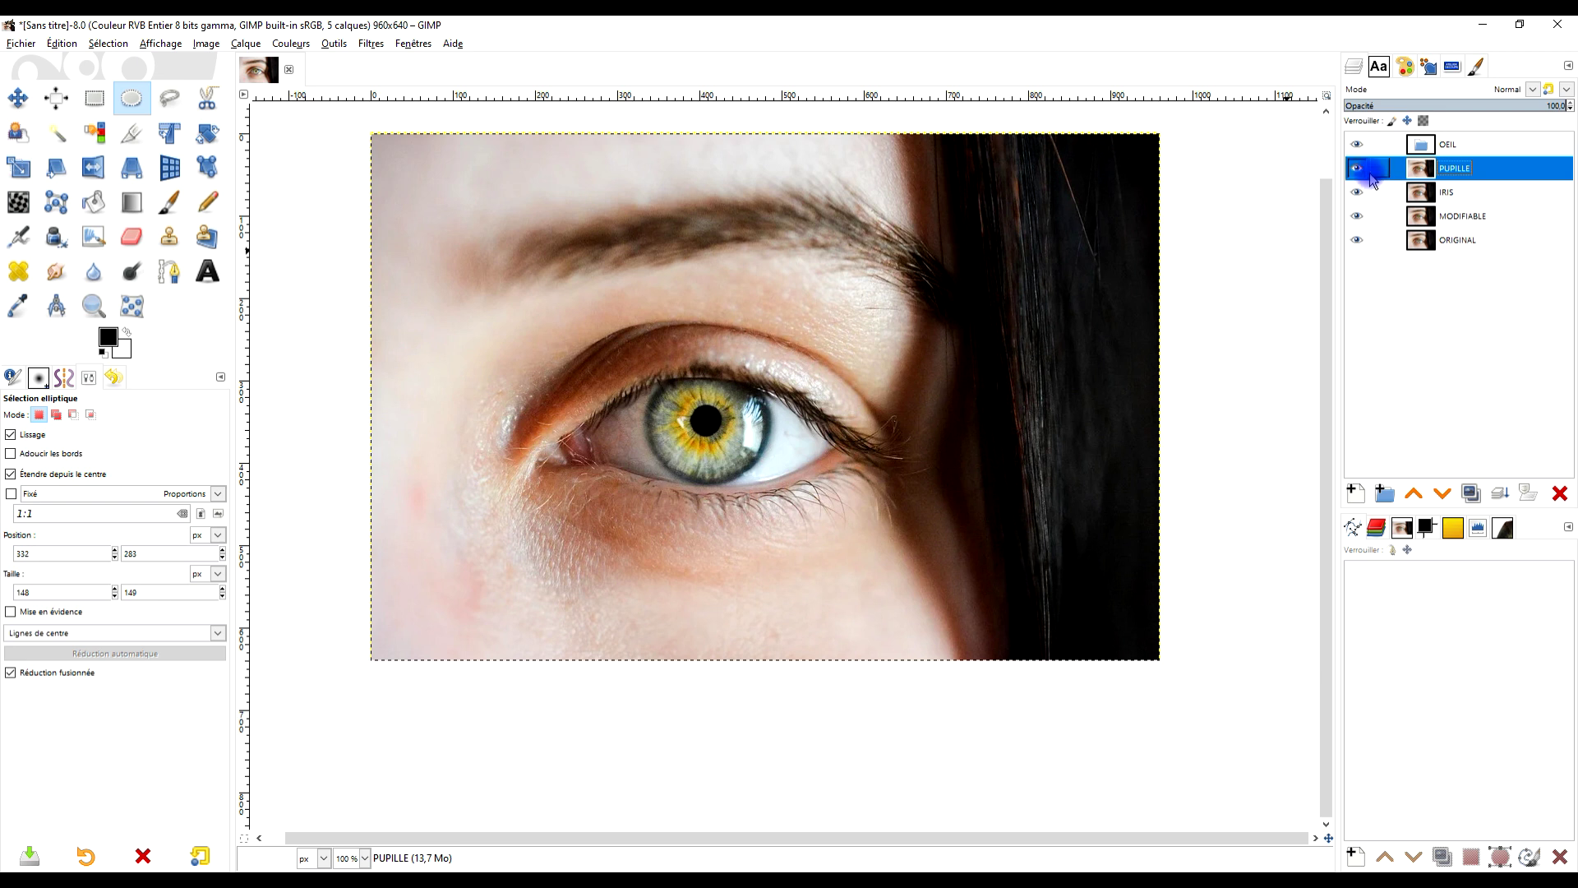
{"action": "left_click", "coordinate": [1357, 168], "text": "shift"}
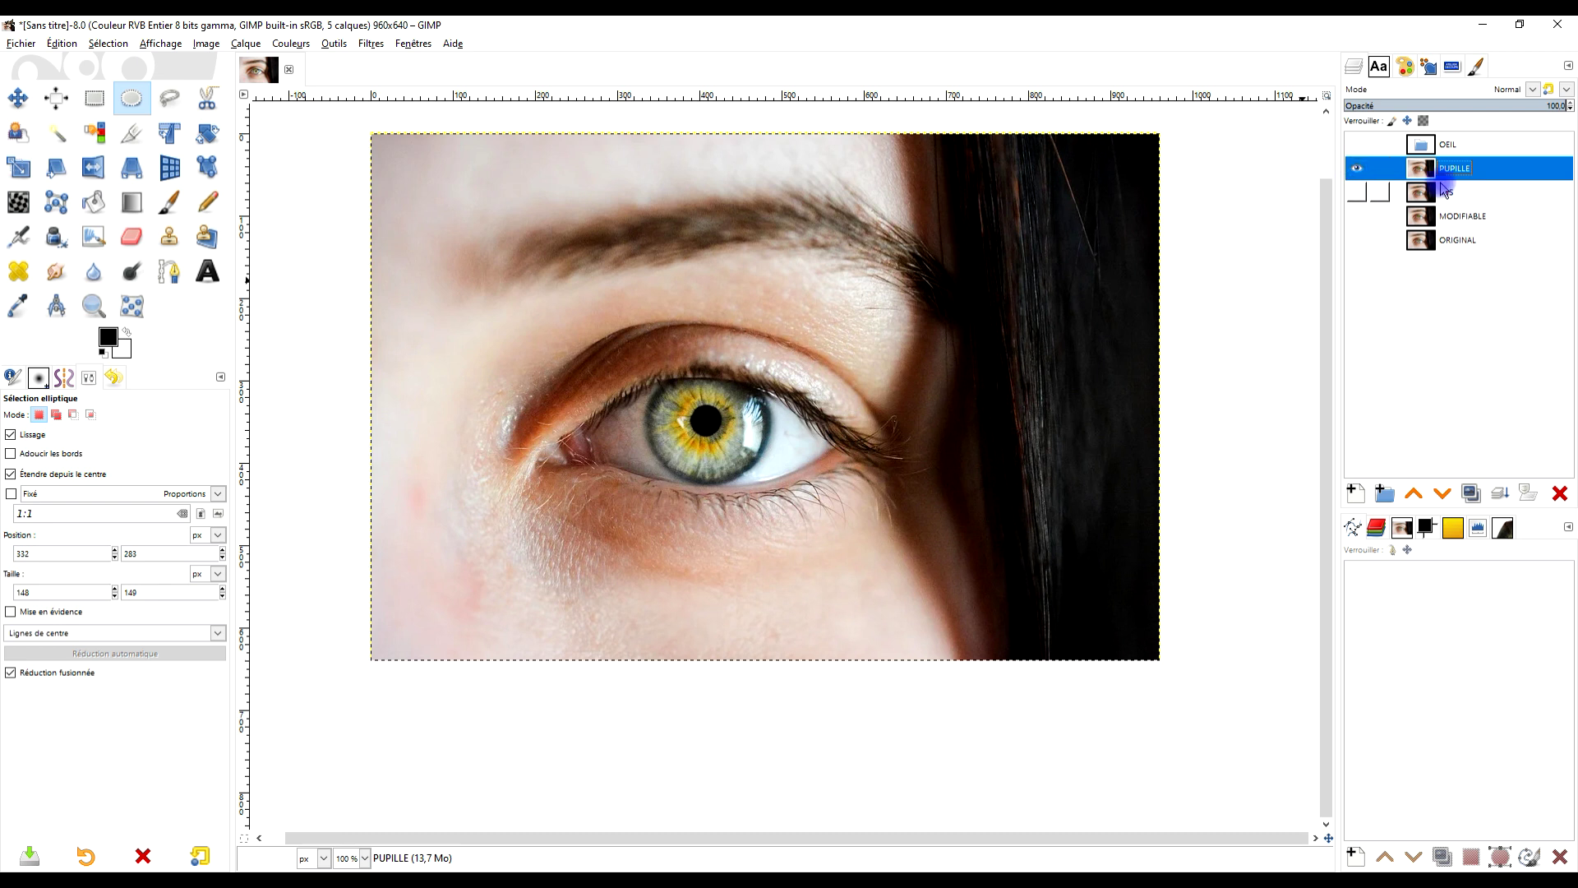
Draw an elliptical selection of about 142 × 153 px around the iris, expanding from the pupil's centre
{"action": "key", "text": "2"}
{"action": "scroll", "coordinate": [672, 445], "scroll_direction": "down", "scroll_amount": 2}
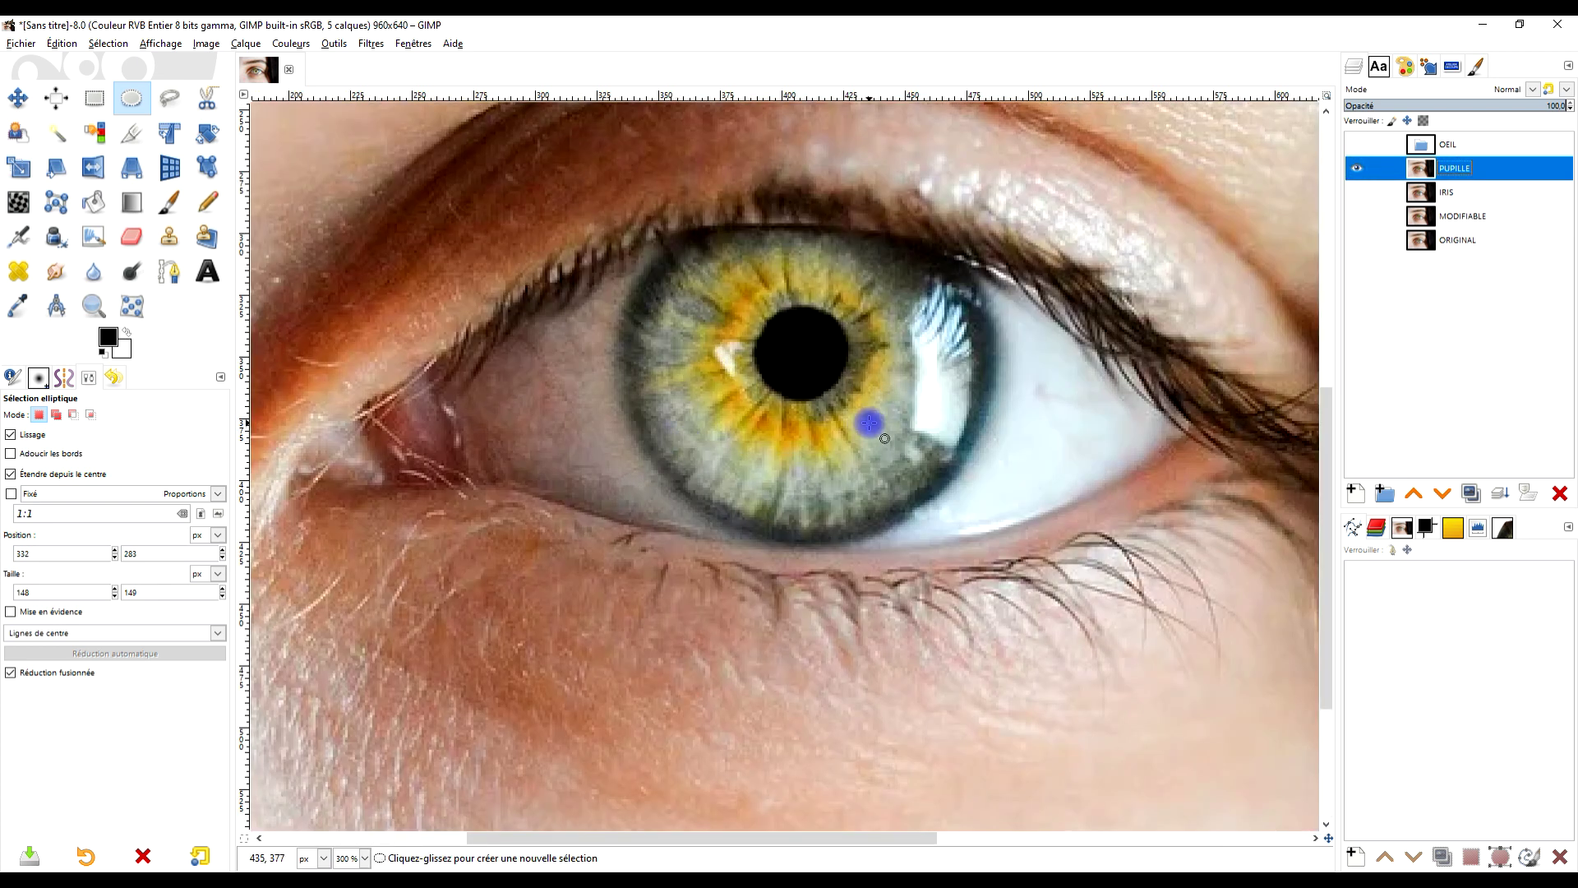
{"action": "scroll", "coordinate": [950, 433], "scroll_direction": "up", "scroll_amount": 1}
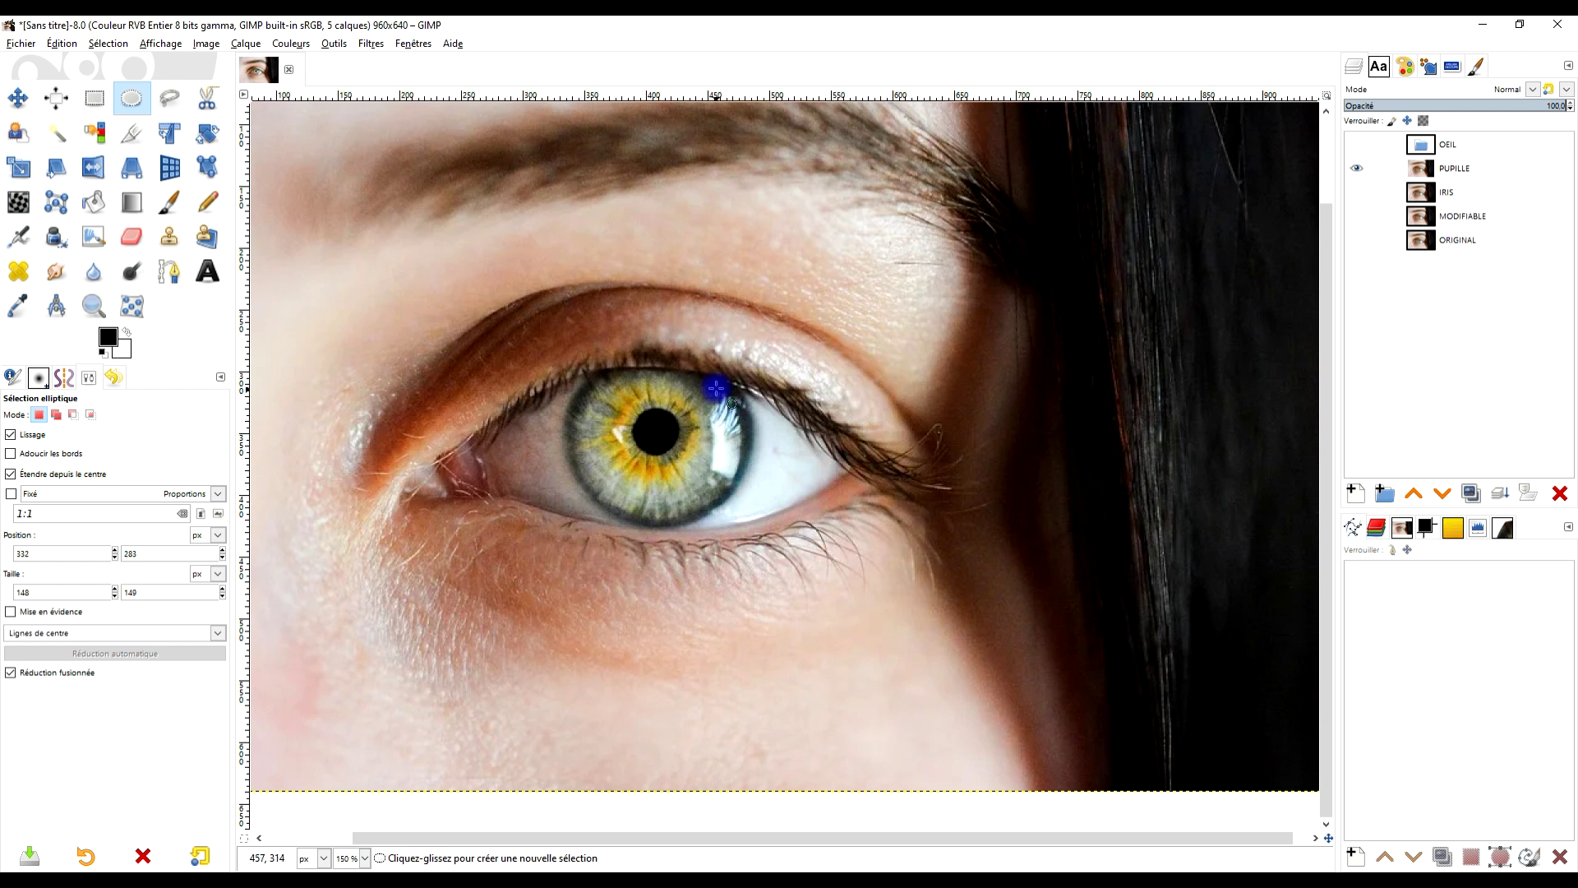
{"action": "scroll", "coordinate": [800, 422], "scroll_direction": "right", "scroll_amount": 2}
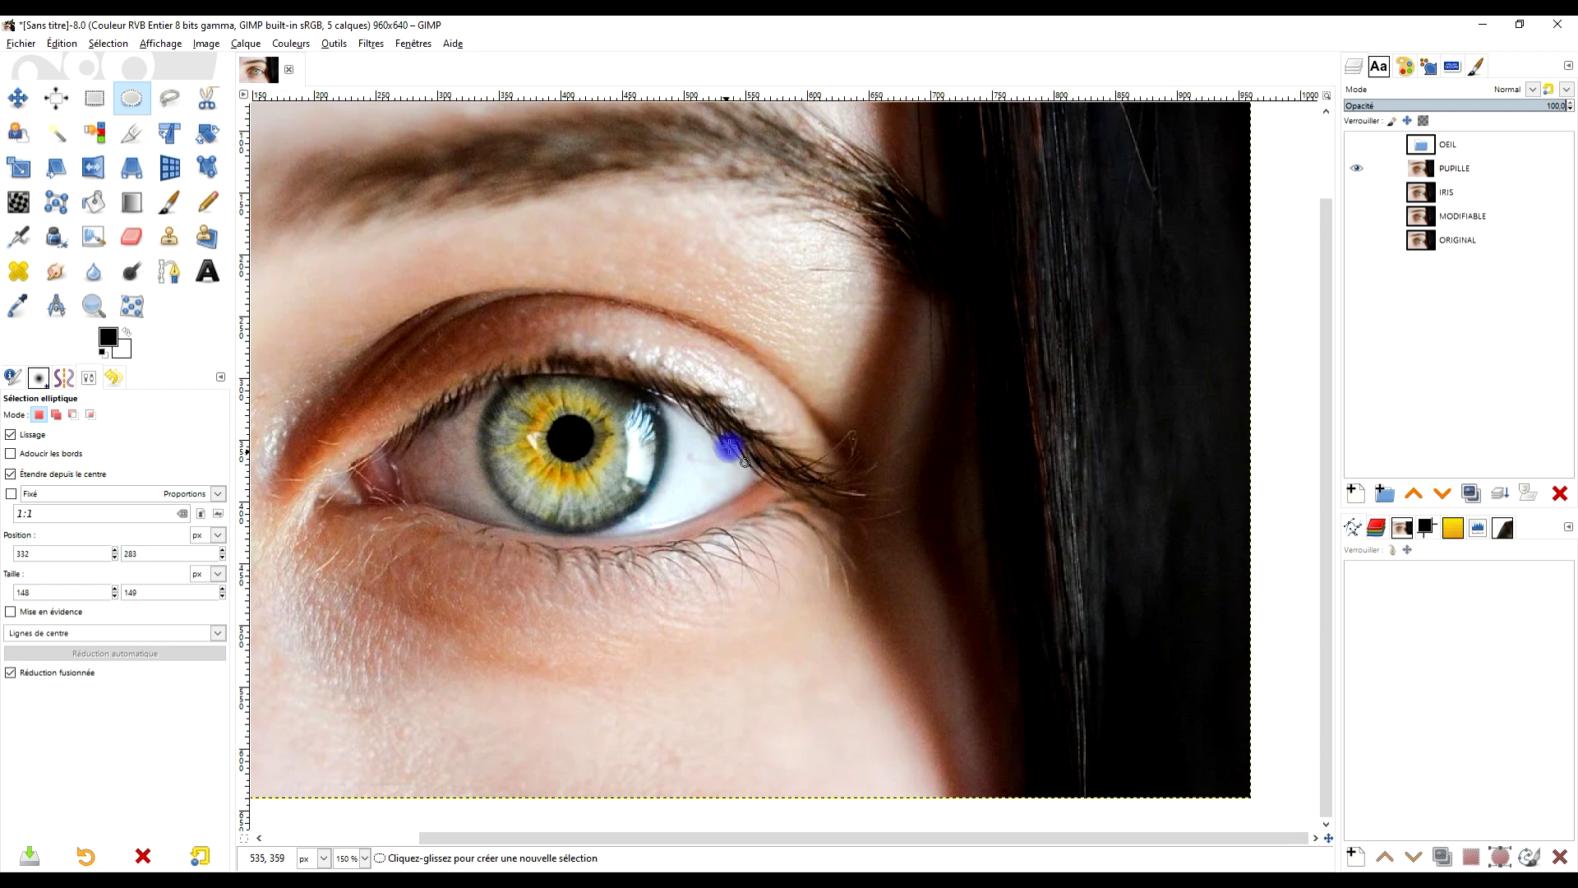
{"action": "scroll", "coordinate": [722, 441], "scroll_direction": "right", "scroll_amount": 1}
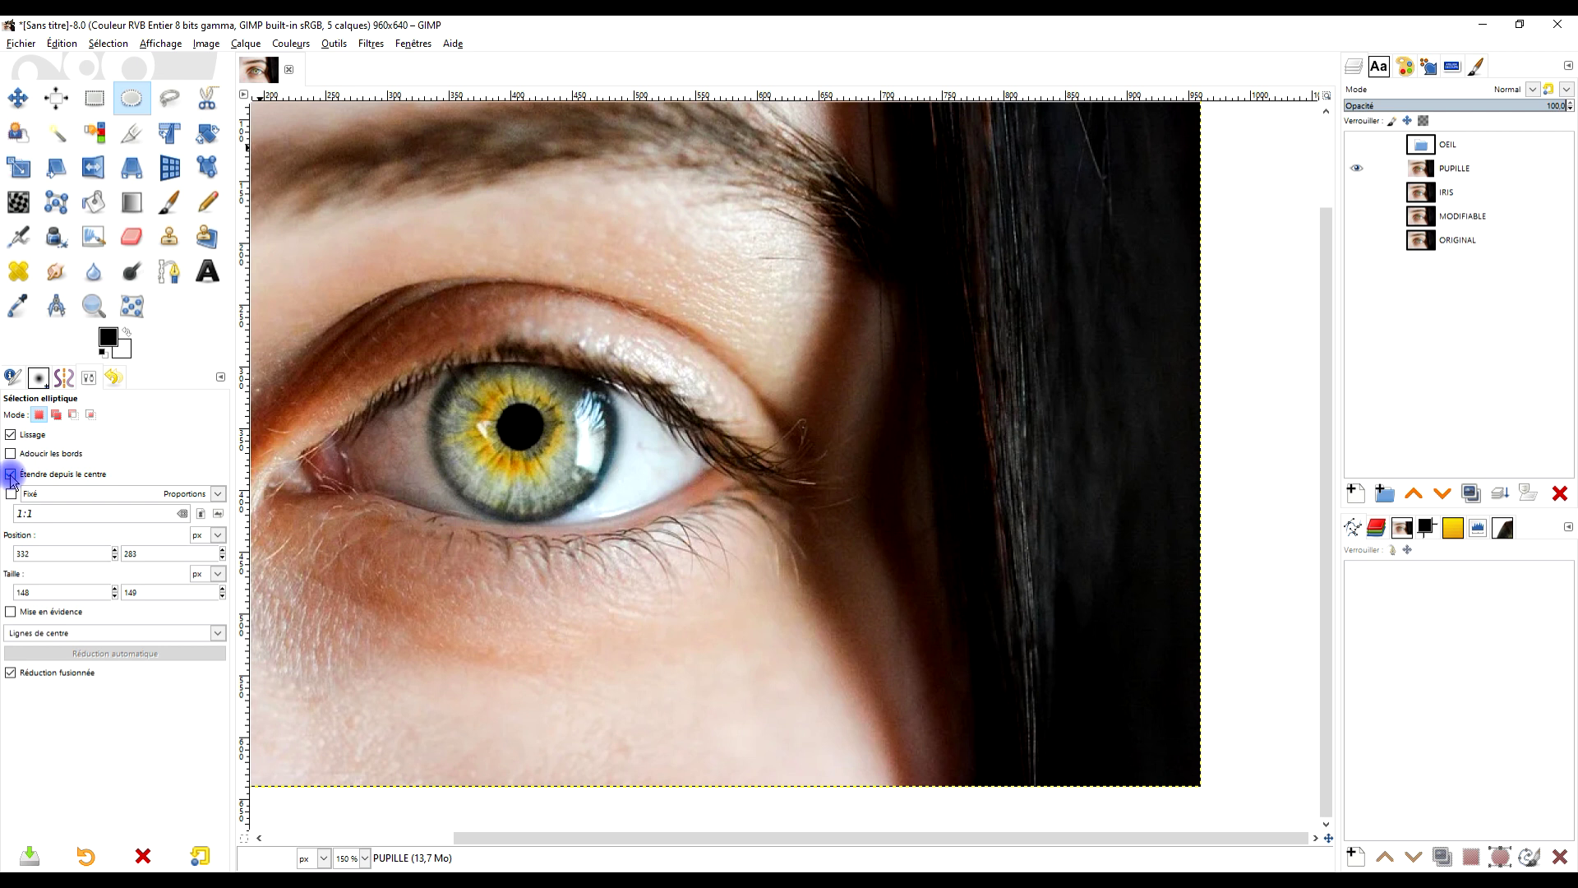
{"action": "mouse_move", "coordinate": [523, 429]}
{"action": "left_mouse_down"}
{"action": "mouse_move", "coordinate": [584, 519]}
{"action": "mouse_move", "coordinate": [608, 521]}
{"action": "left_mouse_up"}
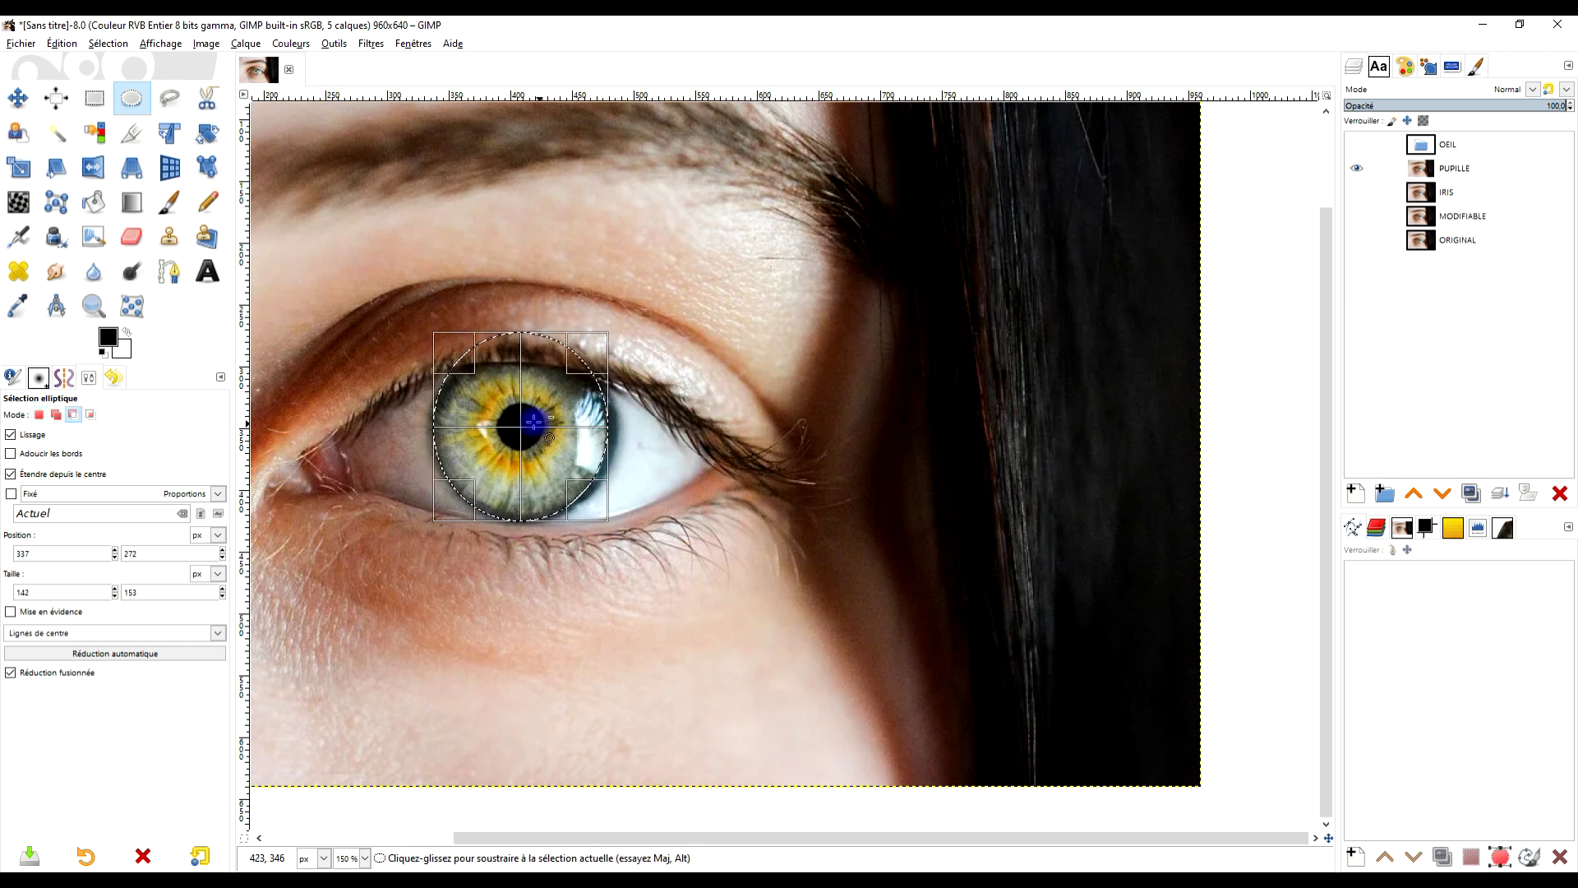
Fine-tune the elliptical selection to the iris outline at about 144 × 153 px, positioned at 338, 272, and confirm it
{"action": "scroll", "coordinate": [534, 422], "scroll_direction": "up", "scroll_amount": 2}
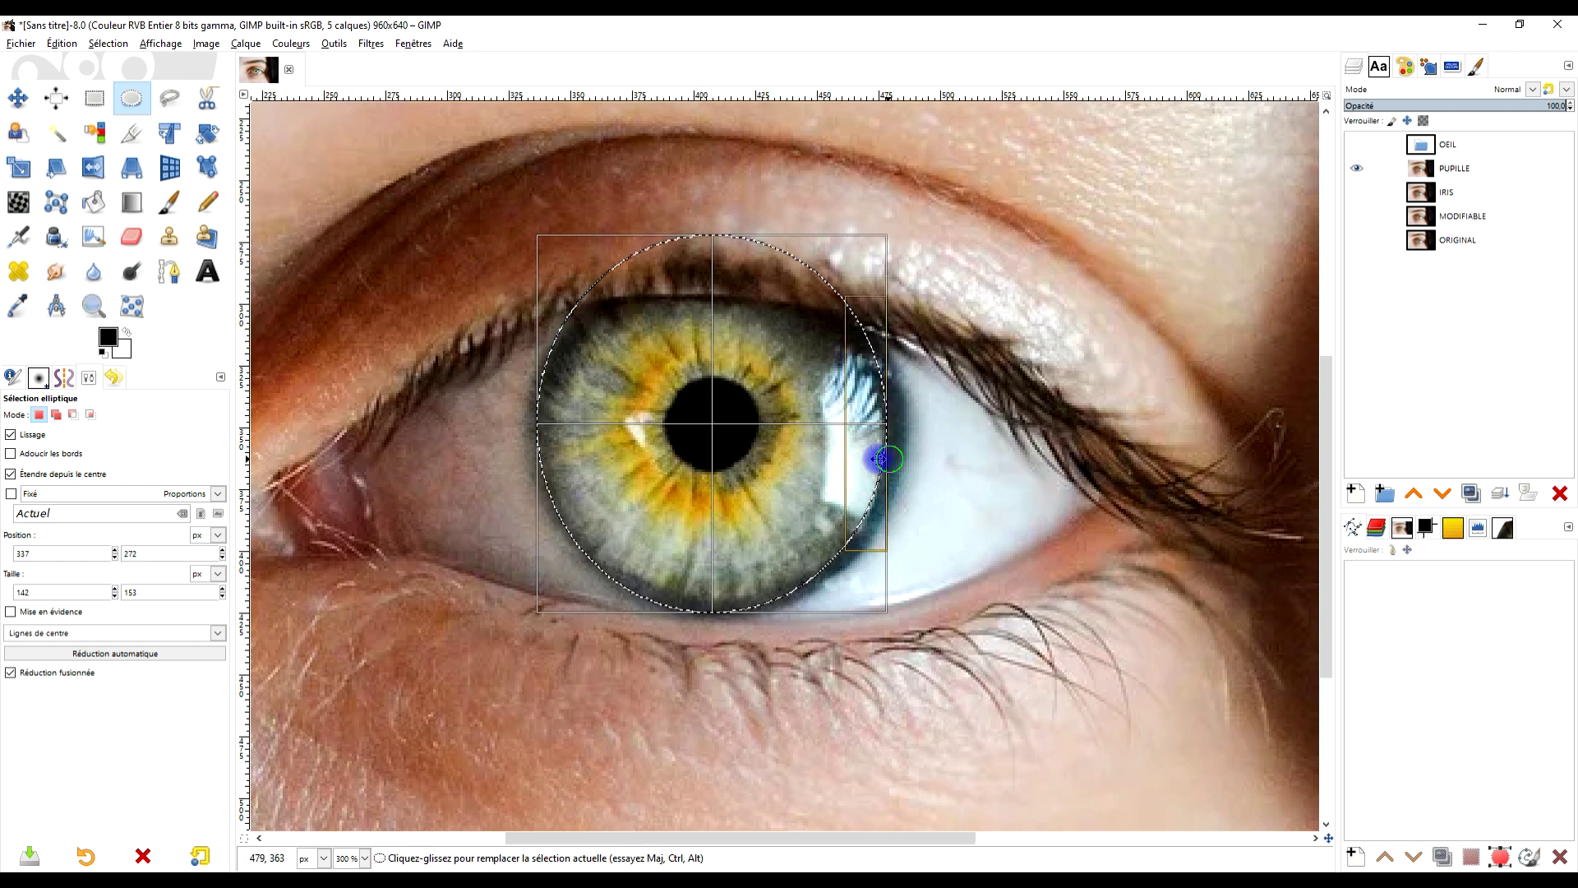
{"action": "scroll", "coordinate": [885, 458], "scroll_direction": "right", "scroll_amount": 1}
{"action": "left_click_drag", "start_coordinate": [856, 451], "coordinate": [855, 456]}
{"action": "left_click_drag", "start_coordinate": [695, 429], "coordinate": [687, 429]}
{"action": "left_click_drag", "start_coordinate": [858, 451], "coordinate": [855, 453]}
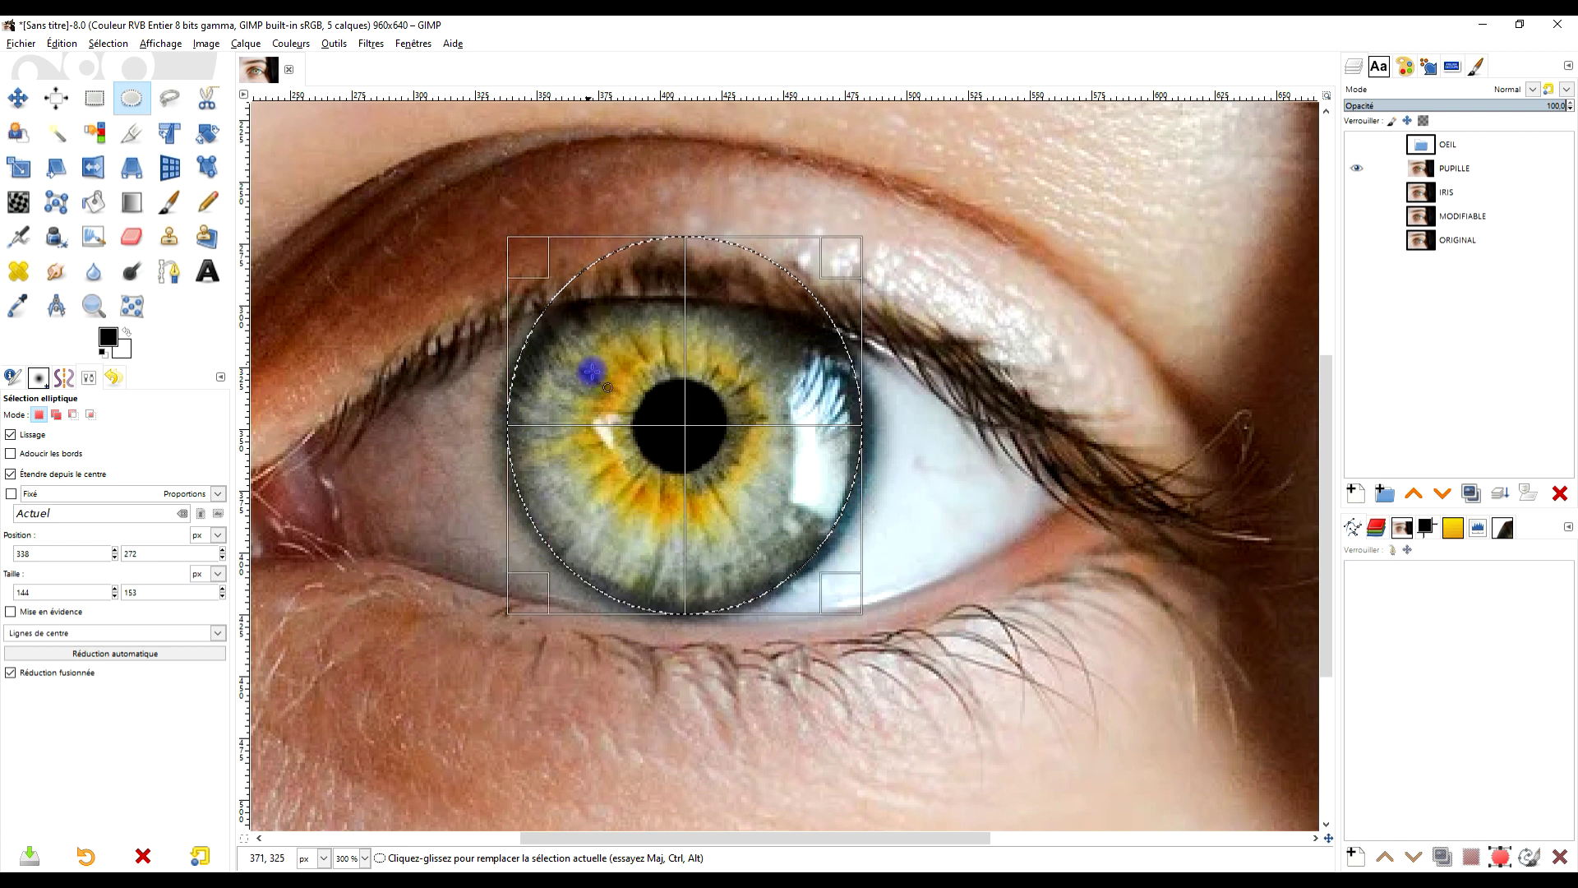
{"action": "key", "text": "Return"}
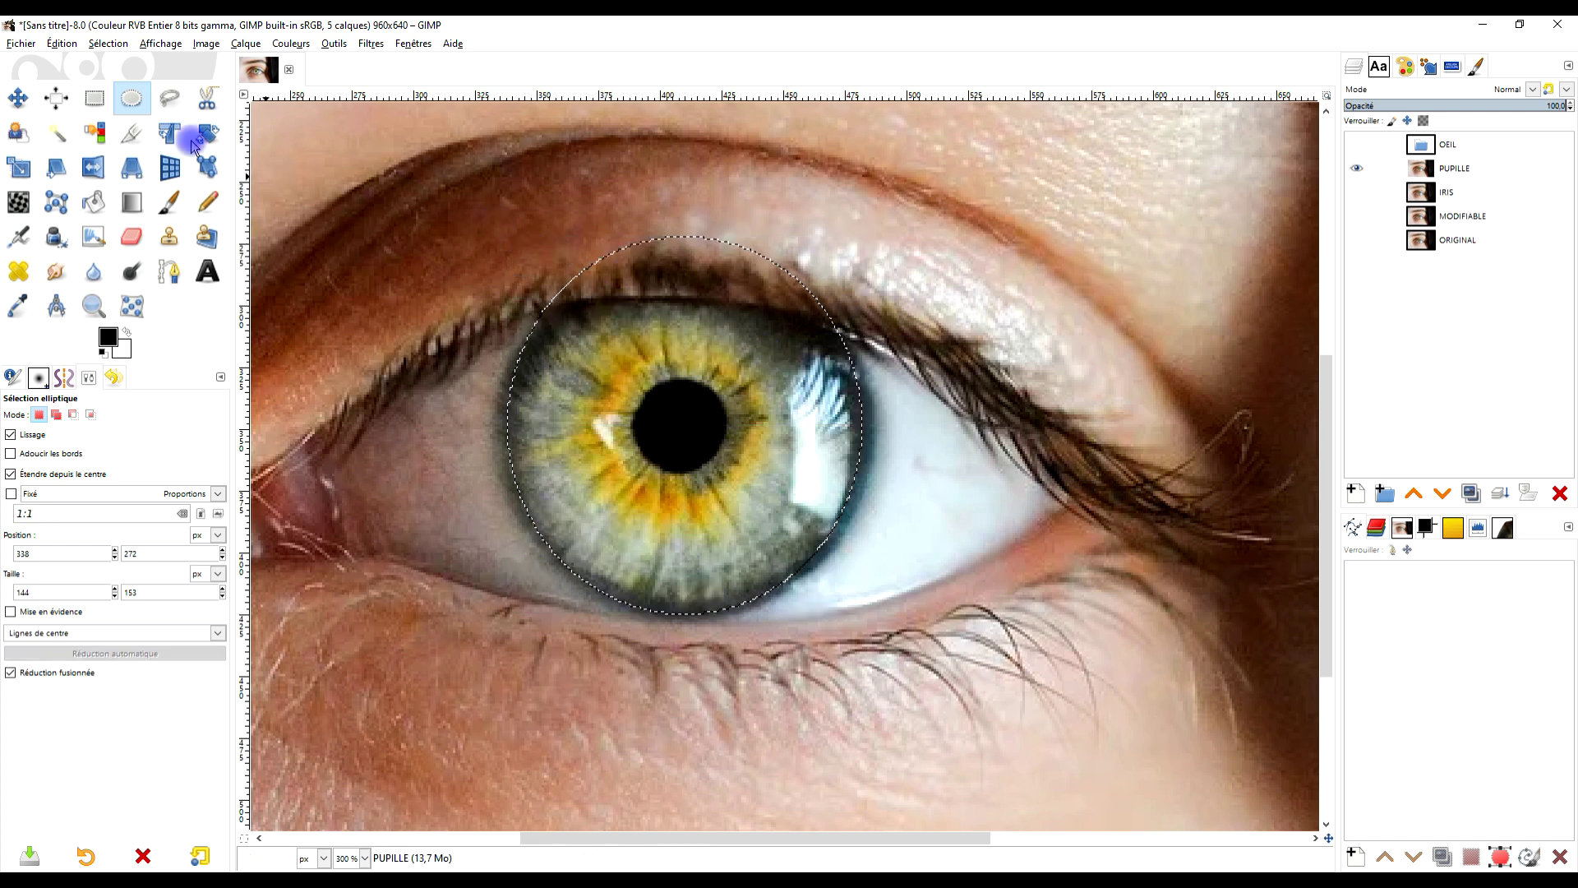
Subtract the upper eyelid and lash area from the elliptical selection with a freehand outline along the iris's upper edge
{"action": "left_click", "coordinate": [170, 99]}
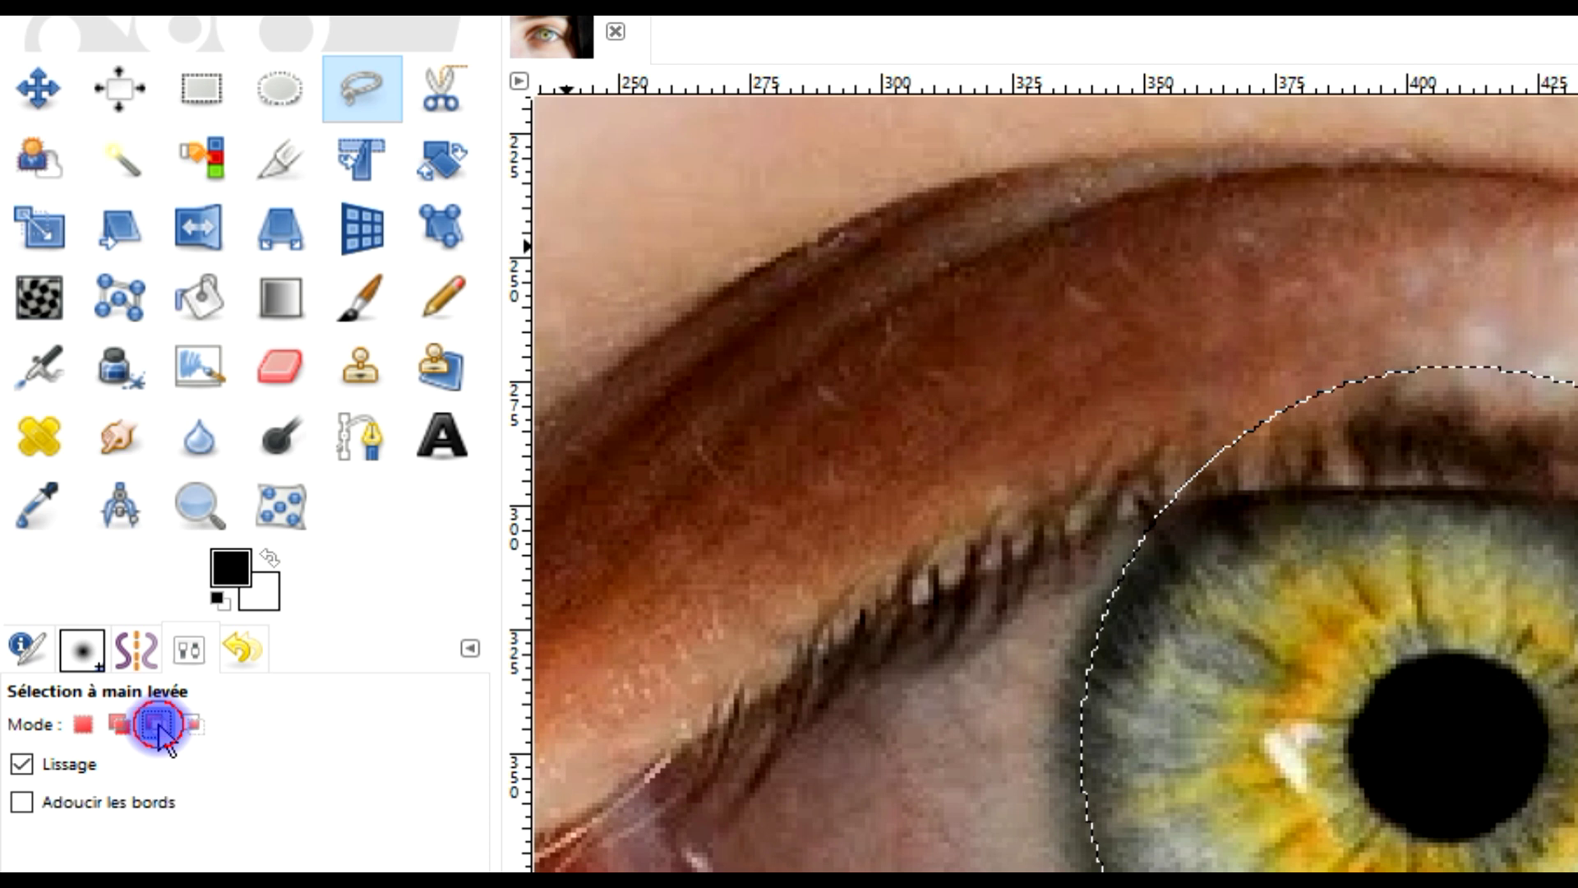
{"action": "left_click", "coordinate": [156, 723]}
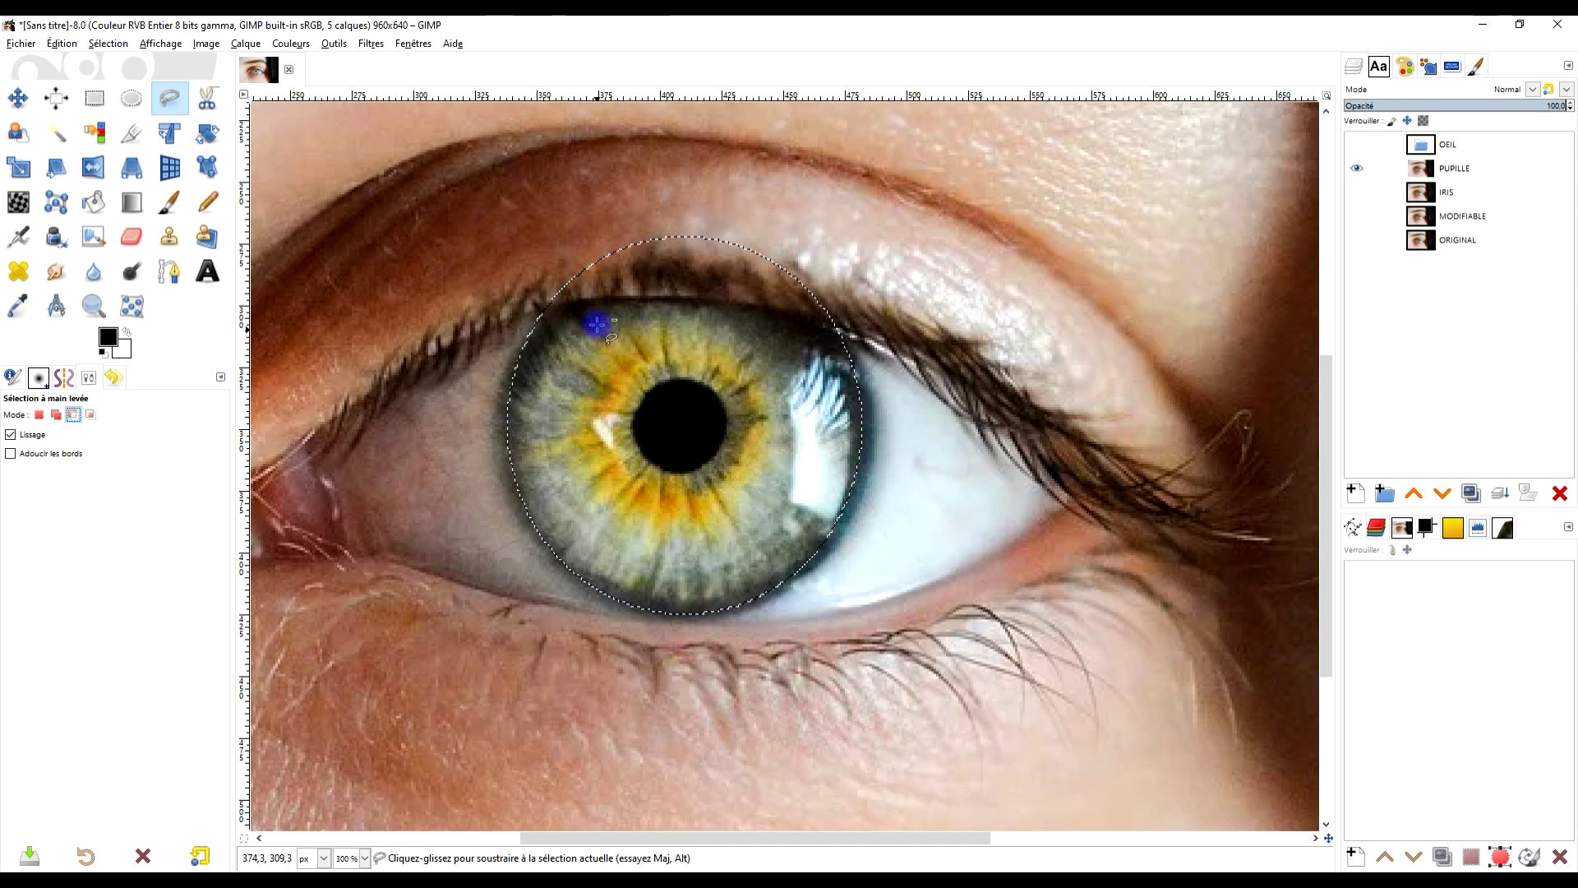
{"action": "left_click_drag", "start_coordinate": [535, 305], "coordinate": [629, 296]}
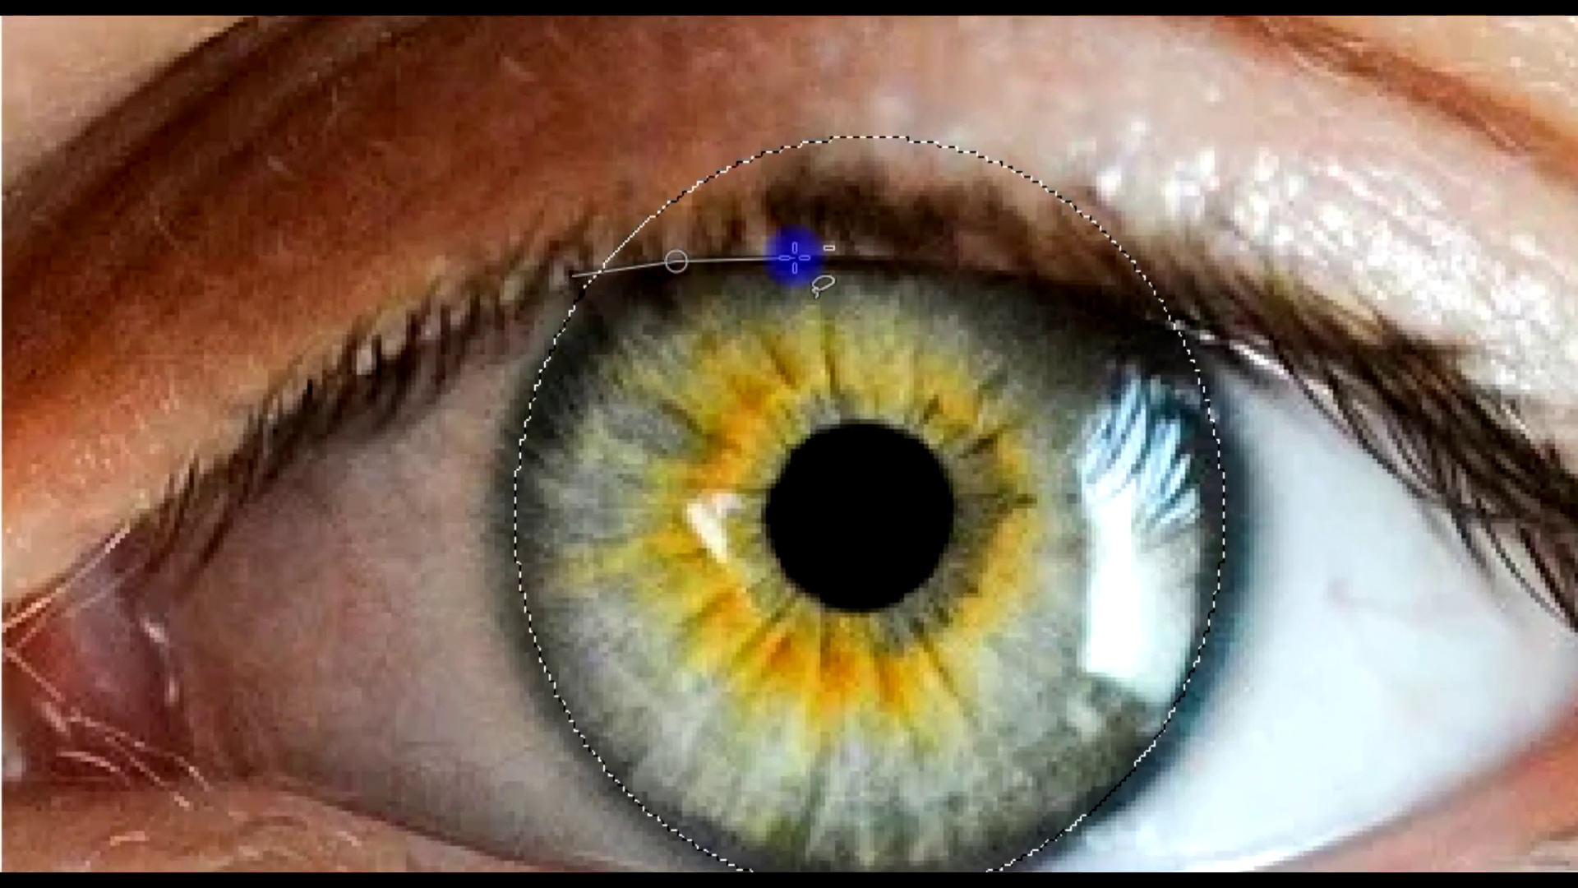
{"action": "left_click", "coordinate": [946, 261]}
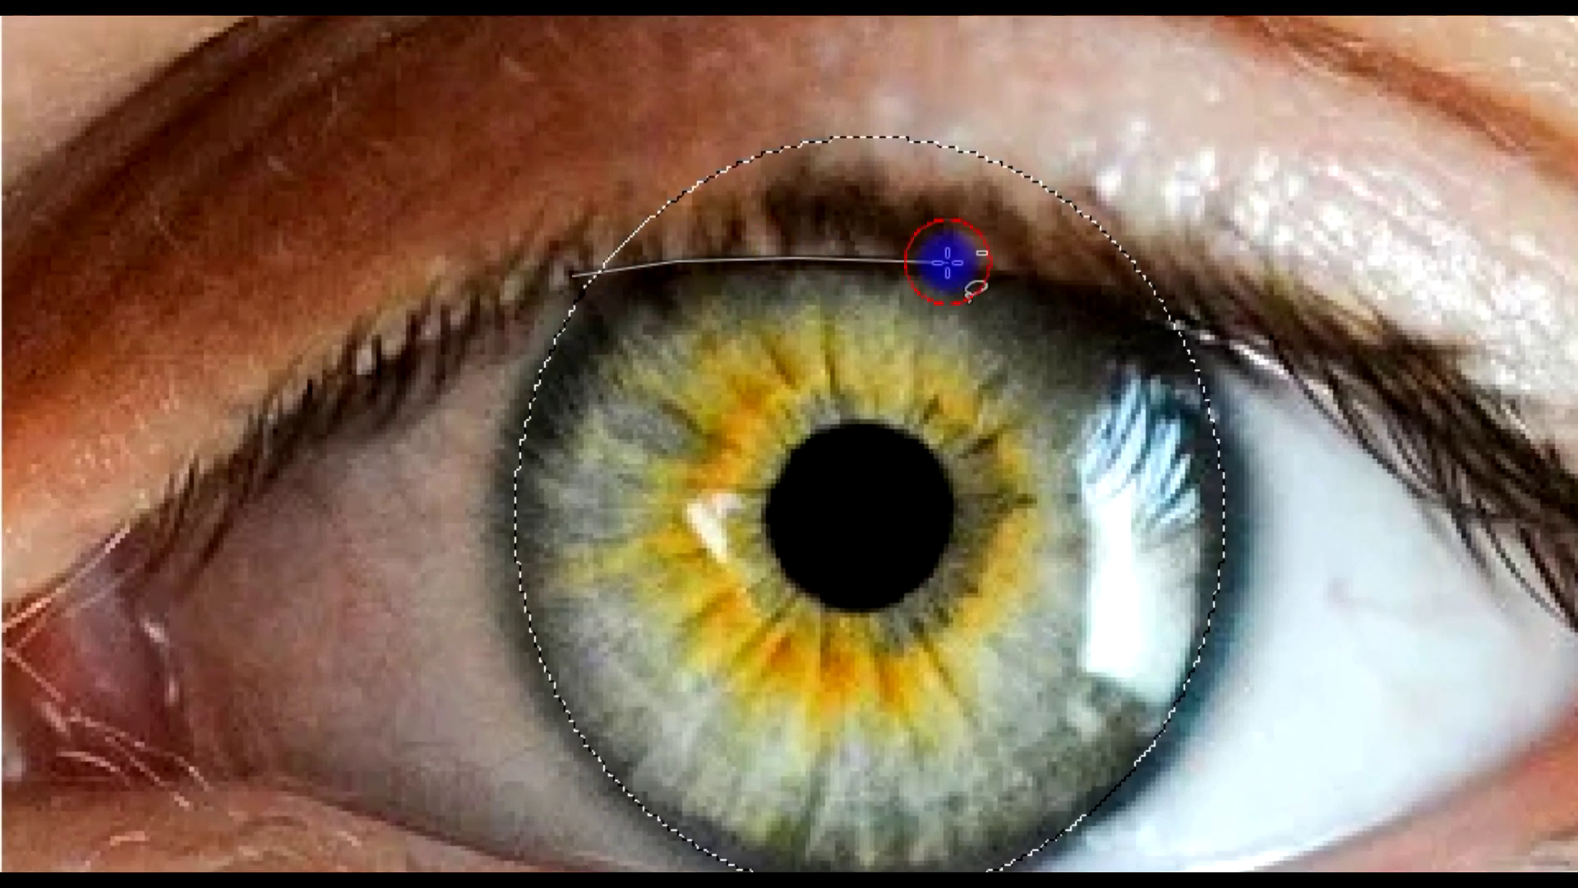
{"action": "left_click", "coordinate": [1079, 287]}
{"action": "left_click", "coordinate": [1161, 322]}
{"action": "left_click", "coordinate": [1213, 337]}
{"action": "left_click", "coordinate": [1161, 106]}
{"action": "left_click", "coordinate": [849, 2]}
{"action": "left_click", "coordinate": [672, 41]}
{"action": "left_click", "coordinate": [593, 174]}
{"action": "left_click", "coordinate": [572, 267]}
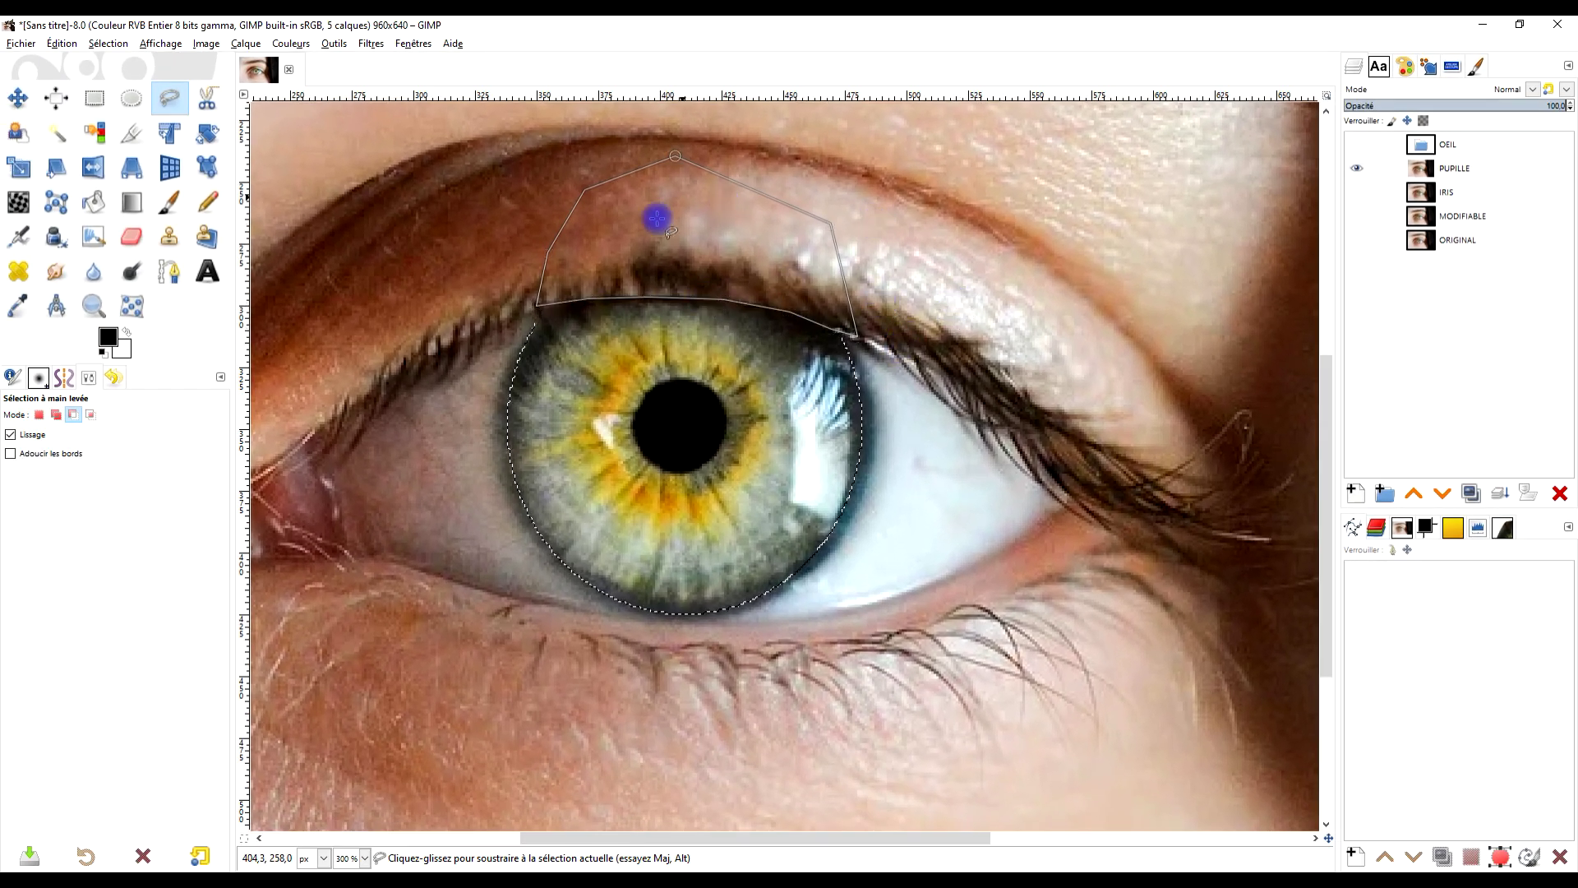
{"action": "key", "text": "Return"}
{"action": "key", "text": "Return"}
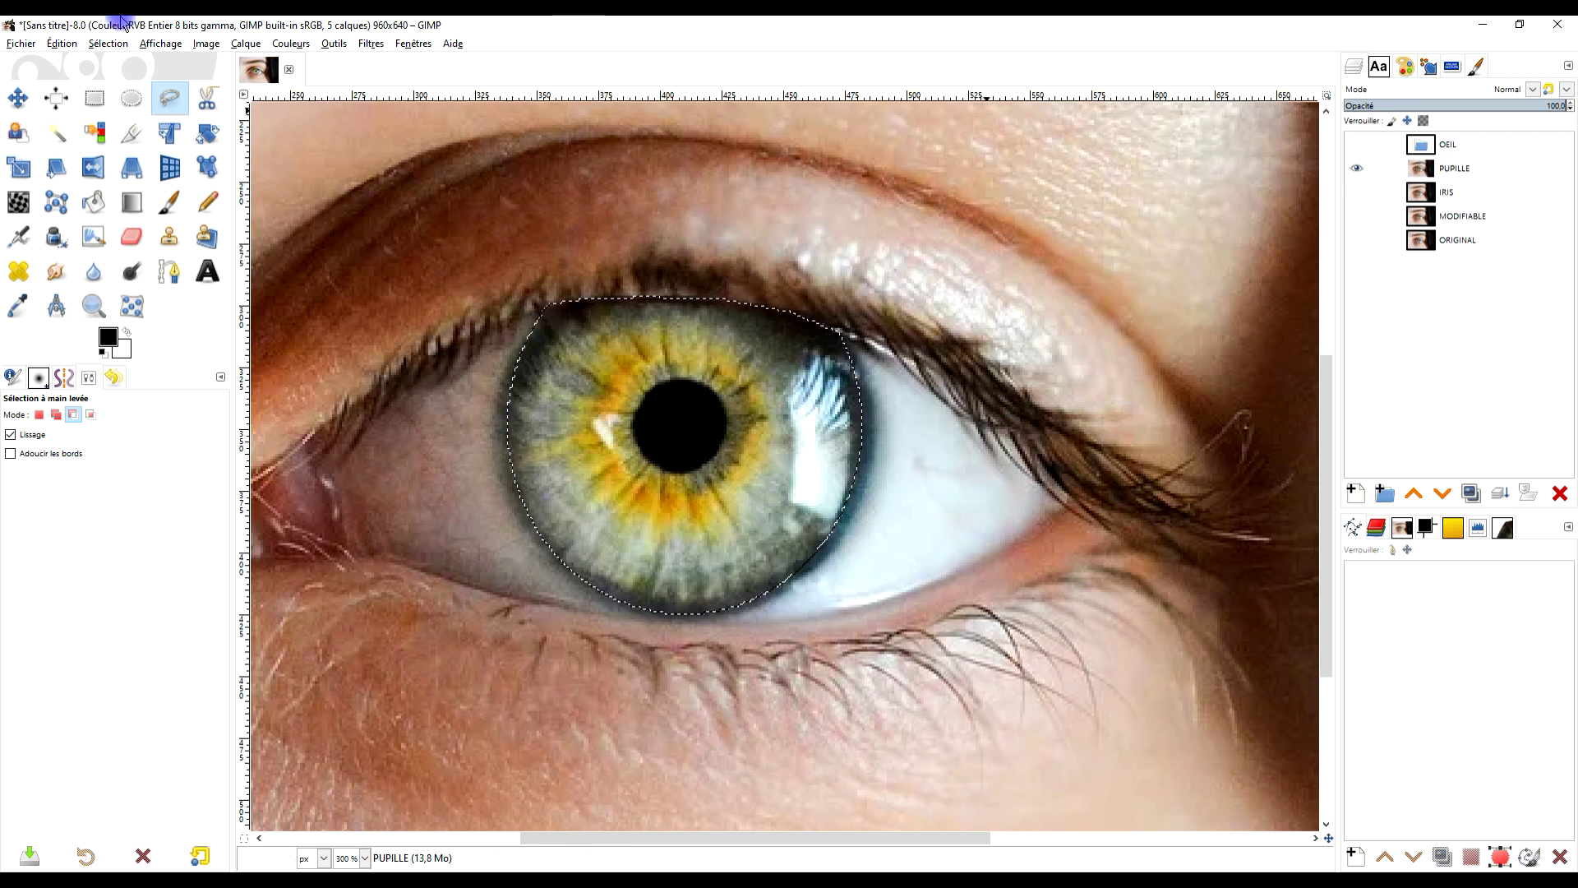
Cut the selected iris from the PUPILLE layer and paste it as a new layer
{"action": "left_click", "coordinate": [62, 42]}
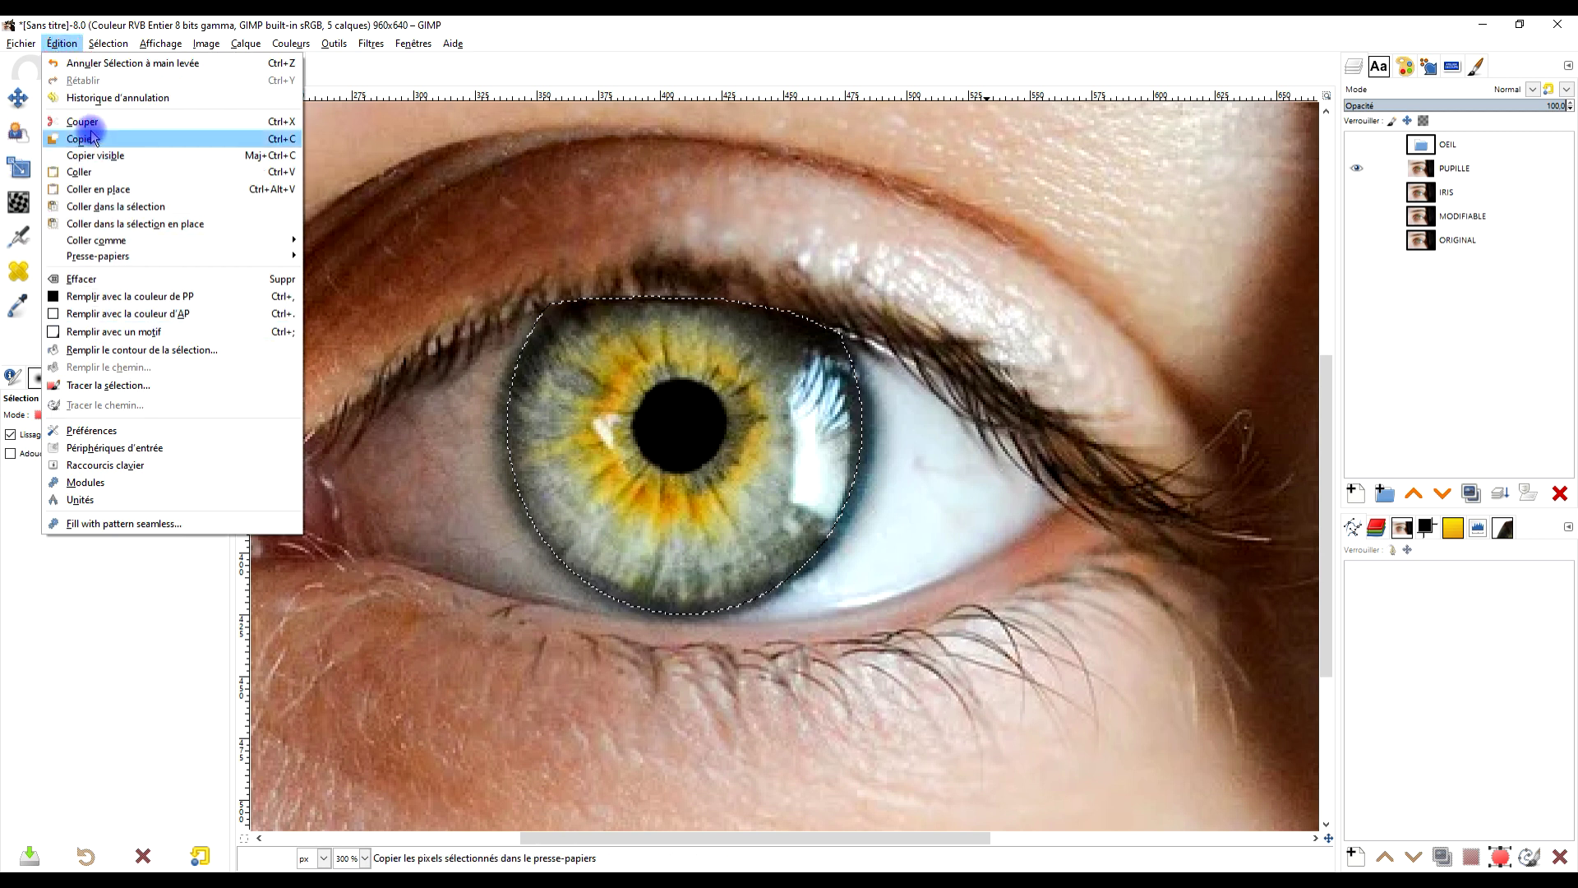
{"action": "left_click", "coordinate": [82, 121]}
{"action": "left_click", "coordinate": [62, 43]}
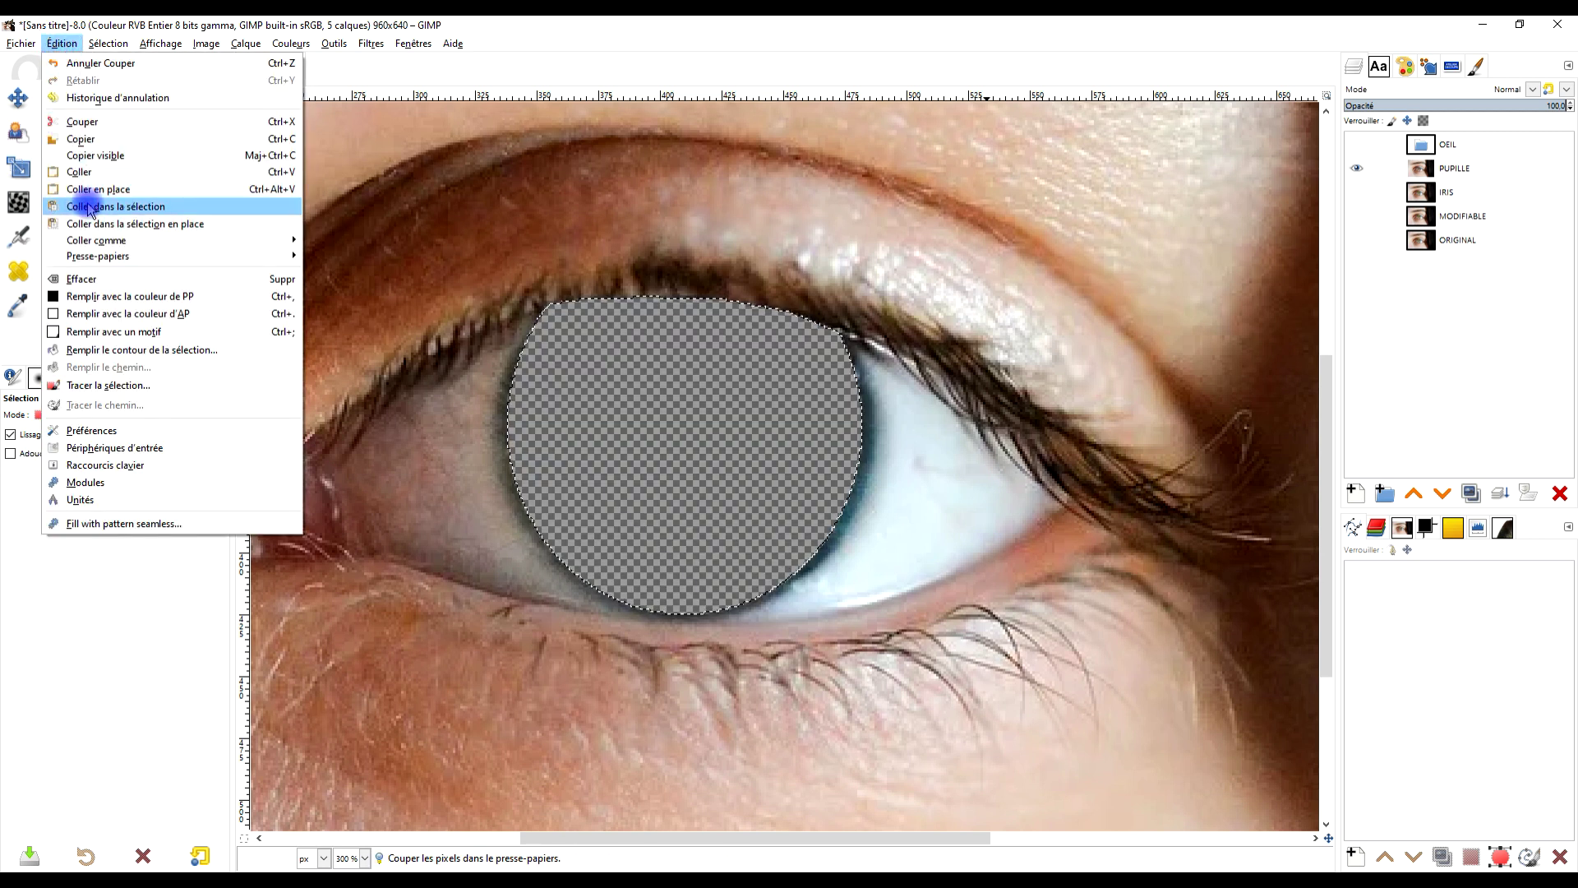
{"action": "left_click", "coordinate": [91, 172]}
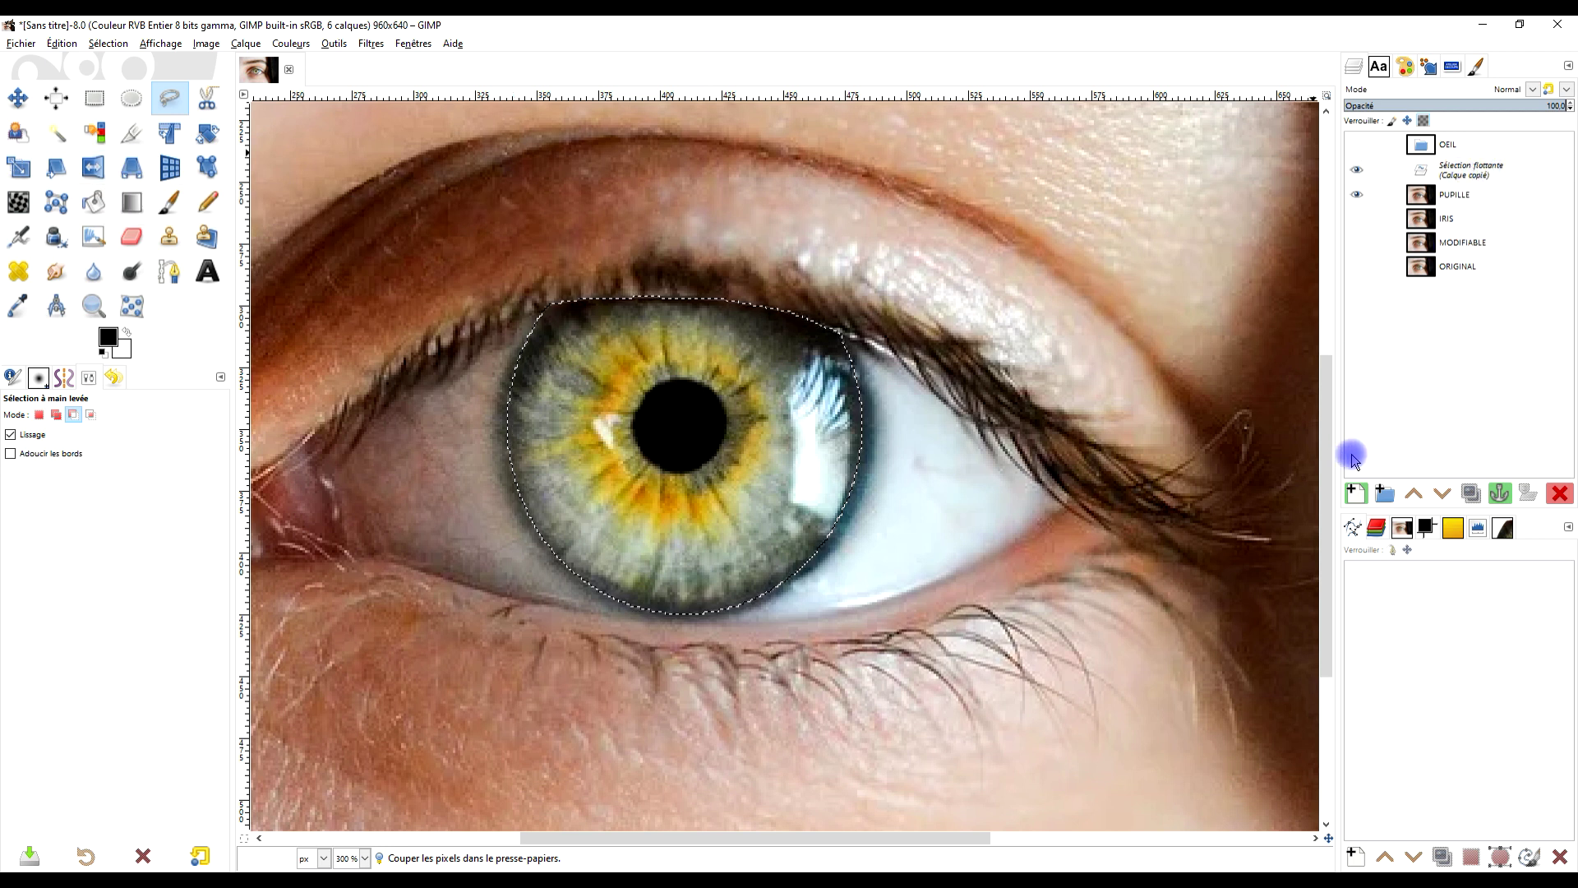
{"action": "left_click", "coordinate": [1352, 494]}
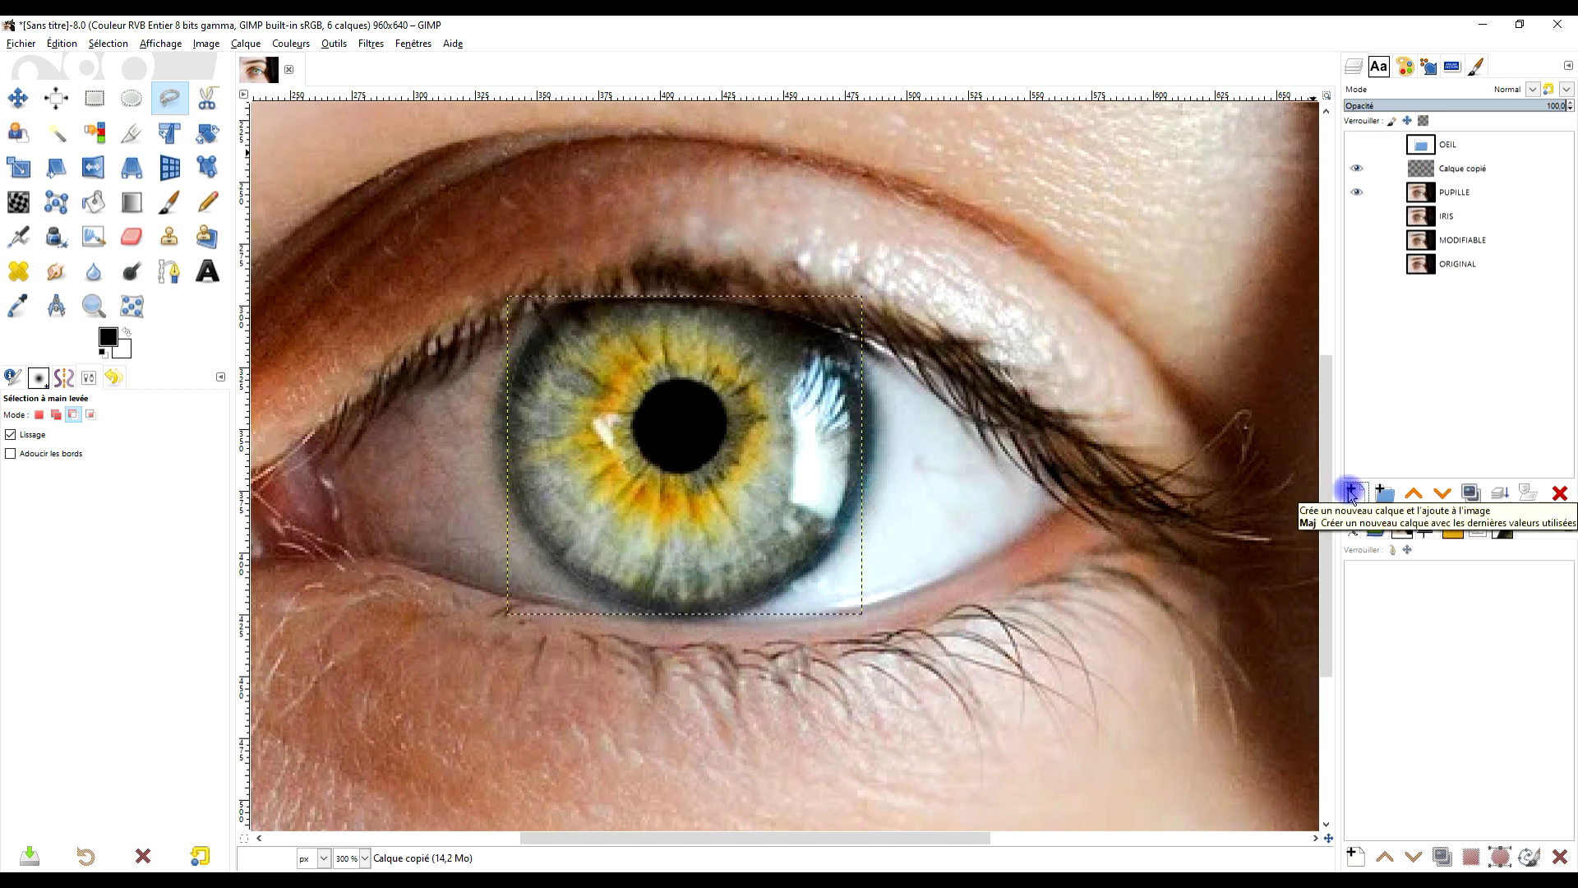
Clear the remaining image from the PUPILLE layer and merge the pasted iris layer down into it
{"action": "left_click", "coordinate": [1415, 197]}
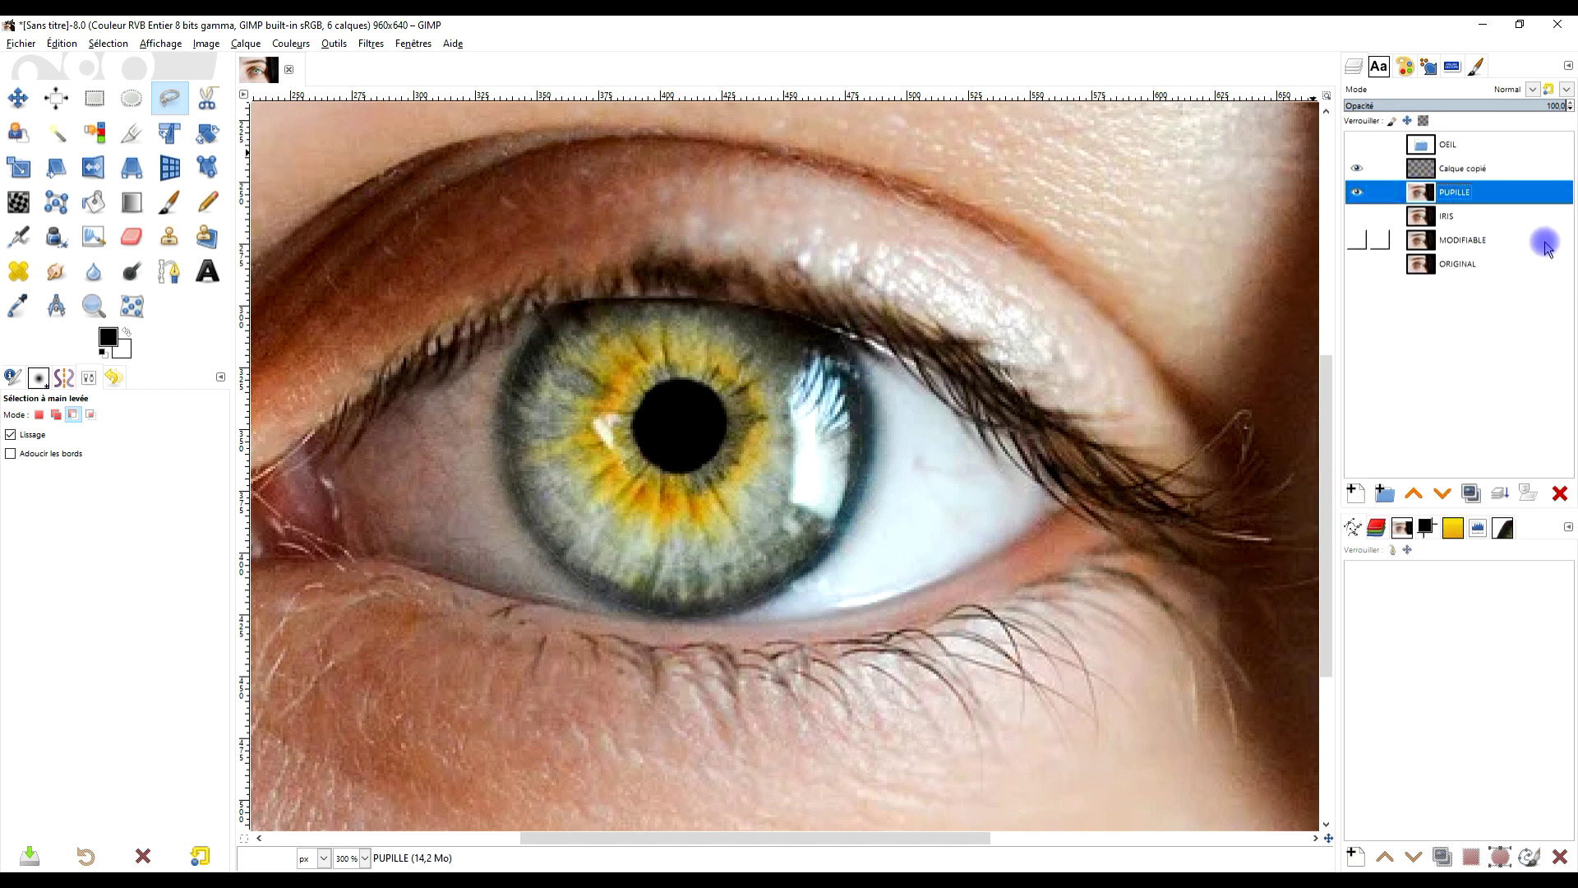
{"action": "double_click", "coordinate": [1456, 197]}
{"action": "key", "text": "Delete"}
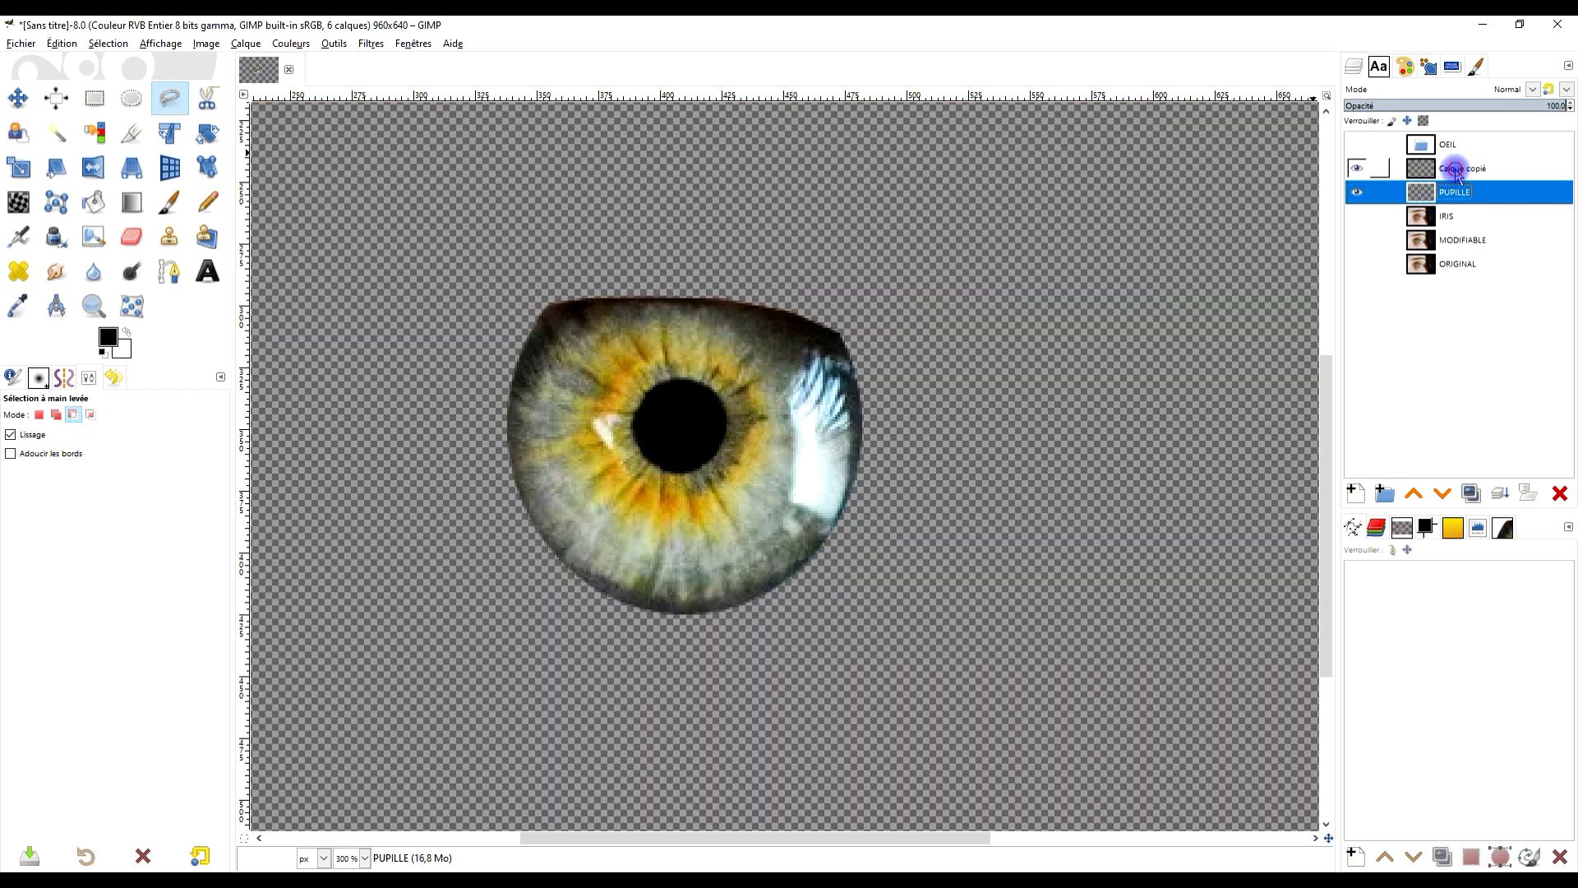
{"action": "left_click", "coordinate": [1456, 175]}
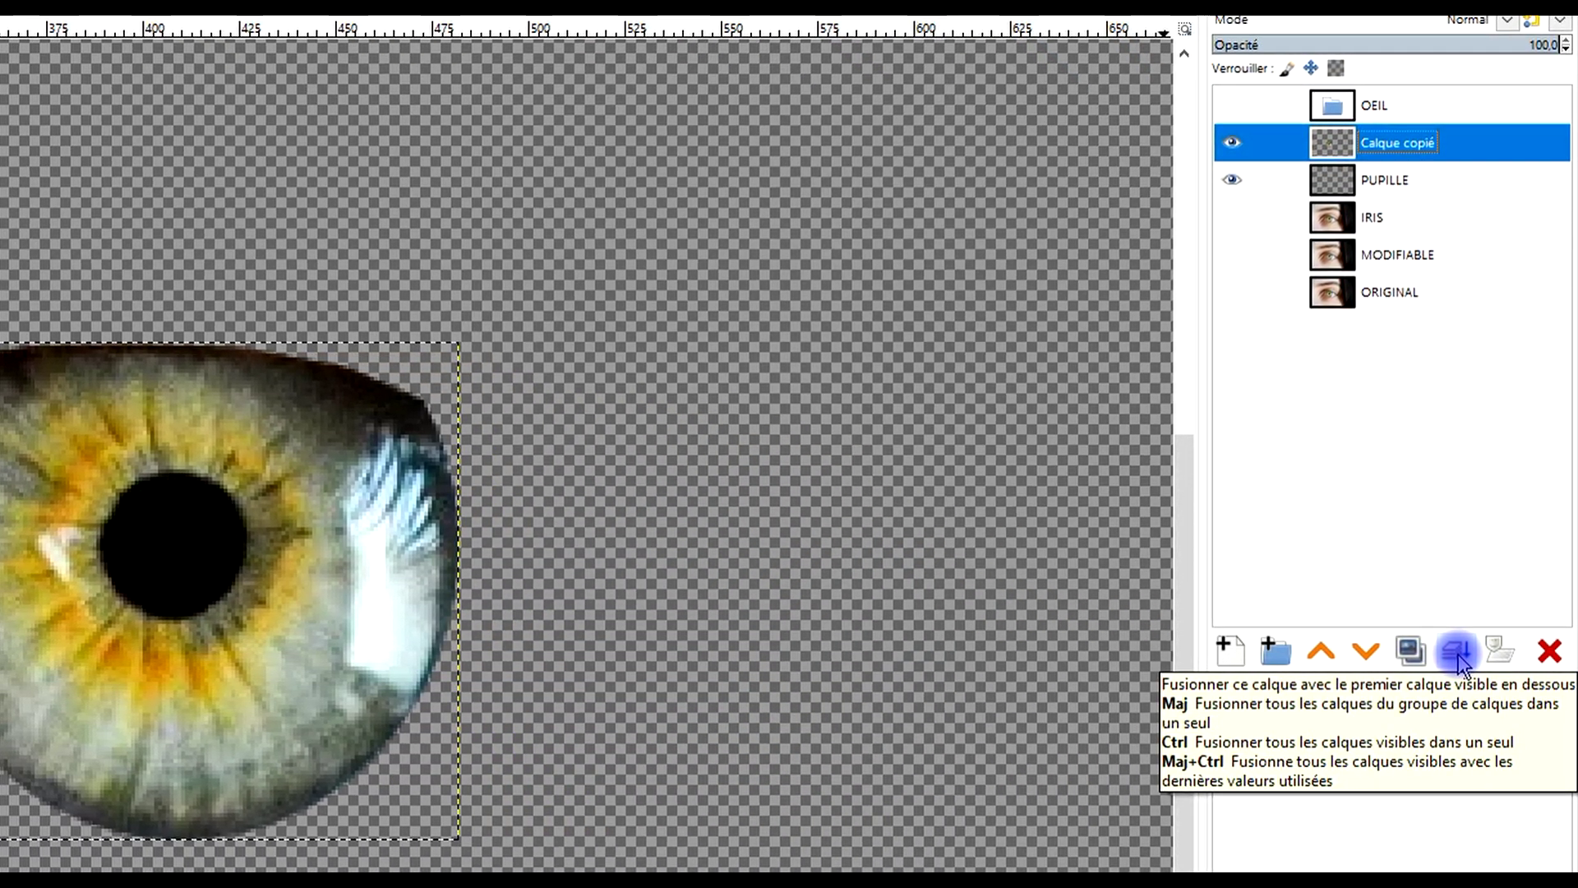
{"action": "left_click", "coordinate": [1458, 653]}
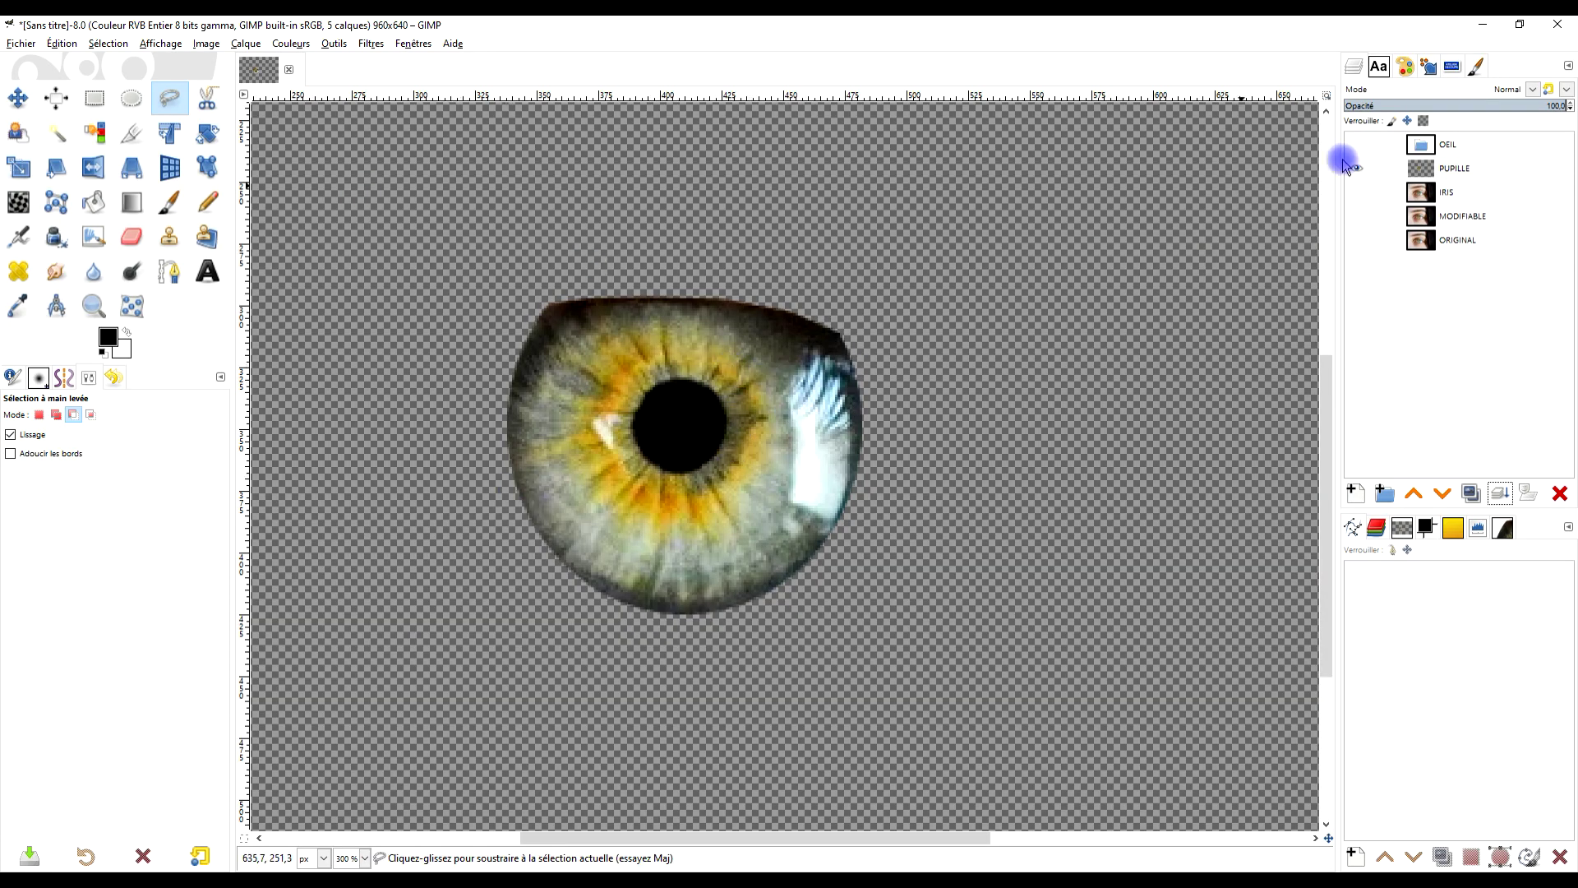
Convert the PUPILLE layer's alpha to a selection and start the Kaléidoscope distortion filter on it
{"action": "right_click", "coordinate": [1420, 168]}
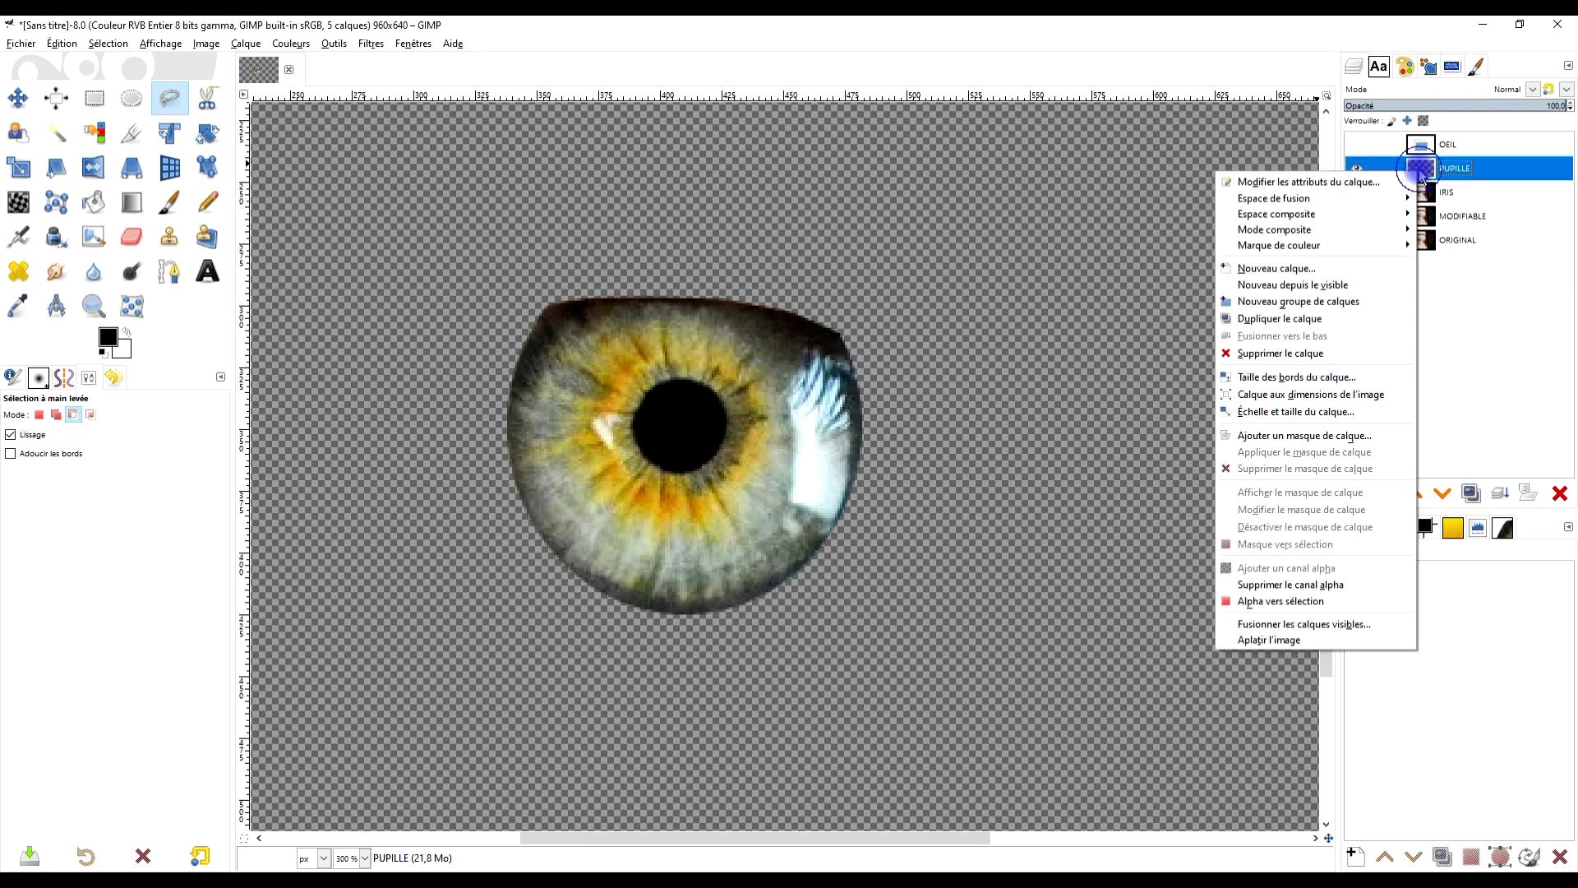
{"action": "left_click", "coordinate": [1304, 604]}
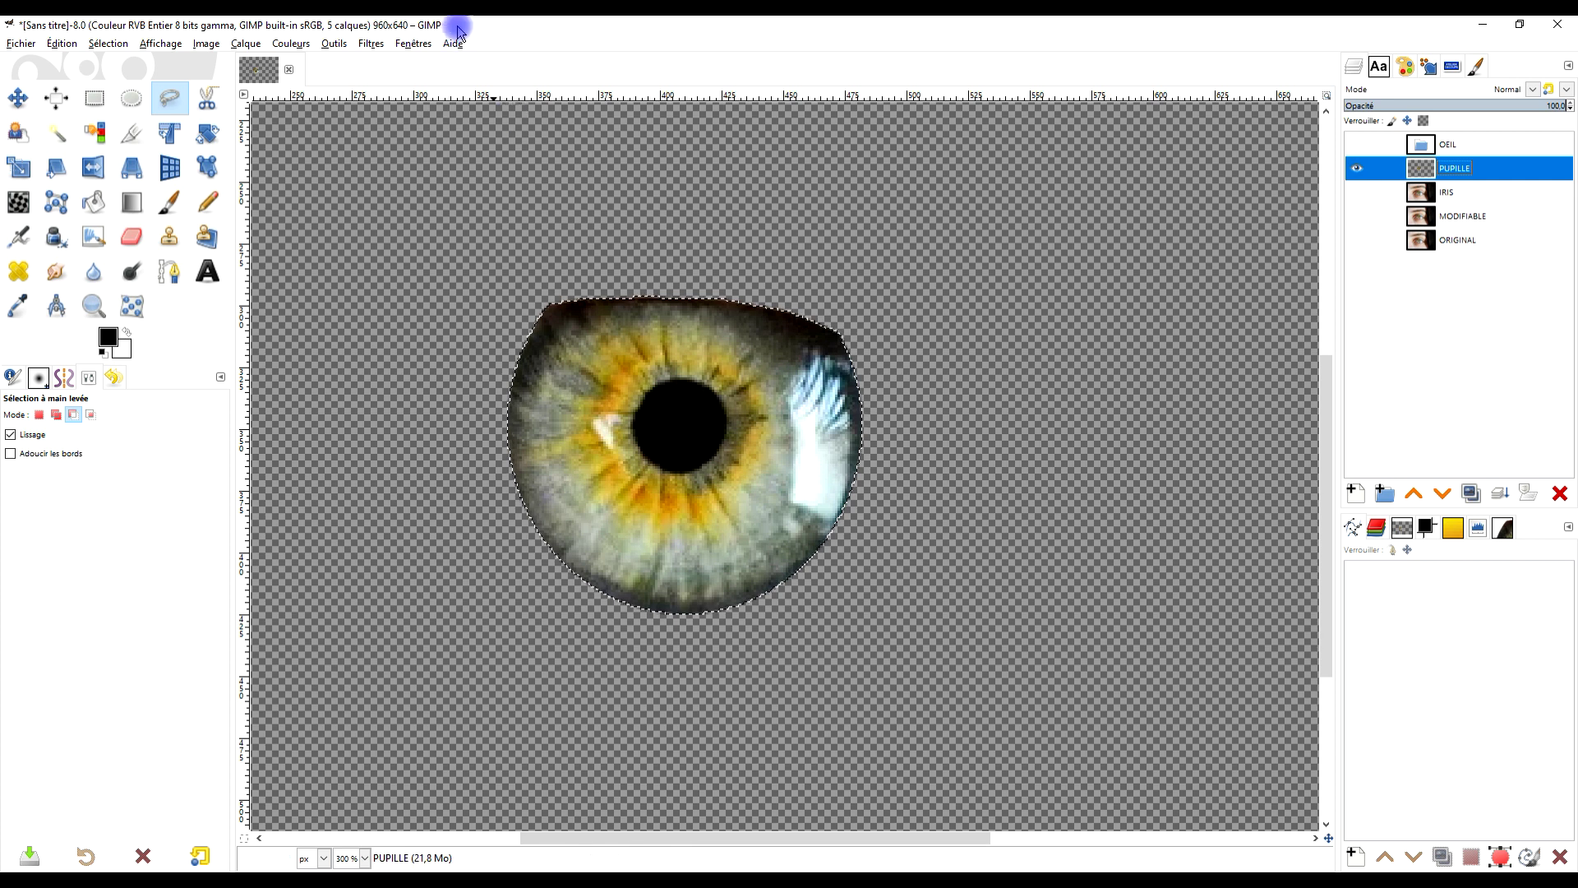
{"action": "left_click", "coordinate": [369, 46]}
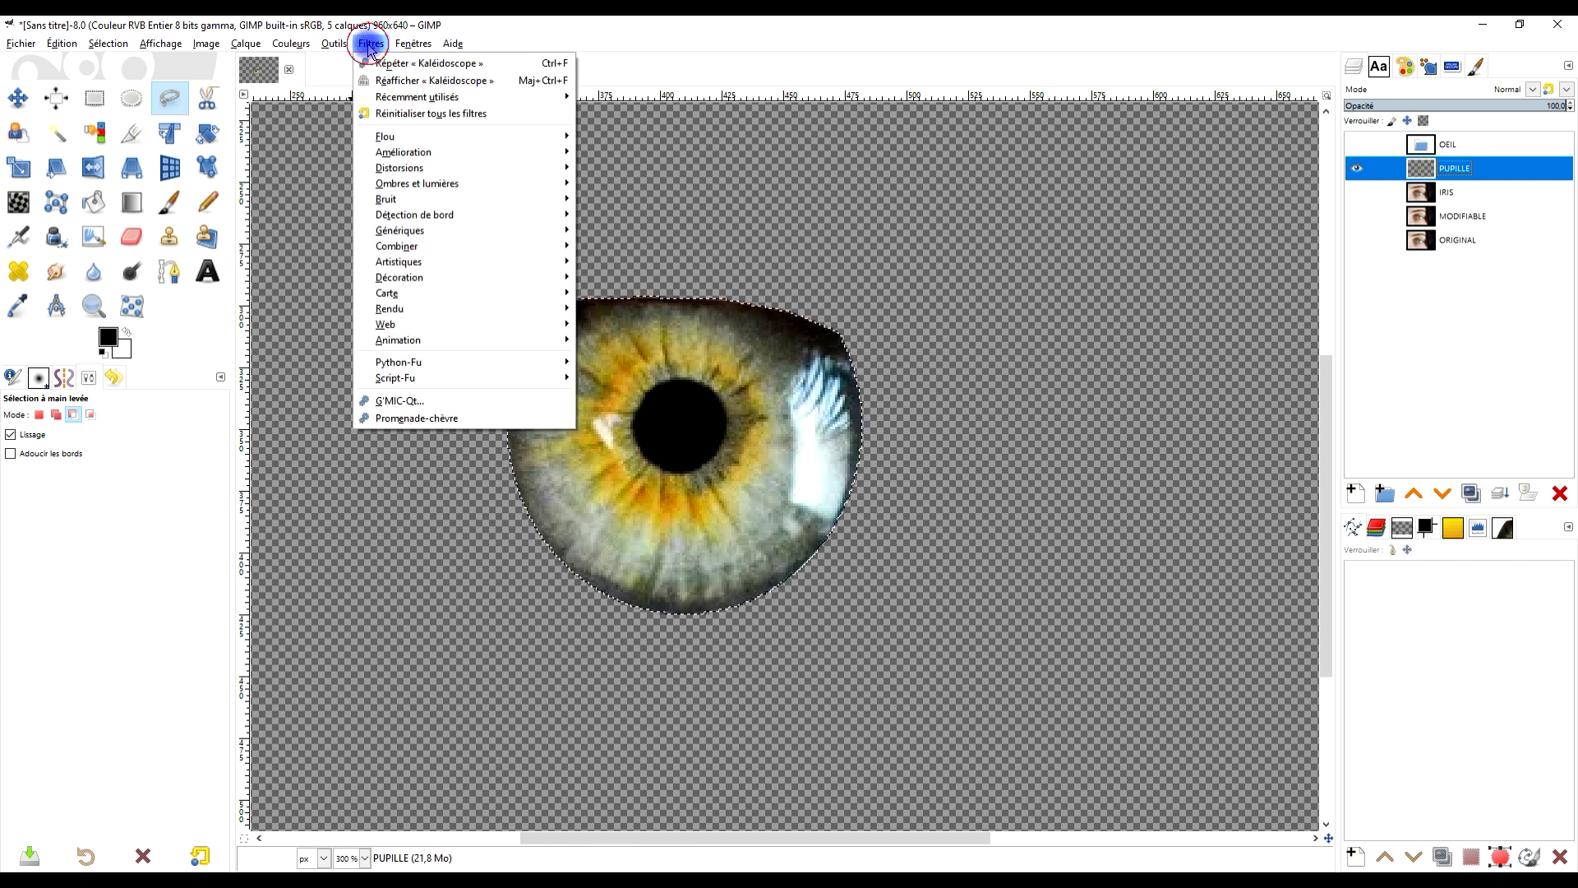
{"action": "mouse_move", "coordinate": [448, 171]}
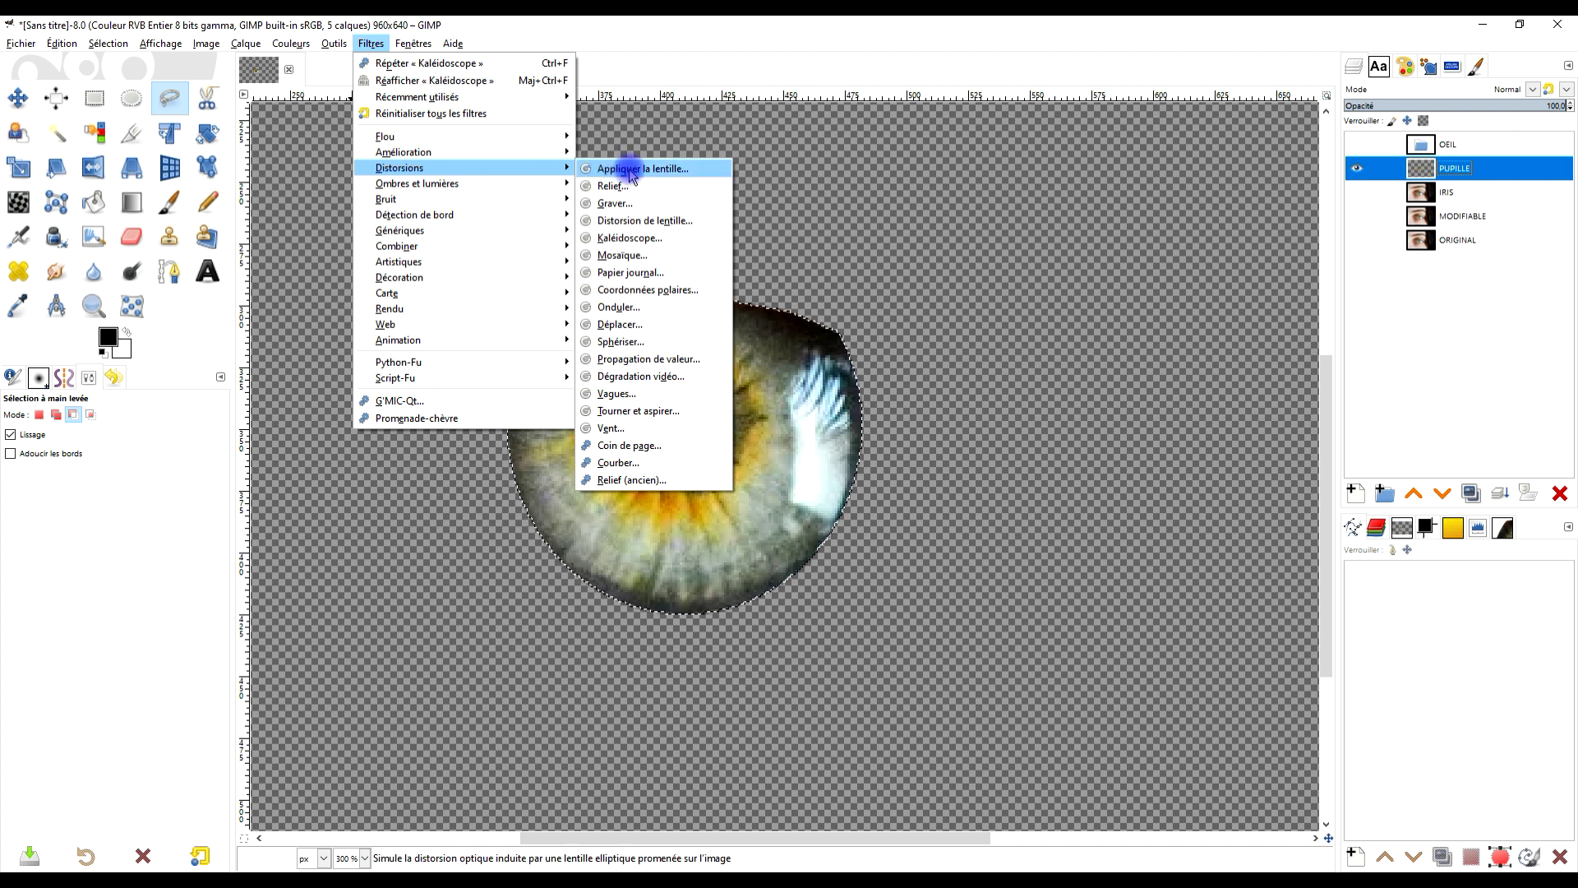
{"action": "left_click", "coordinate": [643, 240]}
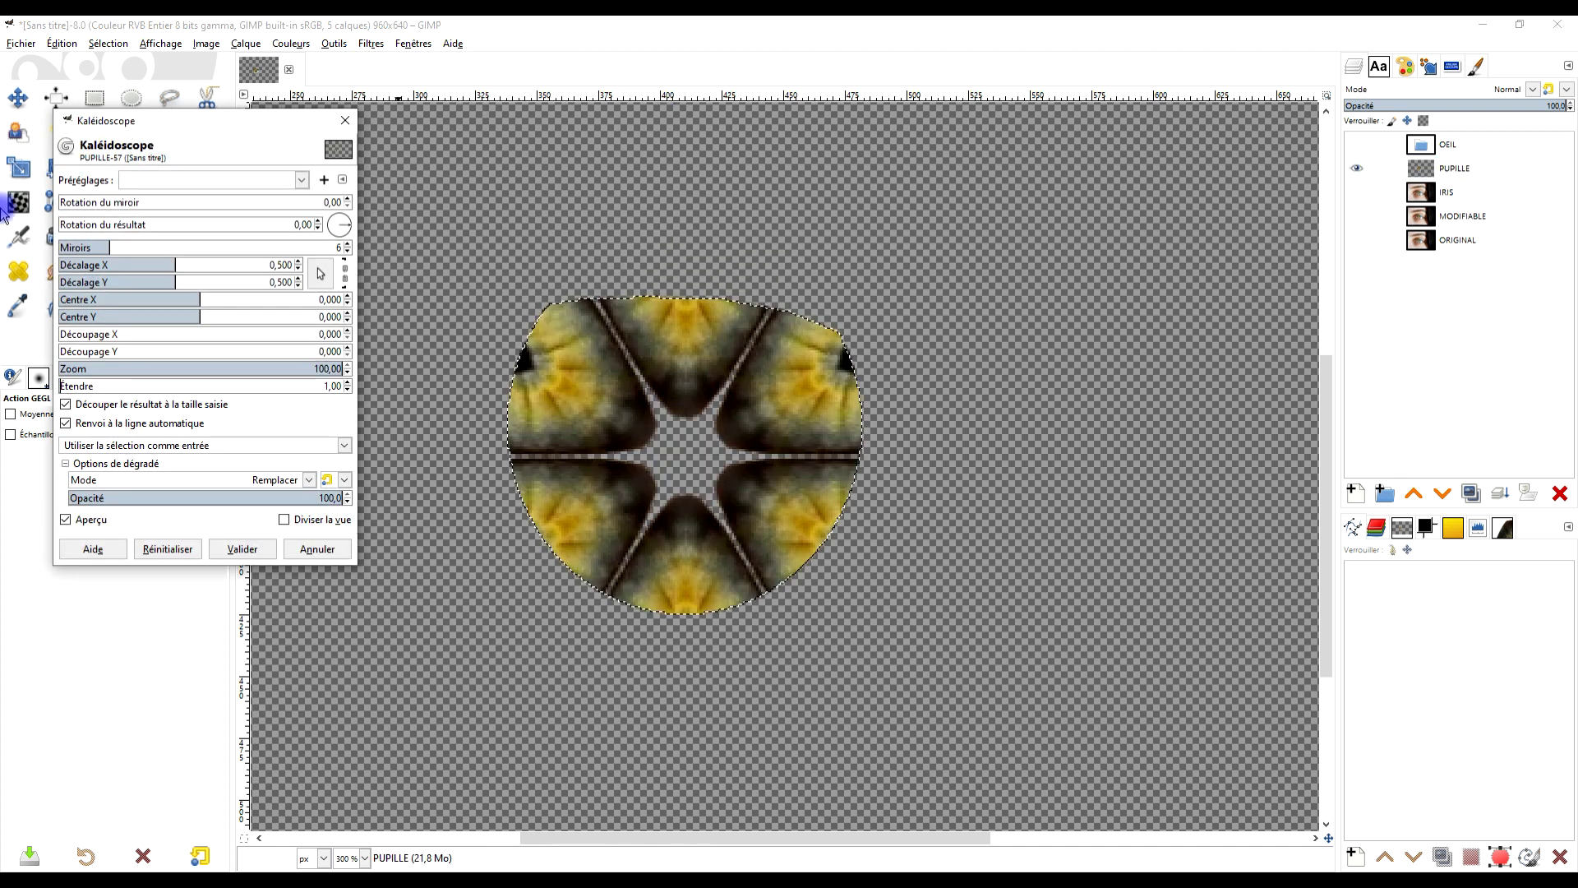
{"action": "left_click", "coordinate": [295, 180]}
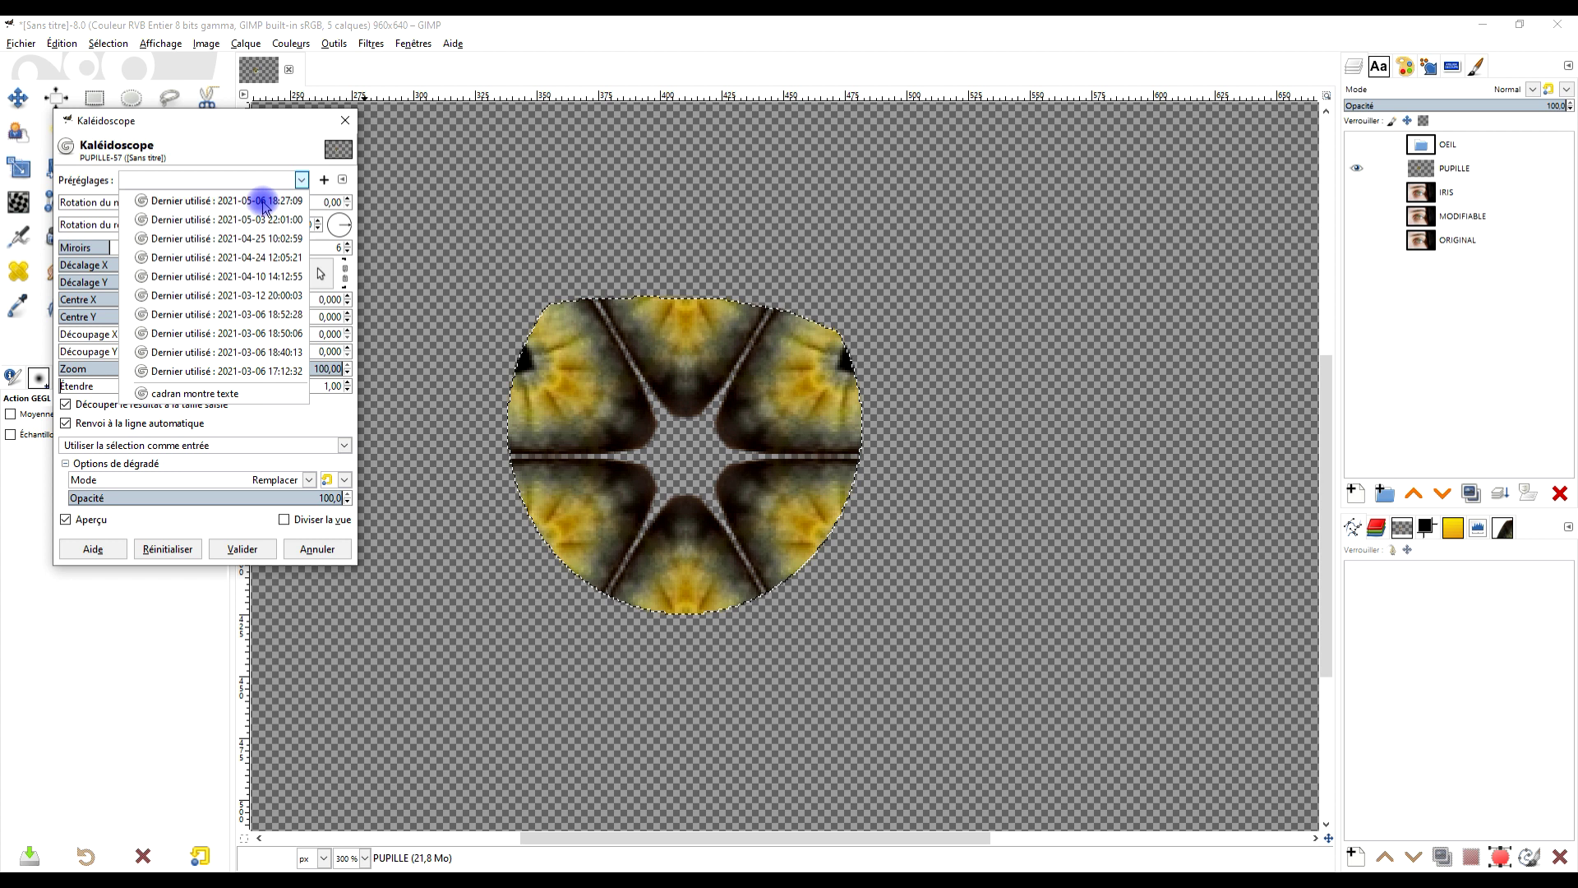
{"action": "left_click", "coordinate": [262, 201]}
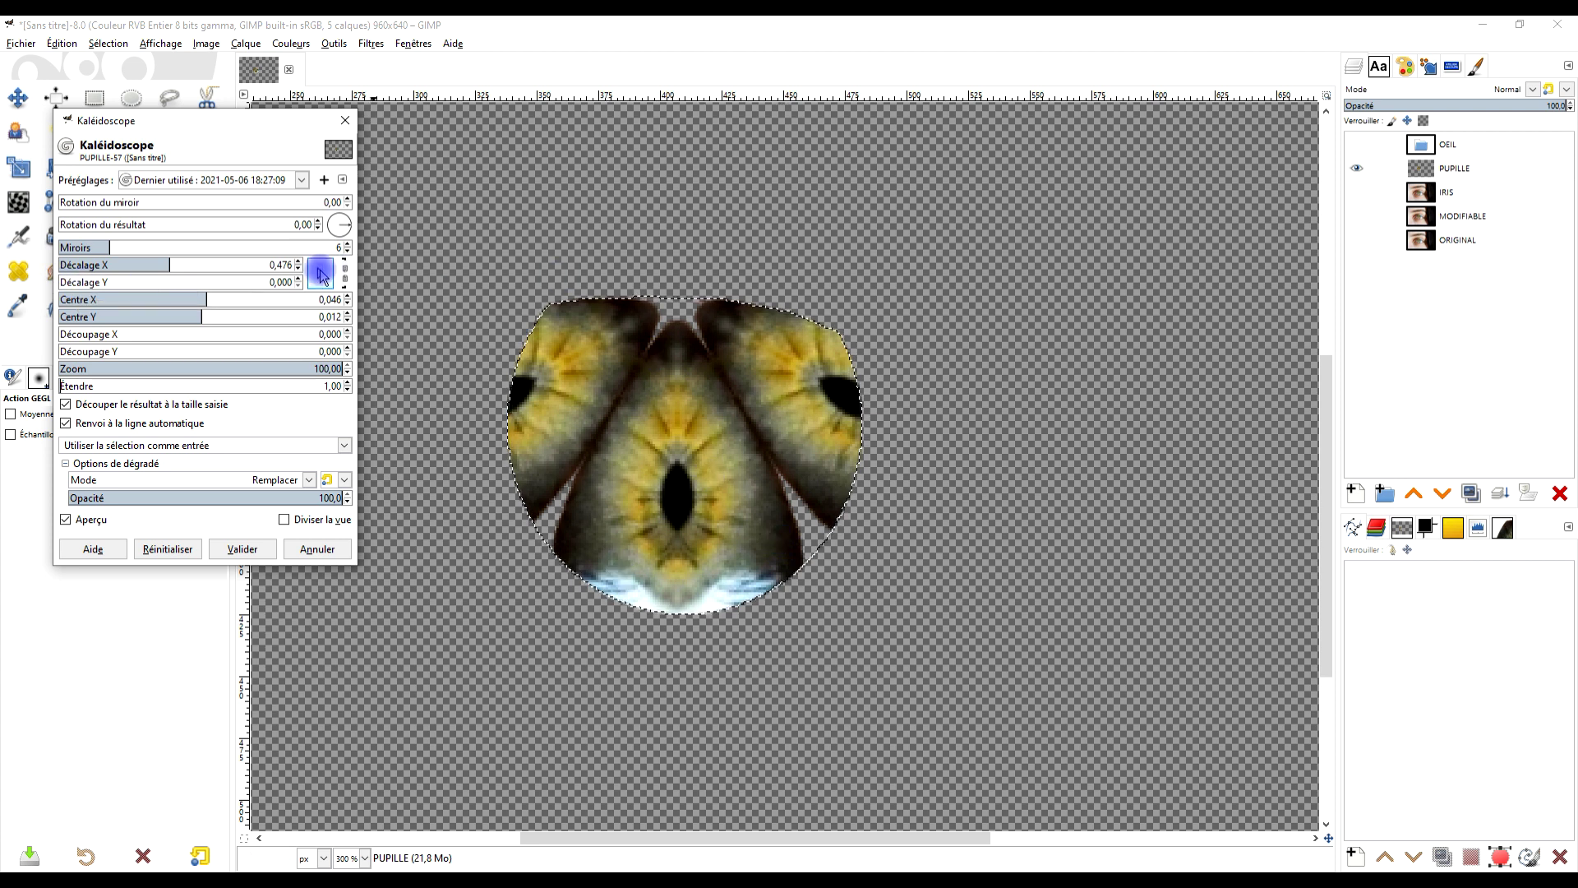
{"action": "left_click", "coordinate": [168, 548]}
{"action": "left_click_drag", "start_coordinate": [179, 282], "coordinate": [4, 279]}
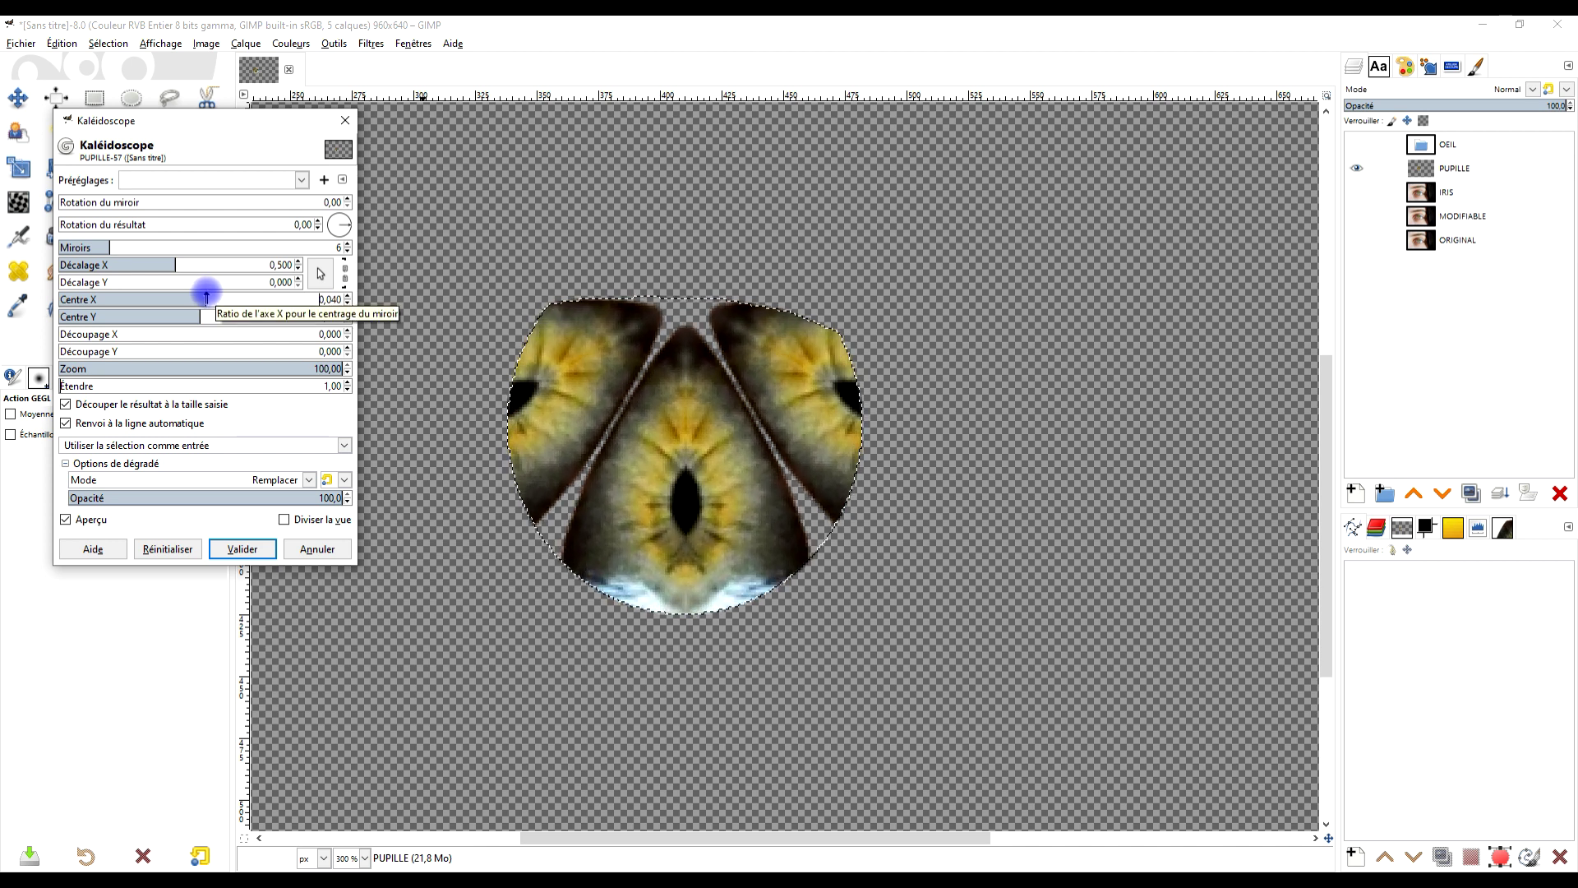
{"action": "left_click", "coordinate": [207, 201]}
{"action": "left_click_drag", "start_coordinate": [199, 202], "coordinate": [20, 202]}
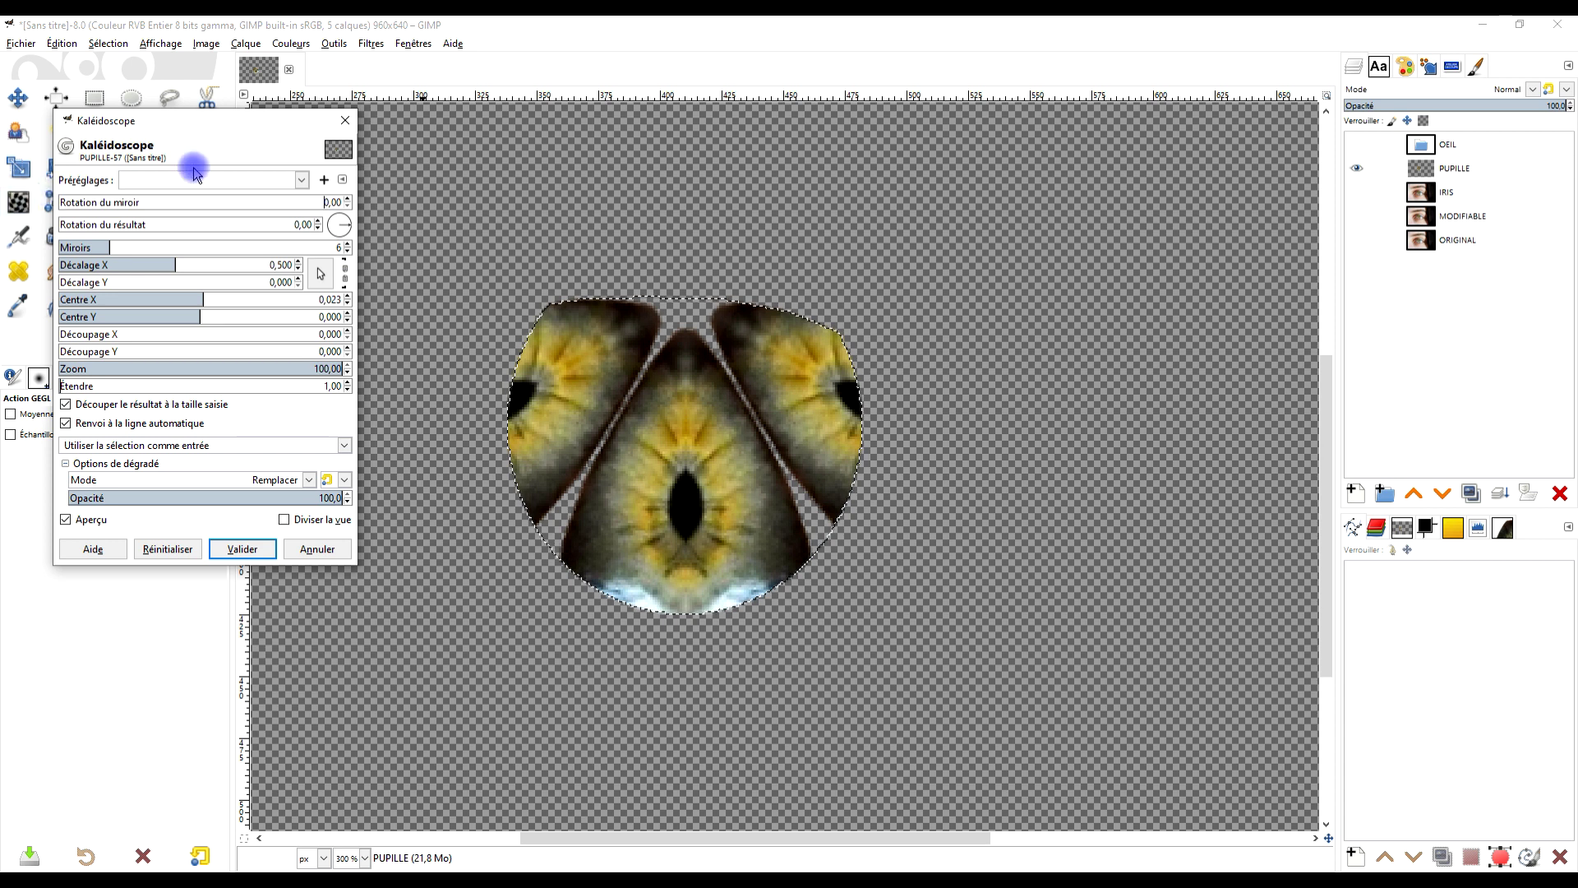
{"action": "left_click", "coordinate": [200, 181]}
{"action": "left_click", "coordinate": [201, 200]}
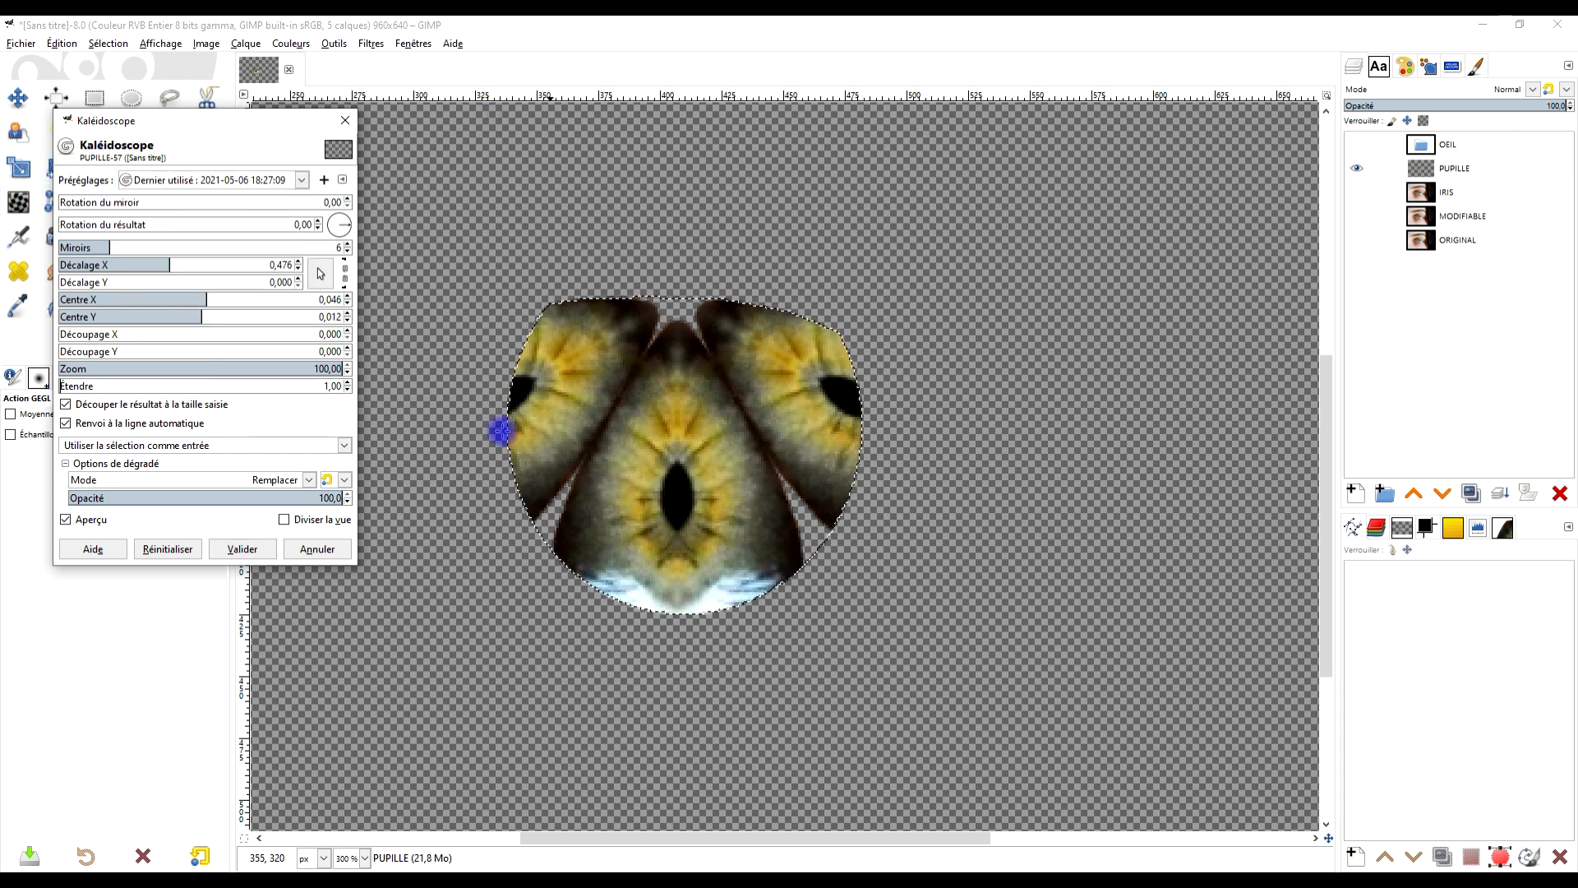
{"action": "left_click", "coordinate": [239, 551]}
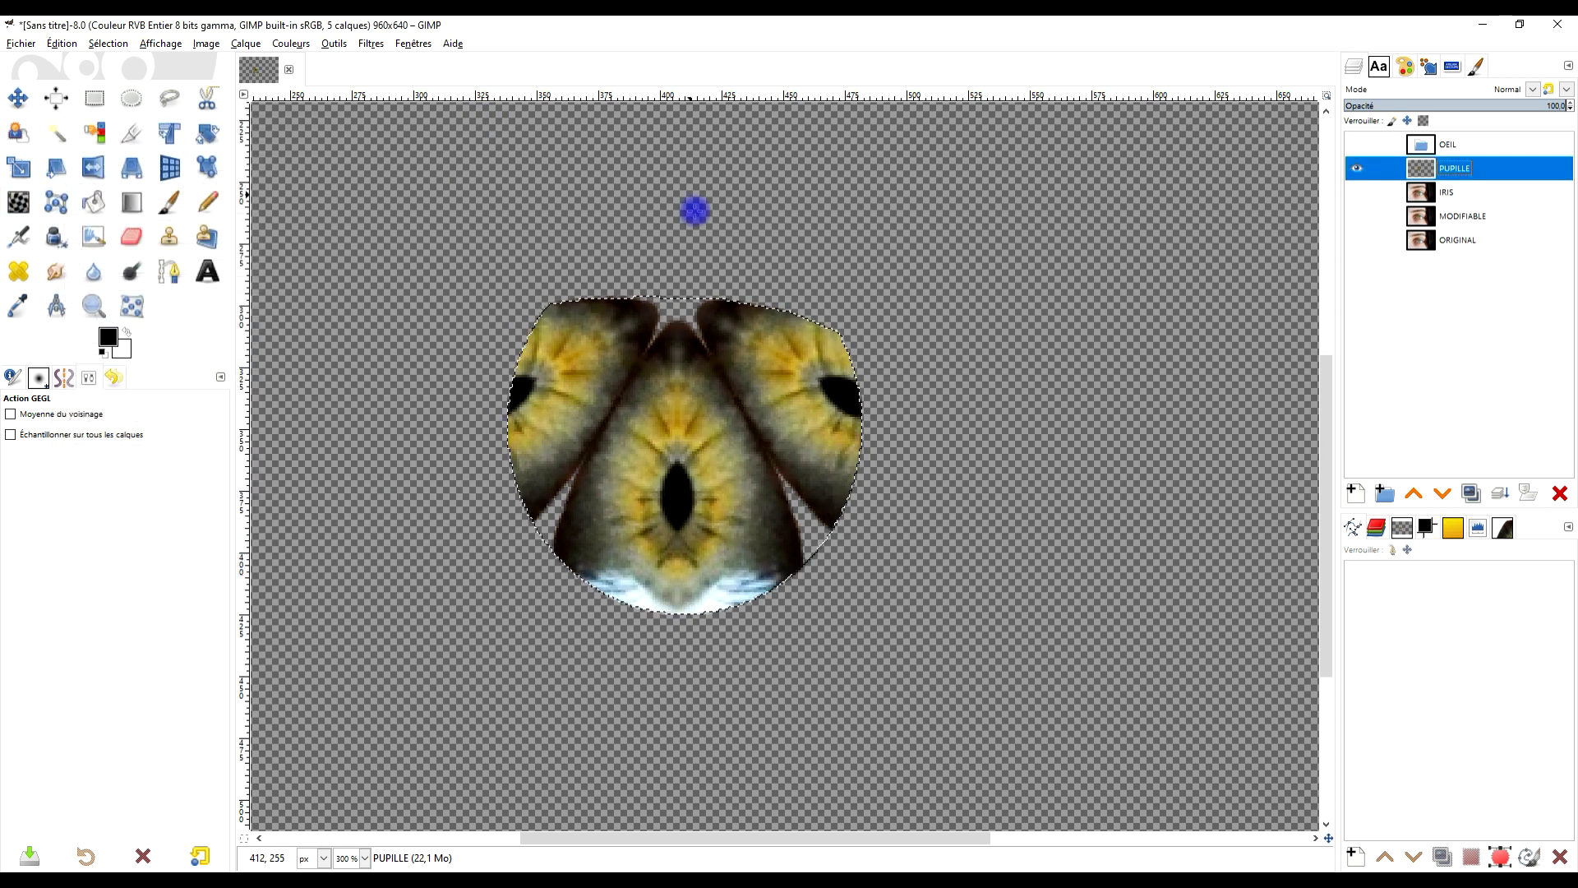
Draw an elliptical selection of about 37 × 69 px around the central slit pupil at 389, 340, without expanding from the centre
{"action": "scroll", "coordinate": [789, 387], "scroll_direction": "down", "scroll_amount": 2}
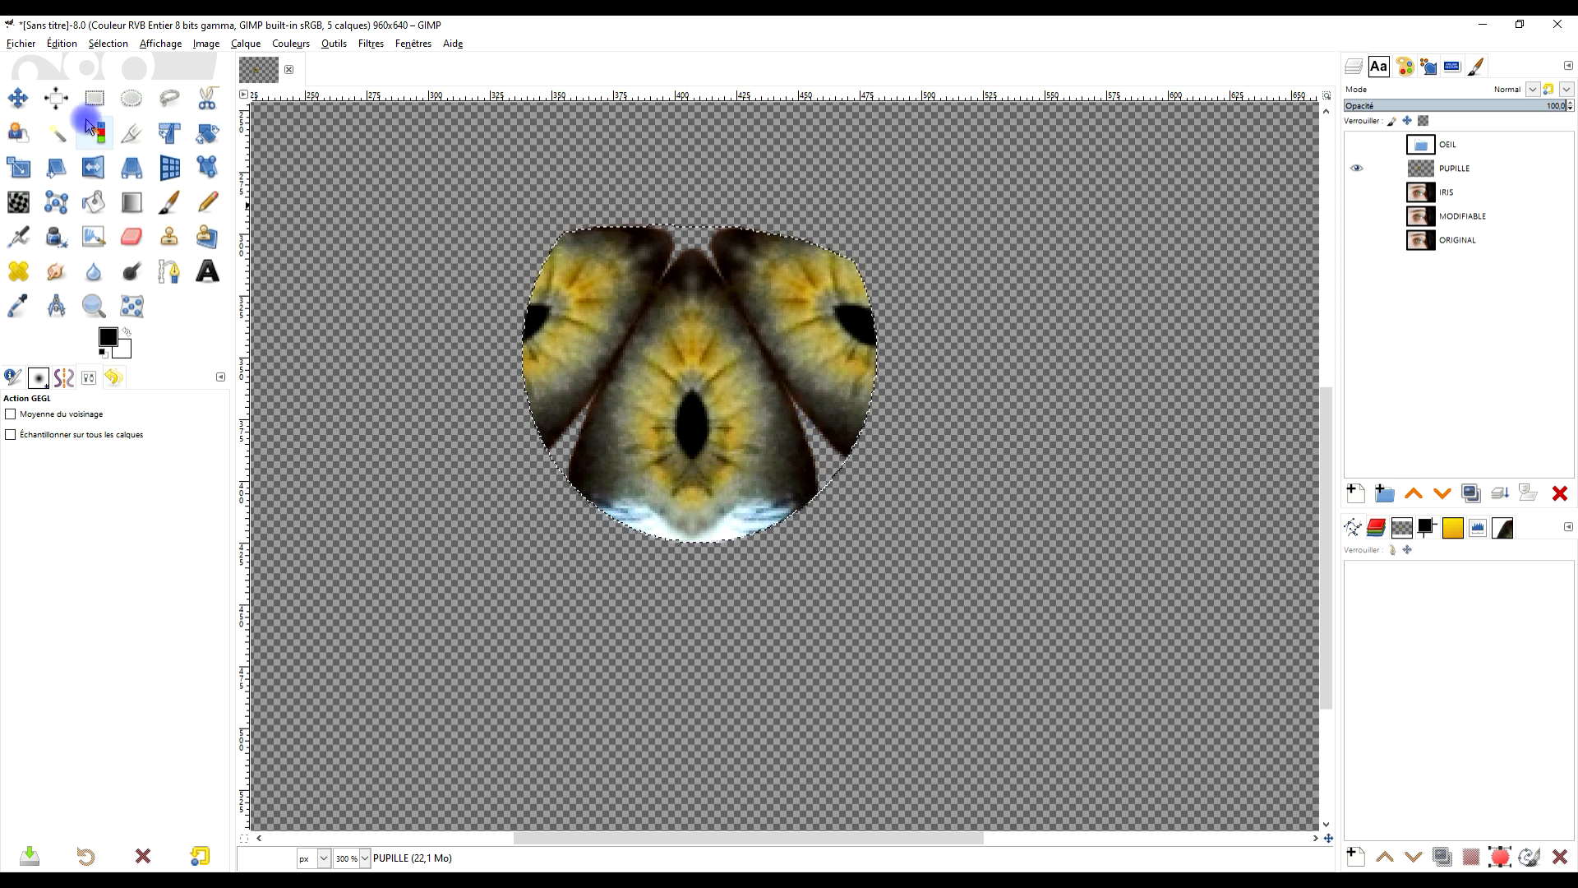
{"action": "left_click", "coordinate": [130, 101]}
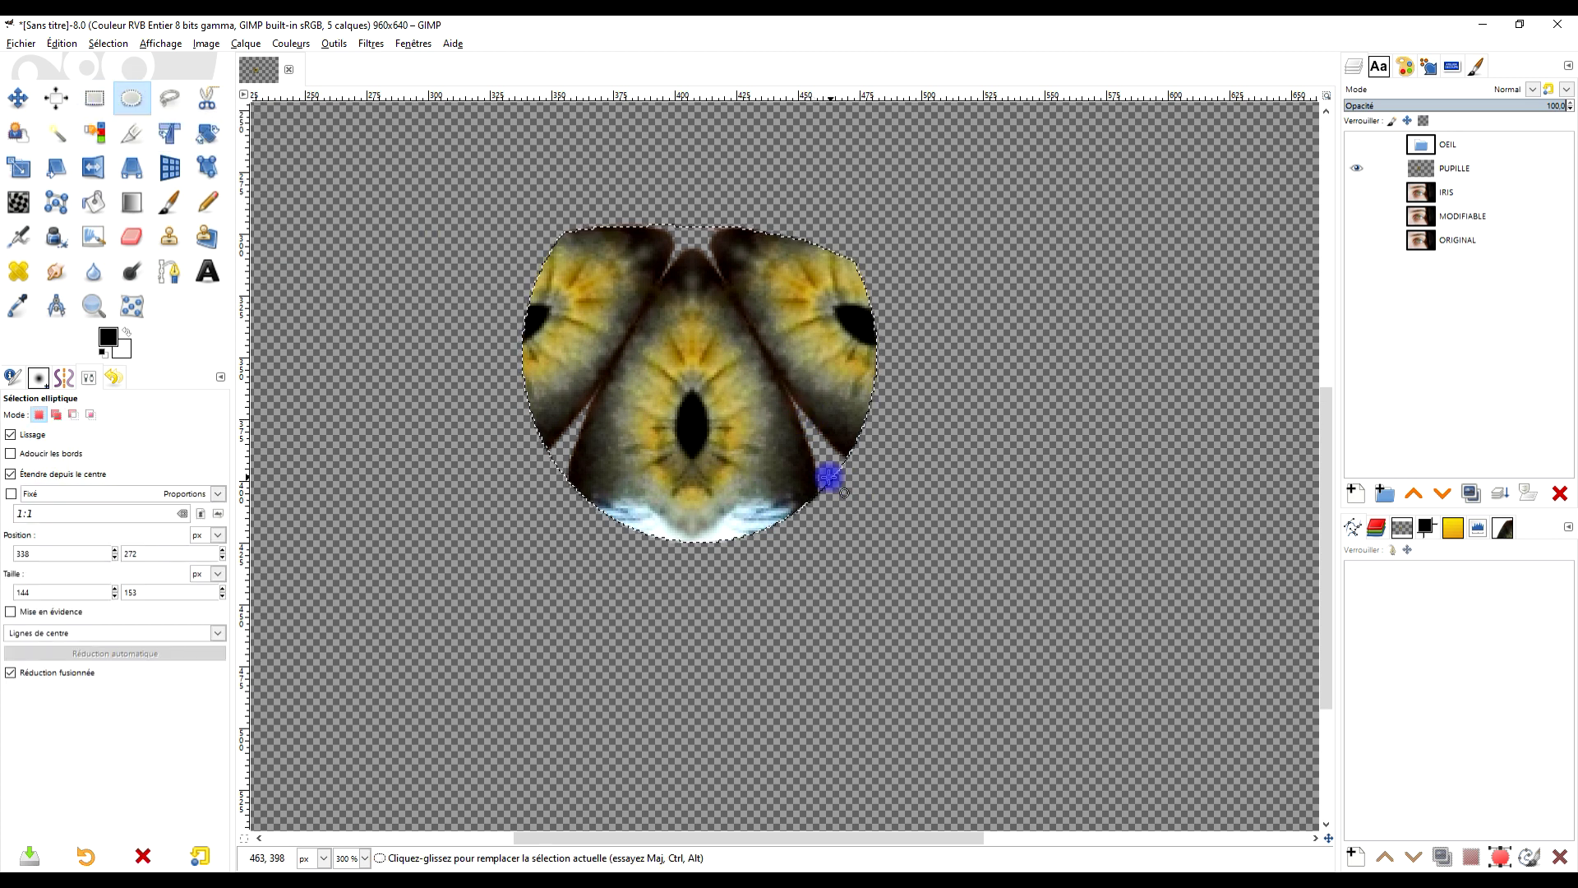
{"action": "scroll", "coordinate": [825, 472], "scroll_direction": "up", "scroll_amount": 2}
{"action": "left_click", "coordinate": [13, 475]}
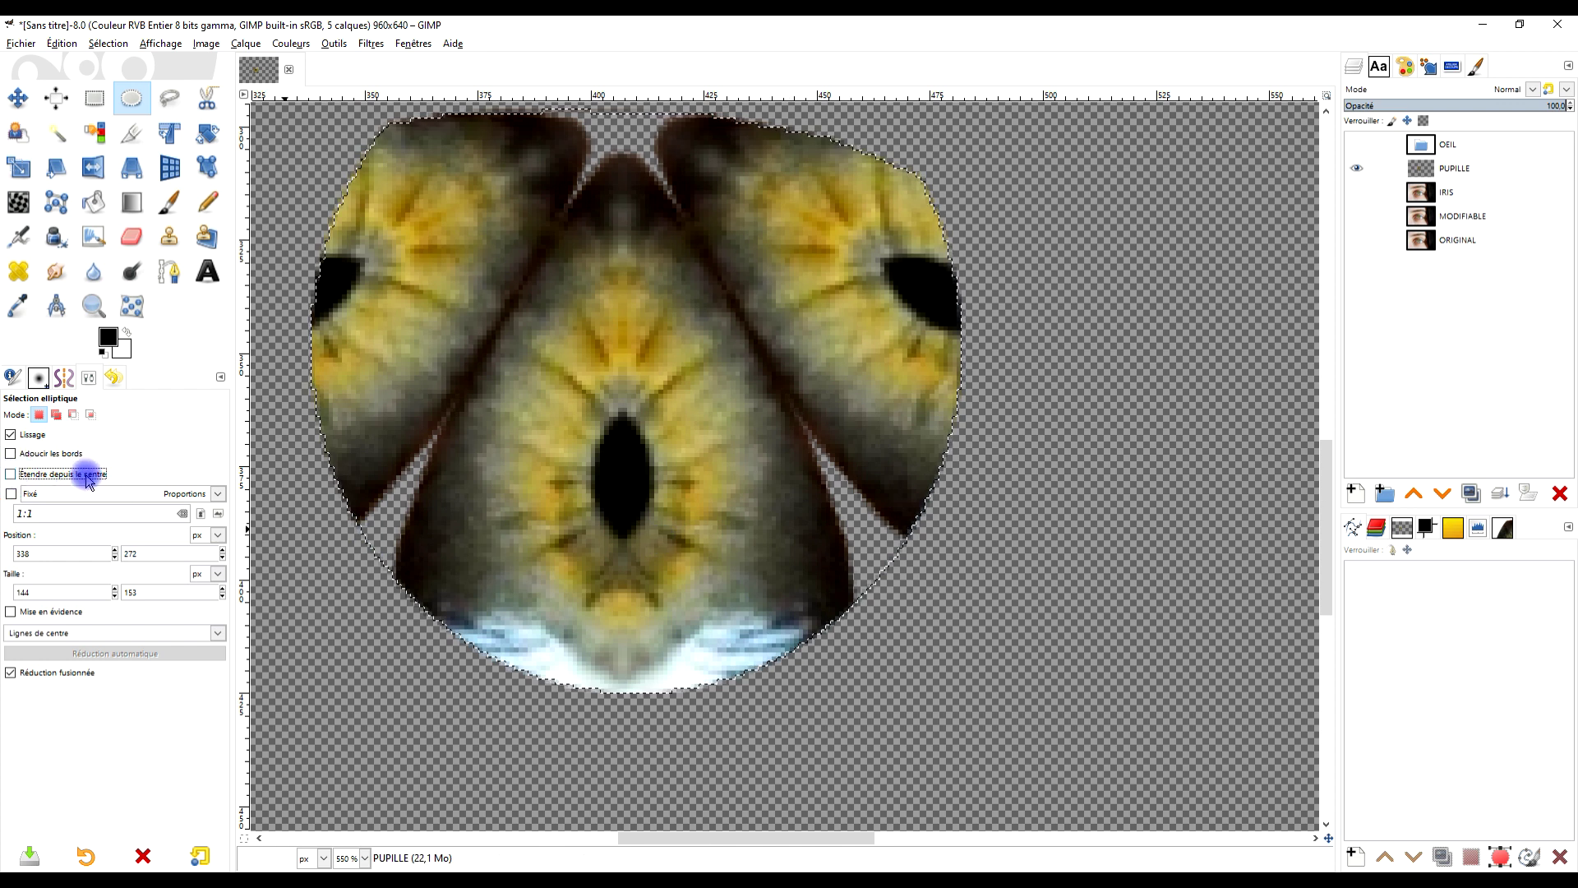
{"action": "left_click_drag", "start_coordinate": [623, 472], "coordinate": [726, 662]}
{"action": "left_click_drag", "start_coordinate": [669, 552], "coordinate": [616, 411]}
{"action": "left_click_drag", "start_coordinate": [627, 510], "coordinate": [619, 590]}
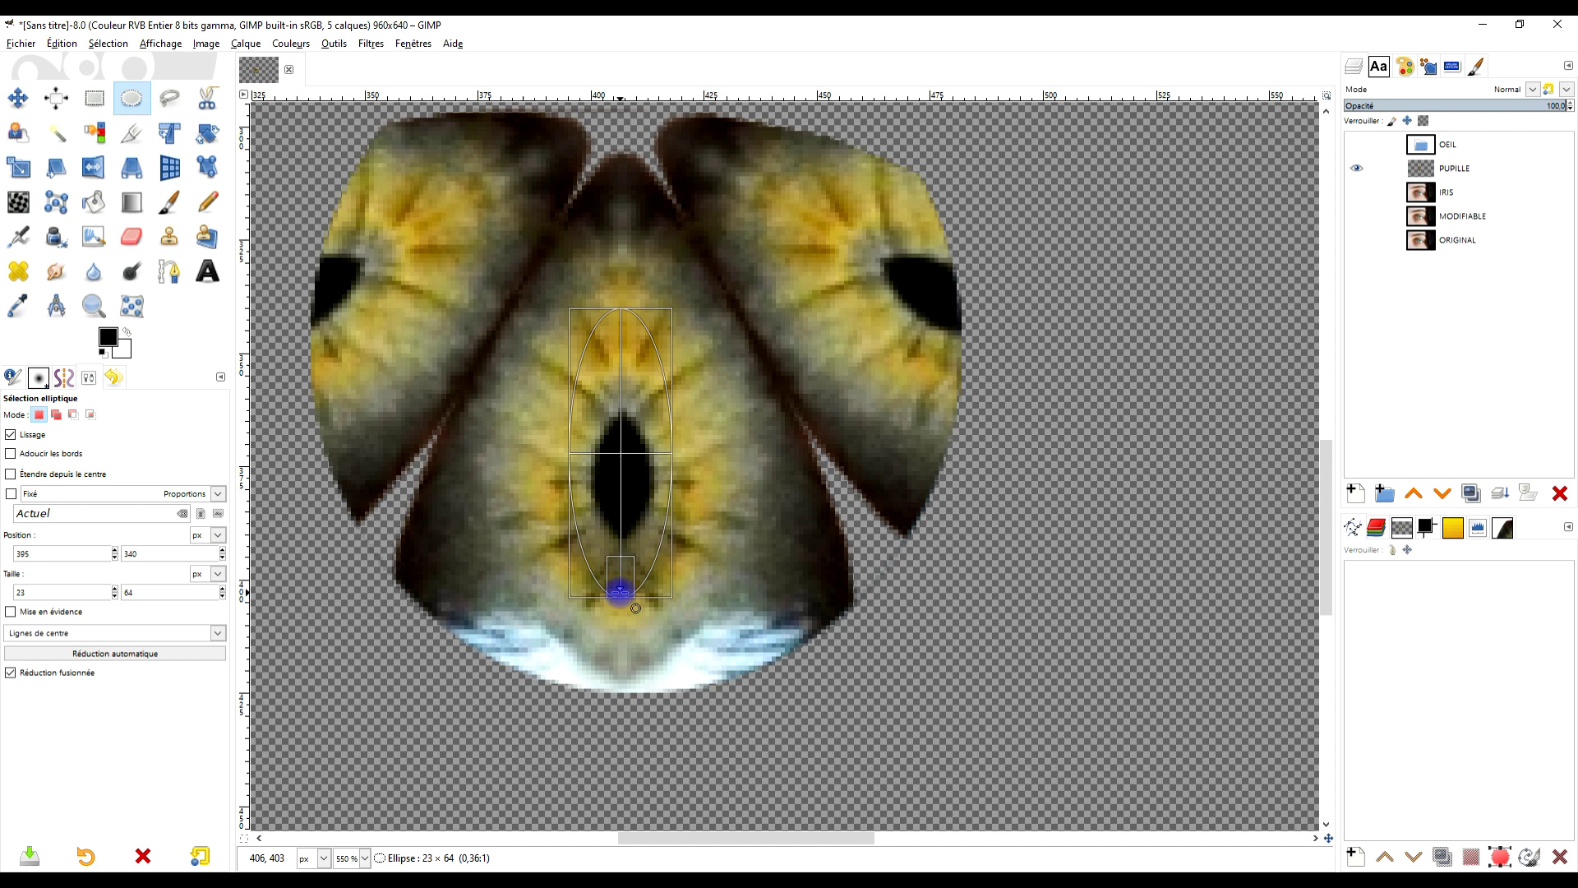
{"action": "left_click_drag", "start_coordinate": [662, 468], "coordinate": [678, 470]}
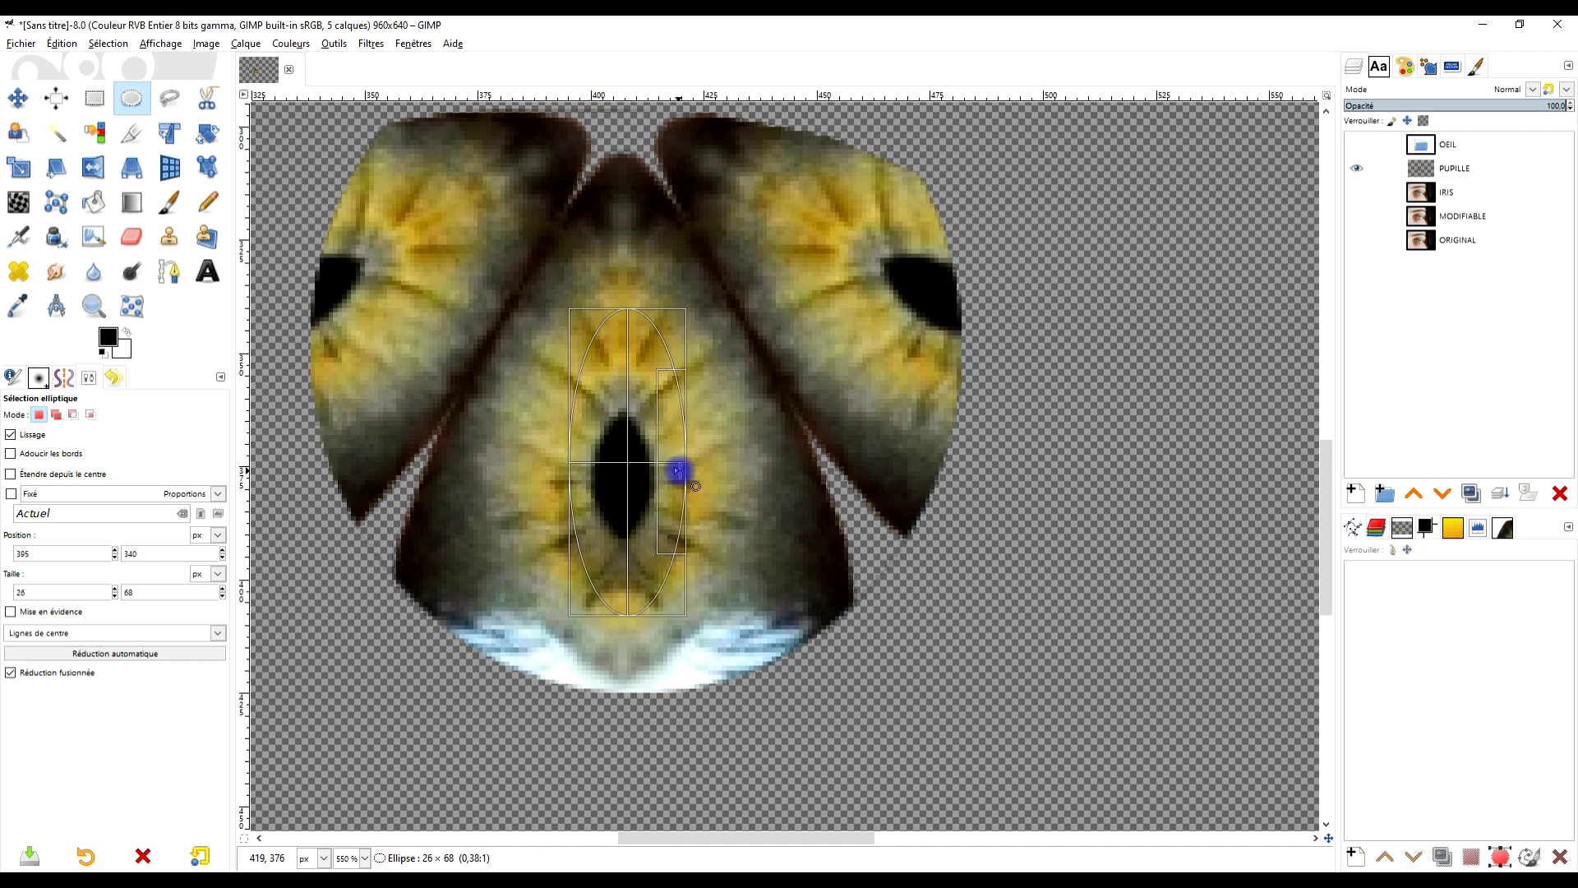
{"action": "left_click_drag", "start_coordinate": [581, 469], "coordinate": [558, 472]}
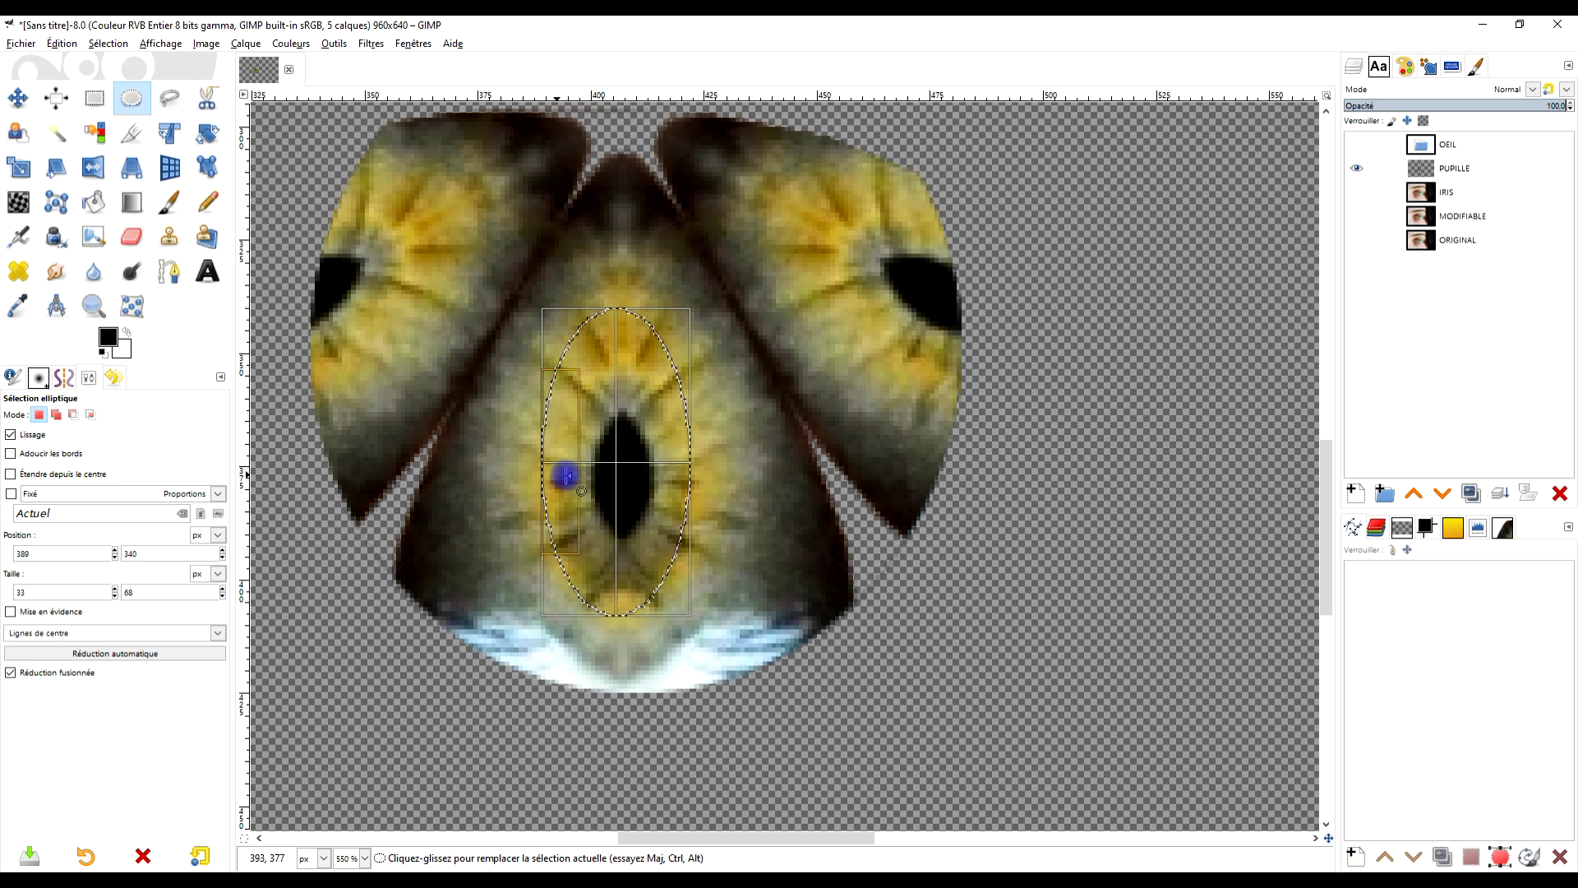
{"action": "left_click_drag", "start_coordinate": [657, 588], "coordinate": [679, 587]}
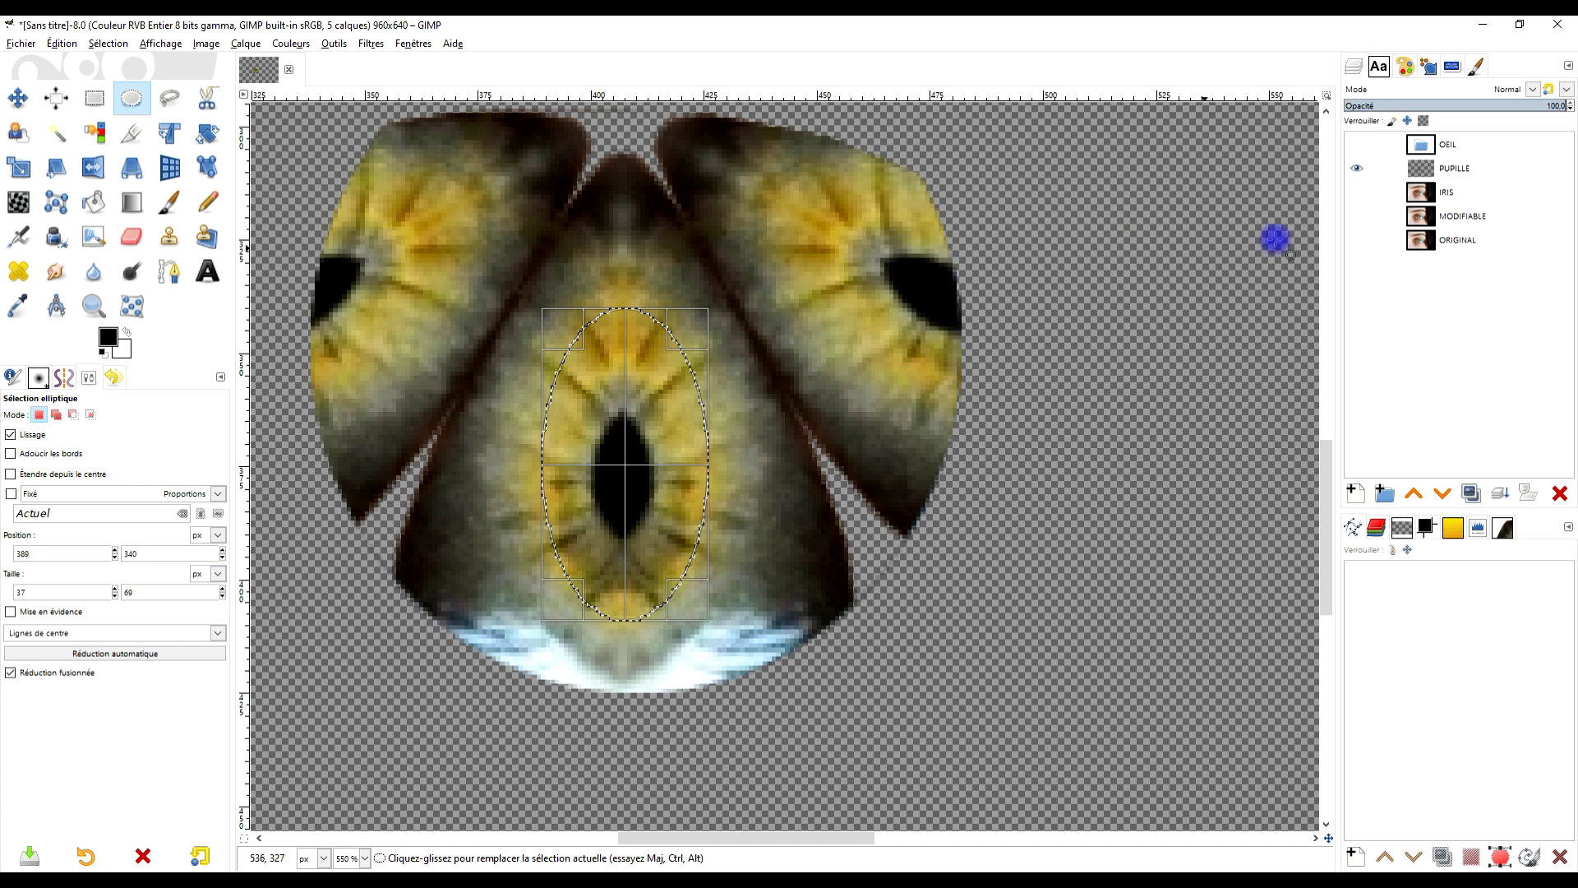
Cut the selected slit pupil, paste it as a new layer, and make the PUPILLE layer active again
{"action": "key", "text": "ctrl"}
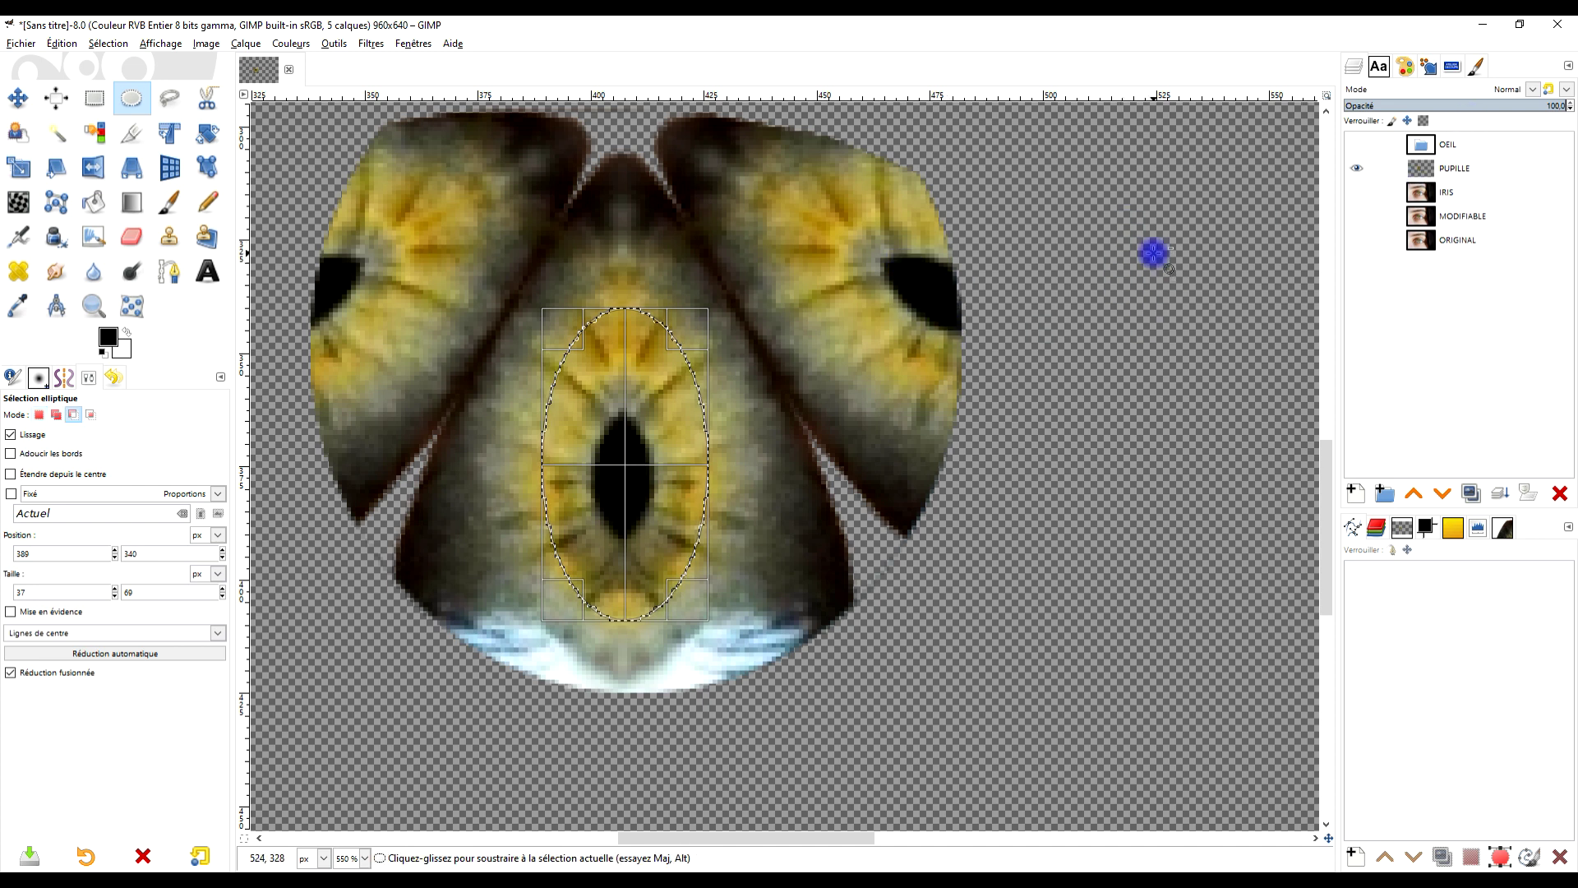
{"action": "key", "text": "ctrl+x"}
{"action": "key", "text": "ctrl+v"}
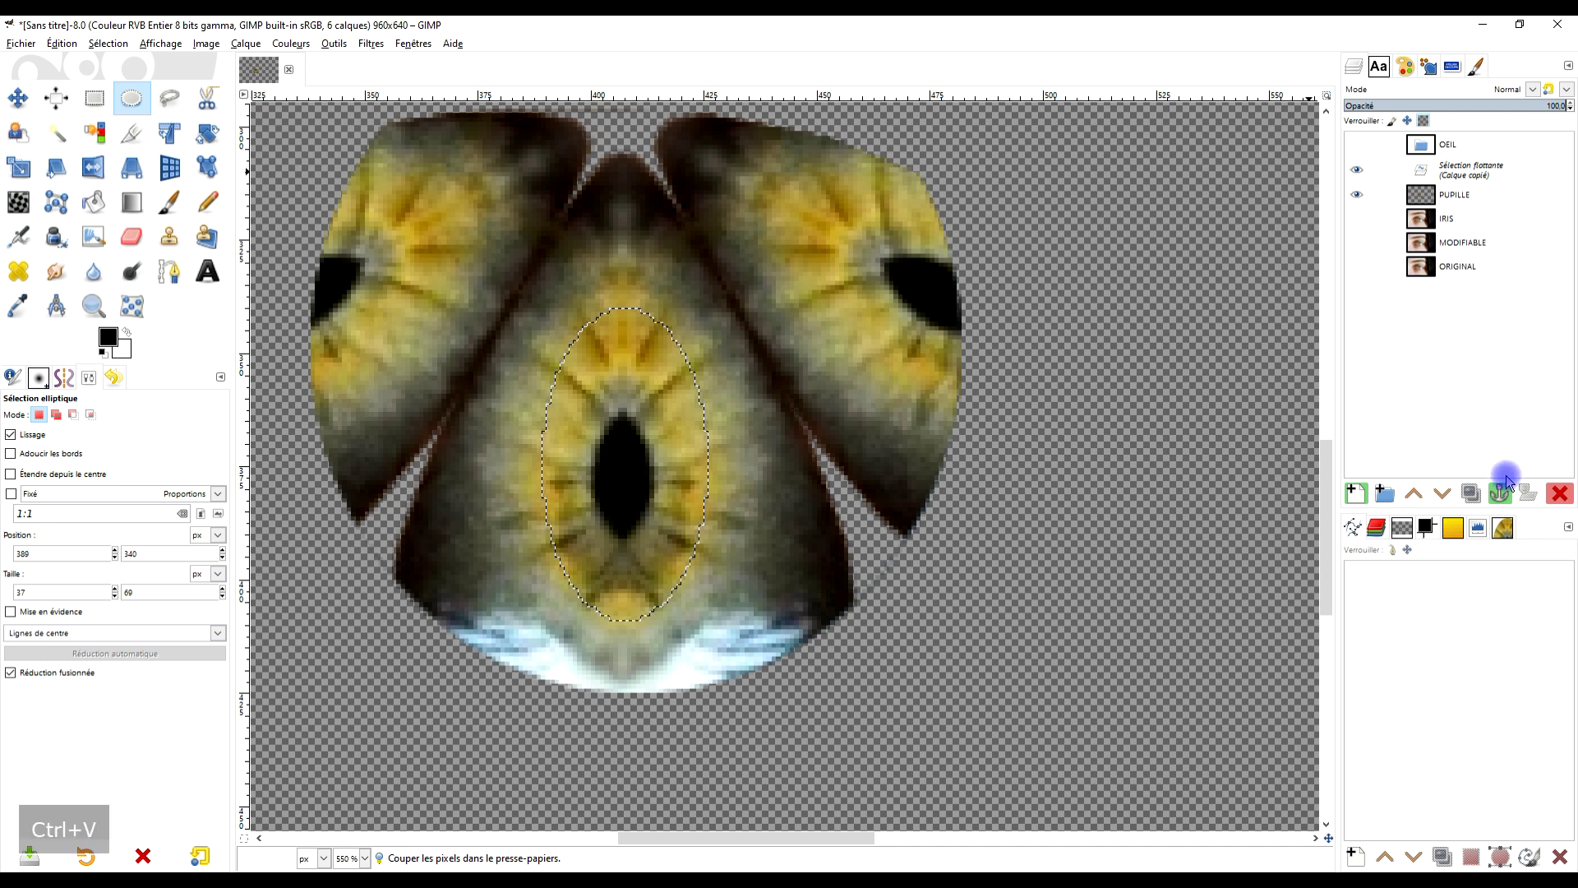
{"action": "left_click", "coordinate": [1356, 493]}
{"action": "left_click", "coordinate": [1465, 177]}
{"action": "left_click", "coordinate": [1471, 192]}
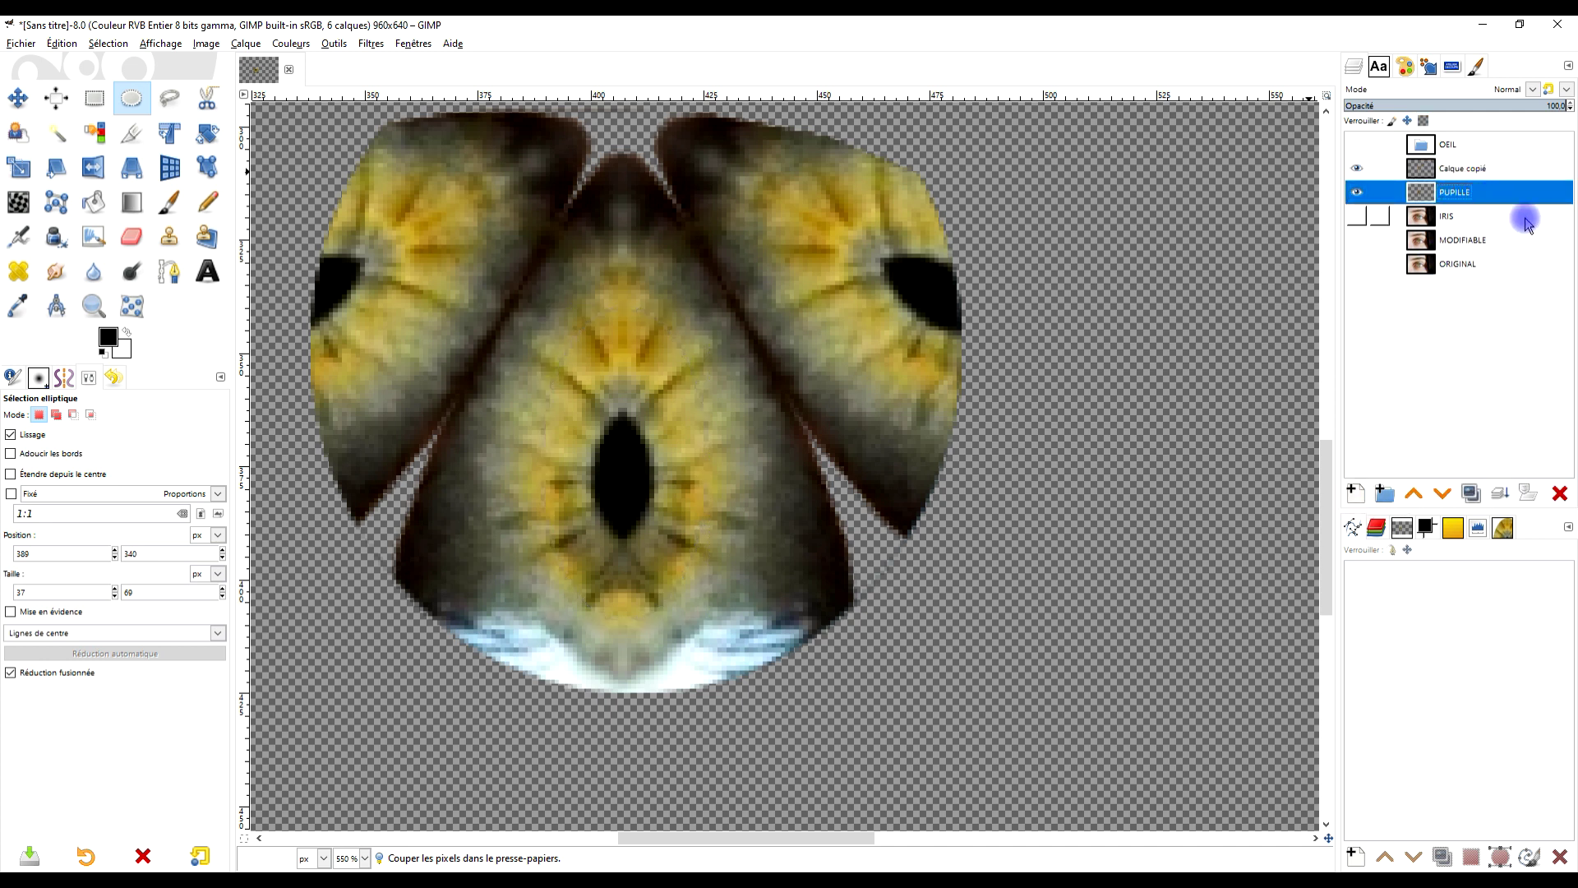
Clear everything left on the PUPILLE layer around the cut-out slit pupil
{"action": "key", "text": "Delete"}
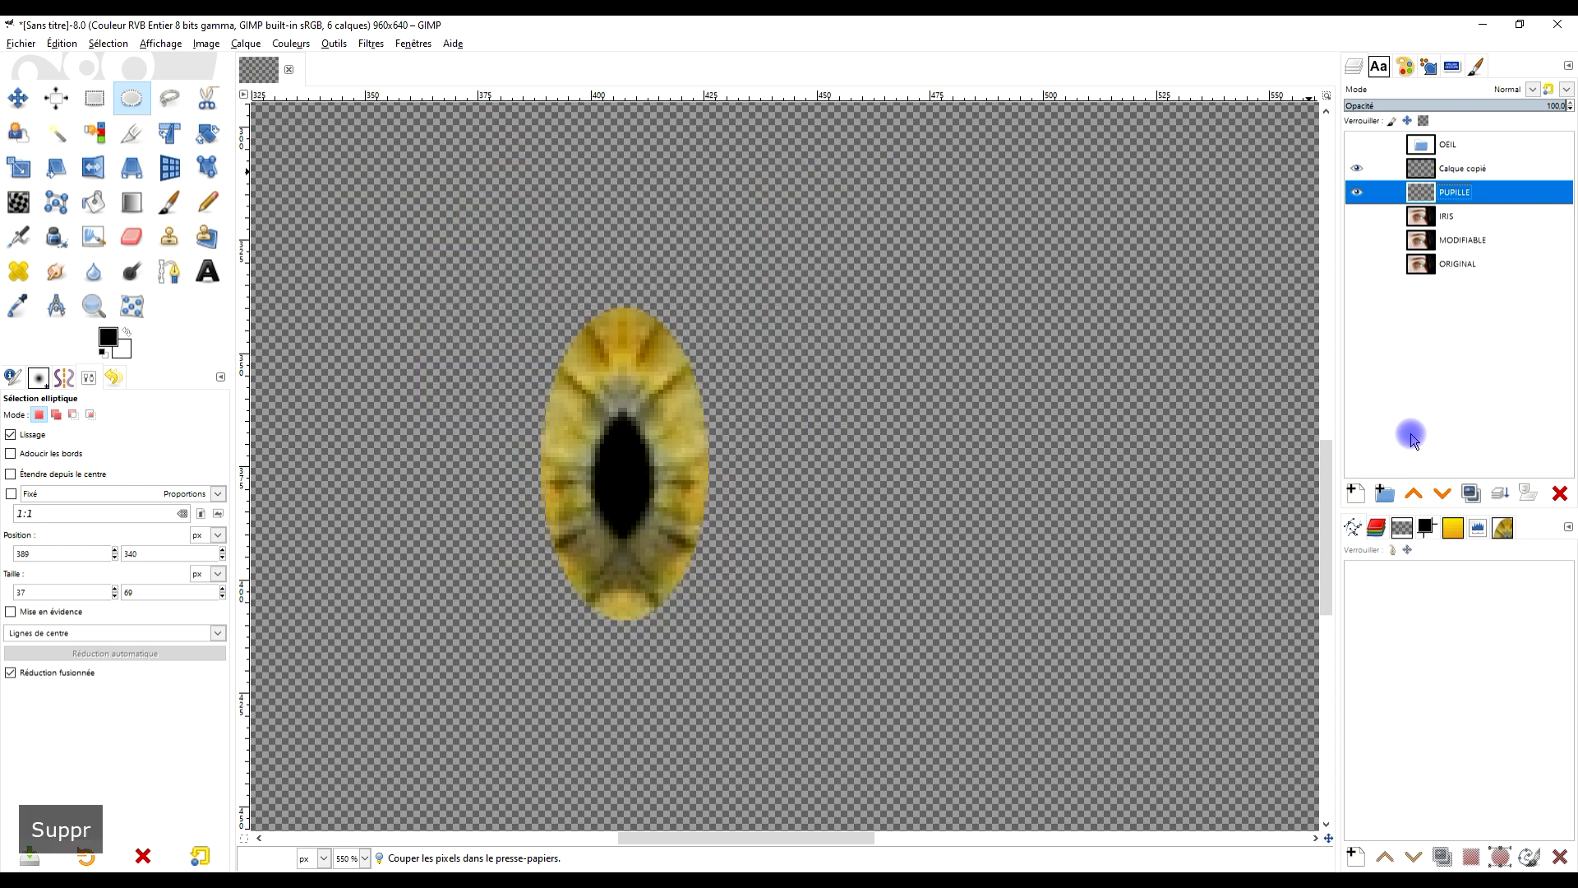
{"action": "left_click", "coordinate": [48, 46]}
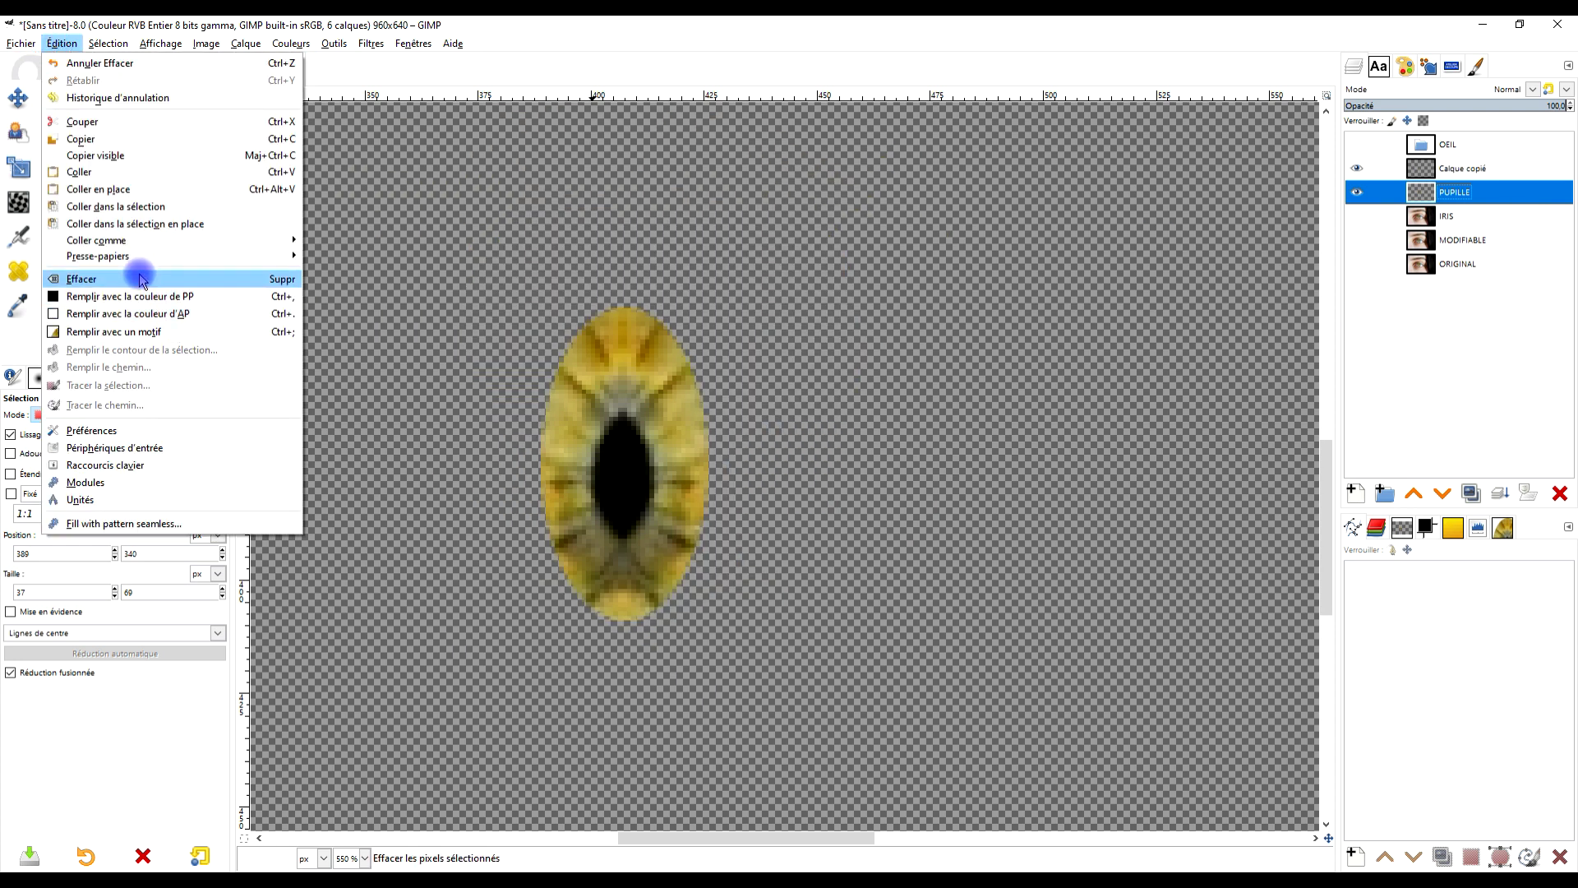
{"action": "left_click", "coordinate": [1454, 362]}
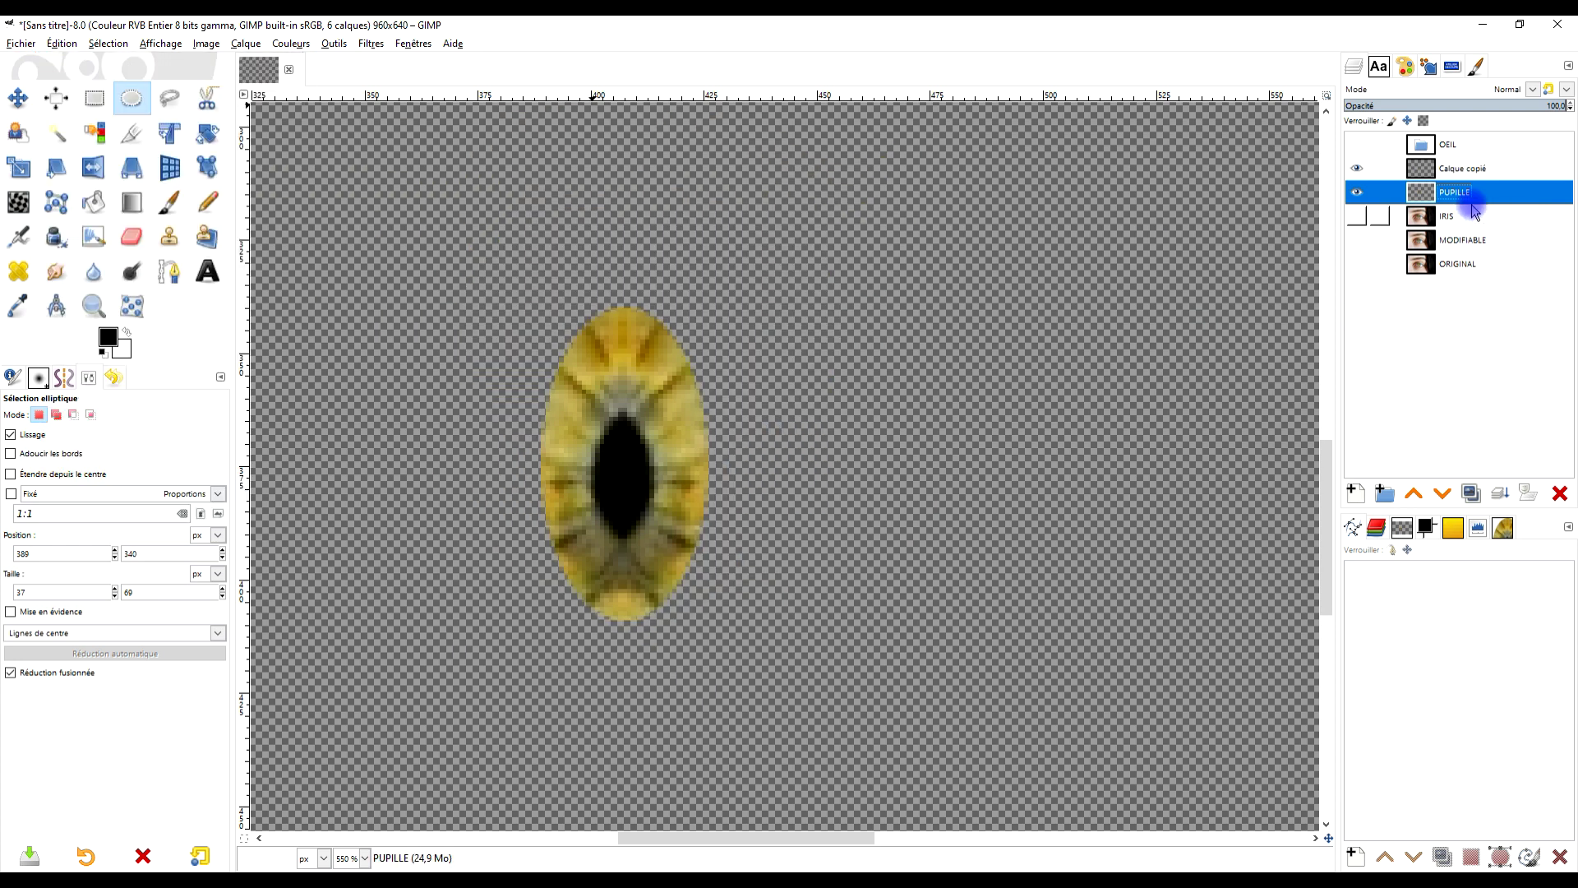
Merge the Calque copié layer down into PUPILLE and make the IRIS layer visible
{"action": "left_click", "coordinate": [1426, 169]}
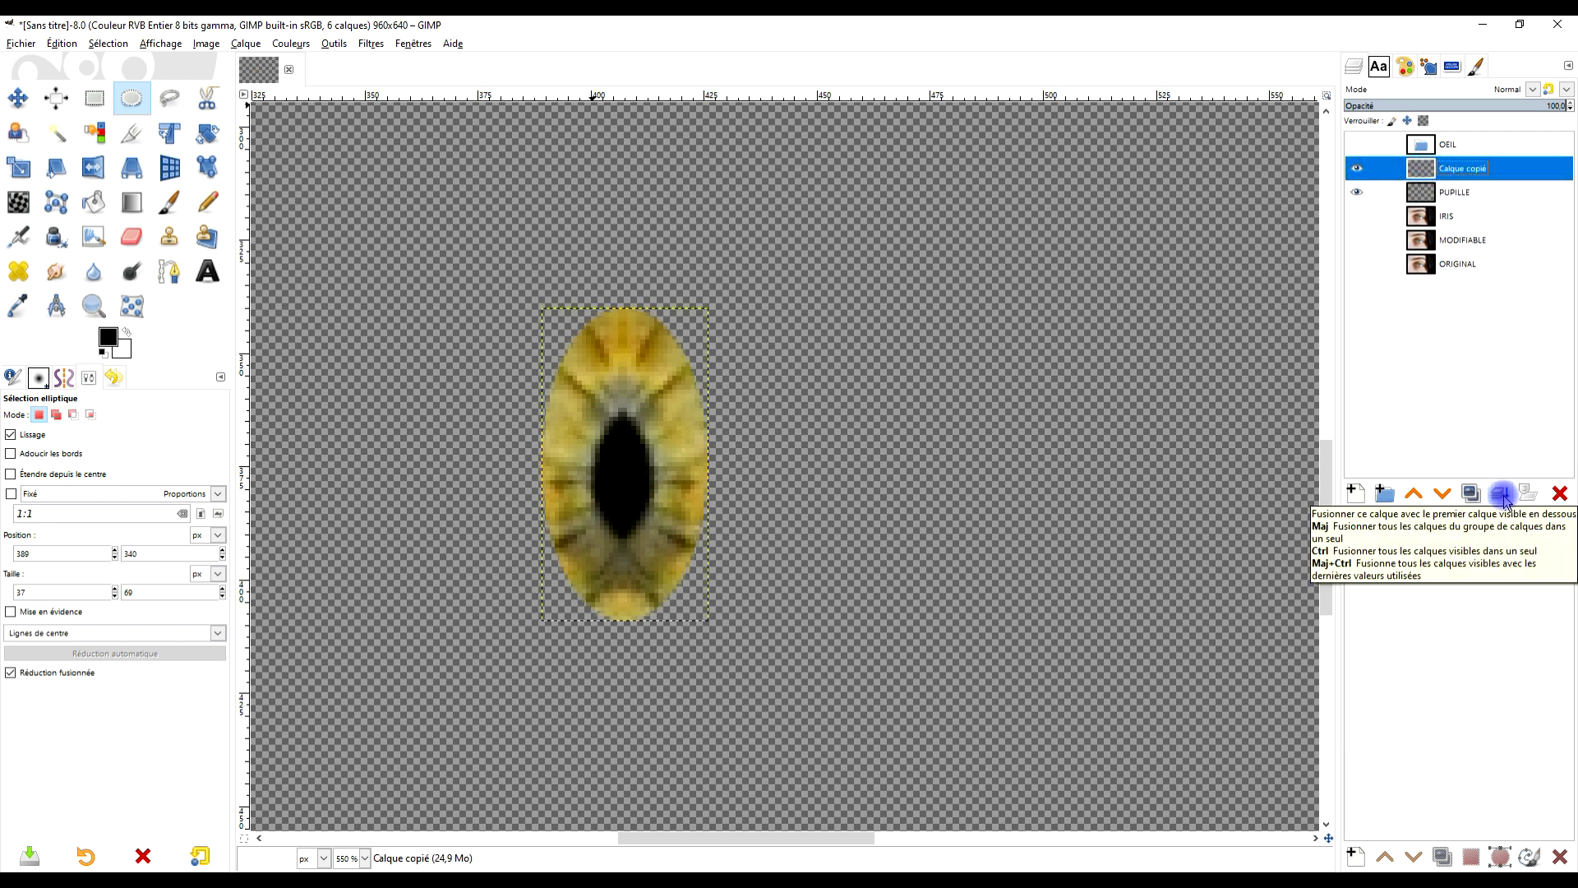
{"action": "left_click", "coordinate": [1502, 495]}
{"action": "left_click", "coordinate": [1448, 181]}
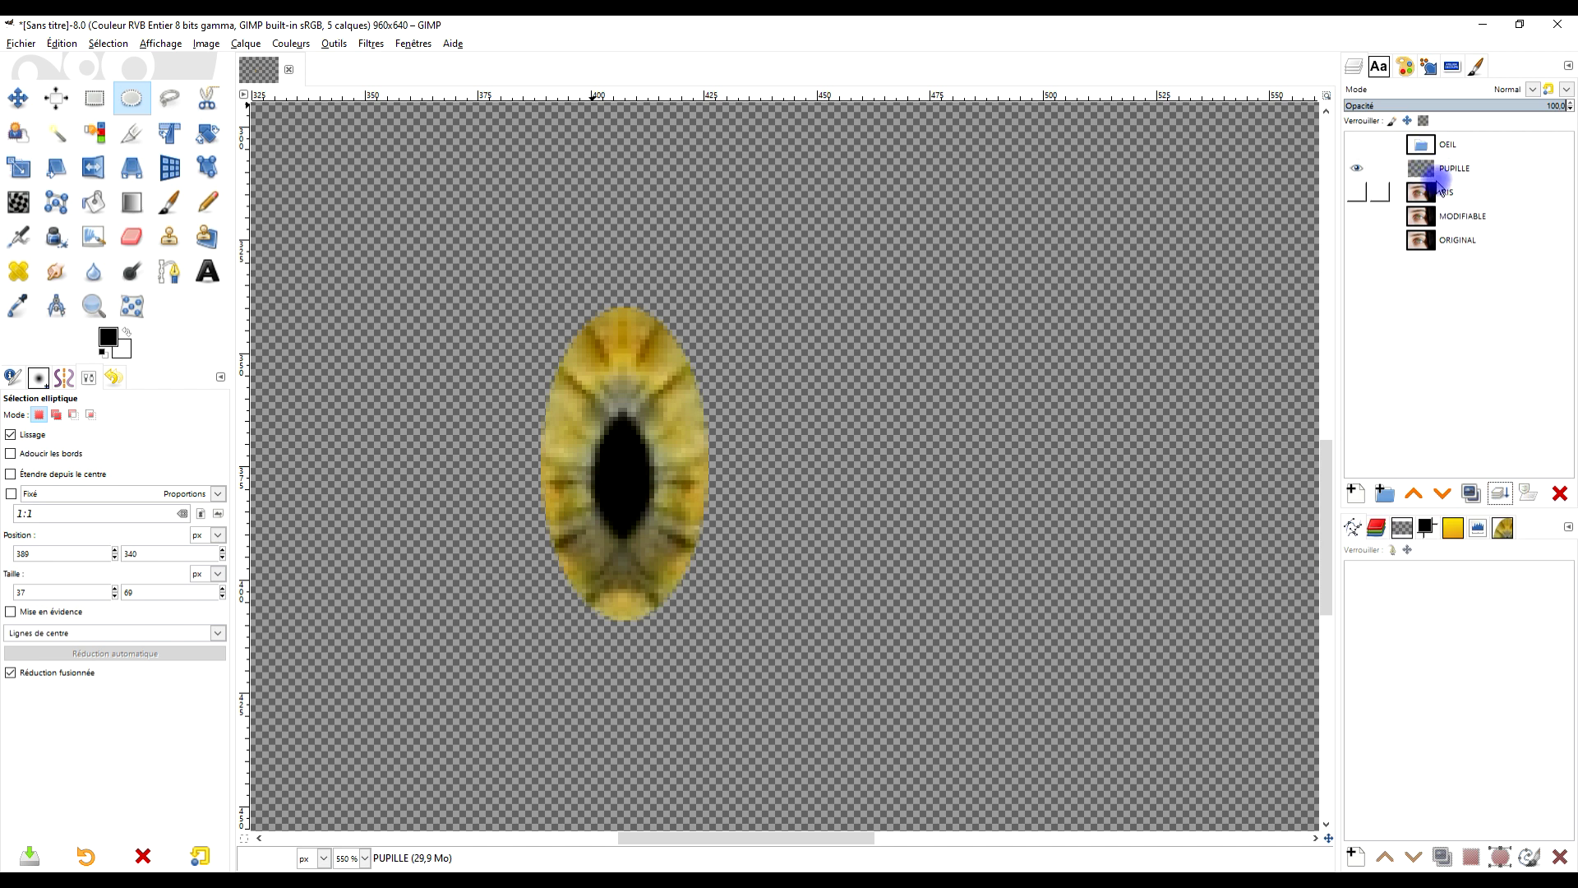
{"action": "left_click", "coordinate": [1357, 194]}
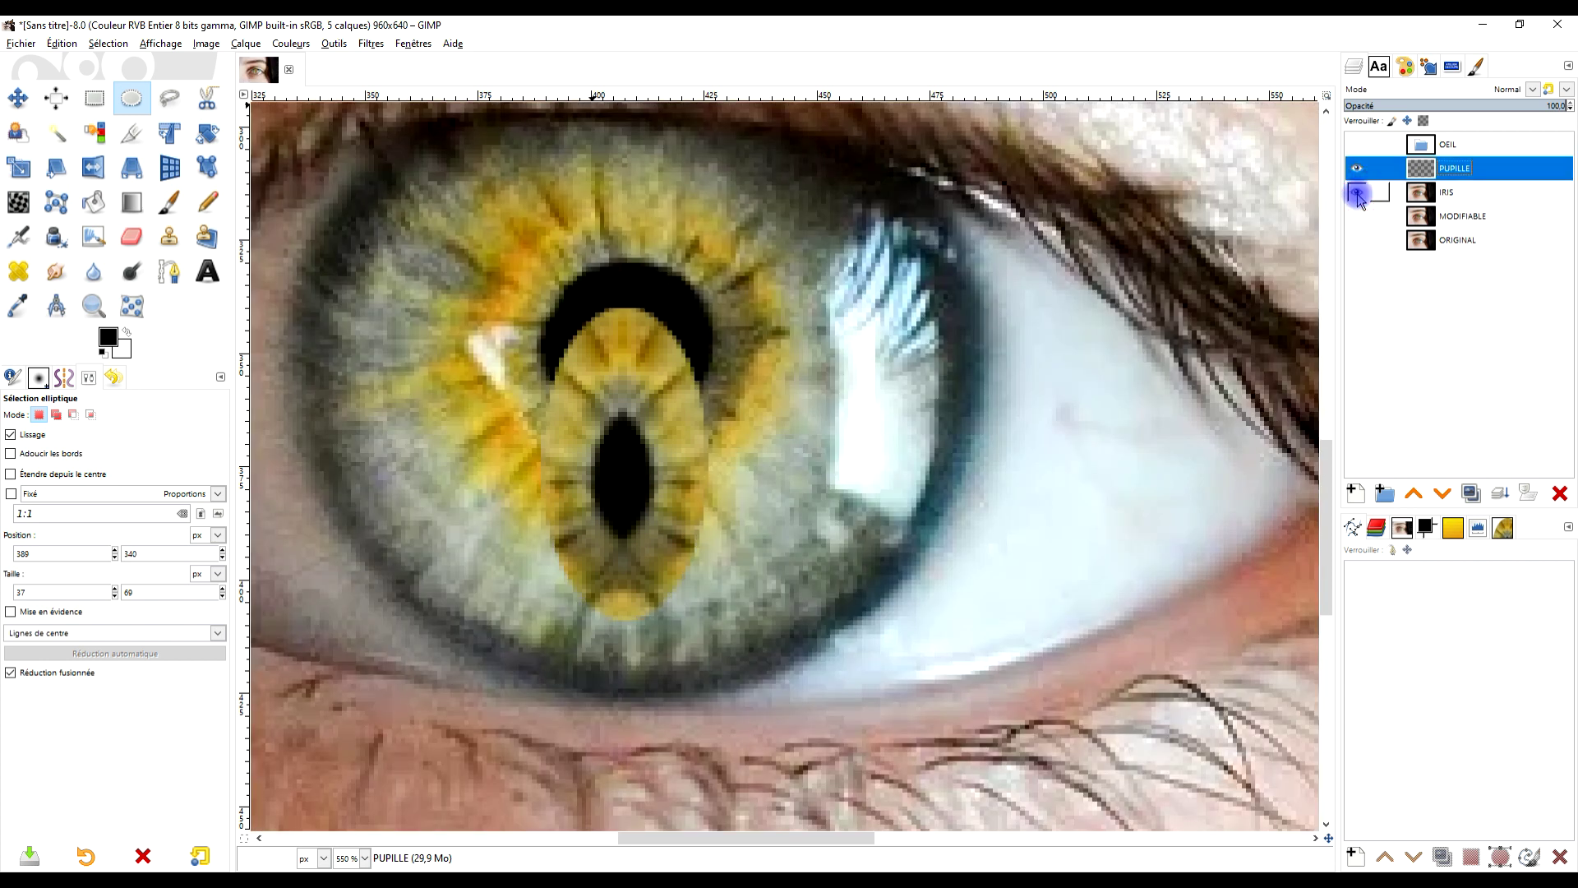
Crop the PUPILLE layer to its content and move it up over the iris's original round pupil
{"action": "left_click", "coordinate": [1467, 194]}
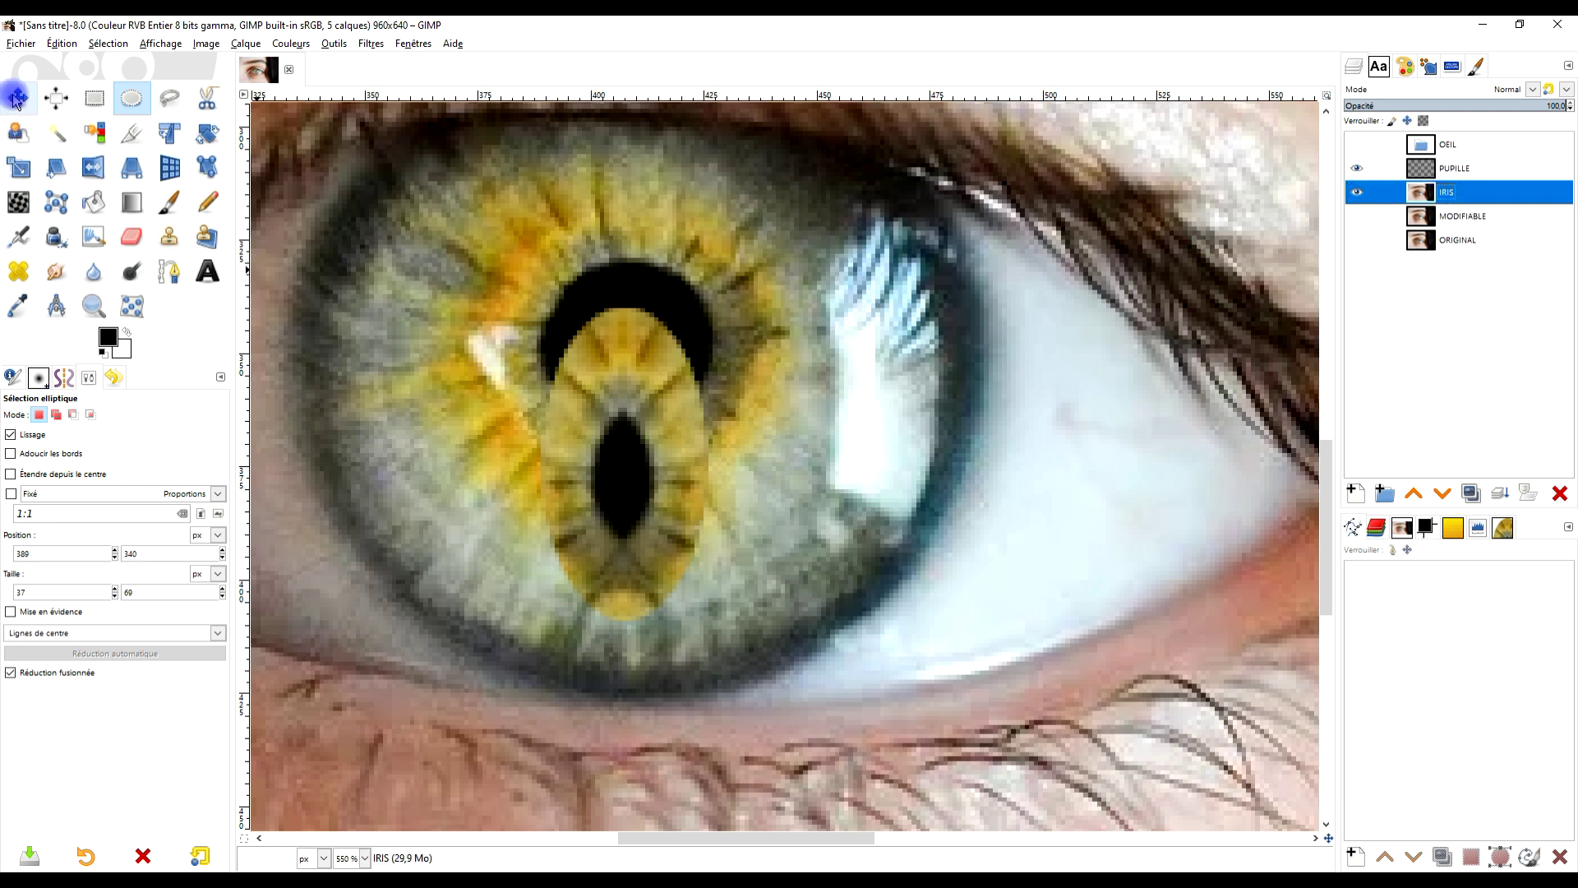
{"action": "left_click", "coordinate": [1420, 168]}
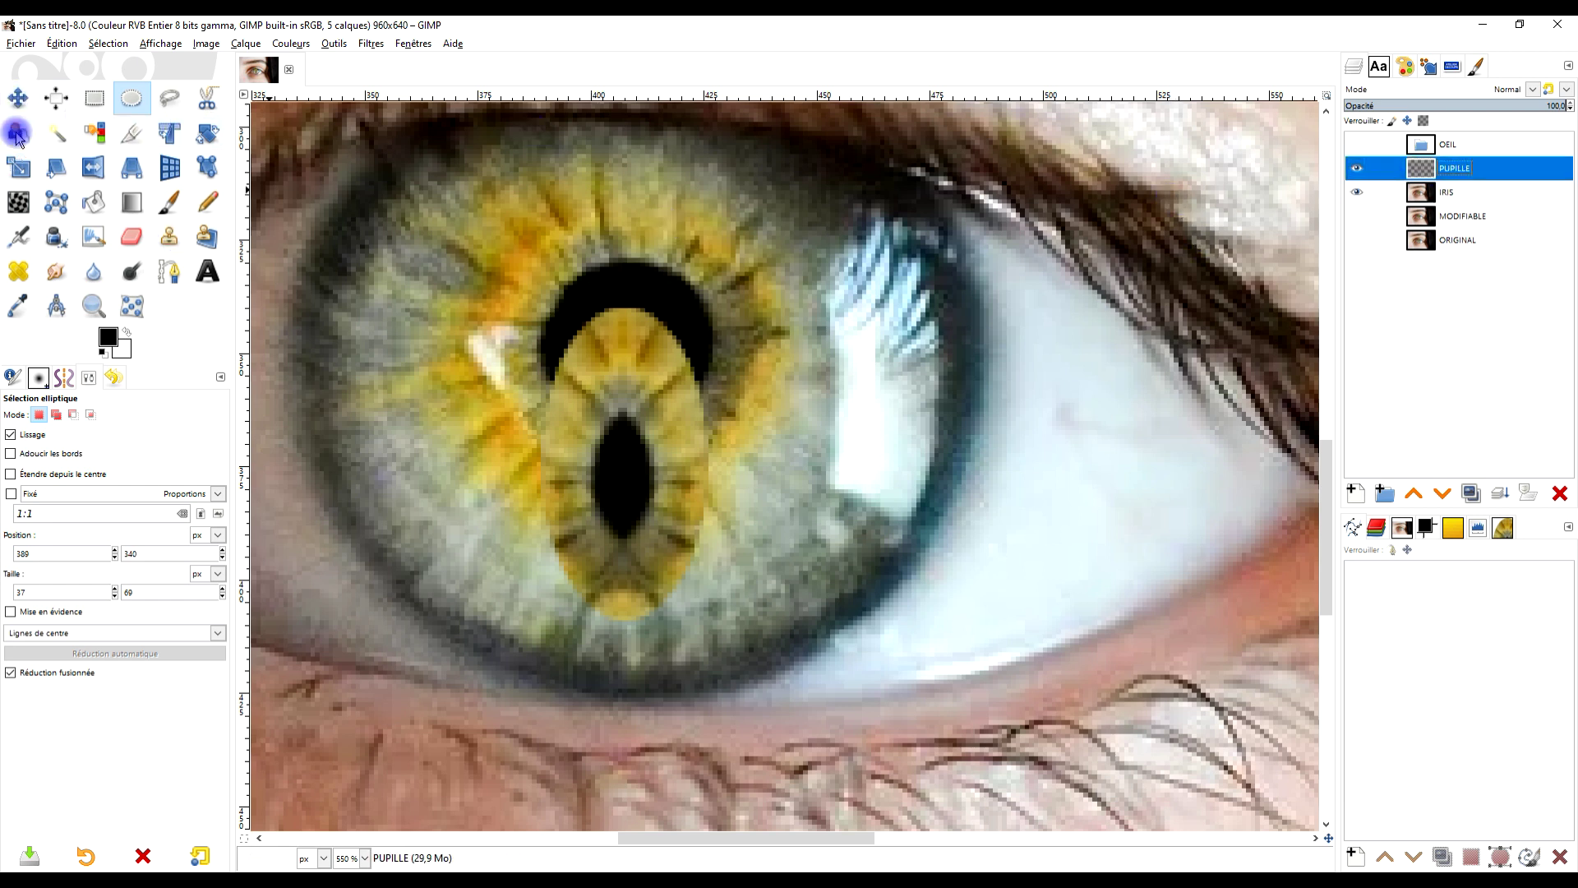
{"action": "left_click", "coordinate": [20, 99]}
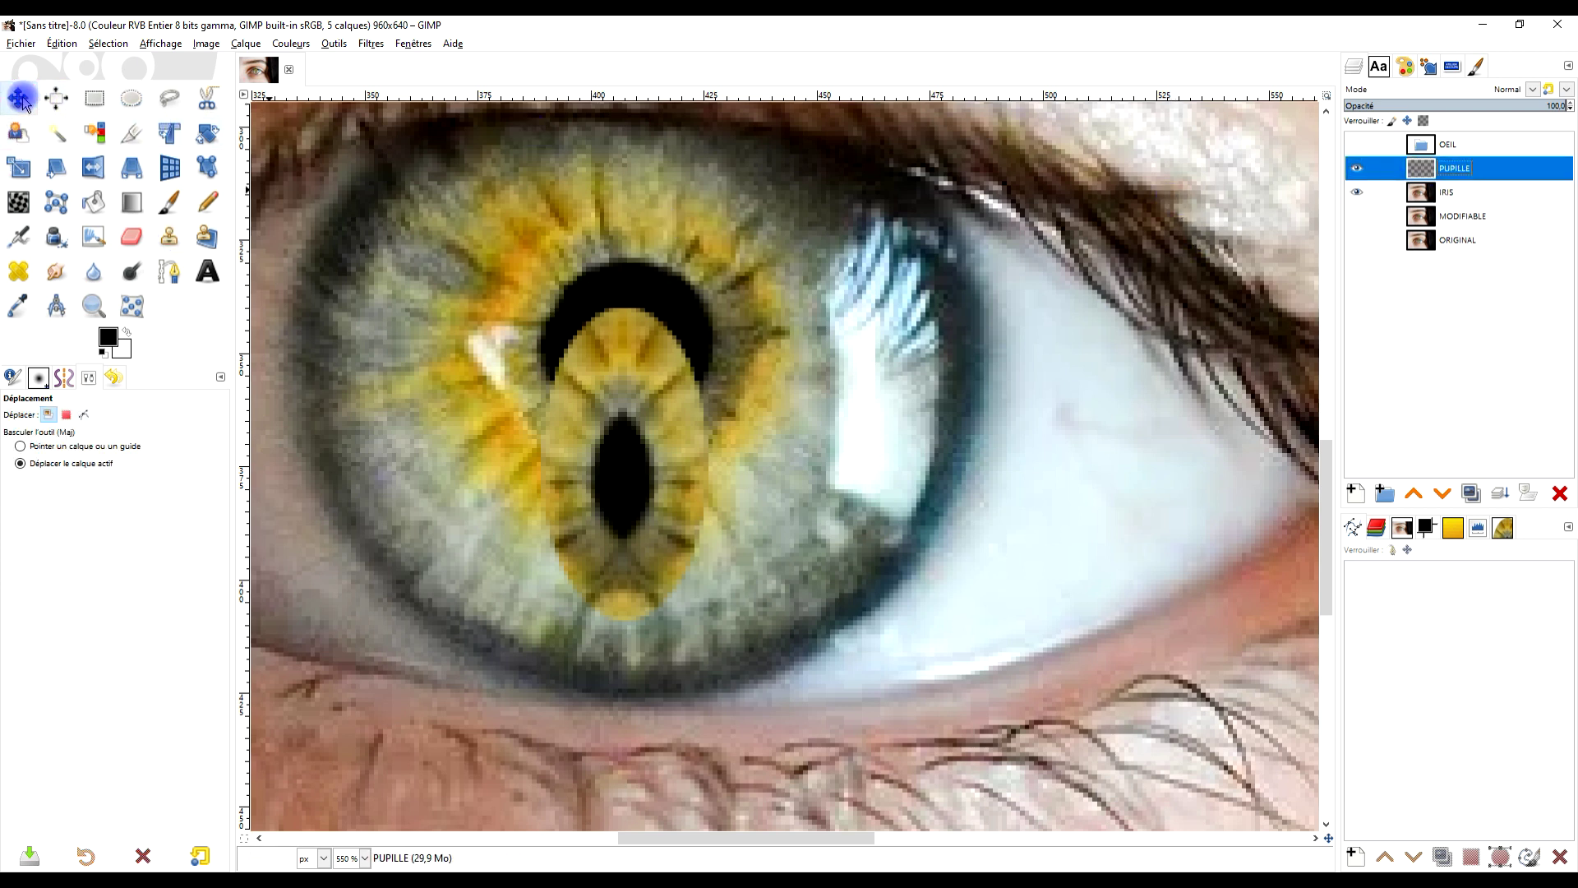
{"action": "left_click", "coordinate": [18, 102]}
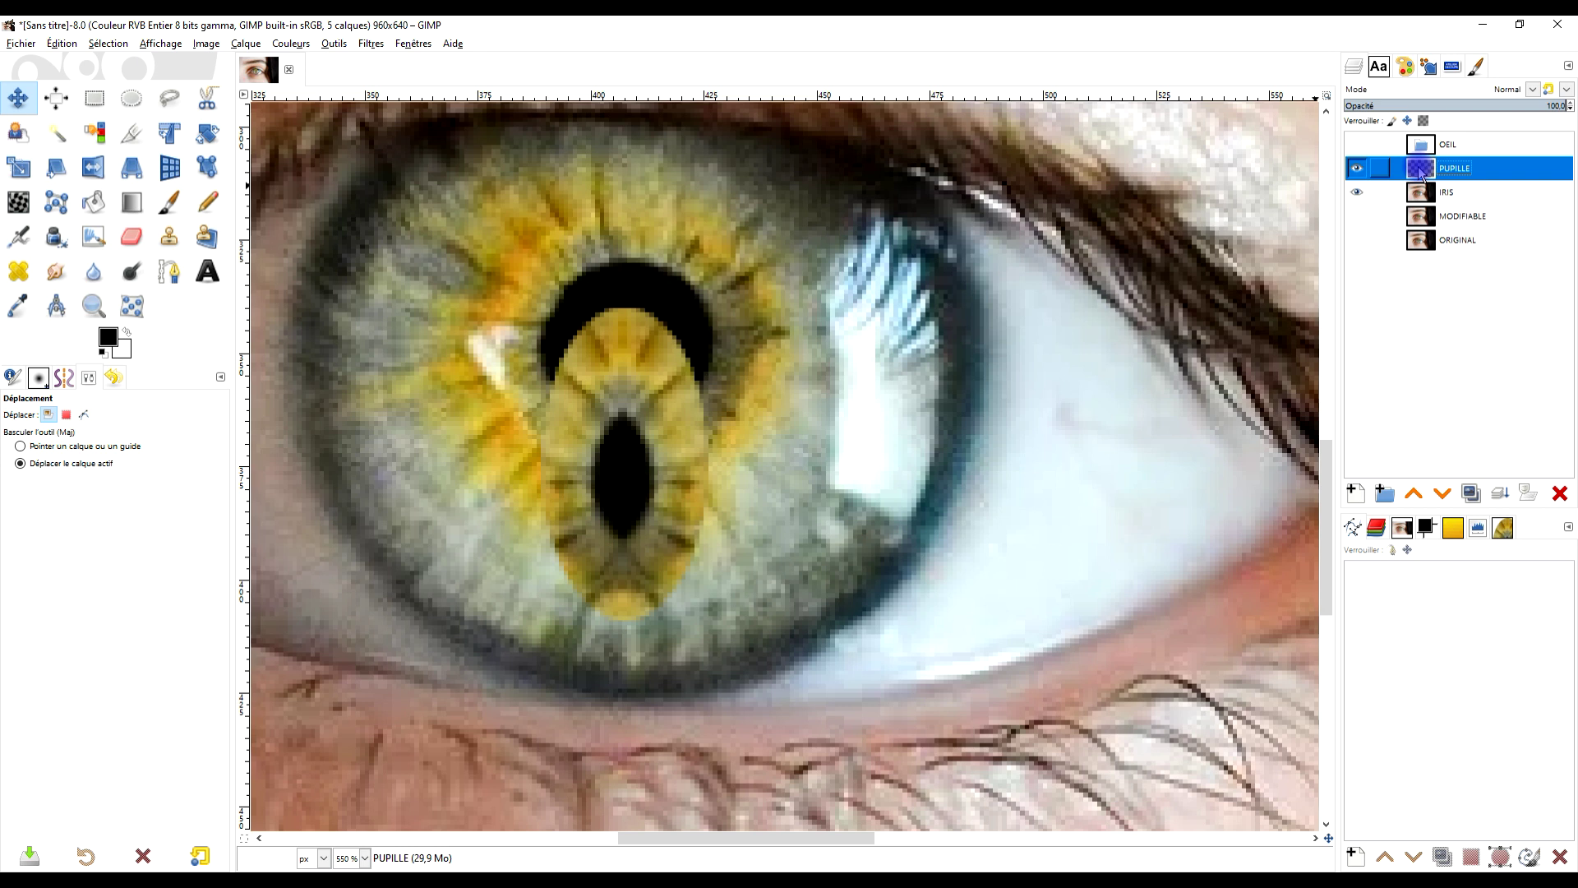
{"action": "left_click", "coordinate": [241, 43]}
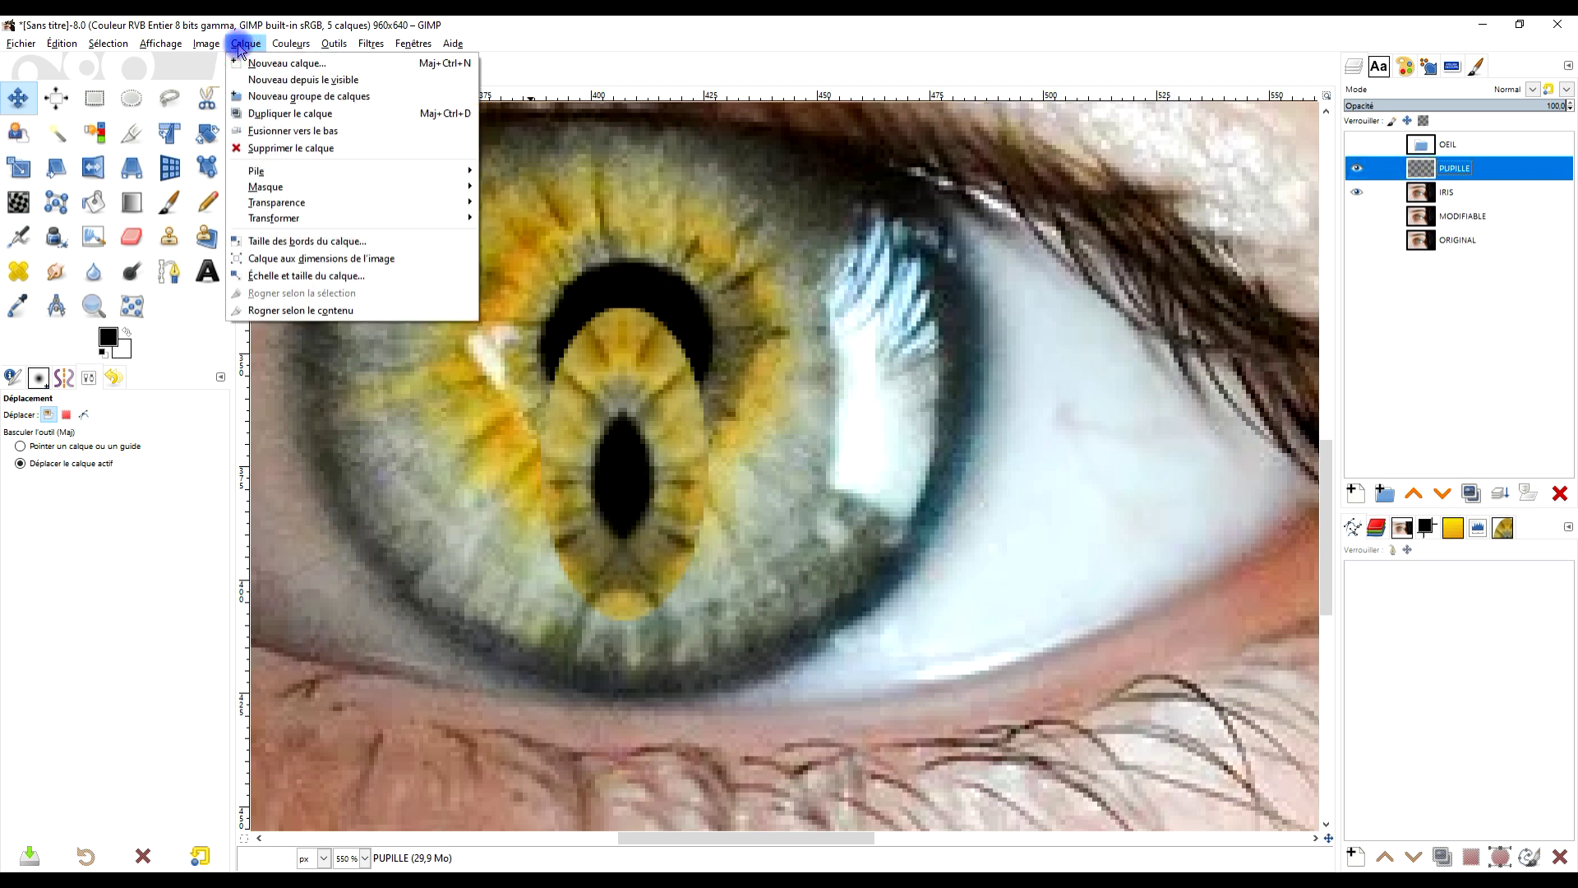
{"action": "left_click", "coordinate": [296, 311]}
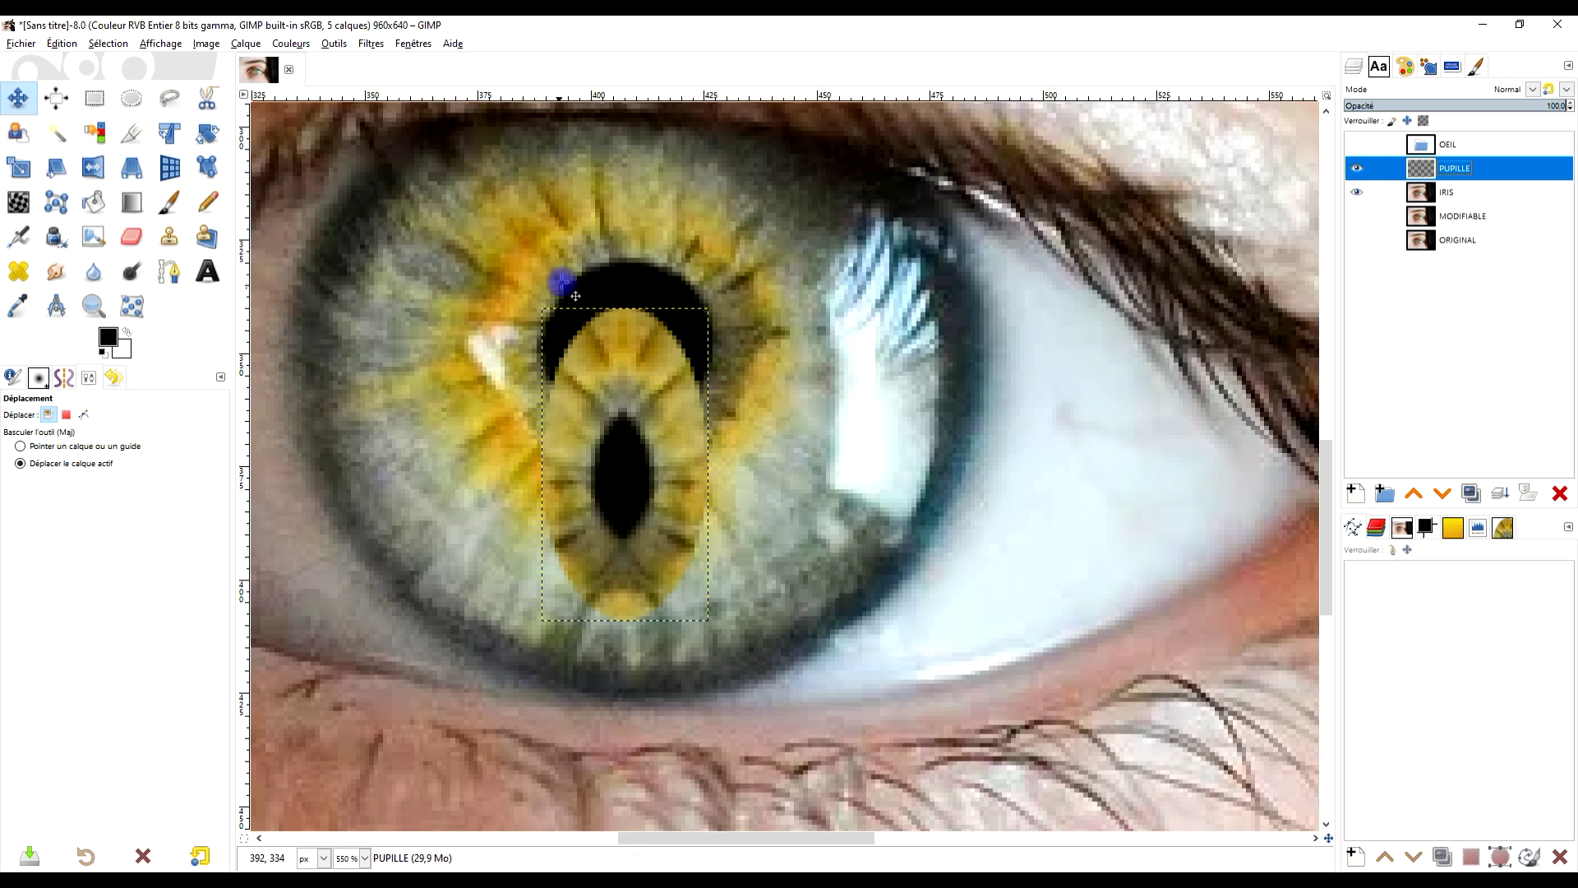
{"action": "left_click_drag", "start_coordinate": [640, 500], "coordinate": [612, 411]}
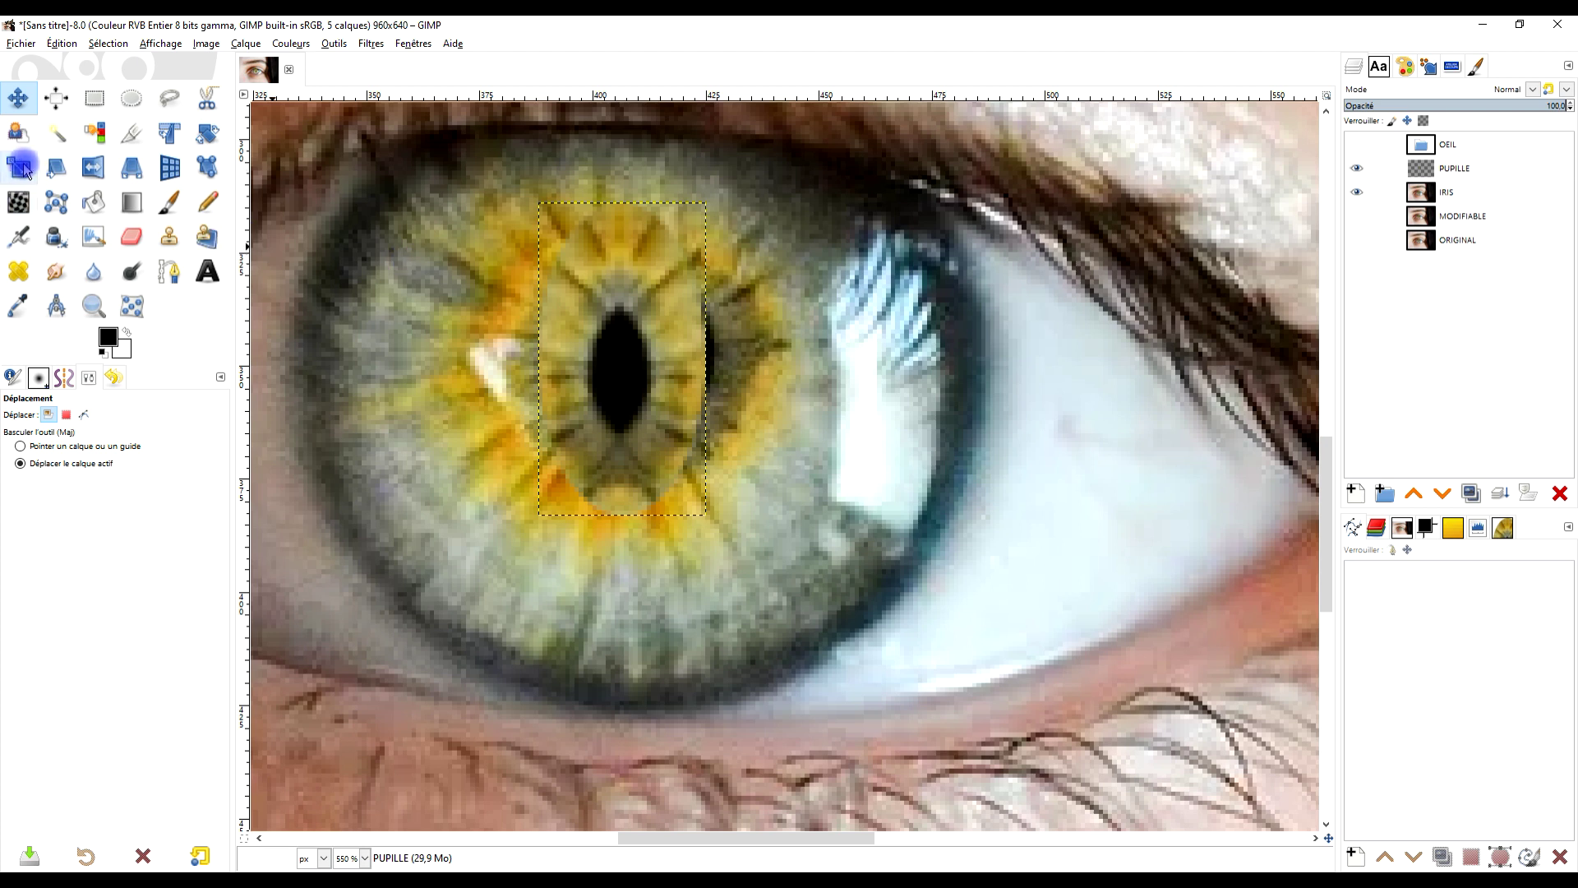
Scale the PUPILLE layer up in width and height so it covers the original pupil, repositioning it over the iris centre, and apply the scaling
{"action": "left_click", "coordinate": [20, 169]}
{"action": "left_click", "coordinate": [625, 361]}
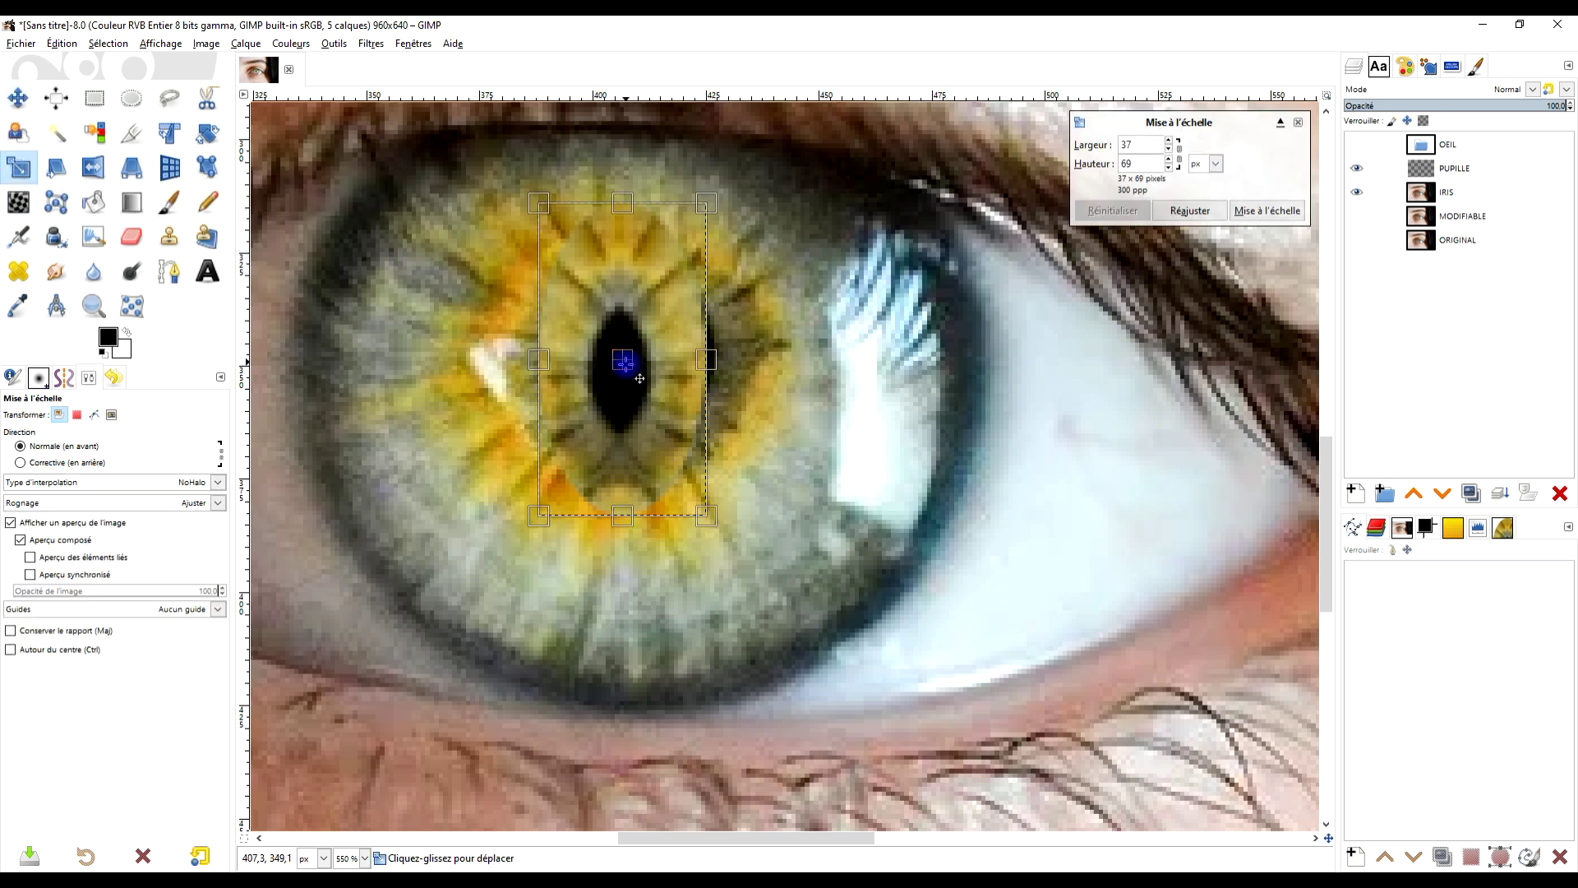
{"action": "left_click_drag", "start_coordinate": [621, 514], "coordinate": [622, 580]}
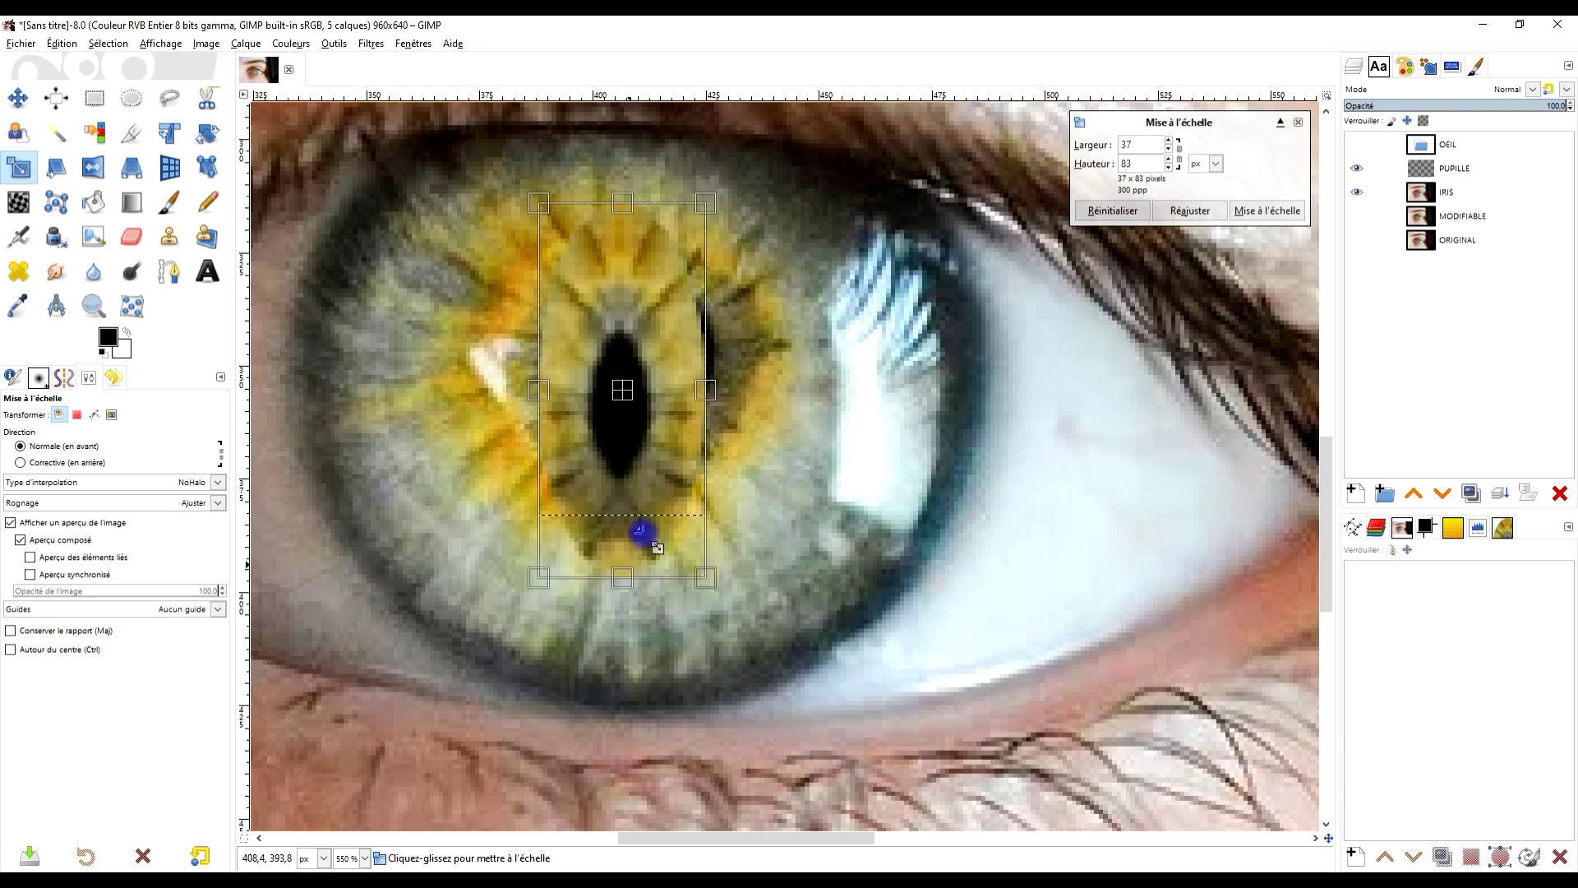
{"action": "left_click_drag", "start_coordinate": [620, 197], "coordinate": [620, 186]}
{"action": "left_click_drag", "start_coordinate": [712, 387], "coordinate": [717, 391]}
{"action": "mouse_move", "coordinate": [539, 387]}
{"action": "left_mouse_down"}
{"action": "mouse_move", "coordinate": [518, 381]}
{"action": "mouse_move", "coordinate": [540, 400]}
{"action": "left_mouse_up"}
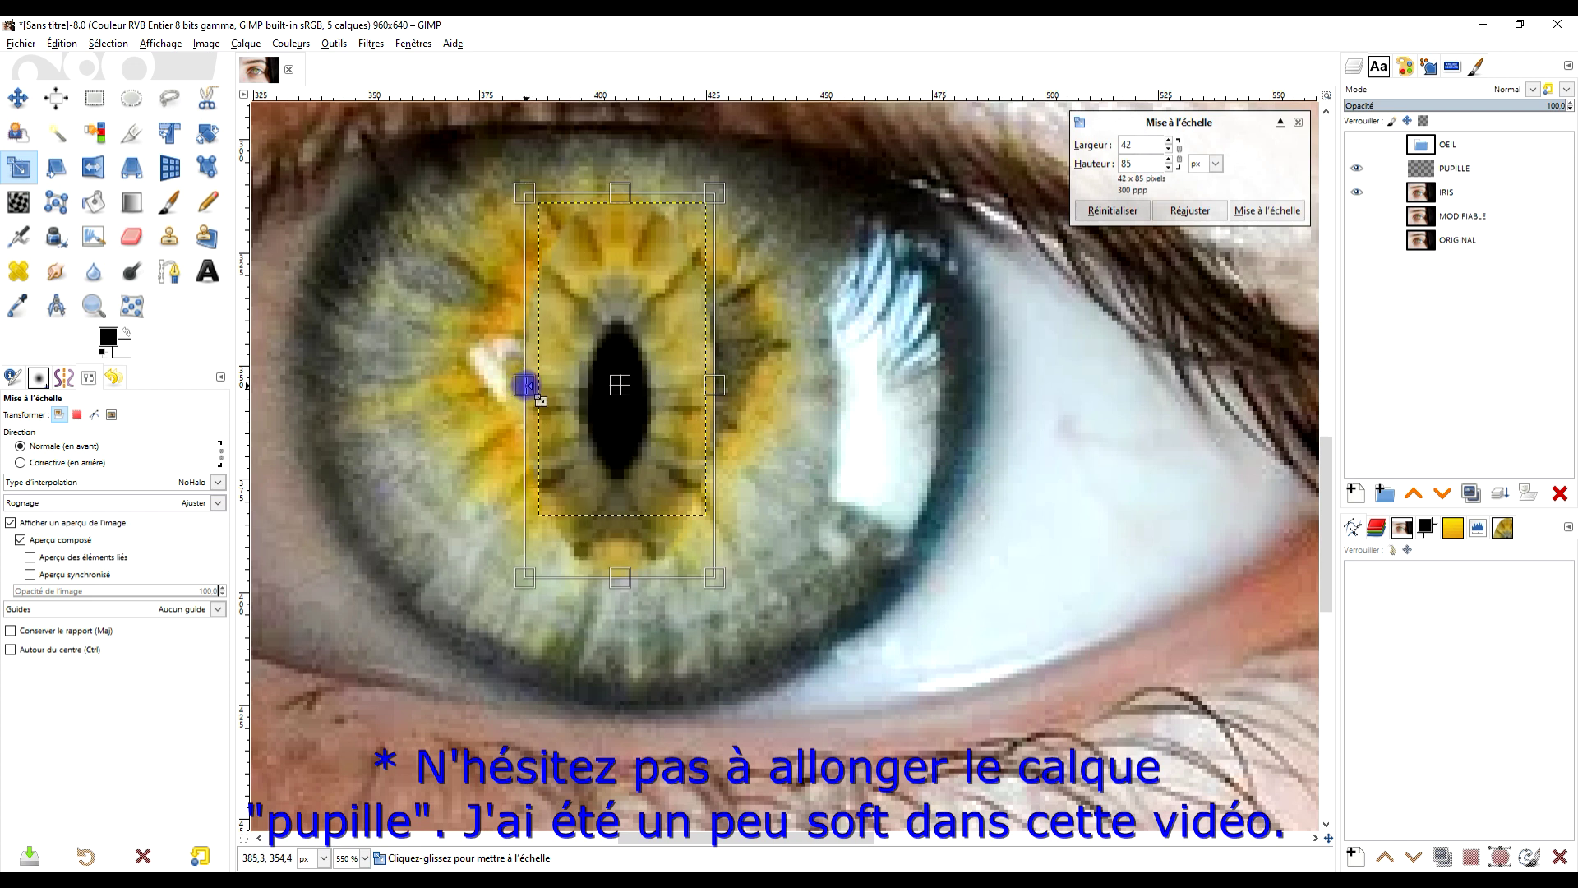
{"action": "left_click_drag", "start_coordinate": [638, 401], "coordinate": [617, 362]}
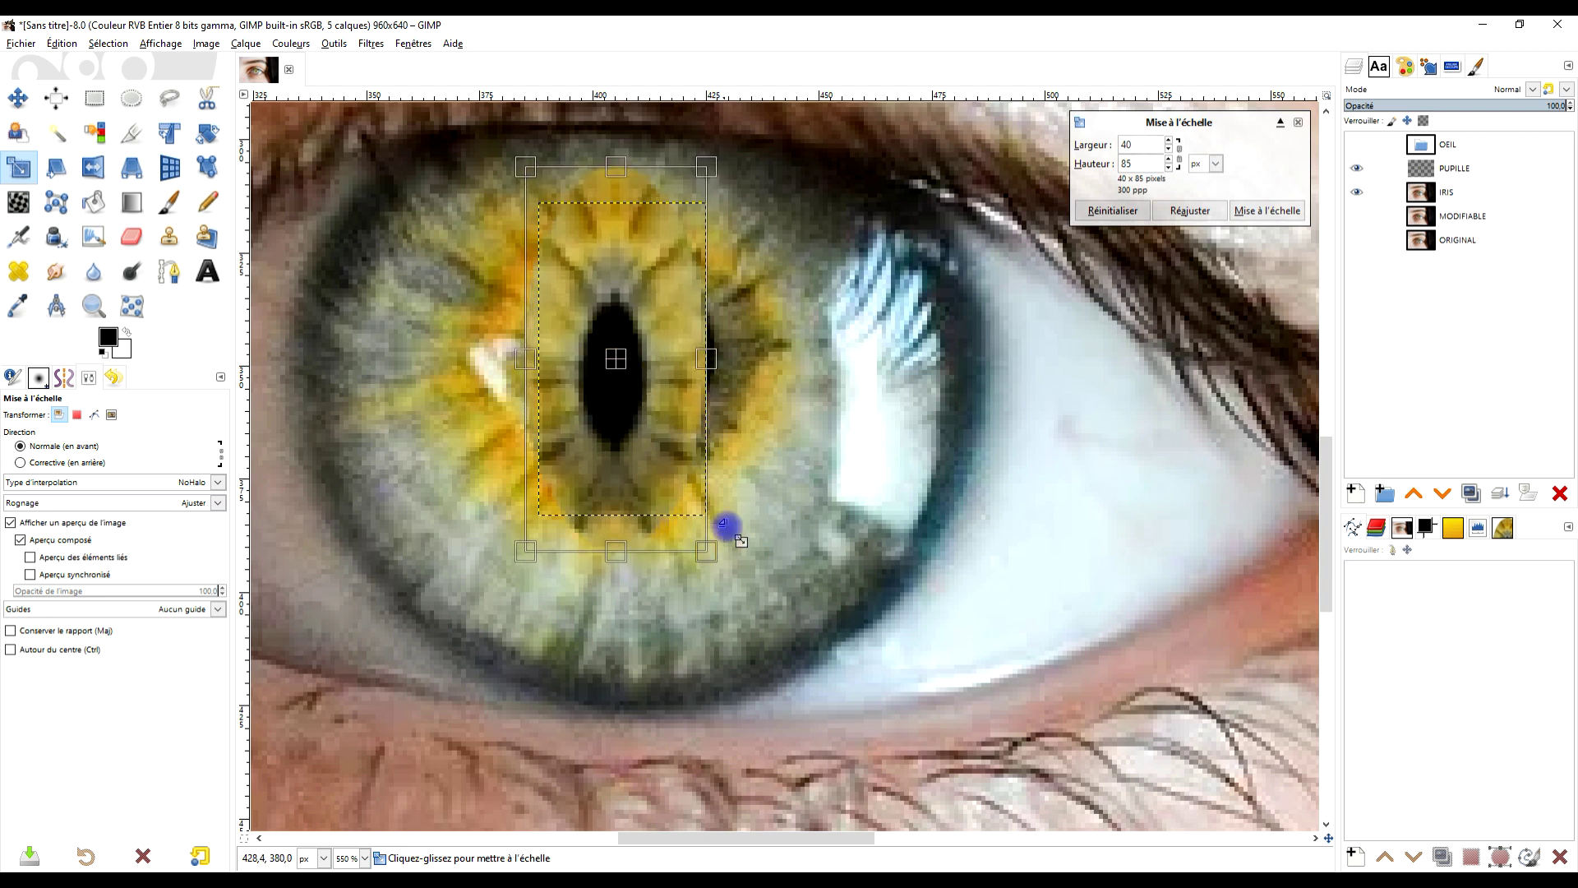
{"action": "left_click_drag", "start_coordinate": [712, 557], "coordinate": [727, 585]}
{"action": "left_click", "coordinate": [1267, 212]}
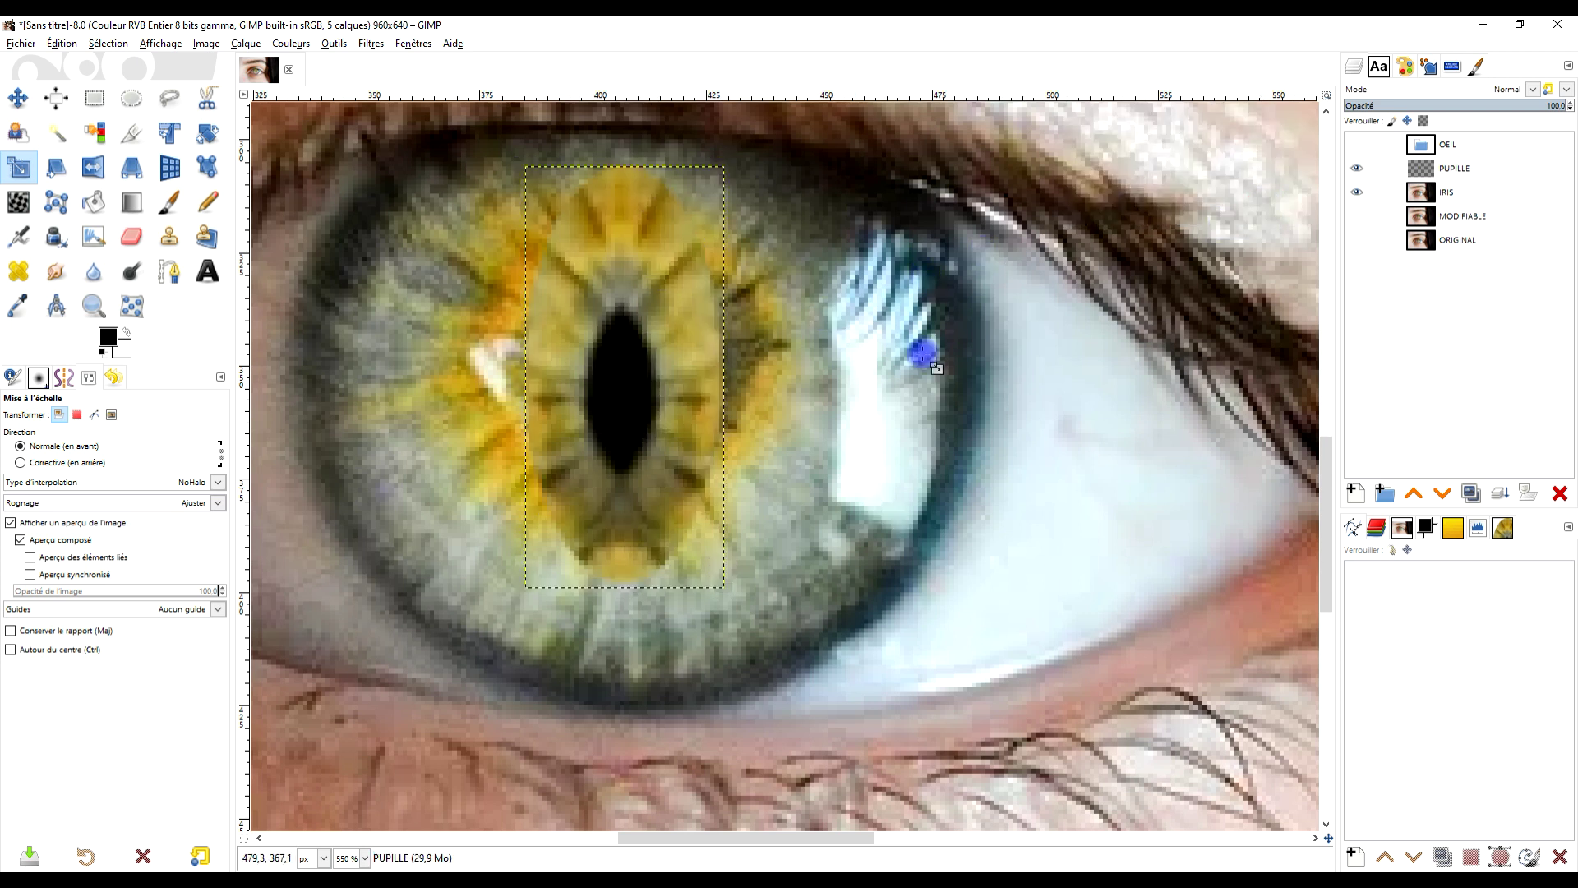
Add a white (full opacity) layer mask to the PUPILLE layer
{"action": "left_click", "coordinate": [1415, 175]}
{"action": "right_click", "coordinate": [1415, 175]}
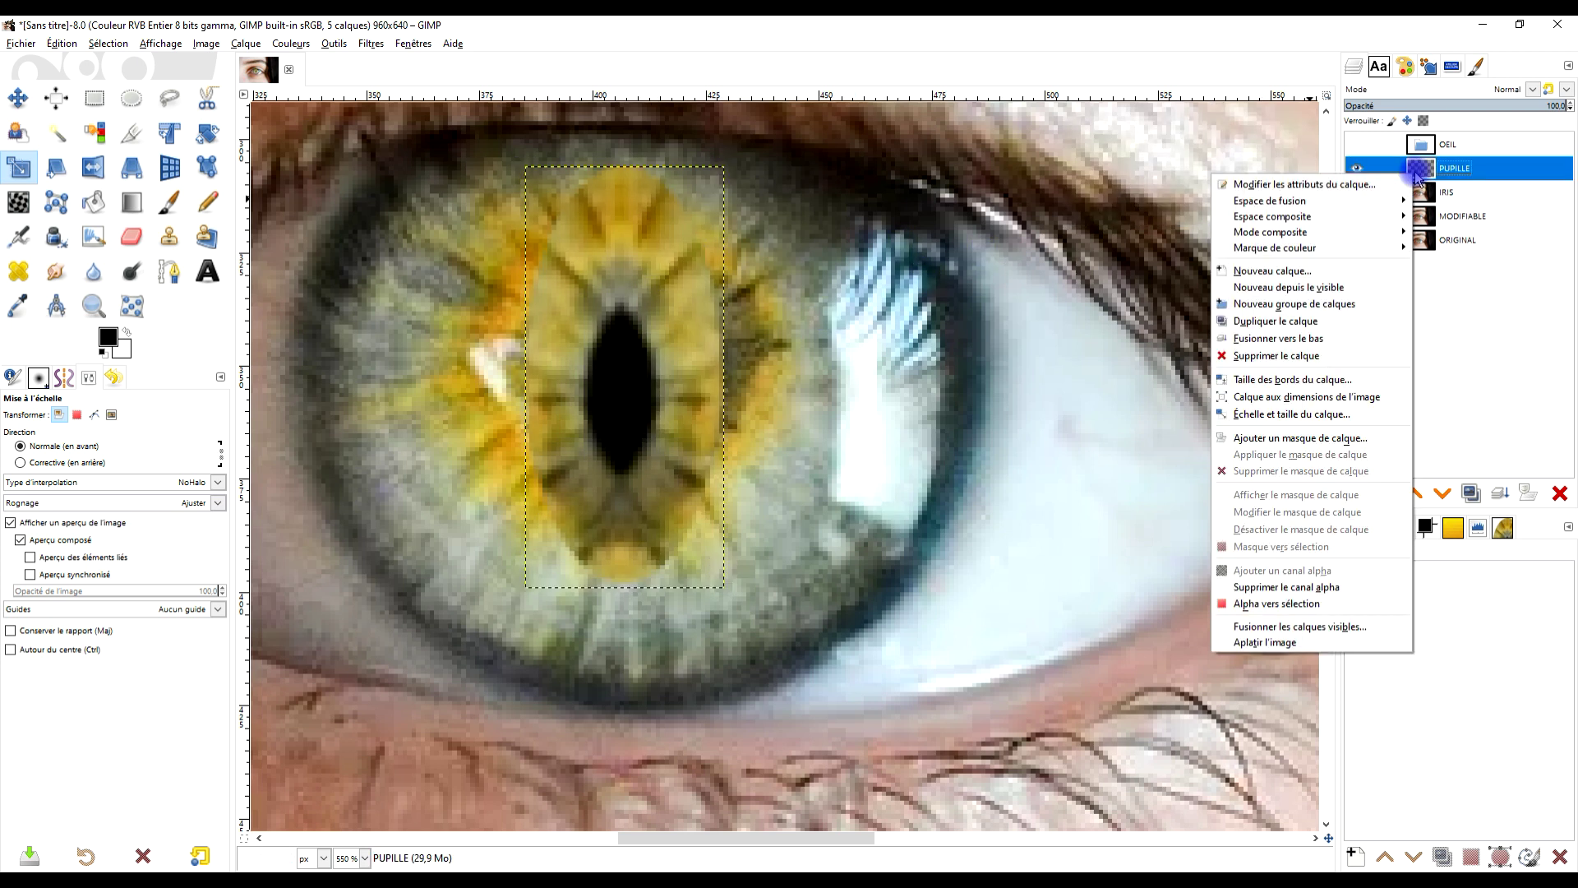
{"action": "left_click", "coordinate": [1332, 441]}
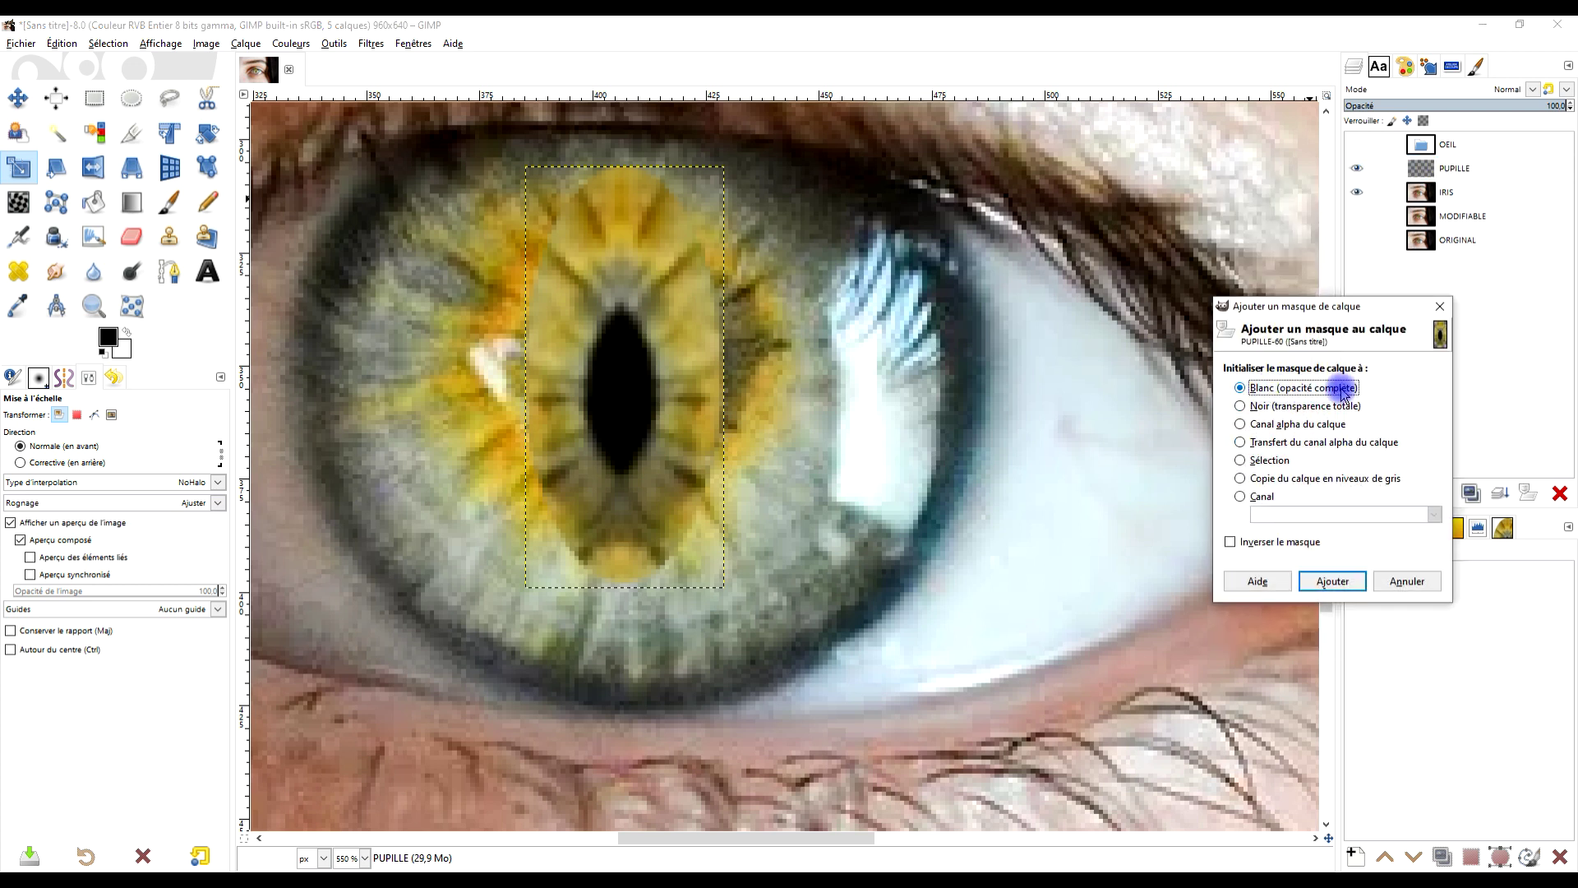
{"action": "left_click", "coordinate": [1332, 581]}
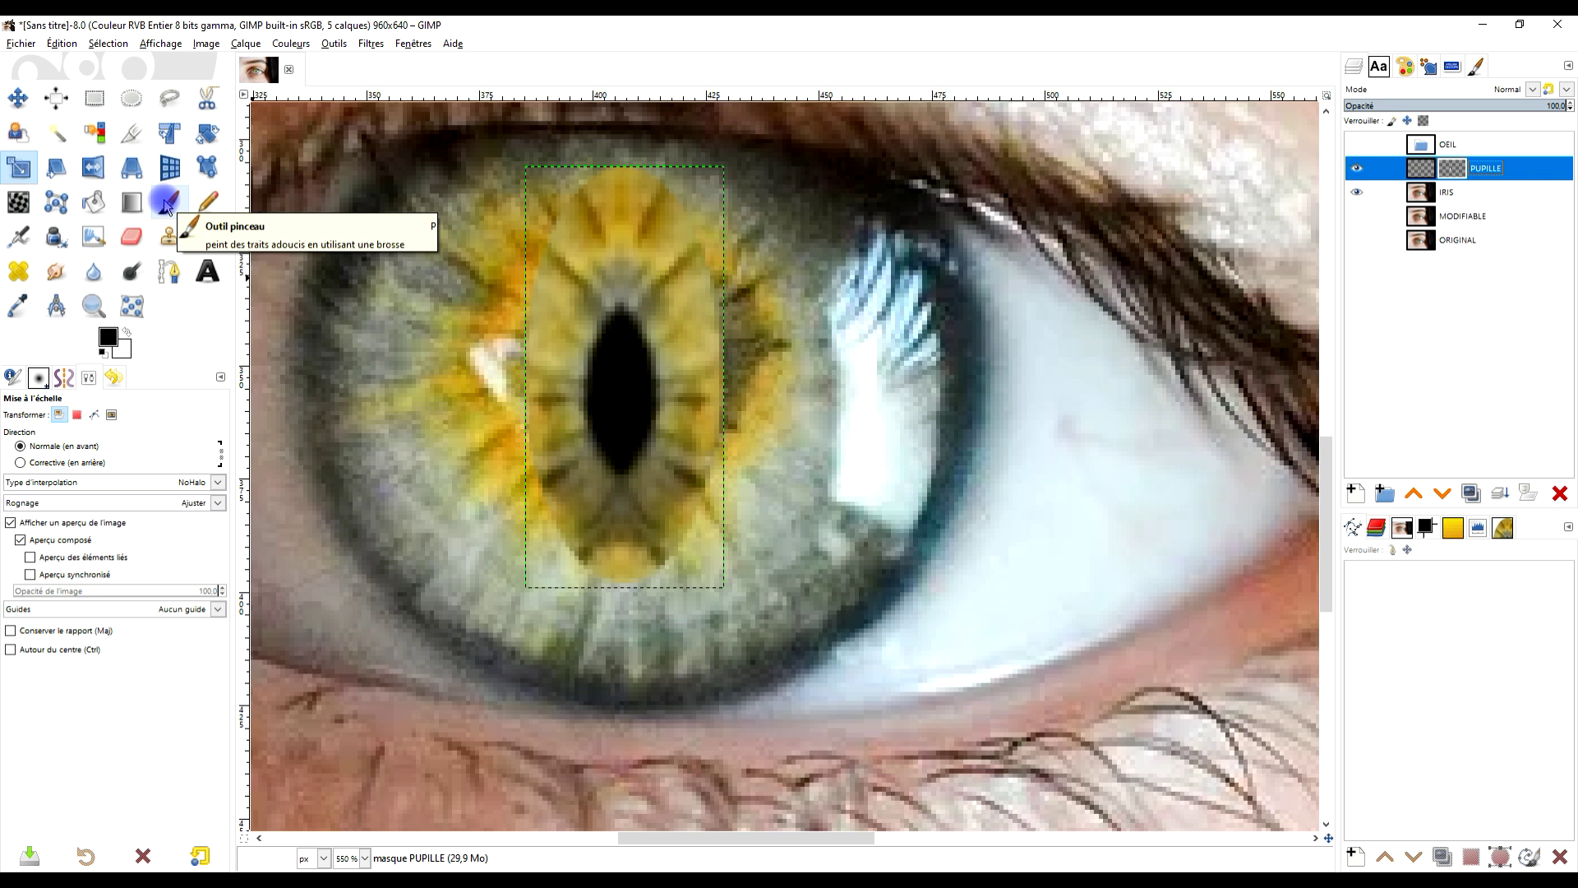
Paint black on the mask with the 2. Hardness 025 brush at size 121 to blend the slit pupil's outer edges, and swap the foreground to white
{"action": "left_click", "coordinate": [165, 203]}
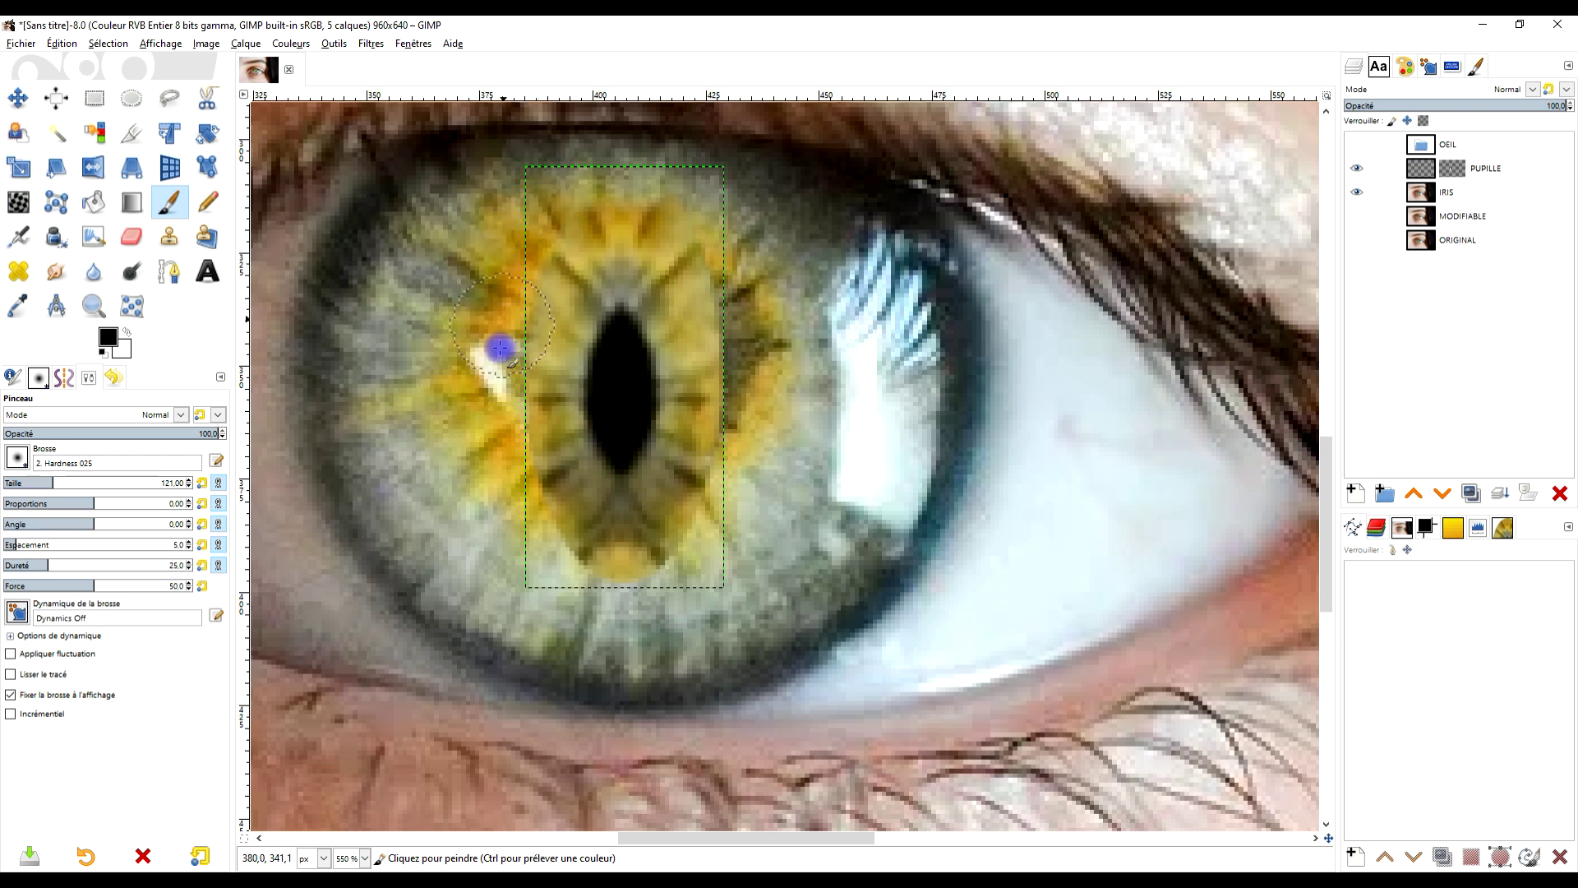
{"action": "mouse_move", "coordinate": [538, 546]}
{"action": "left_mouse_down"}
{"action": "mouse_move", "coordinate": [569, 593]}
{"action": "mouse_move", "coordinate": [628, 602]}
{"action": "mouse_move", "coordinate": [696, 568]}
{"action": "mouse_move", "coordinate": [724, 518]}
{"action": "mouse_move", "coordinate": [720, 214]}
{"action": "mouse_move", "coordinate": [730, 234]}
{"action": "mouse_move", "coordinate": [732, 254]}
{"action": "mouse_move", "coordinate": [708, 219]}
{"action": "mouse_move", "coordinate": [648, 202]}
{"action": "mouse_move", "coordinate": [690, 234]}
{"action": "mouse_move", "coordinate": [638, 192]}
{"action": "mouse_move", "coordinate": [558, 187]}
{"action": "mouse_move", "coordinate": [513, 233]}
{"action": "mouse_move", "coordinate": [524, 226]}
{"action": "mouse_move", "coordinate": [501, 374]}
{"action": "mouse_move", "coordinate": [509, 485]}
{"action": "mouse_move", "coordinate": [568, 582]}
{"action": "mouse_move", "coordinate": [690, 584]}
{"action": "left_mouse_up"}
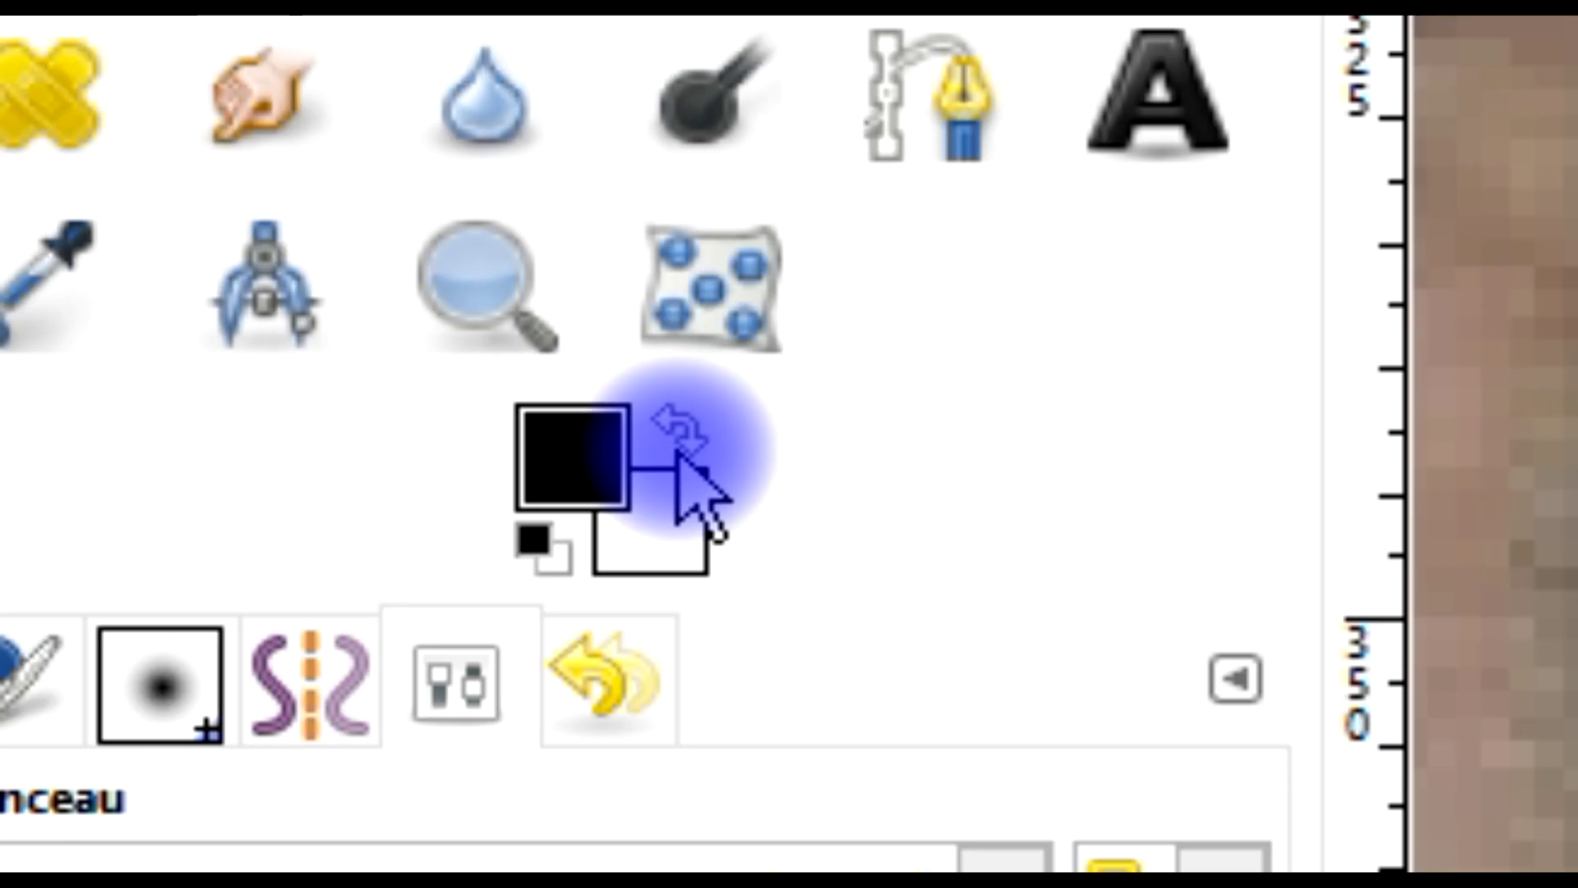
{"action": "left_click", "coordinate": [127, 335]}
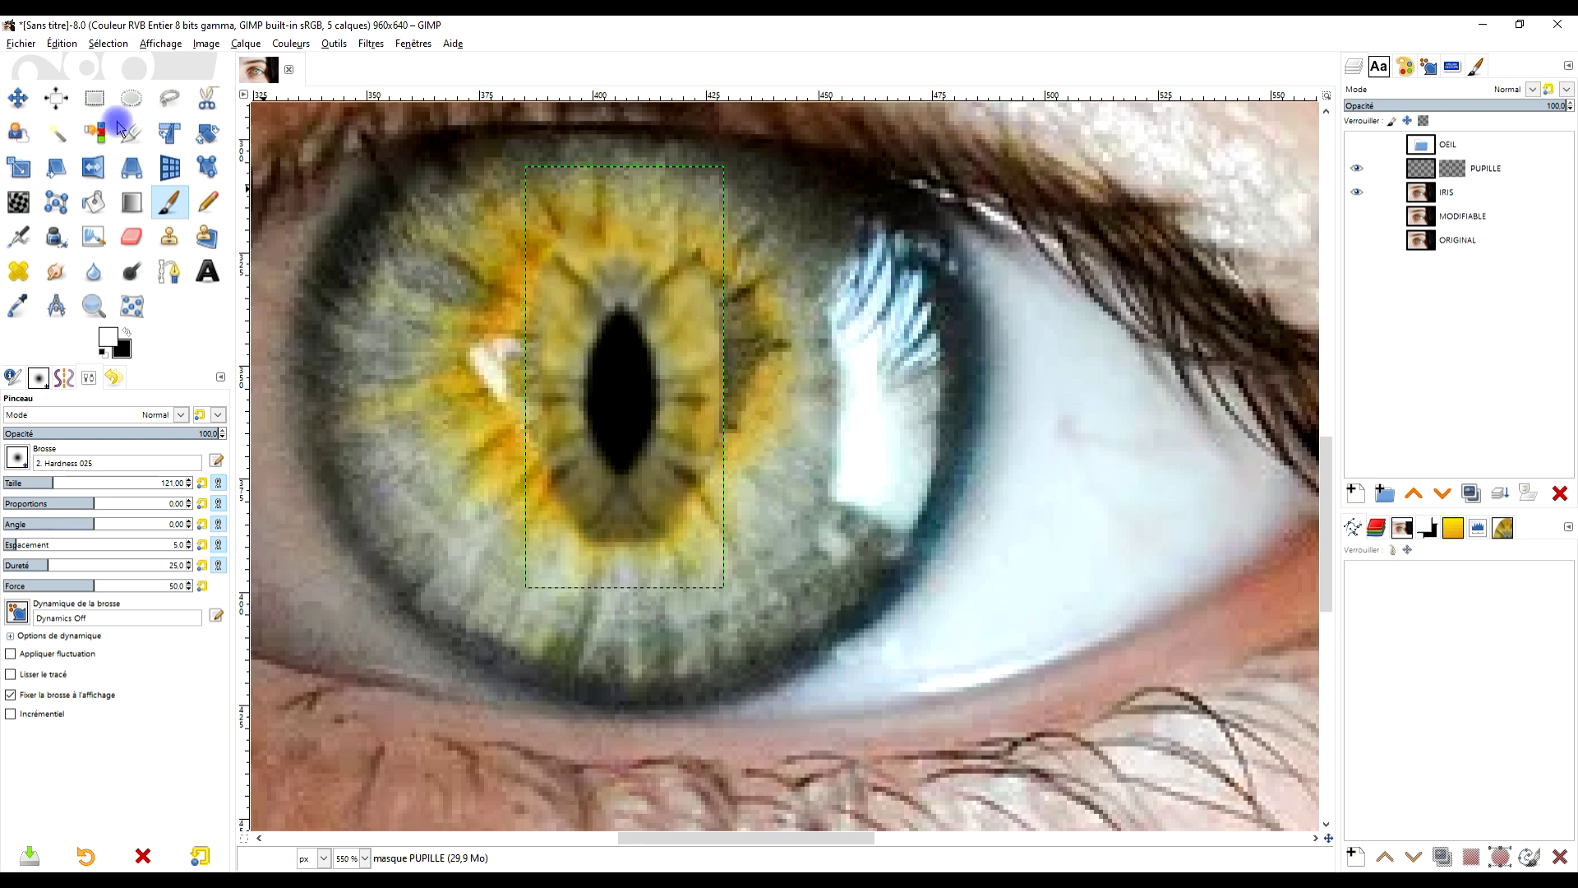
Move the PUPILLE layer slightly upward to centre the slit pupil in the iris
{"action": "left_click", "coordinate": [17, 98]}
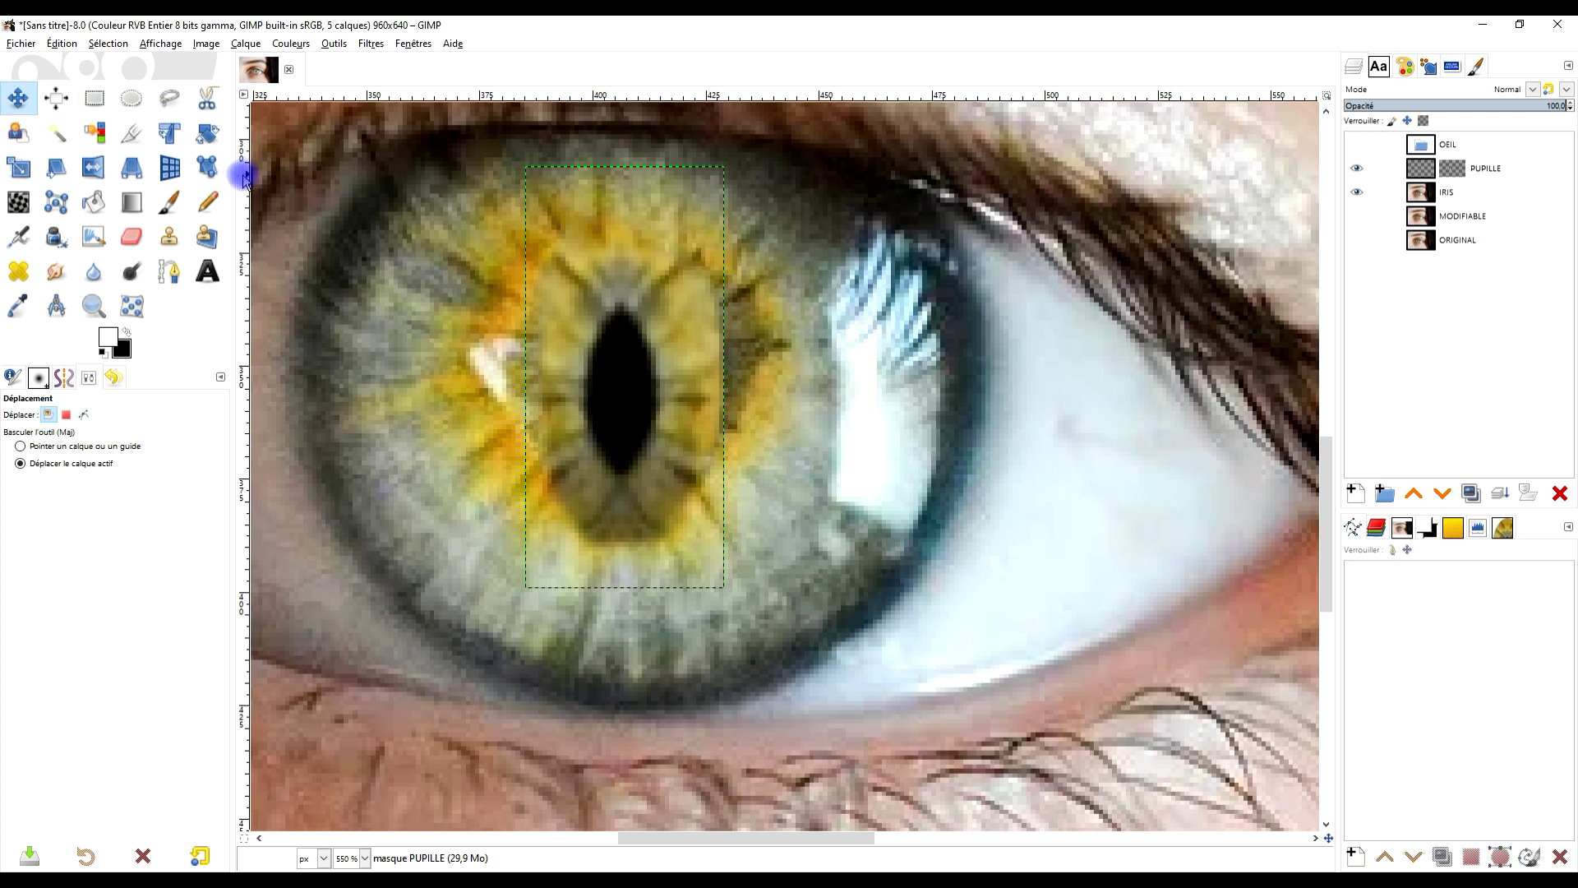
{"action": "left_click", "coordinate": [1421, 173]}
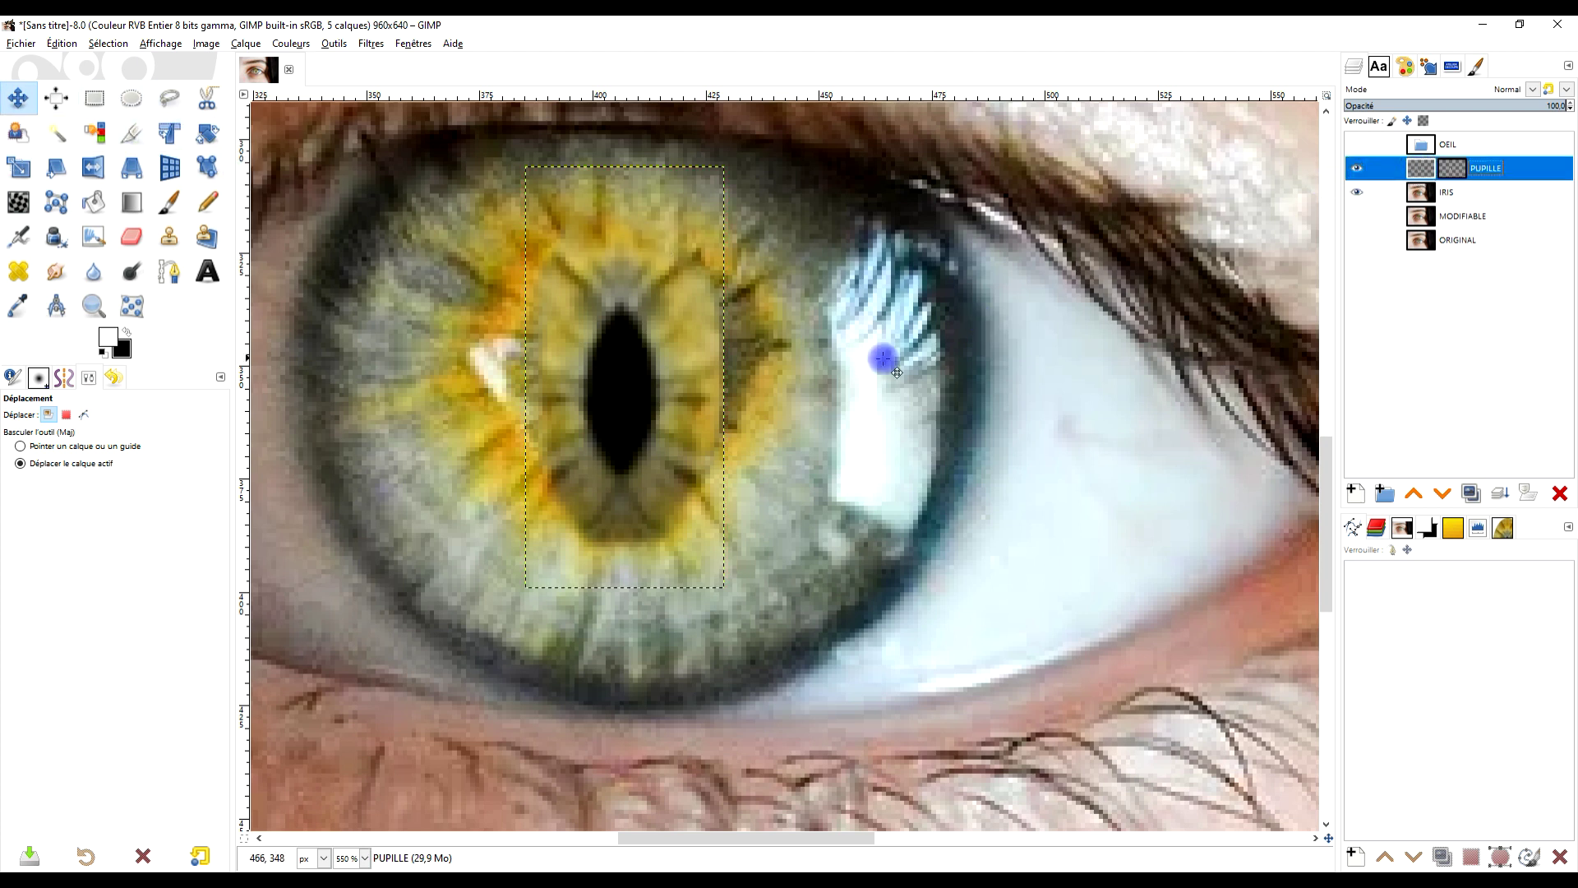
{"action": "left_click_drag", "start_coordinate": [632, 423], "coordinate": [633, 410]}
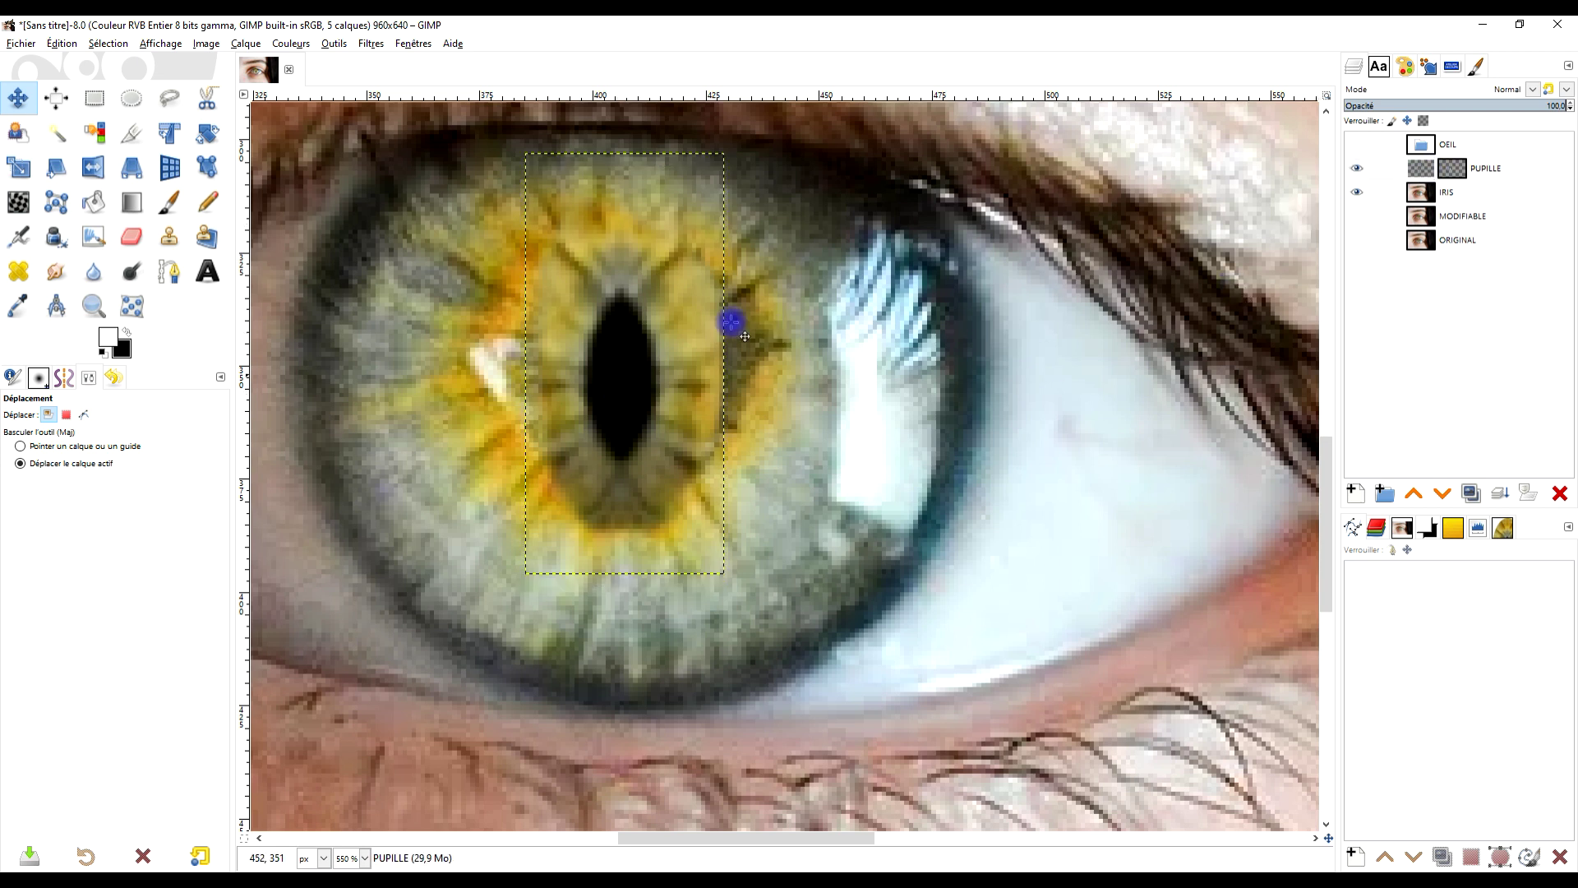
Retouch the PUPILLE mask with the brush, painting white near the upper edge and black along the lower edge to blend it into the iris
{"action": "left_click", "coordinate": [169, 202]}
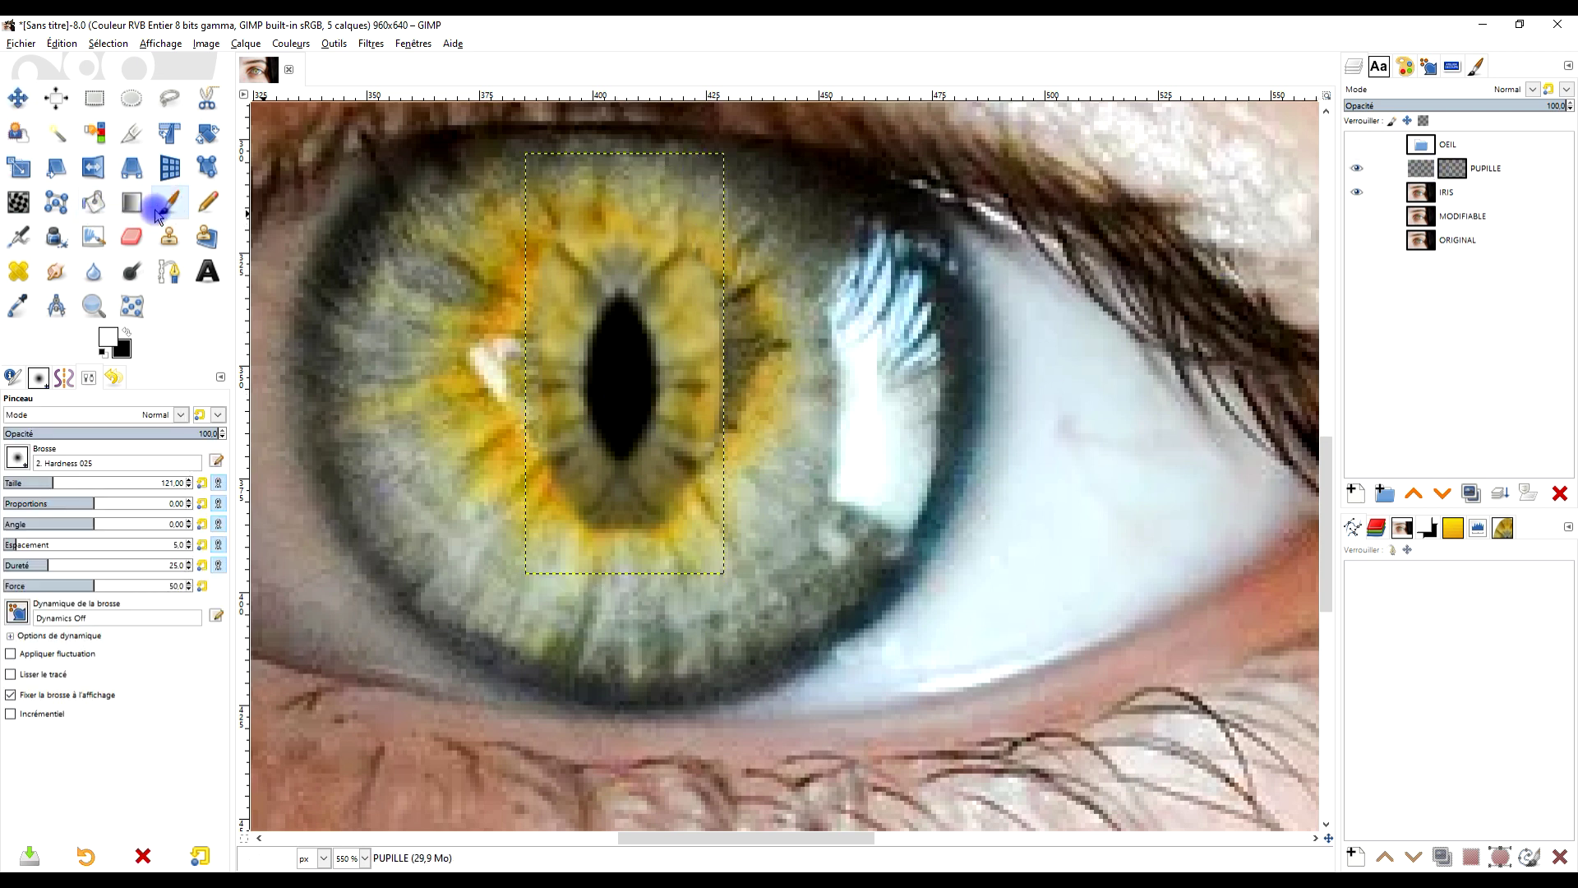
{"action": "left_click", "coordinate": [1454, 169]}
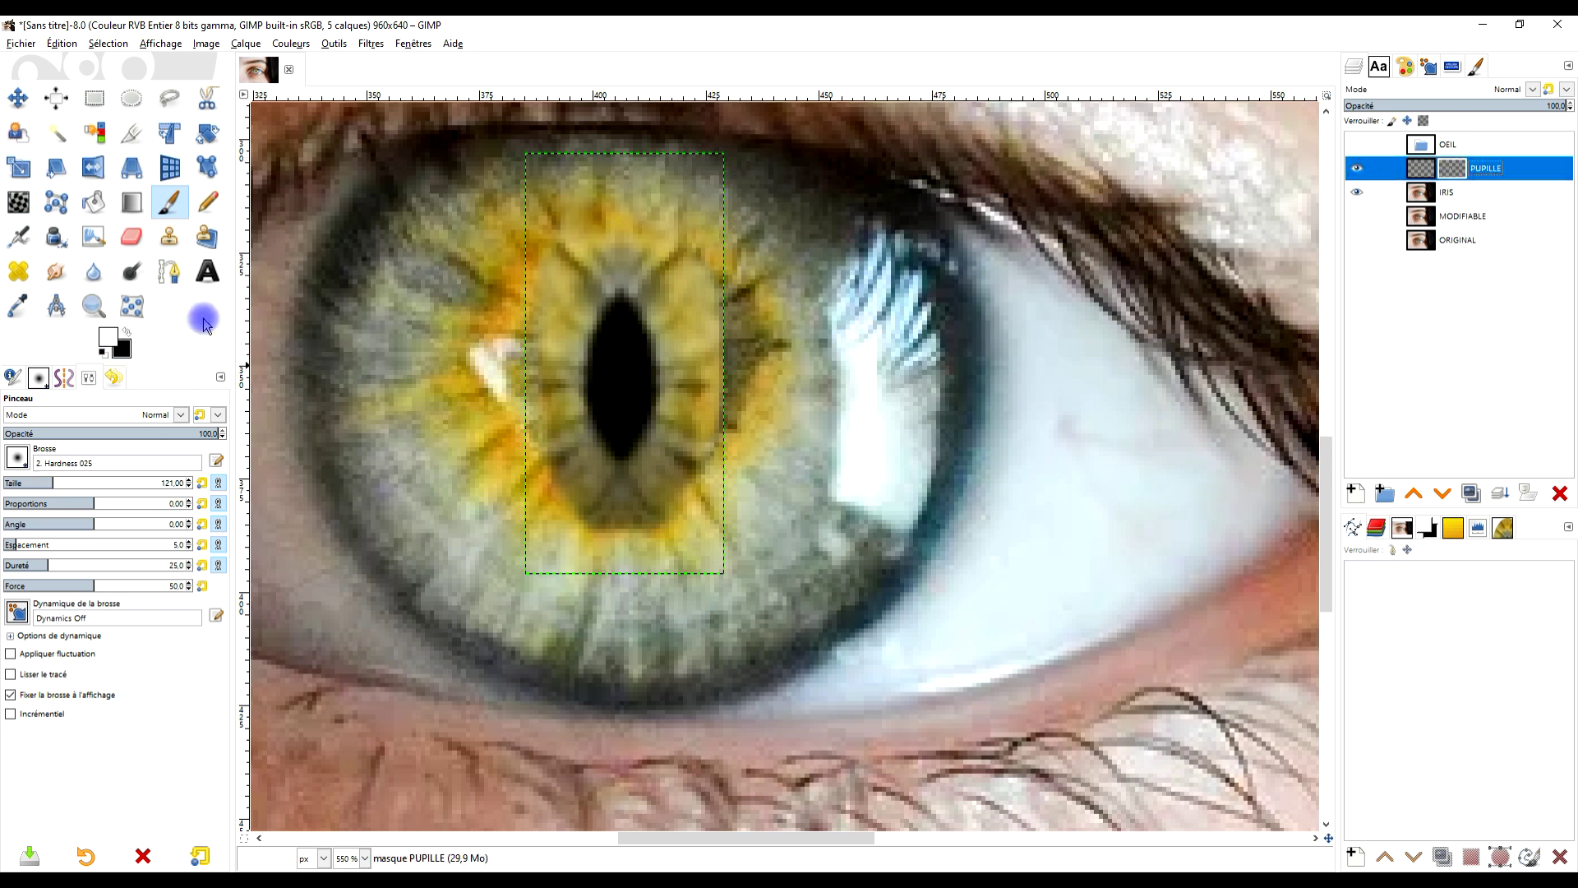
{"action": "left_click", "coordinate": [661, 261]}
{"action": "mouse_move", "coordinate": [643, 253]}
{"action": "left_mouse_down"}
{"action": "mouse_move", "coordinate": [671, 279]}
{"action": "mouse_move", "coordinate": [594, 259]}
{"action": "mouse_move", "coordinate": [572, 284]}
{"action": "mouse_move", "coordinate": [644, 268]}
{"action": "mouse_move", "coordinate": [694, 341]}
{"action": "mouse_move", "coordinate": [695, 476]}
{"action": "mouse_move", "coordinate": [637, 513]}
{"action": "mouse_move", "coordinate": [434, 462]}
{"action": "mouse_move", "coordinate": [112, 333]}
{"action": "left_mouse_up"}
{"action": "left_click", "coordinate": [127, 334]}
{"action": "mouse_move", "coordinate": [553, 599]}
{"action": "left_mouse_down"}
{"action": "mouse_move", "coordinate": [684, 561]}
{"action": "mouse_move", "coordinate": [570, 556]}
{"action": "mouse_move", "coordinate": [644, 553]}
{"action": "mouse_move", "coordinate": [580, 538]}
{"action": "mouse_move", "coordinate": [699, 528]}
{"action": "mouse_move", "coordinate": [760, 397]}
{"action": "mouse_move", "coordinate": [746, 508]}
{"action": "mouse_move", "coordinate": [685, 559]}
{"action": "mouse_move", "coordinate": [586, 600]}
{"action": "mouse_move", "coordinate": [519, 566]}
{"action": "mouse_move", "coordinate": [493, 523]}
{"action": "left_mouse_up"}
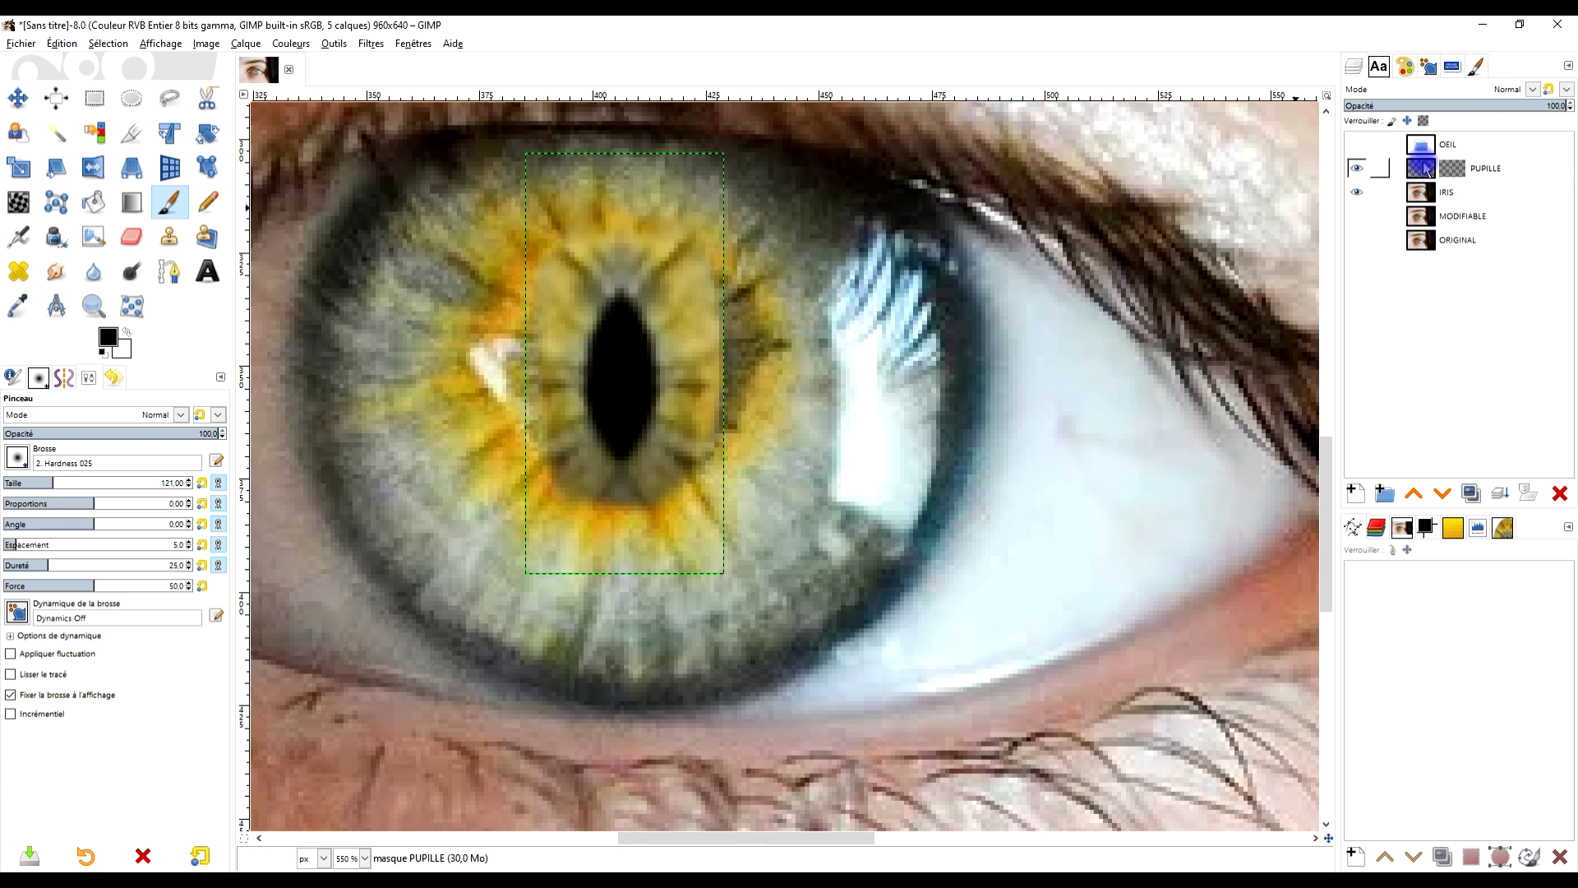
Apply the PUPILLE layer's mask, expand the layer to the image dimensions, and make the IRIS layer active
{"action": "right_click", "coordinate": [1451, 173]}
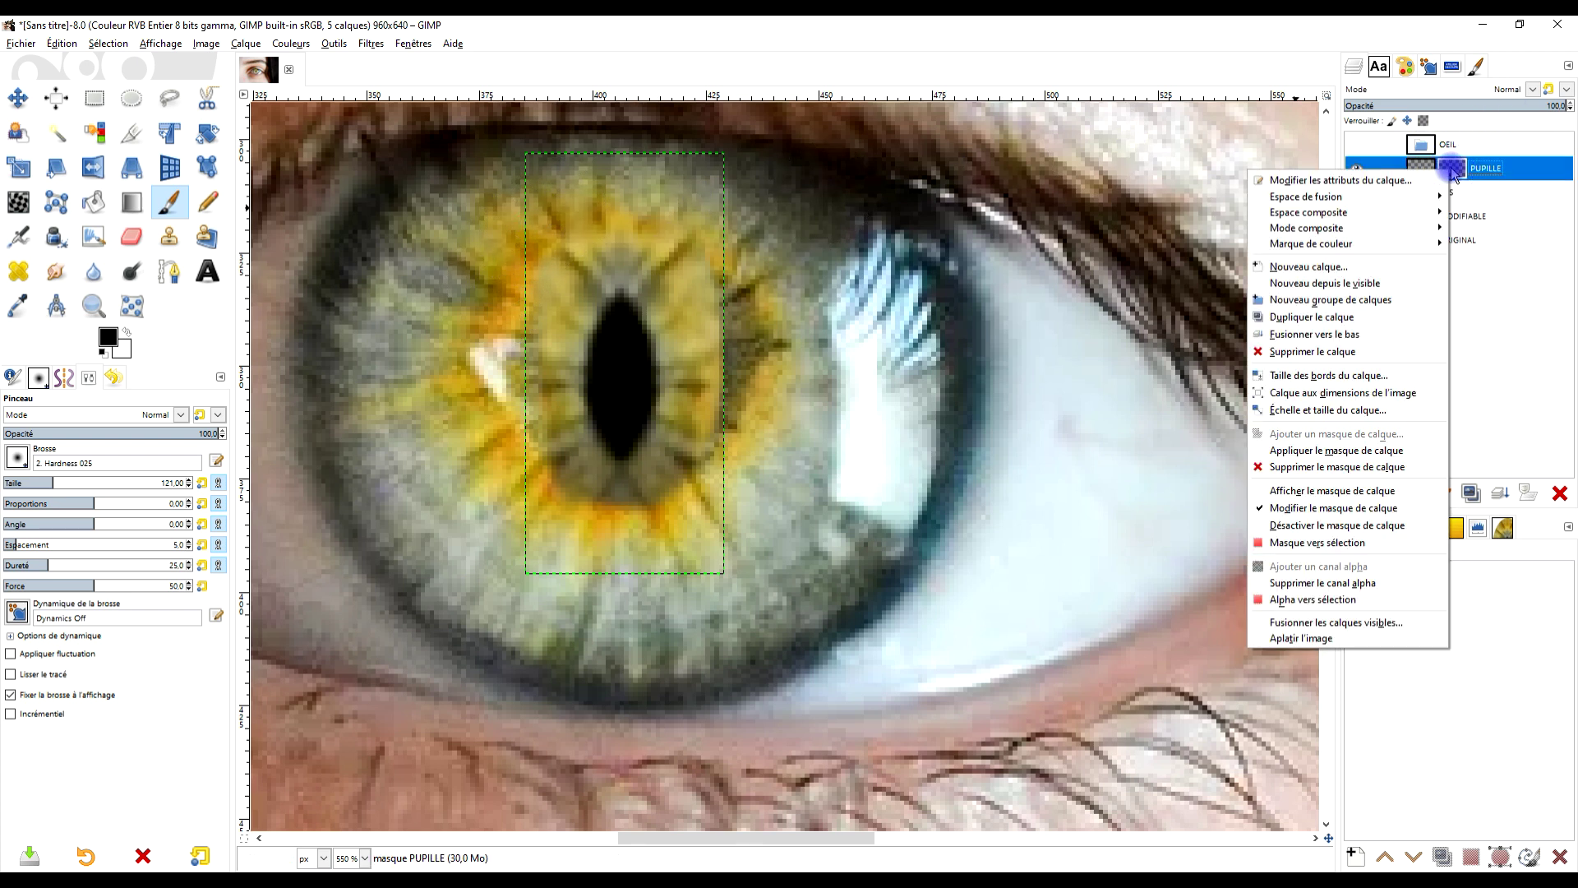
{"action": "left_click", "coordinate": [1394, 452]}
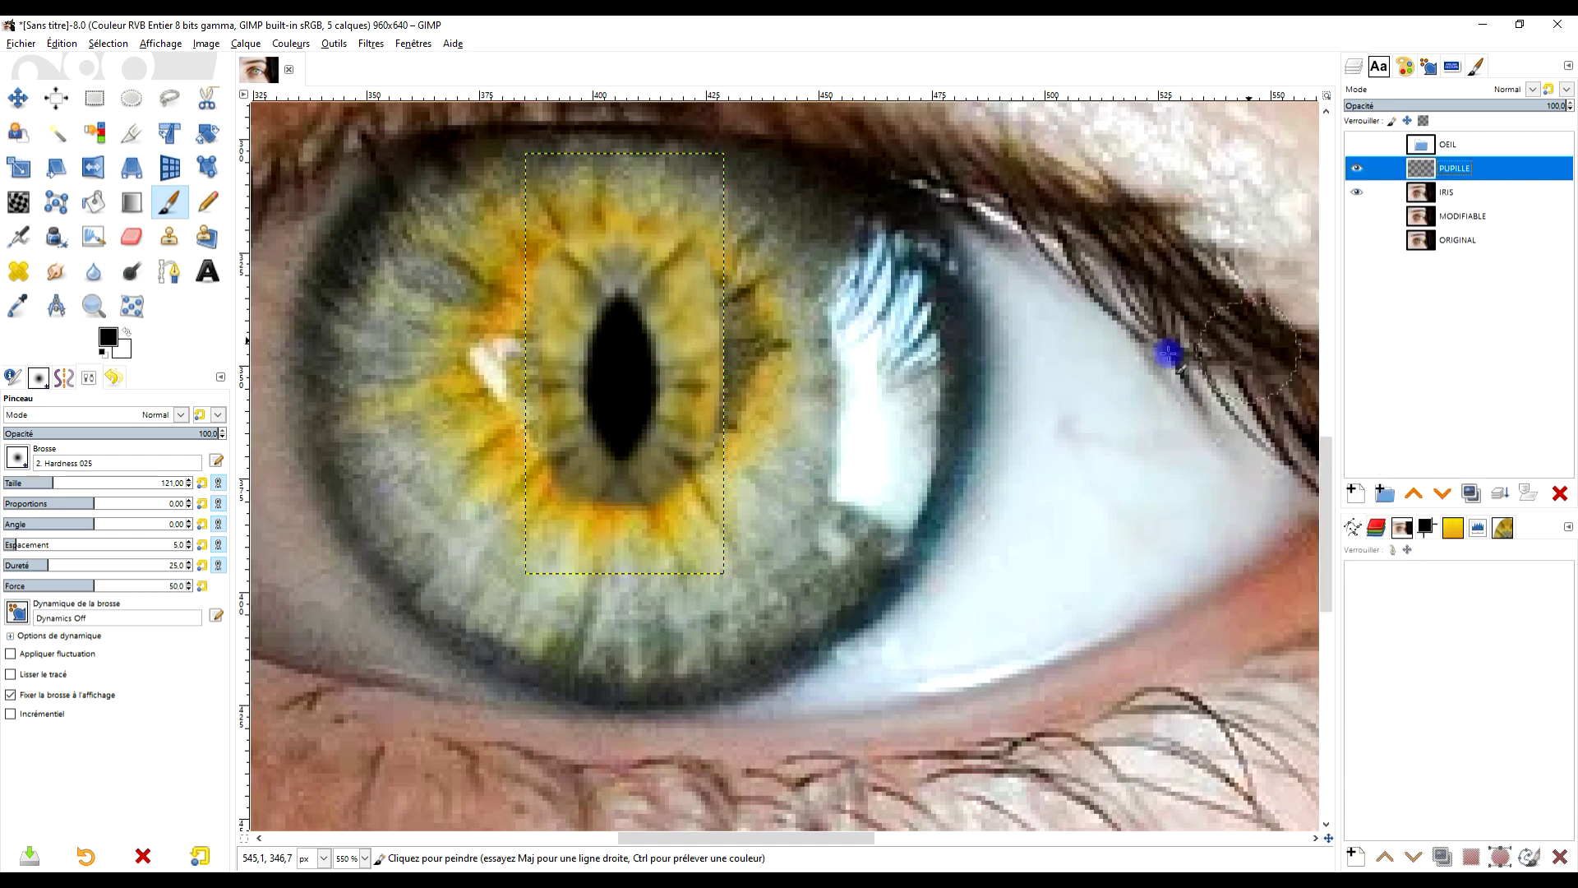
{"action": "right_click", "coordinate": [1424, 169]}
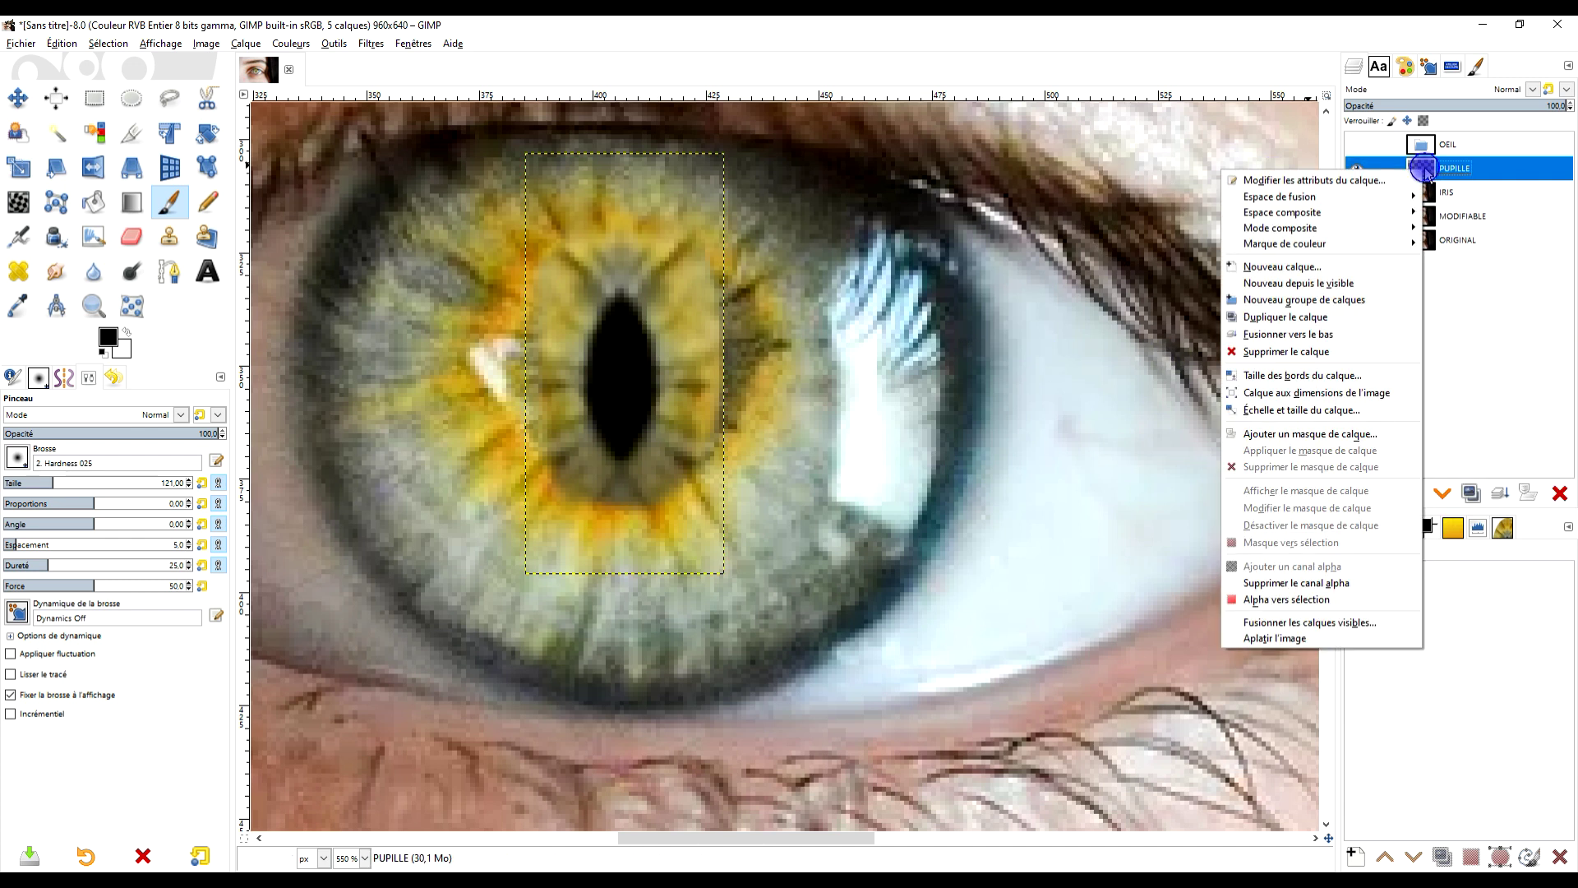
{"action": "left_click", "coordinate": [1361, 397]}
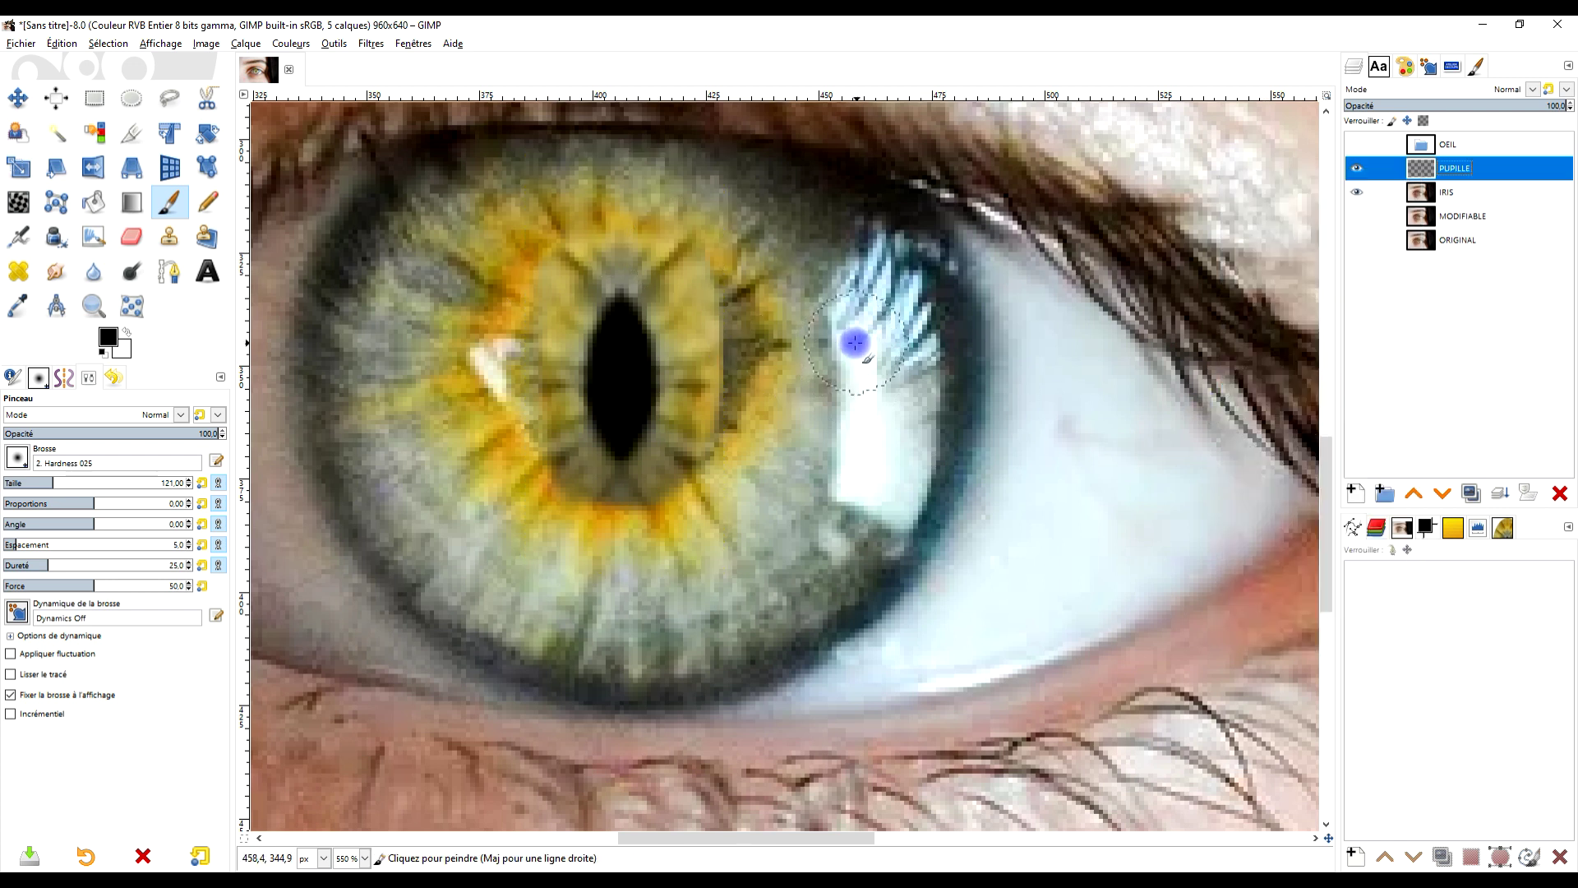
{"action": "left_click", "coordinate": [1426, 200]}
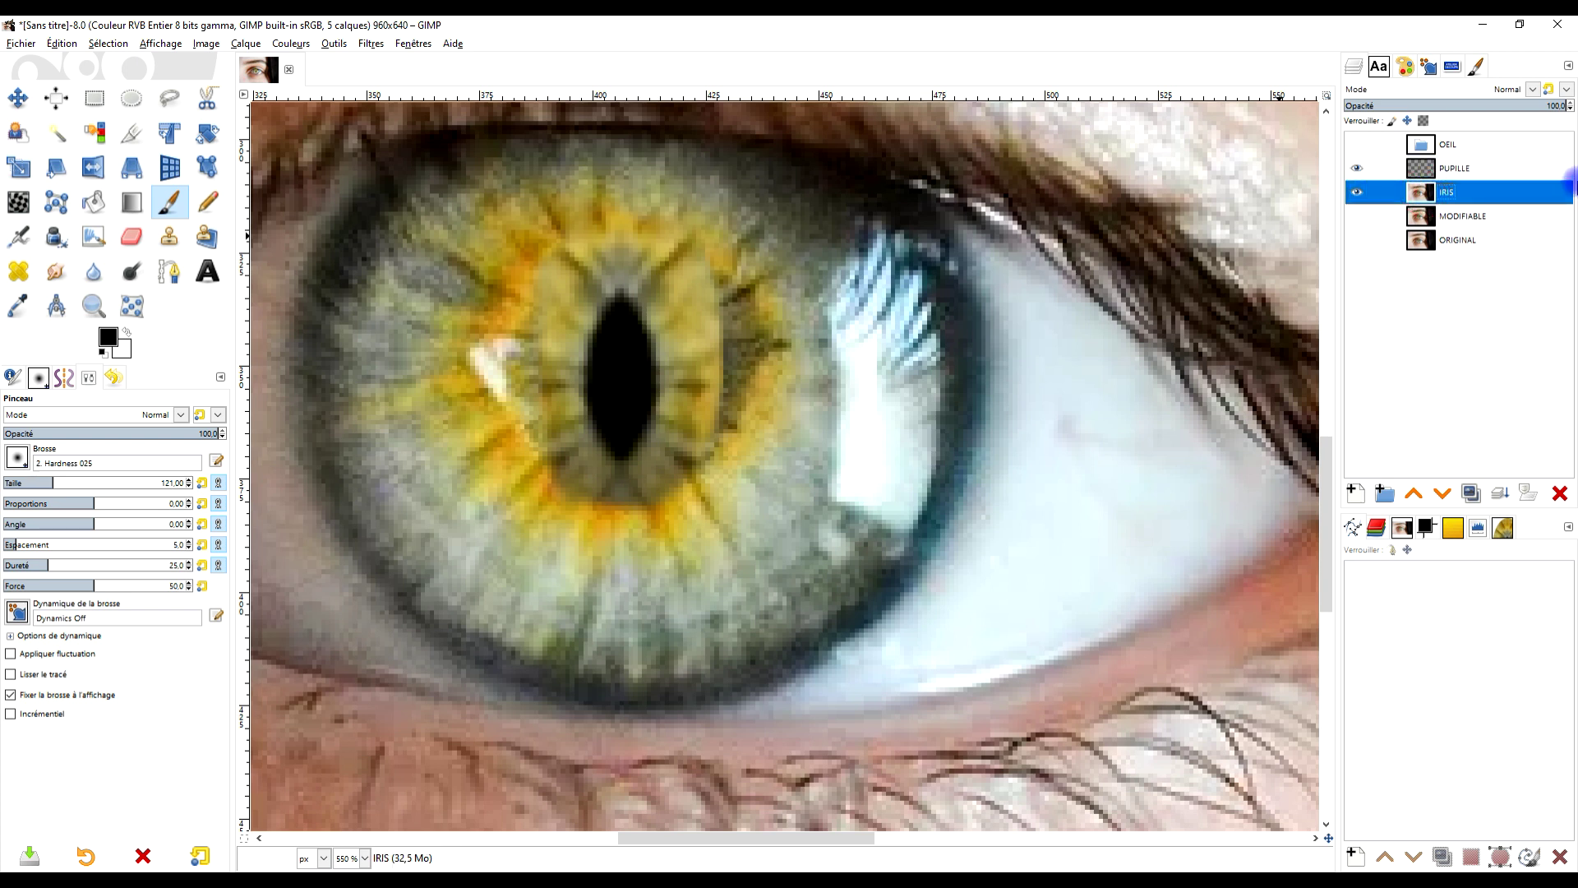
Draw a circular elliptical selection about 145 px wide around the whole iris, expanding it from the pupil's centre
{"action": "left_click", "coordinate": [129, 100]}
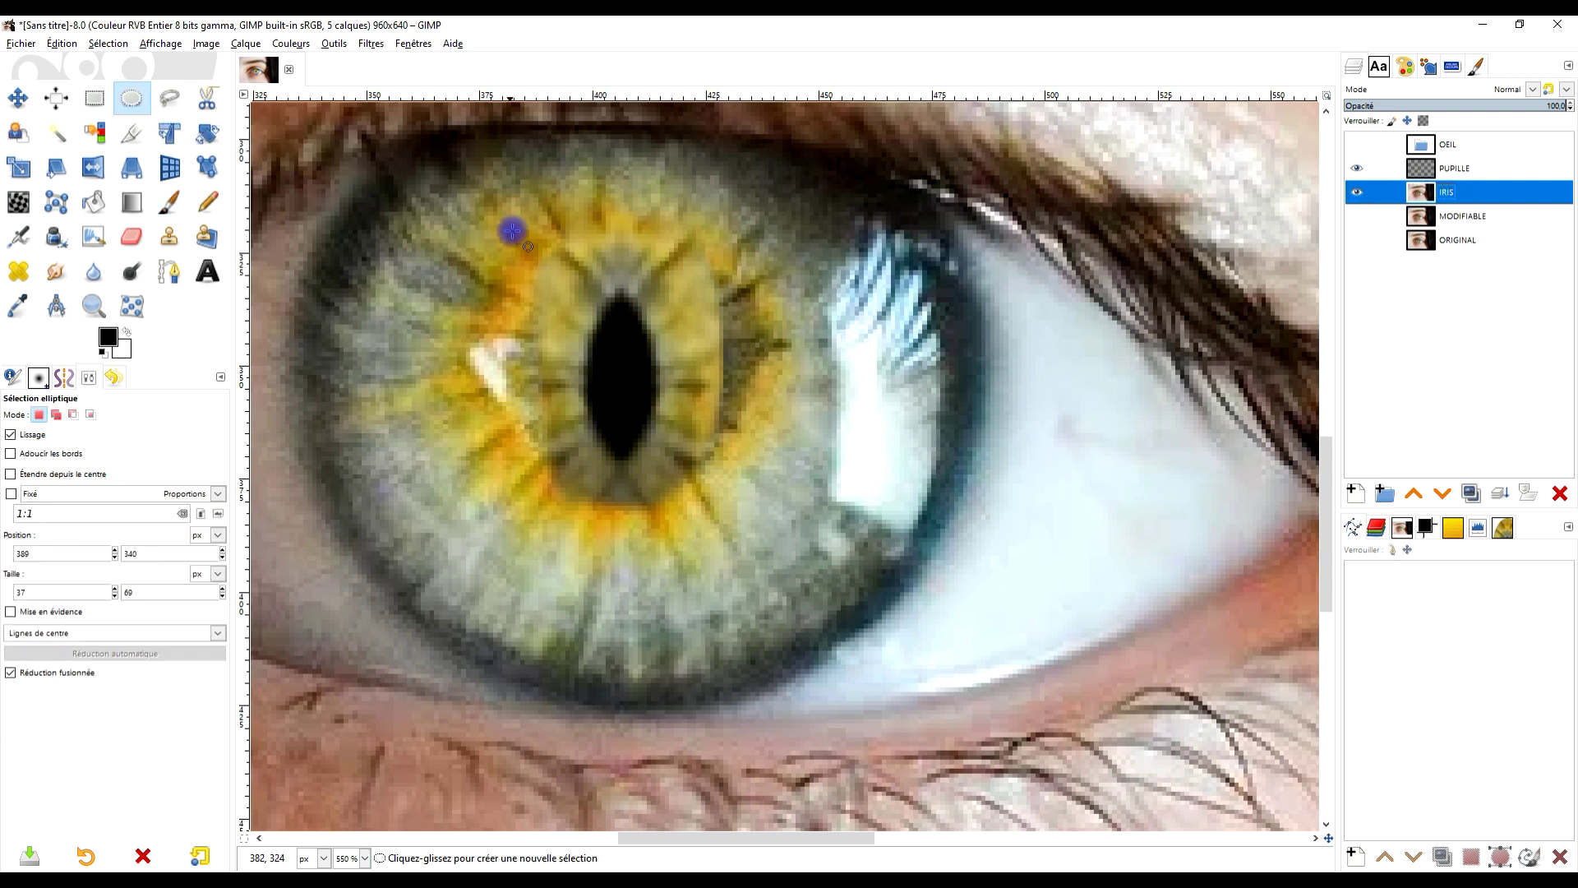
{"action": "left_click", "coordinate": [31, 475]}
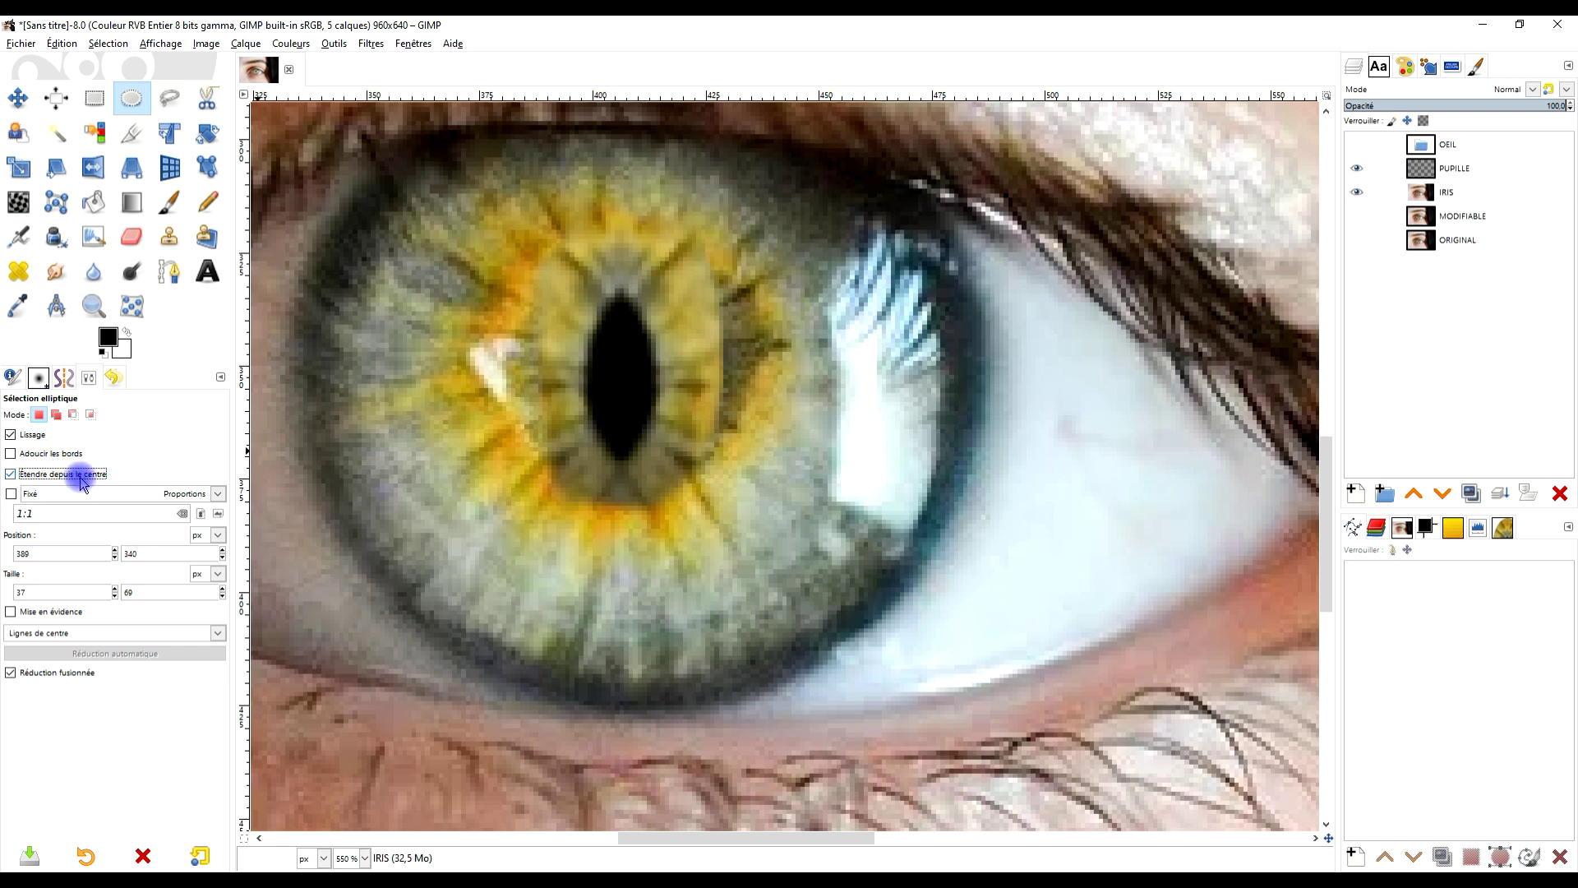
{"action": "left_click_drag", "start_coordinate": [637, 374], "coordinate": [964, 699]}
{"action": "scroll", "coordinate": [996, 436], "scroll_direction": "down", "scroll_amount": 4}
{"action": "scroll", "coordinate": [996, 431], "scroll_direction": "up", "scroll_amount": 3}
{"action": "scroll", "coordinate": [1039, 397], "scroll_direction": "up", "scroll_amount": 1}
{"action": "scroll", "coordinate": [1039, 398], "scroll_direction": "right", "scroll_amount": 1}
Subtract the upper eyelid and lash area from the iris selection with a freehand outline following the lid edge
{"action": "left_click", "coordinate": [169, 98]}
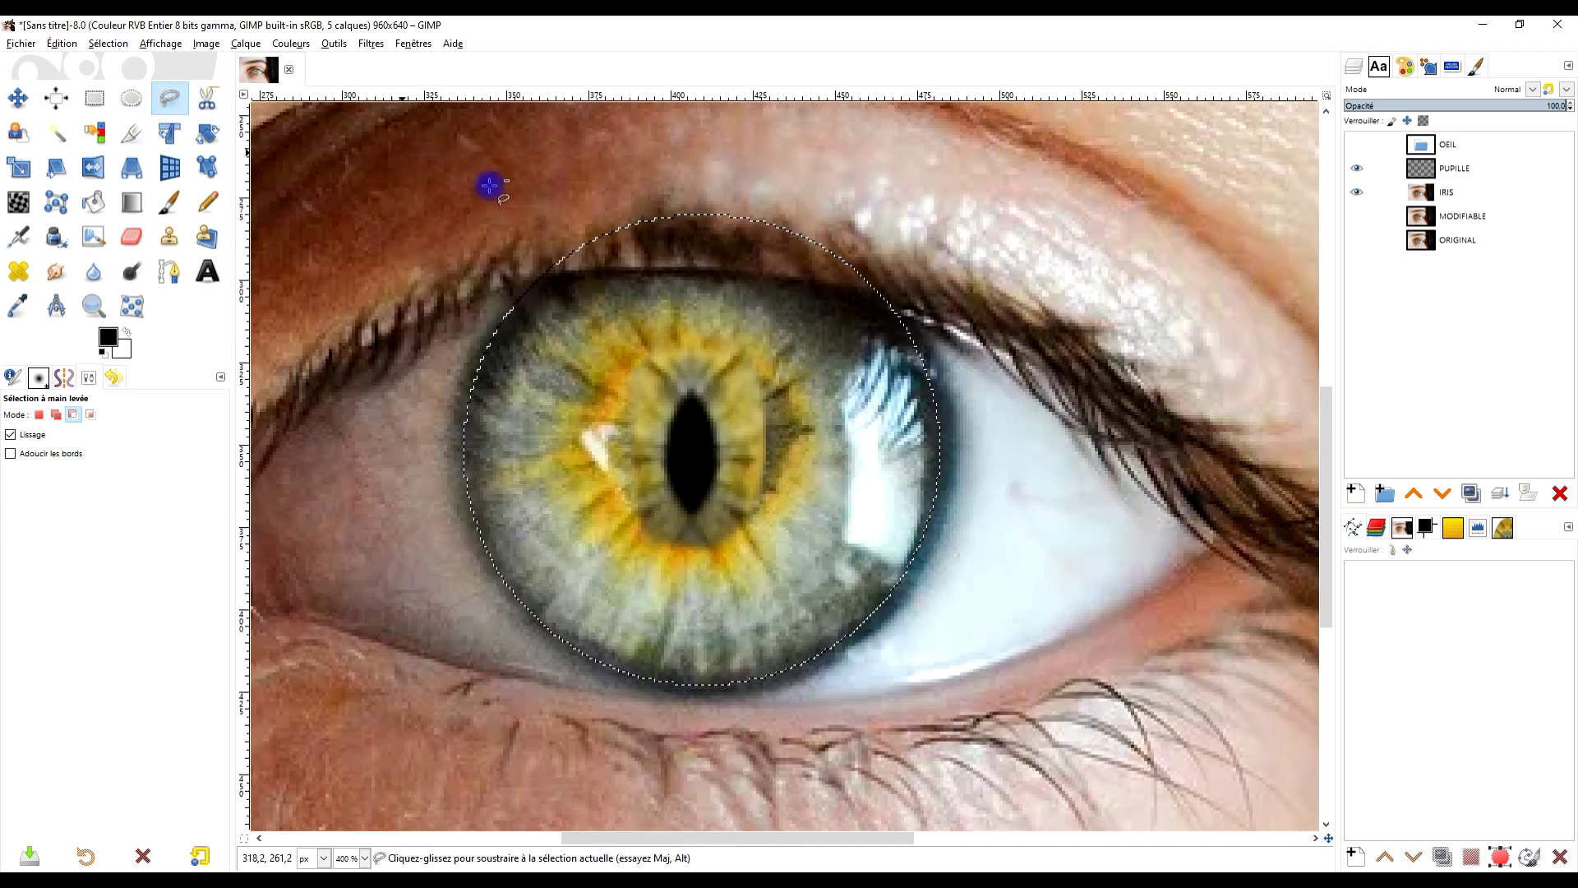
{"action": "left_click", "coordinate": [73, 415]}
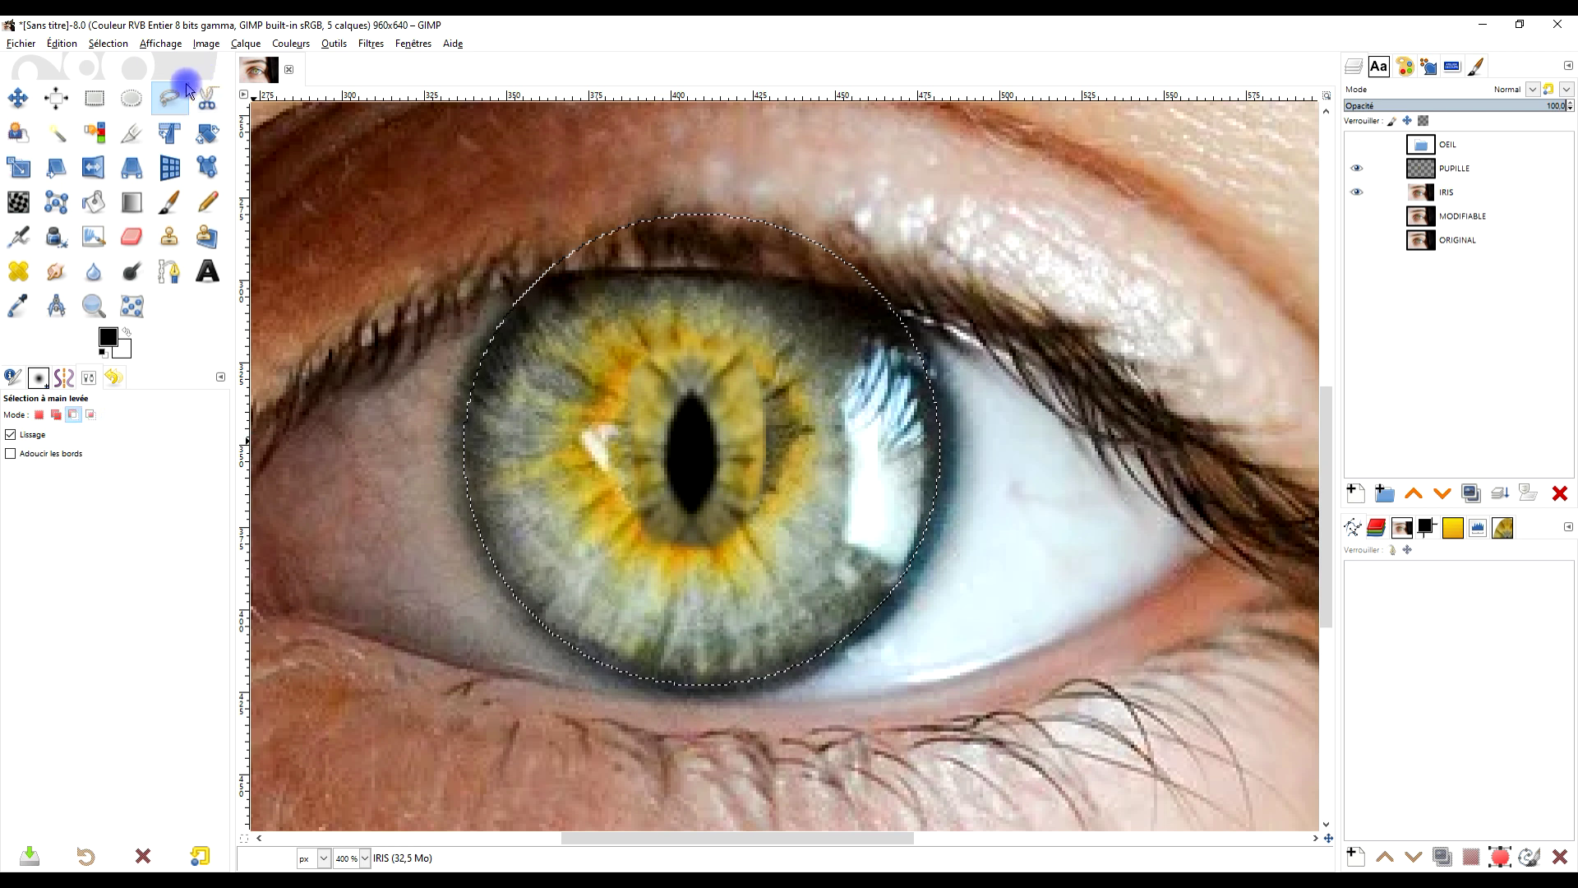
{"action": "left_click", "coordinate": [88, 415]}
{"action": "left_click_drag", "start_coordinate": [534, 277], "coordinate": [570, 271]}
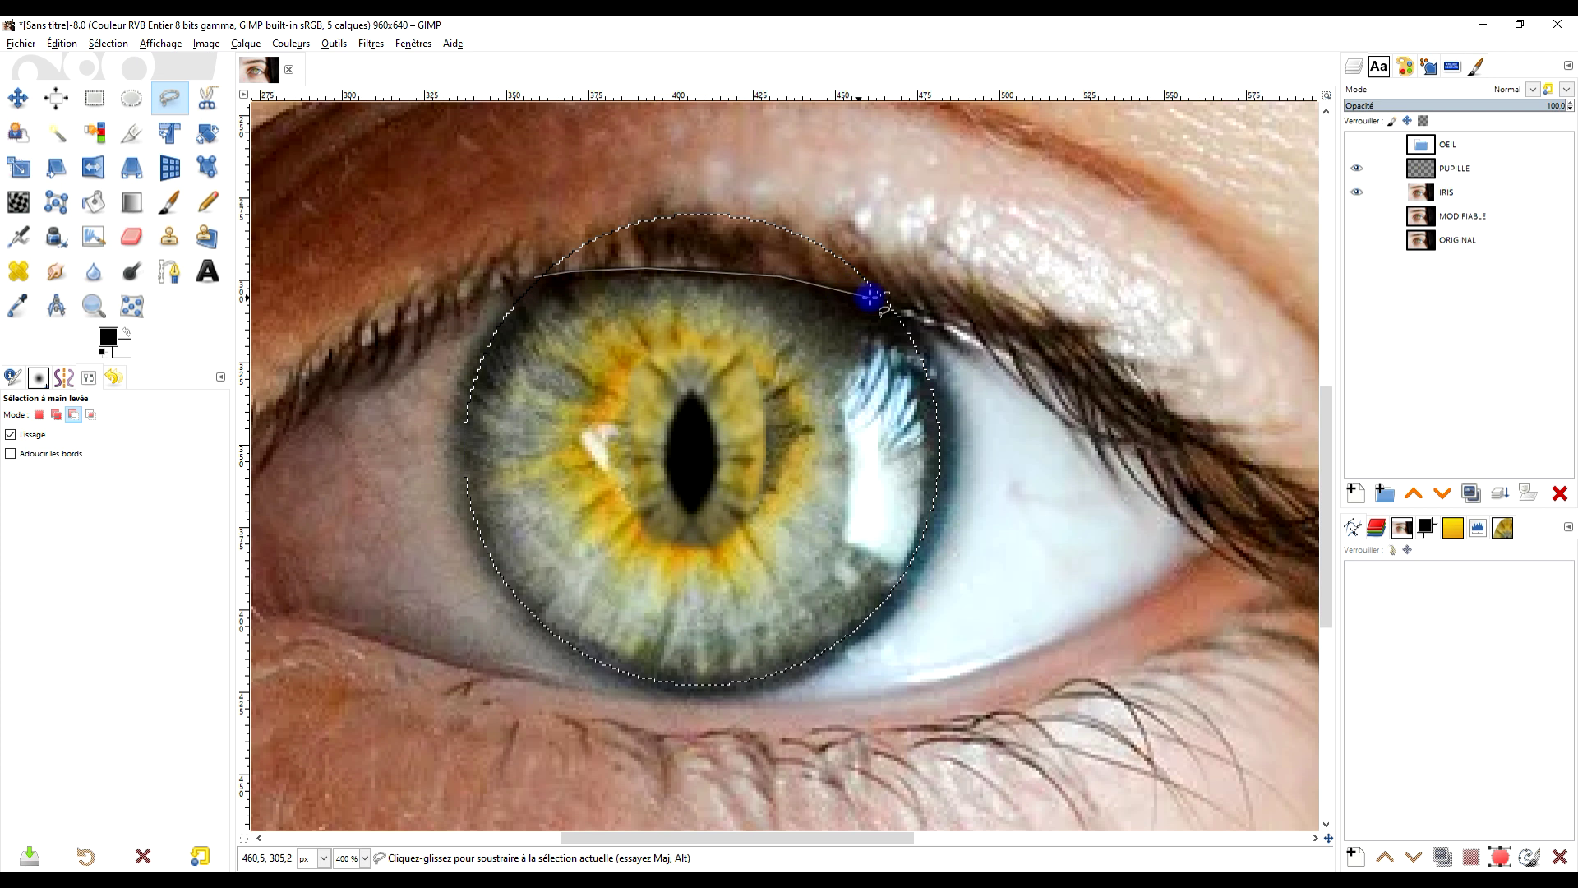
{"action": "left_click", "coordinate": [918, 285]}
{"action": "left_click", "coordinate": [814, 179]}
{"action": "left_click", "coordinate": [690, 151]}
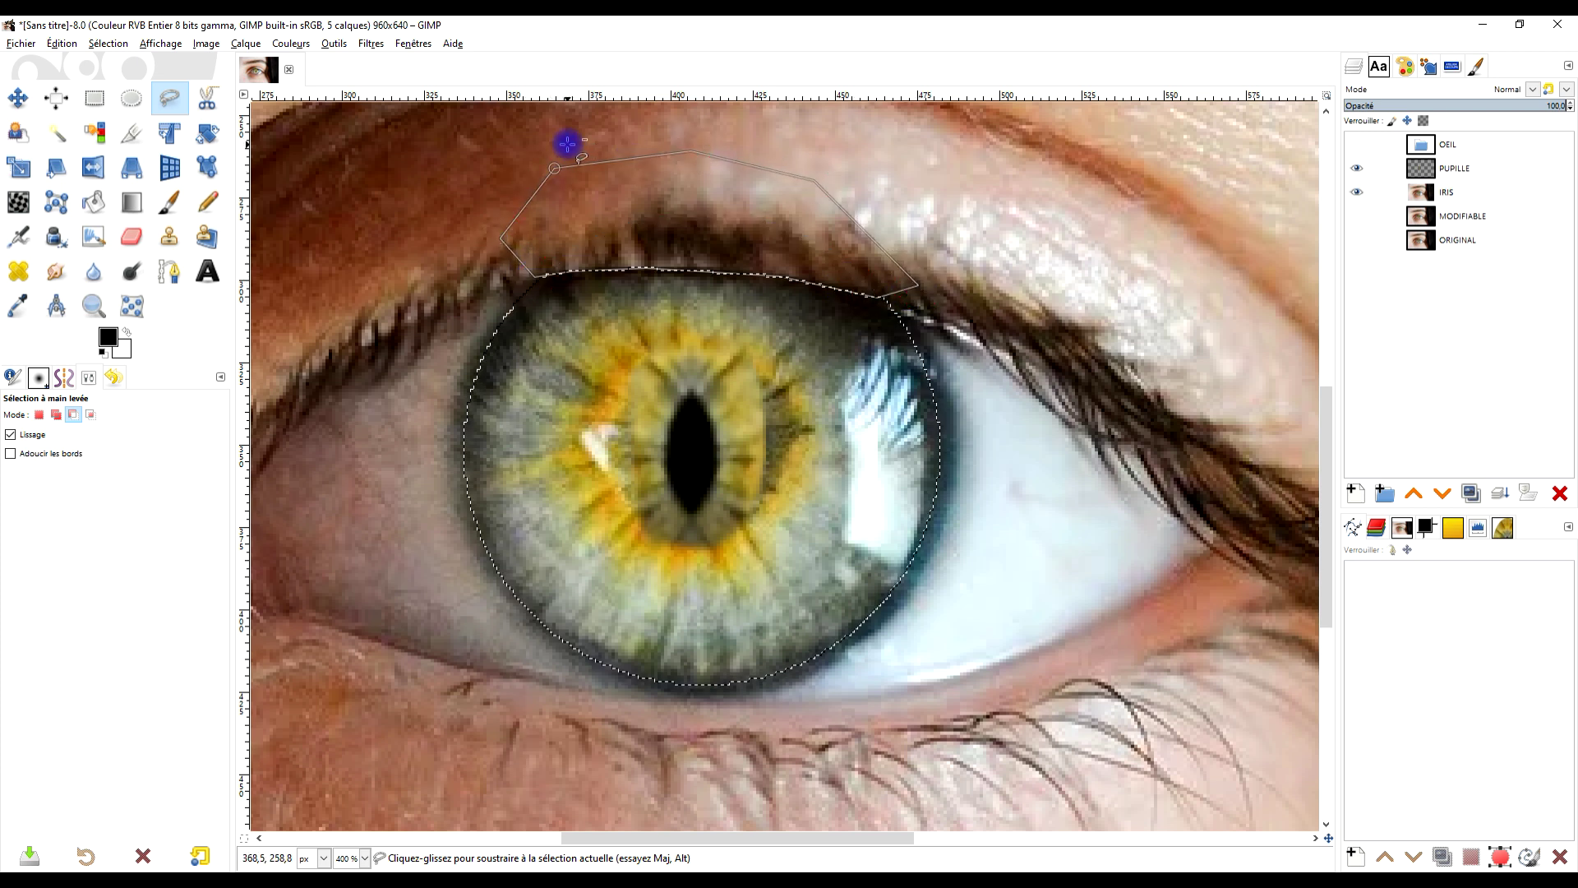
{"action": "key", "text": "Return"}
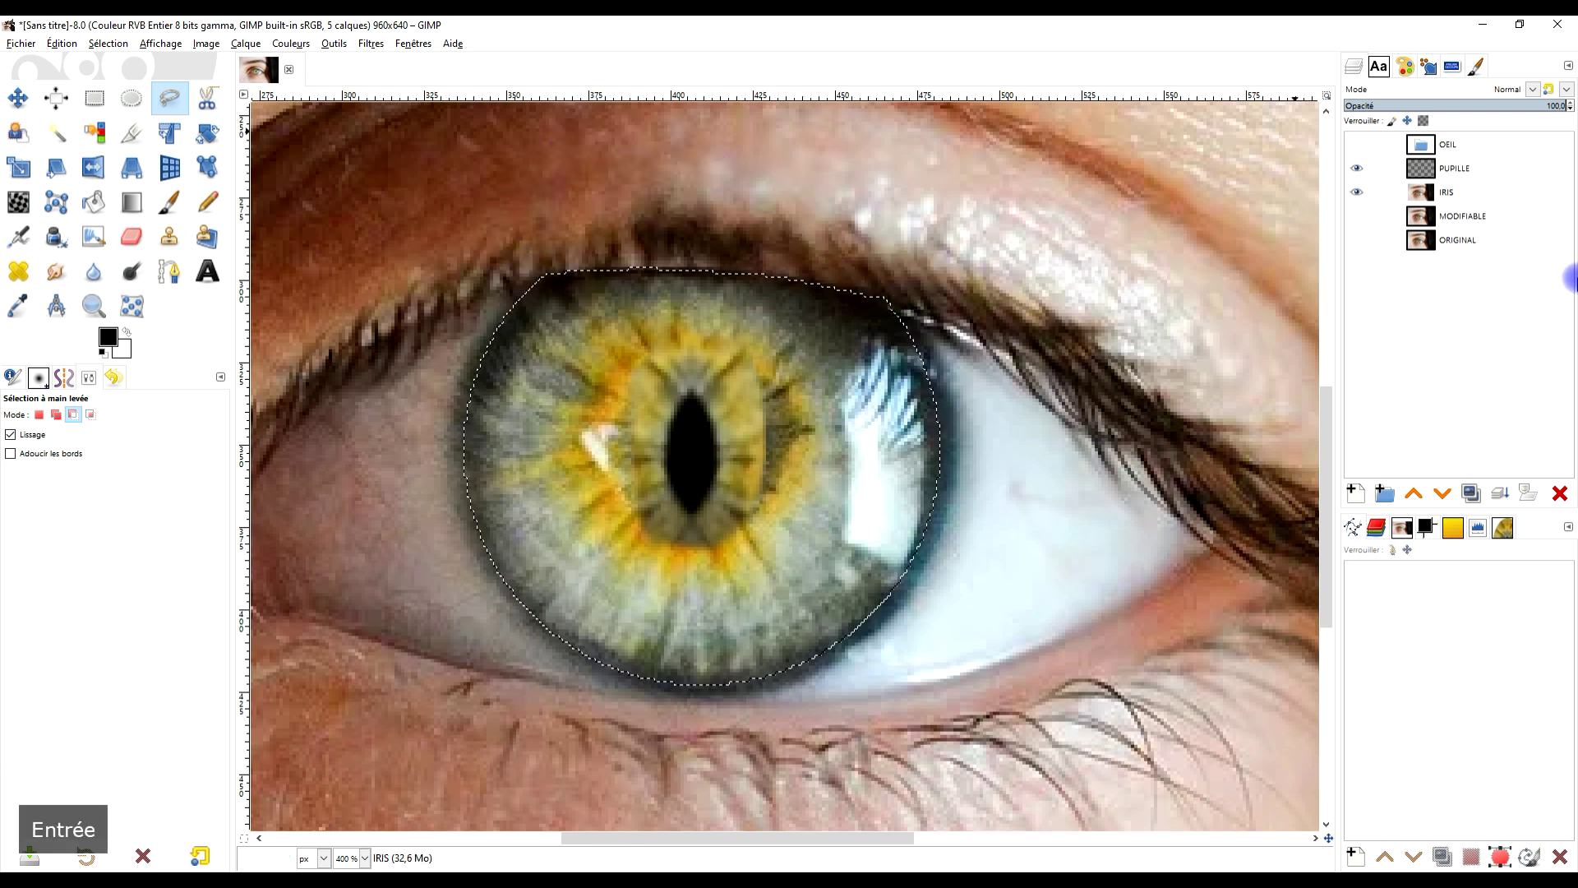
Add a layer mask to the IRIS layer, initialised from the current selection
{"action": "right_click", "coordinate": [1428, 198]}
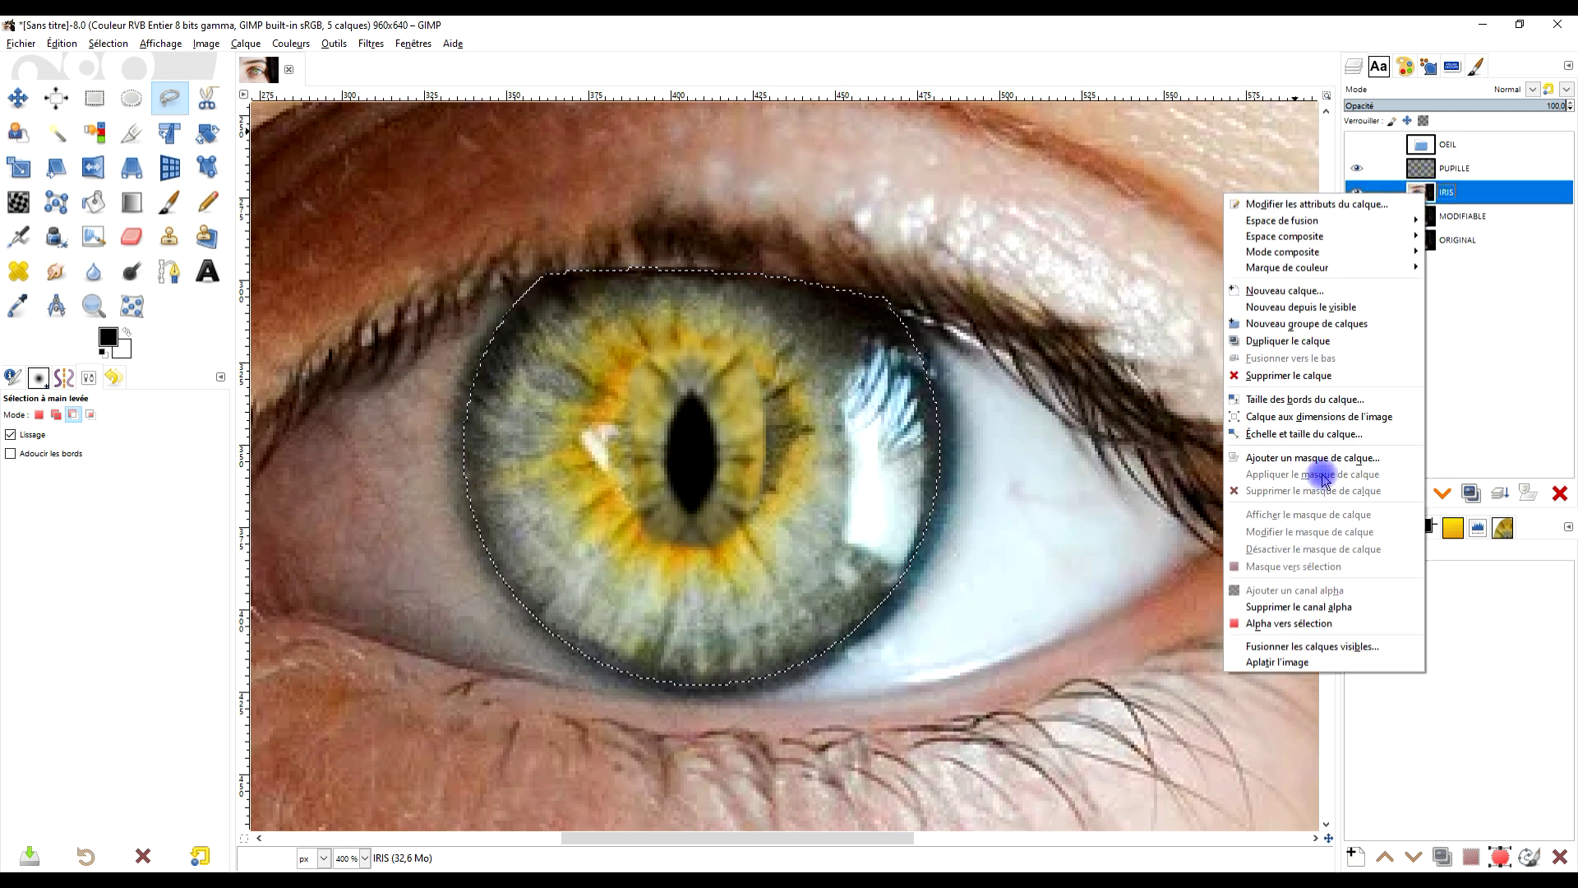
{"action": "left_click", "coordinate": [1346, 457]}
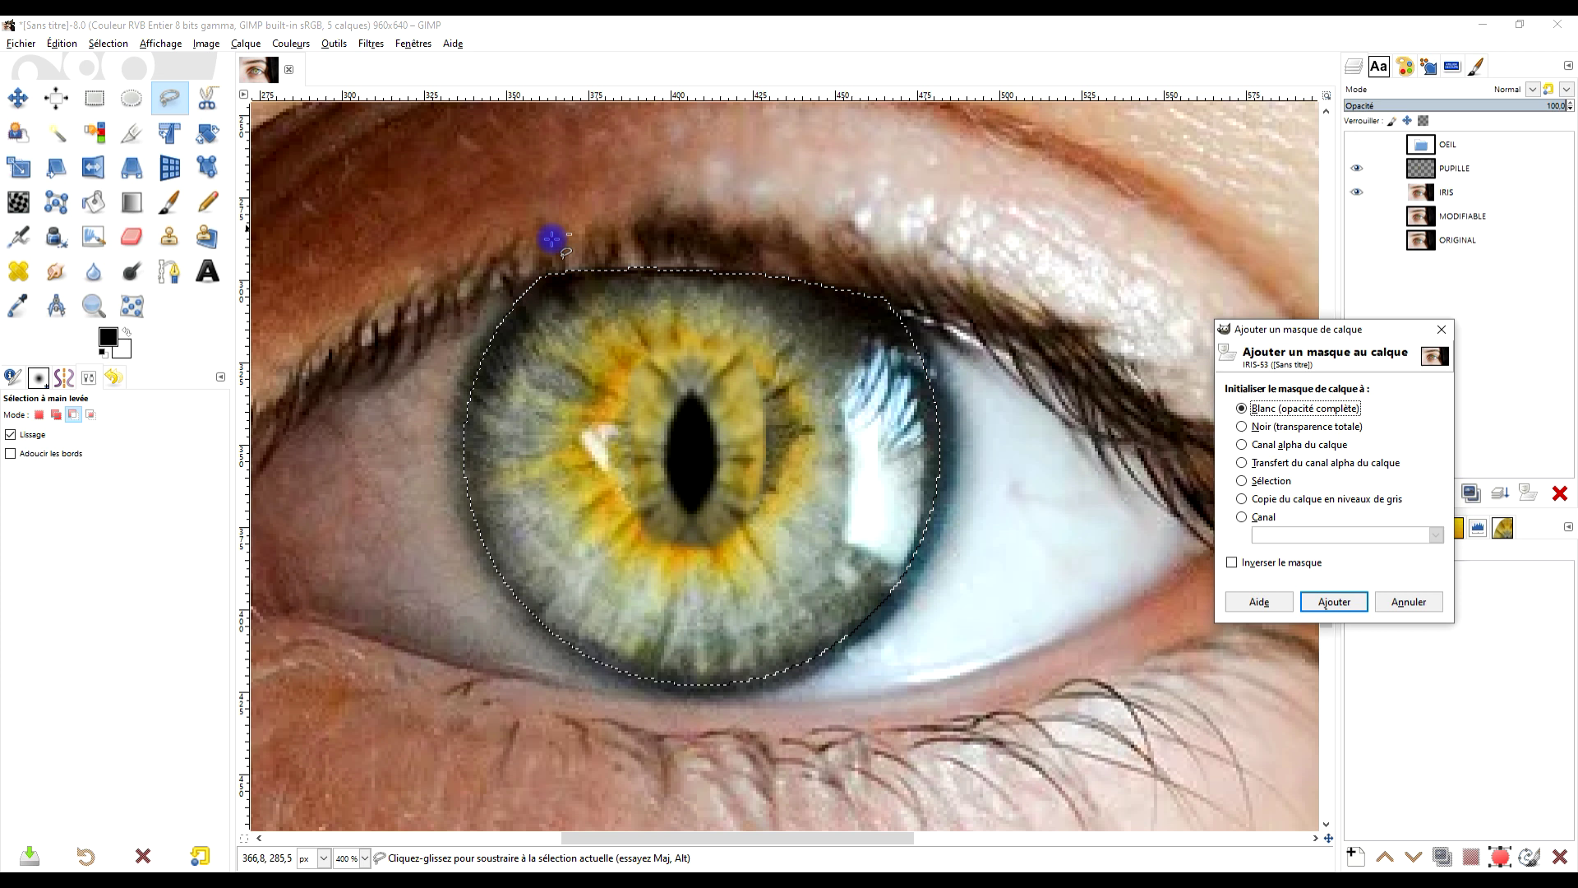
{"action": "left_click", "coordinate": [1242, 482]}
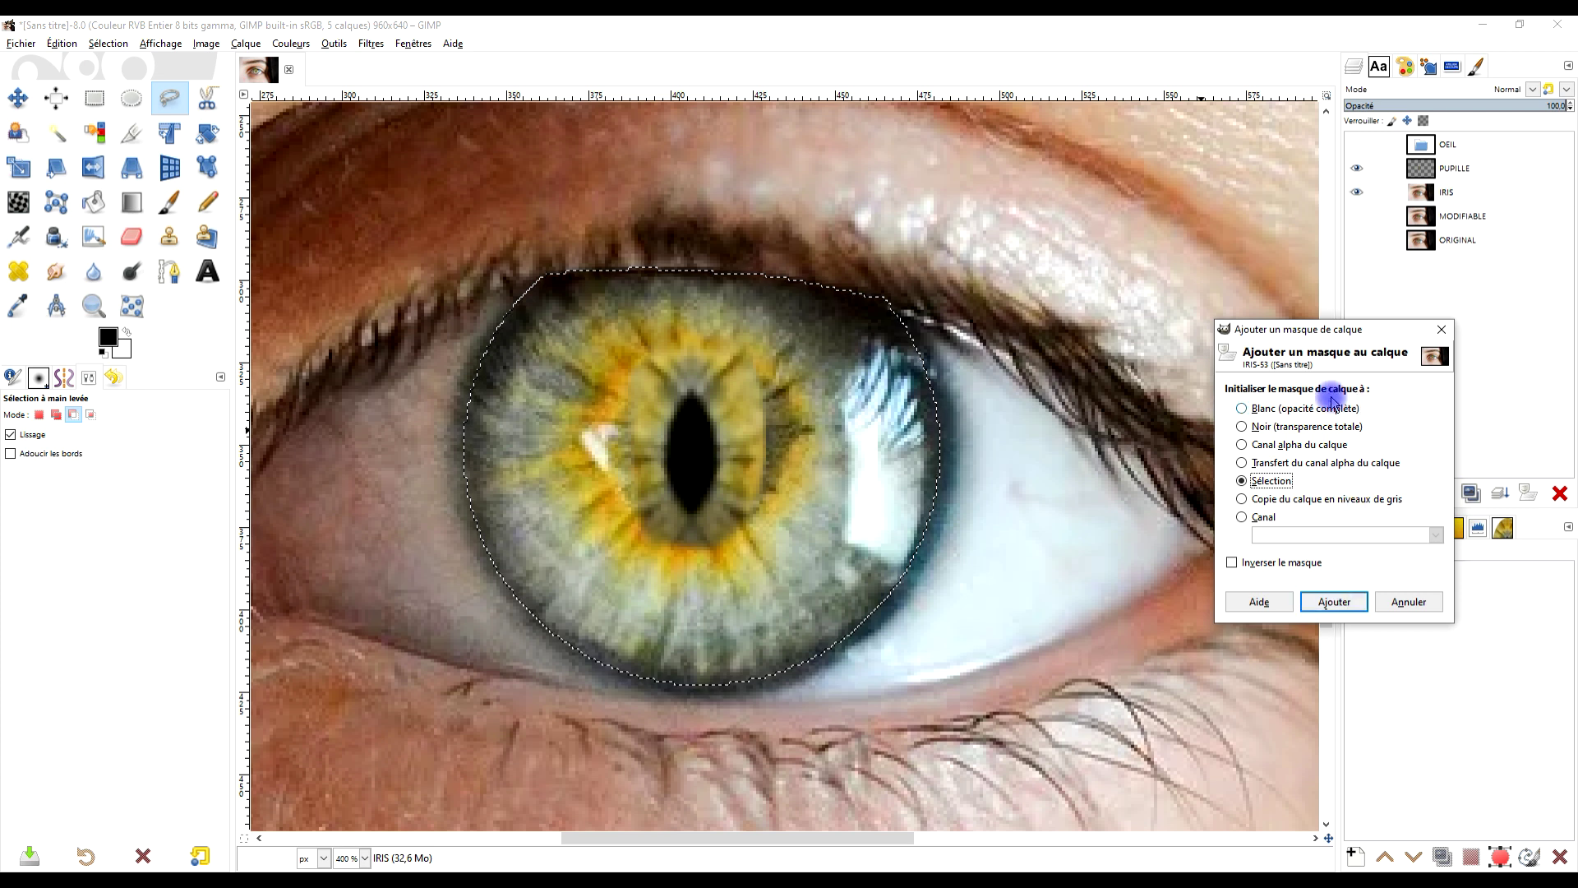
{"action": "left_click", "coordinate": [1334, 602]}
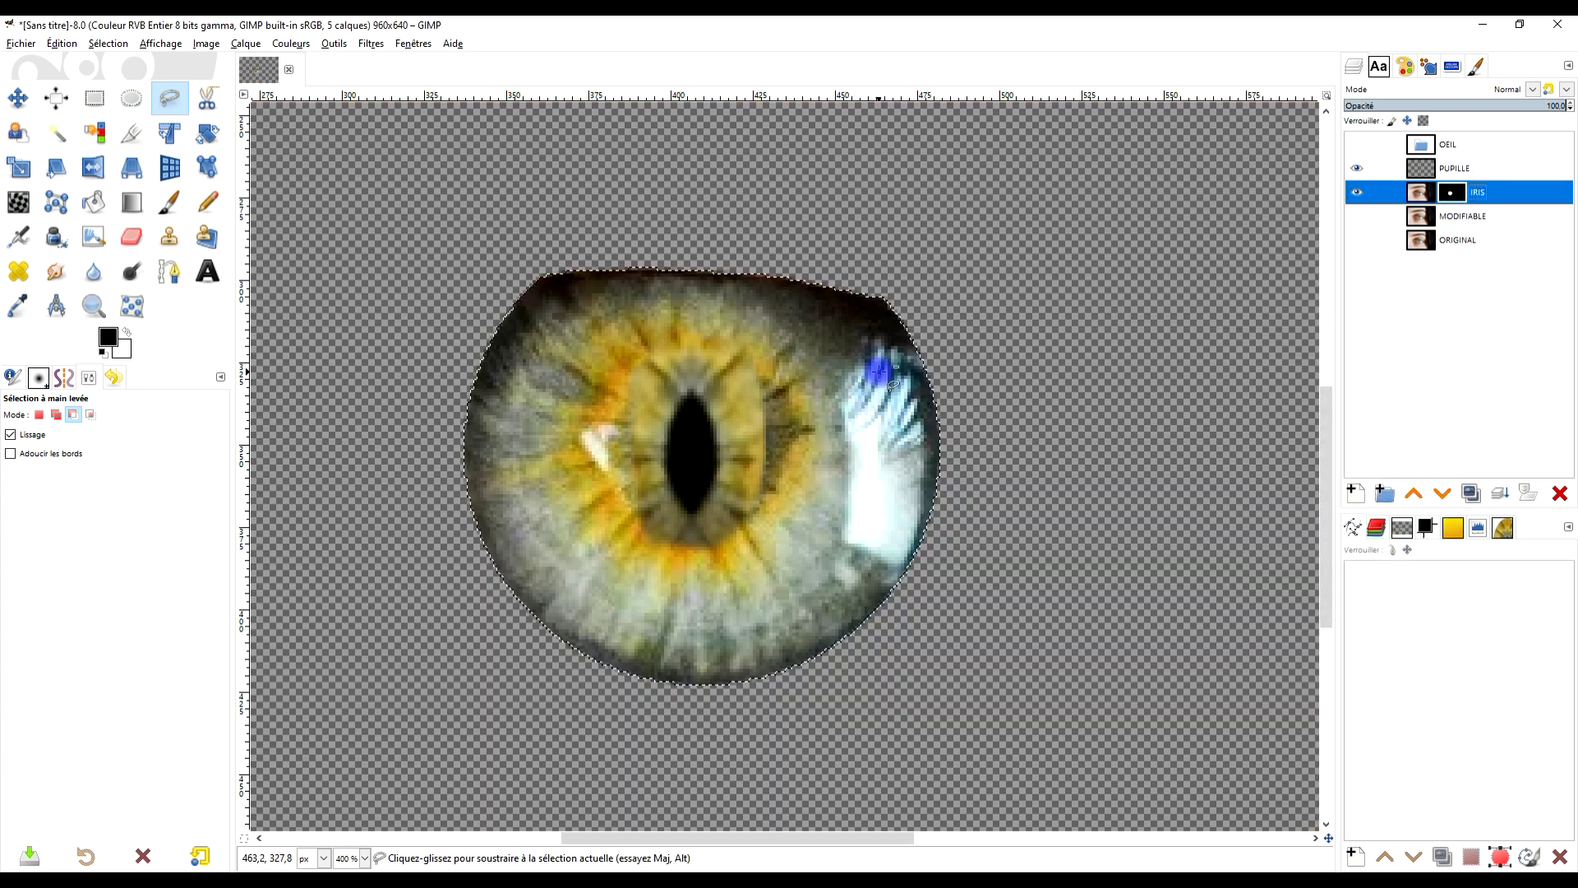
{"action": "scroll", "coordinate": [788, 437], "scroll_direction": "up", "scroll_amount": 2}
{"action": "scroll", "coordinate": [773, 441], "scroll_direction": "down", "scroll_amount": 1}
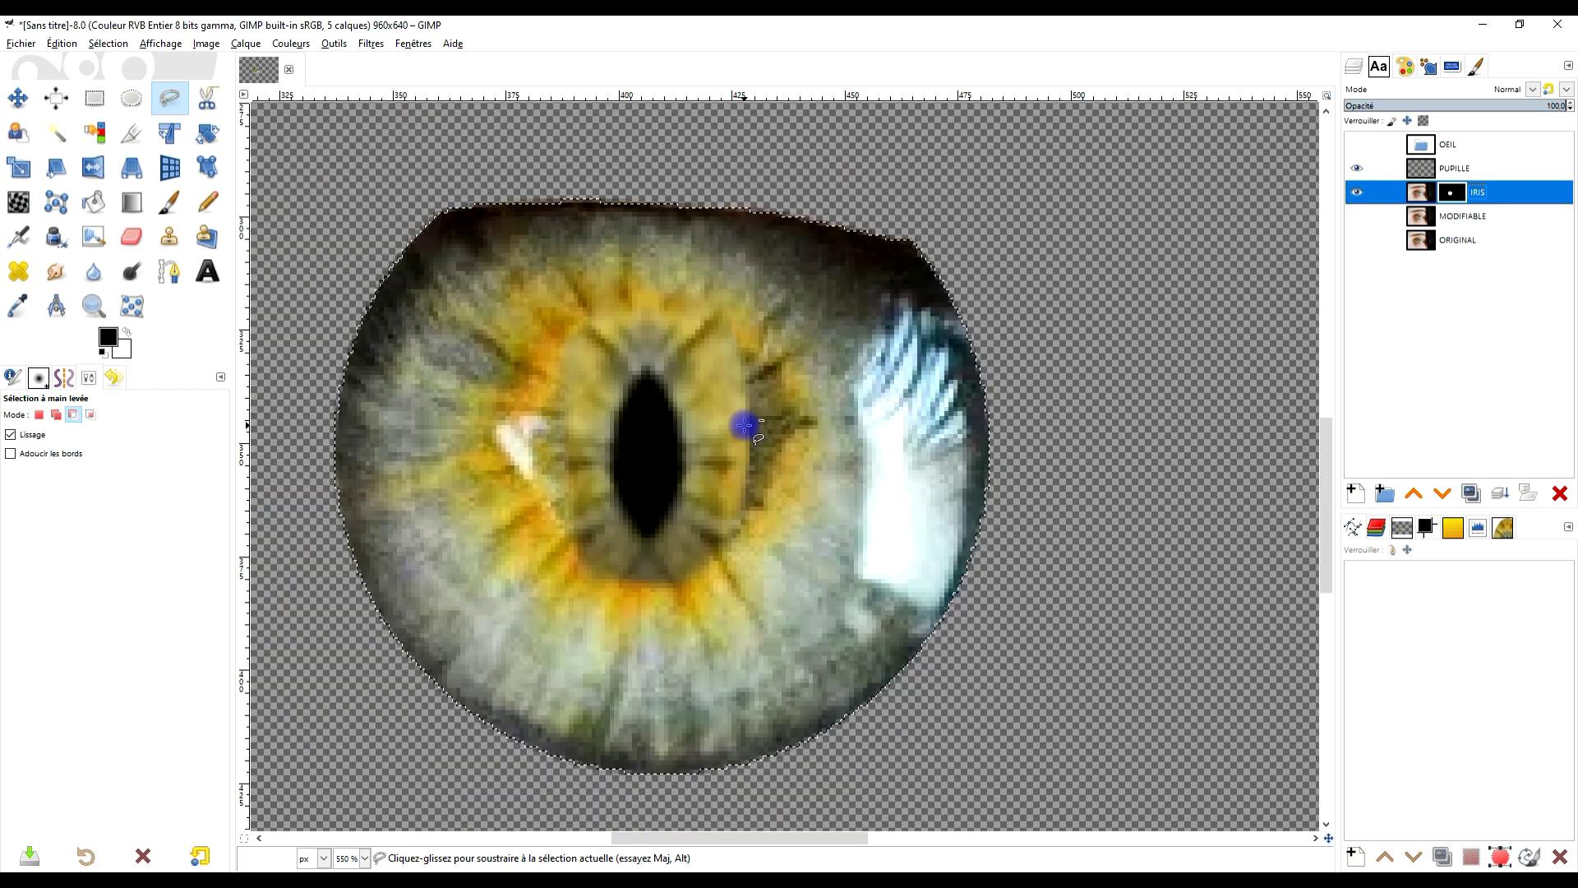
Target the IRIS layer's image instead of its mask with the Clone tool and hide the PUPILLE layer
{"action": "left_click", "coordinate": [1424, 195]}
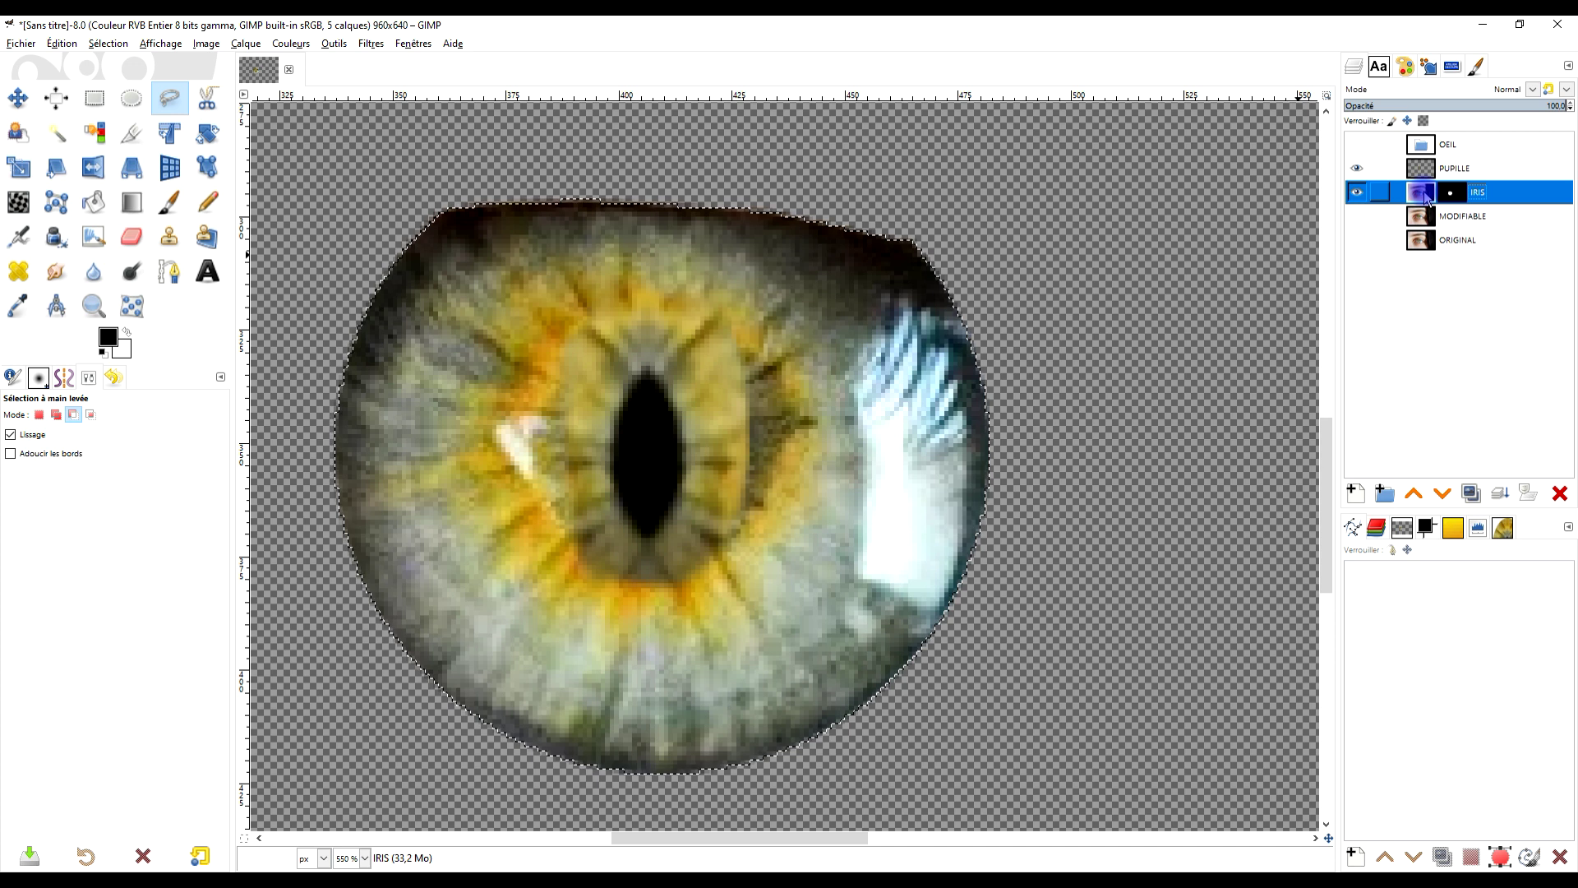
{"action": "left_click", "coordinate": [171, 238]}
{"action": "scroll", "coordinate": [723, 491], "scroll_direction": "up", "scroll_amount": 1}
{"action": "scroll", "coordinate": [723, 492], "scroll_direction": "up", "scroll_amount": 1}
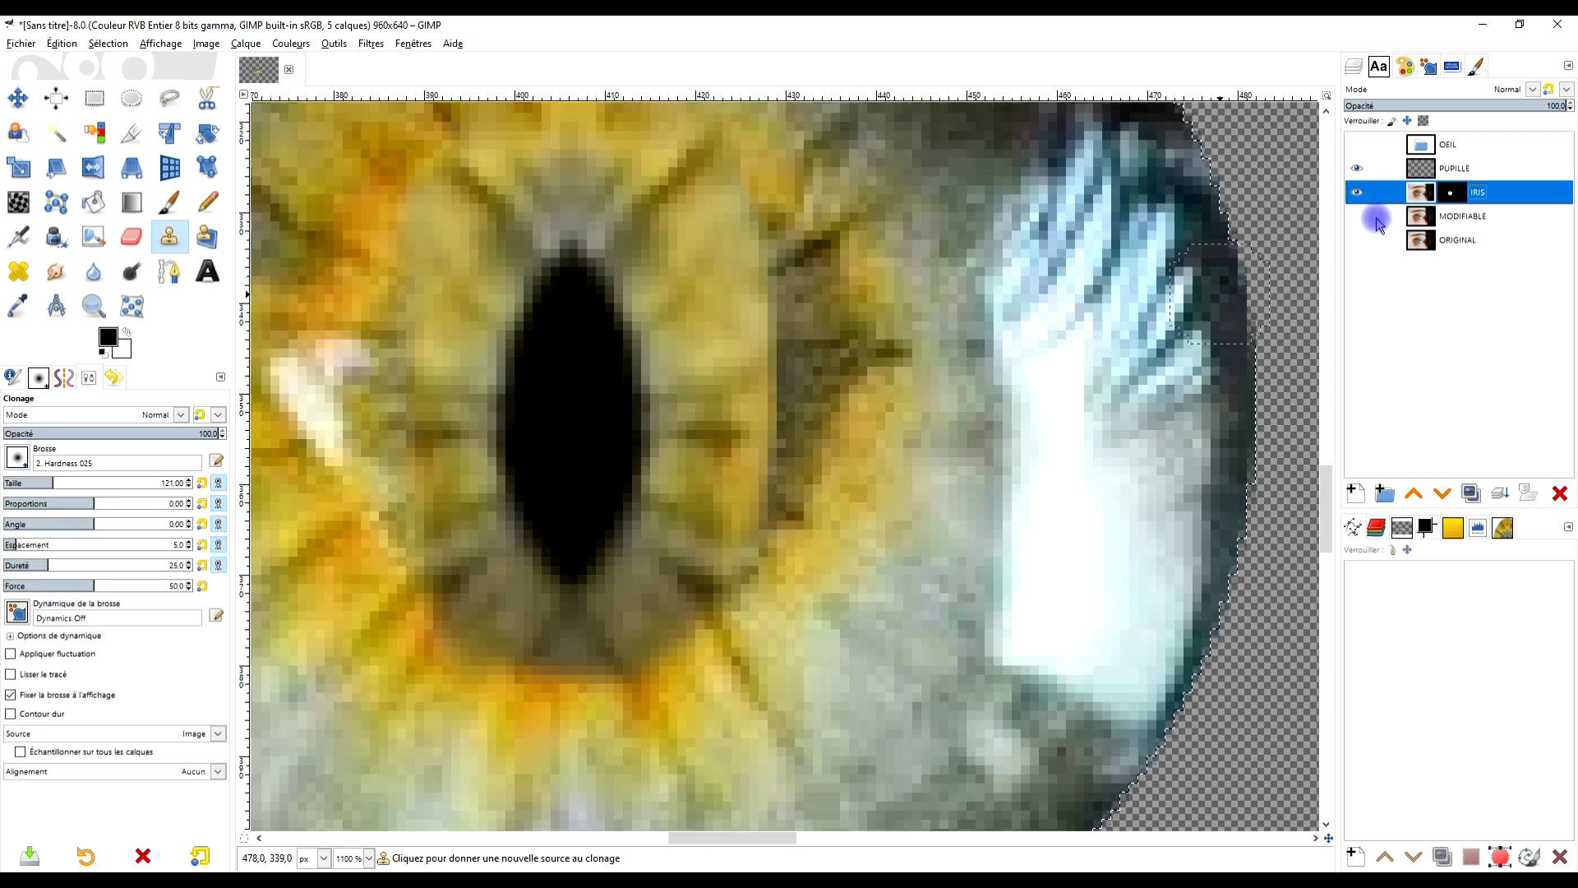
{"action": "left_click", "coordinate": [1356, 167]}
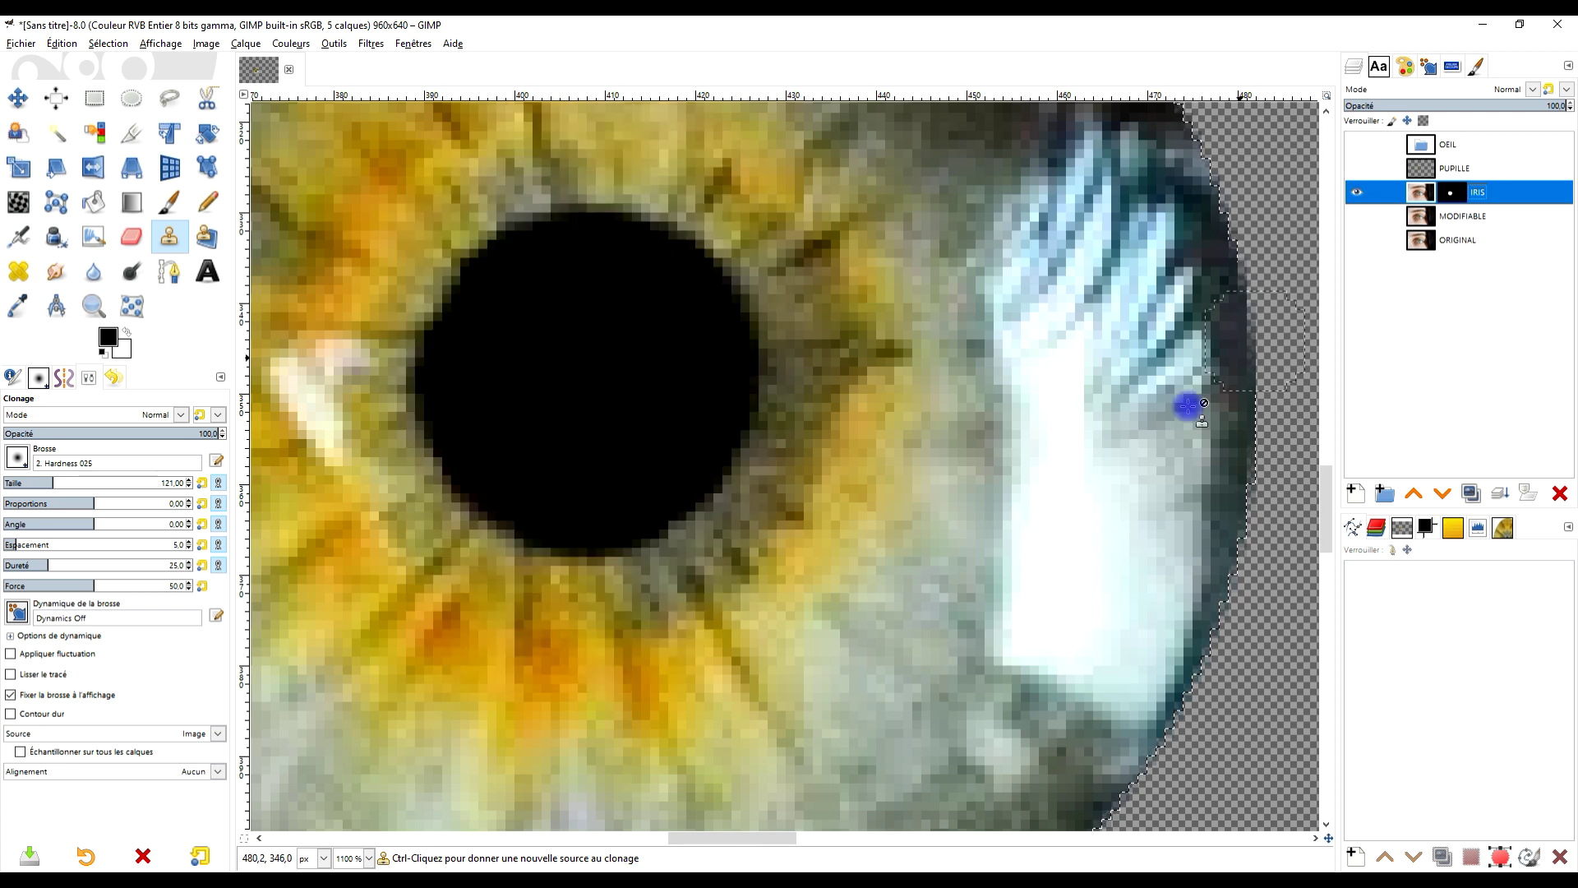
{"action": "scroll", "coordinate": [707, 589], "scroll_direction": "down", "scroll_amount": 1}
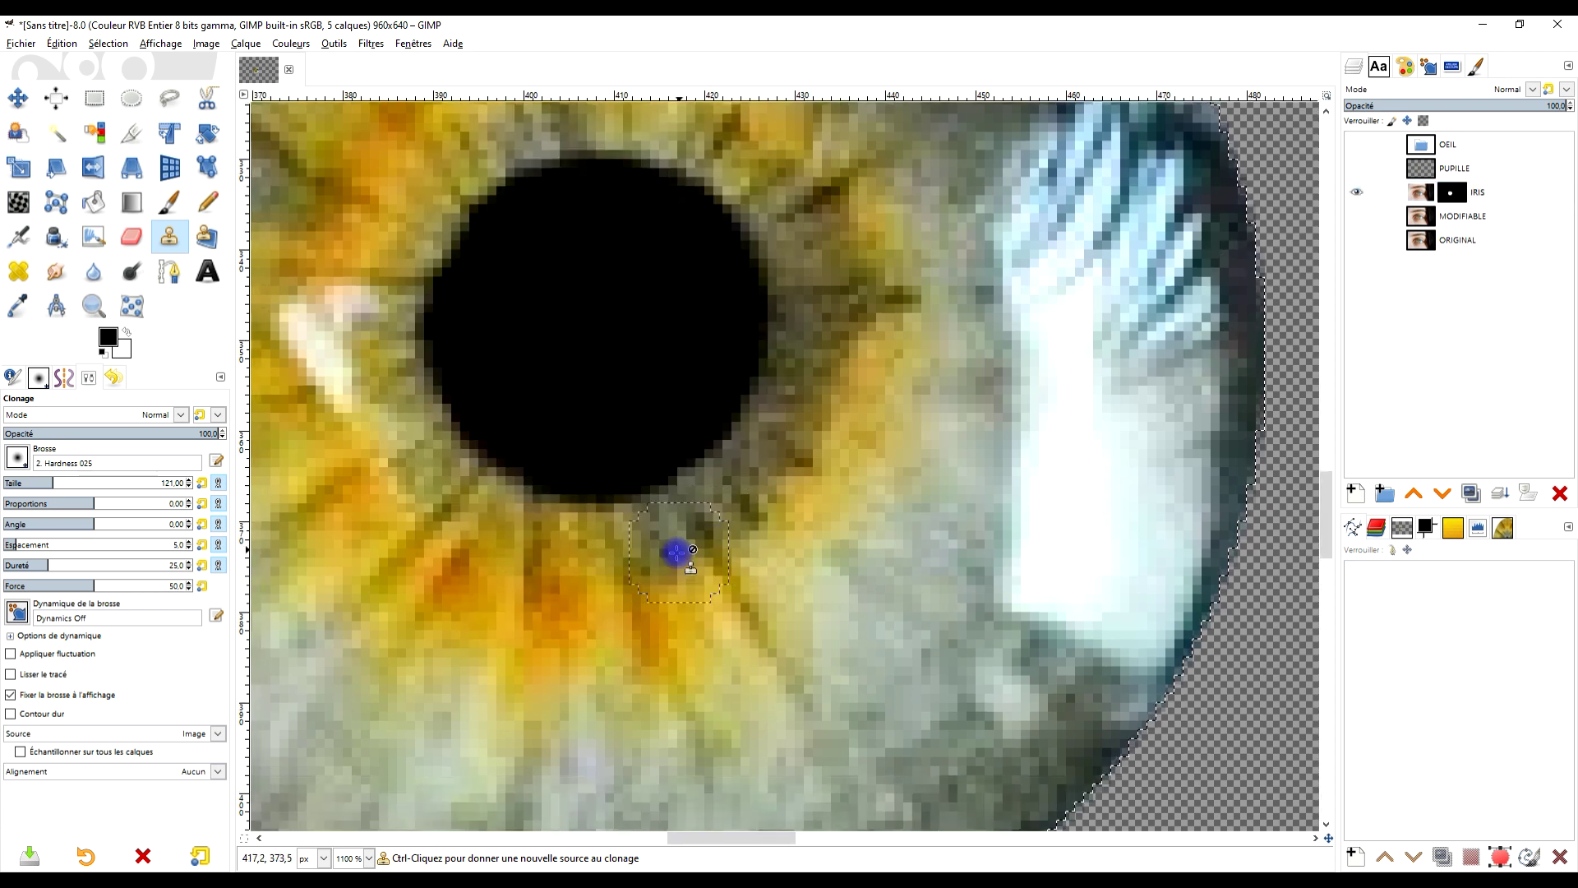
Clone orange iris texture from below the pupil over the dull patches around its right side, reducing the clone opacity to 68.7
{"action": "left_click", "coordinate": [562, 558], "text": "ctrl"}
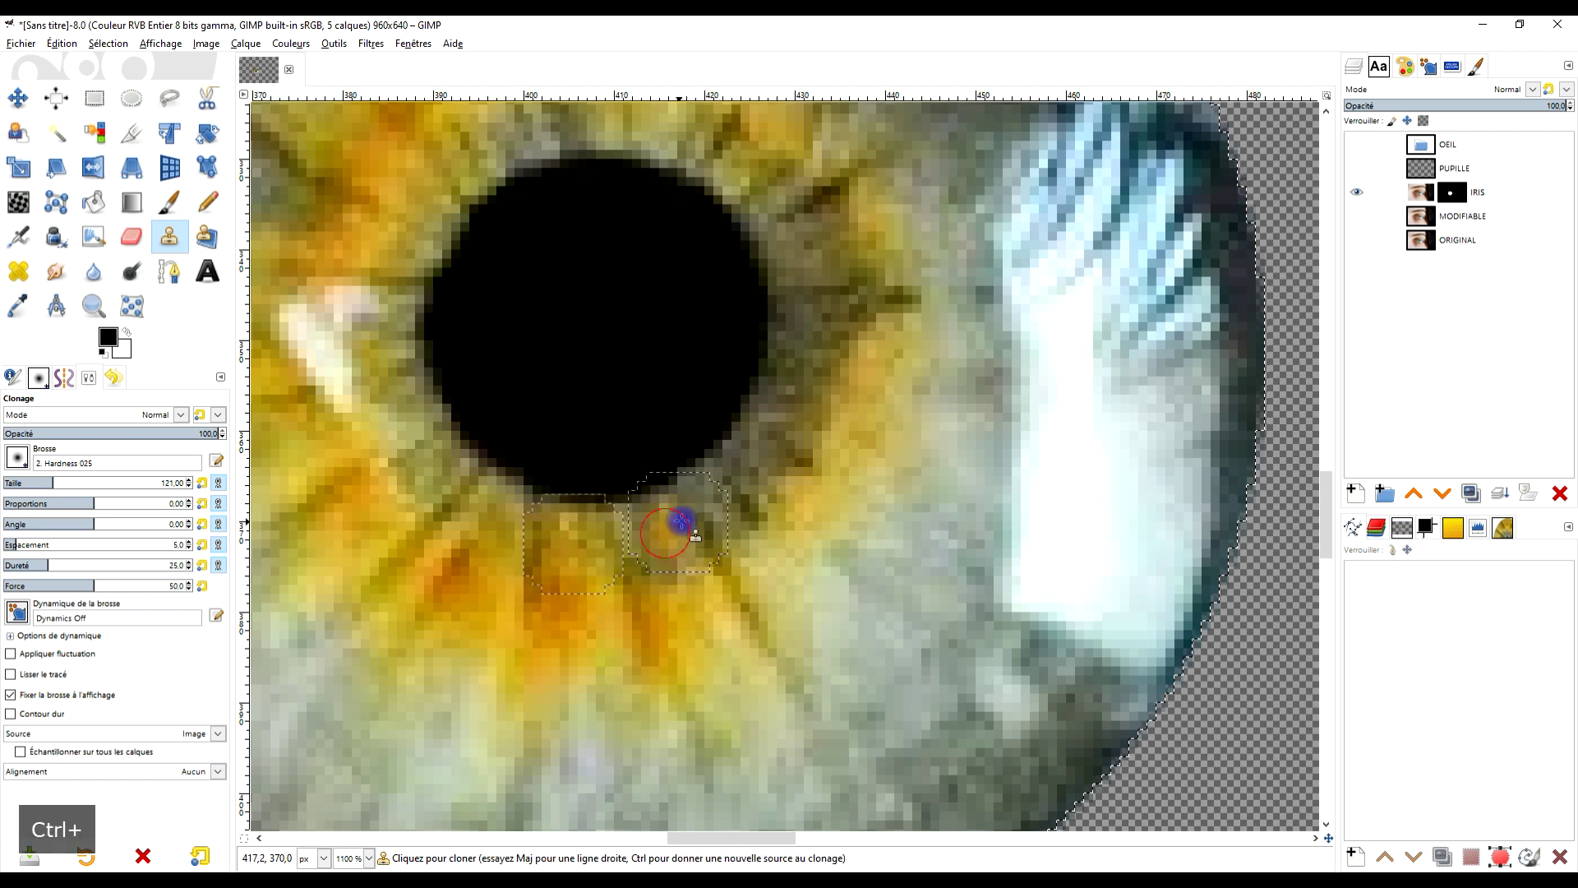
{"action": "left_click", "coordinate": [782, 316]}
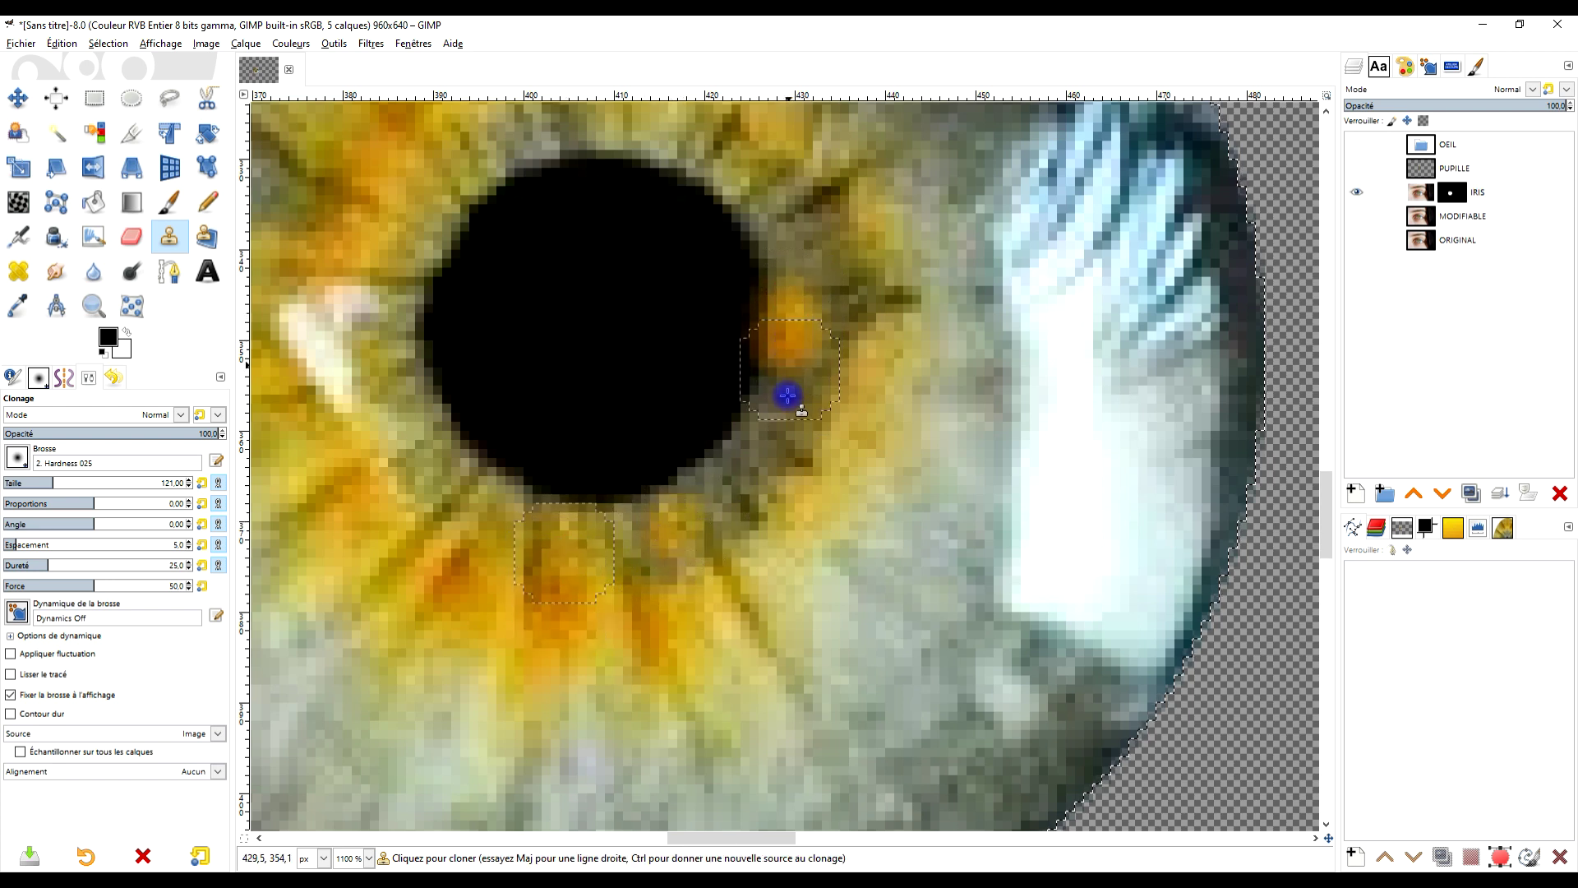
{"action": "left_click", "coordinate": [151, 434]}
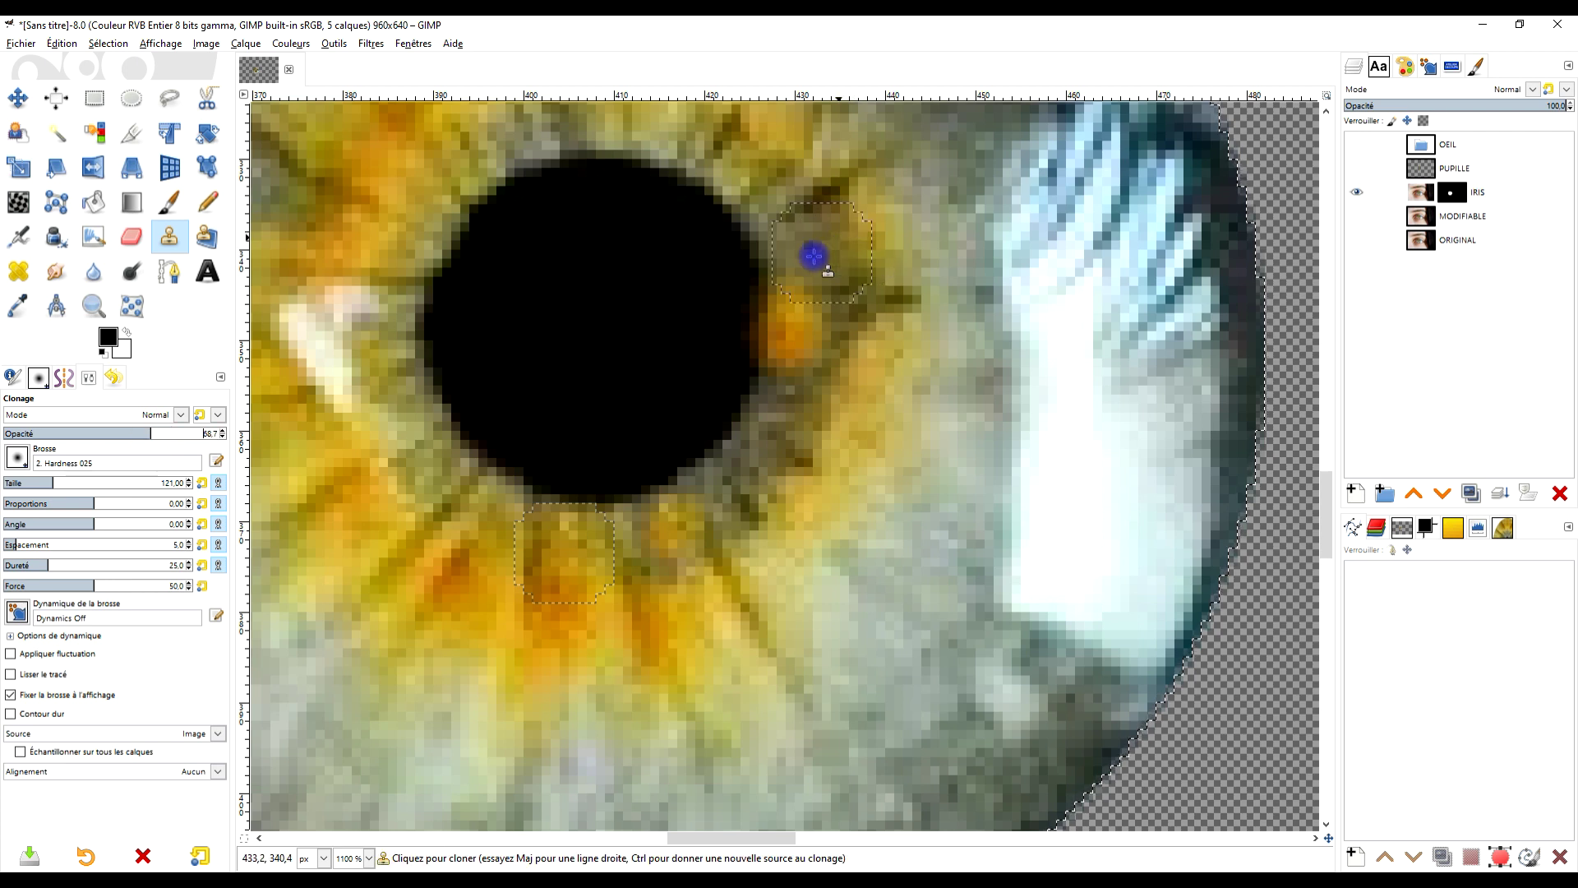
{"action": "mouse_move", "coordinate": [841, 290]}
{"action": "left_mouse_down"}
{"action": "mouse_move", "coordinate": [786, 419]}
{"action": "mouse_move", "coordinate": [789, 387]}
{"action": "mouse_move", "coordinate": [711, 506]}
{"action": "mouse_move", "coordinate": [795, 458]}
{"action": "mouse_move", "coordinate": [803, 433]}
{"action": "mouse_move", "coordinate": [822, 319]}
{"action": "mouse_move", "coordinate": [783, 234]}
{"action": "mouse_move", "coordinate": [795, 254]}
{"action": "mouse_move", "coordinate": [793, 202]}
{"action": "mouse_move", "coordinate": [840, 280]}
{"action": "mouse_move", "coordinate": [838, 305]}
{"action": "mouse_move", "coordinate": [744, 159]}
{"action": "mouse_move", "coordinate": [644, 134]}
{"action": "left_mouse_up"}
Clone nearby yellow iris texture over the grey fringe along the round pupil's upper edge, resampling the source as needed
{"action": "scroll", "coordinate": [829, 328], "scroll_direction": "up", "scroll_amount": 1}
{"action": "scroll", "coordinate": [829, 328], "scroll_direction": "up", "scroll_amount": 5}
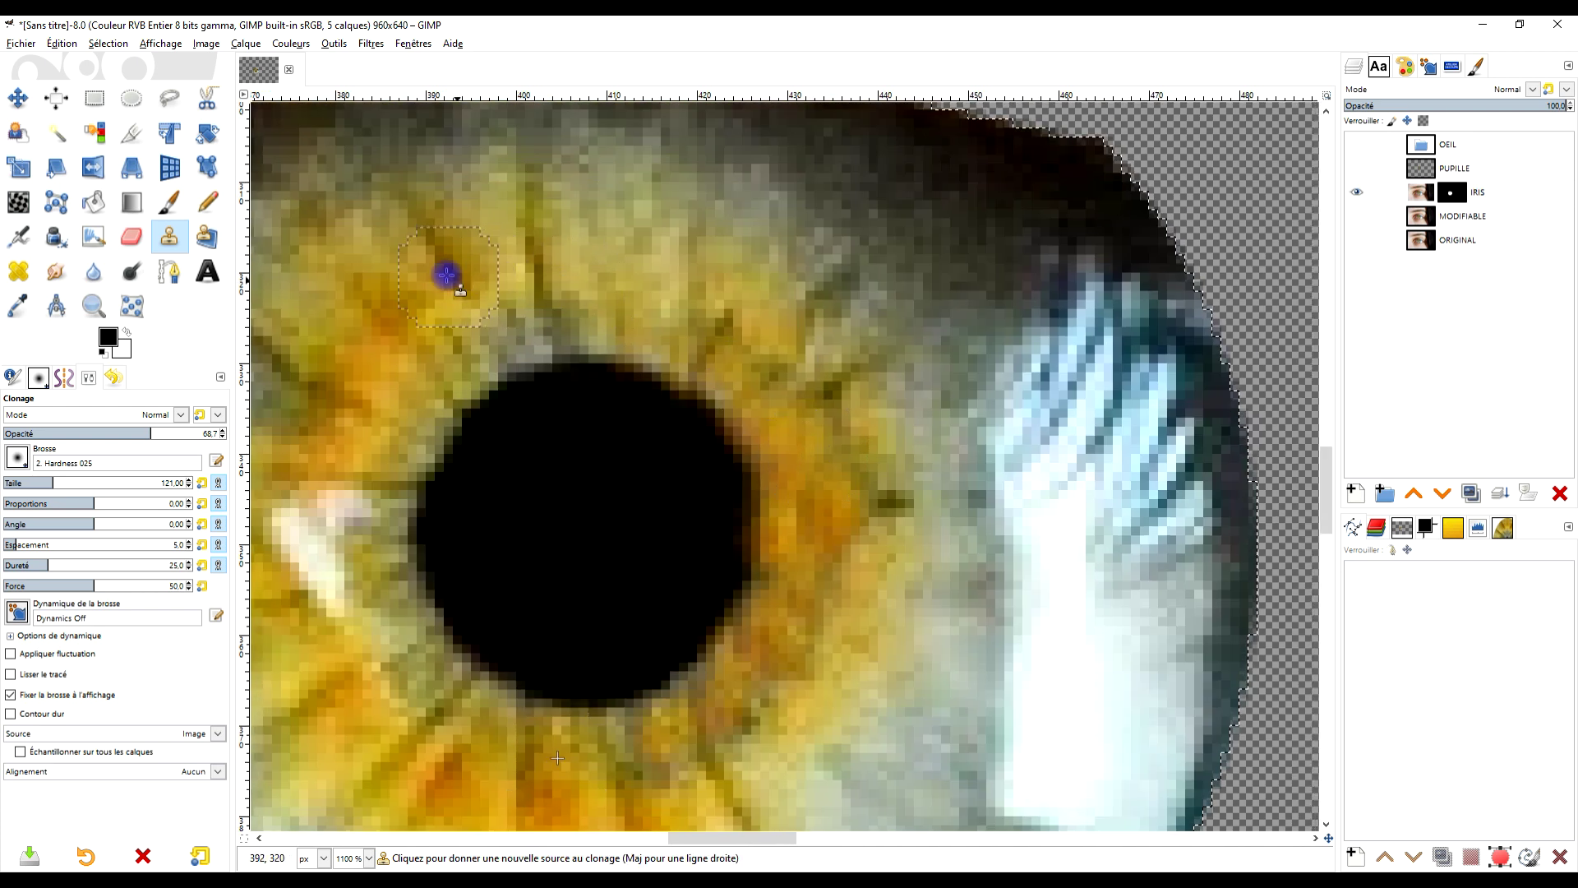
{"action": "left_click", "coordinate": [404, 294], "text": "ctrl"}
{"action": "left_click", "coordinate": [499, 350]}
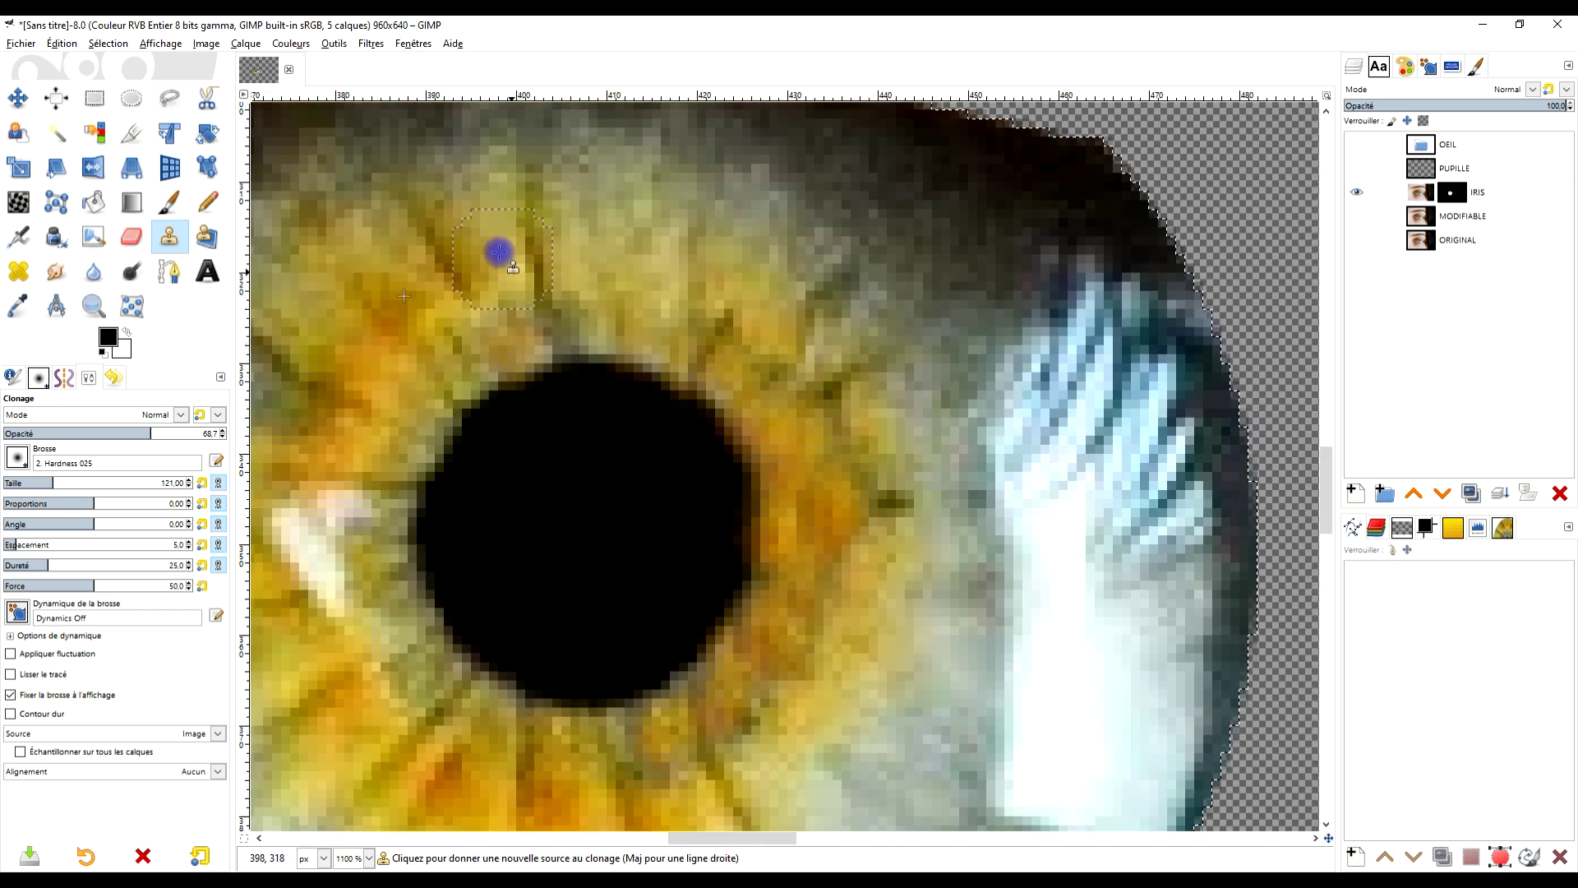
{"action": "left_click", "coordinate": [548, 267], "text": "ctrl"}
{"action": "mouse_move", "coordinate": [576, 330]}
{"action": "left_mouse_down"}
{"action": "mouse_move", "coordinate": [553, 337]}
{"action": "mouse_move", "coordinate": [751, 377]}
{"action": "mouse_move", "coordinate": [726, 394]}
{"action": "left_mouse_up"}
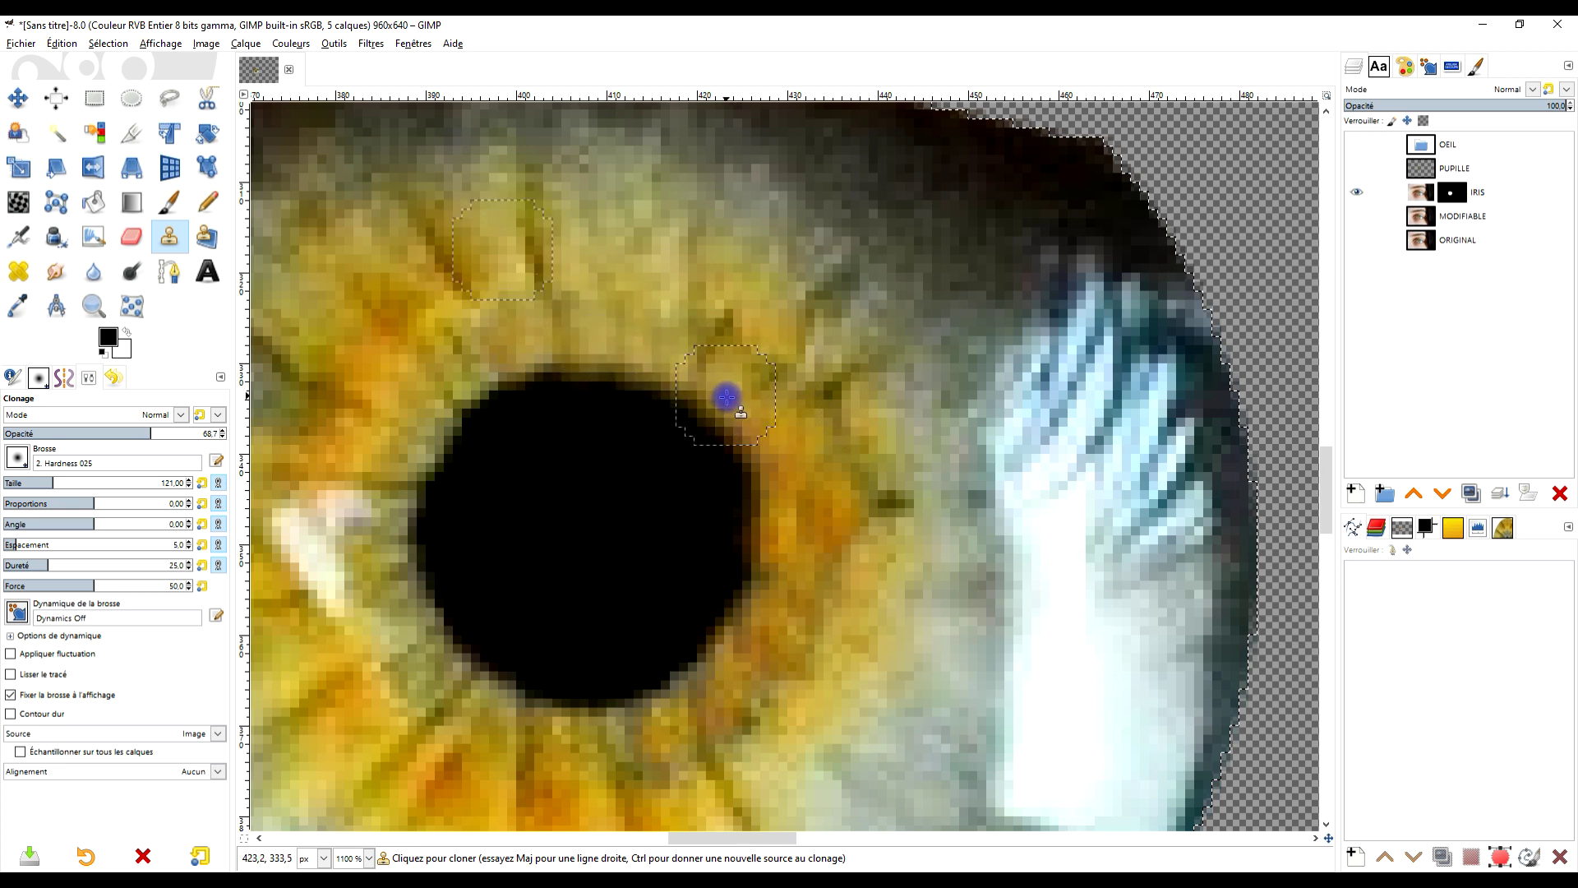
Clone orange iris texture along the round pupil's lower edge and show the PUPILLE layer again
{"action": "scroll", "coordinate": [880, 406], "scroll_direction": "down", "scroll_amount": 6}
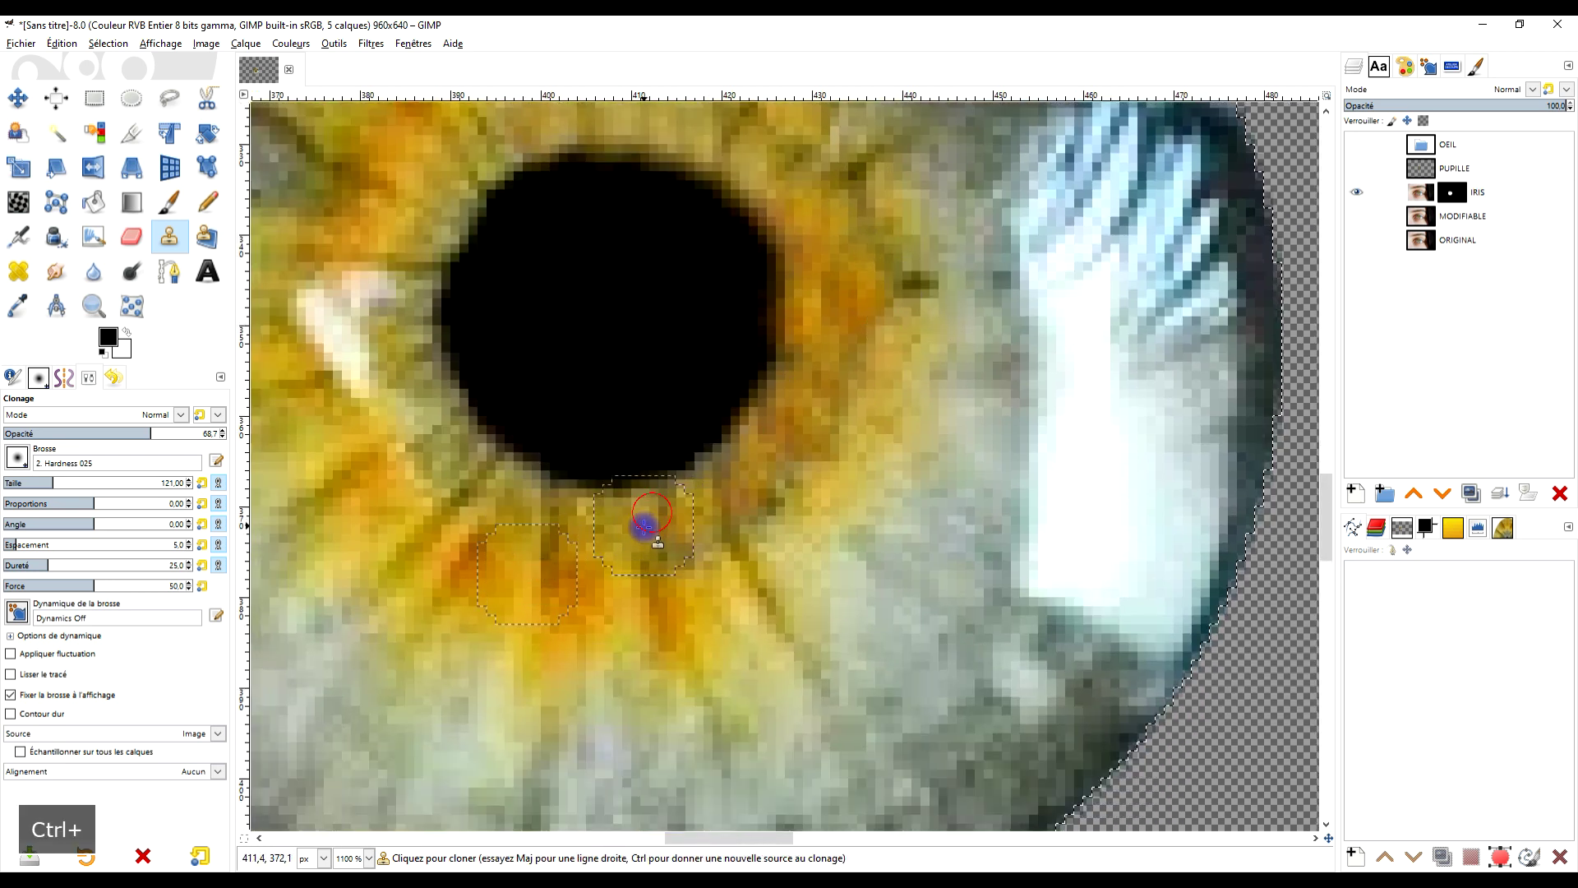
{"action": "left_click", "coordinate": [599, 572], "text": "ctrl"}
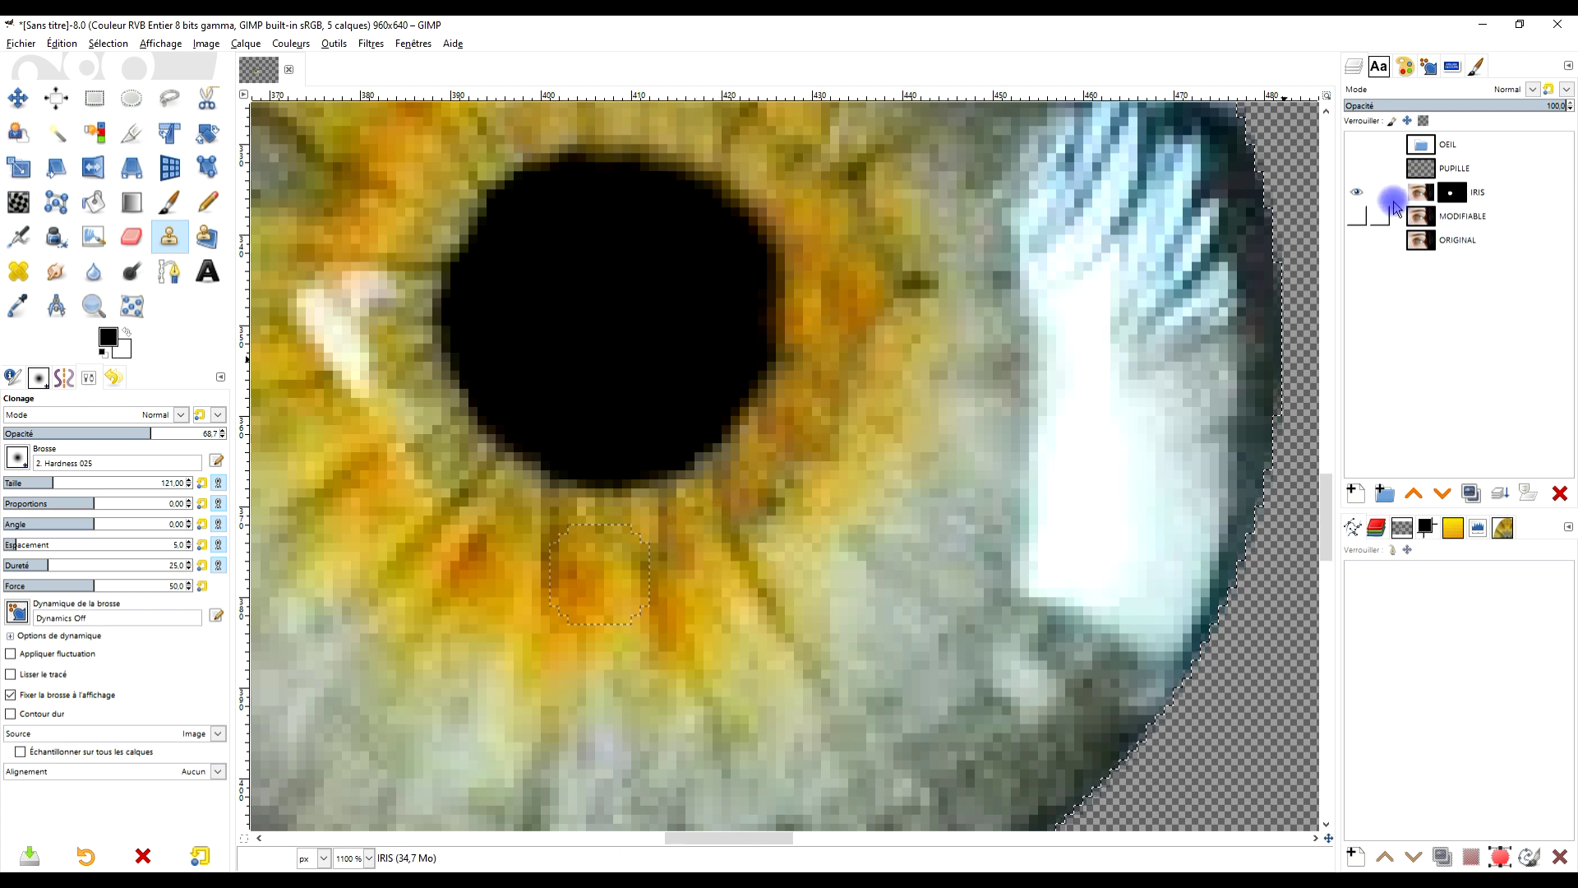
{"action": "left_click", "coordinate": [1355, 170]}
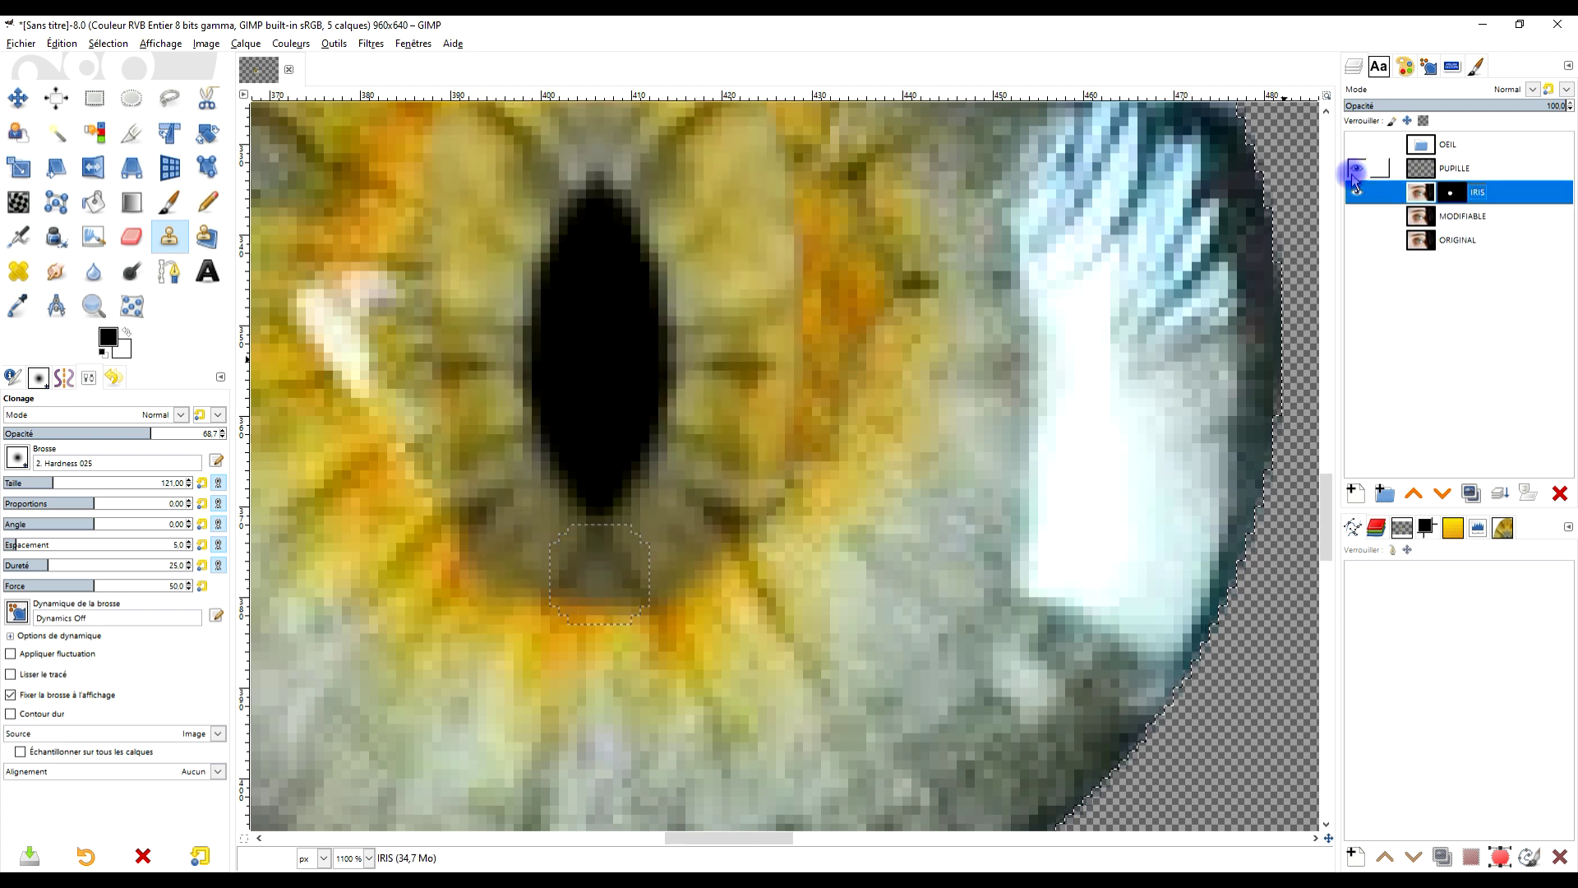
{"action": "scroll", "coordinate": [863, 416], "scroll_direction": "down", "scroll_amount": 5}
{"action": "scroll", "coordinate": [789, 451], "scroll_direction": "up", "scroll_amount": 6}
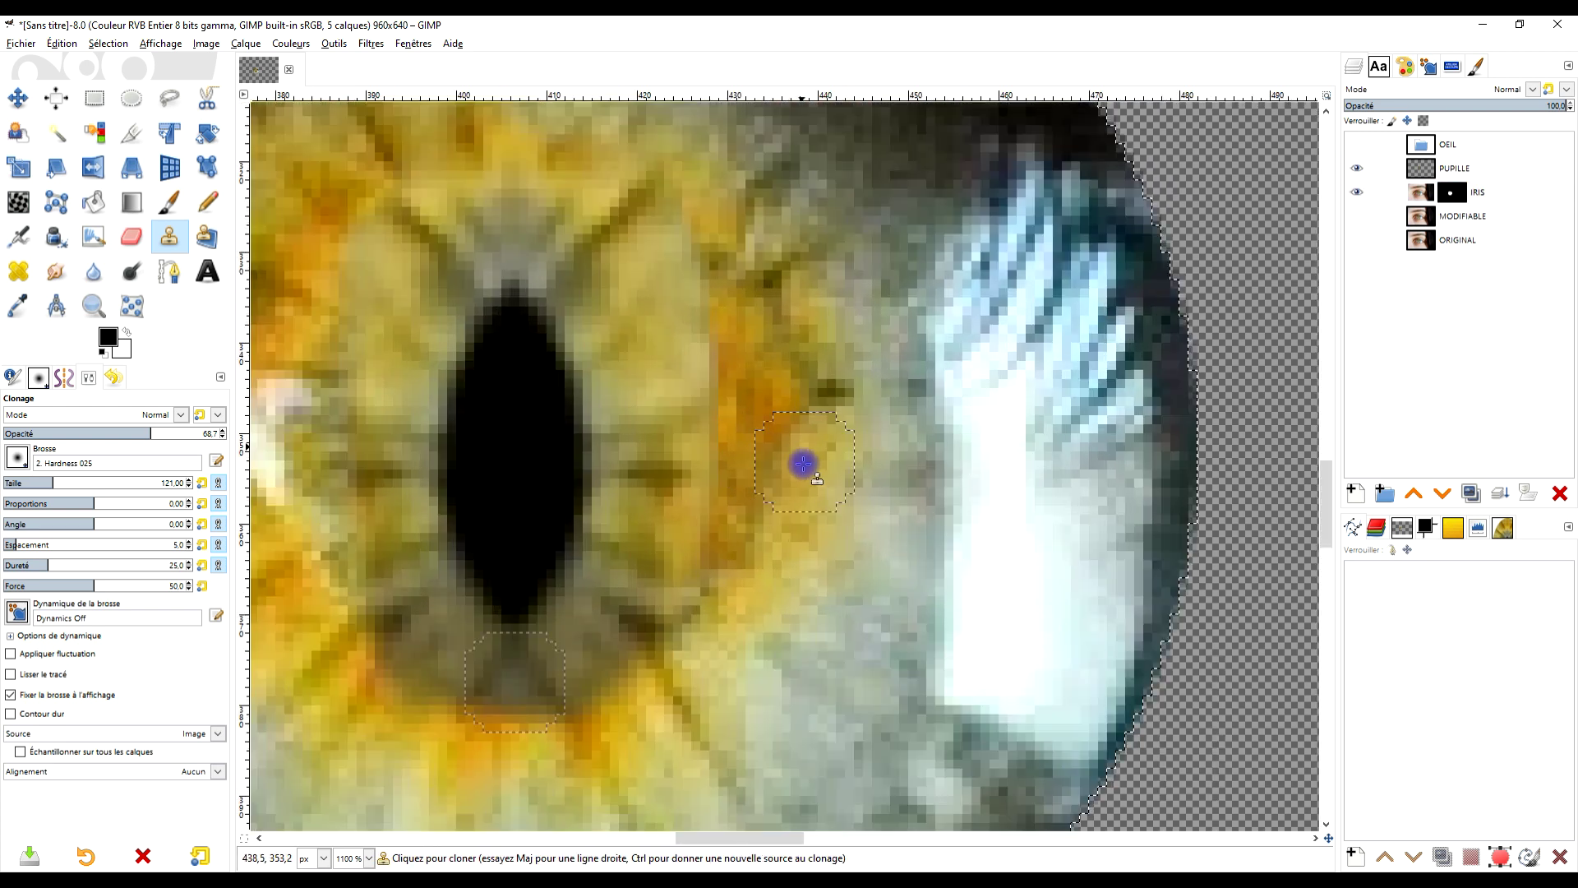
{"action": "scroll", "coordinate": [803, 464], "scroll_direction": "down", "scroll_amount": 1}
Clear the selection around the iris
{"action": "left_click", "coordinate": [94, 97]}
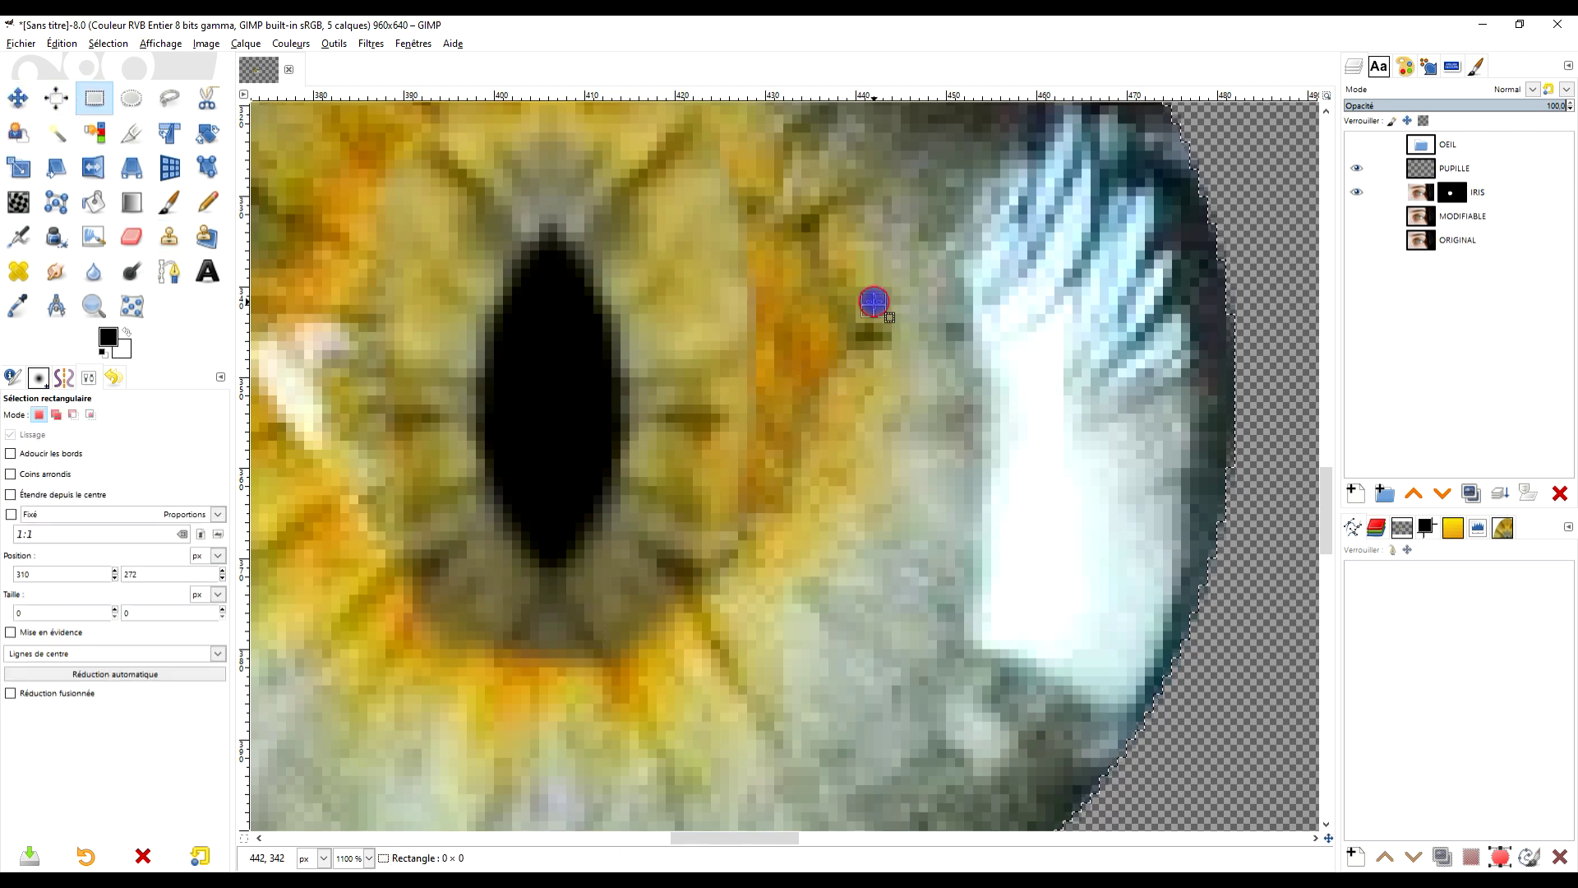
{"action": "scroll", "coordinate": [874, 302], "scroll_direction": "down", "scroll_amount": 3}
{"action": "scroll", "coordinate": [804, 380], "scroll_direction": "right", "scroll_amount": 1}
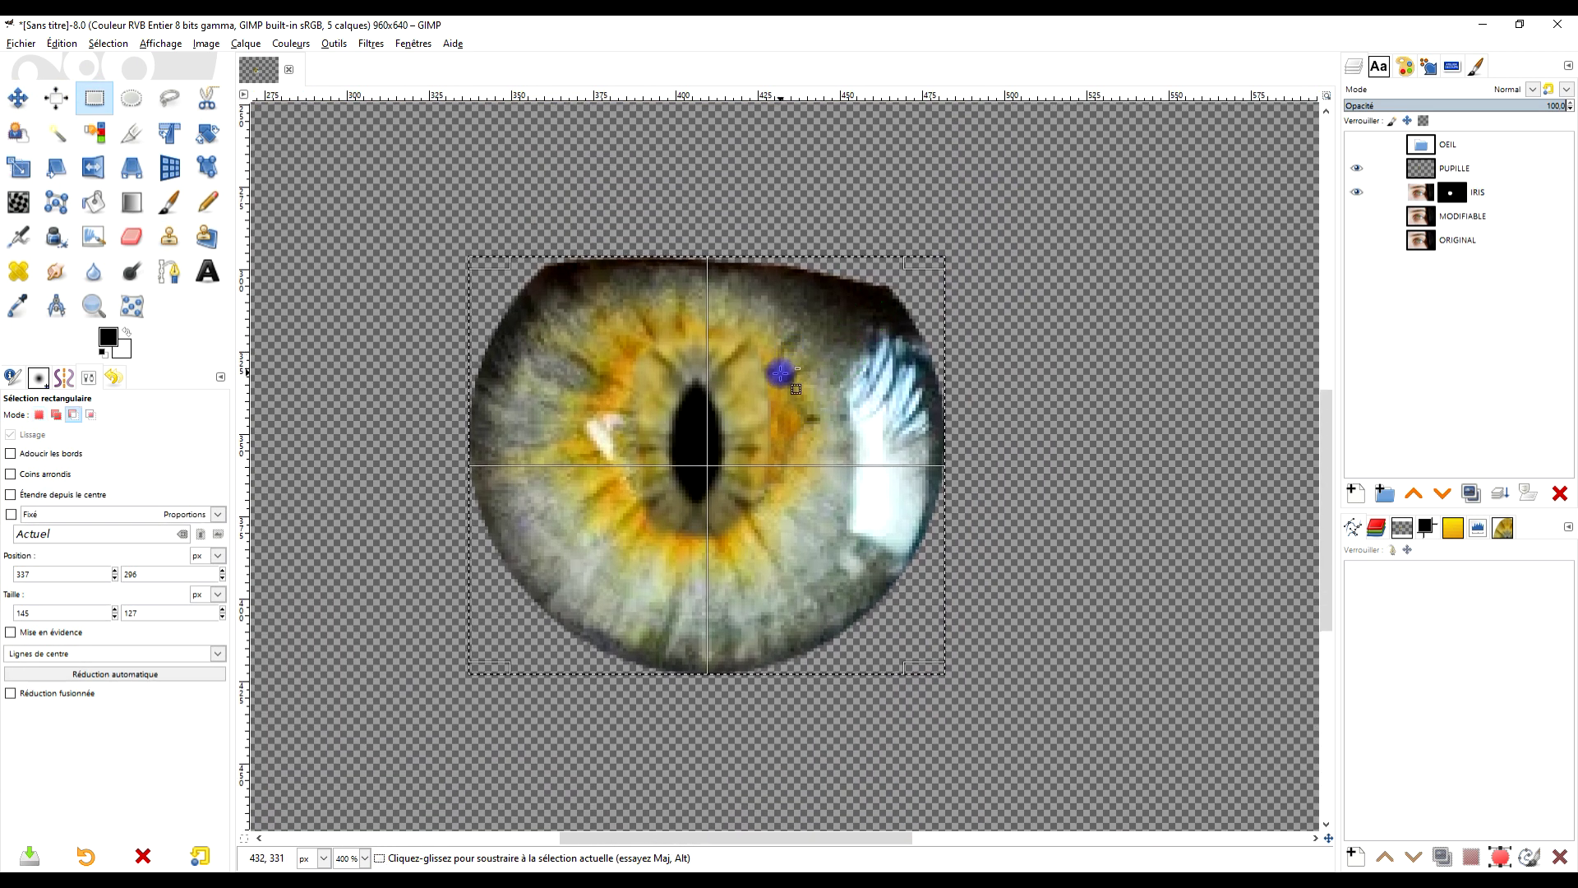
{"action": "scroll", "coordinate": [780, 372], "scroll_direction": "up", "scroll_amount": 1}
{"action": "scroll", "coordinate": [803, 416], "scroll_direction": "down", "scroll_amount": 1}
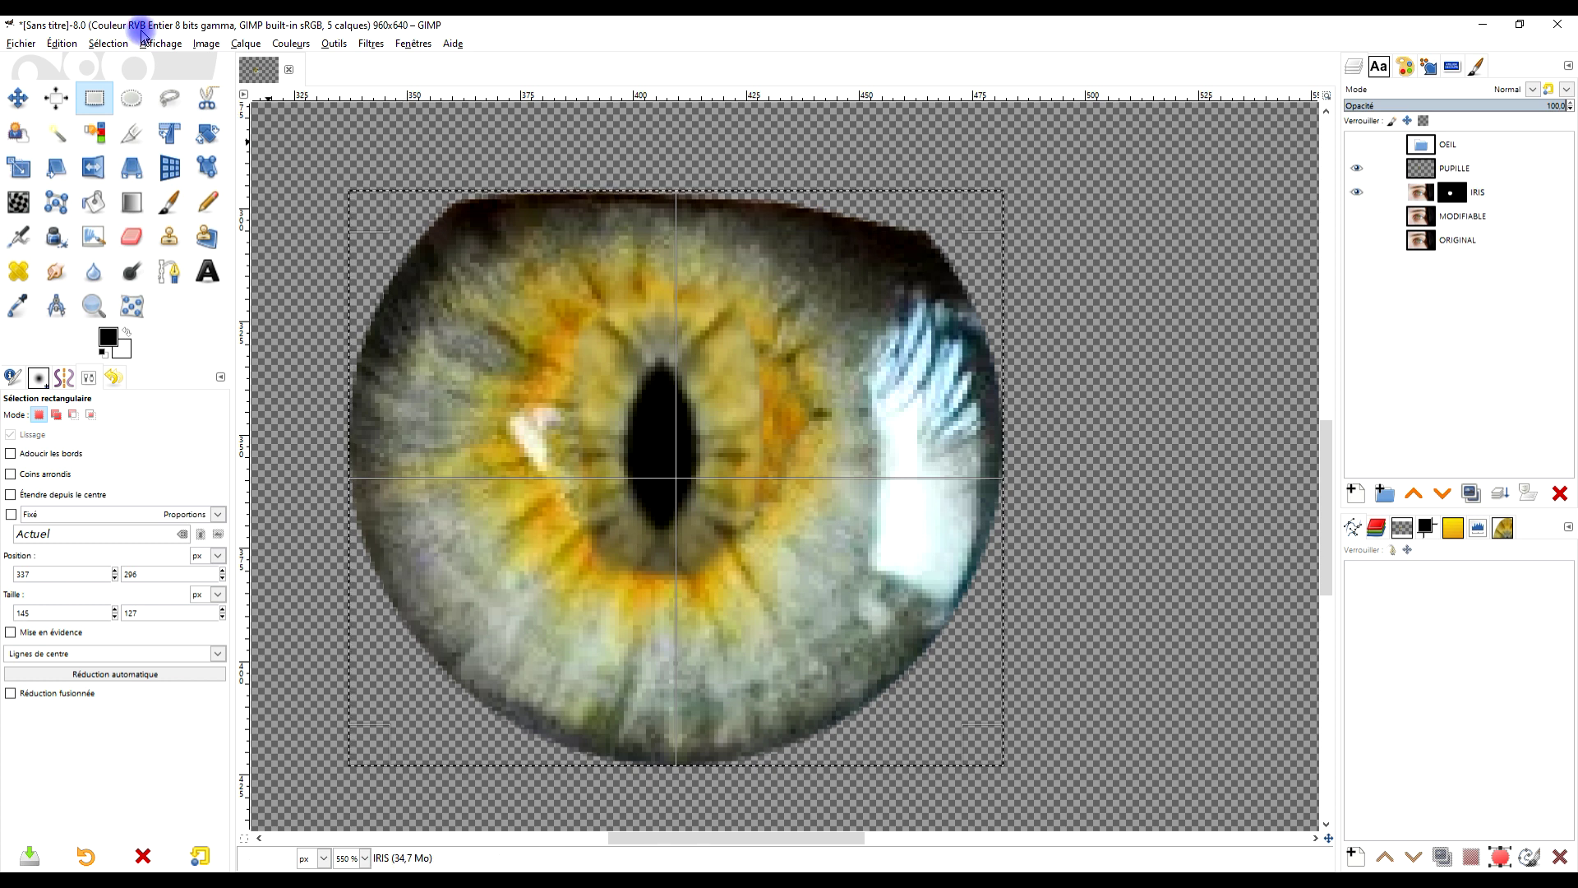
{"action": "left_click", "coordinate": [108, 43]}
{"action": "left_click", "coordinate": [78, 81]}
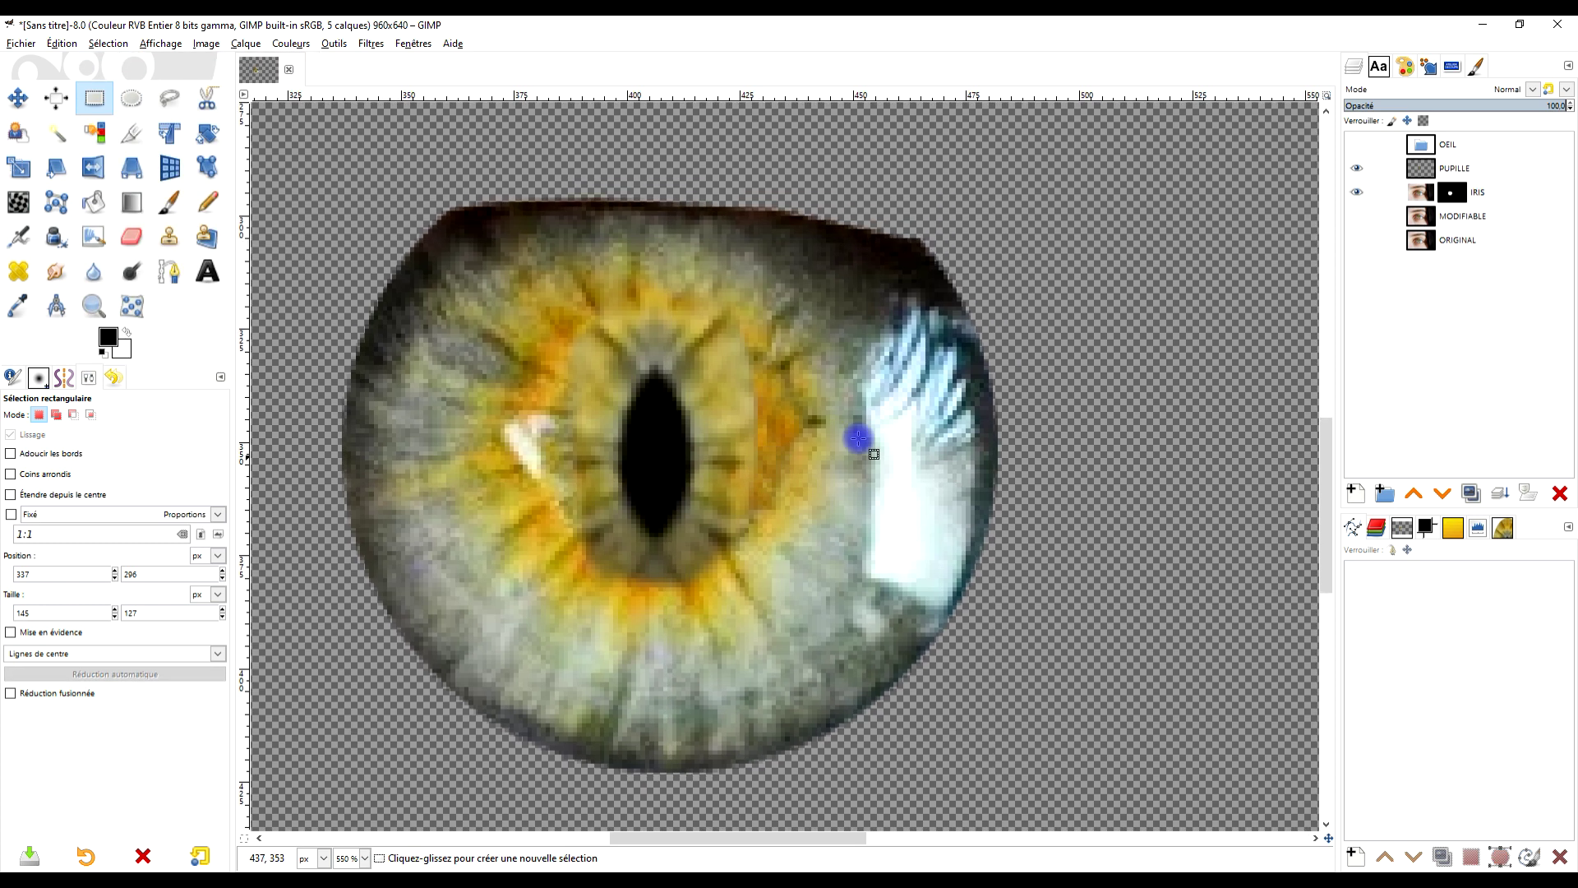
Add a white, fully opaque layer mask to the PUPILLE layer and make the mask active for painting with the Paintbrush
{"action": "left_click", "coordinate": [1425, 177]}
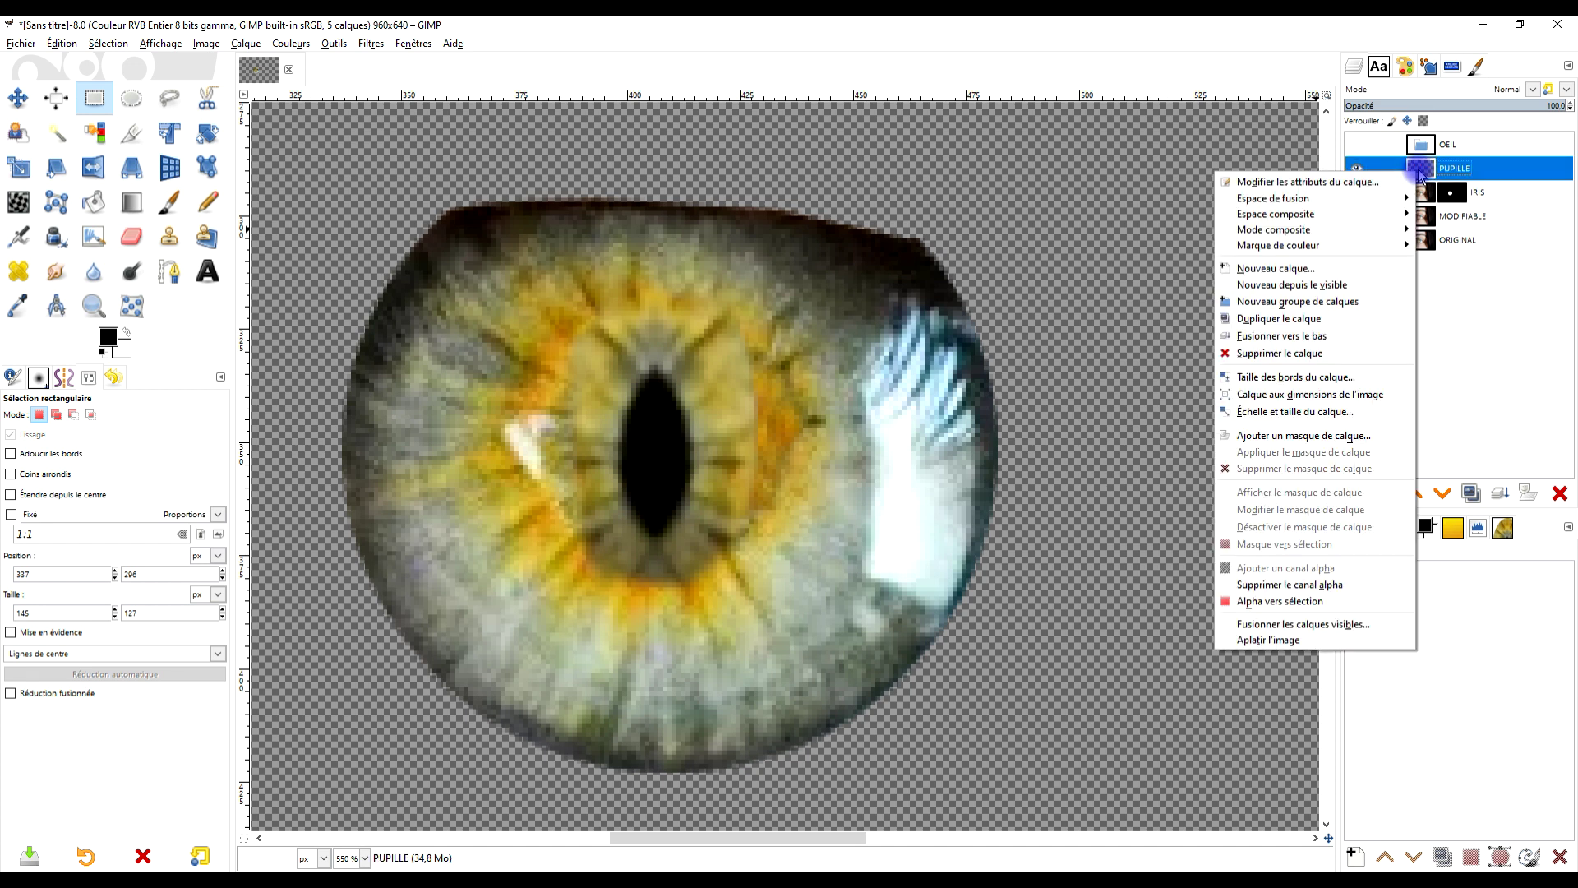
{"action": "left_click", "coordinate": [1313, 437]}
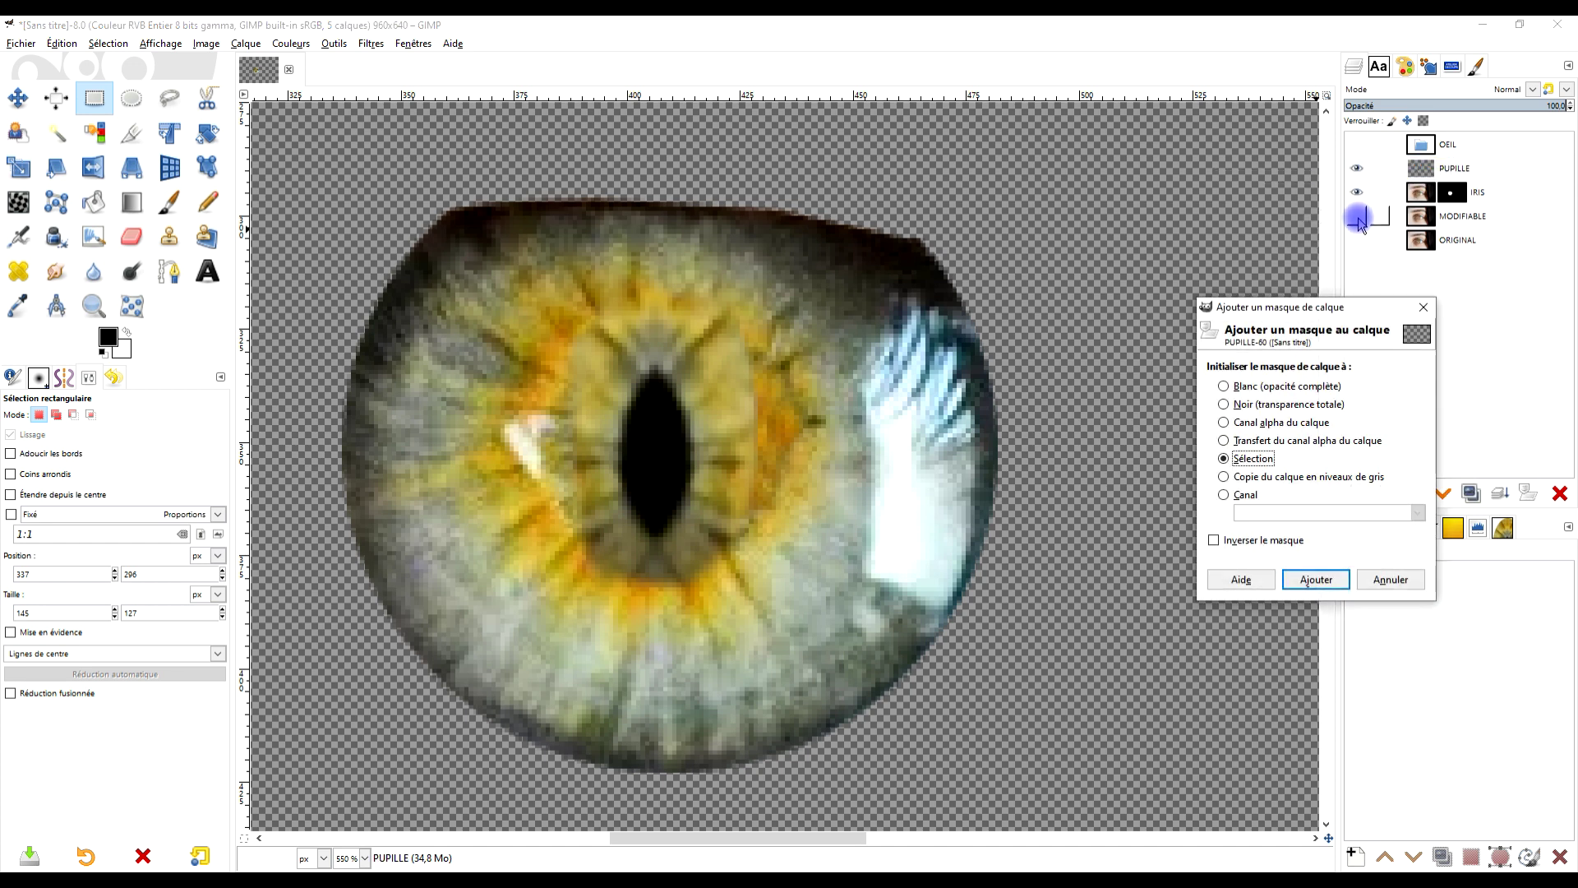
{"action": "left_click", "coordinate": [1316, 580]}
{"action": "scroll", "coordinate": [793, 472], "scroll_direction": "up", "scroll_amount": 2}
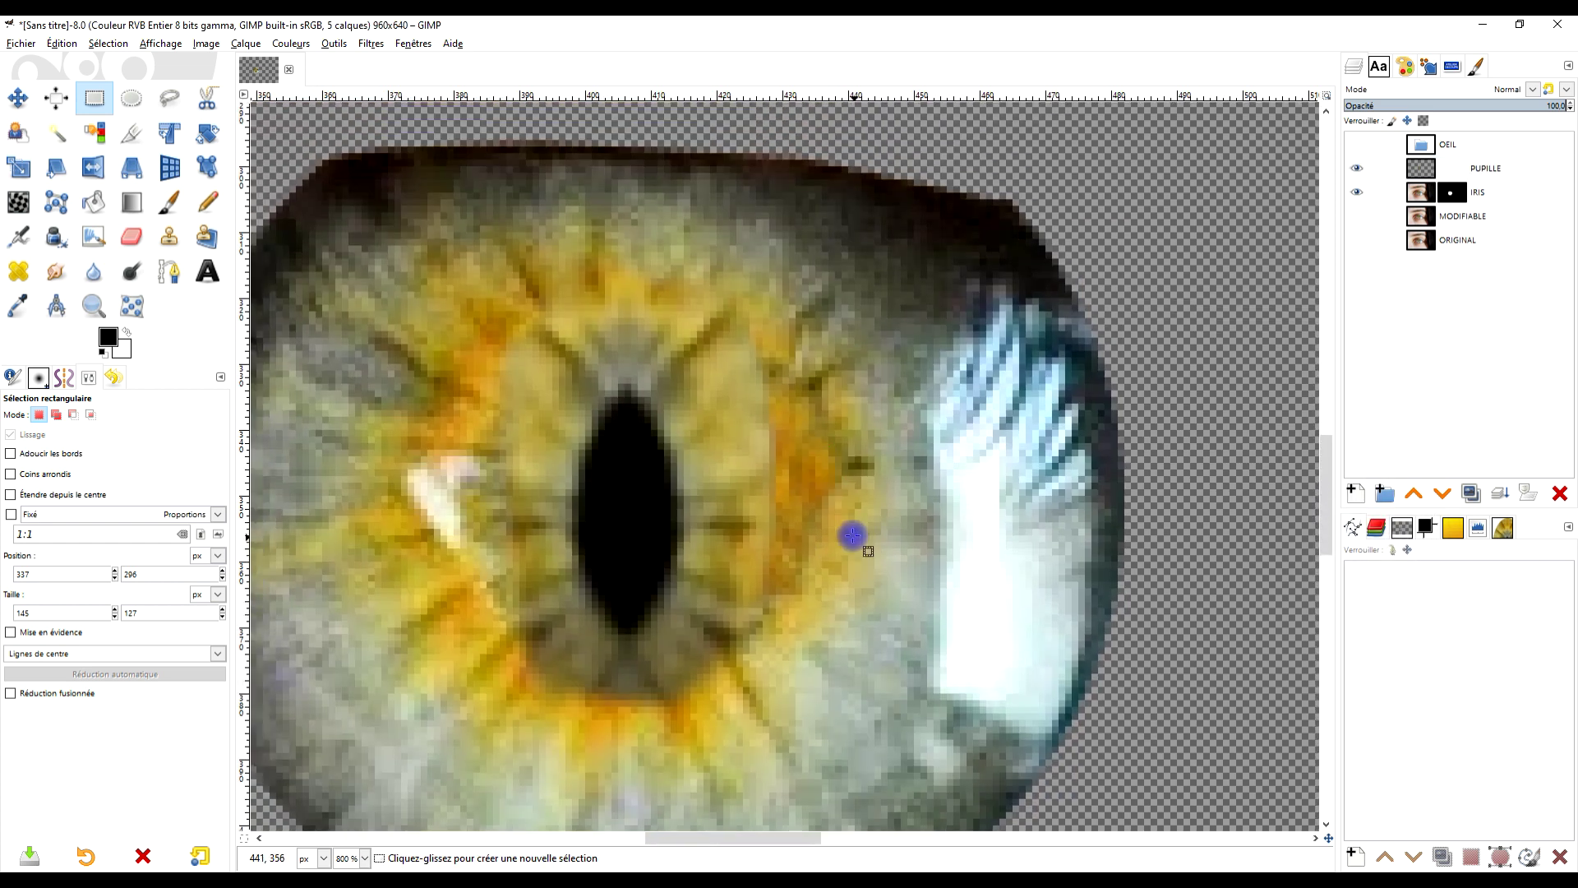
{"action": "left_click", "coordinate": [169, 203]}
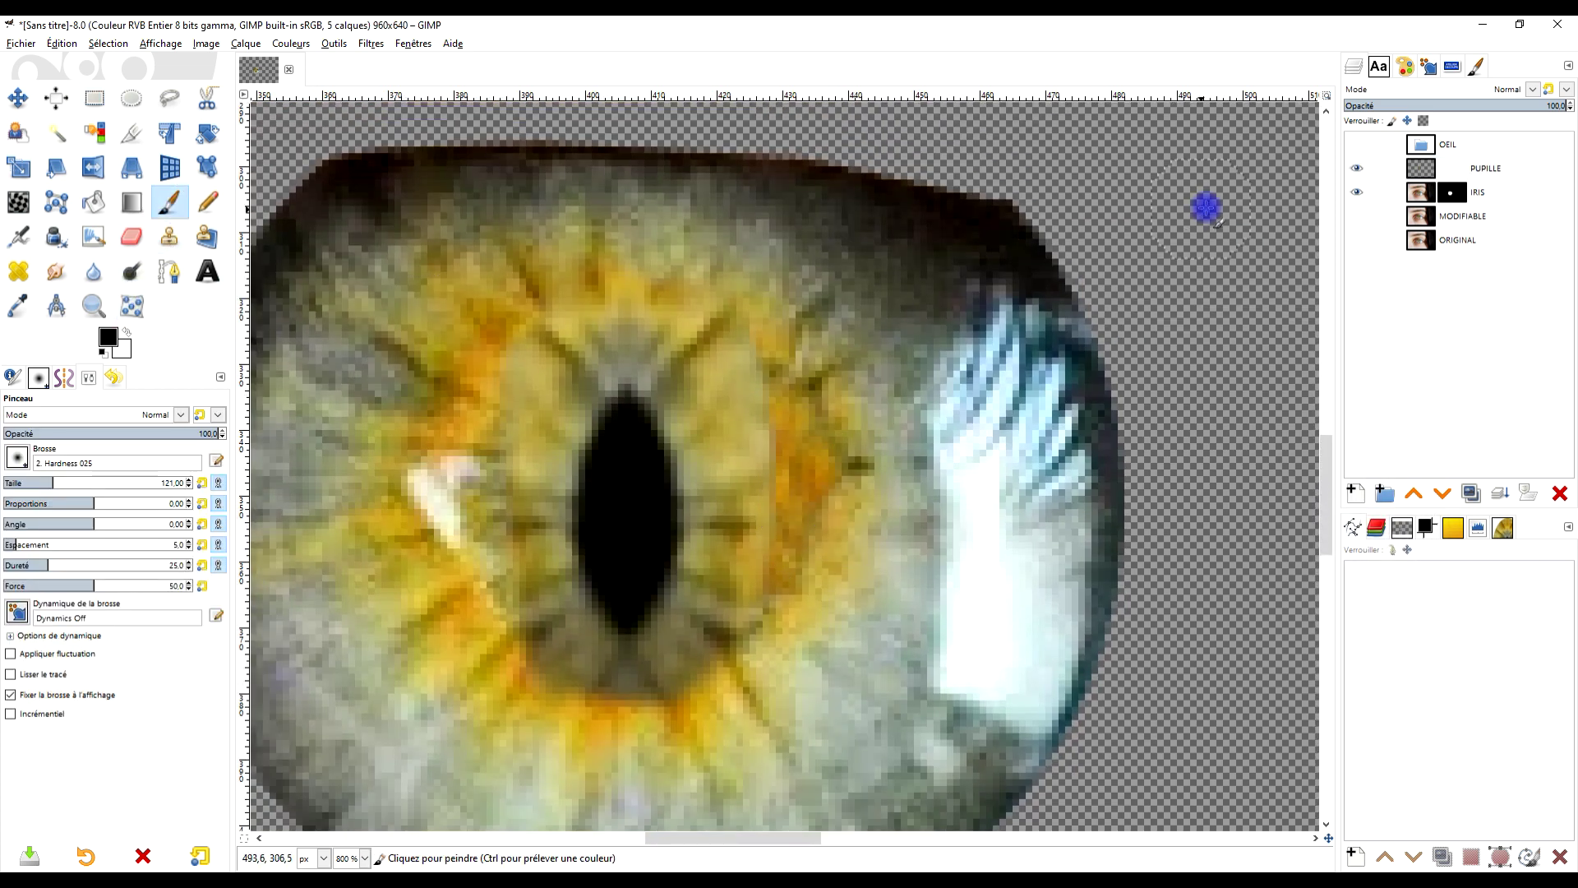
{"action": "left_click", "coordinate": [1450, 171]}
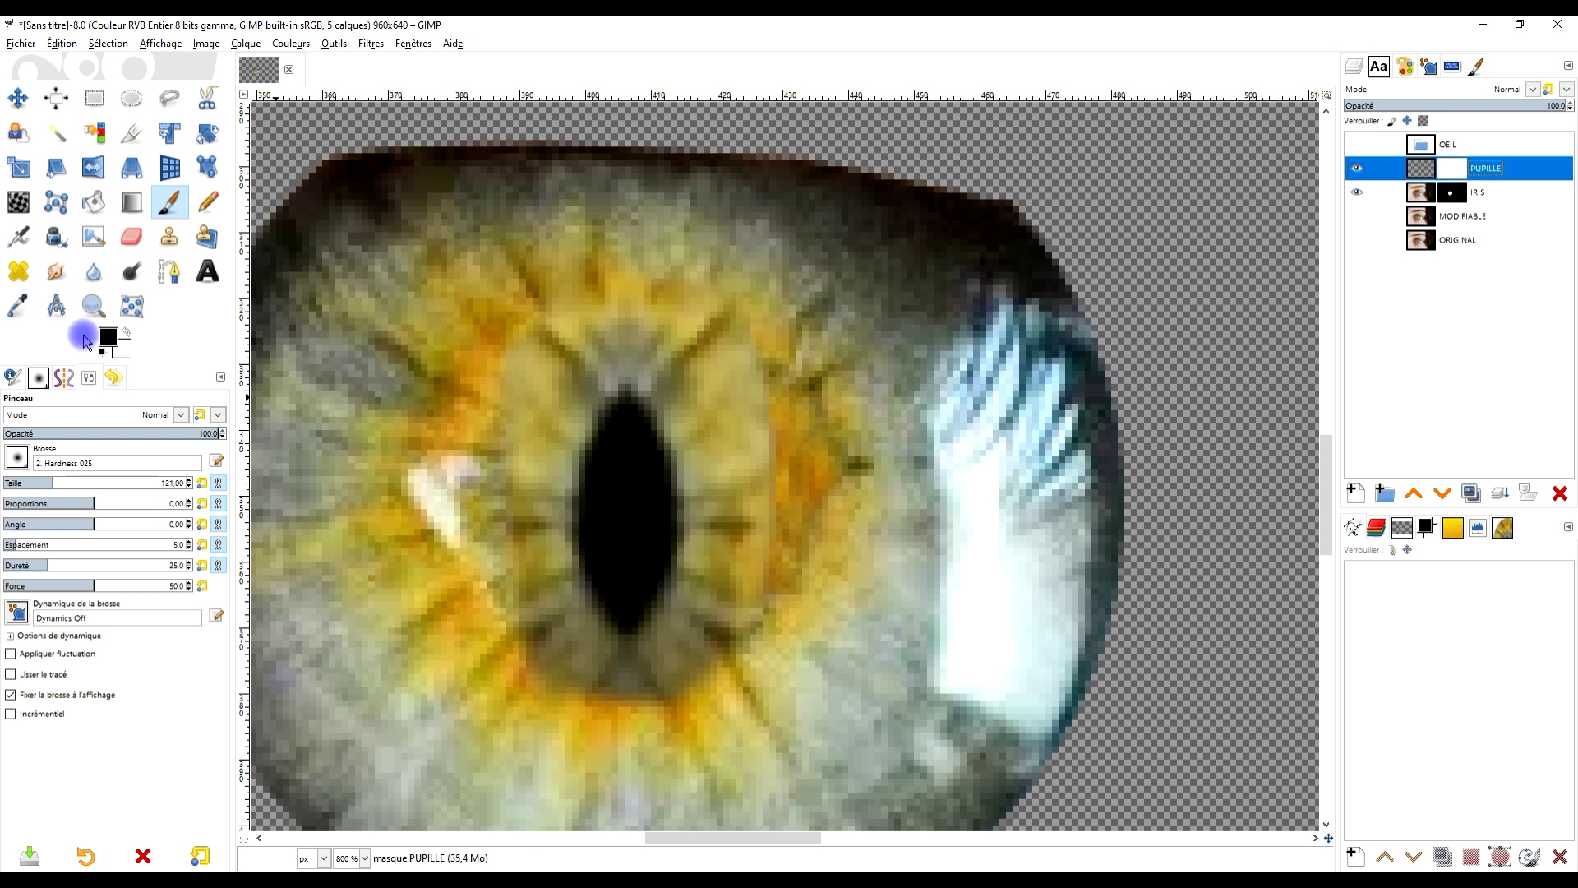
Paint black on the PUPILLE mask around the slit pupil's surrounding texture to blend it into the iris, lowering the brush opacity to 73.7
{"action": "left_click", "coordinate": [103, 353]}
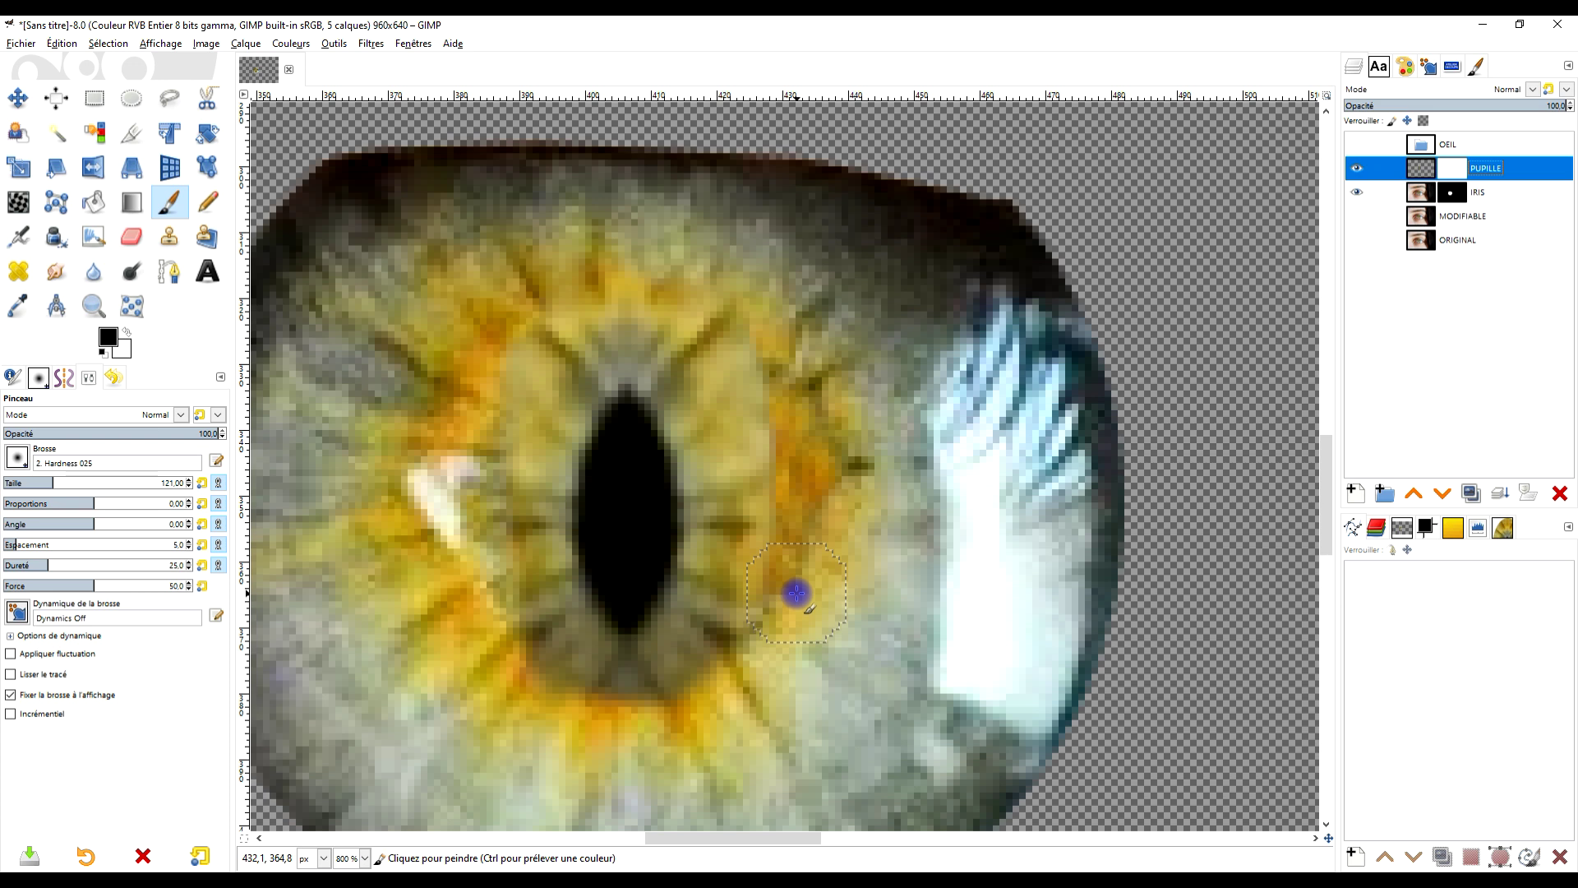
{"action": "left_click_drag", "start_coordinate": [796, 548], "coordinate": [801, 420]}
{"action": "left_click_drag", "start_coordinate": [784, 349], "coordinate": [799, 509]}
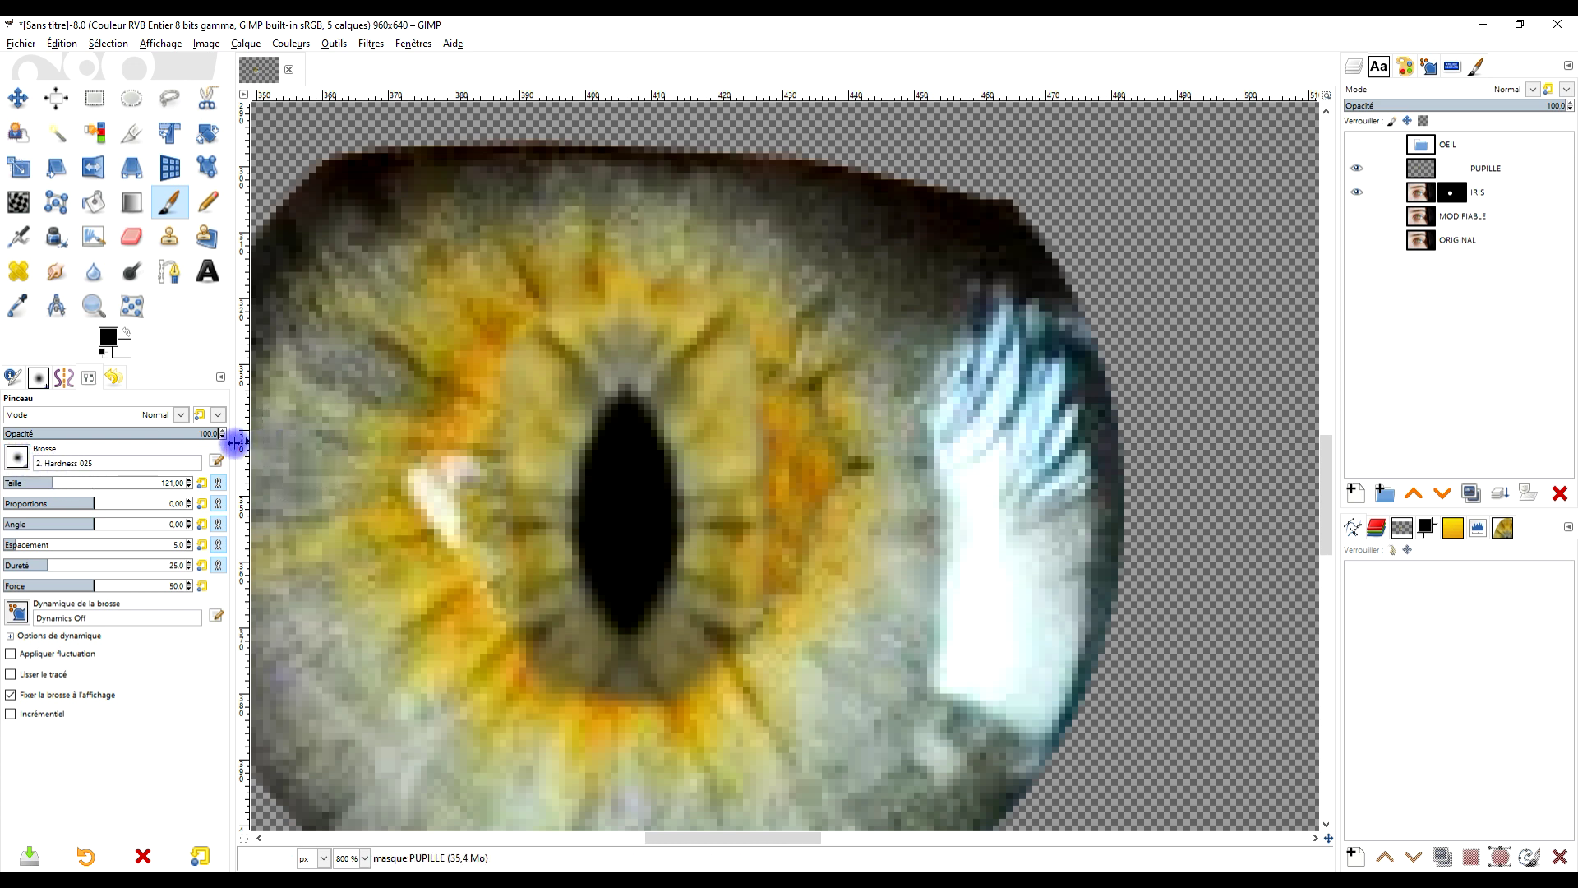
{"action": "left_click", "coordinate": [161, 438]}
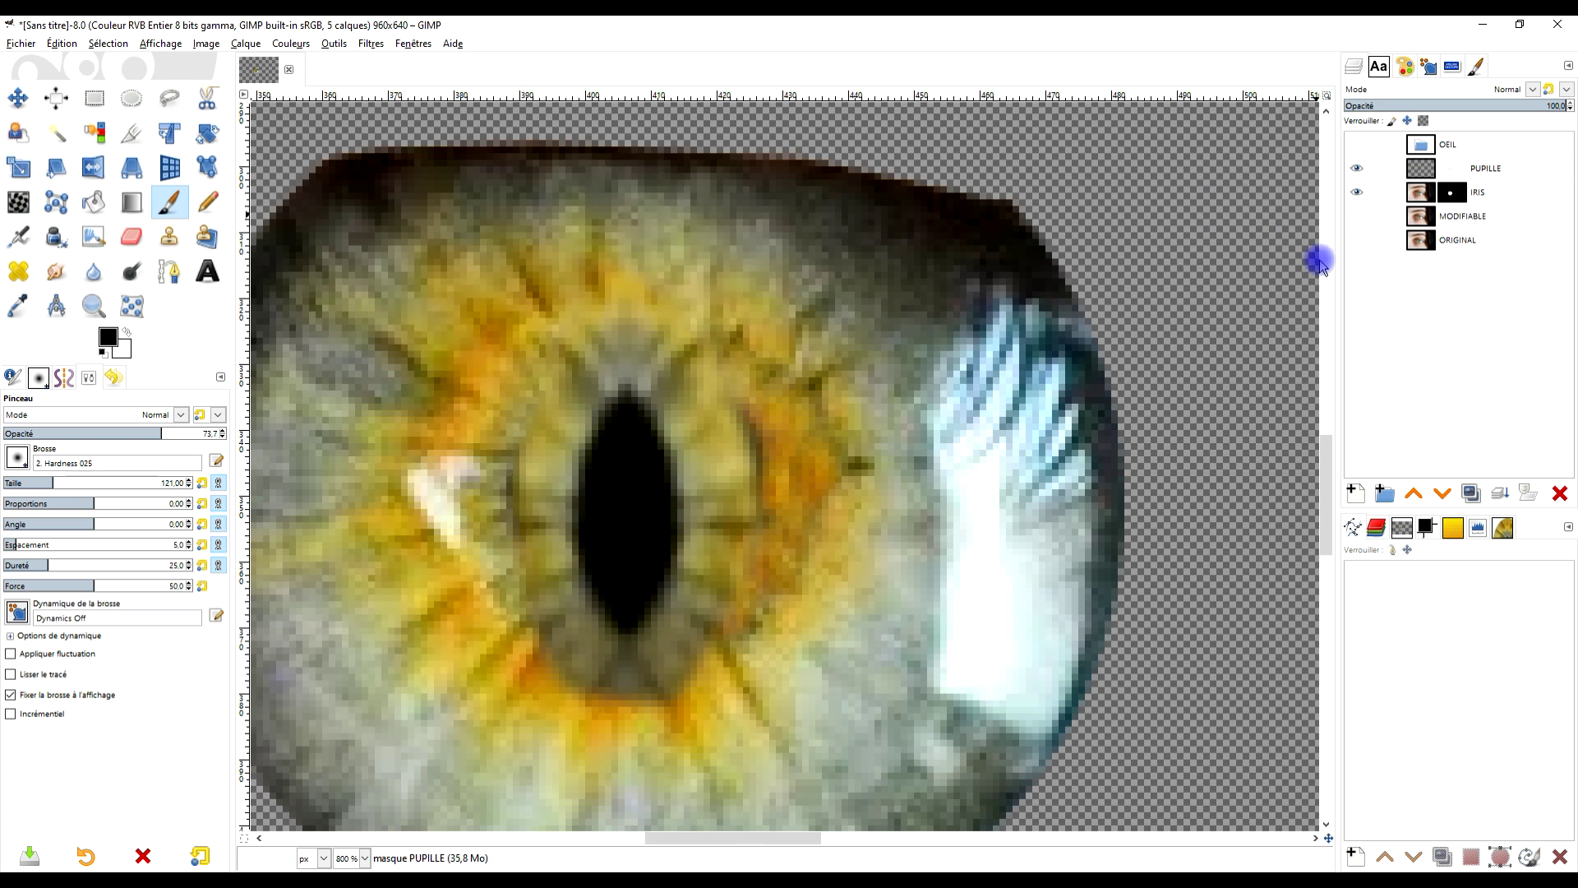
Activate the IRIS layer's image and clone orange texture over the greenish patch between the white reflection and the pupil's lower-left edge
{"action": "left_click", "coordinate": [1423, 195]}
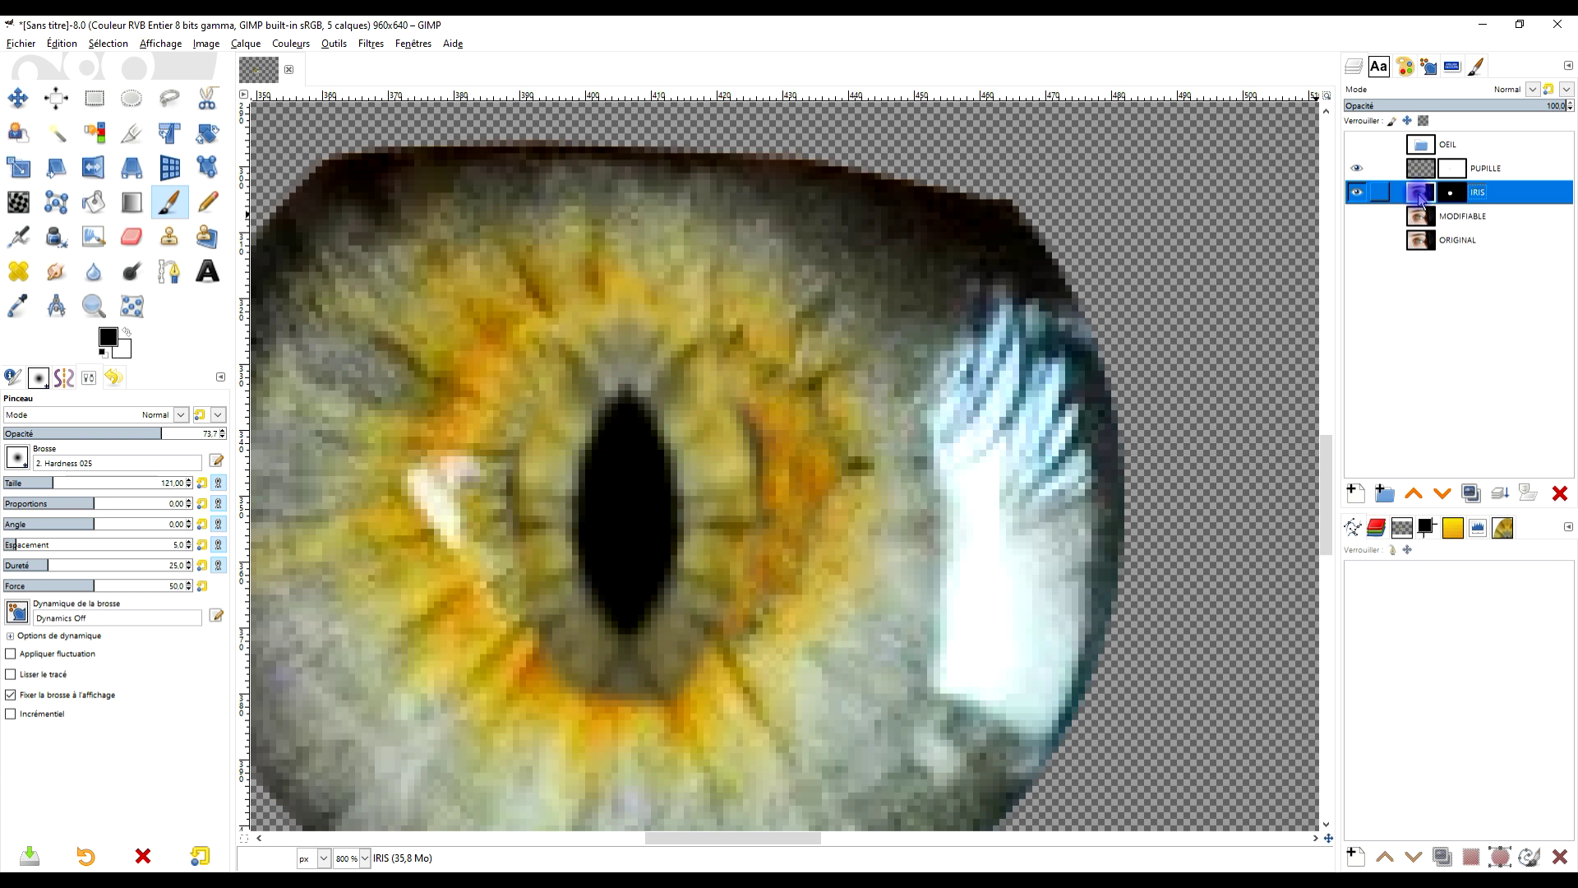
{"action": "left_click", "coordinate": [169, 237]}
{"action": "scroll", "coordinate": [497, 662], "scroll_direction": "up", "scroll_amount": 2, "text": "ctrl"}
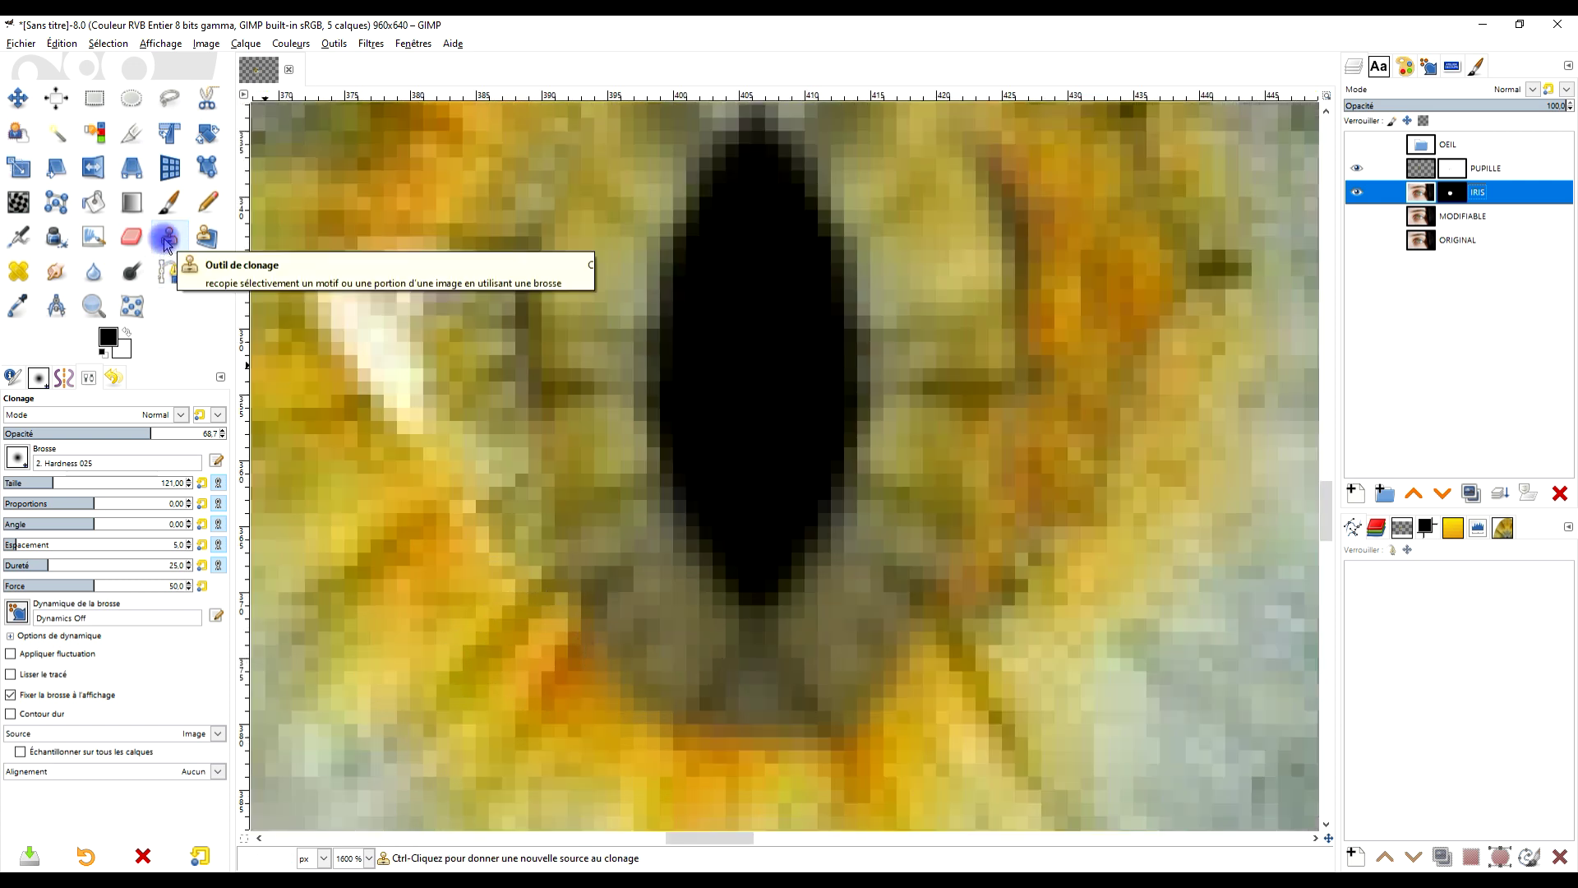
{"action": "left_click", "coordinate": [446, 586], "text": "ctrl"}
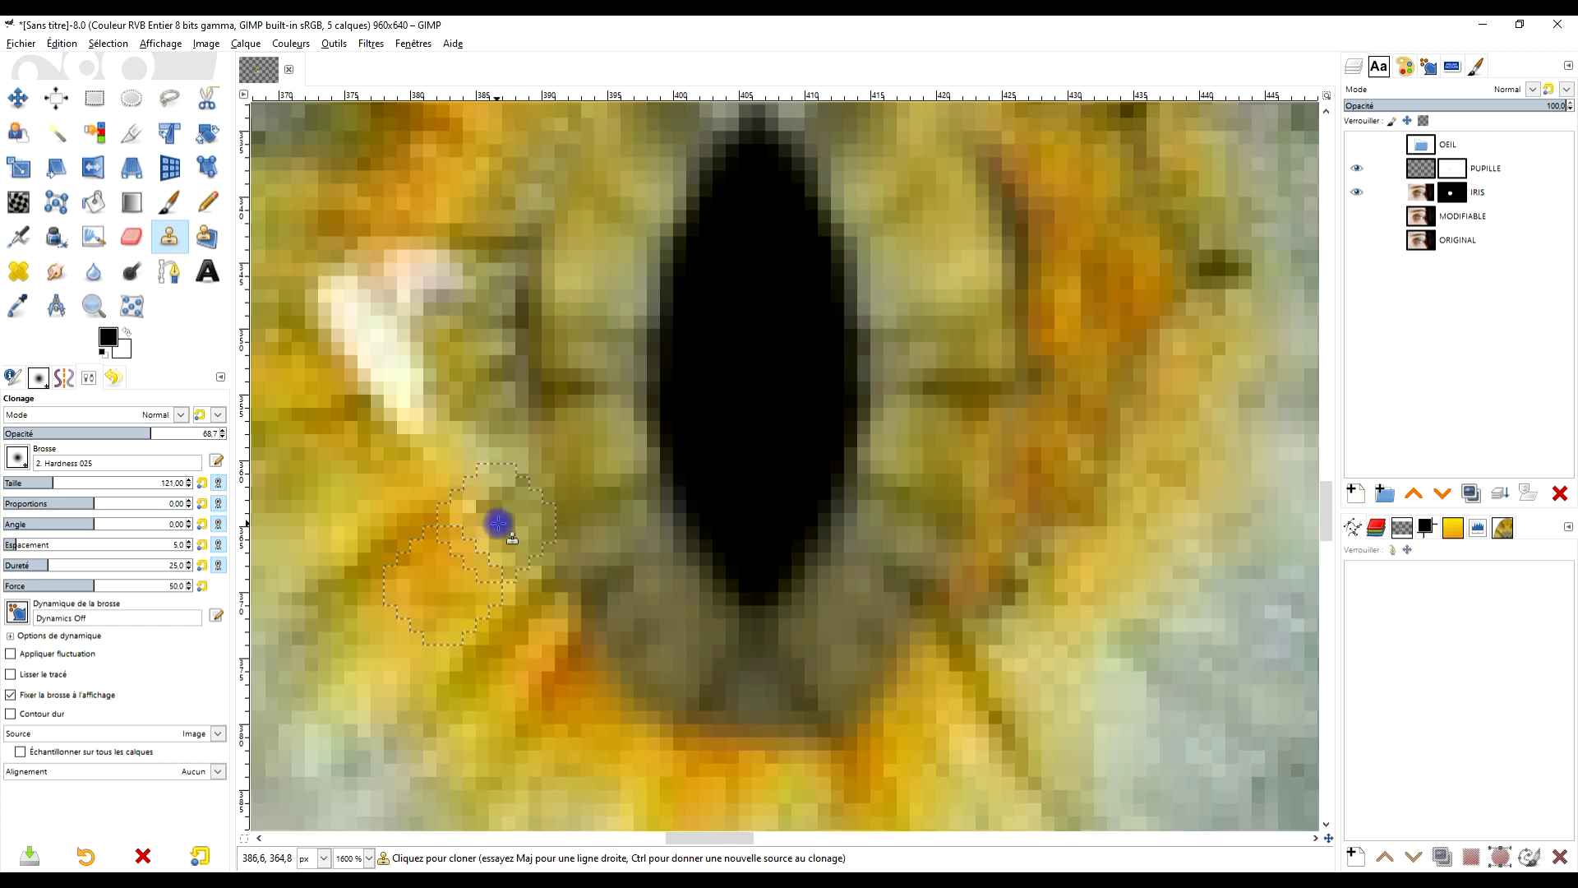
{"action": "mouse_move", "coordinate": [523, 543]}
{"action": "left_mouse_down"}
{"action": "mouse_move", "coordinate": [490, 514]}
{"action": "mouse_move", "coordinate": [518, 468]}
{"action": "mouse_move", "coordinate": [512, 491]}
{"action": "left_mouse_up"}
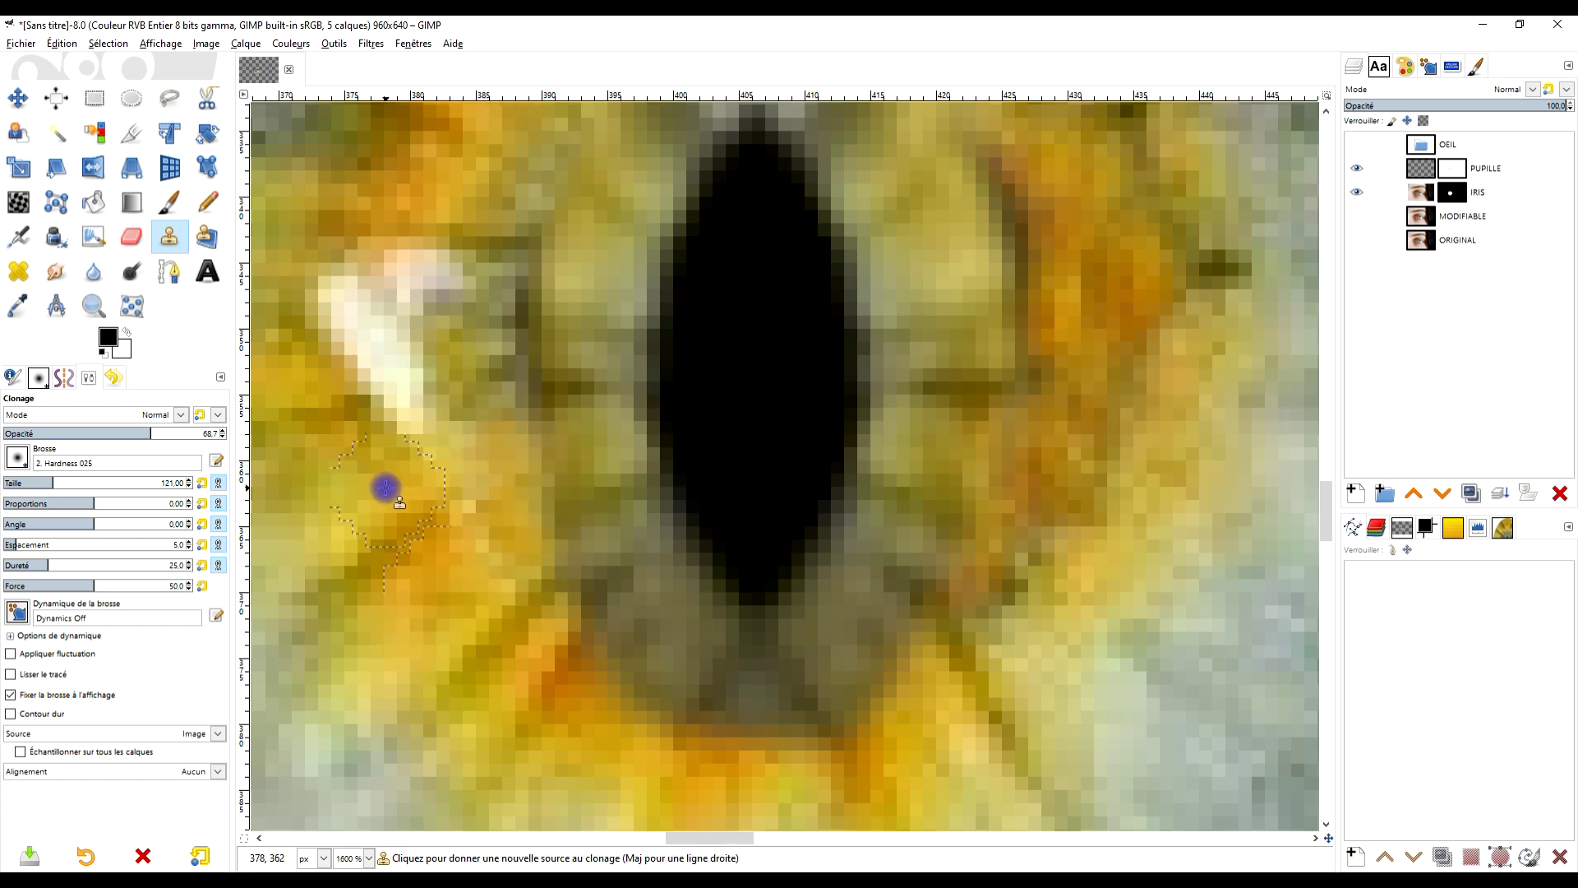
Sample orange texture just above the white reflection left of the pupil and clone it over the reflection
{"action": "left_click", "coordinate": [352, 481], "text": "ctrl"}
{"action": "scroll", "coordinate": [546, 444], "scroll_direction": "up", "scroll_amount": 2}
{"action": "scroll", "coordinate": [546, 444], "scroll_direction": "left", "scroll_amount": 2}
{"action": "left_click", "coordinate": [542, 268], "text": "ctrl"}
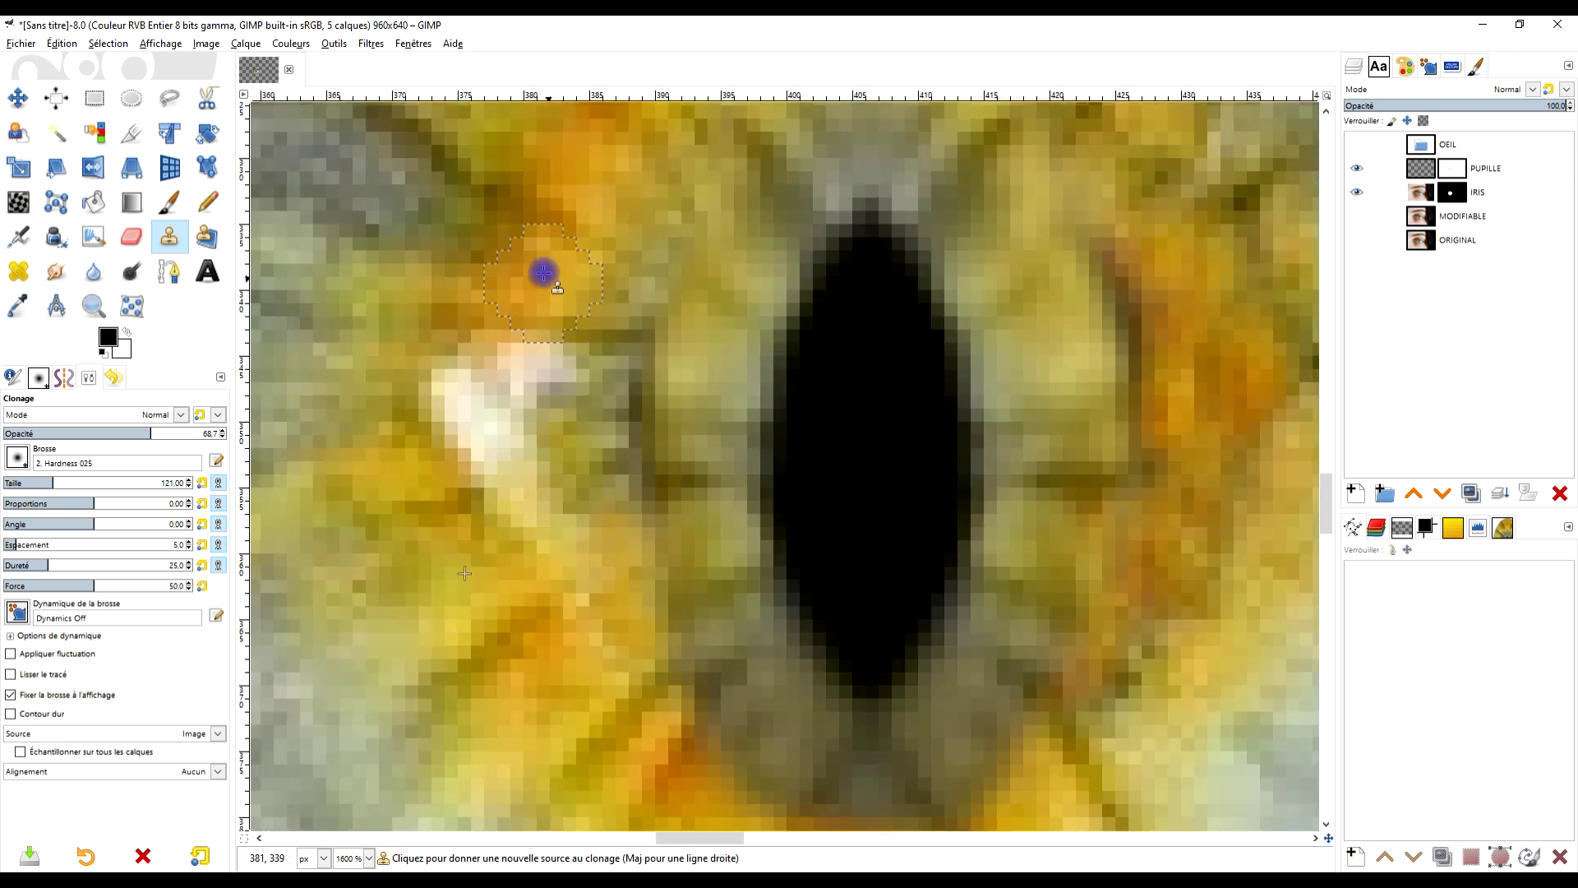
{"action": "mouse_move", "coordinate": [518, 371]}
{"action": "left_mouse_down"}
{"action": "mouse_move", "coordinate": [495, 430]}
{"action": "mouse_move", "coordinate": [463, 386]}
{"action": "mouse_move", "coordinate": [501, 466]}
{"action": "left_mouse_up"}
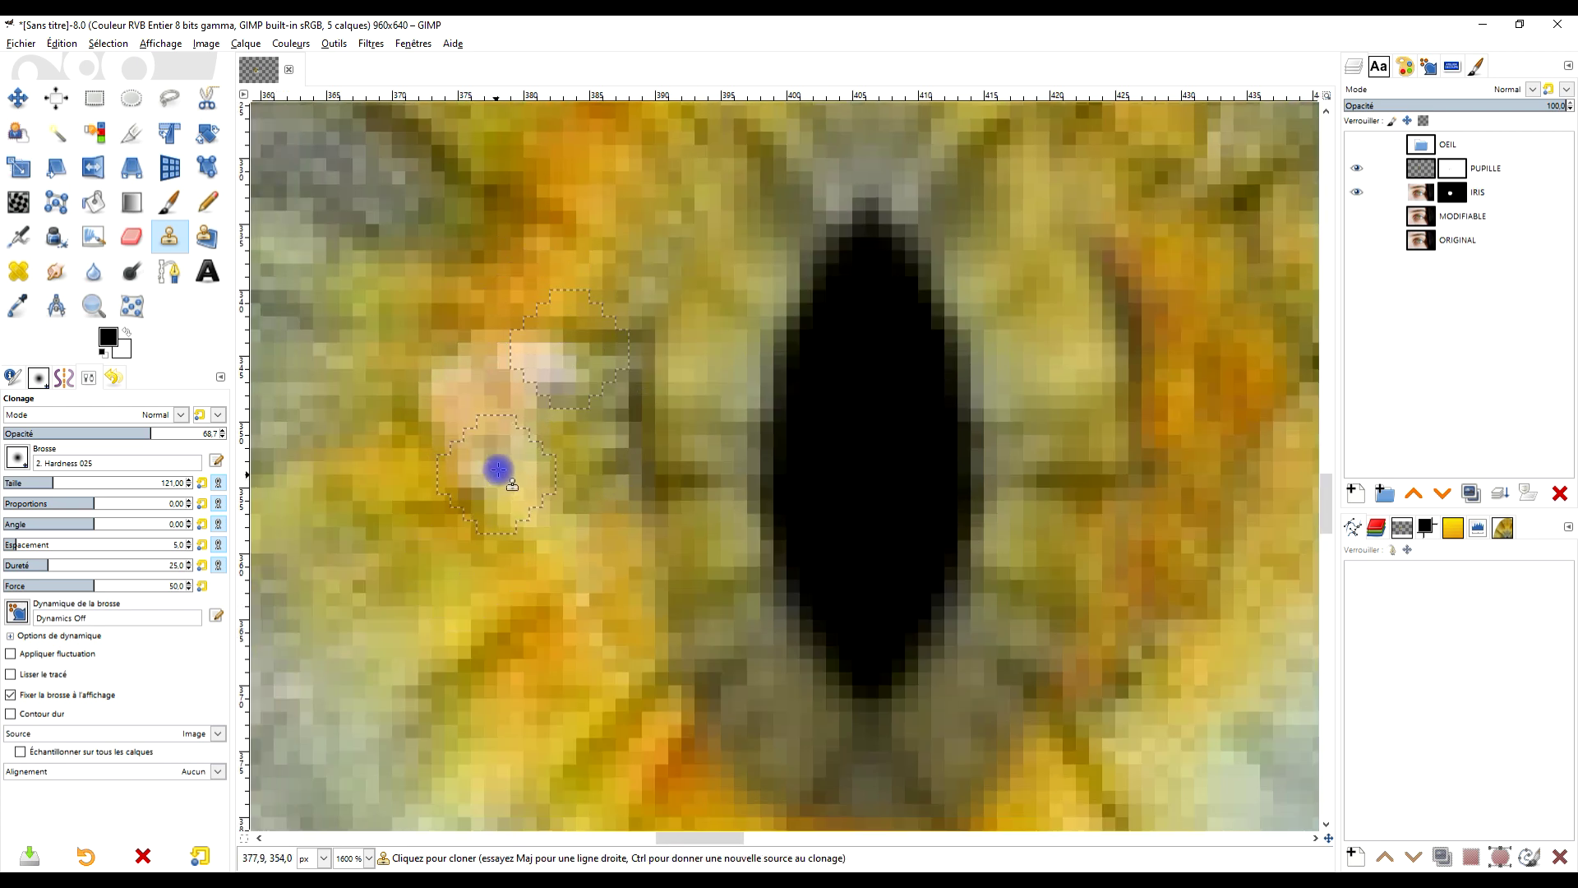
Raise the Clone opacity to 100 and cover the rest of the white reflection with orange and yellow texture resampled nearby
{"action": "left_click", "coordinate": [584, 240], "text": "ctrl"}
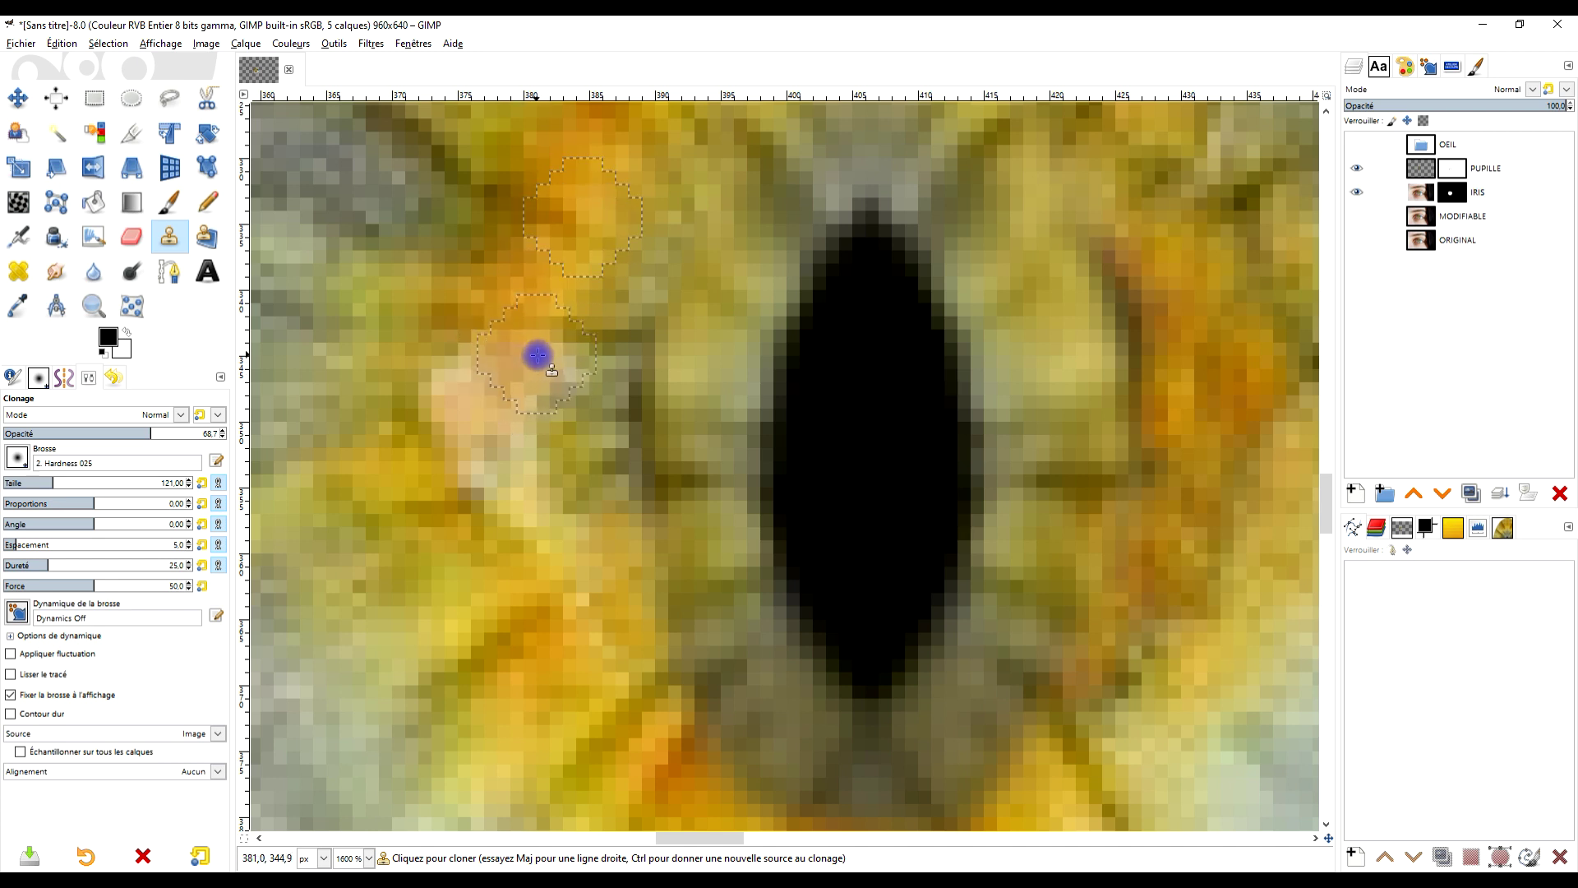
{"action": "left_click_drag", "start_coordinate": [152, 433], "coordinate": [222, 433]}
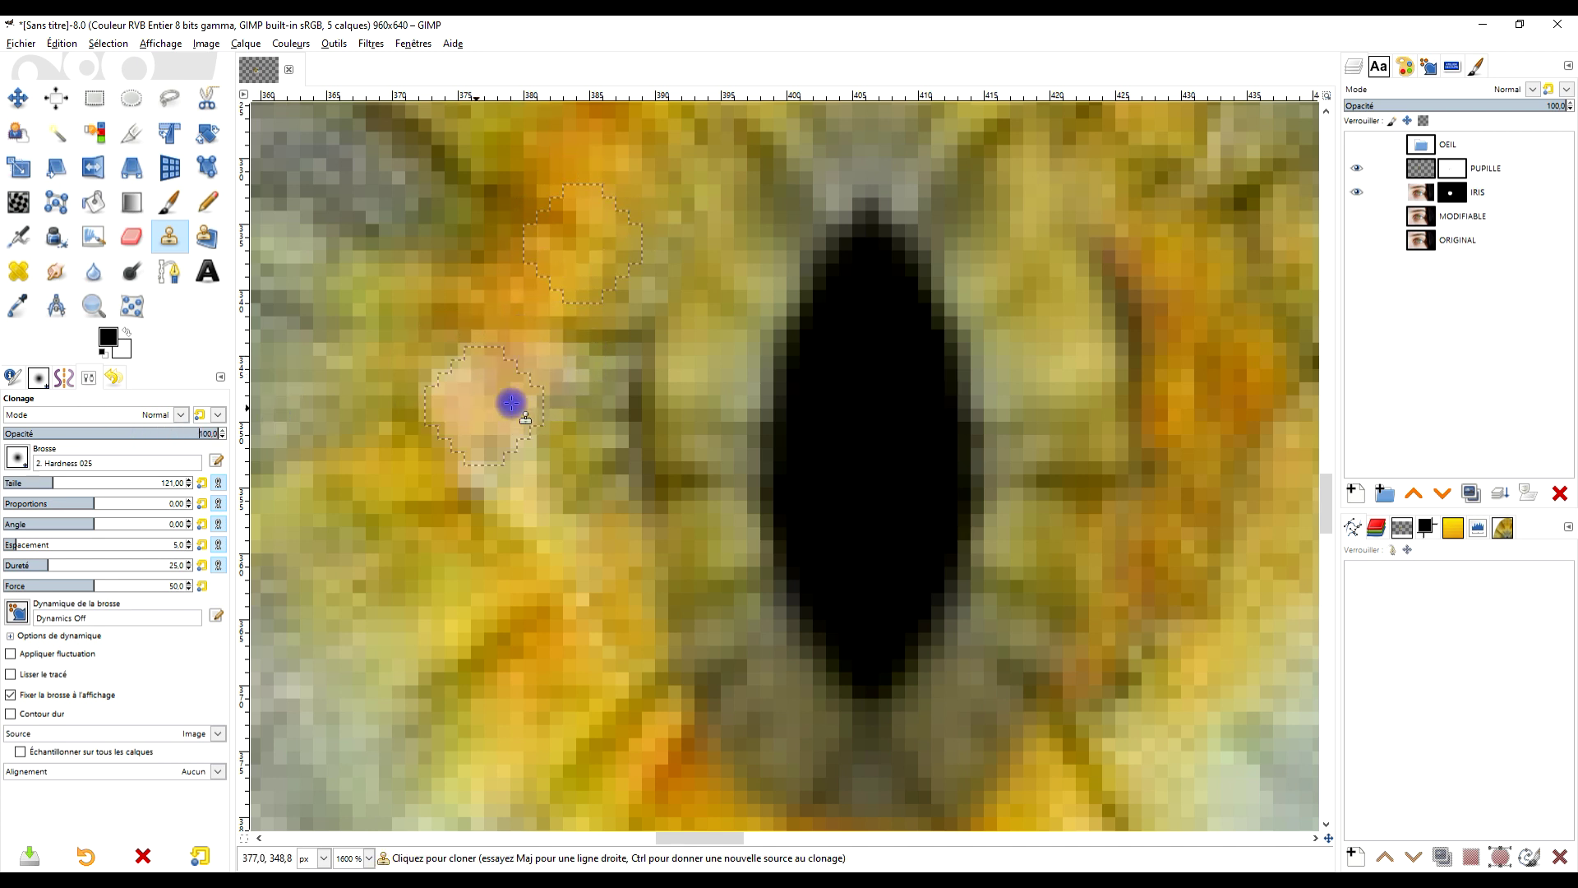
{"action": "left_click", "coordinate": [580, 268], "text": "ctrl"}
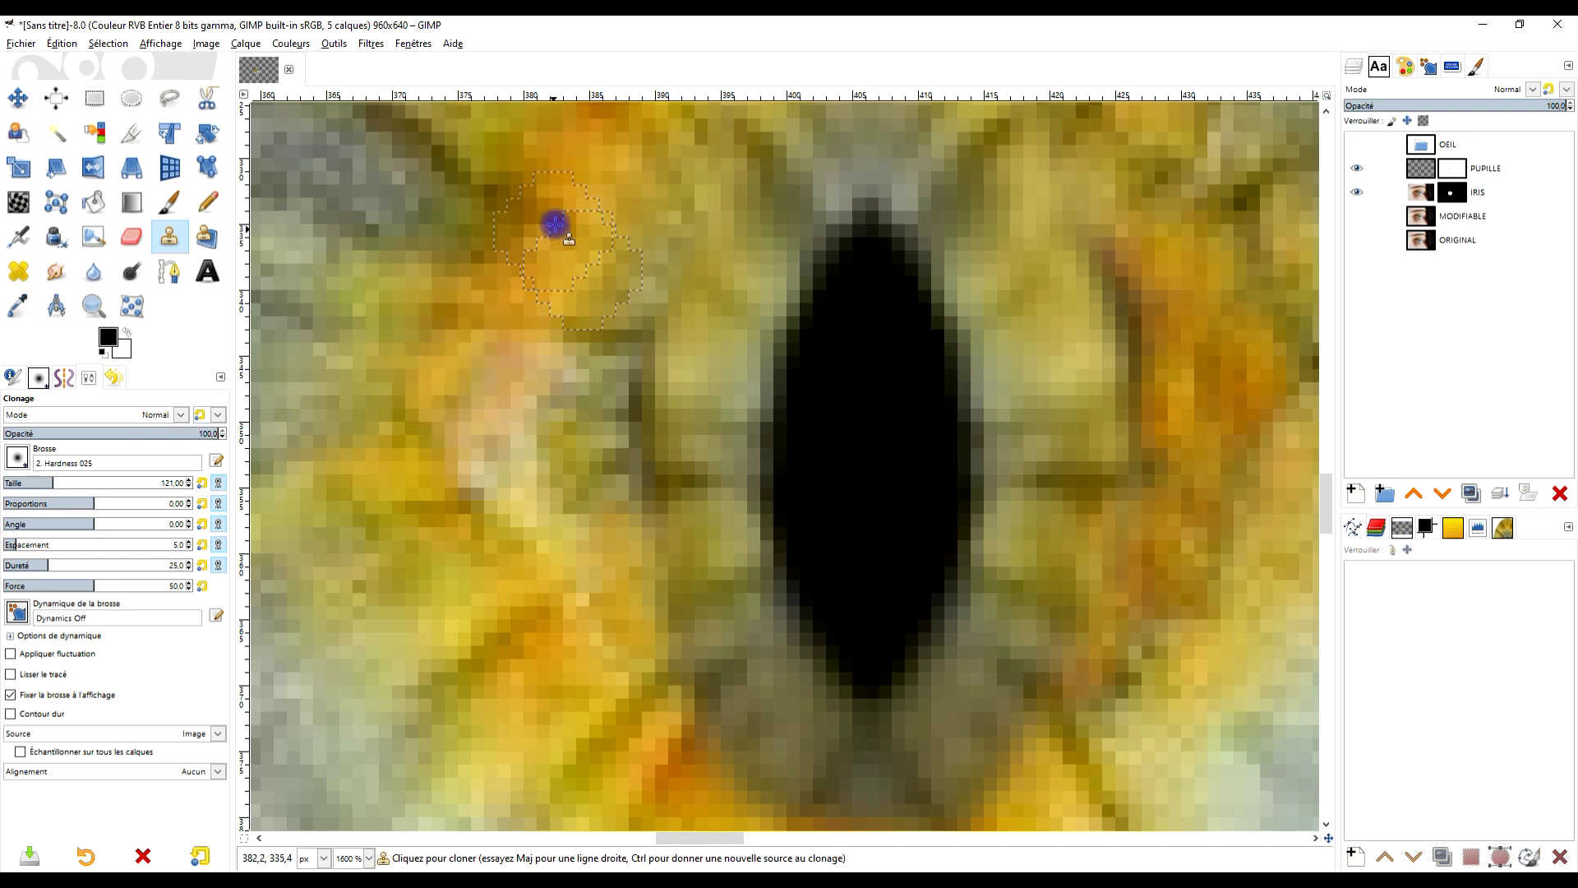
{"action": "left_click", "coordinate": [537, 230], "text": "ctrl"}
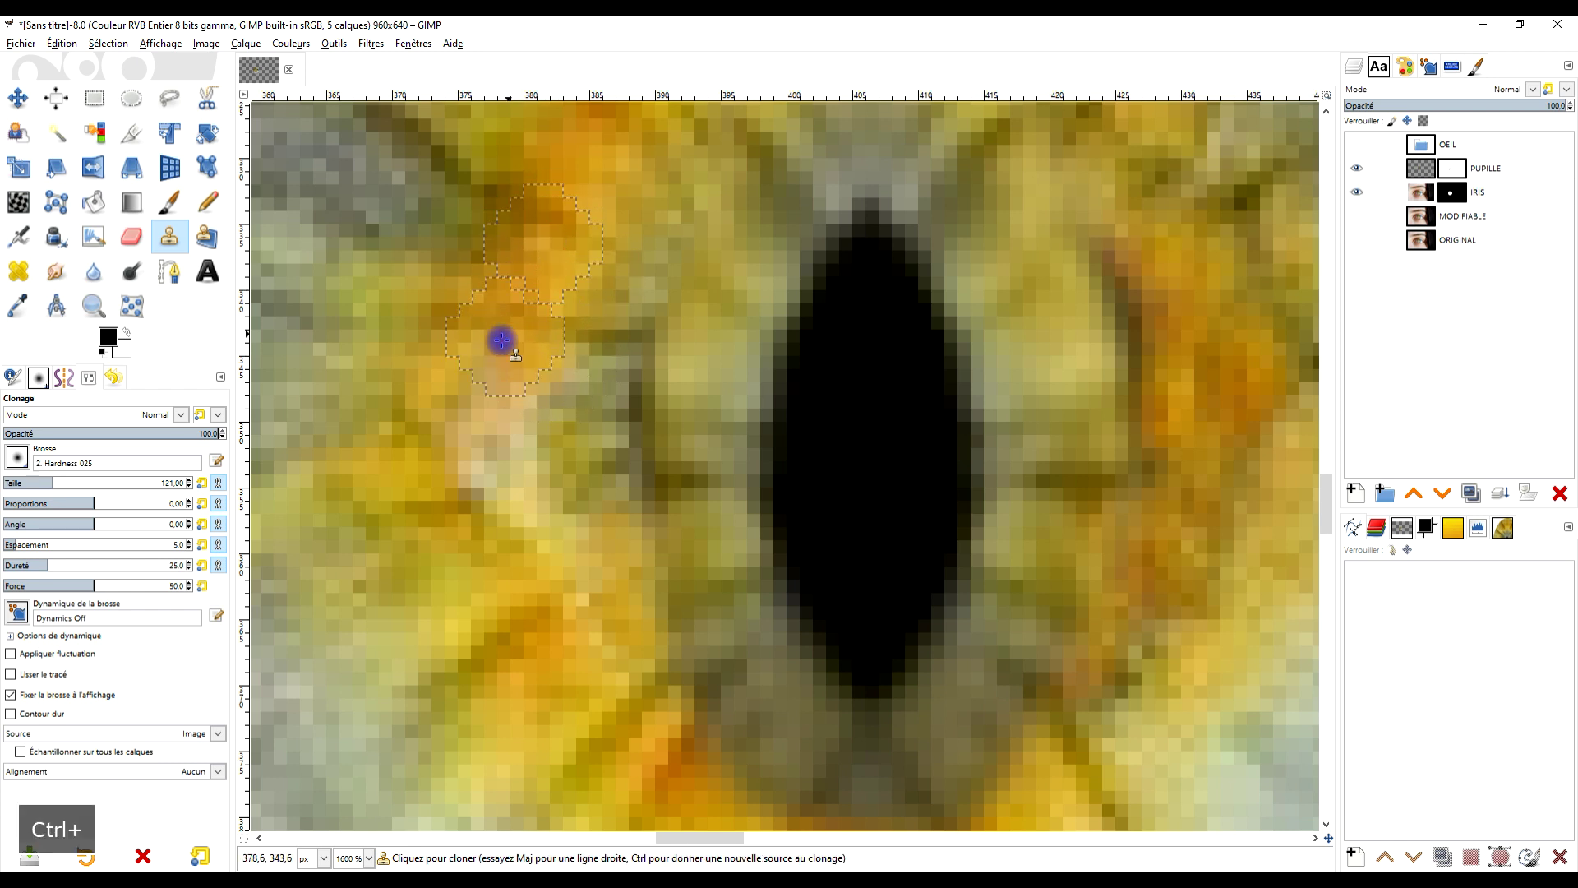
{"action": "left_click", "coordinate": [474, 593], "text": "ctrl"}
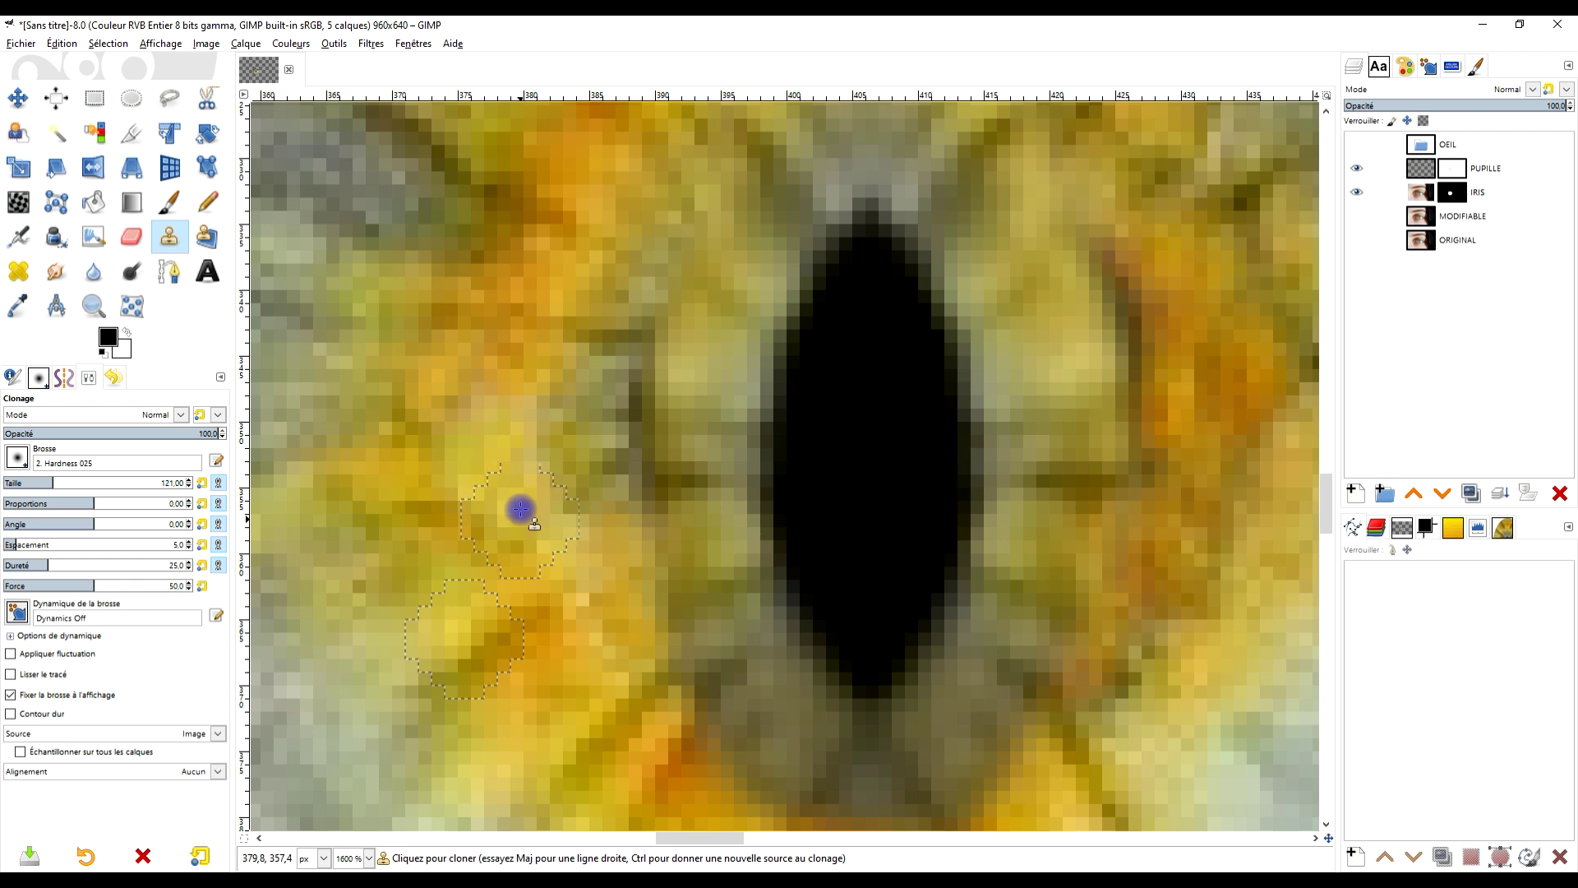
Clone orange texture from the iris's upper-left area down over the yellow patch and dark edge left of the pupil
{"action": "scroll", "coordinate": [475, 460], "scroll_direction": "up", "scroll_amount": 3}
{"action": "scroll", "coordinate": [479, 497], "scroll_direction": "right", "scroll_amount": 2}
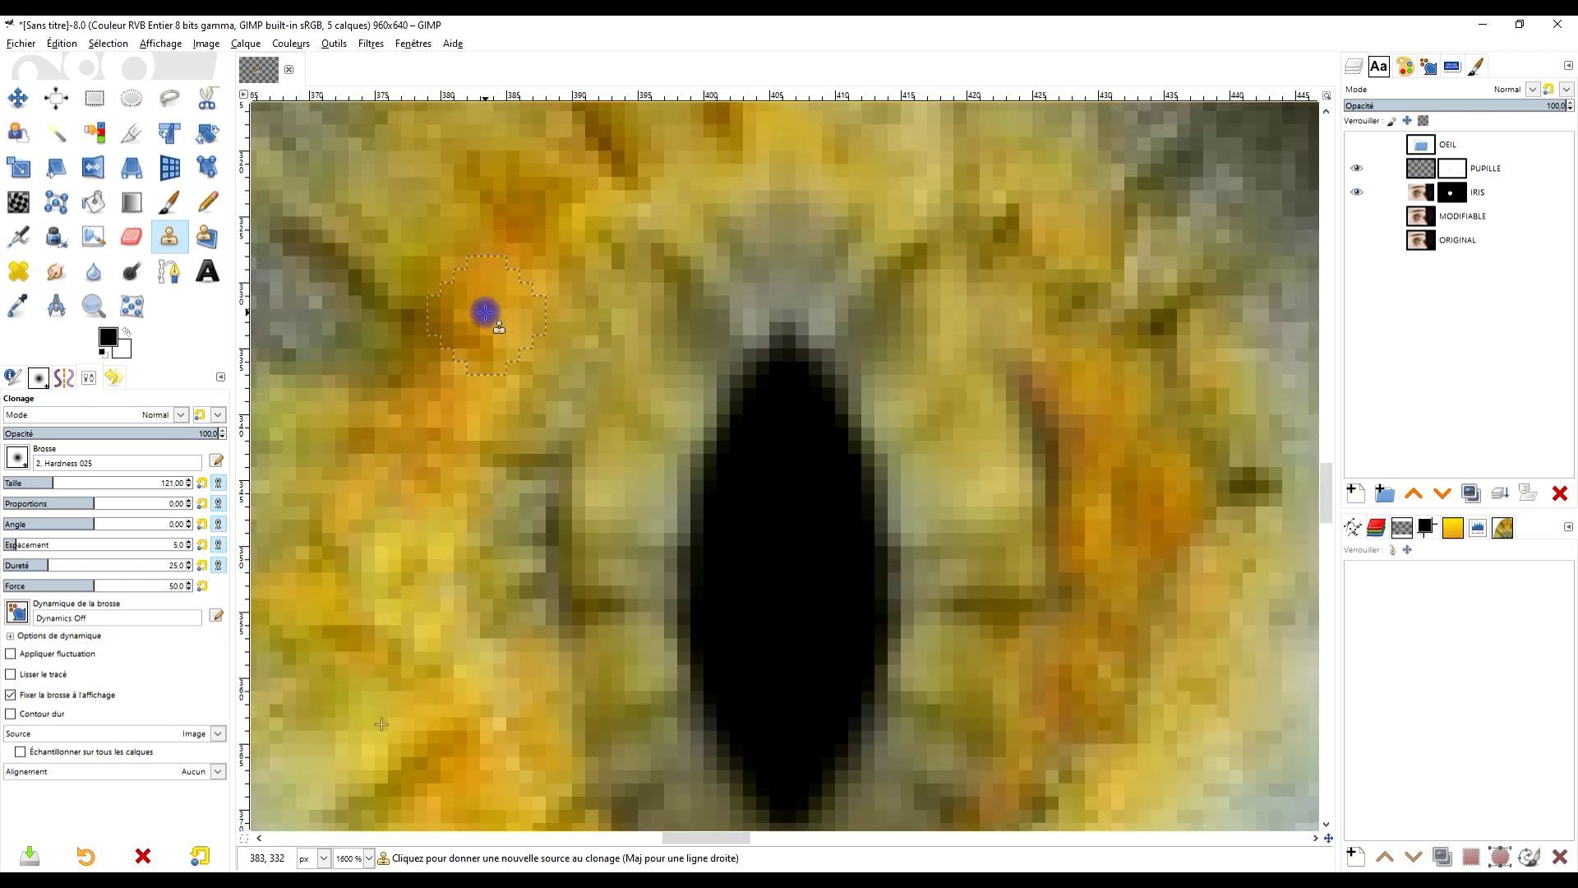
{"action": "left_click", "coordinate": [486, 312], "text": "ctrl"}
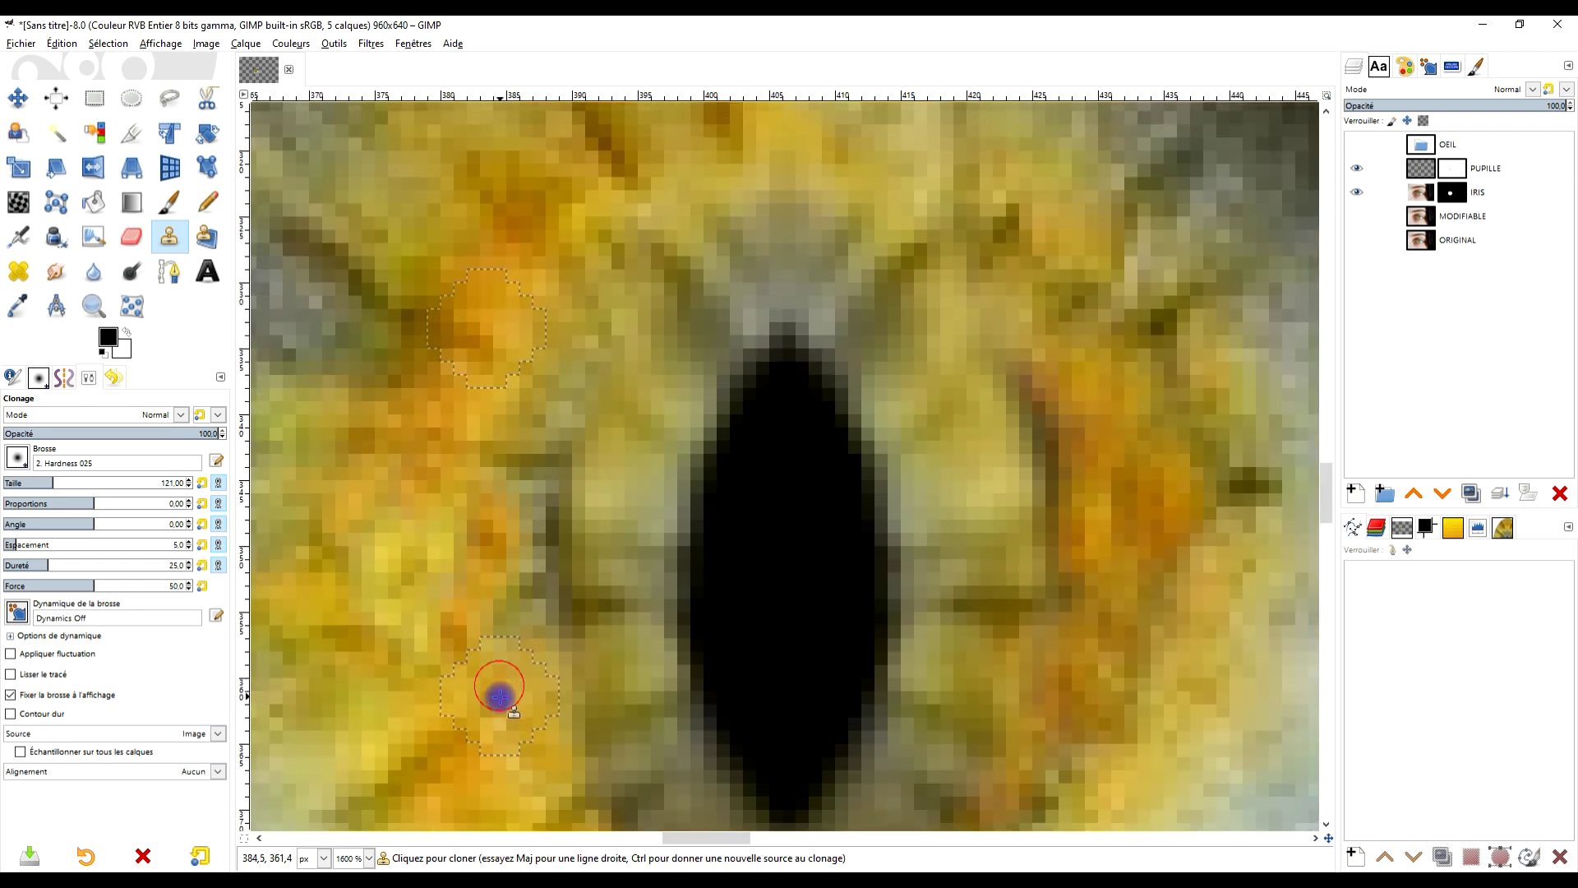
{"action": "left_click_drag", "start_coordinate": [412, 626], "coordinate": [394, 562]}
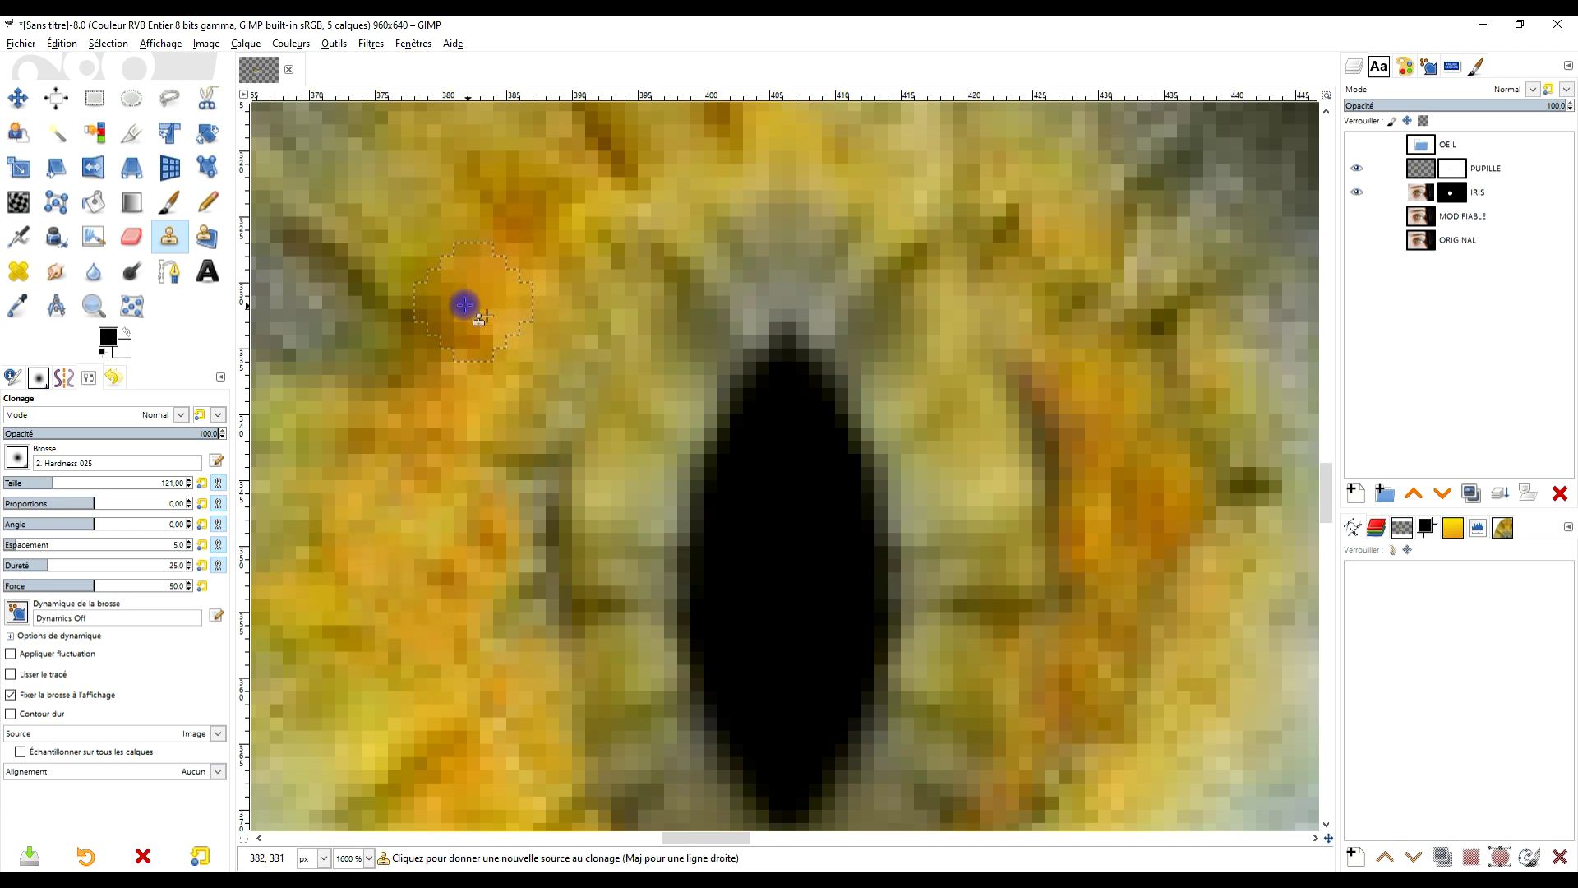
{"action": "left_click", "coordinate": [461, 310], "text": "ctrl"}
{"action": "left_click_drag", "start_coordinate": [548, 415], "coordinate": [527, 518]}
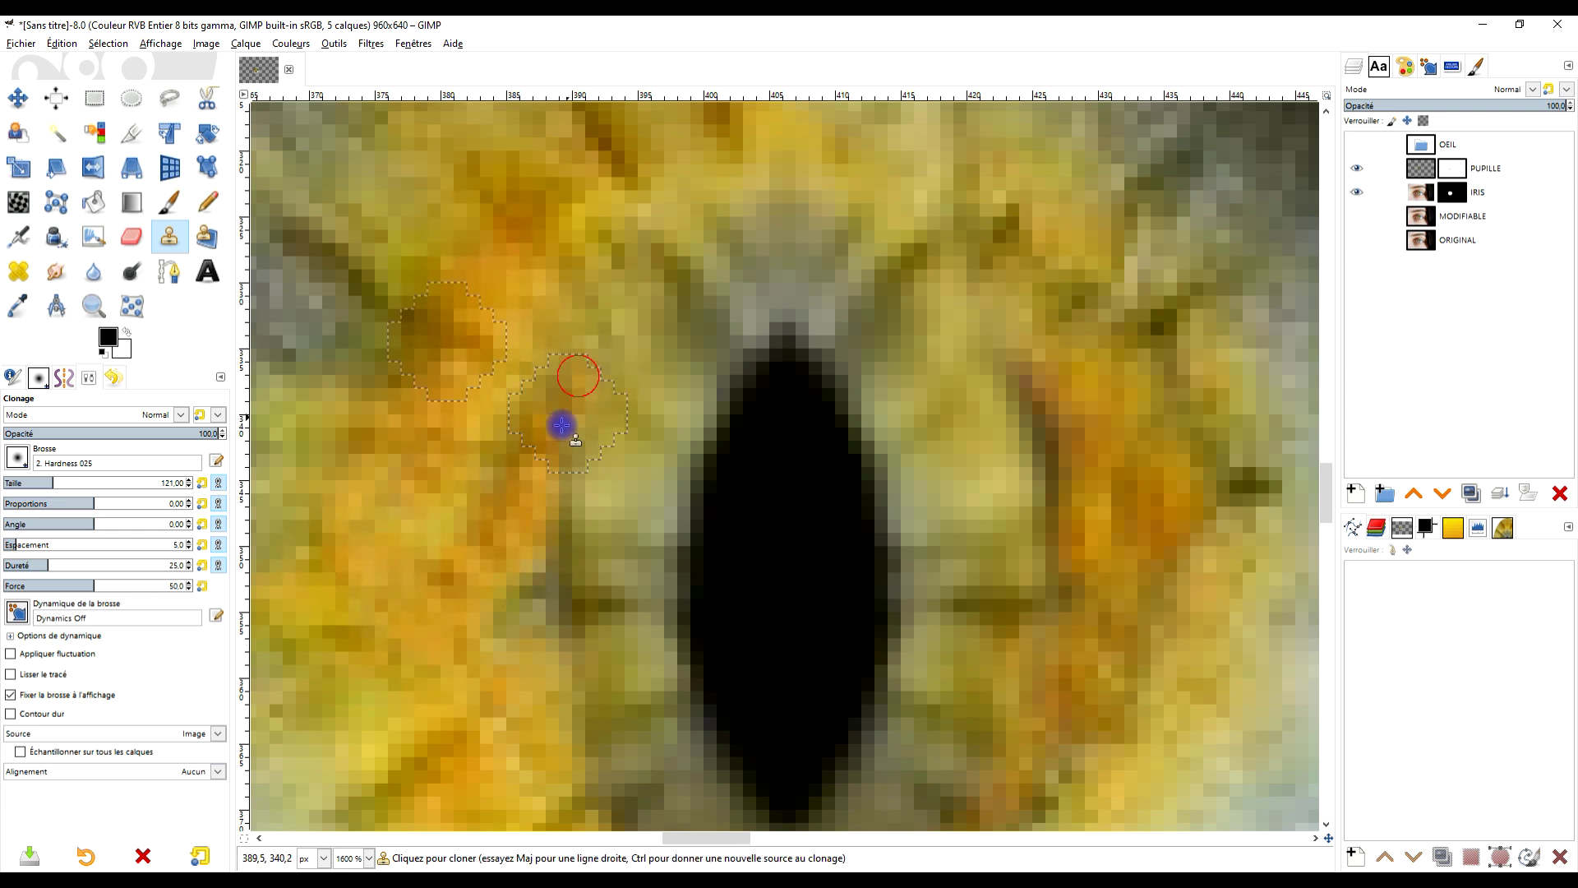
Clone orange texture along the pupil's lower-left side, resampling the source on the iris left of the pupil
{"action": "scroll", "coordinate": [599, 394], "scroll_direction": "down", "scroll_amount": 5}
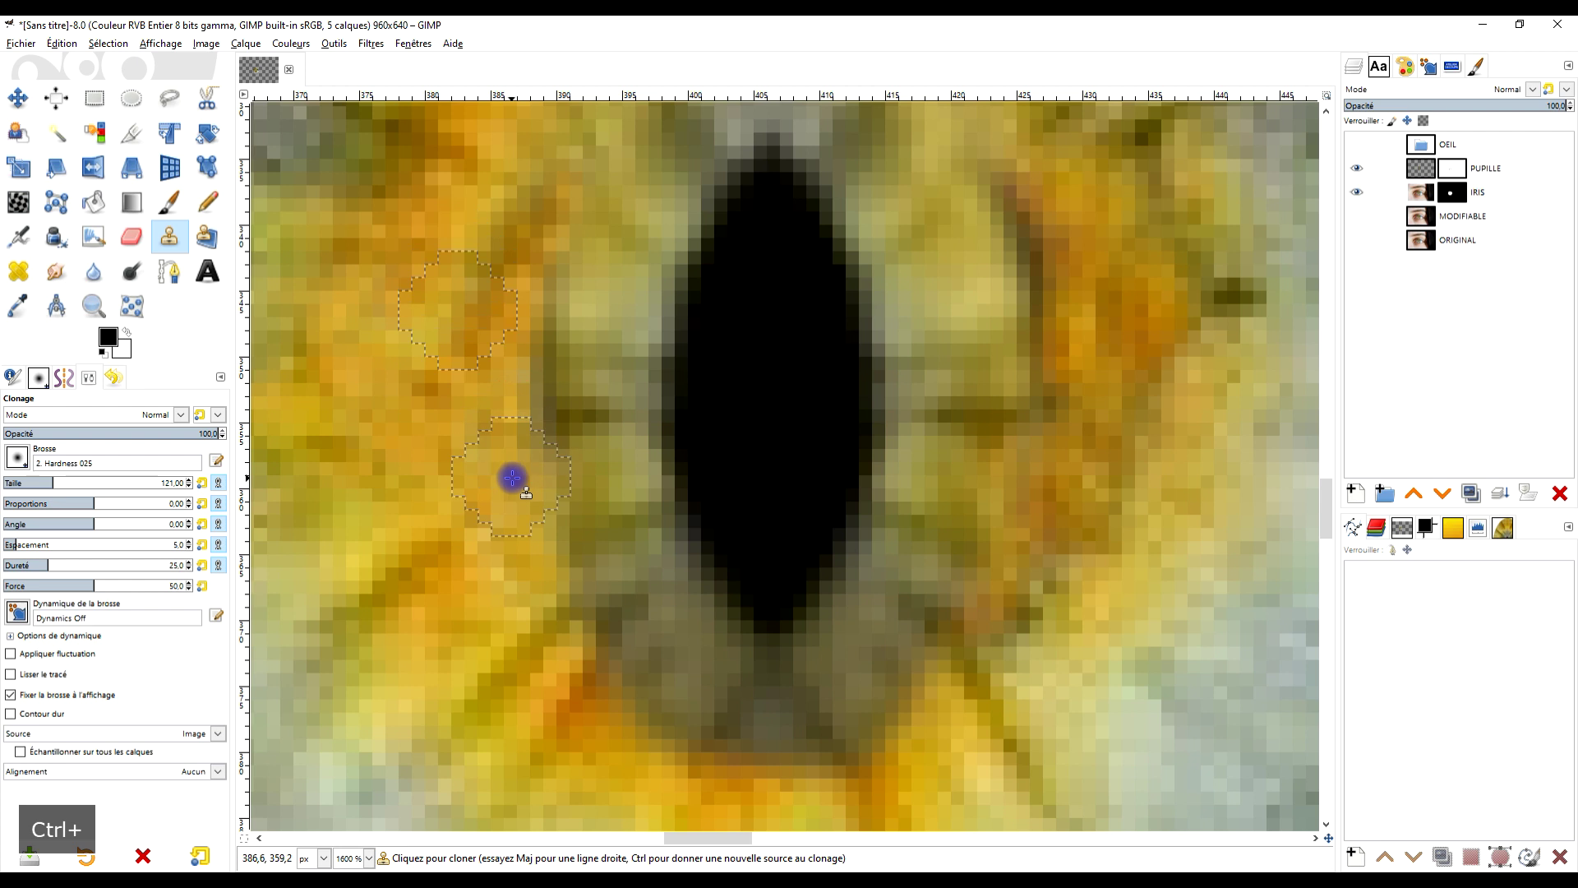
{"action": "scroll", "coordinate": [674, 394], "scroll_direction": "down", "scroll_amount": 2}
{"action": "left_click", "coordinate": [453, 230], "text": "ctrl"}
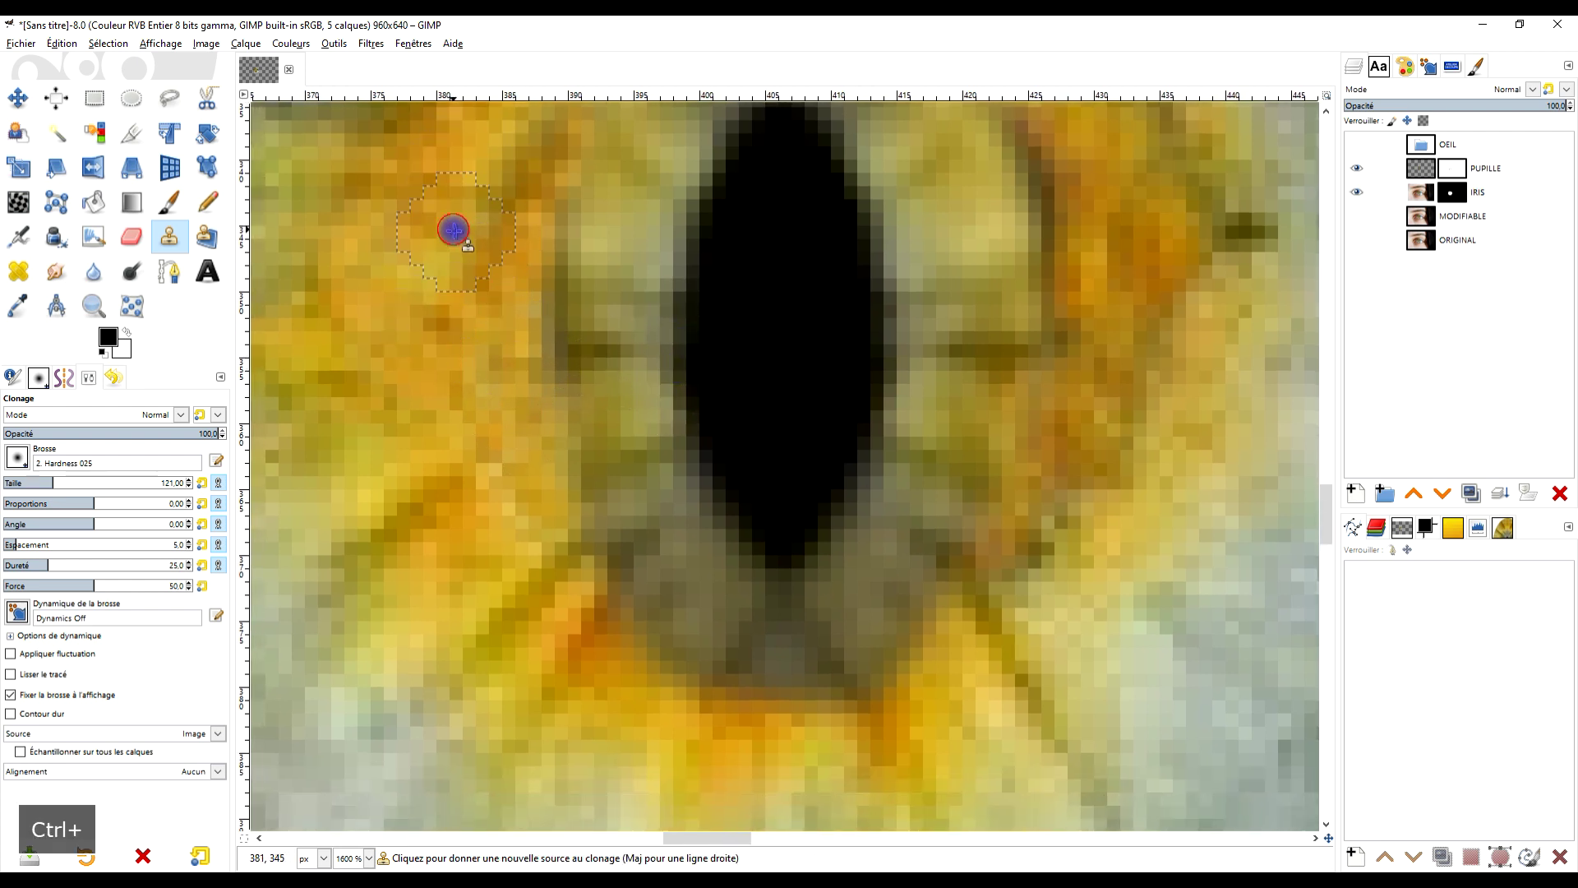
{"action": "scroll", "coordinate": [575, 391], "scroll_direction": "down", "scroll_amount": 2}
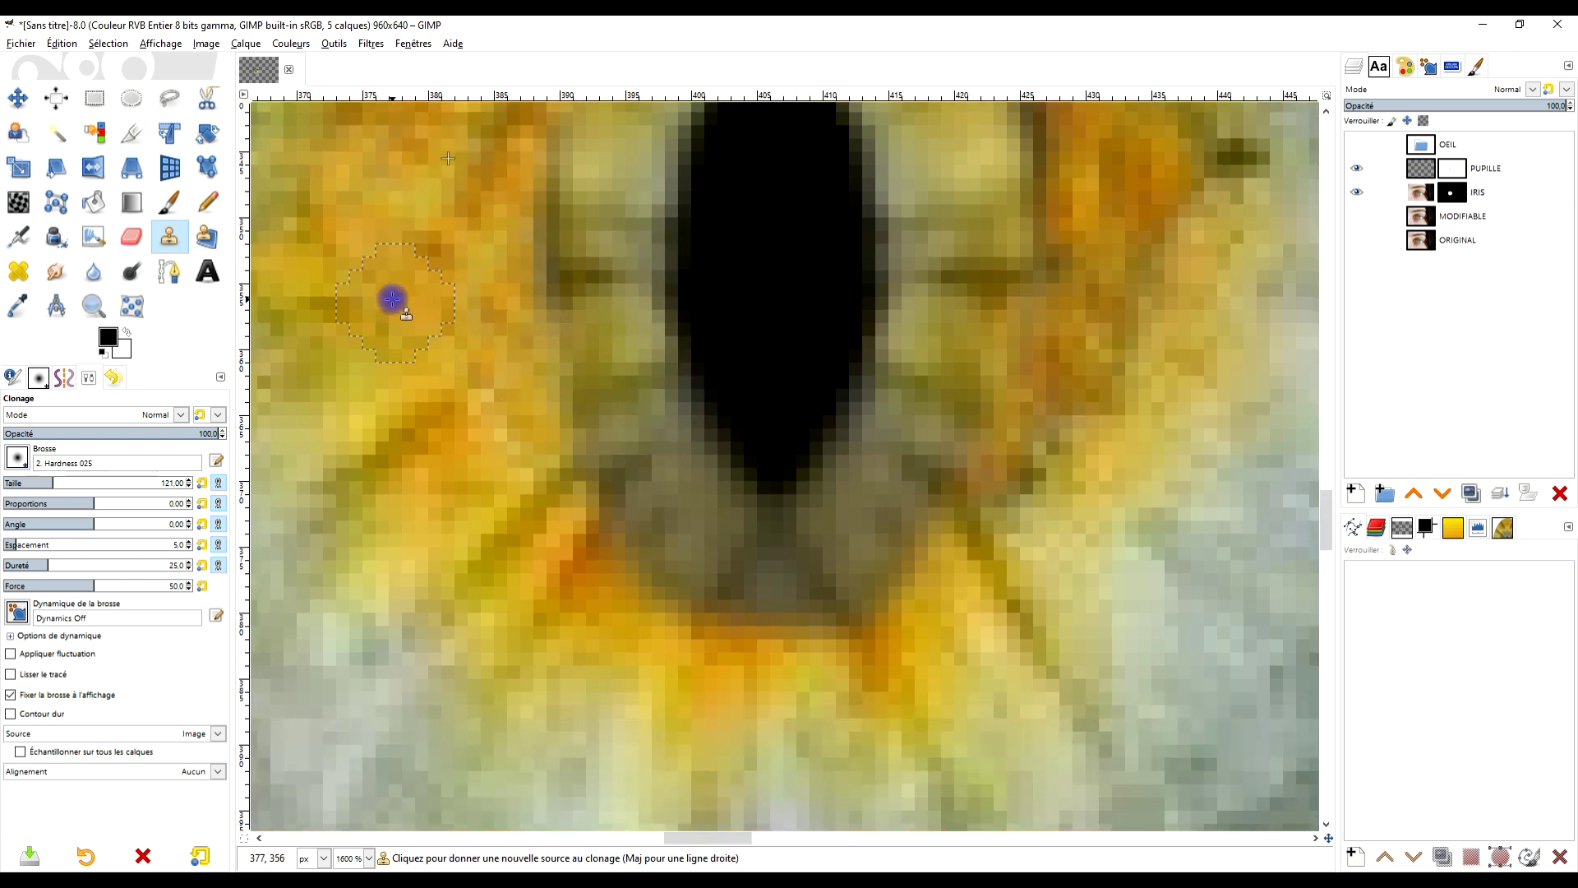
{"action": "left_click", "coordinate": [493, 391], "text": "ctrl"}
{"action": "scroll", "coordinate": [662, 416], "scroll_direction": "down", "scroll_amount": 2}
{"action": "scroll", "coordinate": [641, 395], "scroll_direction": "up", "scroll_amount": 3}
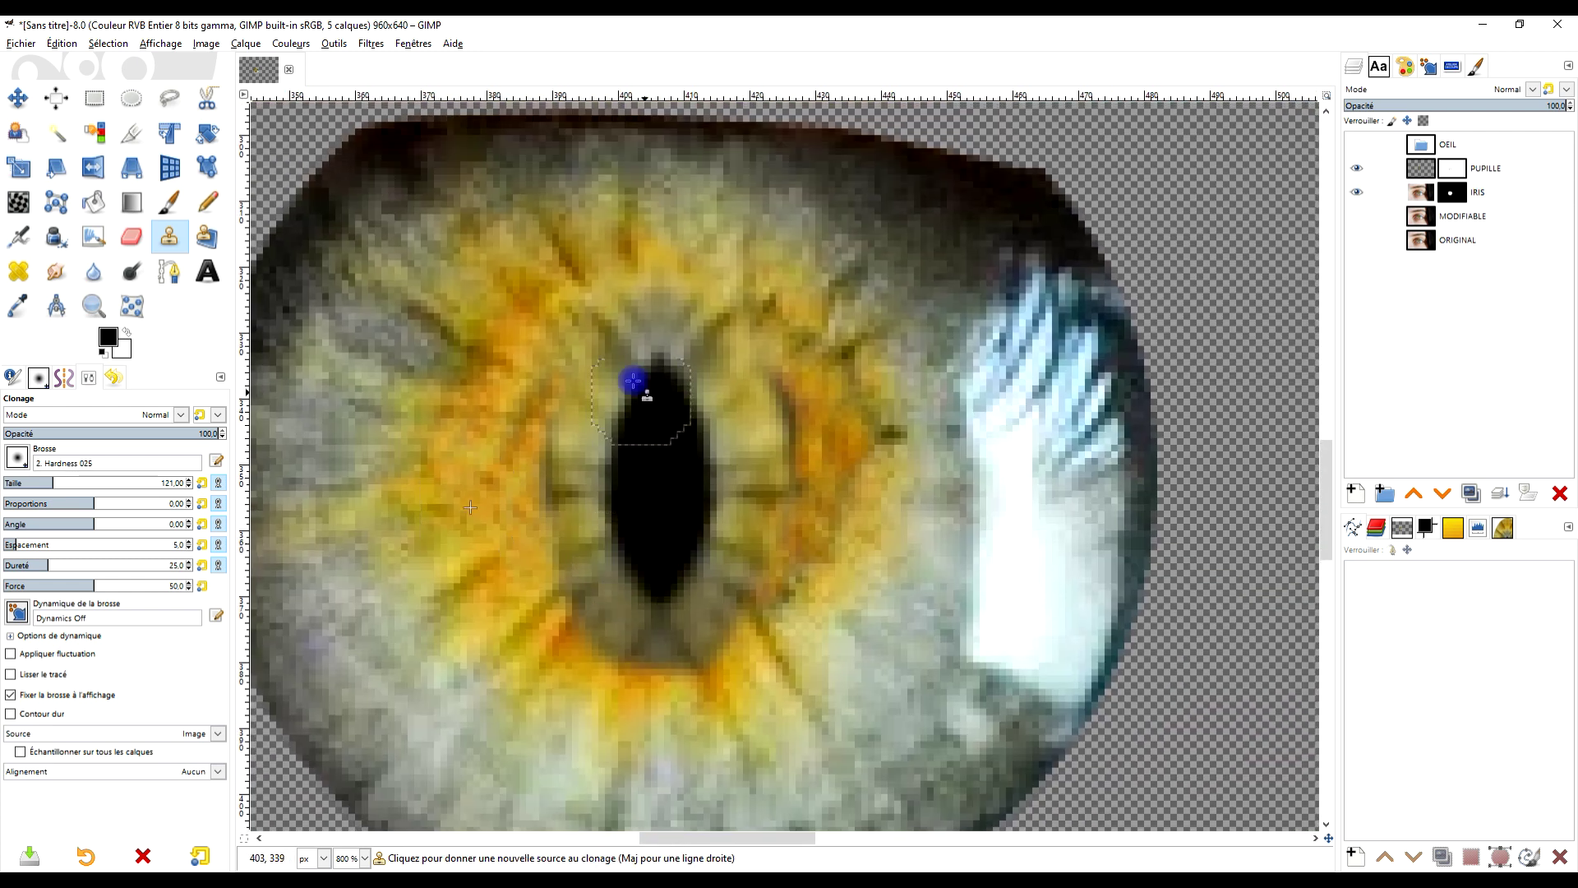
Clone orange texture sampled from both sides of the iris along the arc above the pupil
{"action": "scroll", "coordinate": [633, 380], "scroll_direction": "up", "scroll_amount": 1}
{"action": "left_click", "coordinate": [473, 396], "text": "ctrl"}
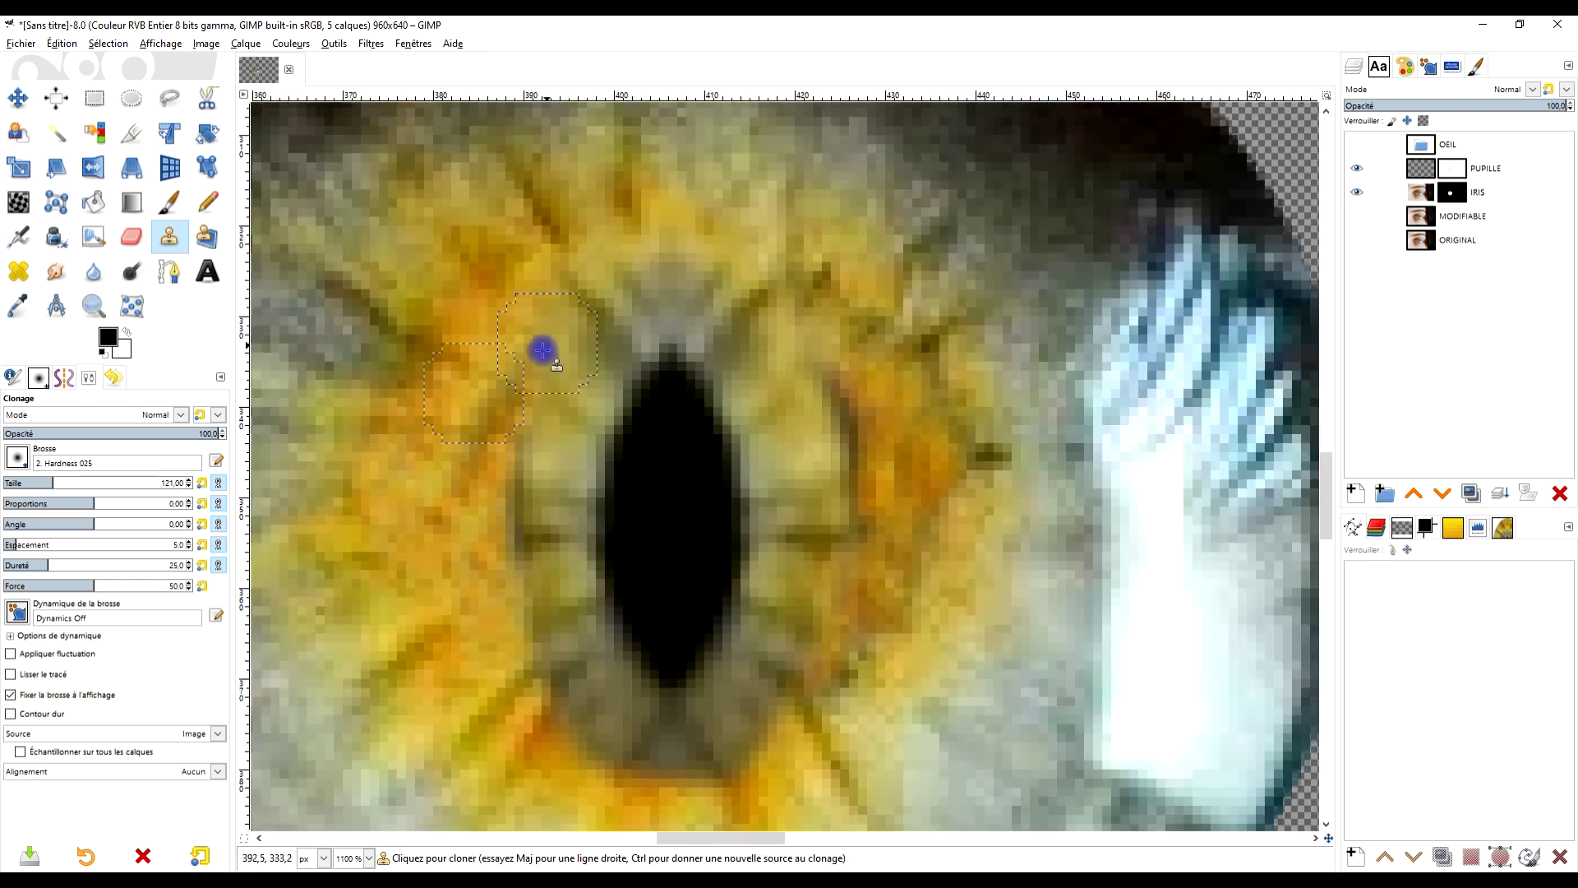
{"action": "scroll", "coordinate": [729, 355], "scroll_direction": "right", "scroll_amount": 2}
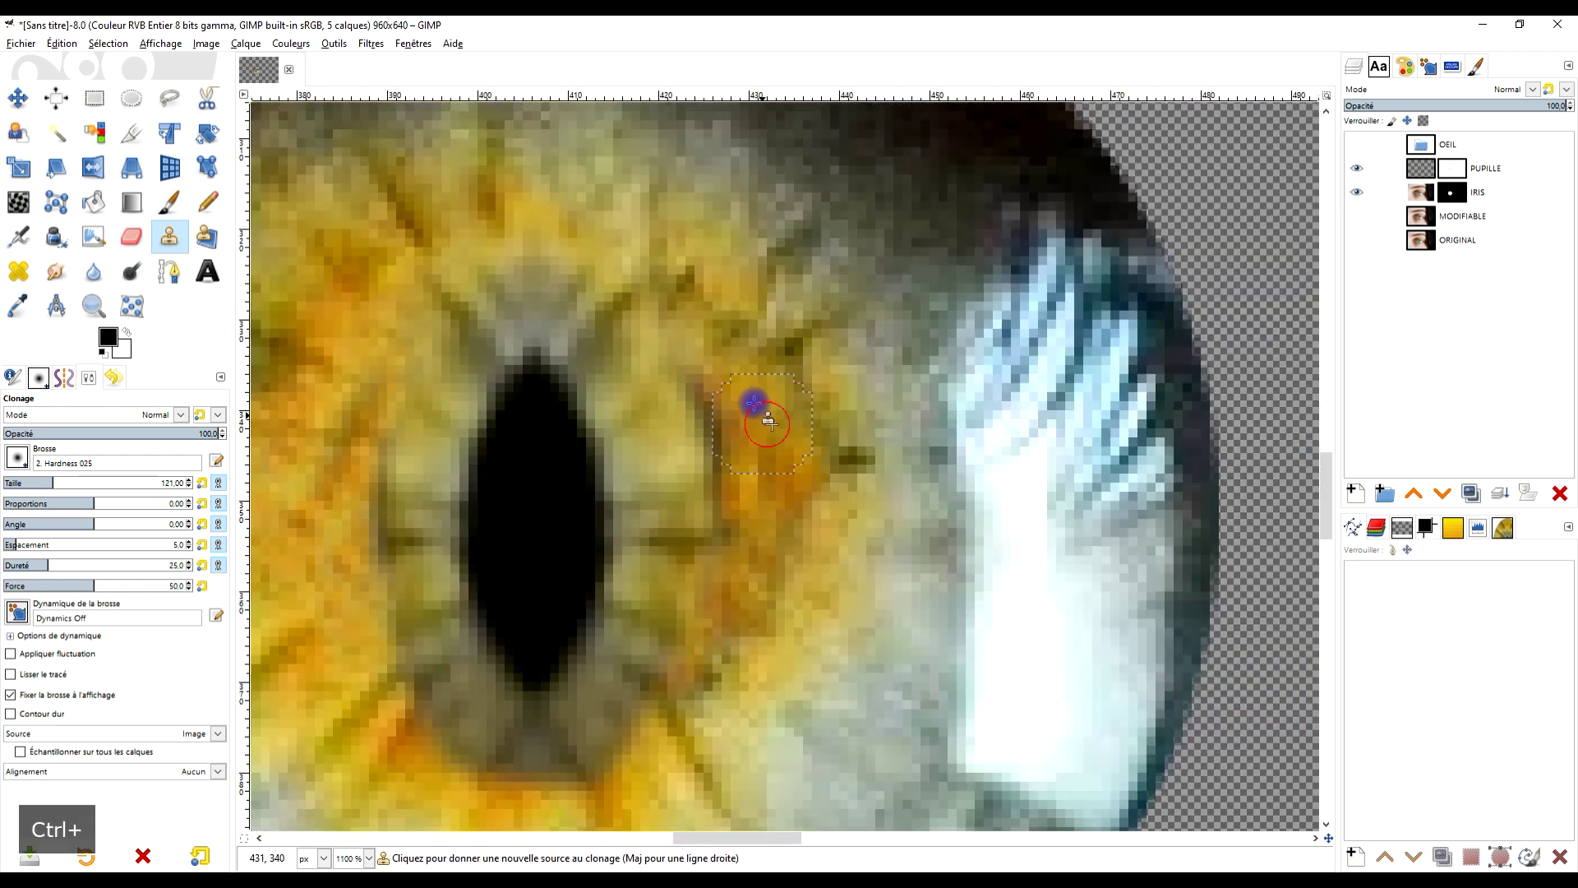
{"action": "left_click", "coordinate": [744, 387], "text": "ctrl"}
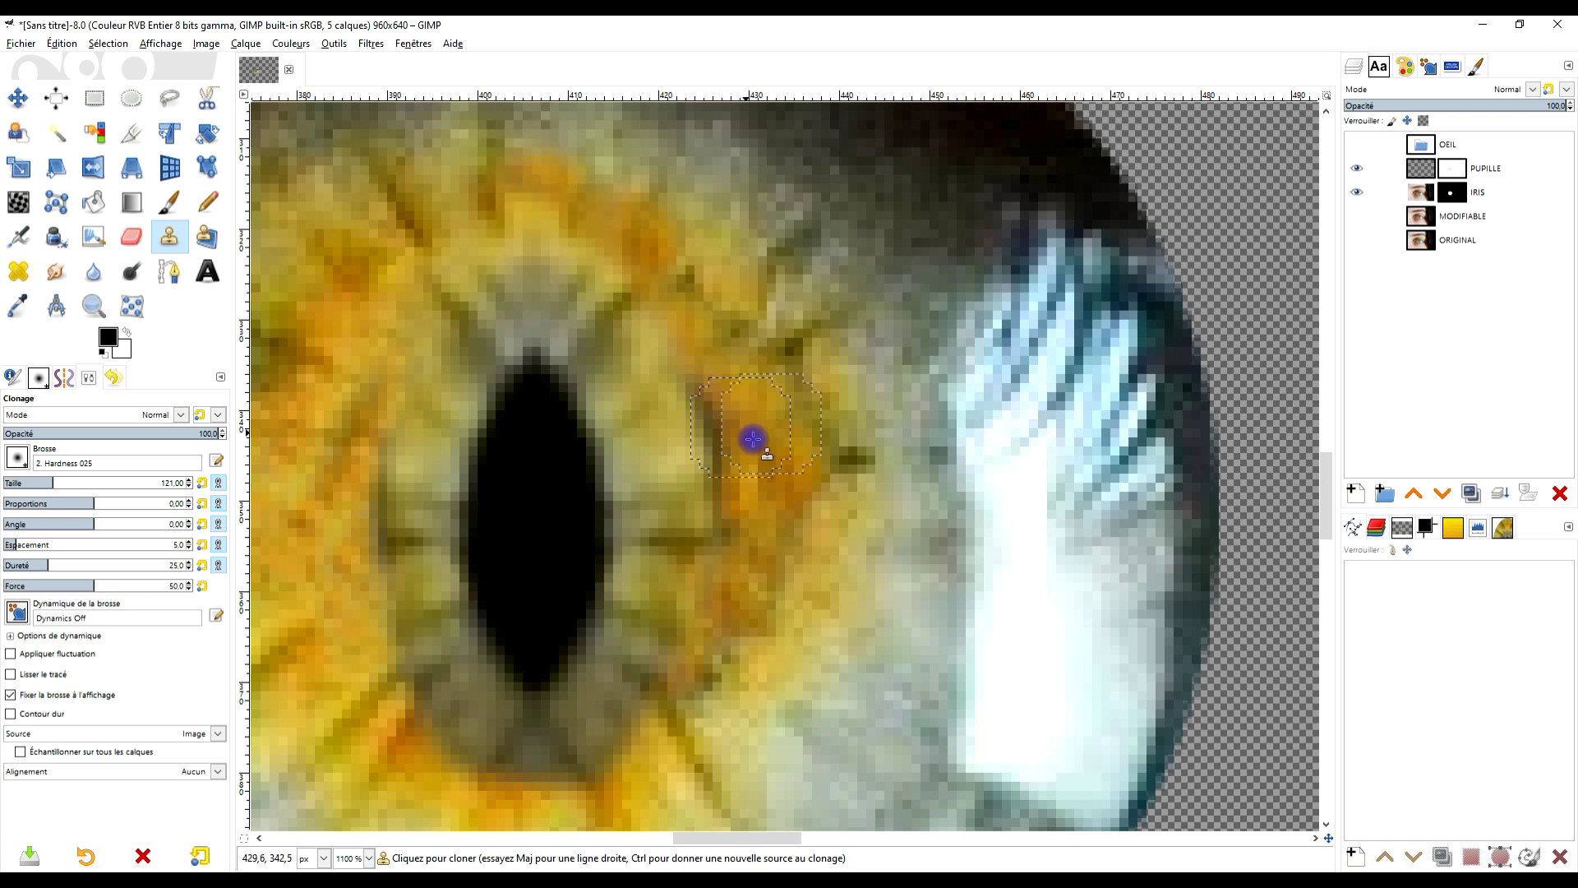
{"action": "scroll", "coordinate": [750, 436], "scroll_direction": "down", "scroll_amount": 2}
{"action": "scroll", "coordinate": [783, 510], "scroll_direction": "up", "scroll_amount": 1}
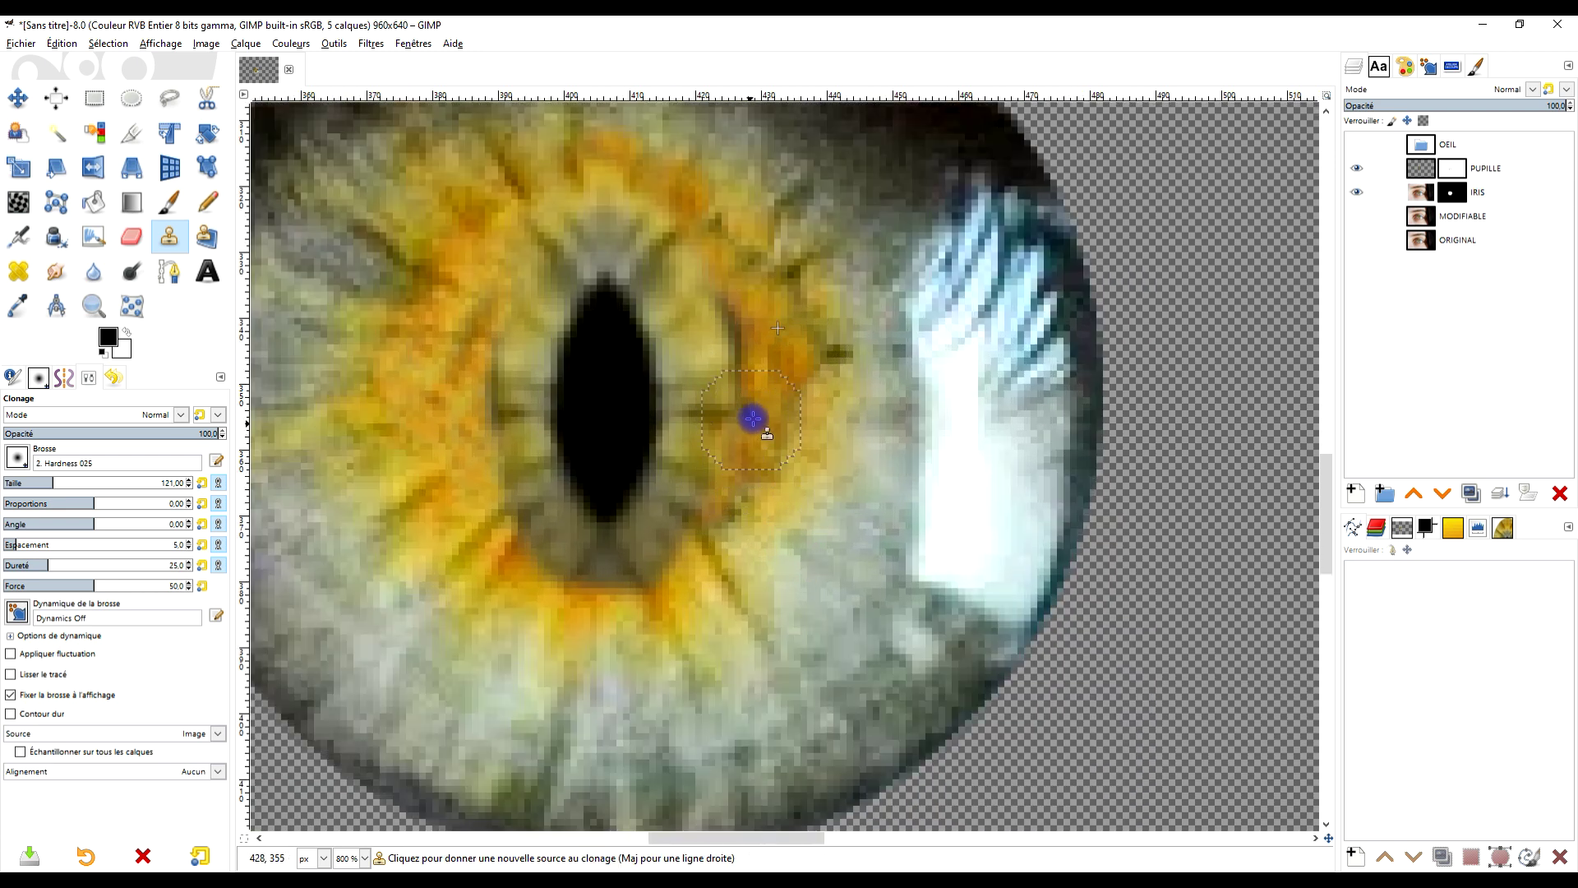
Undo the last clone stroke and clone resampled orange texture over the dark edge along the pupil's right side
{"action": "key", "text": "ctrl+z"}
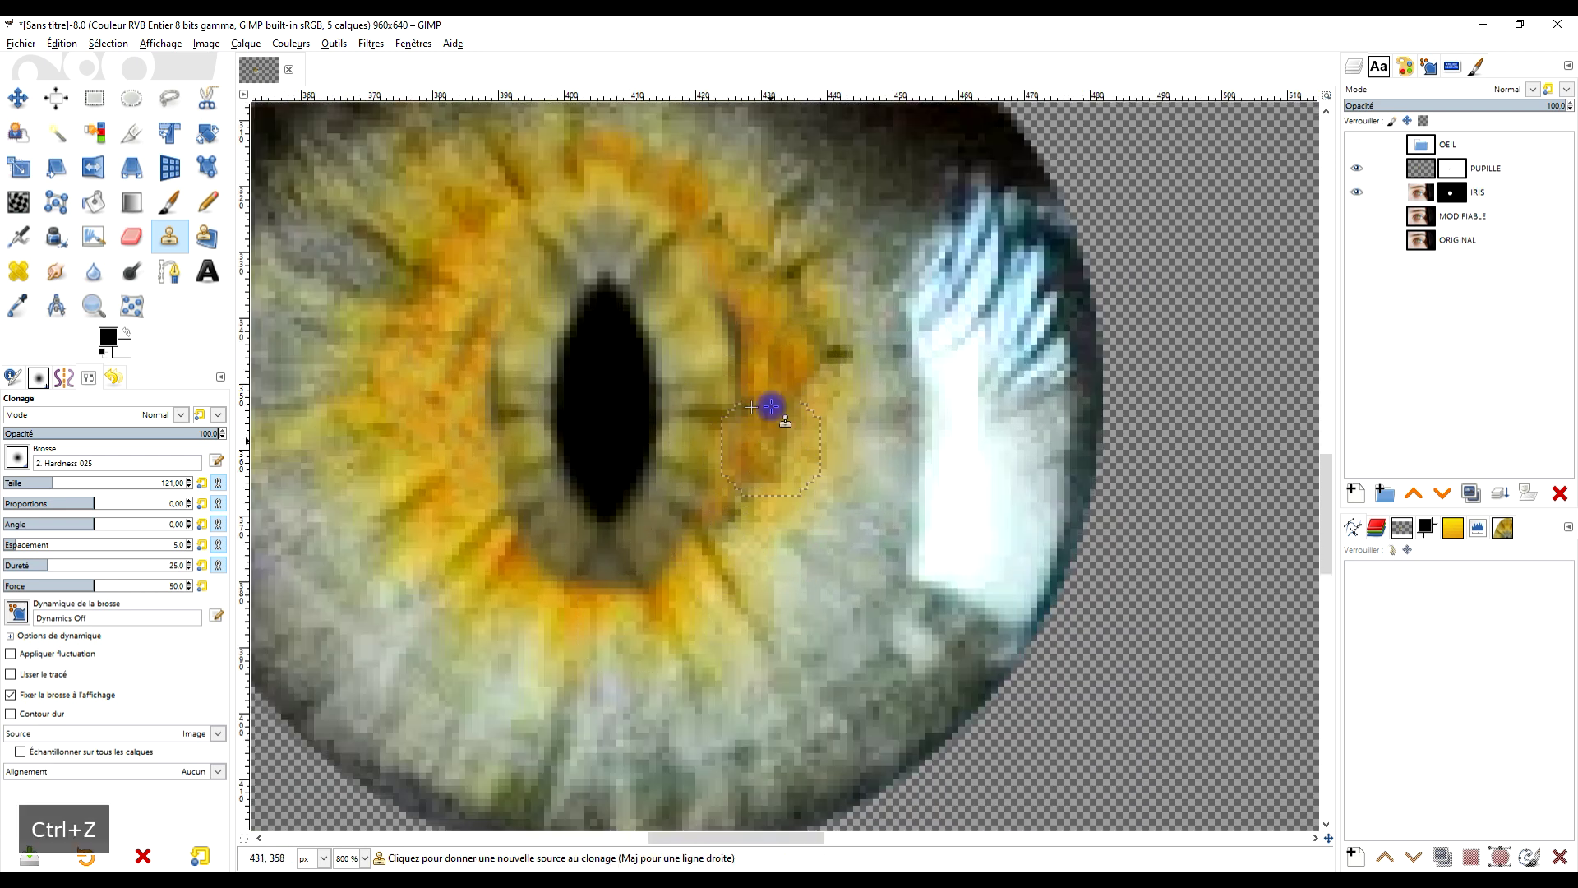
{"action": "scroll", "coordinate": [776, 403], "scroll_direction": "up", "scroll_amount": 1}
{"action": "scroll", "coordinate": [781, 403], "scroll_direction": "up", "scroll_amount": 1}
{"action": "left_click", "coordinate": [747, 405], "text": "ctrl"}
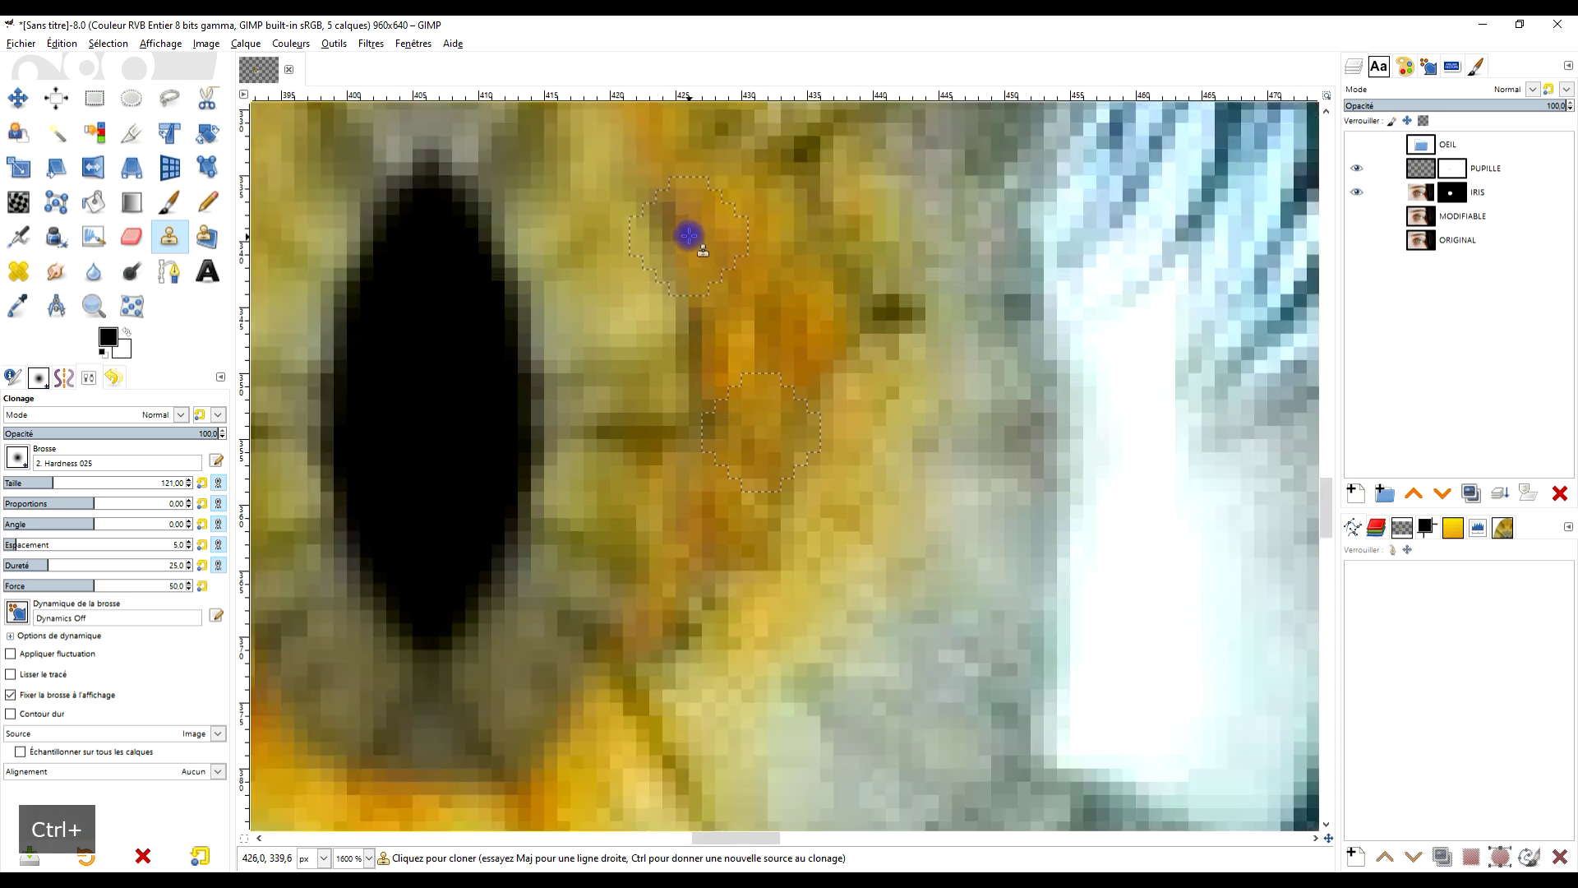
{"action": "scroll", "coordinate": [771, 436], "scroll_direction": "down", "scroll_amount": 6}
{"action": "scroll", "coordinate": [748, 473], "scroll_direction": "up", "scroll_amount": 5}
{"action": "scroll", "coordinate": [740, 509], "scroll_direction": "down", "scroll_amount": 5}
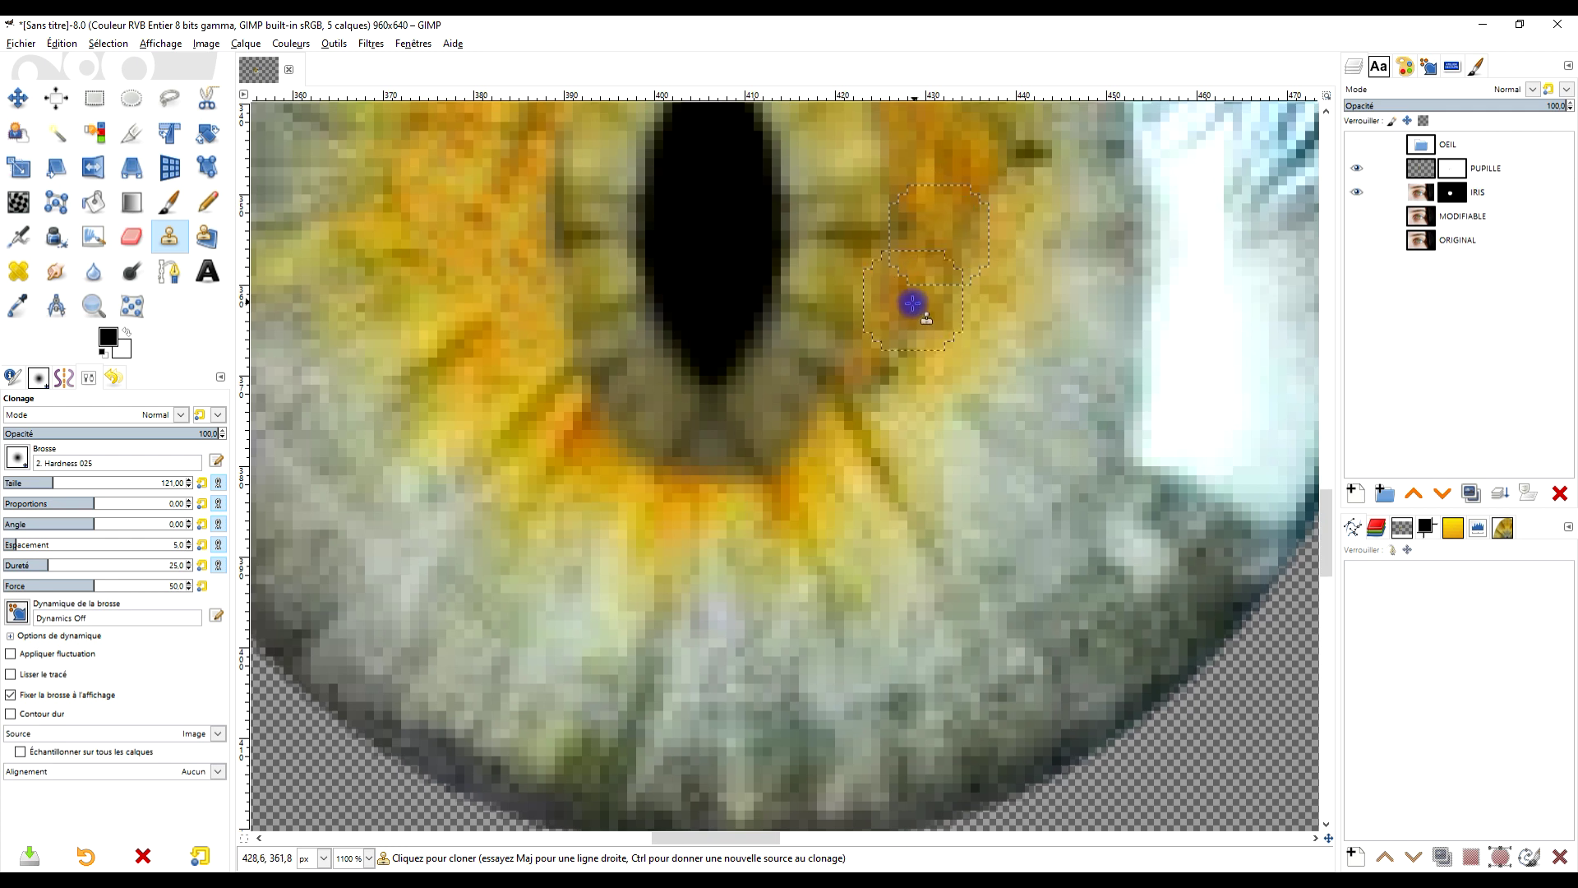
{"action": "scroll", "coordinate": [912, 296], "scroll_direction": "up", "scroll_amount": 5}
Try retouching the PUPILLE mask below the pupil with white as the foreground colour, undo the stroke and restore black
{"action": "left_click", "coordinate": [1452, 168]}
{"action": "scroll", "coordinate": [838, 422], "scroll_direction": "down", "scroll_amount": 5}
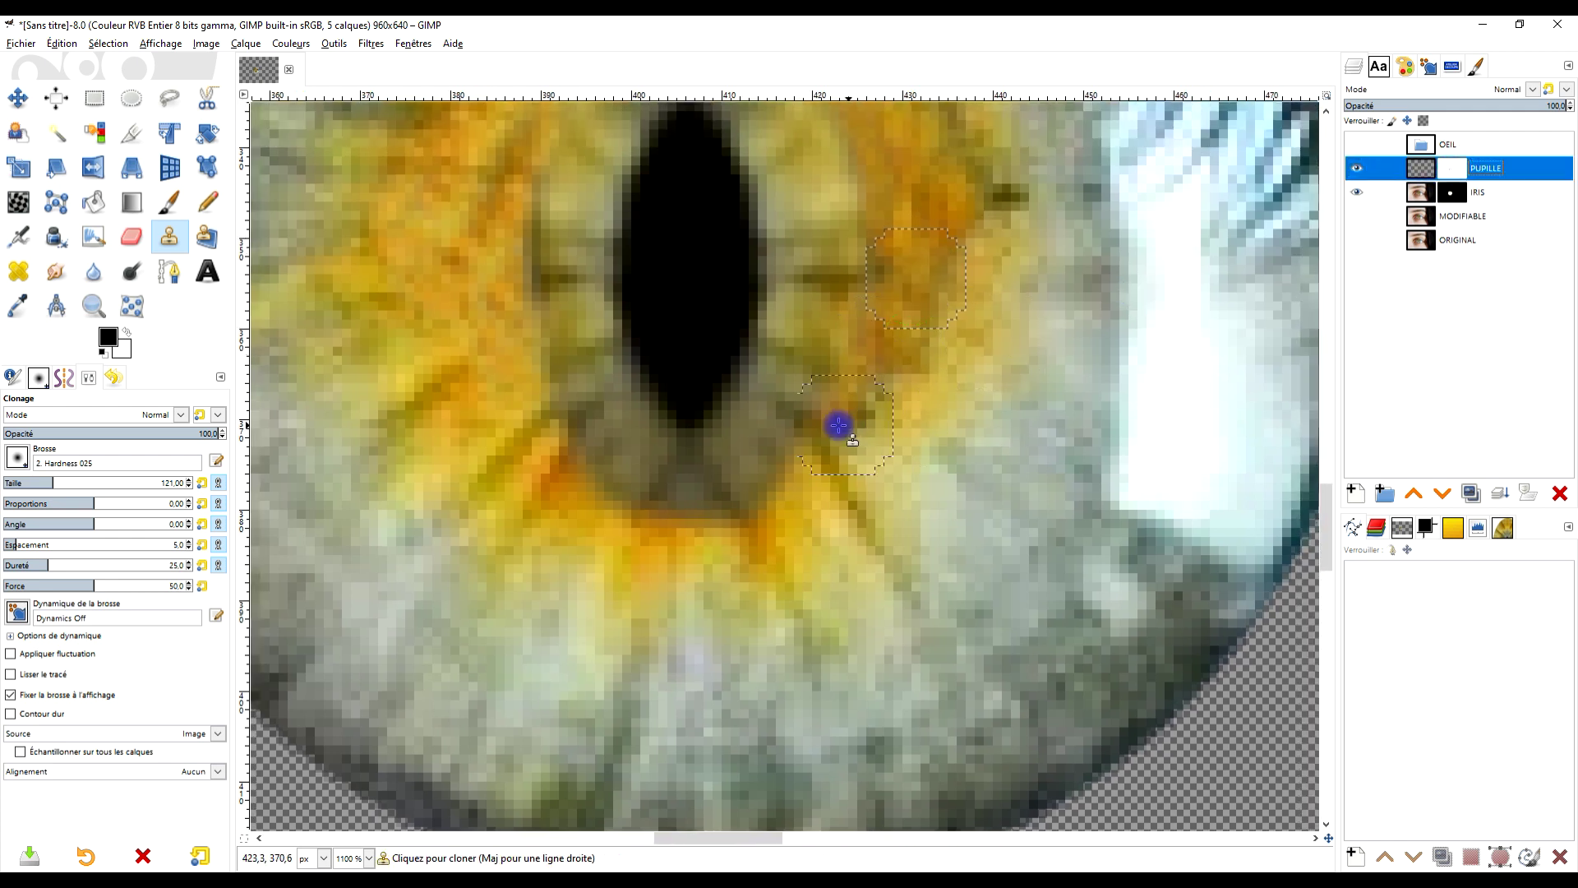
{"action": "scroll", "coordinate": [817, 452], "scroll_direction": "up", "scroll_amount": 6}
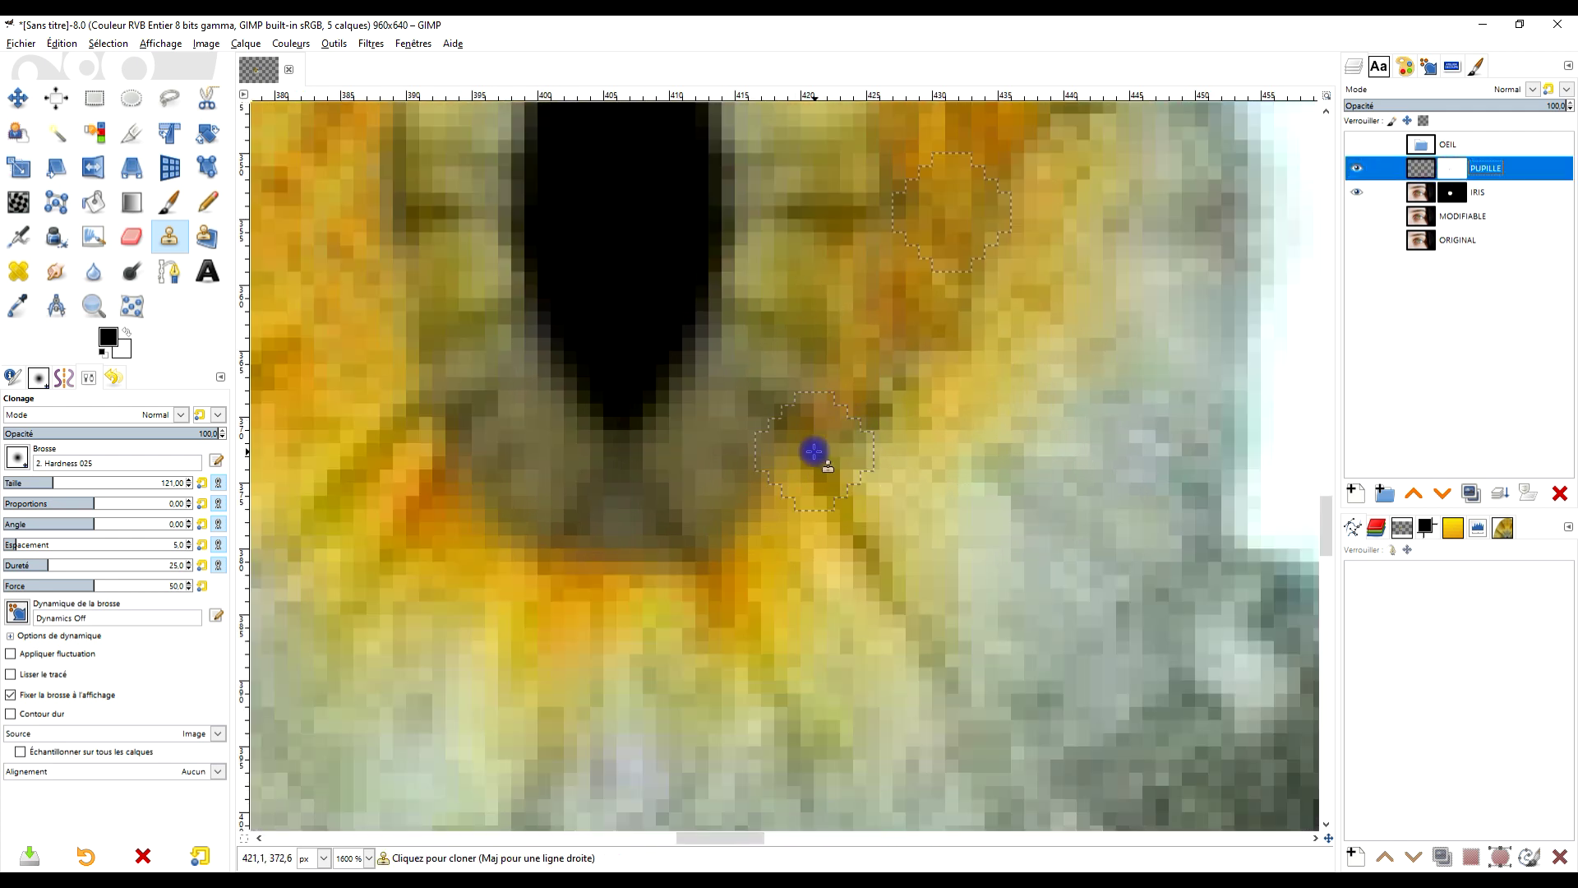
{"action": "left_click", "coordinate": [127, 330]}
{"action": "scroll", "coordinate": [818, 429], "scroll_direction": "down", "scroll_amount": 3}
{"action": "scroll", "coordinate": [830, 430], "scroll_direction": "up", "scroll_amount": 2}
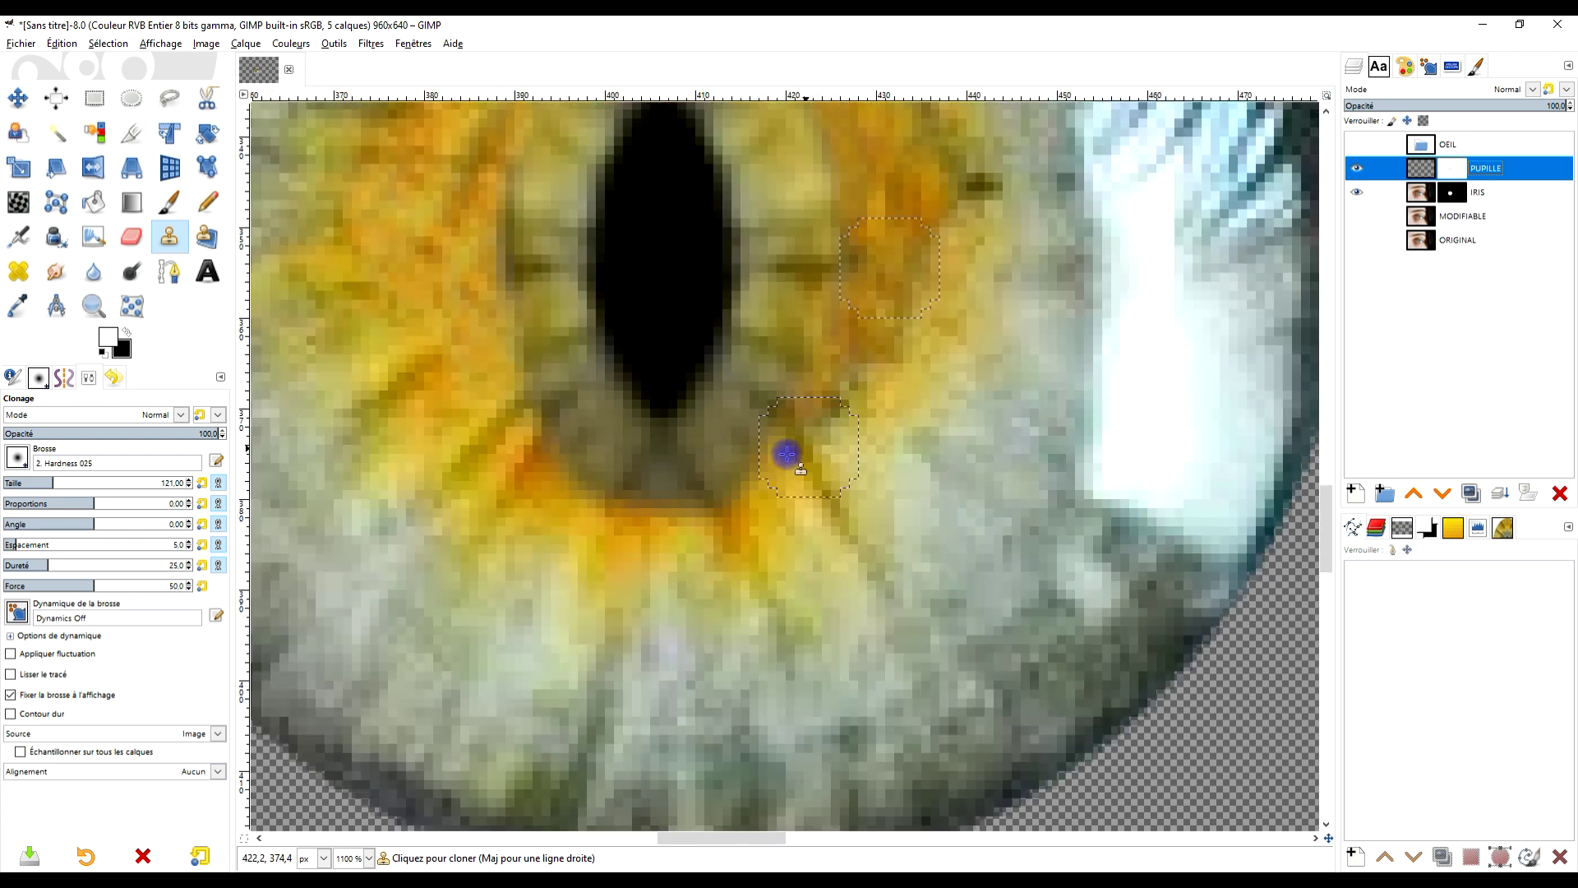
{"action": "left_click", "coordinate": [658, 490]}
{"action": "key", "text": "ctrl+z"}
{"action": "left_click", "coordinate": [126, 333]}
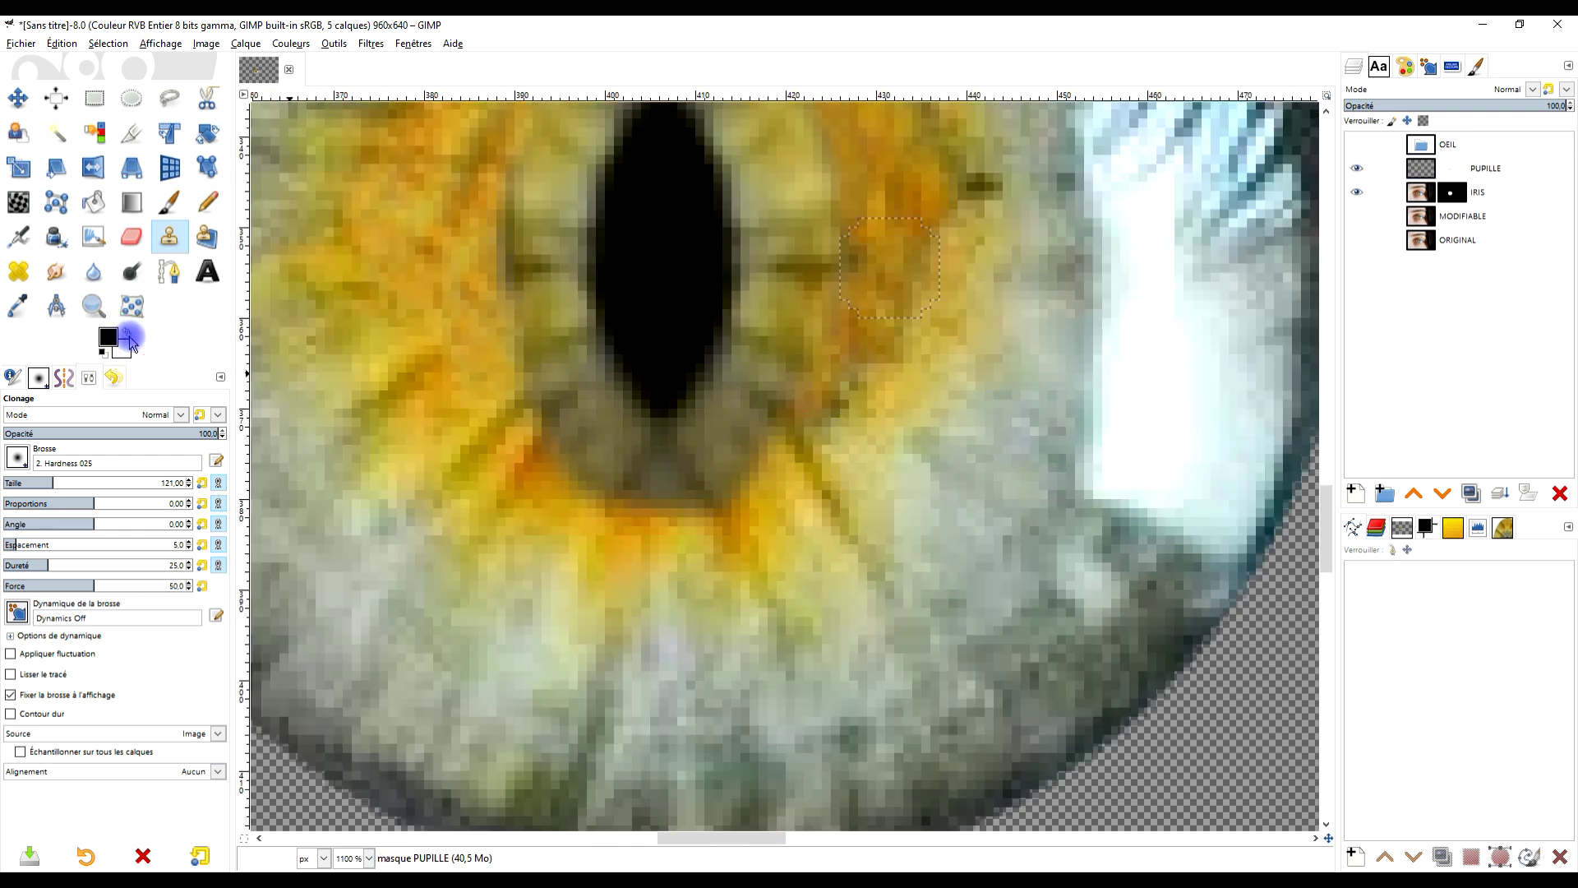
Retouch the PUPILLE mask with a clone stroke over the brownish area just below the pupil
{"action": "left_click", "coordinate": [1463, 165]}
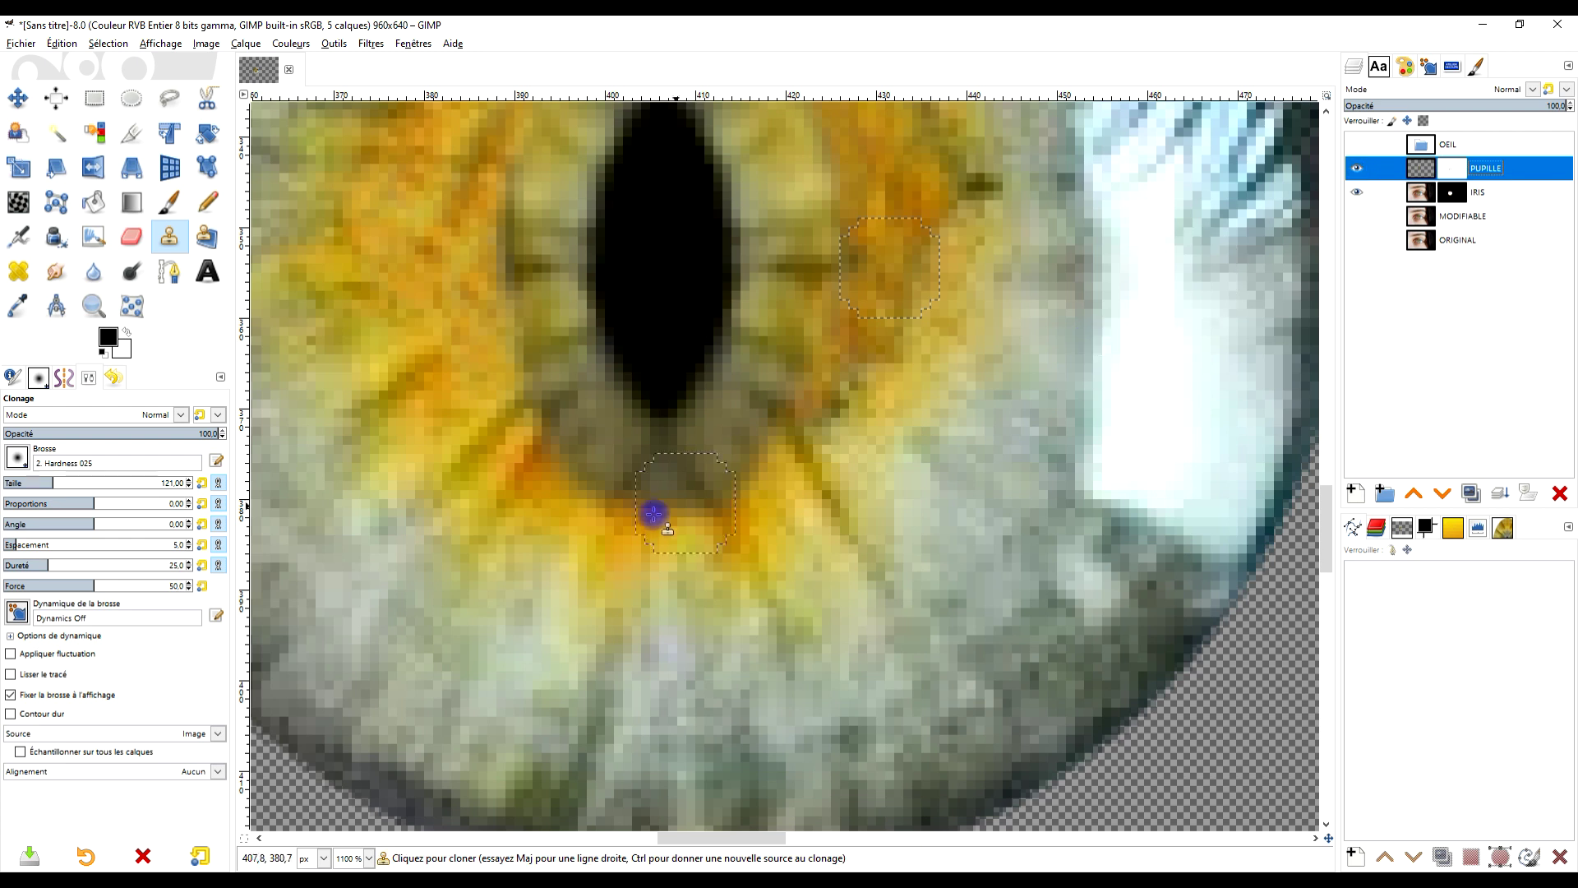
{"action": "left_click_drag", "start_coordinate": [648, 490], "coordinate": [667, 515]}
{"action": "scroll", "coordinate": [673, 517], "scroll_direction": "down", "scroll_amount": 1}
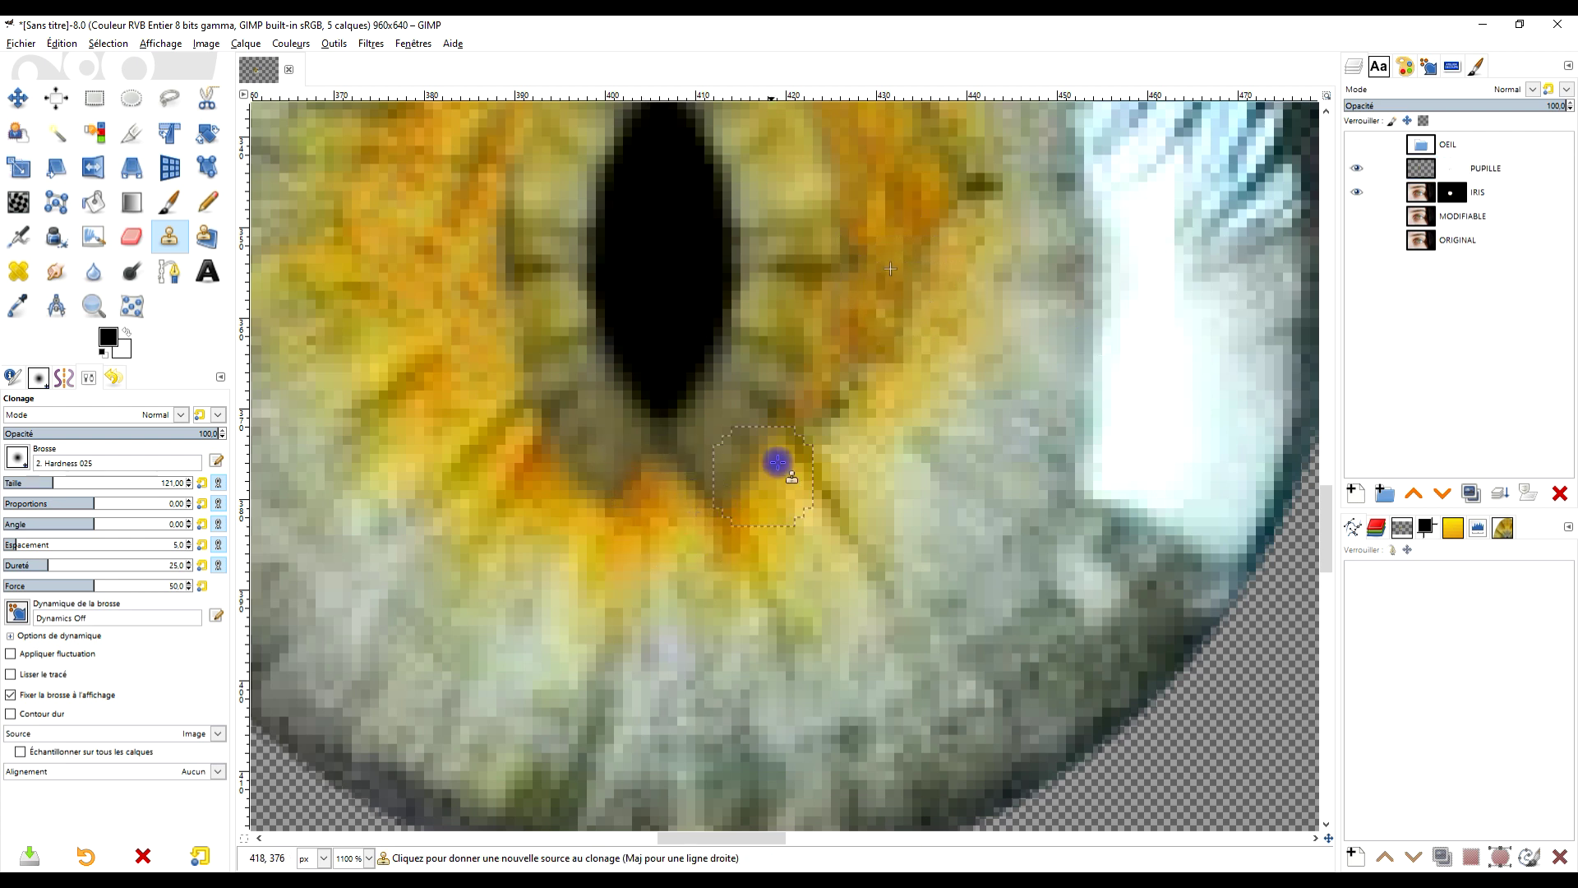
{"action": "scroll", "coordinate": [775, 461], "scroll_direction": "down", "scroll_amount": 1}
{"action": "scroll", "coordinate": [796, 419], "scroll_direction": "up", "scroll_amount": 2}
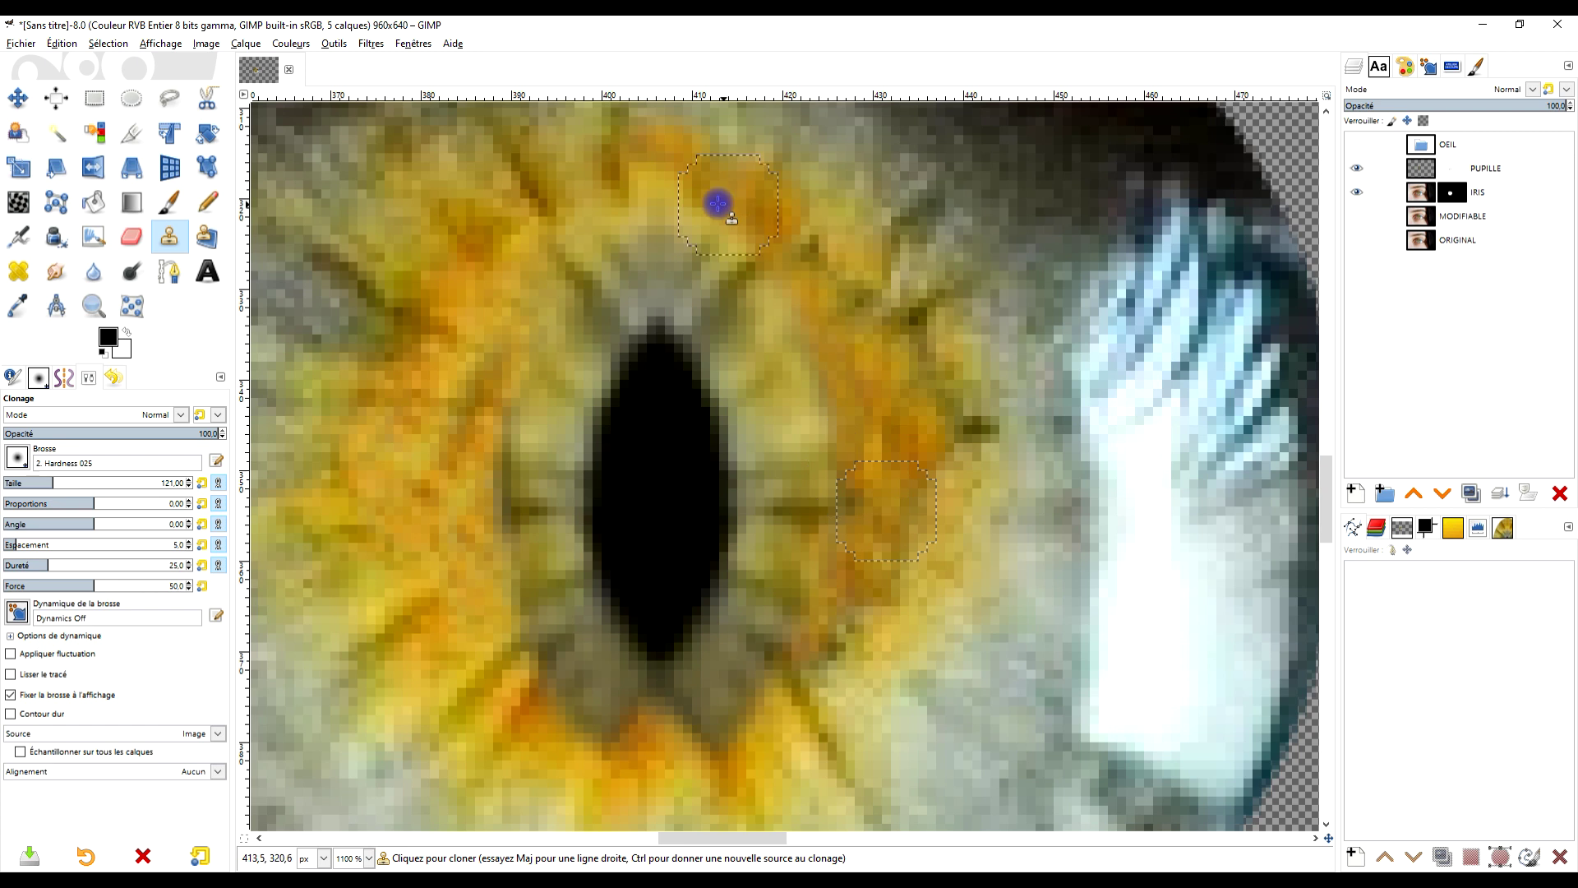
Continue the clone retouching on PUPILLE along the arc above the pupil and its upper-right side
{"action": "mouse_move", "coordinate": [717, 203]}
{"action": "left_mouse_down"}
{"action": "mouse_move", "coordinate": [674, 211]}
{"action": "mouse_move", "coordinate": [658, 264]}
{"action": "mouse_move", "coordinate": [639, 222]}
{"action": "mouse_move", "coordinate": [649, 257]}
{"action": "mouse_move", "coordinate": [639, 220]}
{"action": "left_mouse_up"}
{"action": "scroll", "coordinate": [639, 220], "scroll_direction": "down", "scroll_amount": 3}
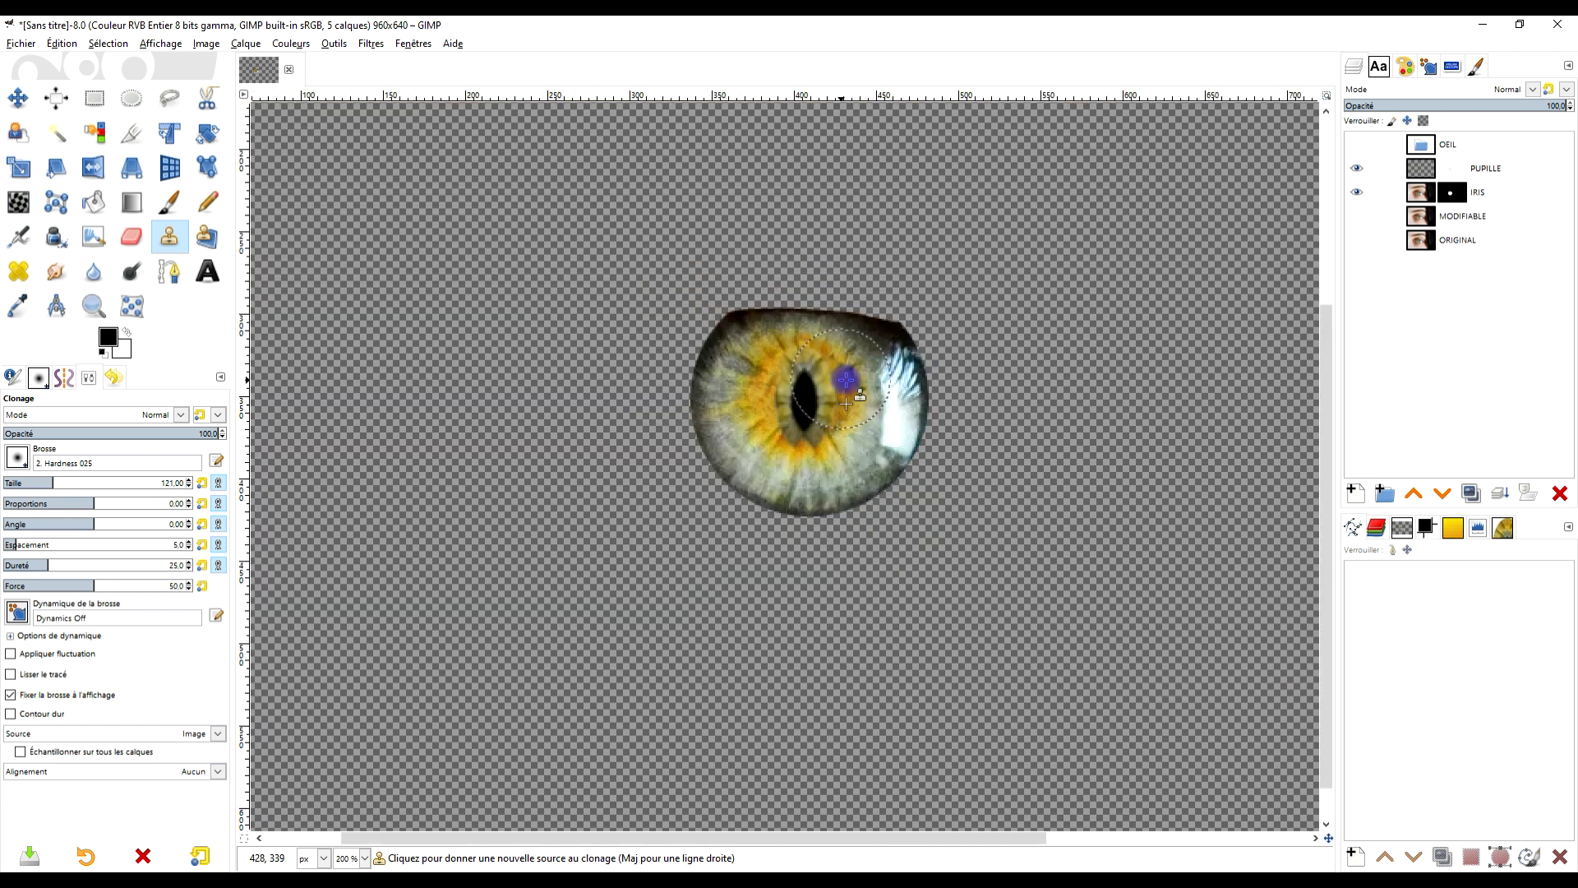
{"action": "scroll", "coordinate": [846, 422], "scroll_direction": "up", "scroll_amount": 2}
{"action": "mouse_move", "coordinate": [815, 364]}
{"action": "left_mouse_down"}
{"action": "mouse_move", "coordinate": [813, 288]}
{"action": "mouse_move", "coordinate": [824, 328]}
{"action": "mouse_move", "coordinate": [795, 224]}
{"action": "left_mouse_up"}
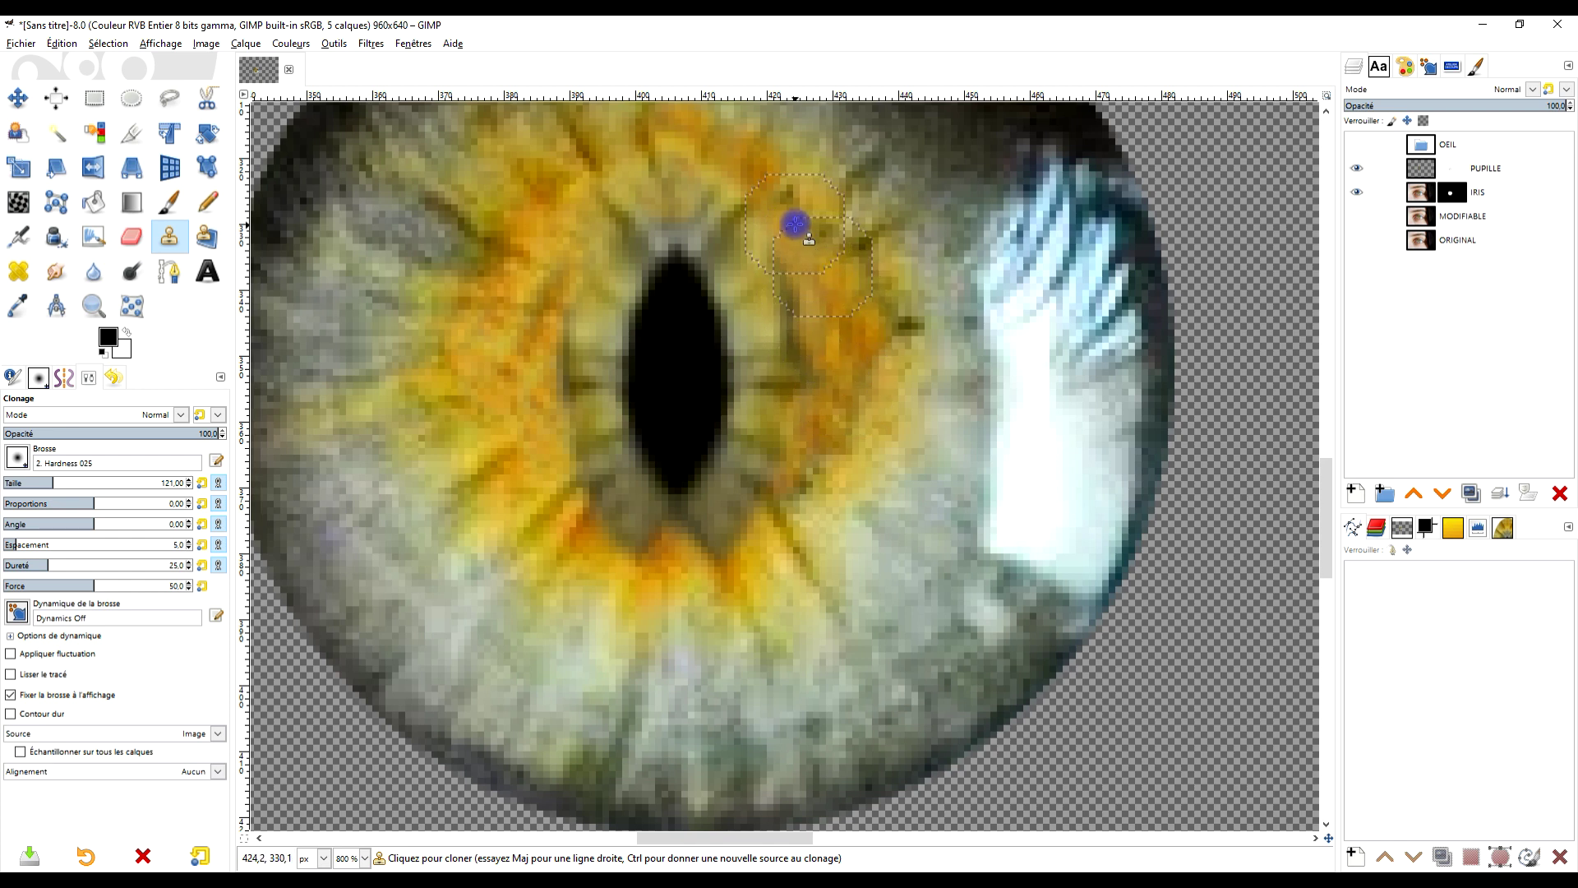
Clone orange texture on the IRIS layer over the dark edge to the right of the pupil
{"action": "left_click", "coordinate": [1424, 195]}
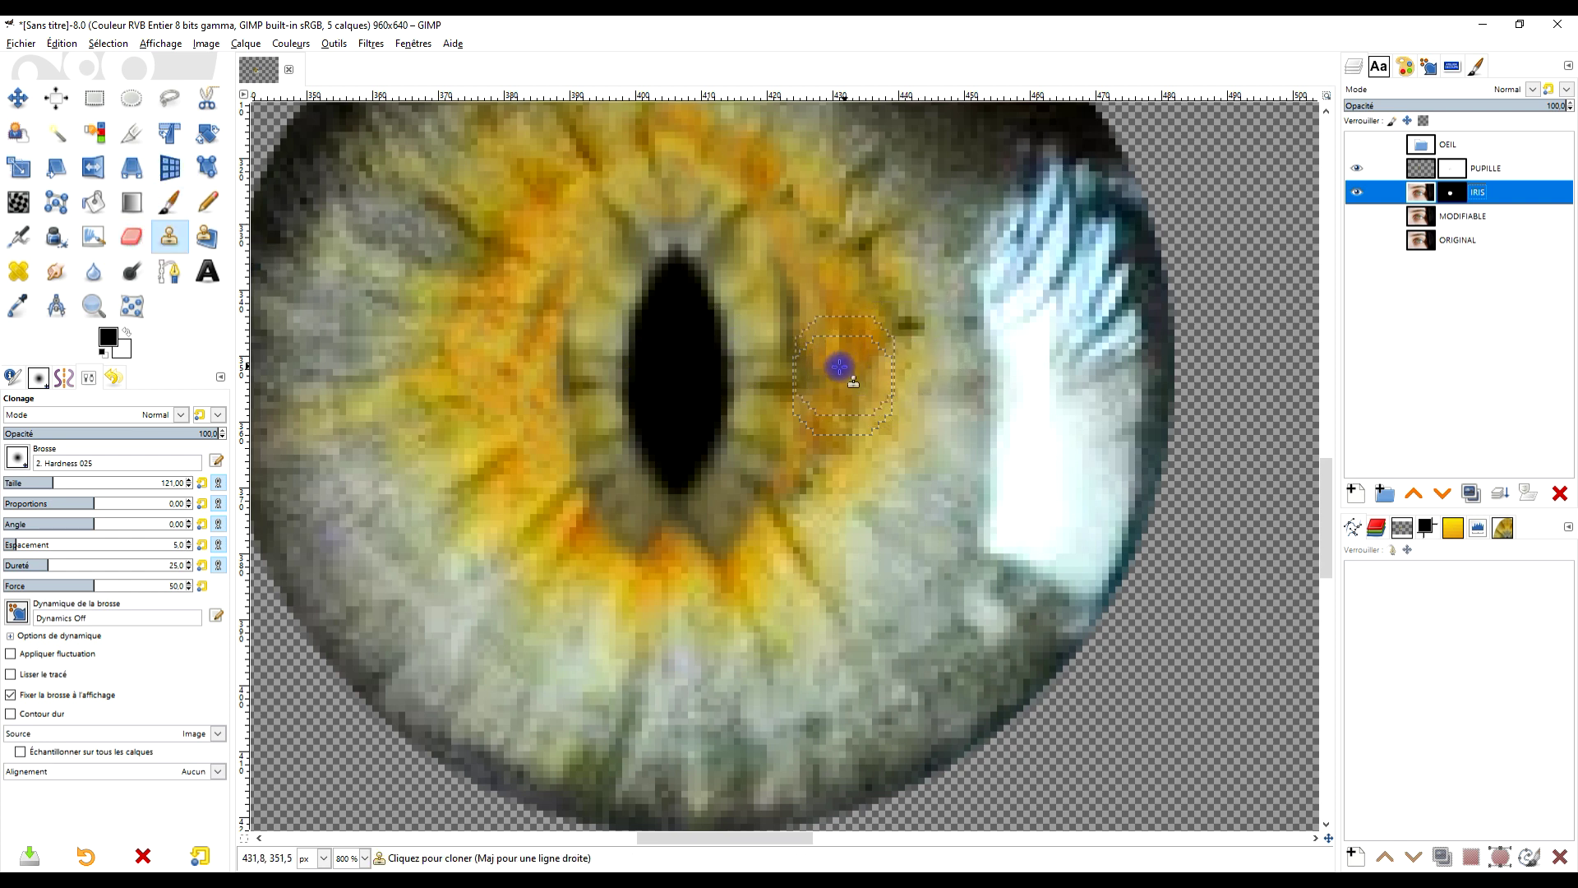
{"action": "scroll", "coordinate": [842, 369], "scroll_direction": "up", "scroll_amount": 2}
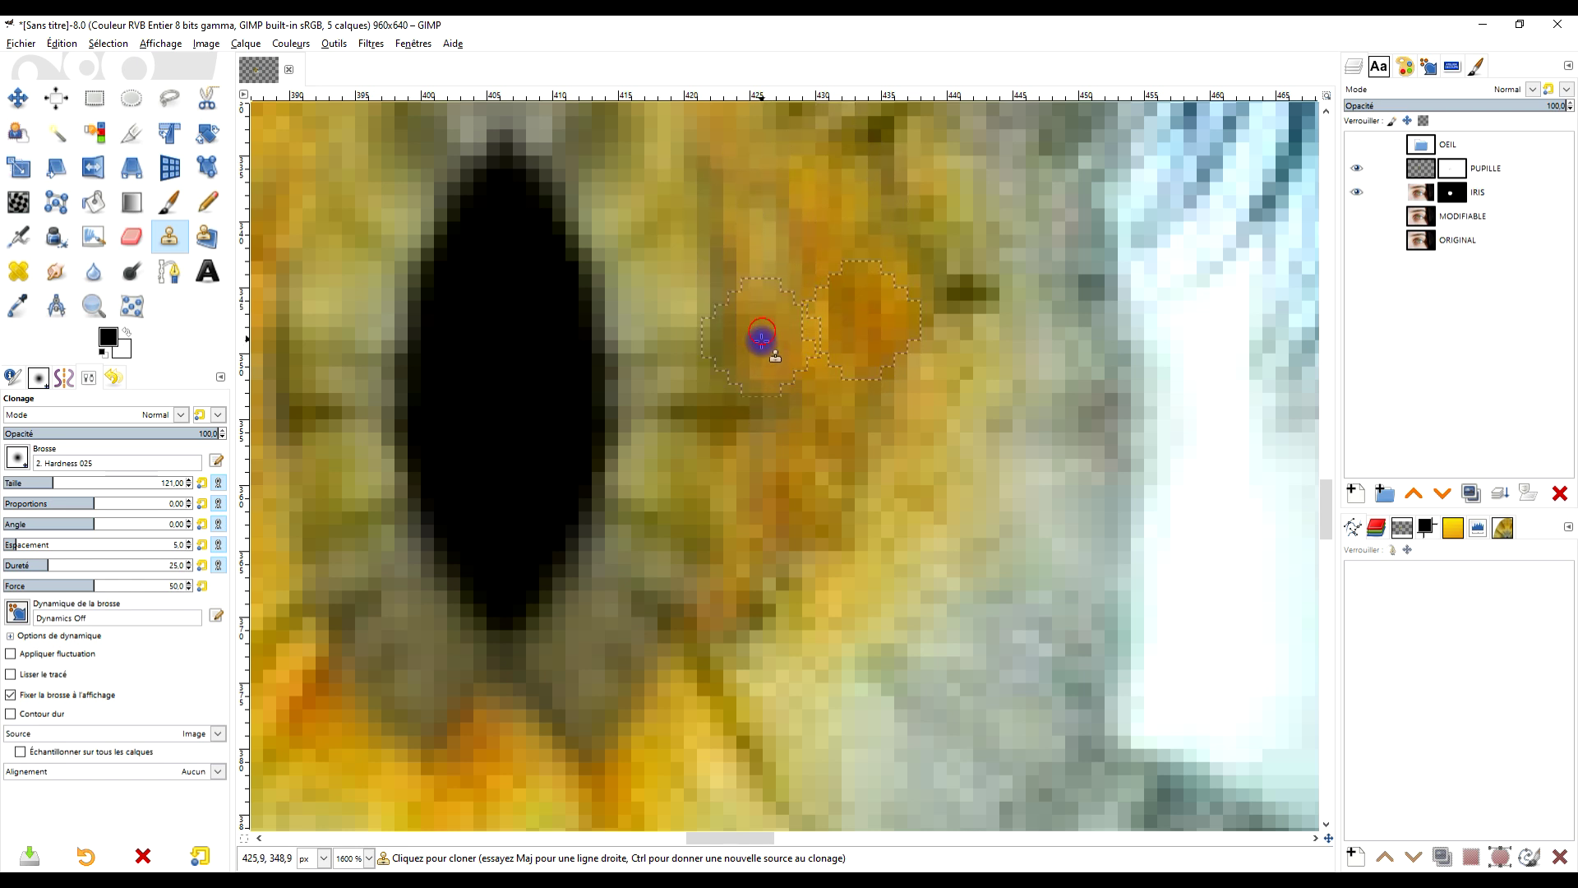
{"action": "left_click_drag", "start_coordinate": [741, 206], "coordinate": [757, 220]}
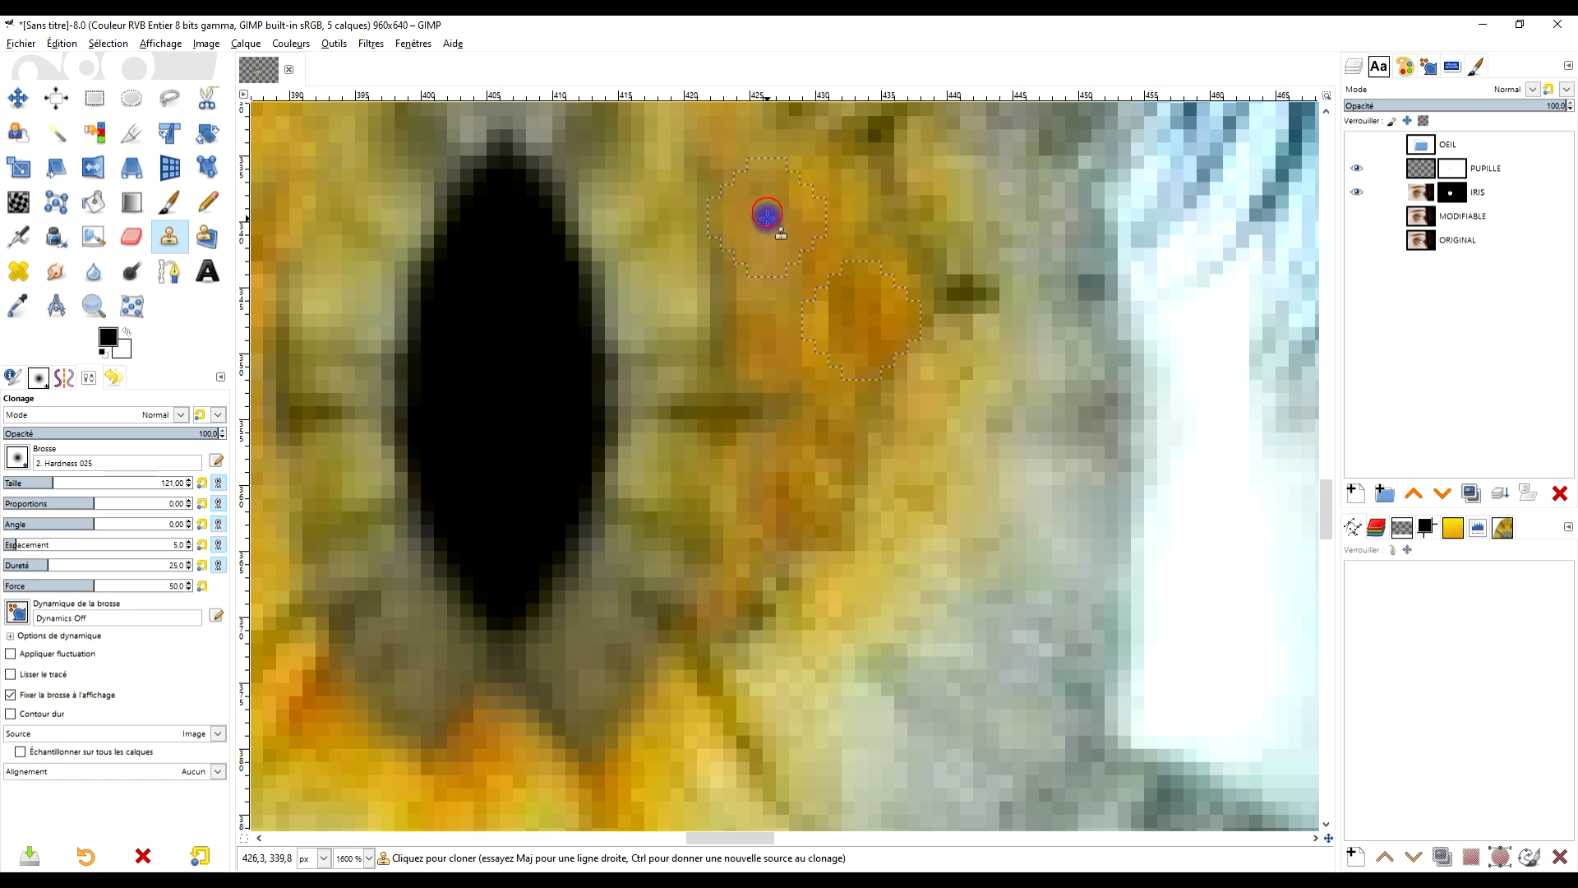
{"action": "scroll", "coordinate": [852, 413], "scroll_direction": "down", "scroll_amount": 3}
{"action": "scroll", "coordinate": [854, 411], "scroll_direction": "up", "scroll_amount": 2}
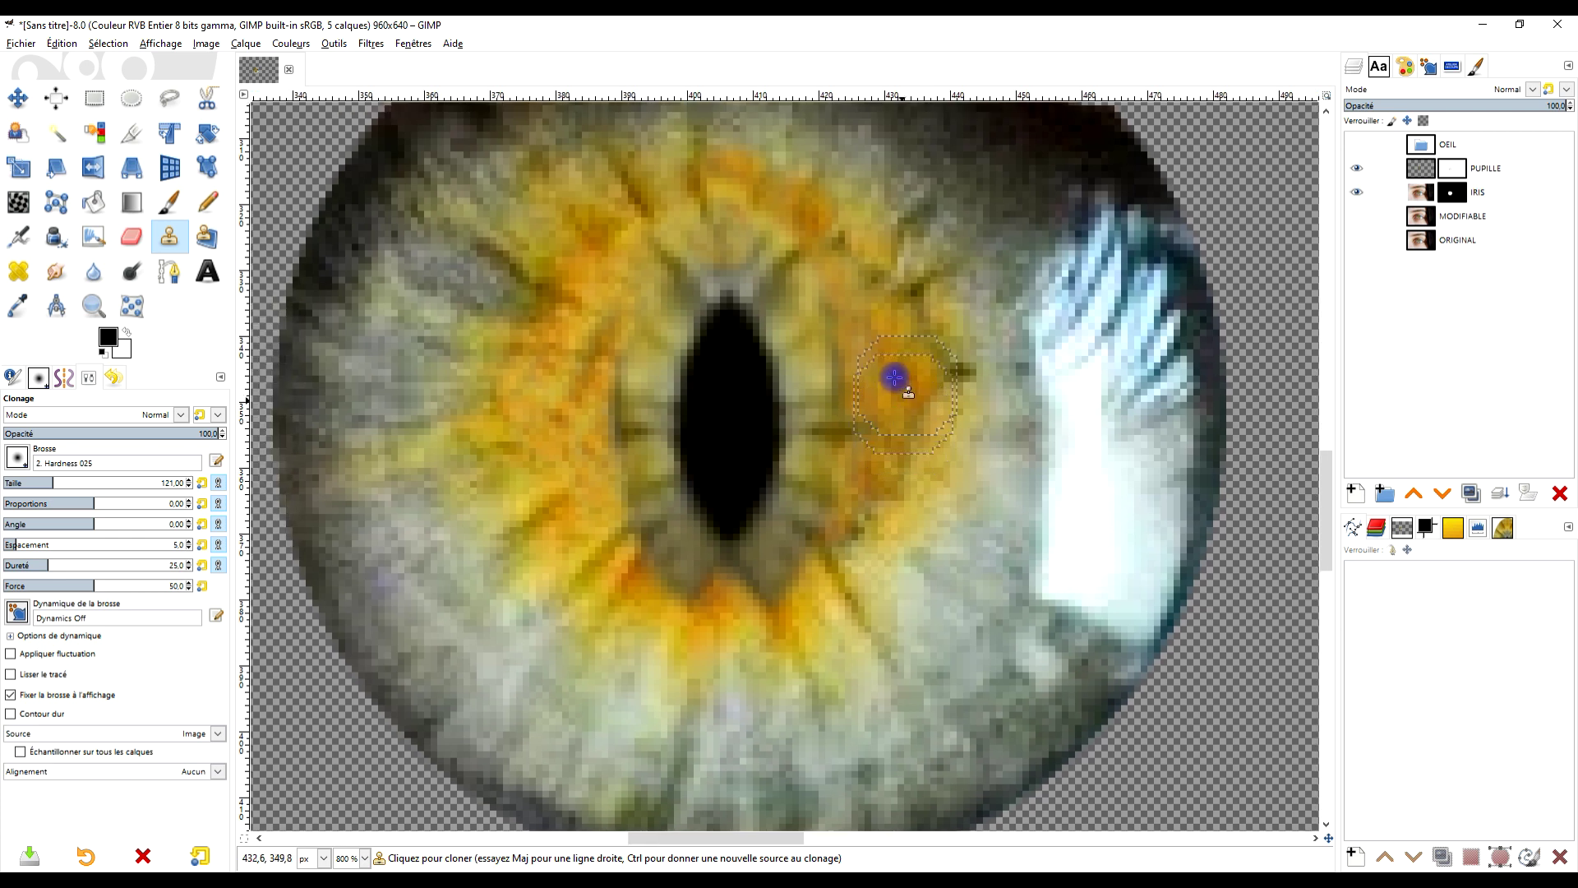
Resample the clone source in the iris right of the pupil and paint orange texture over its upper-right and lower-right parts
{"action": "left_click", "coordinate": [912, 295], "text": "ctrl"}
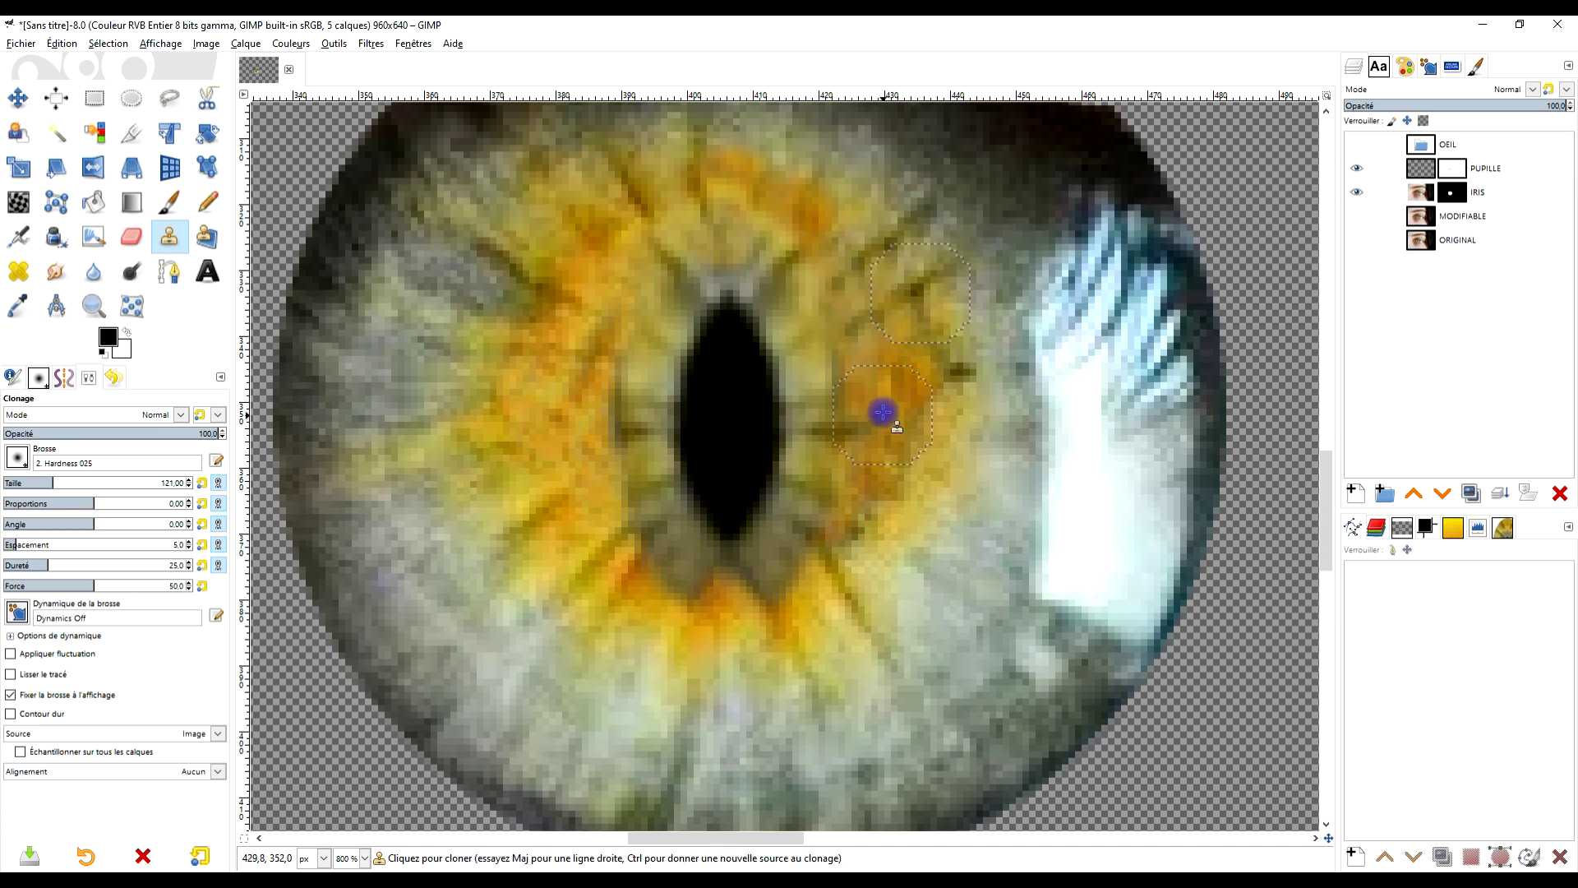
{"action": "left_click", "coordinate": [893, 385], "text": "ctrl"}
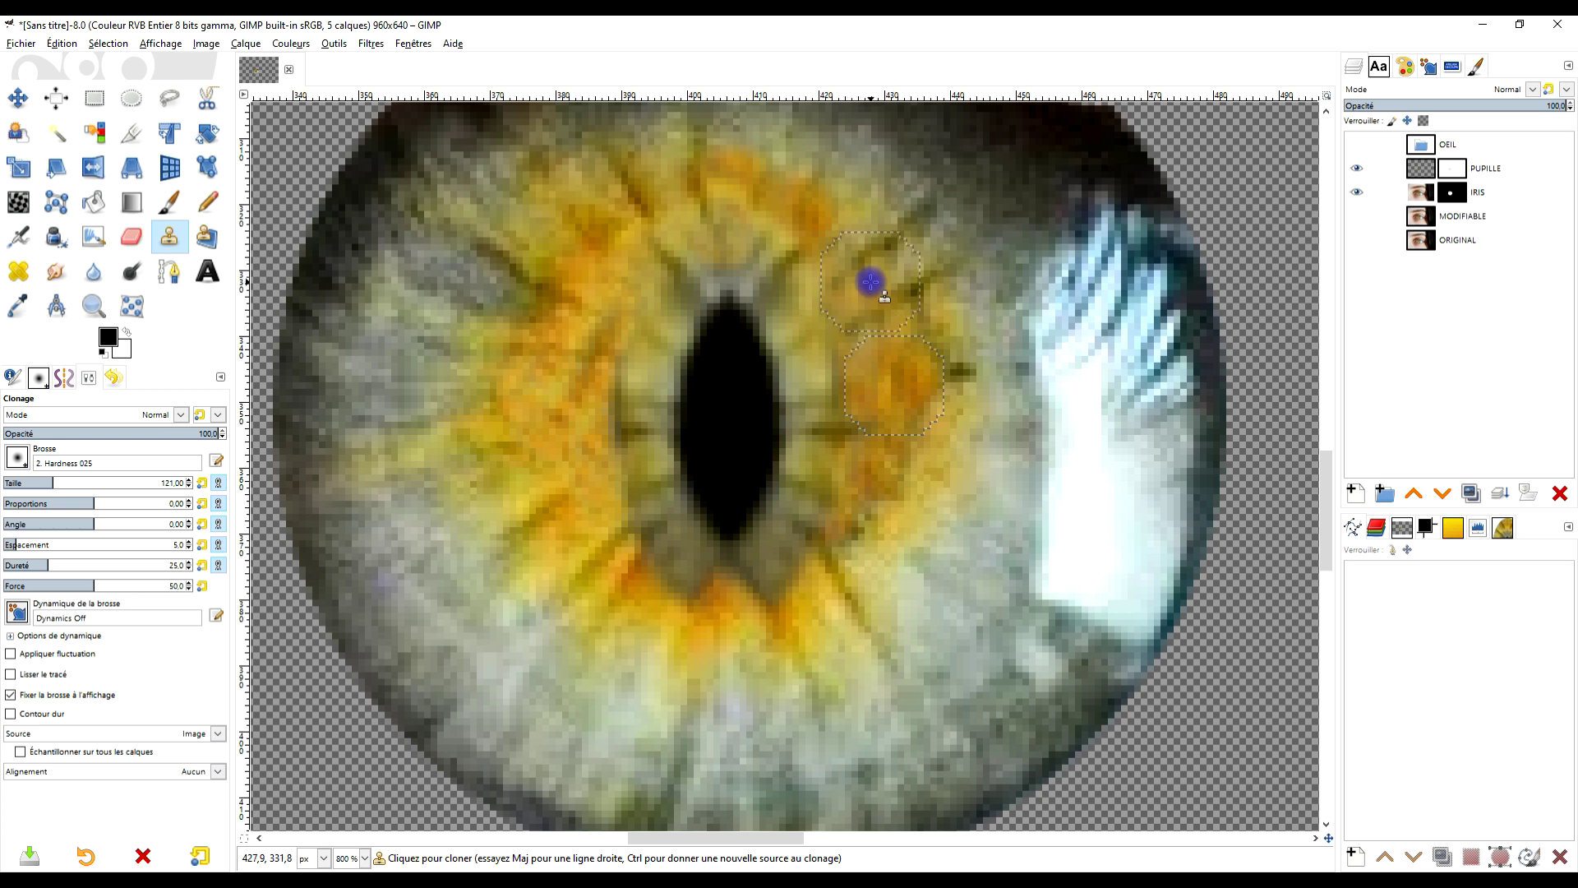
{"action": "left_click", "coordinate": [834, 235]}
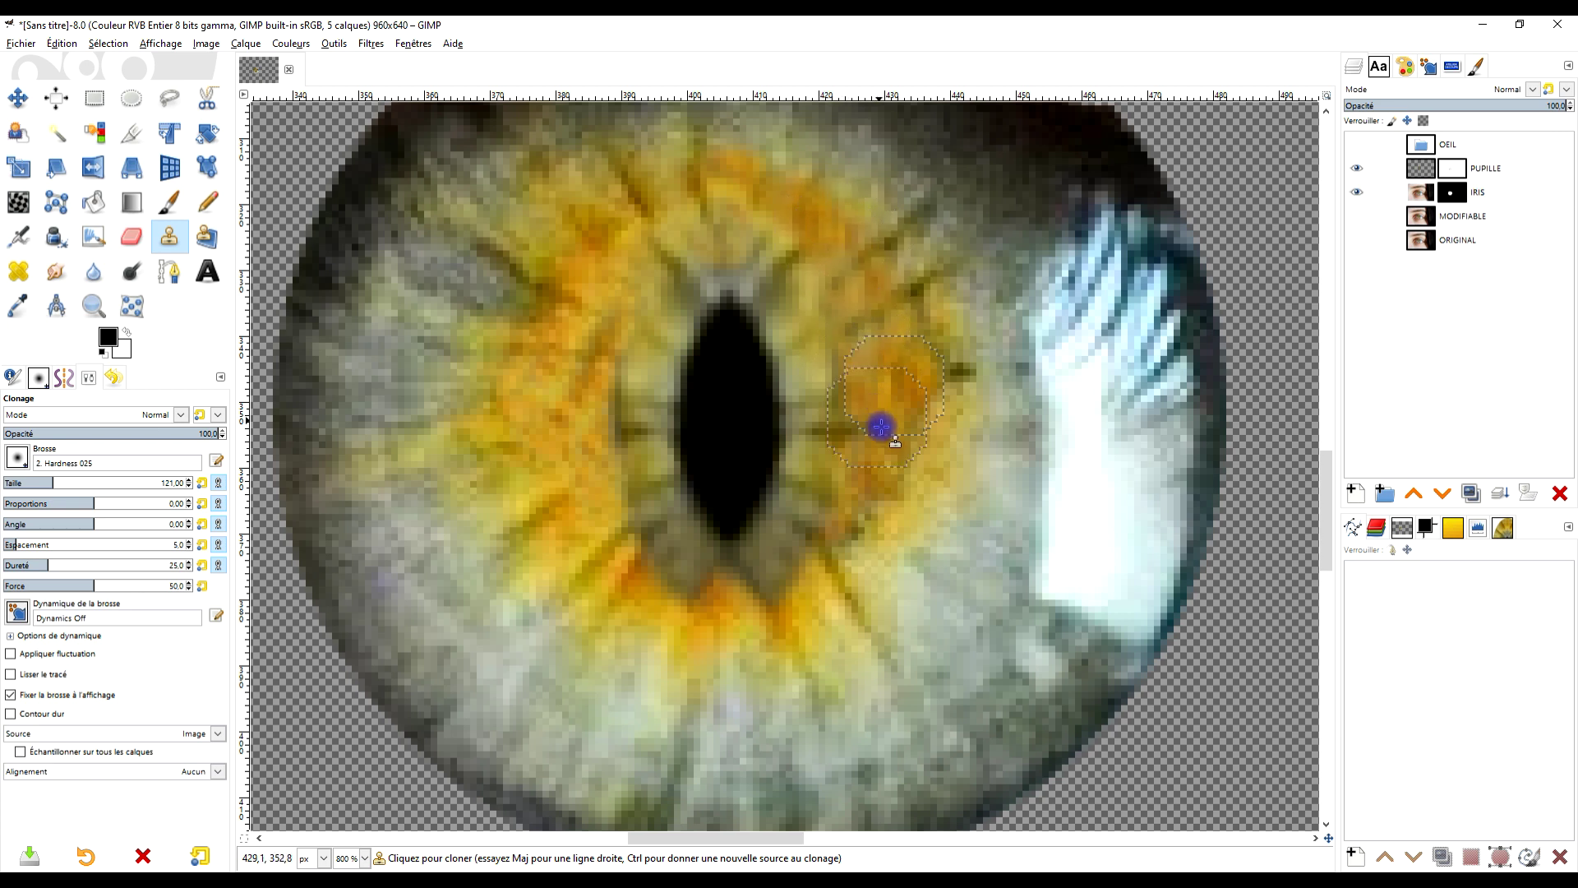
{"action": "left_click", "coordinate": [865, 522]}
{"action": "mouse_move", "coordinate": [866, 522]}
{"action": "left_mouse_down"}
{"action": "mouse_move", "coordinate": [855, 556]}
{"action": "mouse_move", "coordinate": [888, 543]}
{"action": "mouse_move", "coordinate": [924, 459]}
{"action": "mouse_move", "coordinate": [983, 370]}
{"action": "left_mouse_up"}
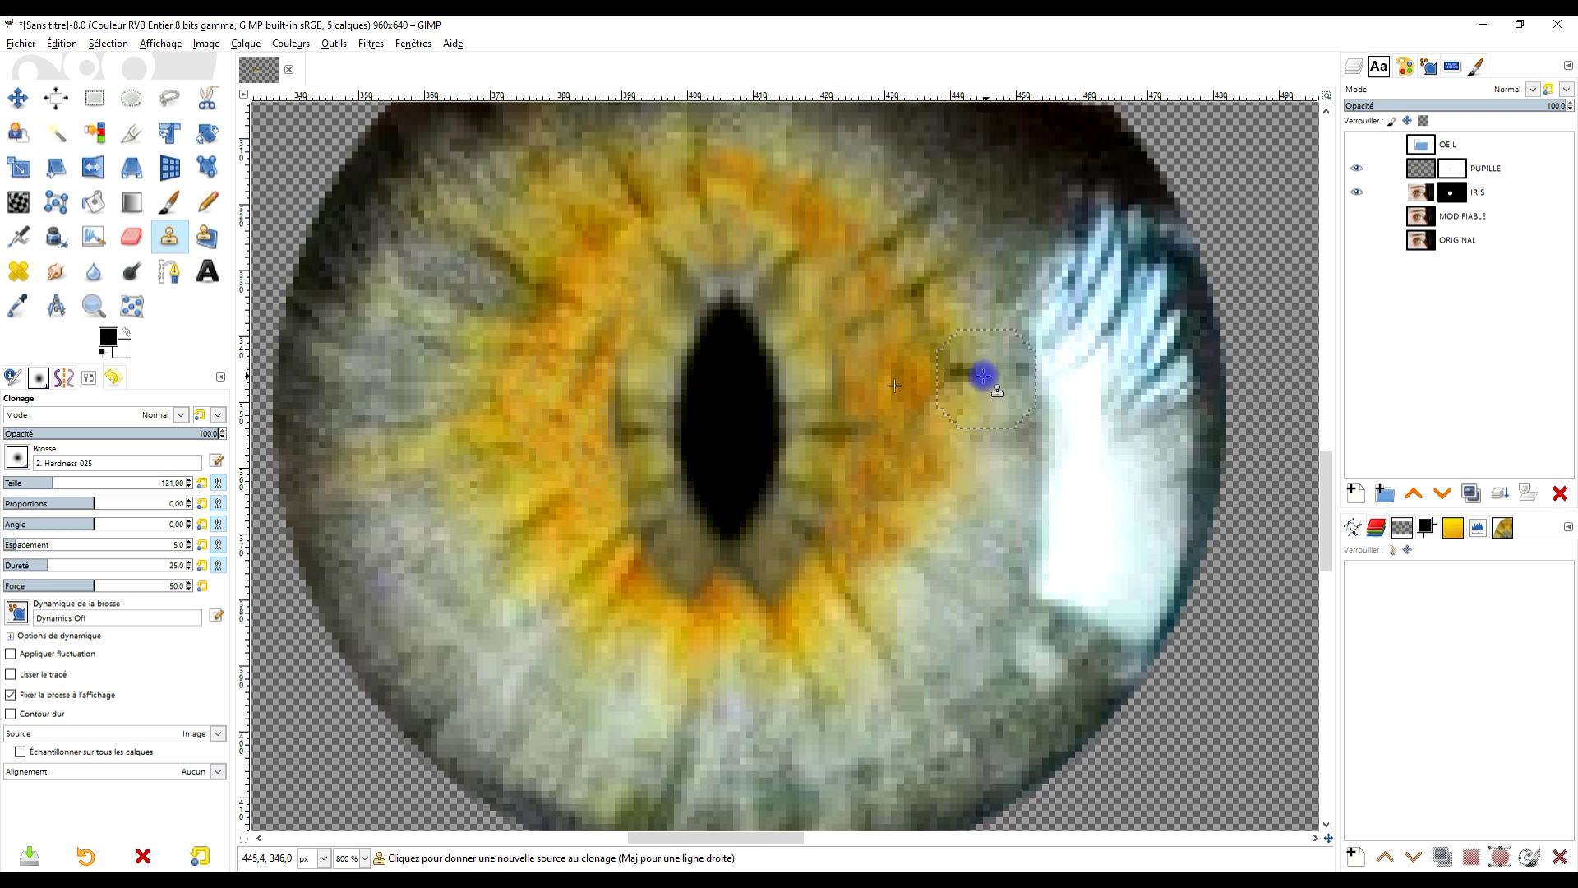
Duplicate the MODIFIABLE layer
{"action": "scroll", "coordinate": [978, 374], "scroll_direction": "down", "scroll_amount": 2}
{"action": "scroll", "coordinate": [922, 389], "scroll_direction": "down", "scroll_amount": 1}
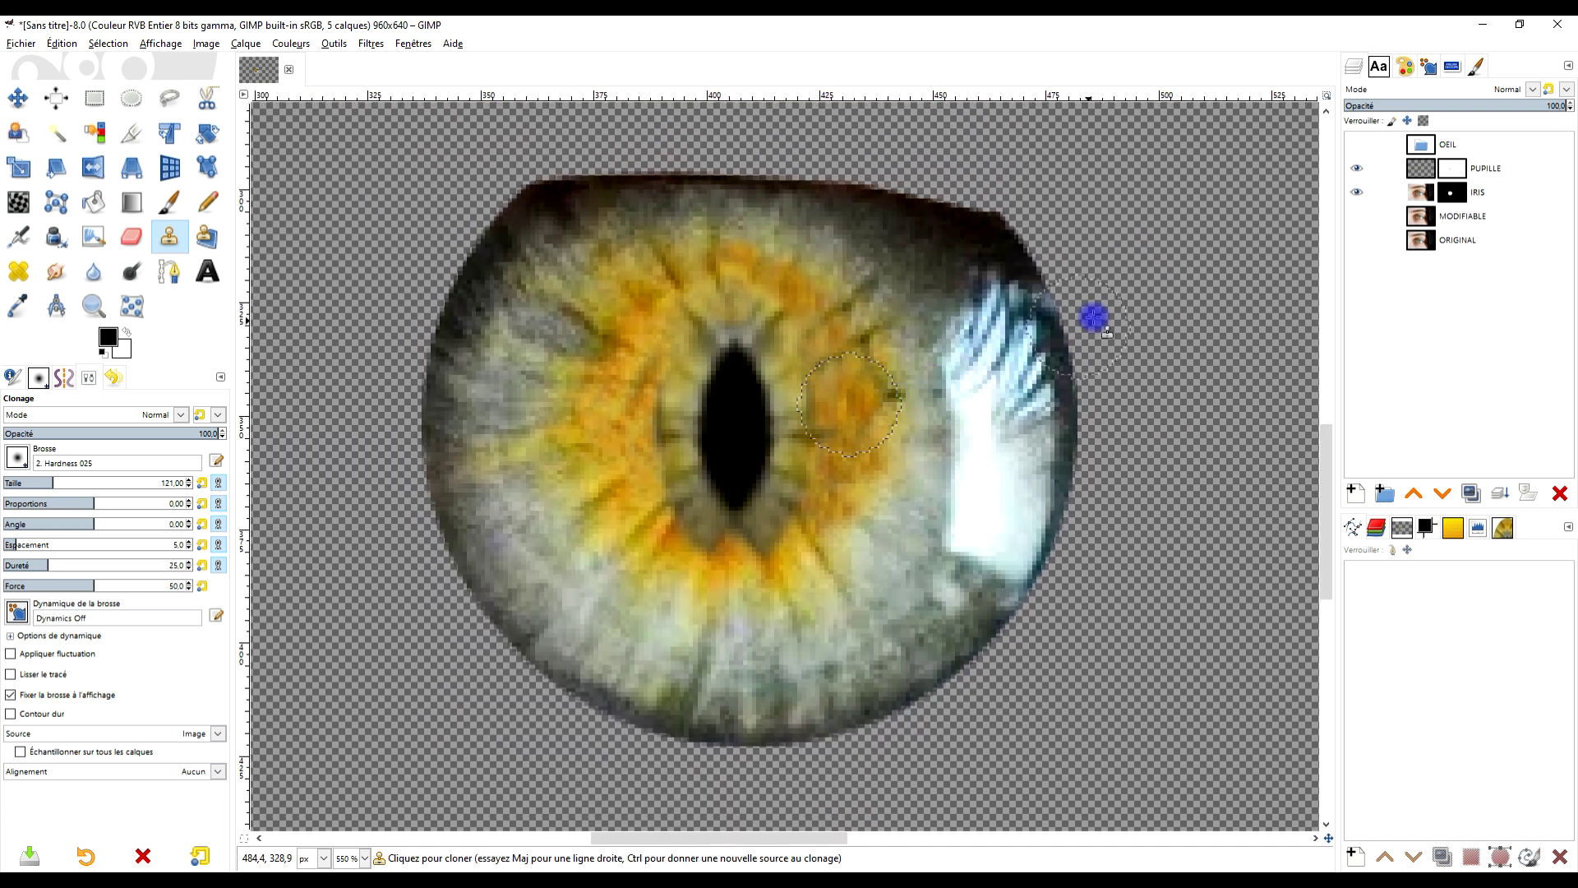
{"action": "scroll", "coordinate": [941, 369], "scroll_direction": "down", "scroll_amount": 1}
{"action": "scroll", "coordinate": [975, 361], "scroll_direction": "right", "scroll_amount": 2}
{"action": "left_click", "coordinate": [1449, 198]}
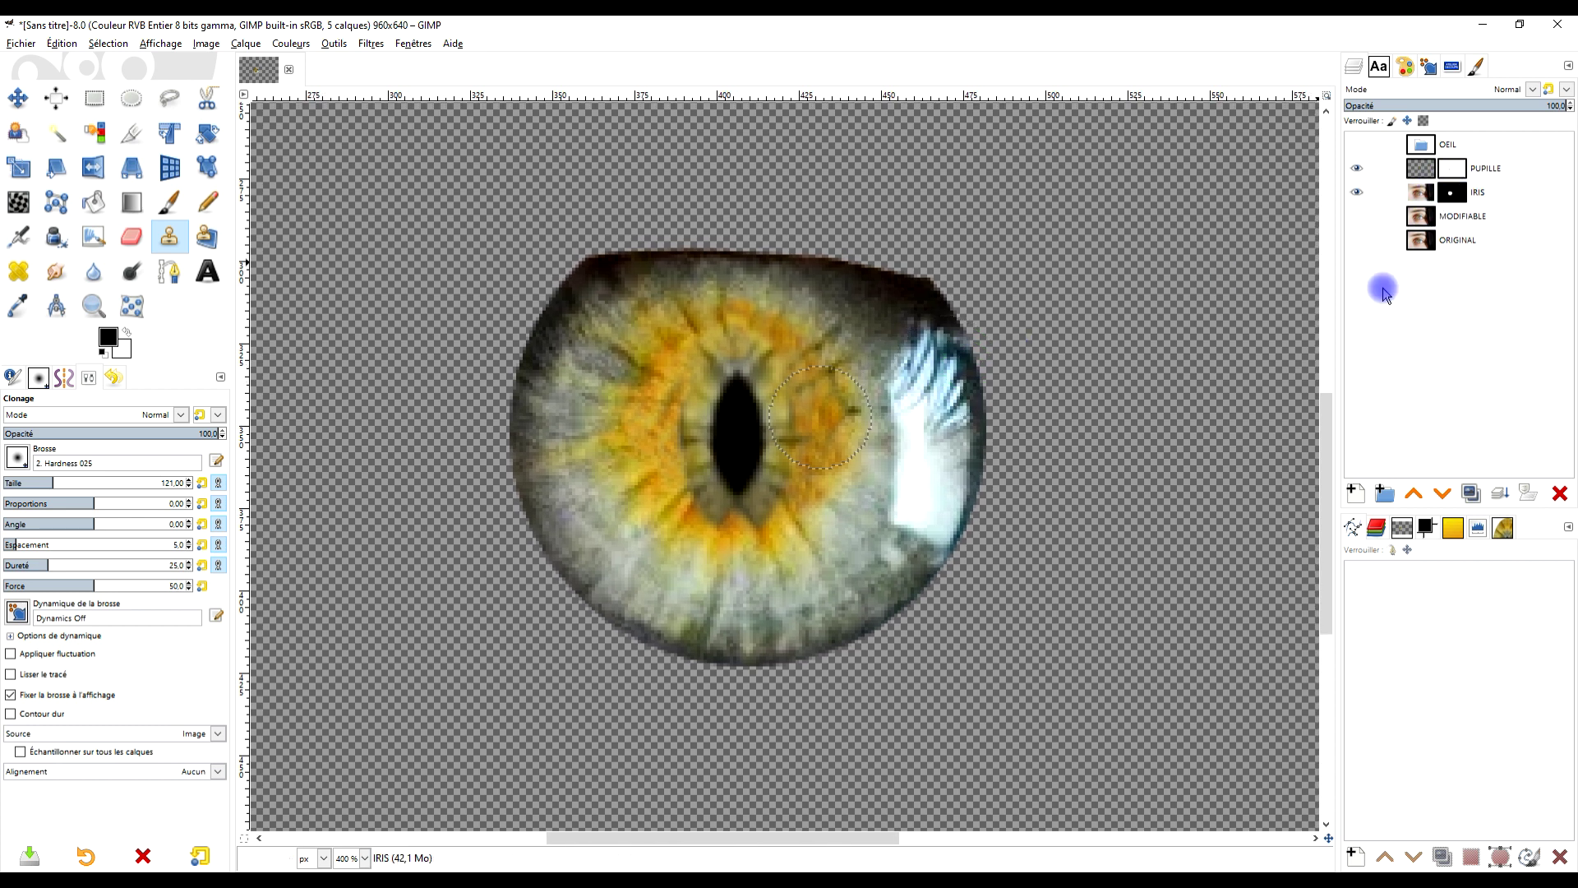
{"action": "left_click", "coordinate": [1422, 220]}
{"action": "left_click", "coordinate": [1518, 217]}
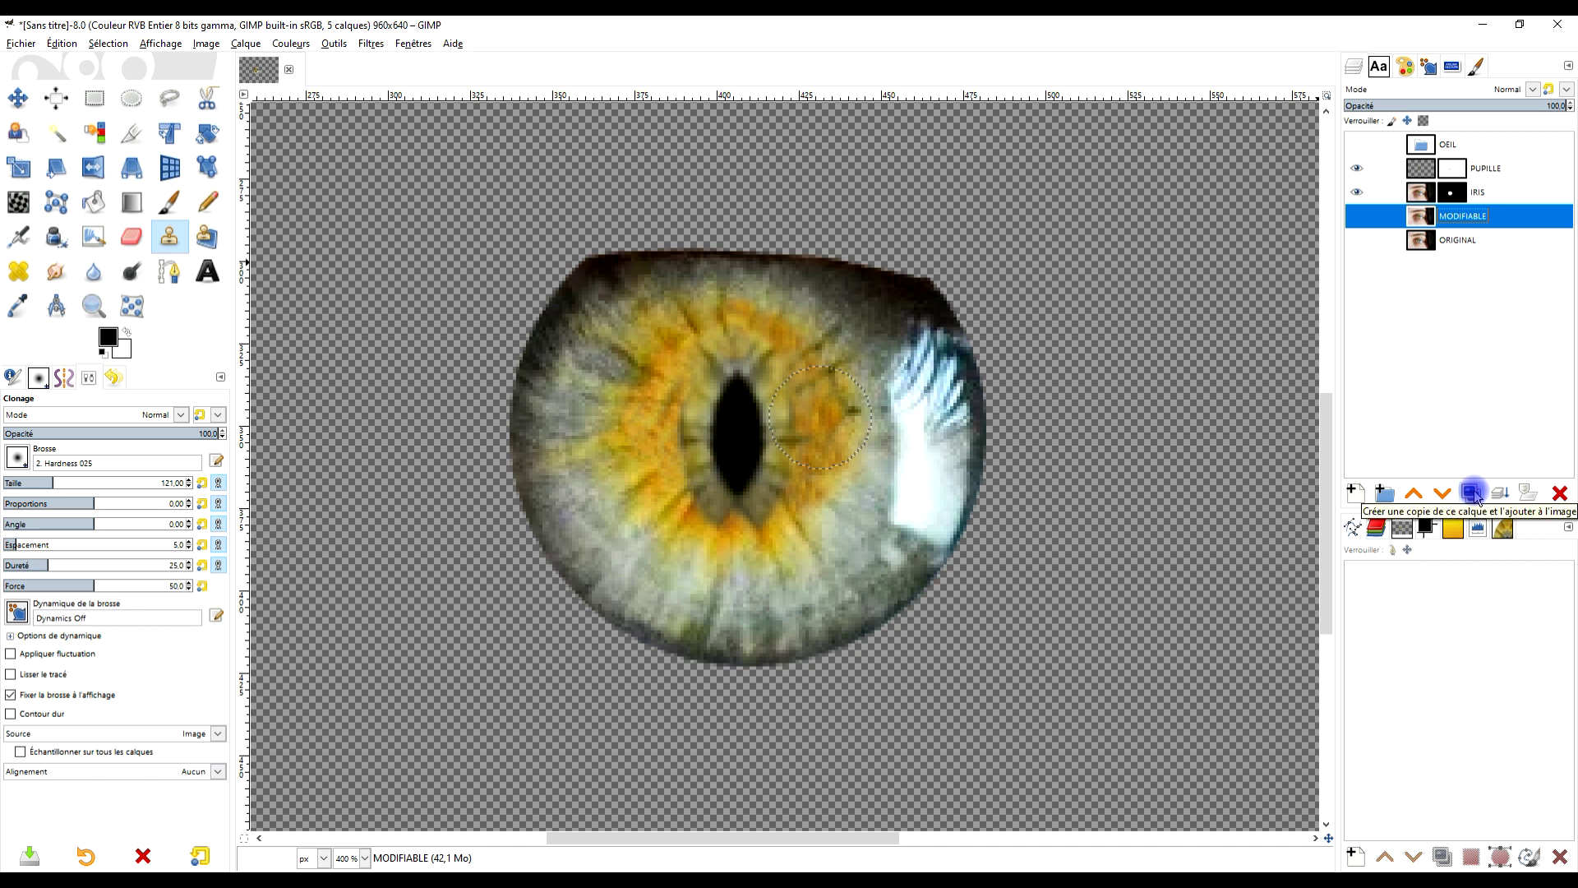
{"action": "left_click", "coordinate": [1471, 493]}
Rename the copy of the MODIFIABLE layer as POURTOUR OEIL and make it visible
{"action": "left_click", "coordinate": [1490, 215]}
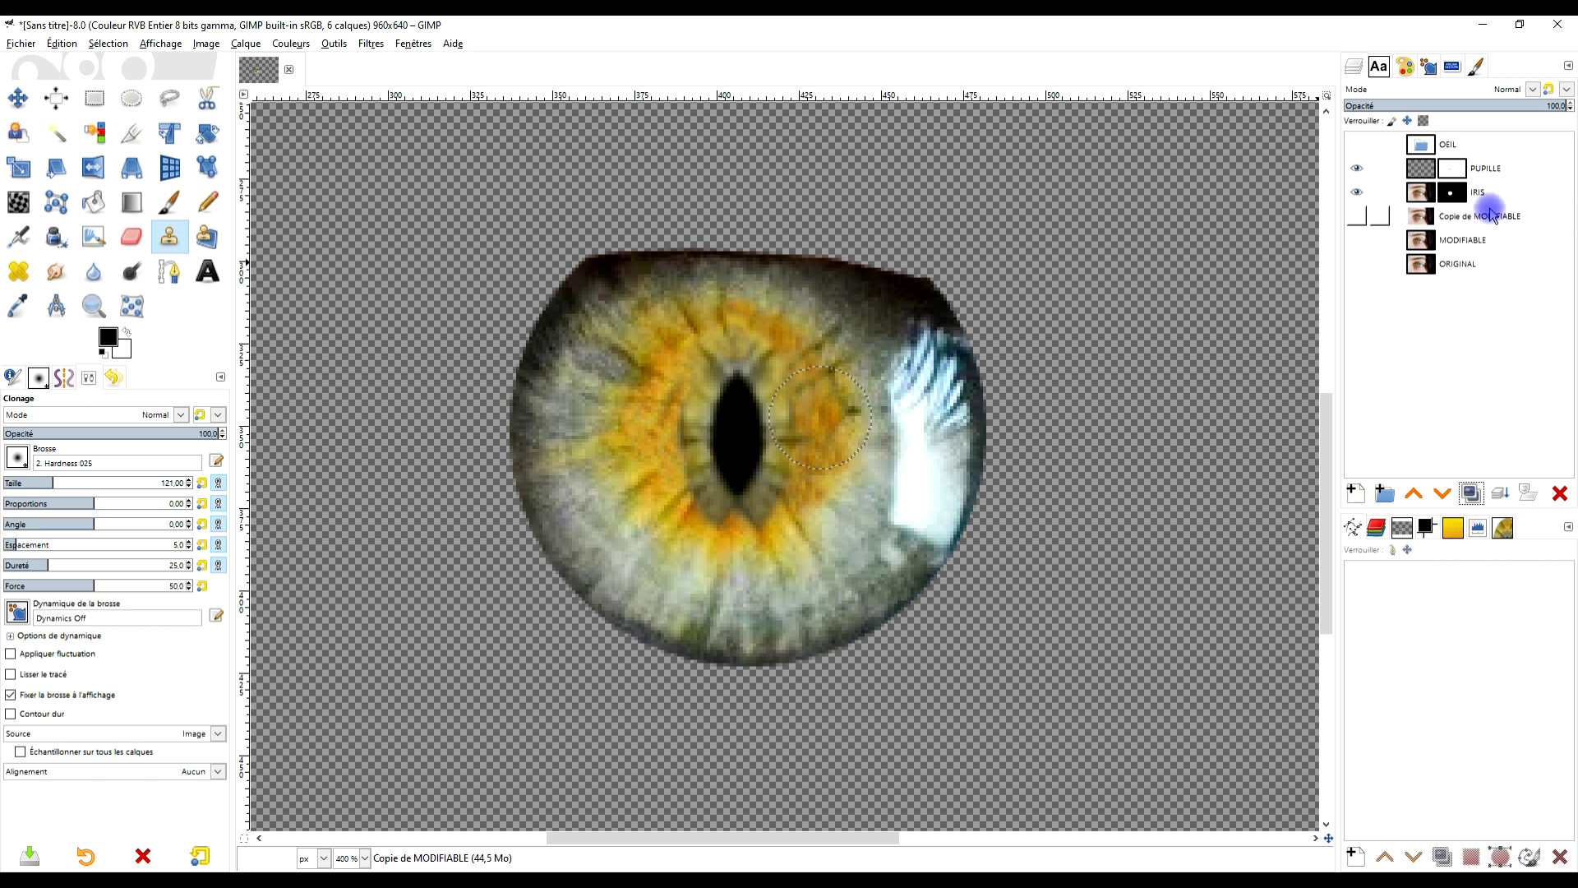
{"action": "double_click", "coordinate": [1451, 217]}
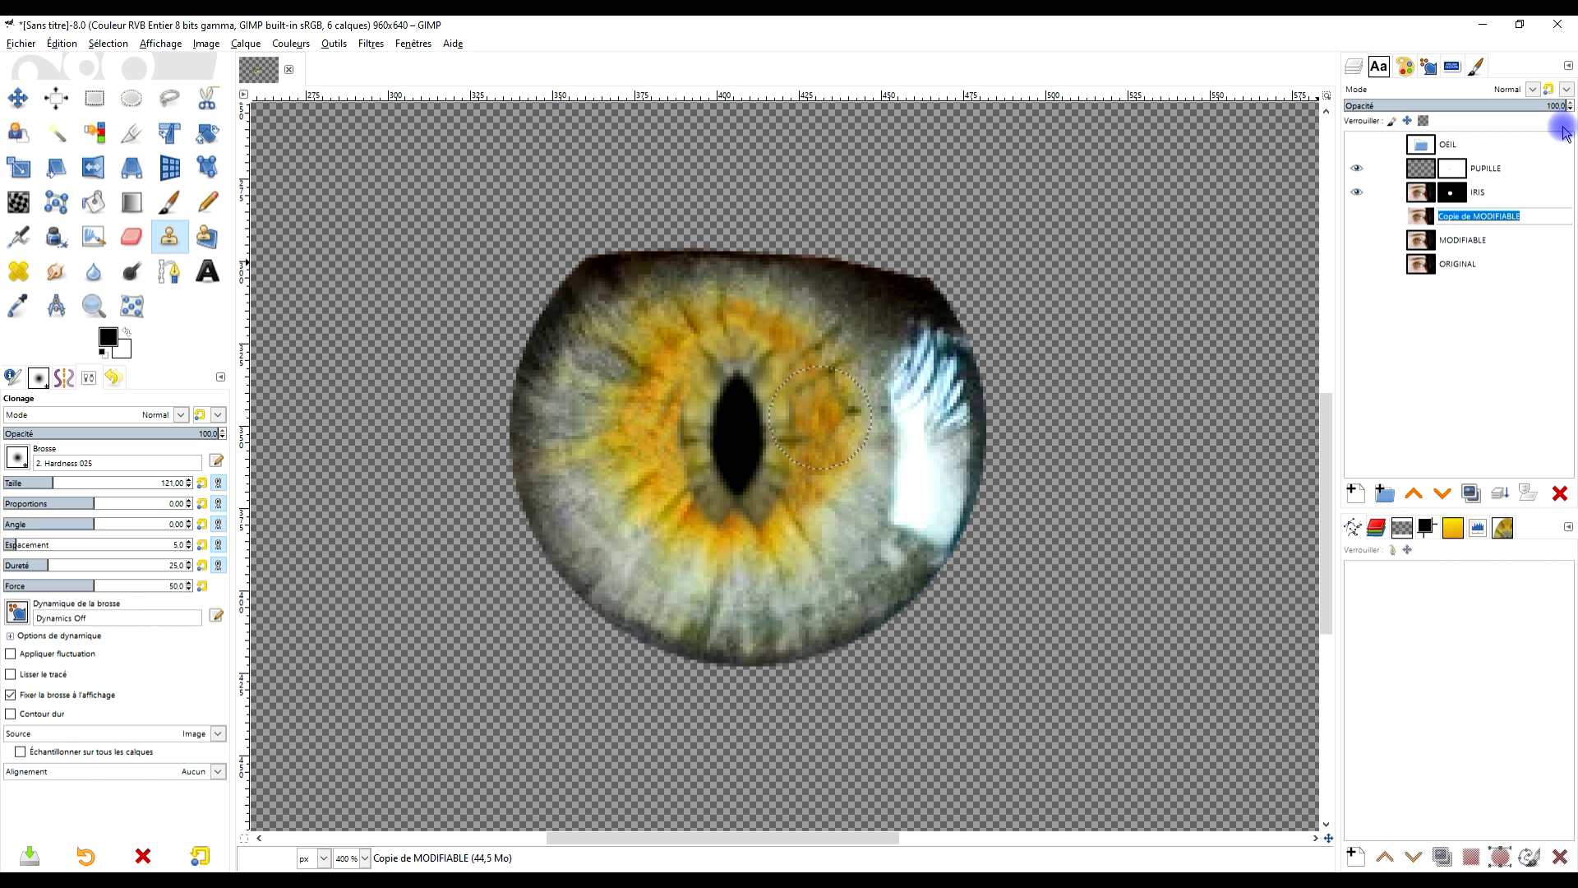
{"action": "type", "text": "BL"}
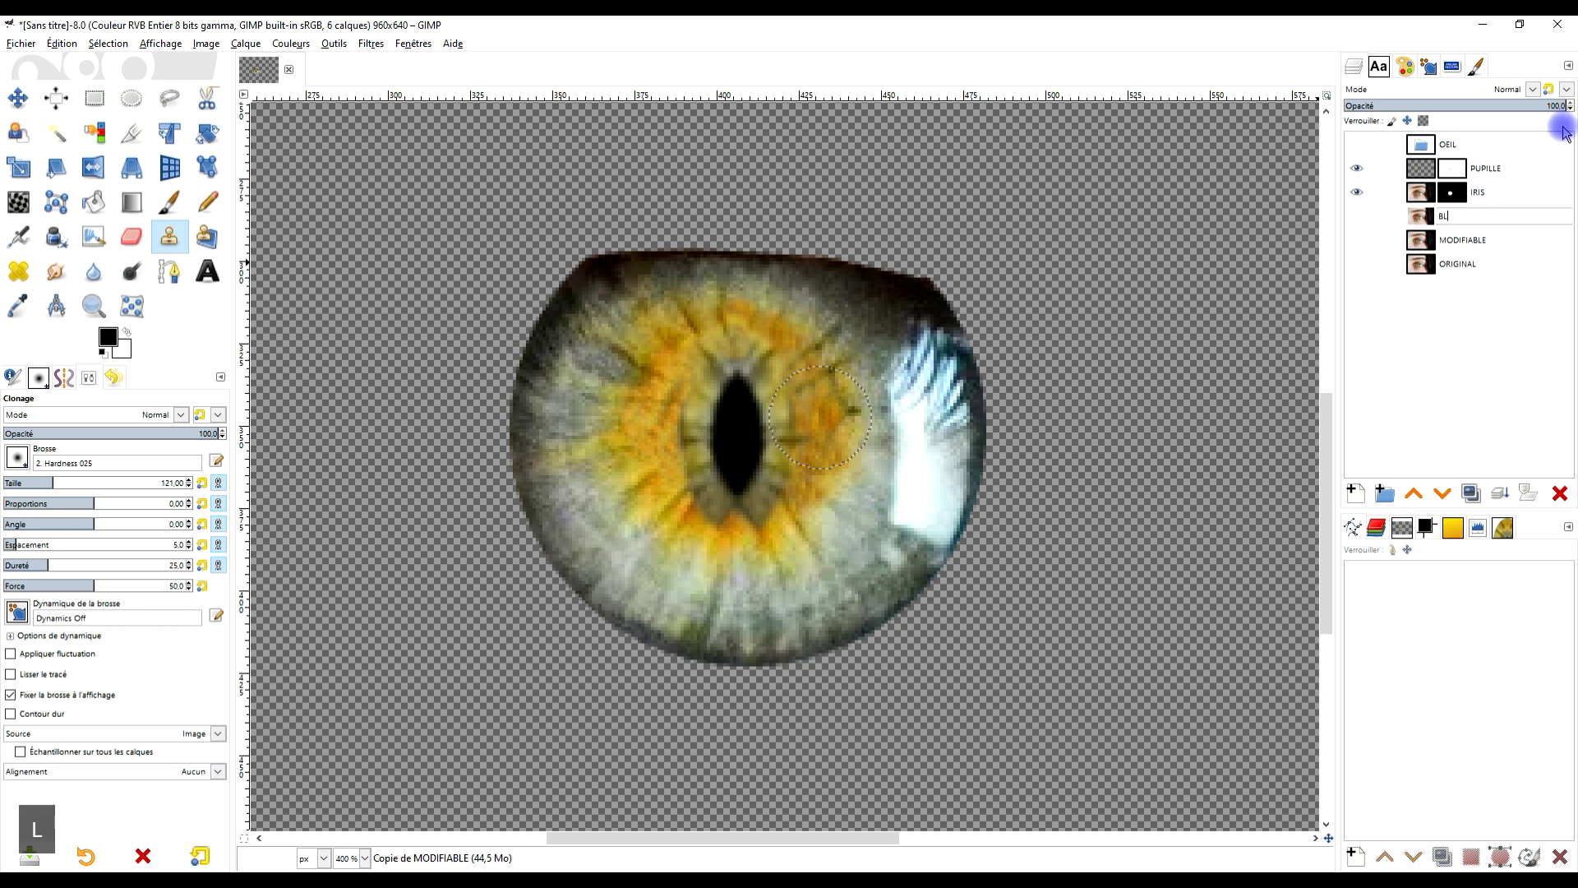
{"action": "key", "text": "BackSpace"}
{"action": "type", "text": "G"}
{"action": "key", "text": "BackSpace"}
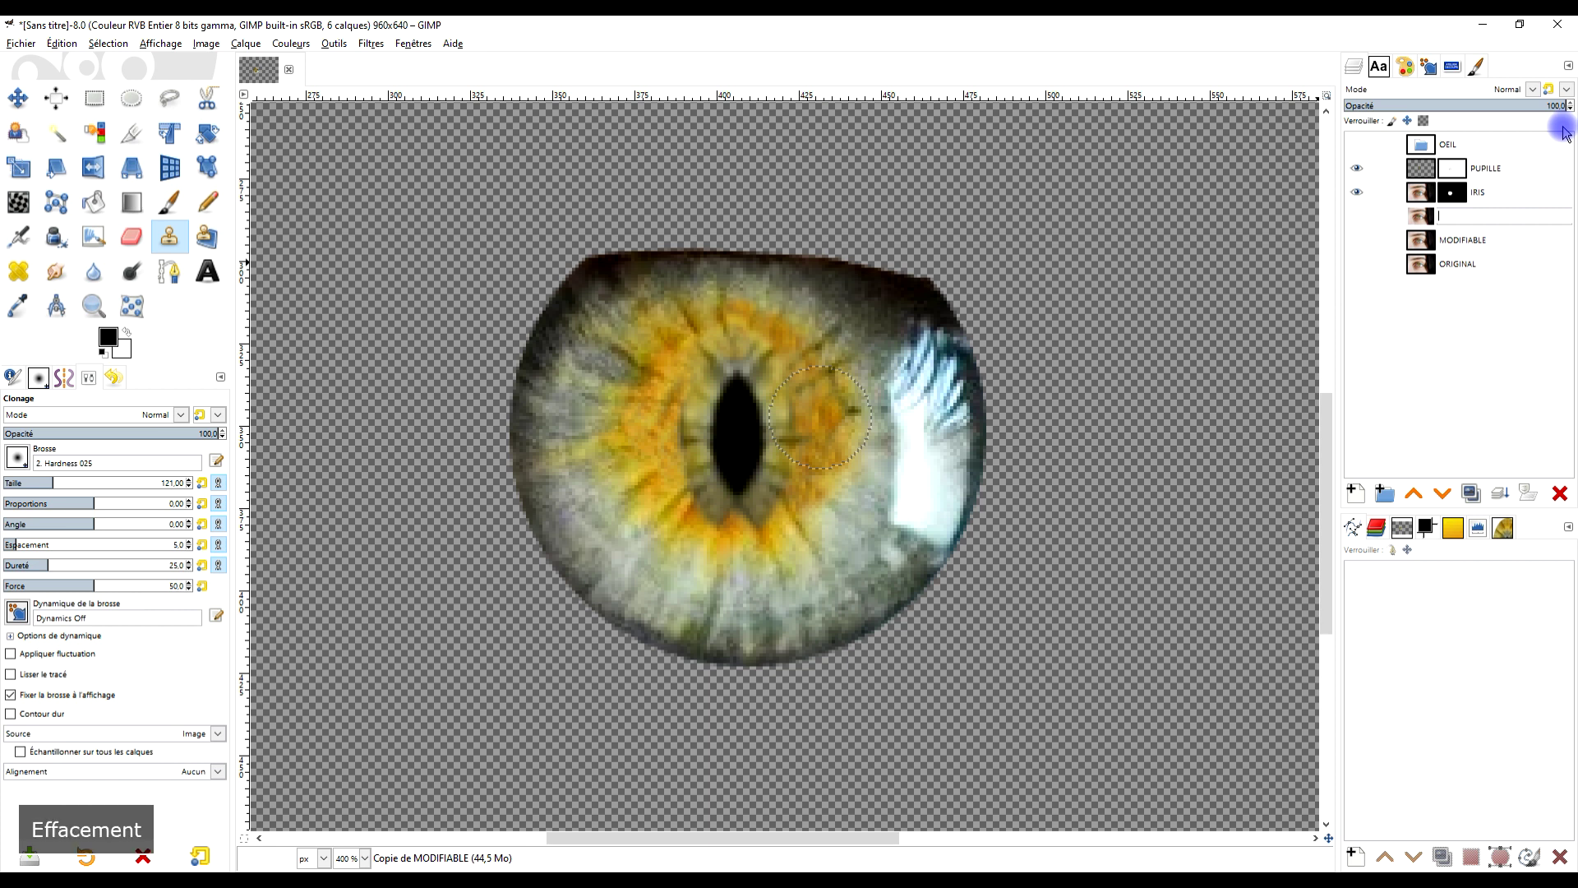
{"action": "type", "text": "POURTOUR "}
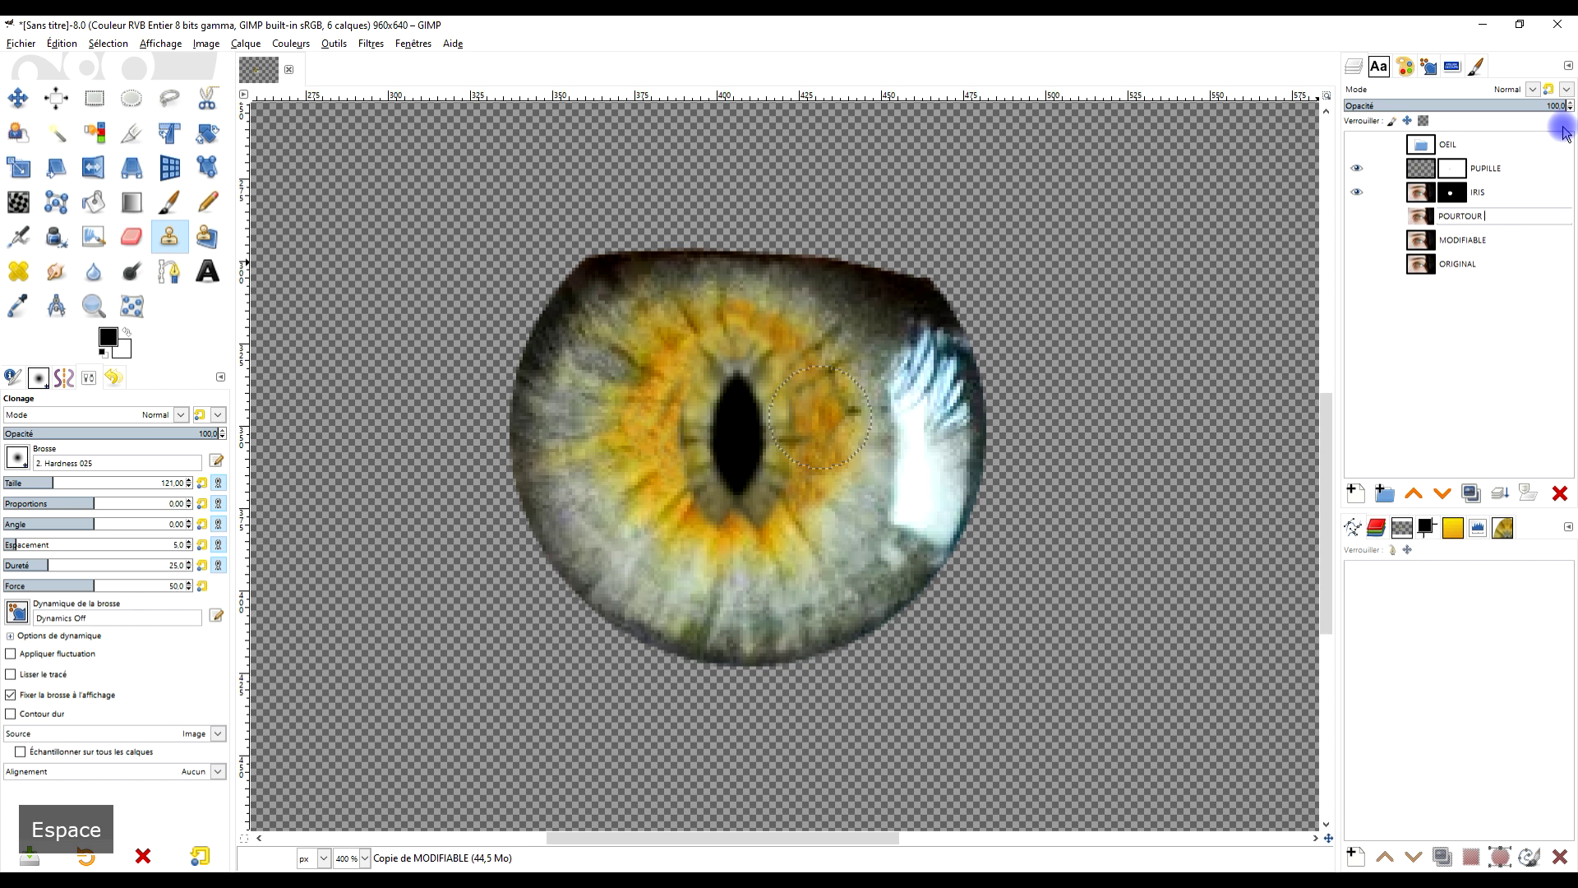
{"action": "type", "text": "OEIL"}
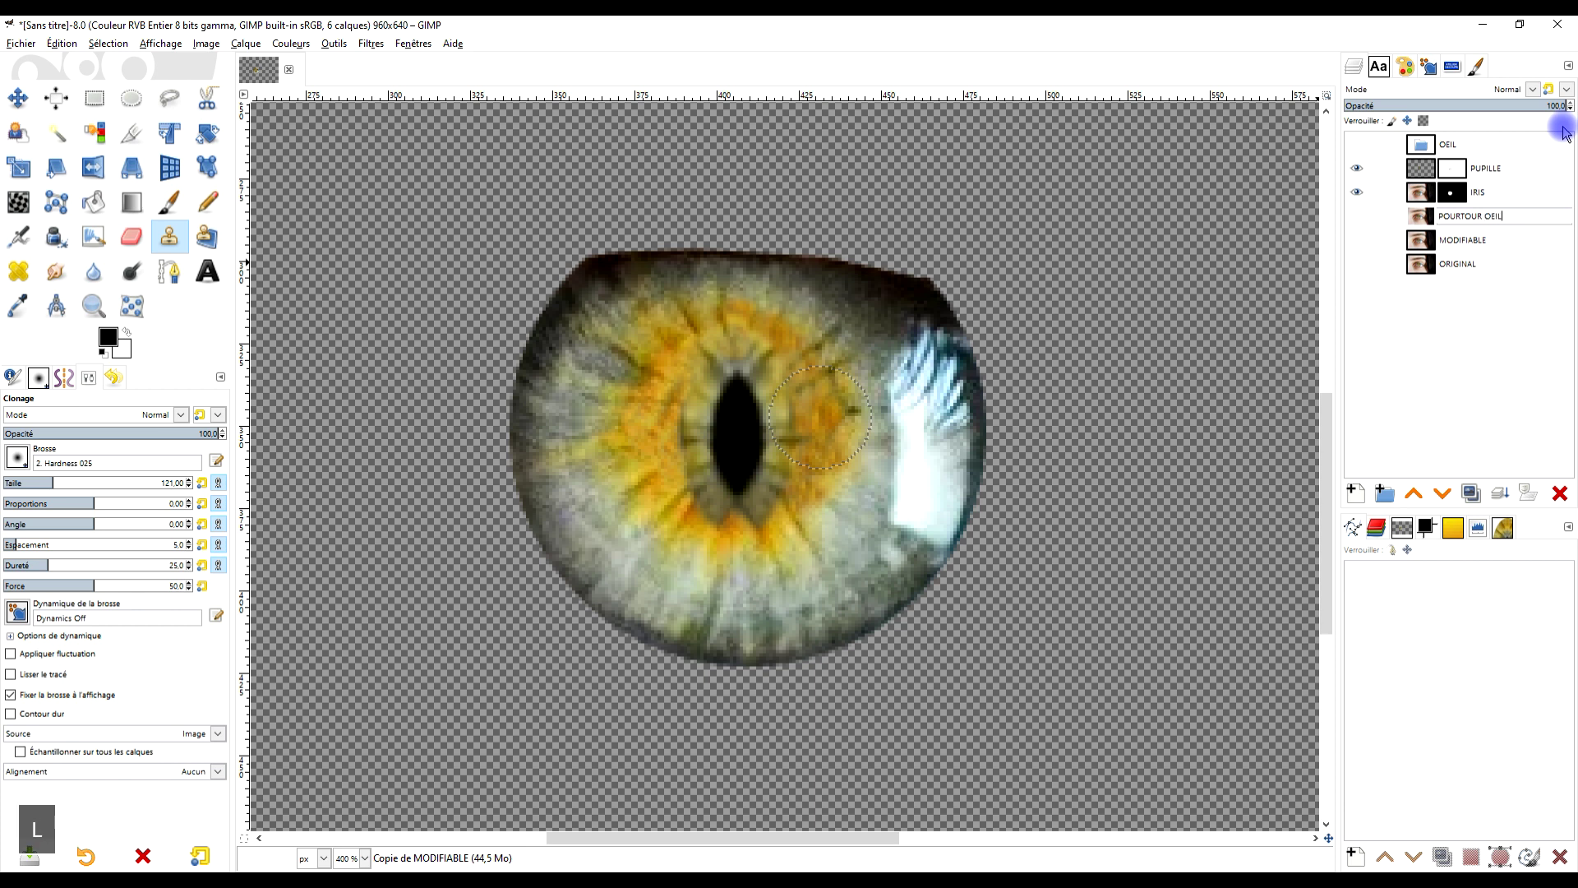
{"action": "key", "text": "Return"}
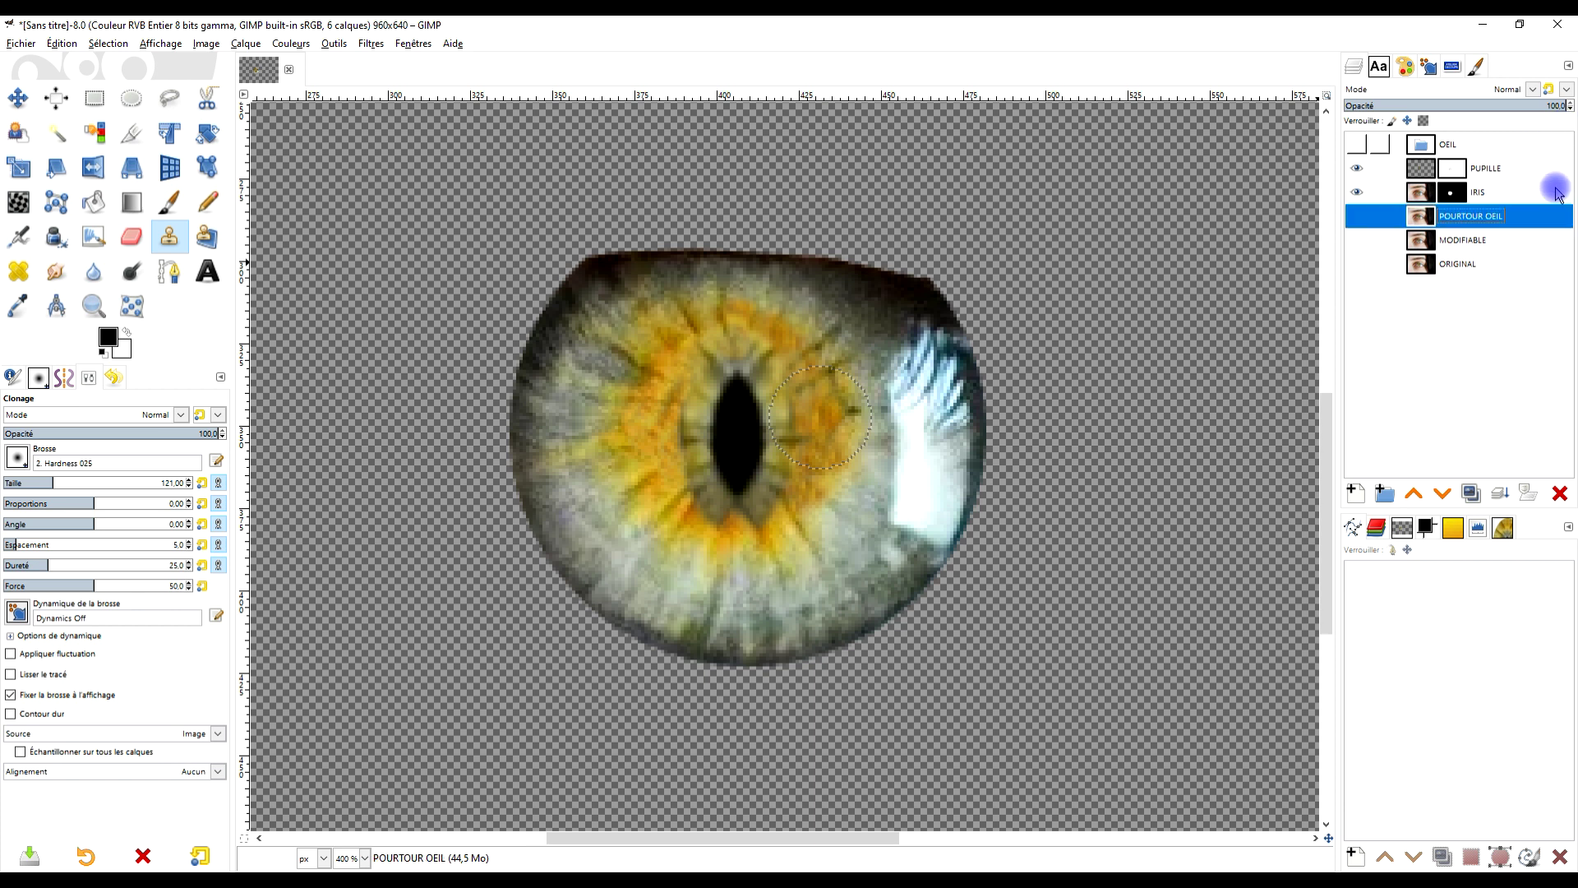
{"action": "left_click", "coordinate": [1357, 216]}
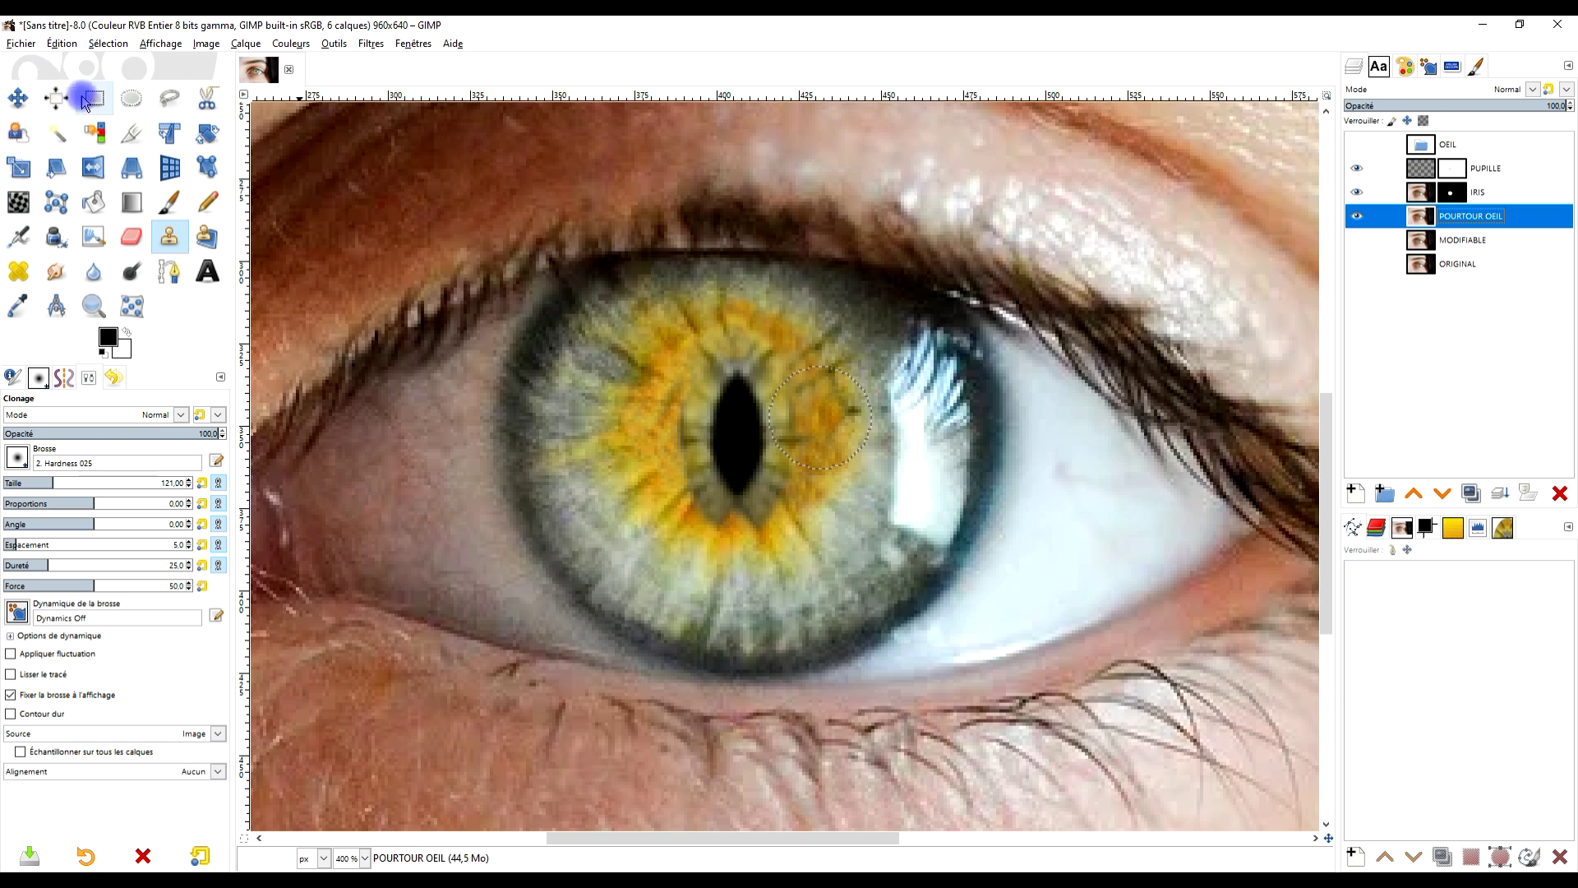
{"action": "left_click", "coordinate": [107, 44]}
{"action": "left_click", "coordinate": [110, 64]}
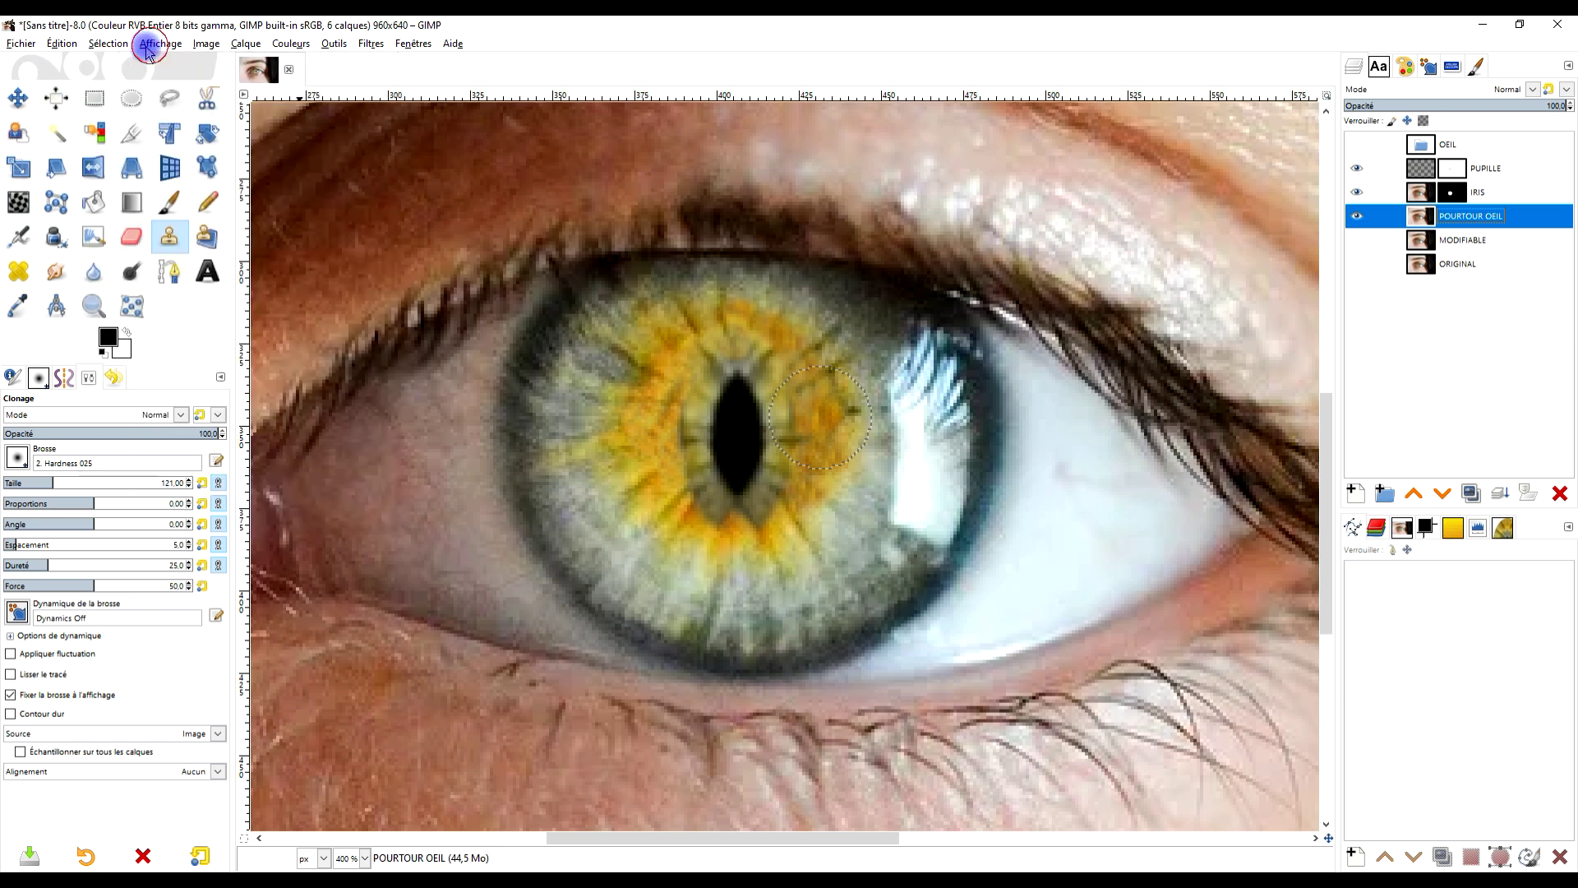
{"action": "left_click", "coordinate": [95, 97]}
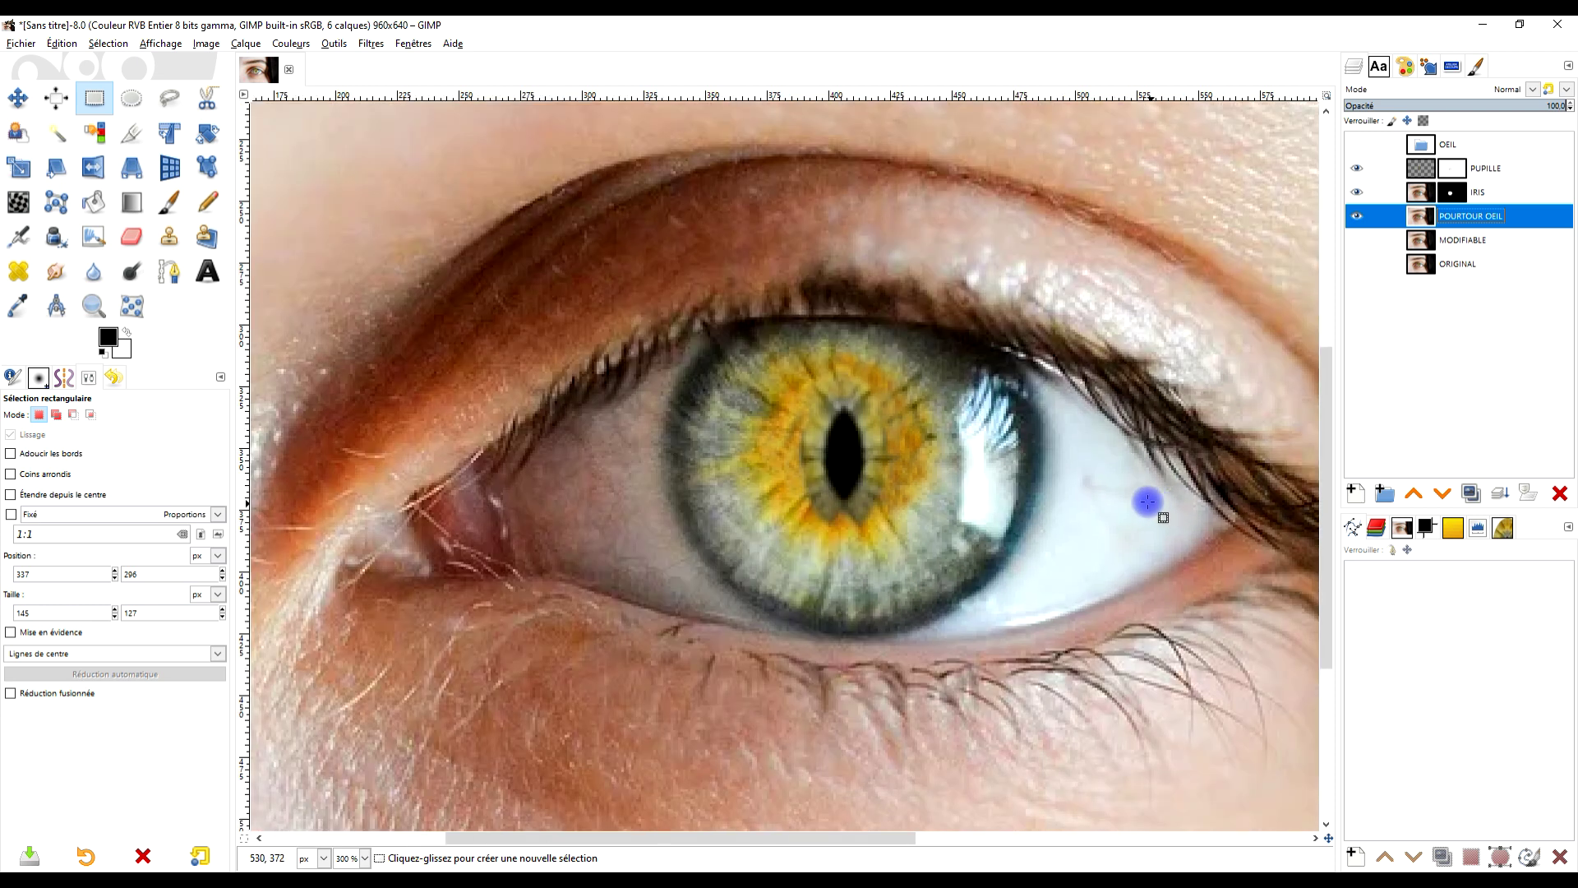
{"action": "scroll", "coordinate": [1135, 503], "scroll_direction": "left", "scroll_amount": 1}
{"action": "scroll", "coordinate": [1063, 501], "scroll_direction": "down", "scroll_amount": 3}
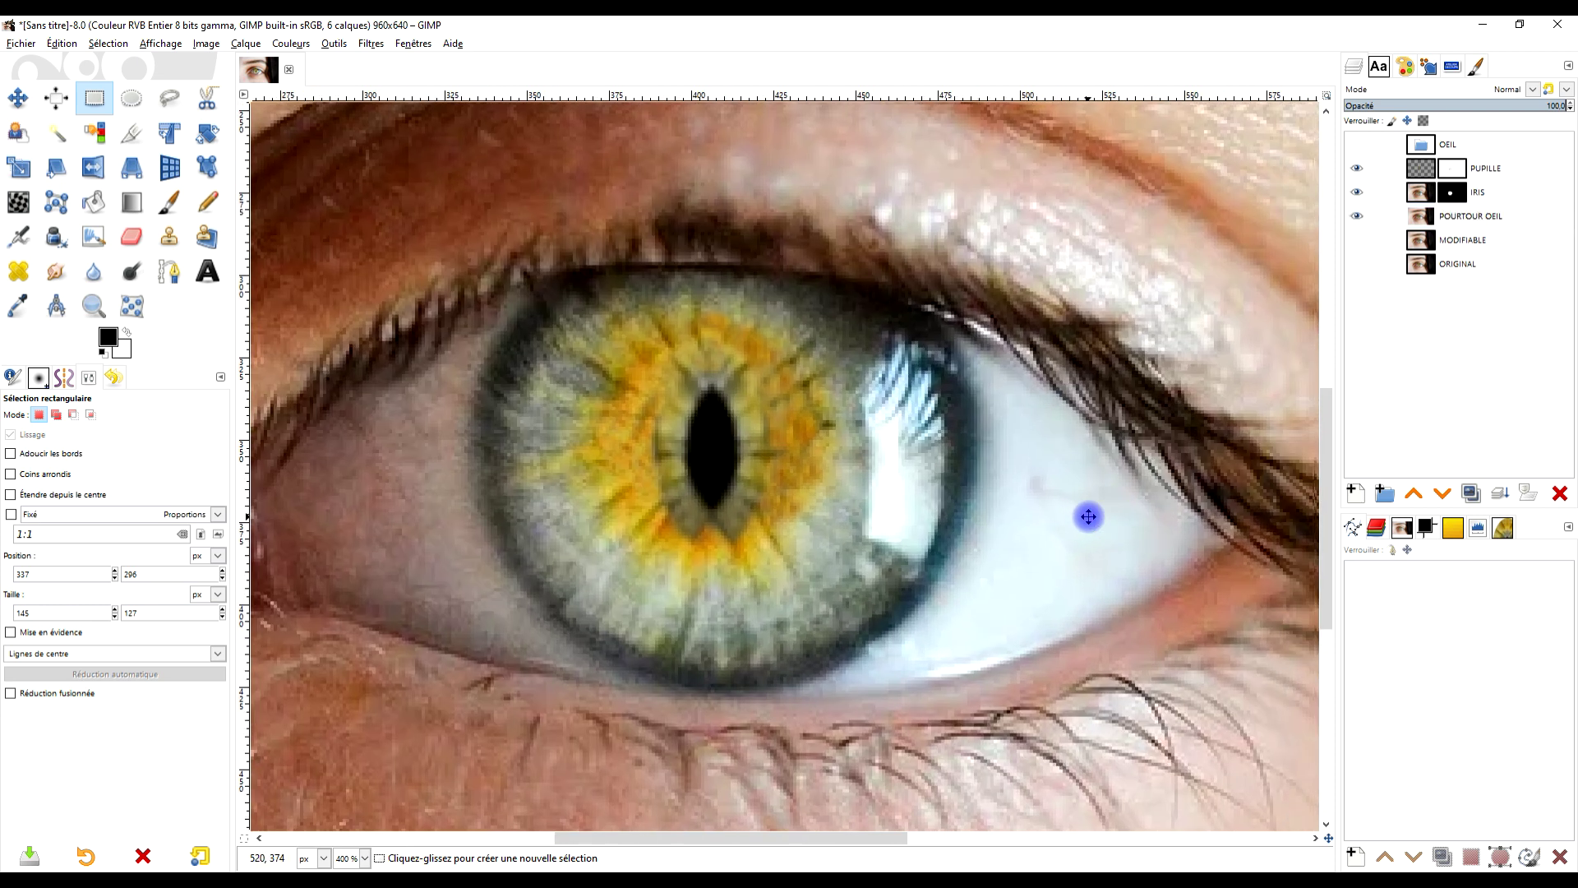
{"action": "scroll", "coordinate": [854, 468], "scroll_direction": "right", "scroll_amount": 2}
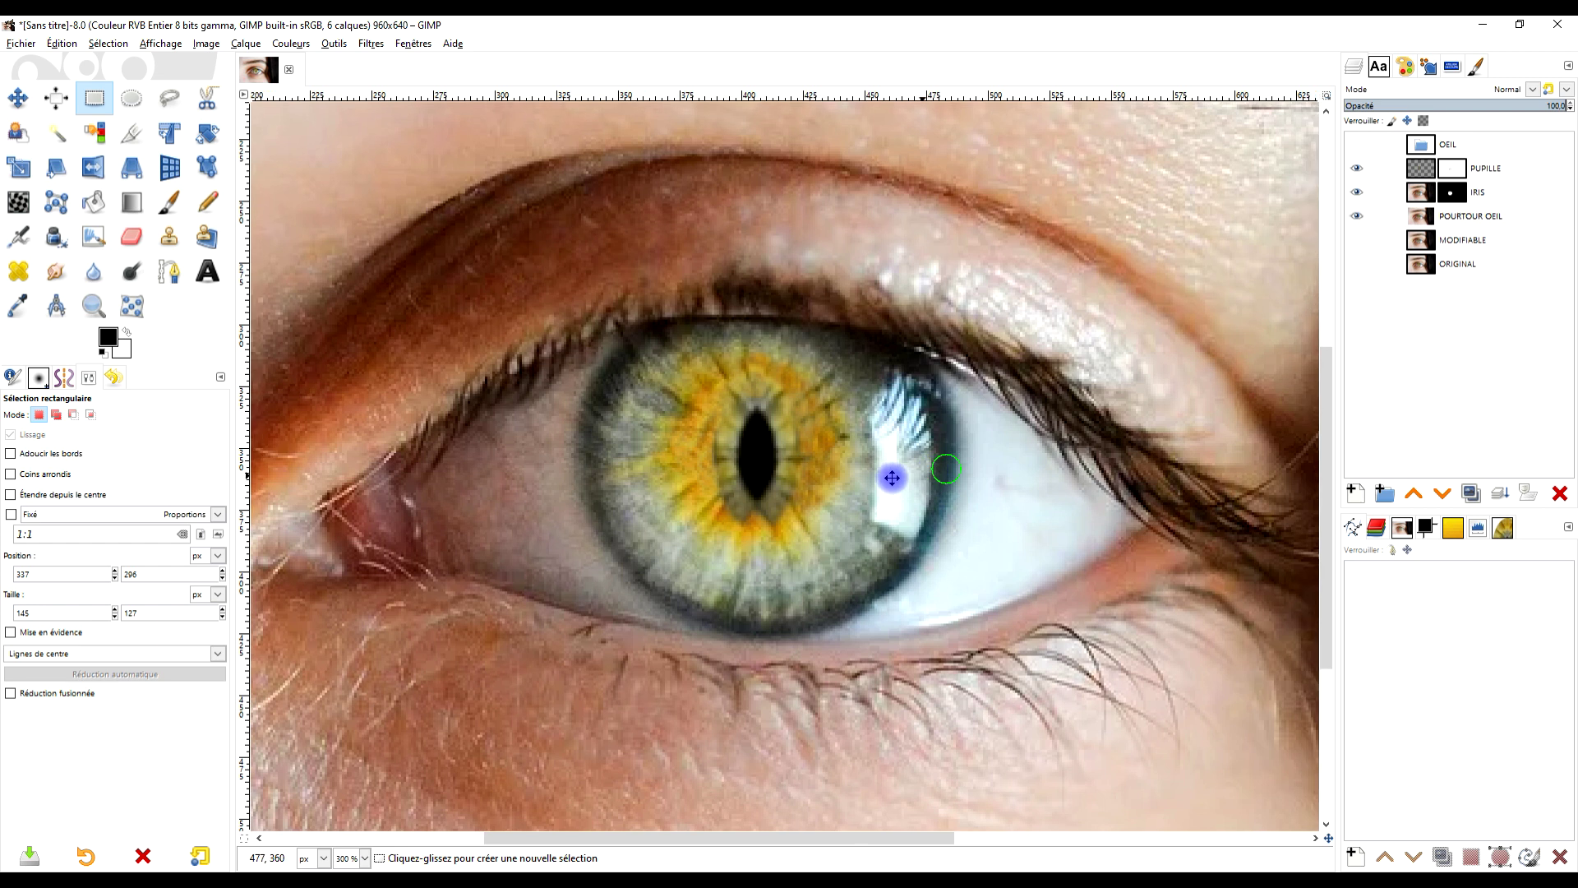
Outline the visible eyeball between the eyelids with a closed Free Select selection in replace mode
{"action": "left_click", "coordinate": [175, 100]}
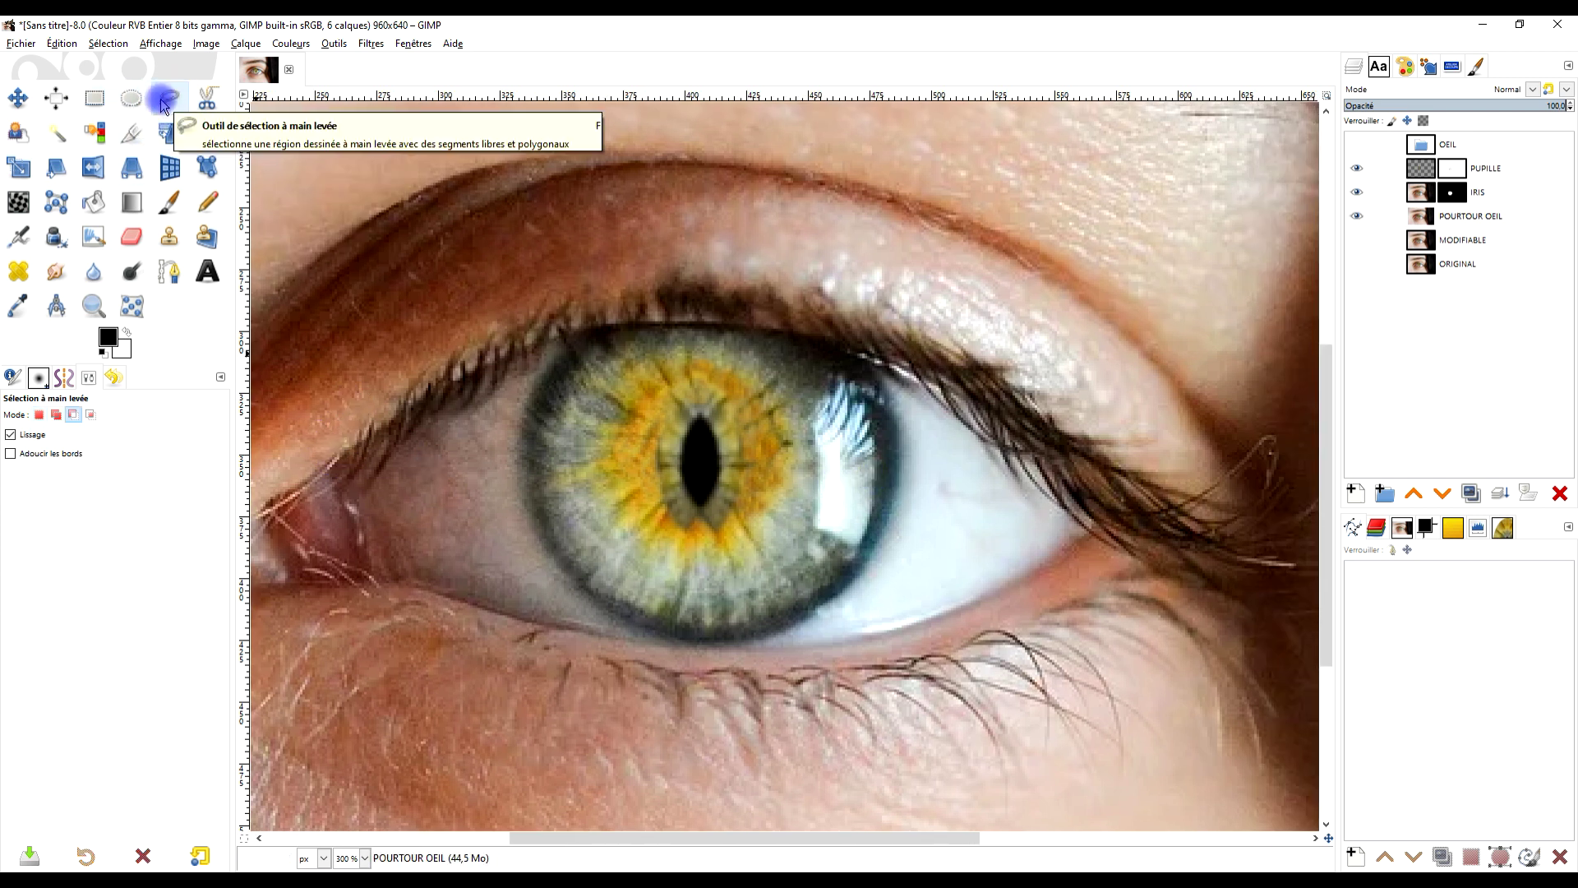
{"action": "left_click", "coordinate": [54, 415]}
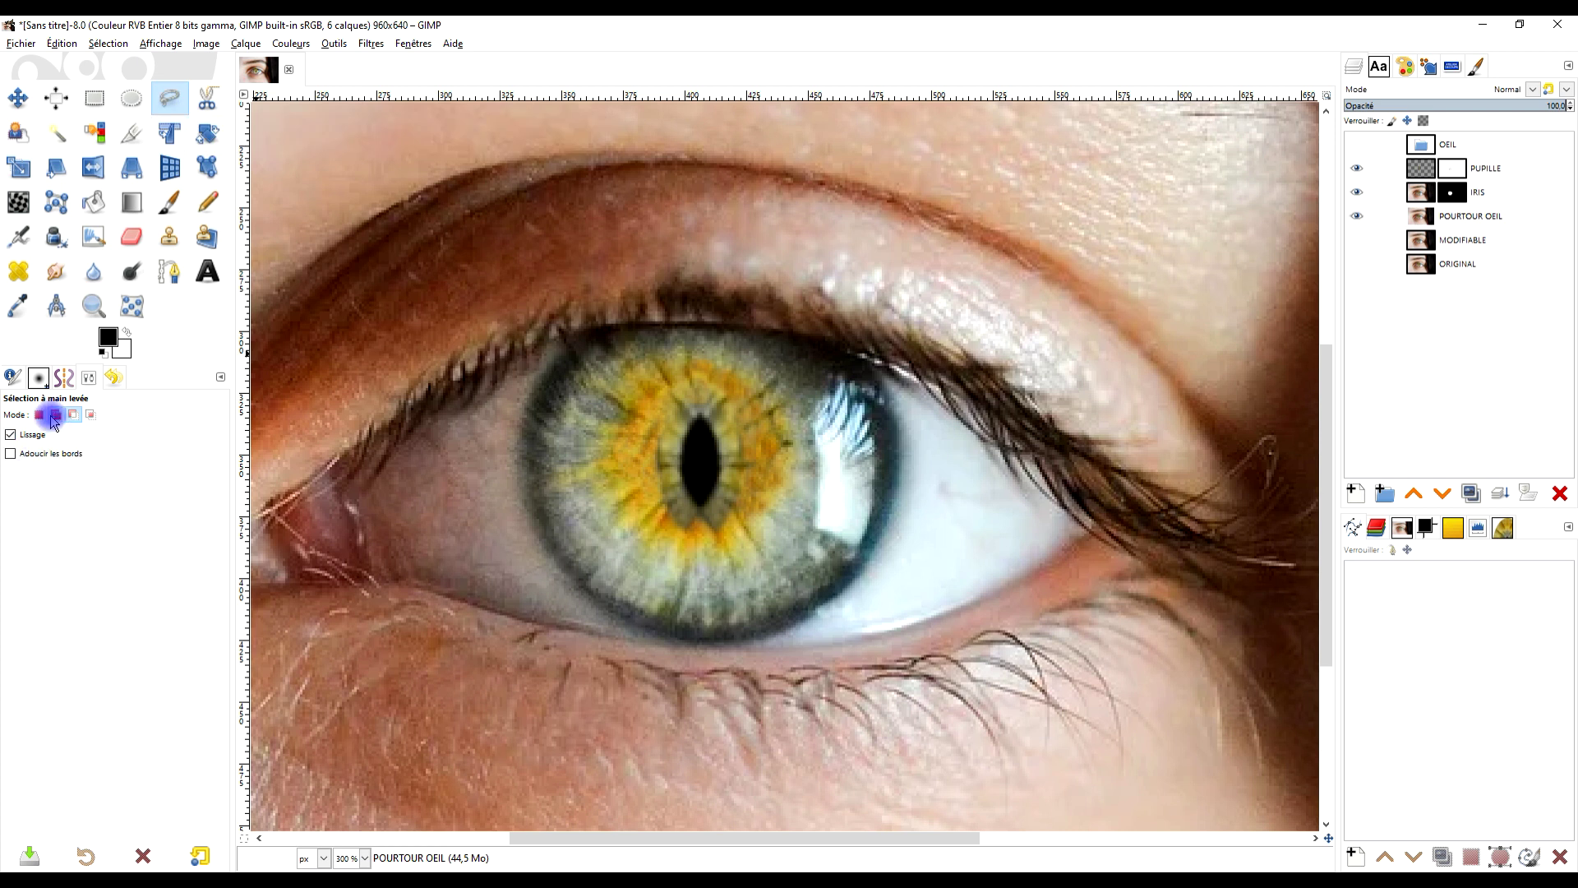
{"action": "left_click", "coordinate": [37, 415]}
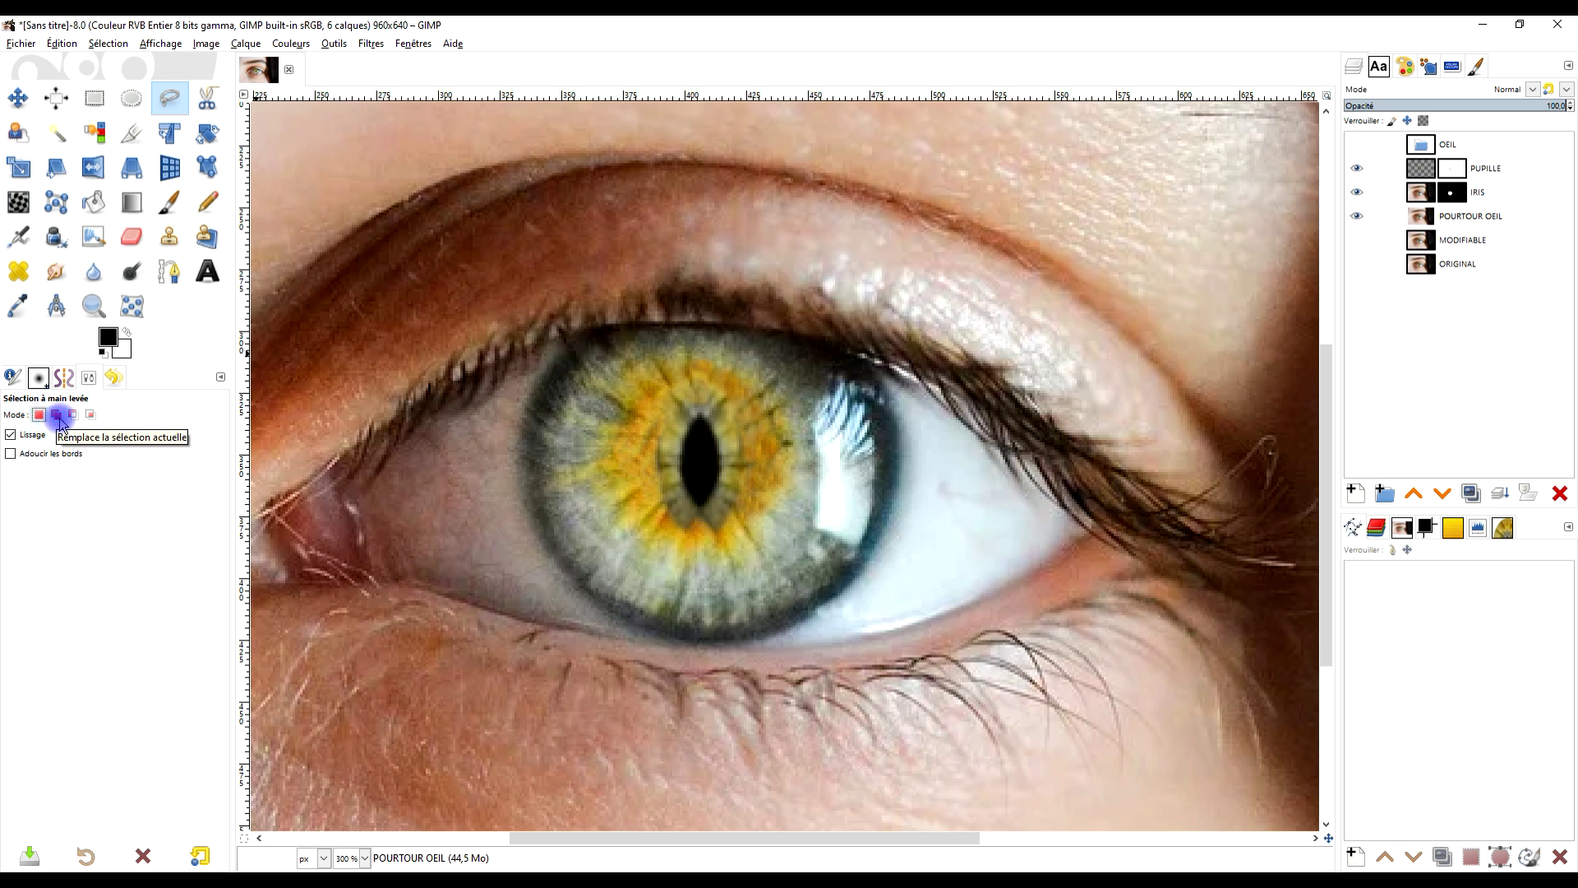
{"action": "mouse_move", "coordinate": [333, 462]}
{"action": "left_mouse_down"}
{"action": "mouse_move", "coordinate": [490, 356]}
{"action": "mouse_move", "coordinate": [567, 333]}
{"action": "left_mouse_up"}
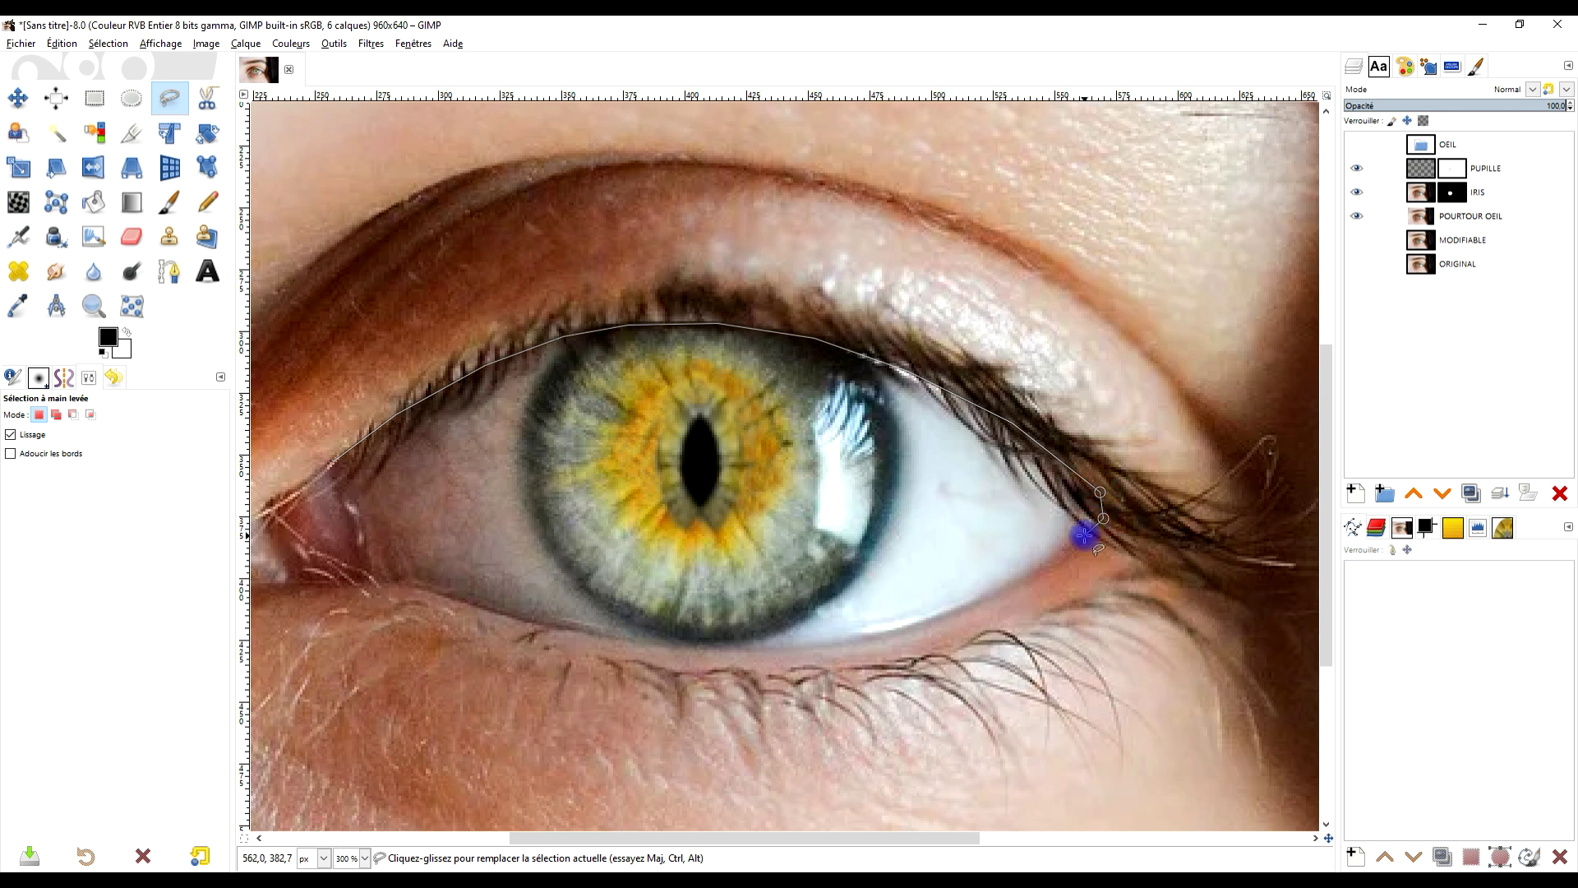
{"action": "left_click", "coordinate": [1007, 588]}
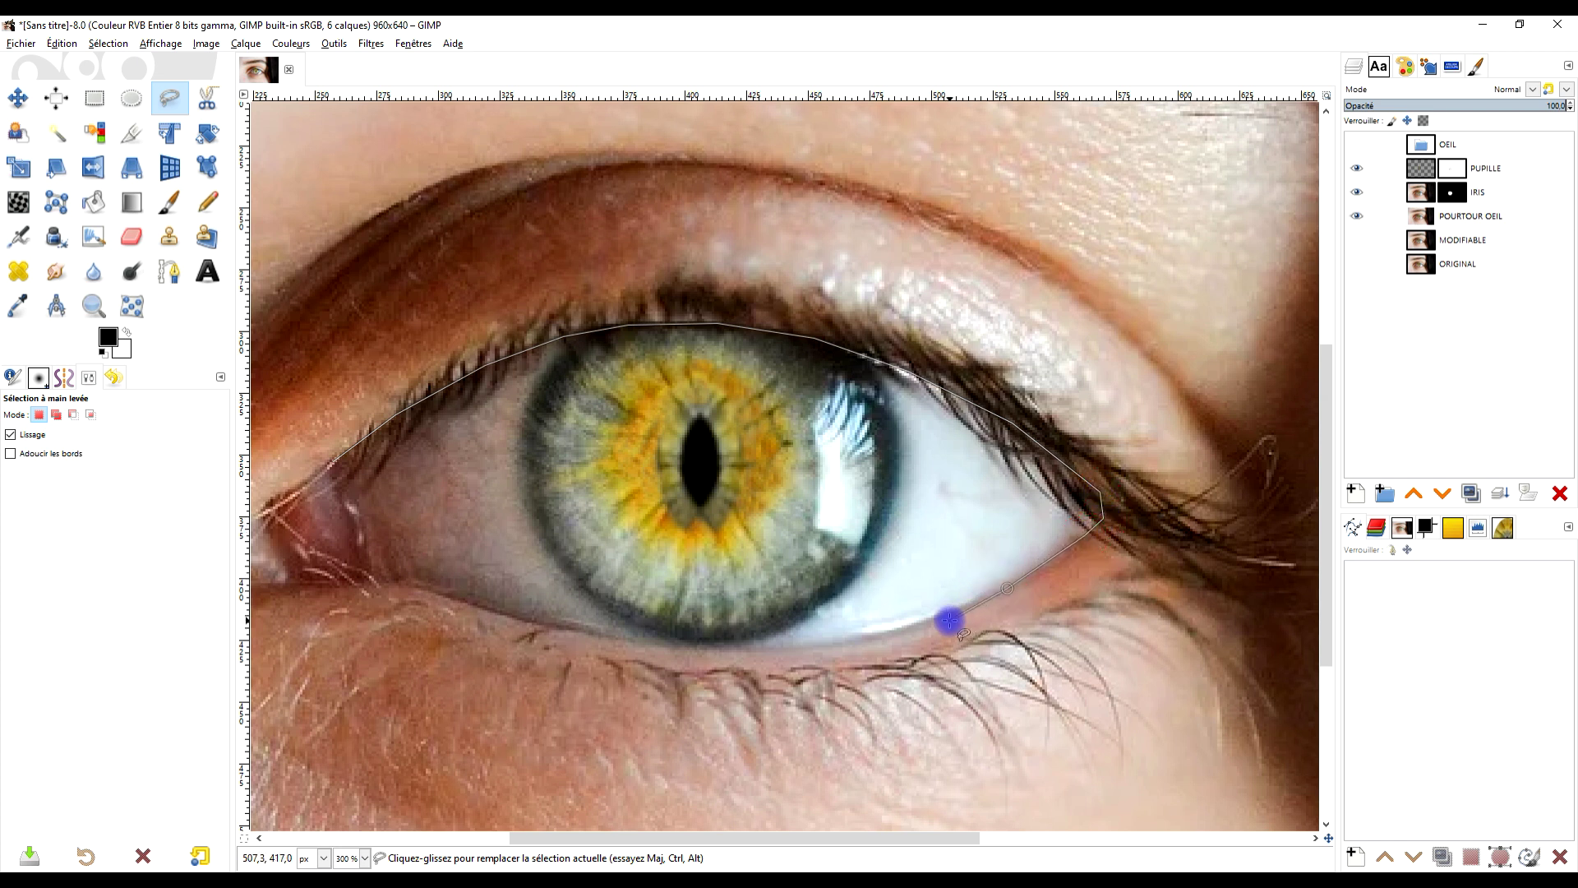
{"action": "mouse_move", "coordinate": [947, 614]}
{"action": "left_mouse_down"}
{"action": "mouse_move", "coordinate": [810, 647]}
{"action": "mouse_move", "coordinate": [667, 649]}
{"action": "mouse_move", "coordinate": [434, 592]}
{"action": "left_mouse_up"}
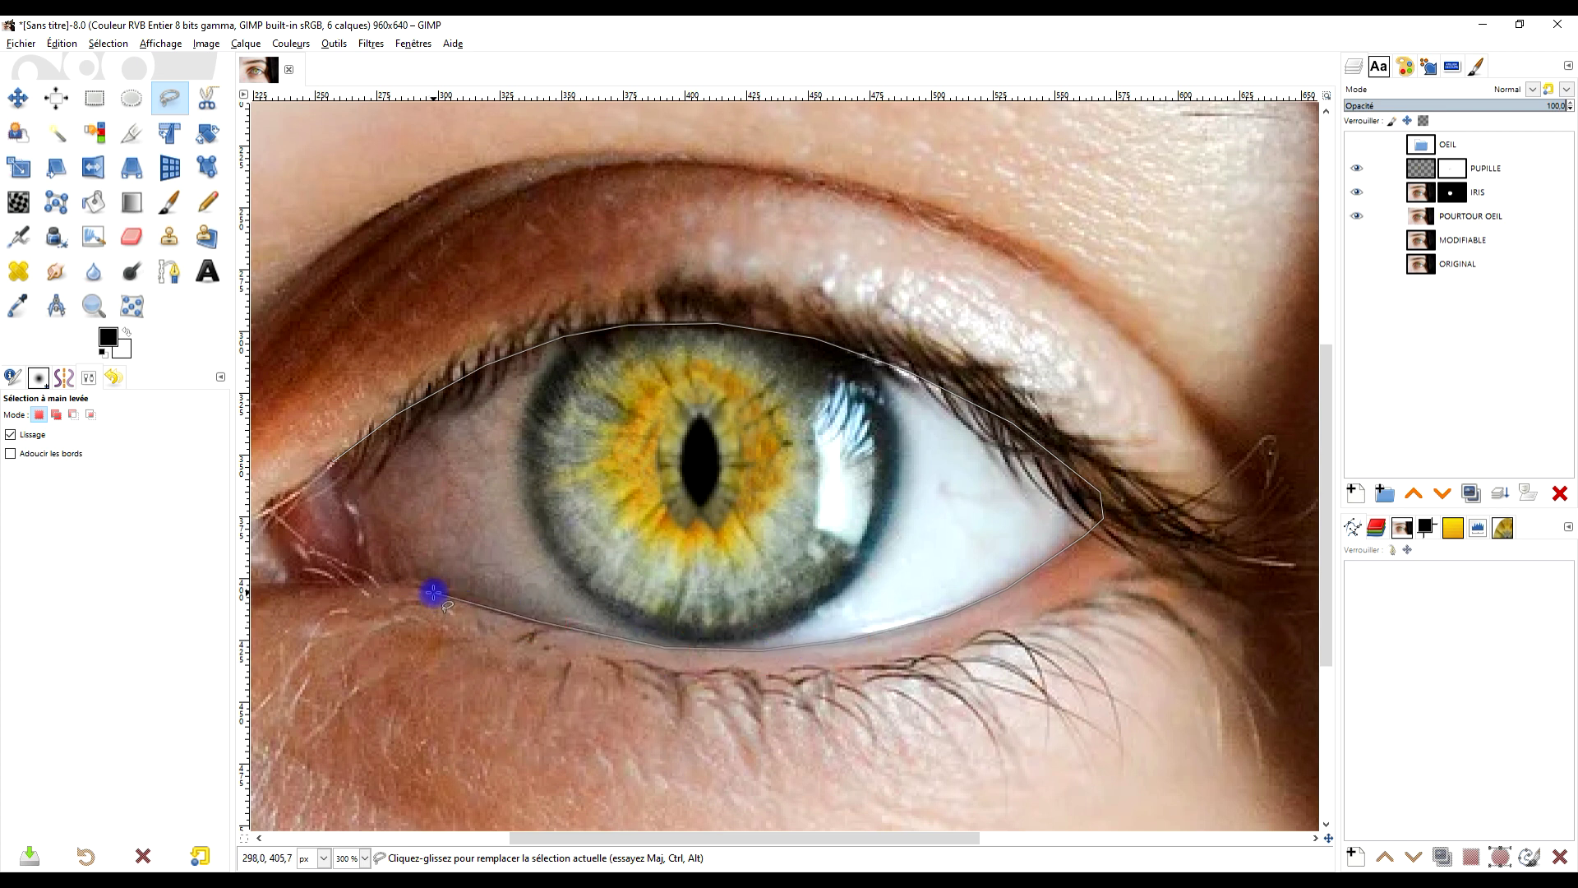
{"action": "left_click", "coordinate": [376, 568]}
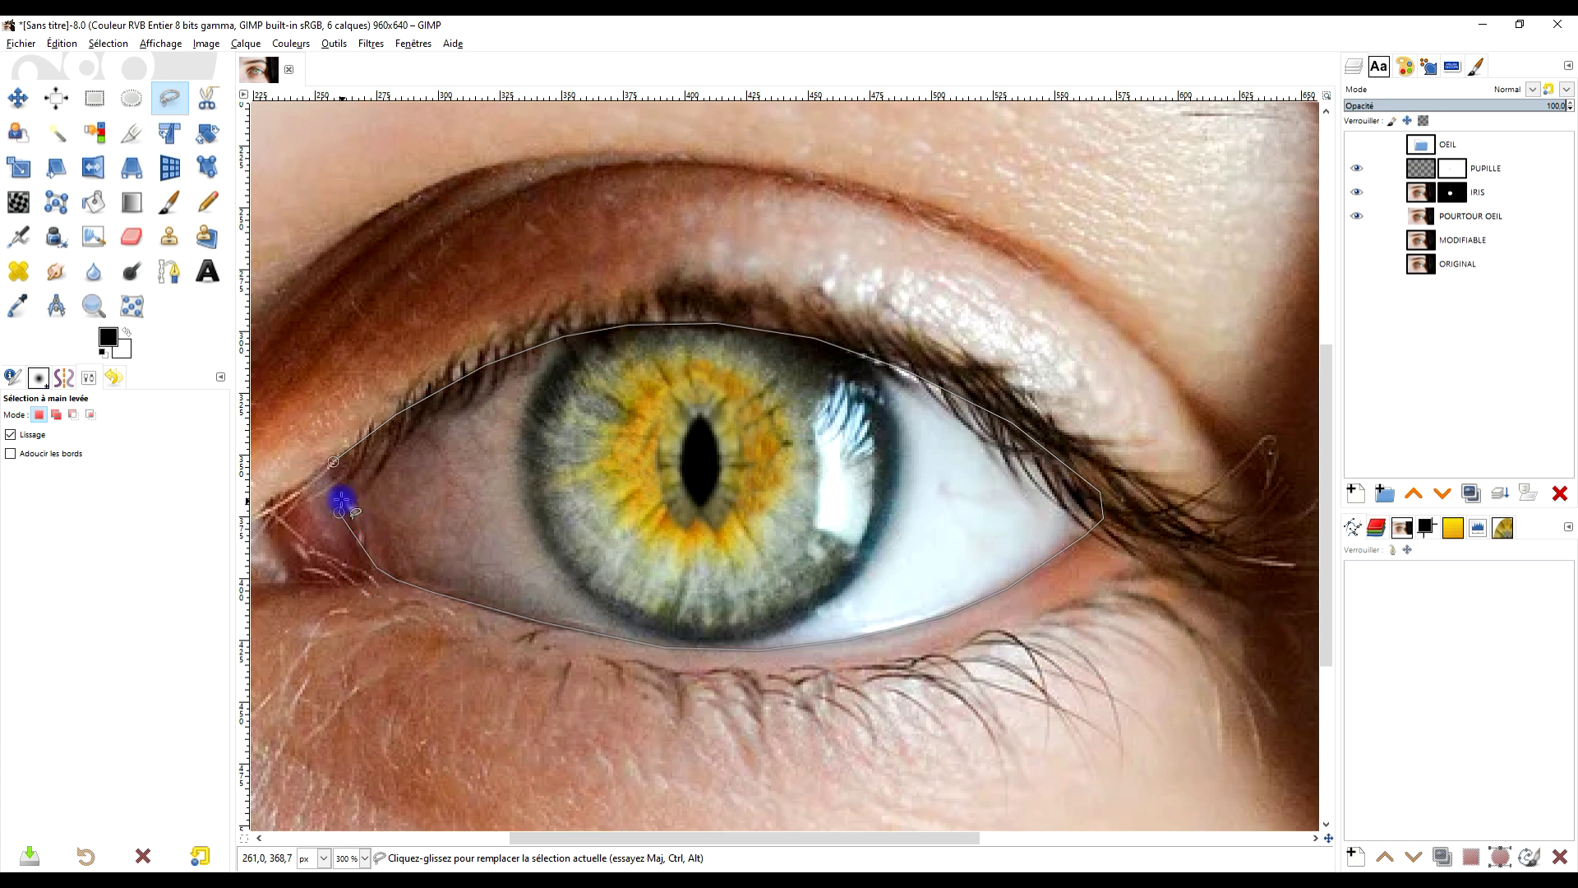
{"action": "left_click", "coordinate": [332, 463]}
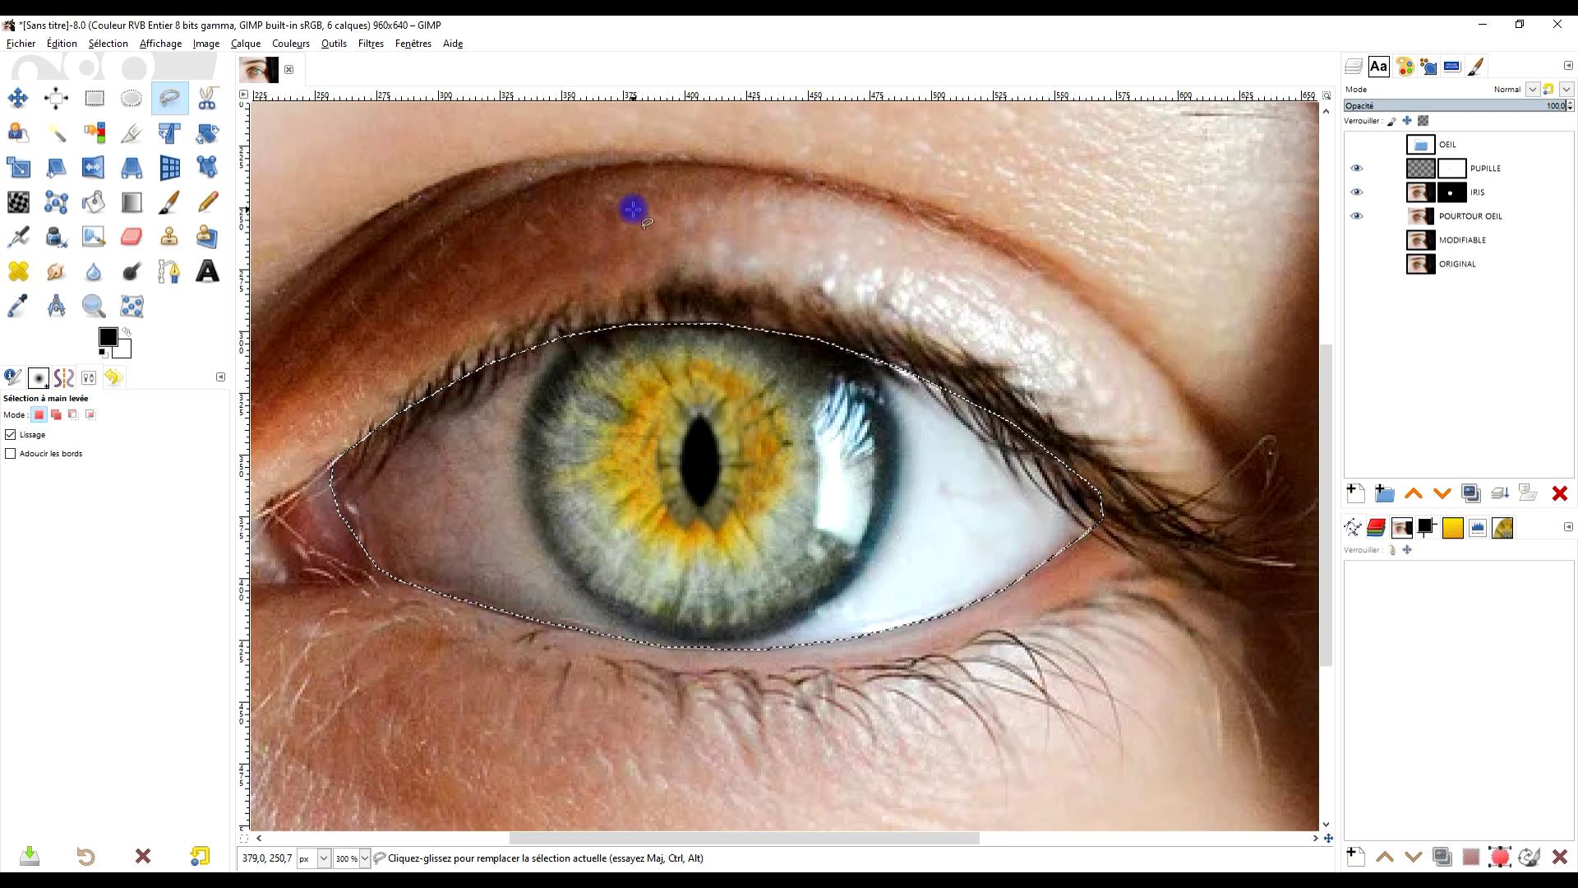
{"action": "key", "text": "Return"}
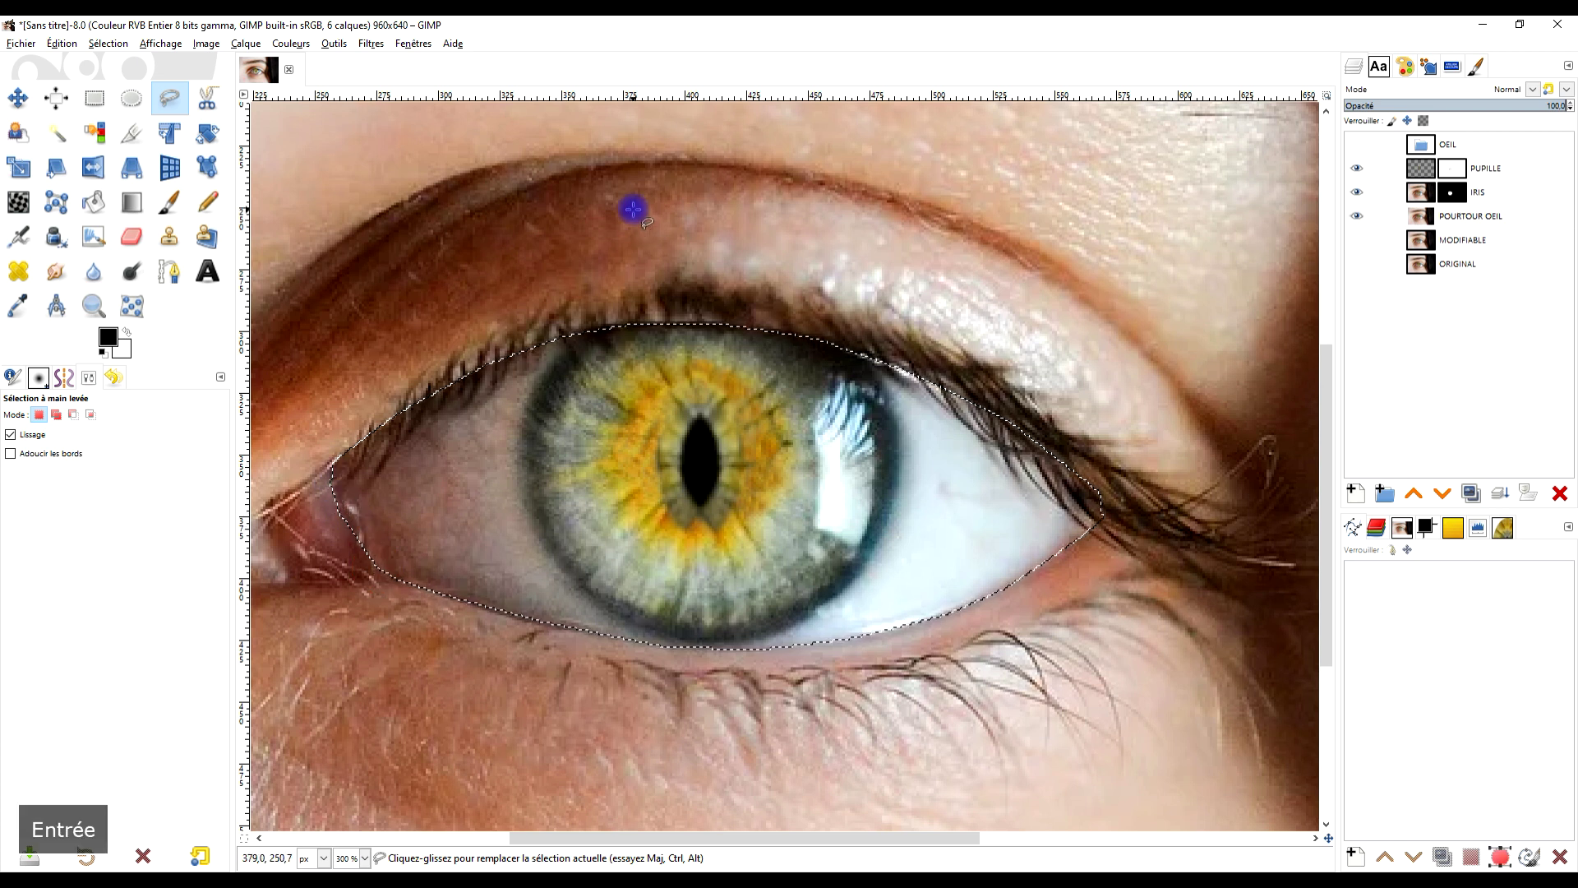
Add a layer mask initialized from the selection to the POURTOUR OEIL layer
{"action": "right_click", "coordinate": [1422, 215]}
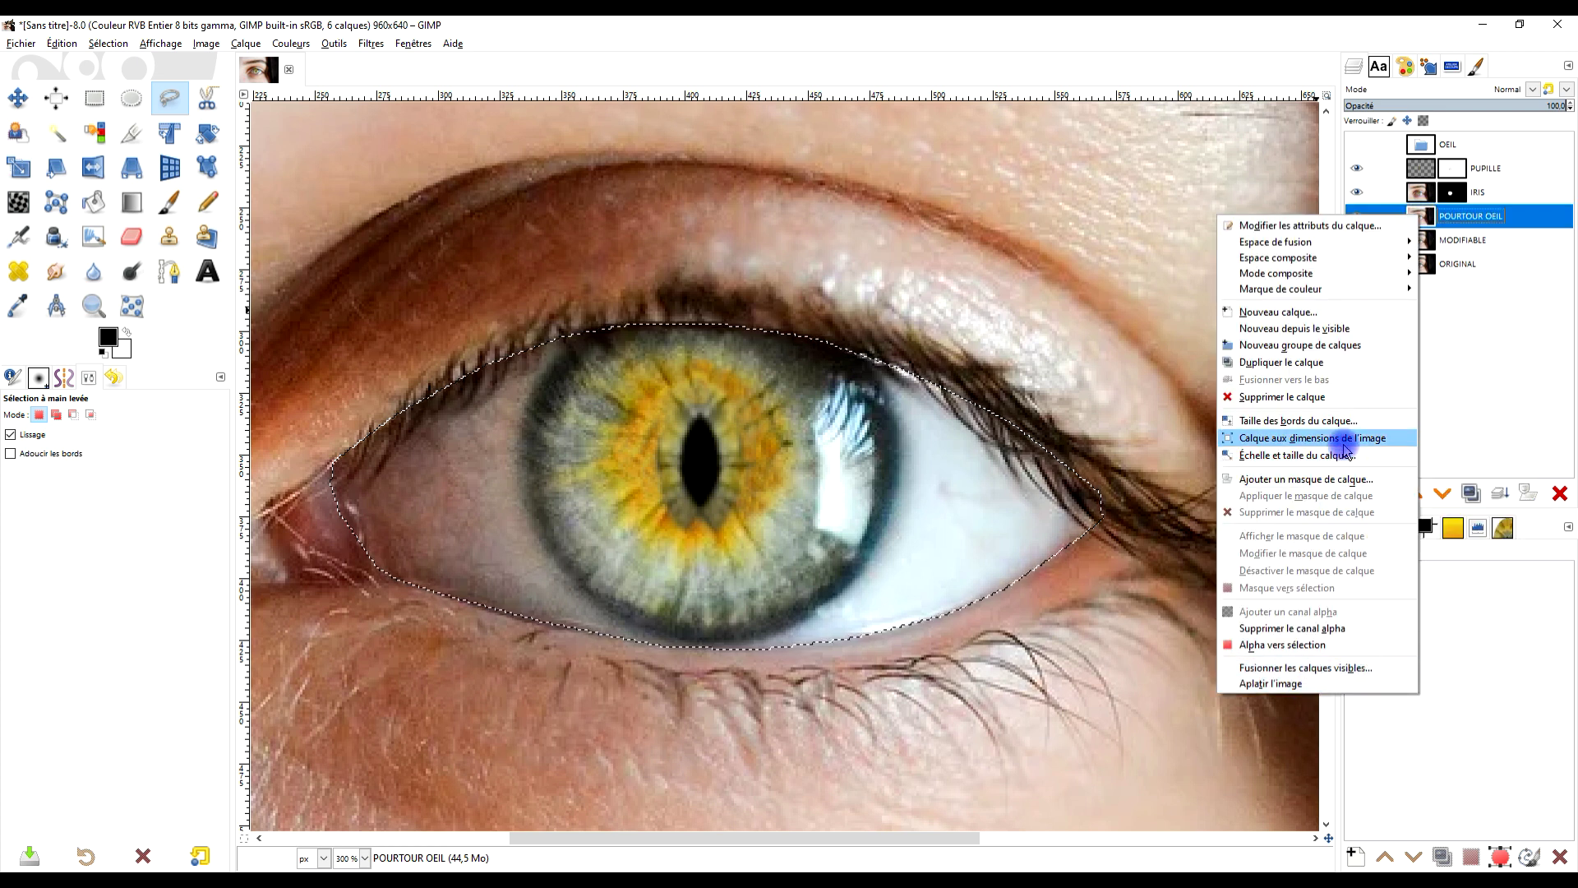
{"action": "left_click", "coordinate": [1336, 479]}
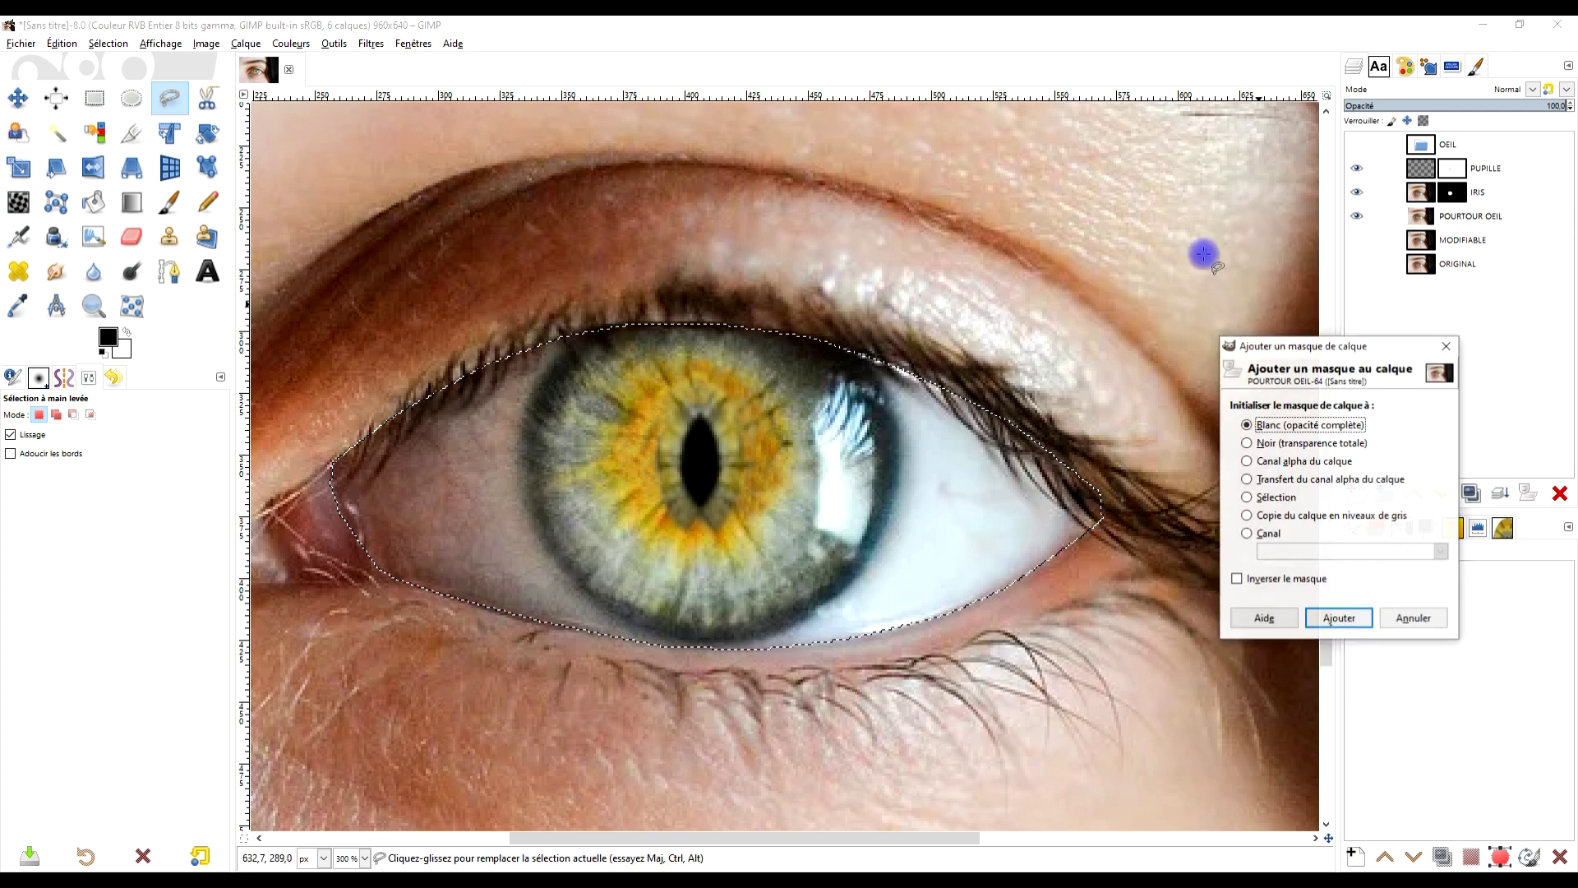
{"action": "left_click", "coordinate": [1258, 496]}
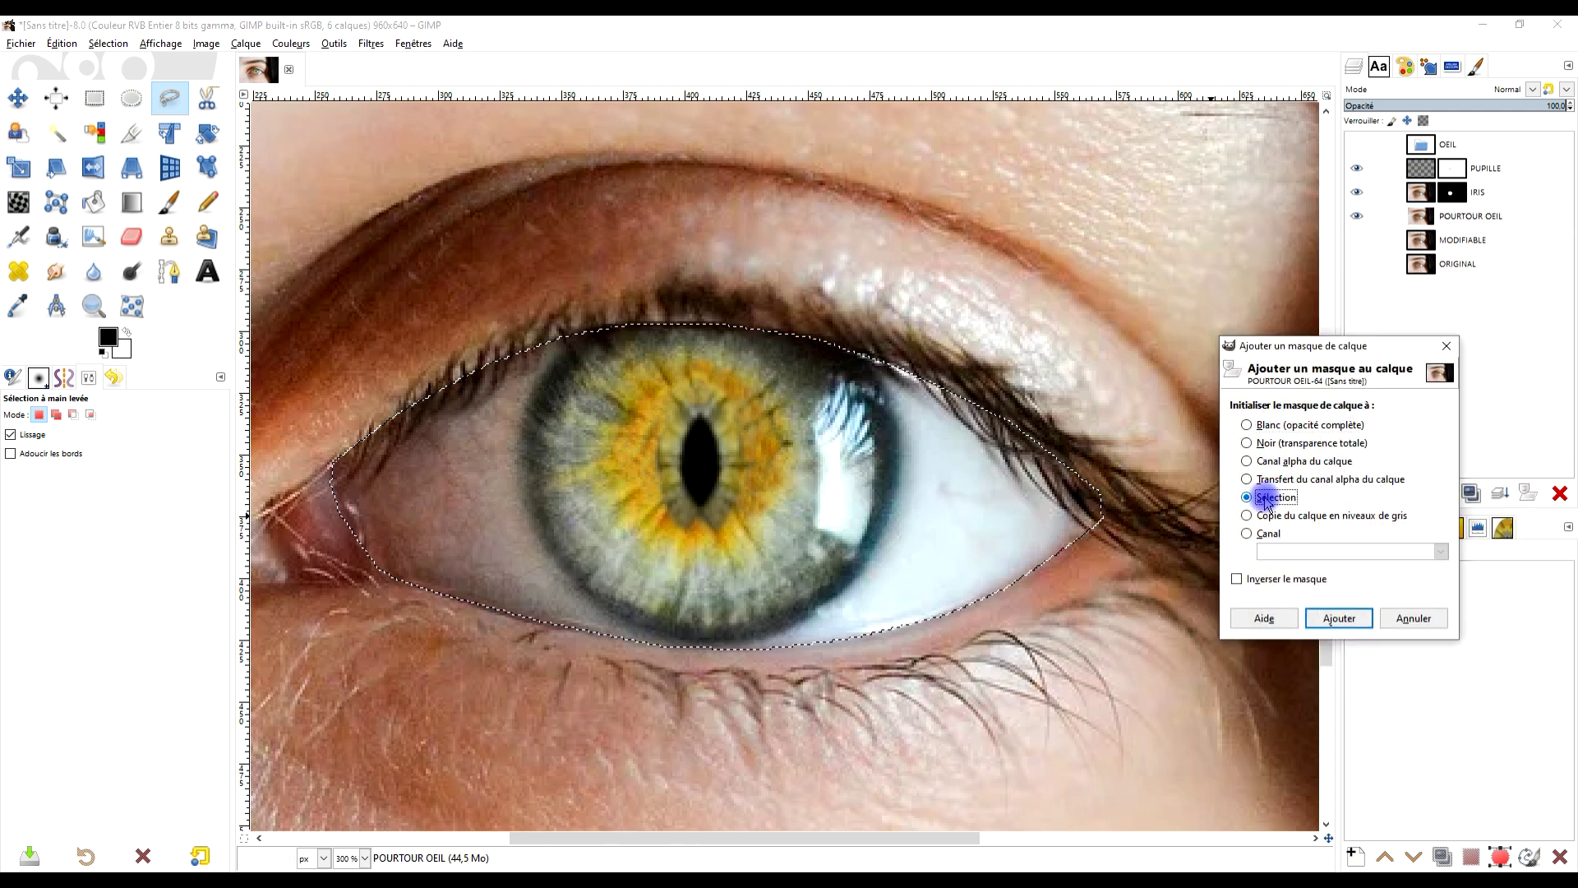
{"action": "left_click", "coordinate": [1340, 618]}
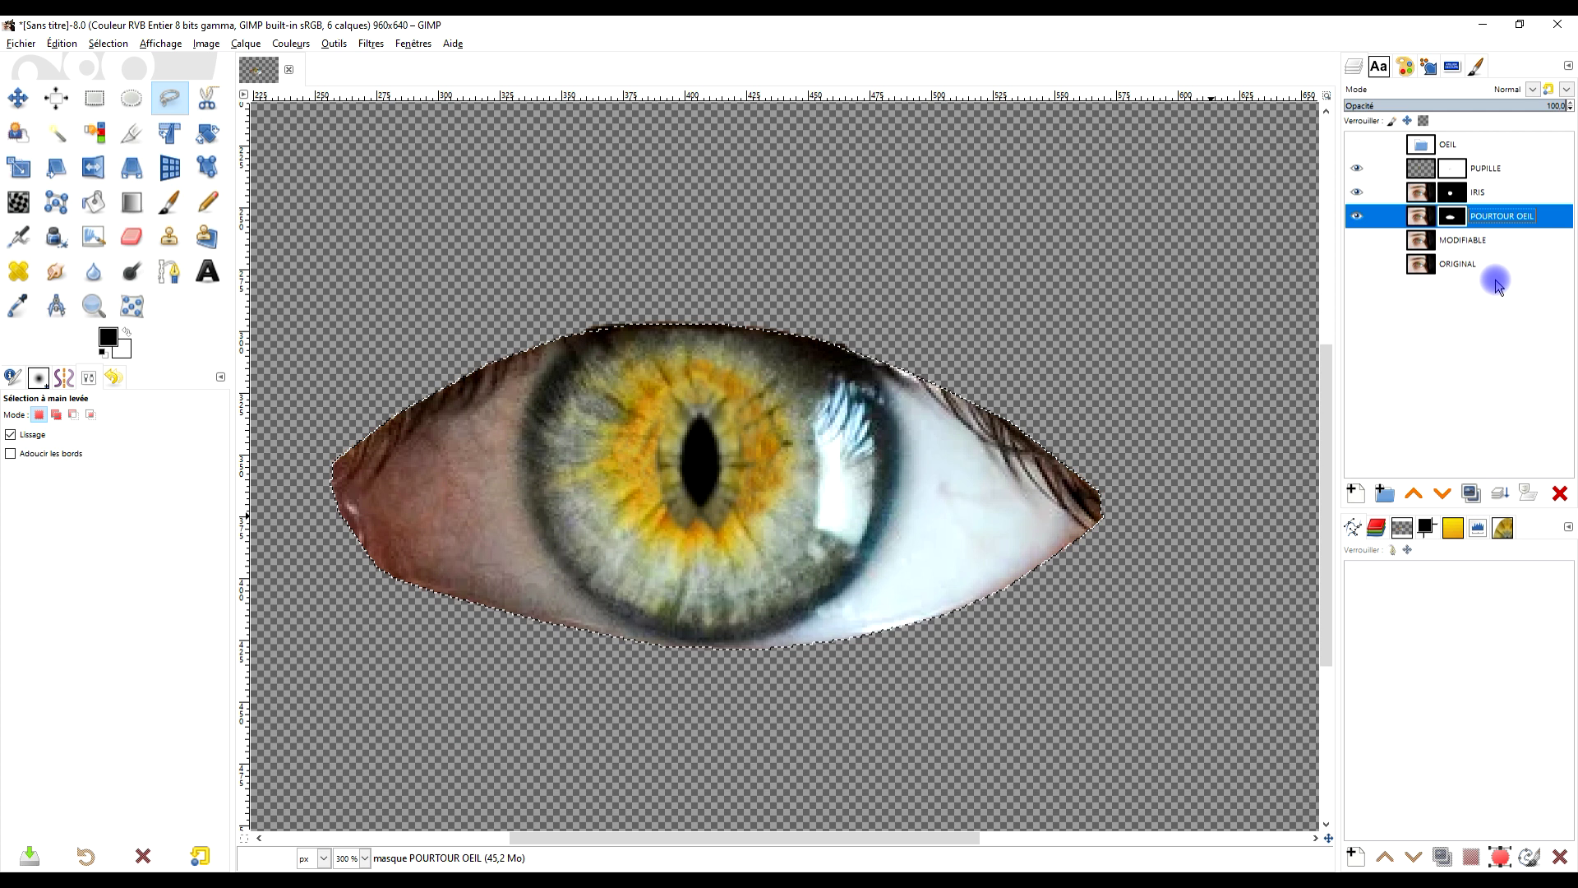
{"action": "scroll", "coordinate": [994, 441], "scroll_direction": "down", "scroll_amount": 3}
{"action": "scroll", "coordinate": [1134, 423], "scroll_direction": "up", "scroll_amount": 5}
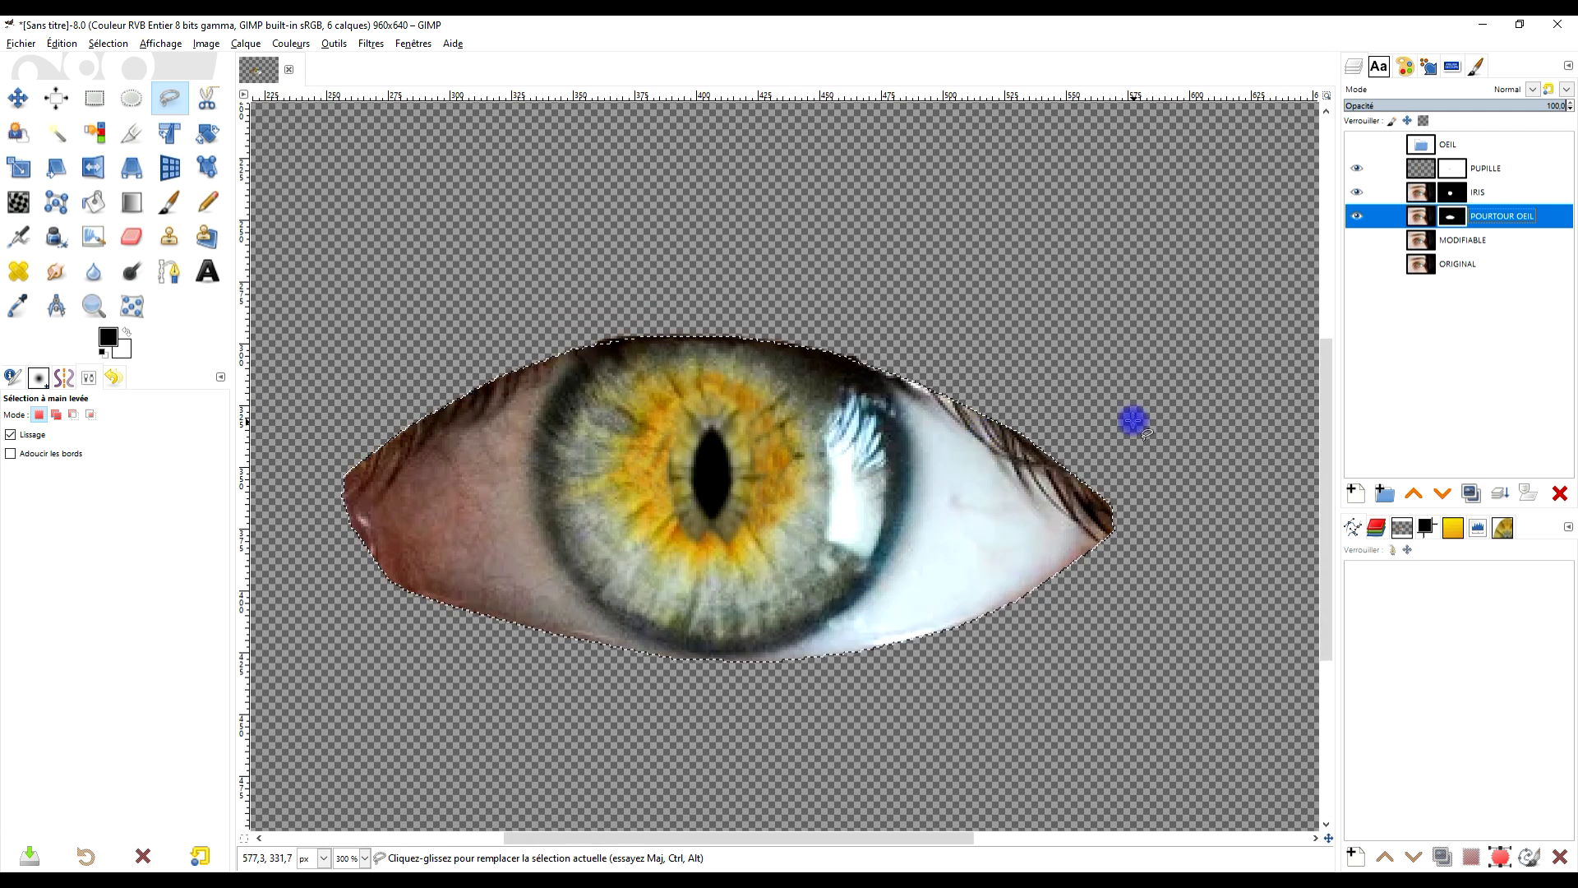
{"action": "scroll", "coordinate": [1093, 362], "scroll_direction": "down", "scroll_amount": 2}
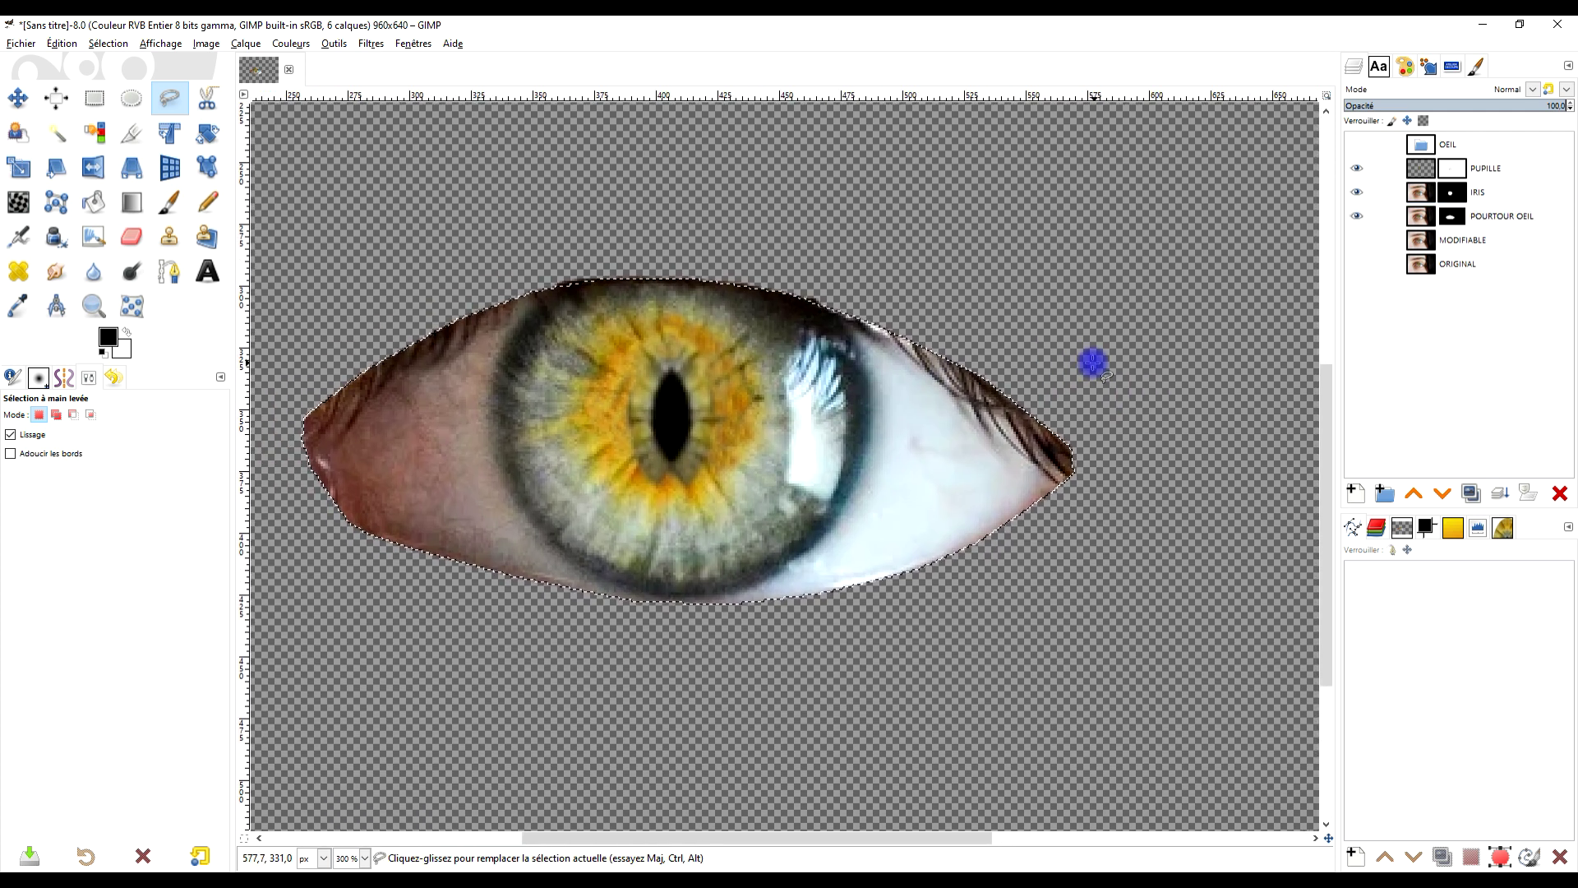
Apply the layer masks of the POURTOUR OEIL, IRIS and PUPILLE layers
{"action": "right_click", "coordinate": [1436, 217]}
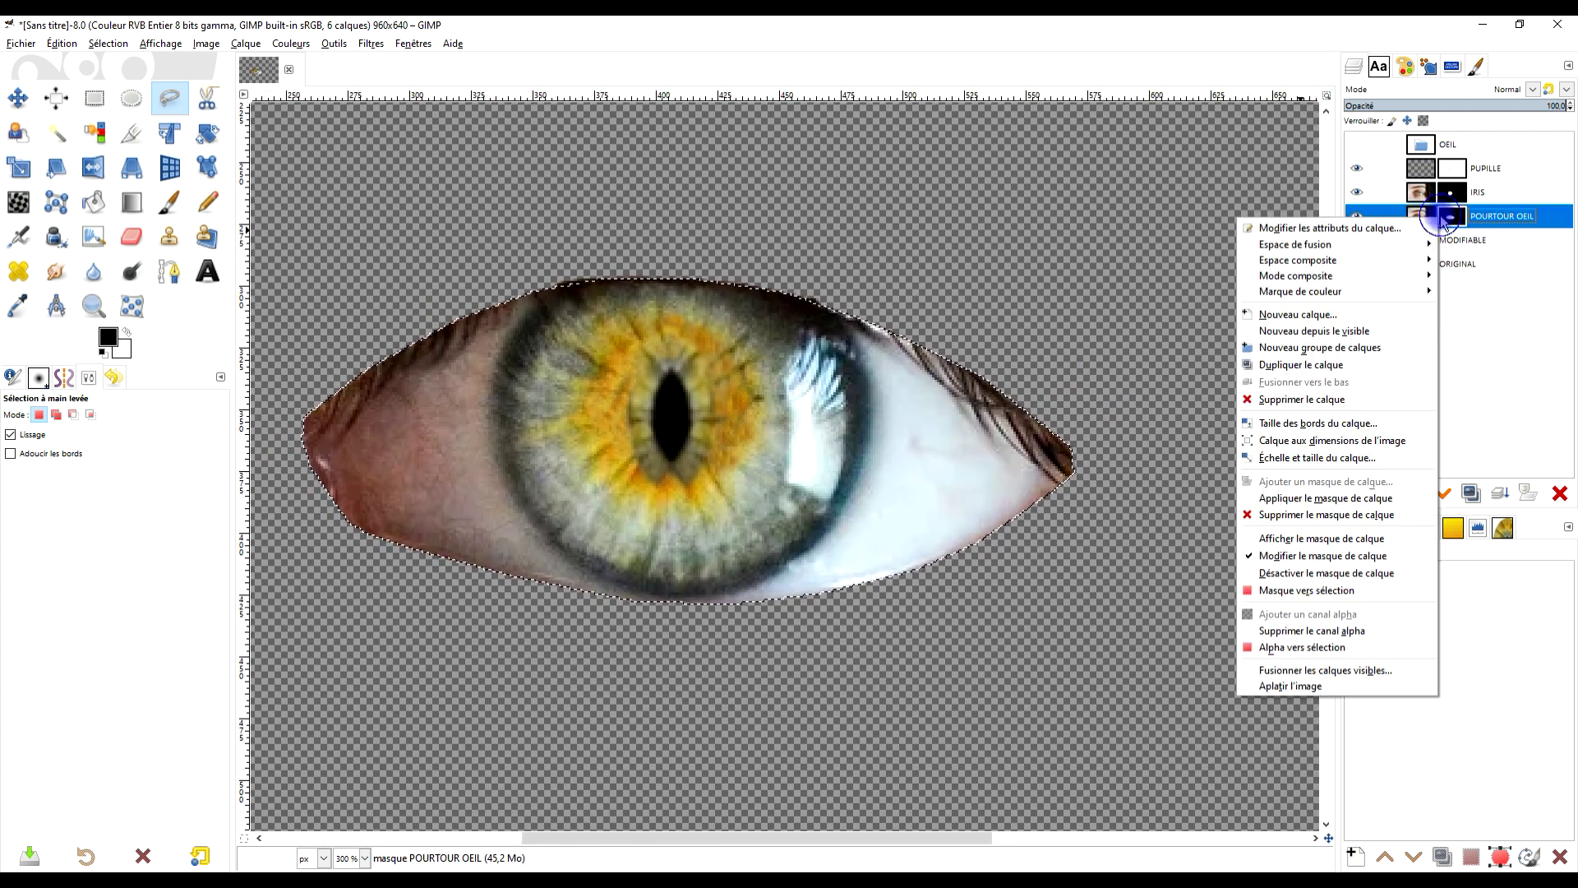
{"action": "left_click", "coordinate": [1356, 498]}
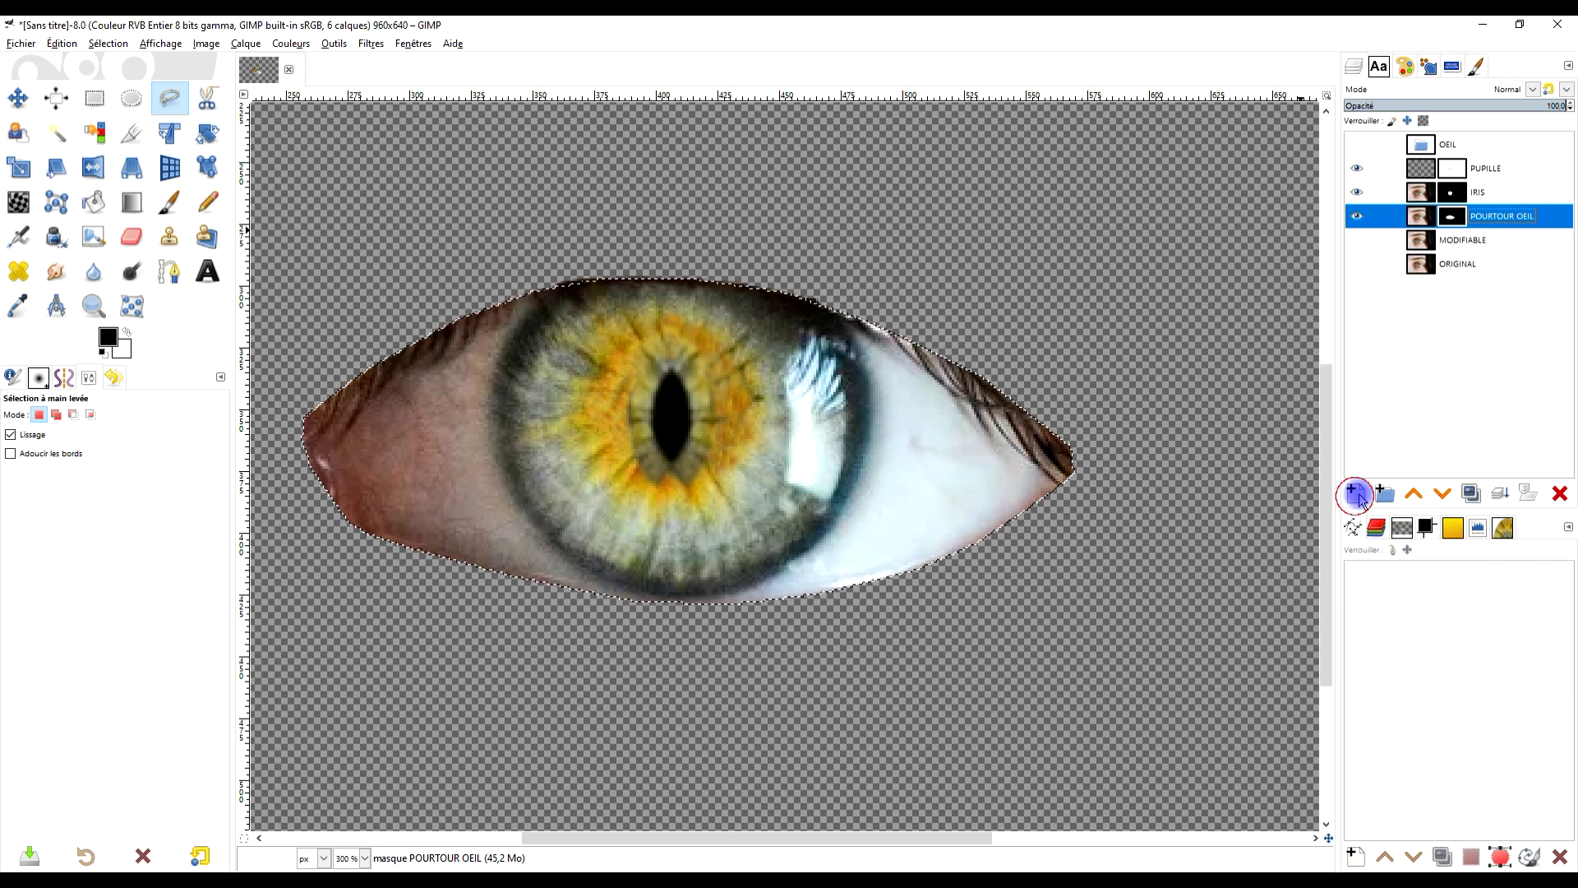
{"action": "right_click", "coordinate": [1461, 198]}
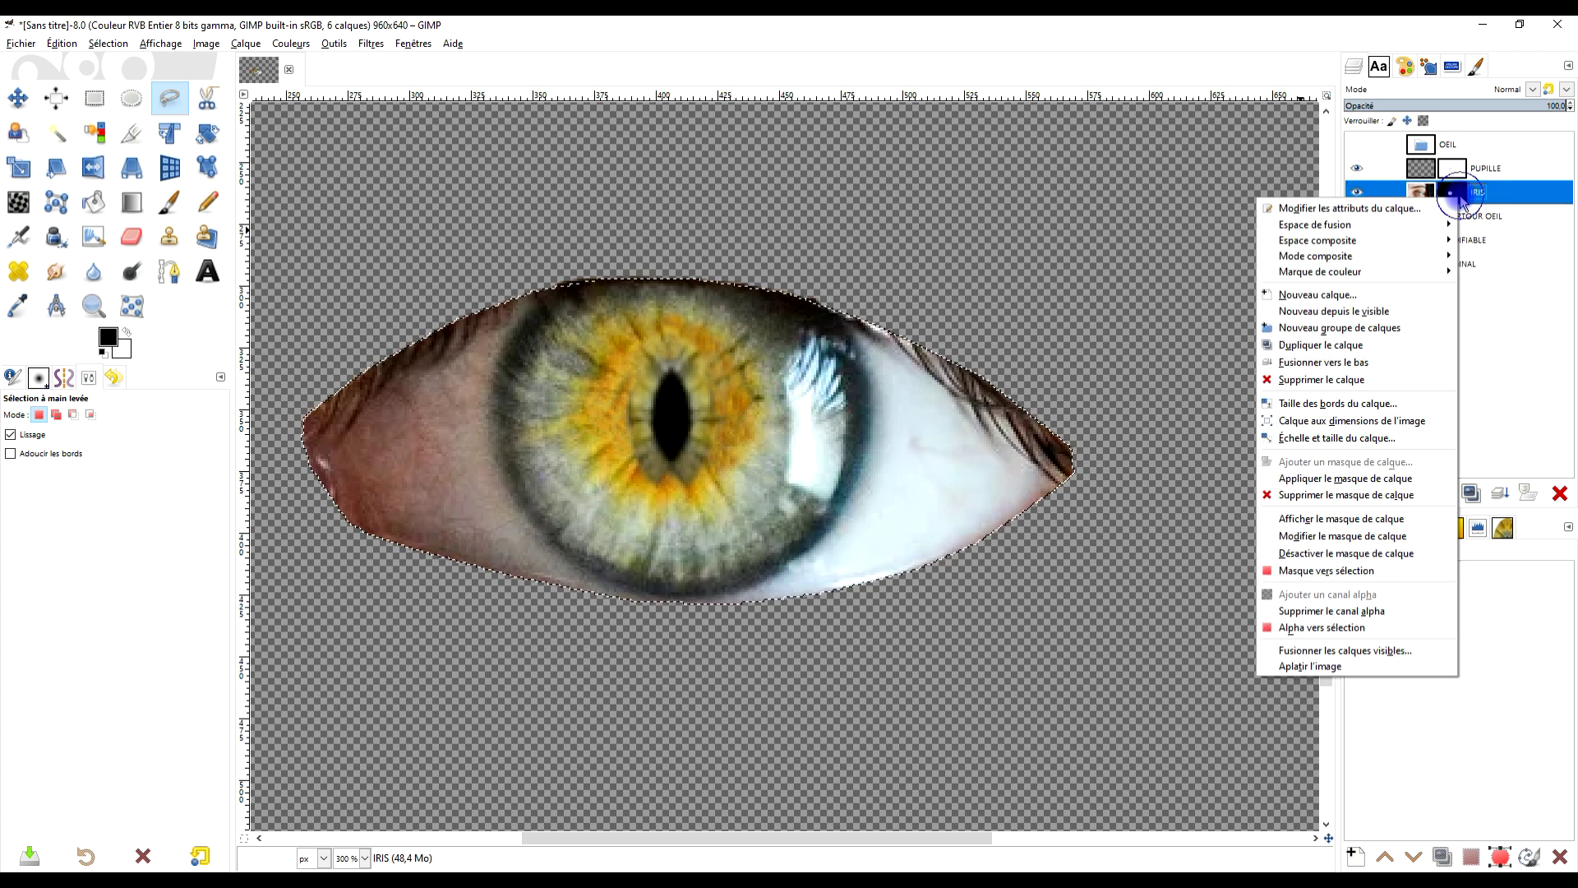
{"action": "left_click", "coordinate": [1397, 481]}
{"action": "left_click", "coordinate": [1452, 169]}
{"action": "right_click", "coordinate": [1450, 169]}
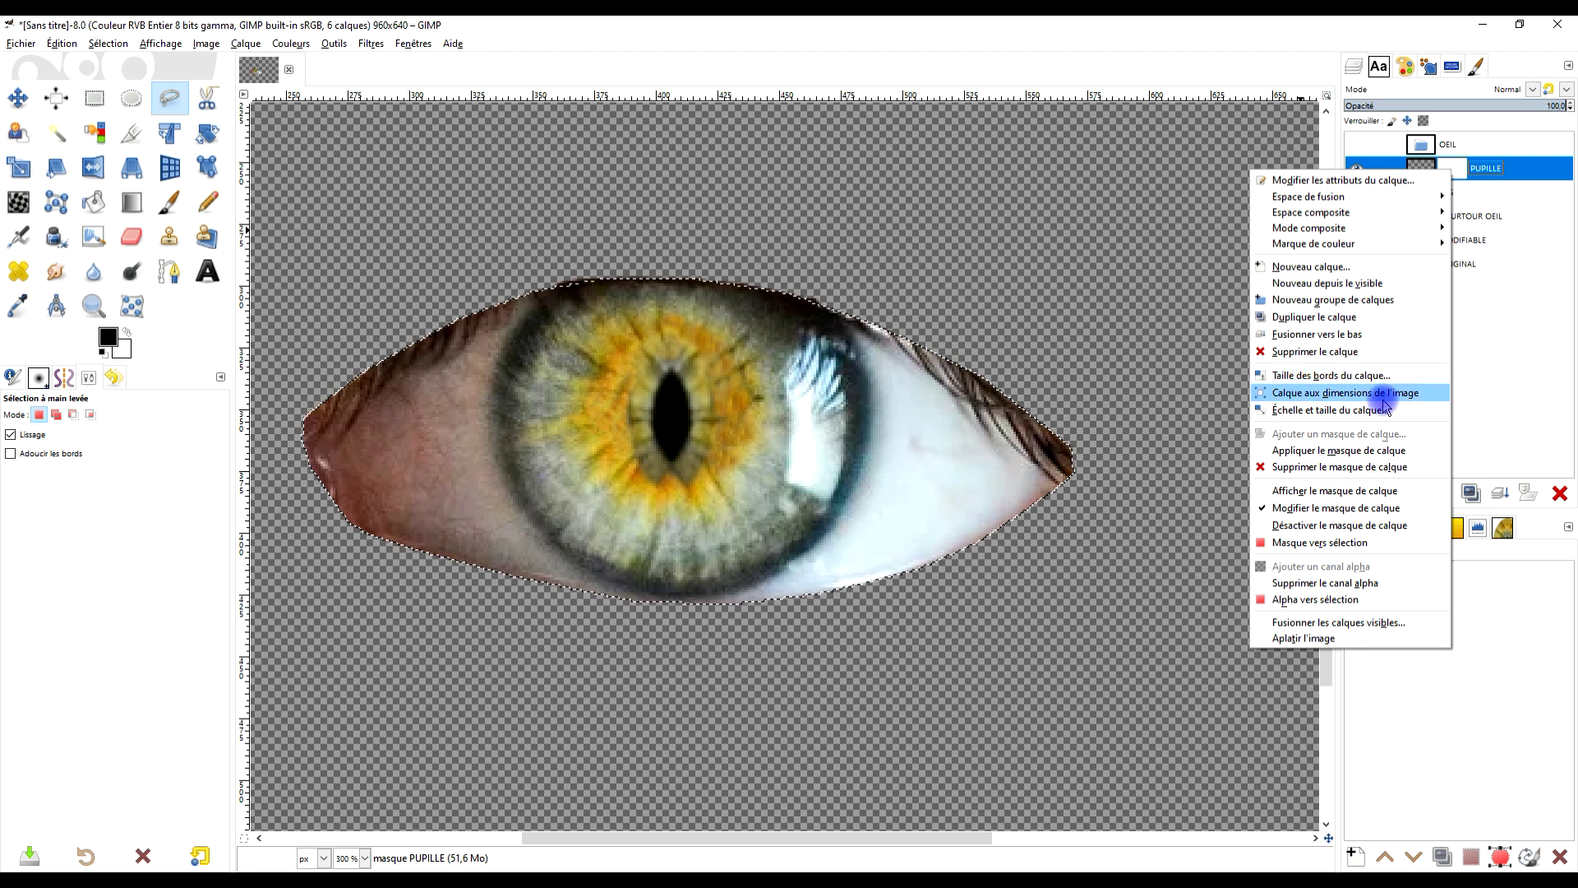
{"action": "left_click", "coordinate": [1373, 458]}
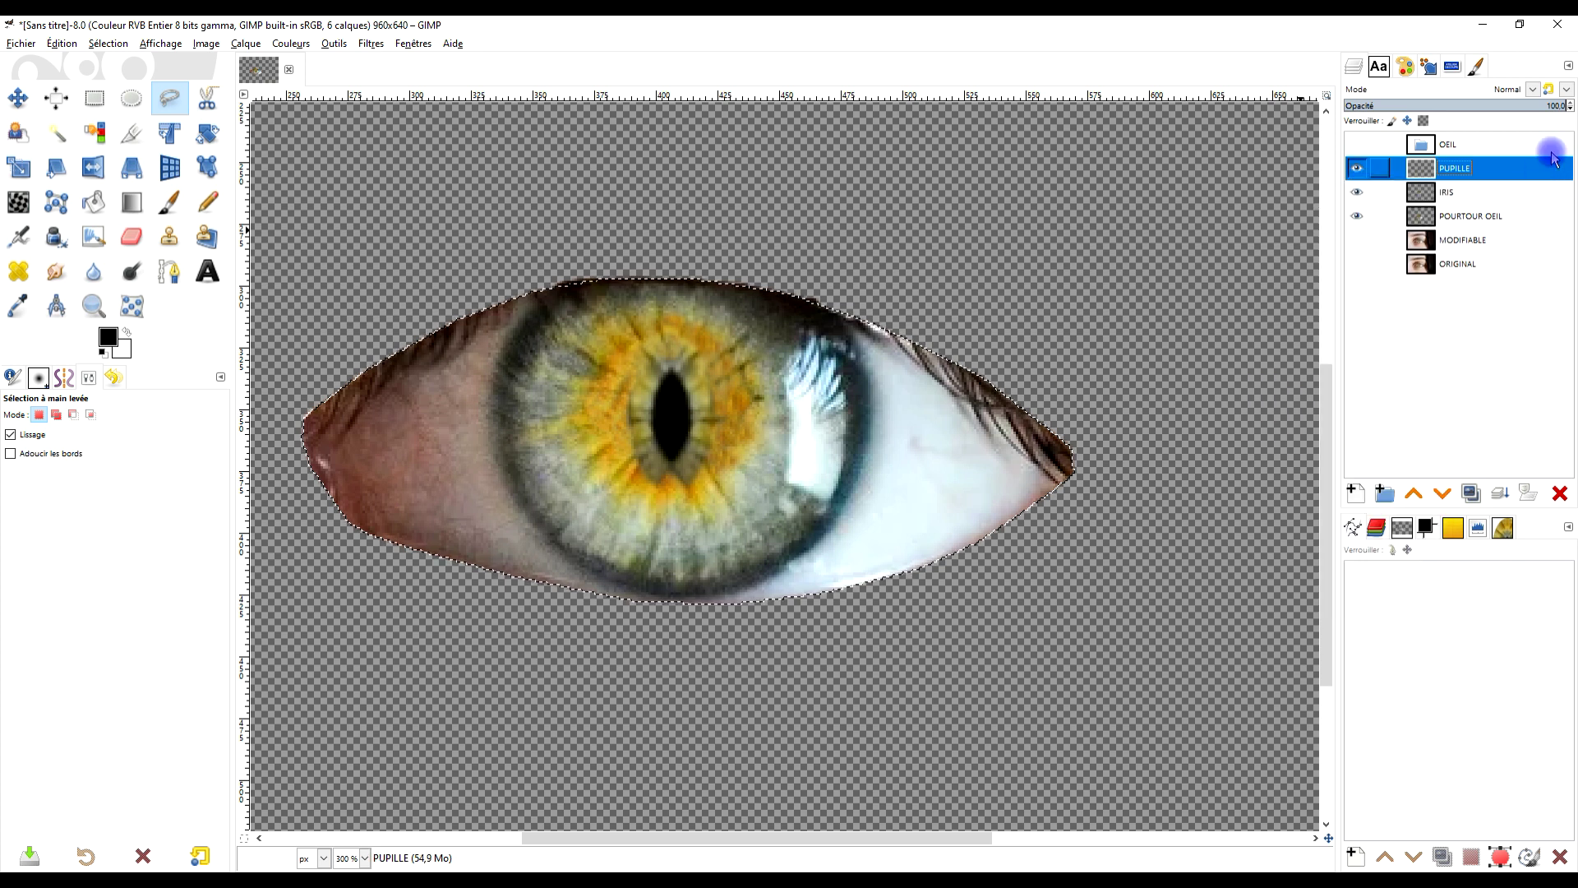
Move the PUPILLE, IRIS and POURTOUR OEIL layers into the OEIL group, and show the group and the MODIFIABLE layer
{"action": "left_click_drag", "start_coordinate": [1426, 171], "coordinate": [1451, 201]}
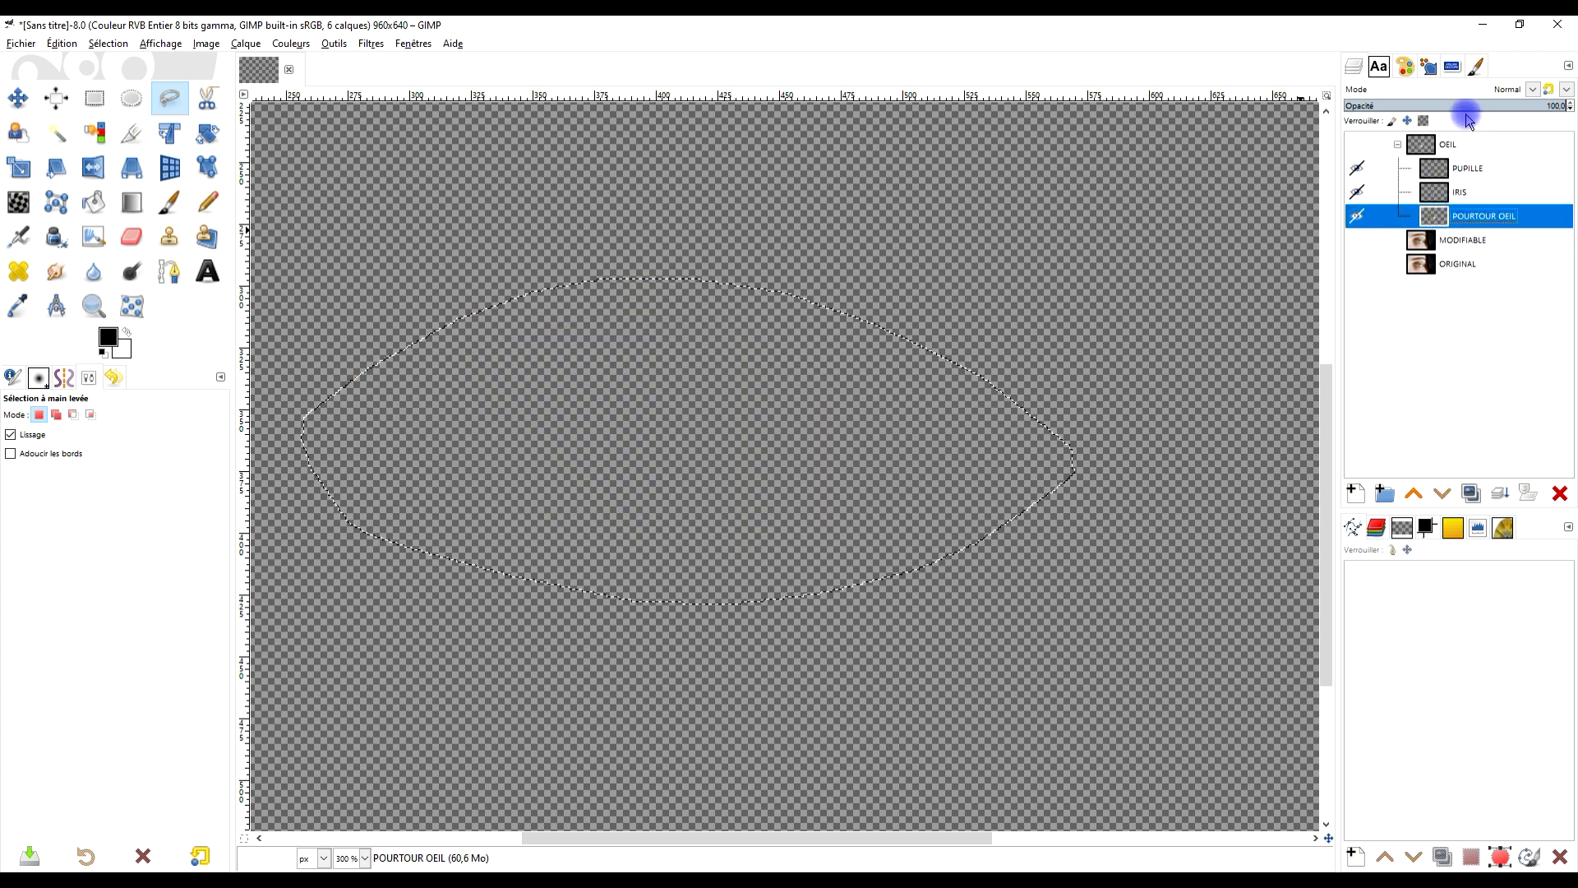
{"action": "left_click", "coordinate": [1362, 247]}
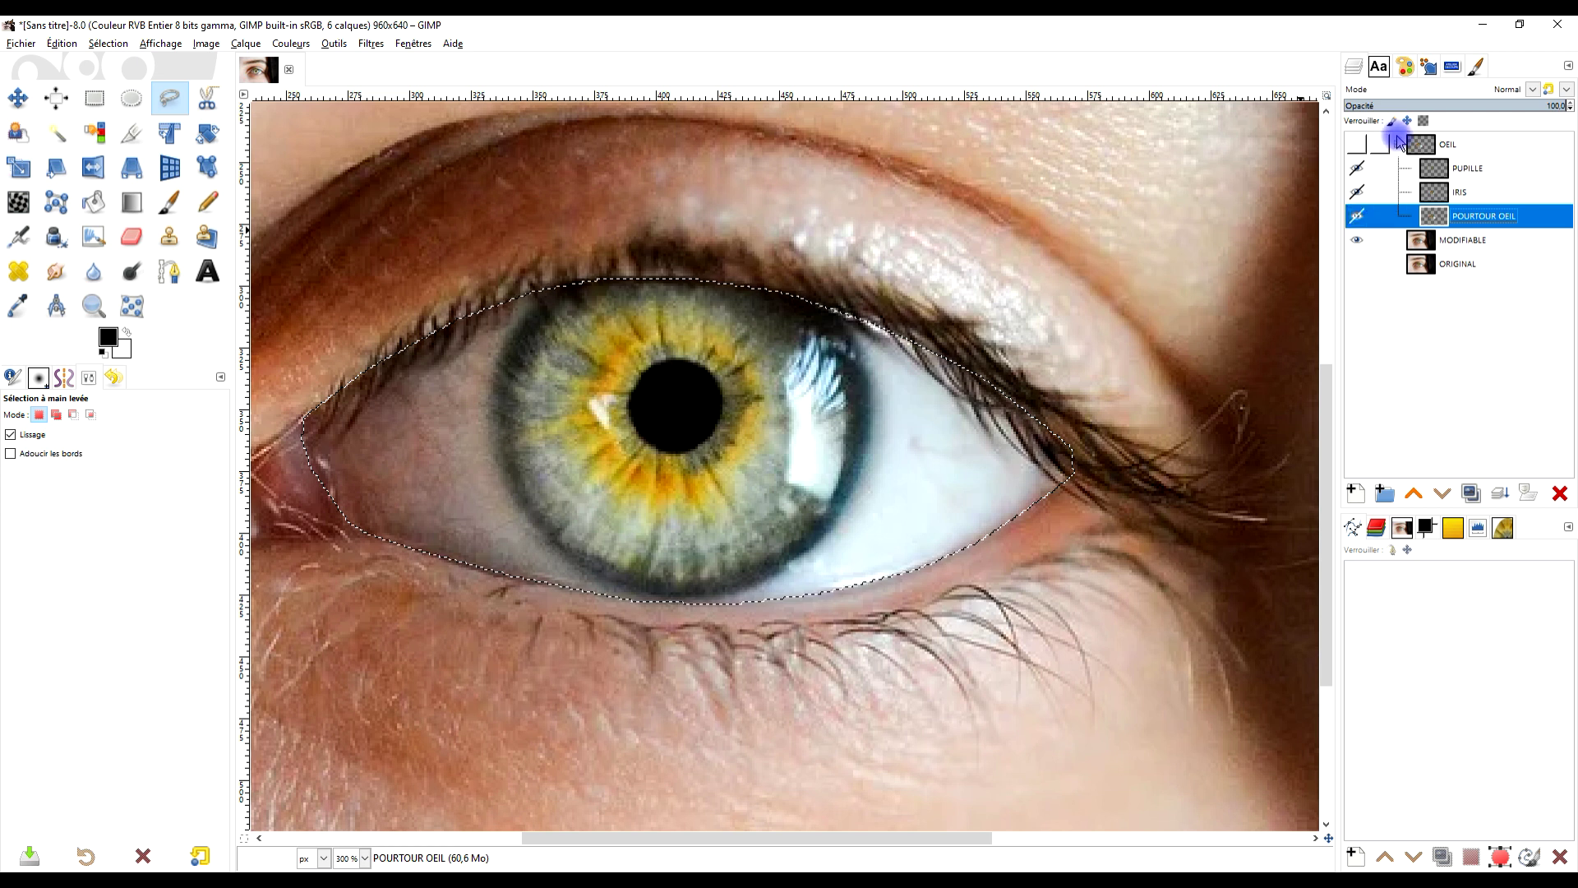
{"action": "left_click", "coordinate": [1438, 171]}
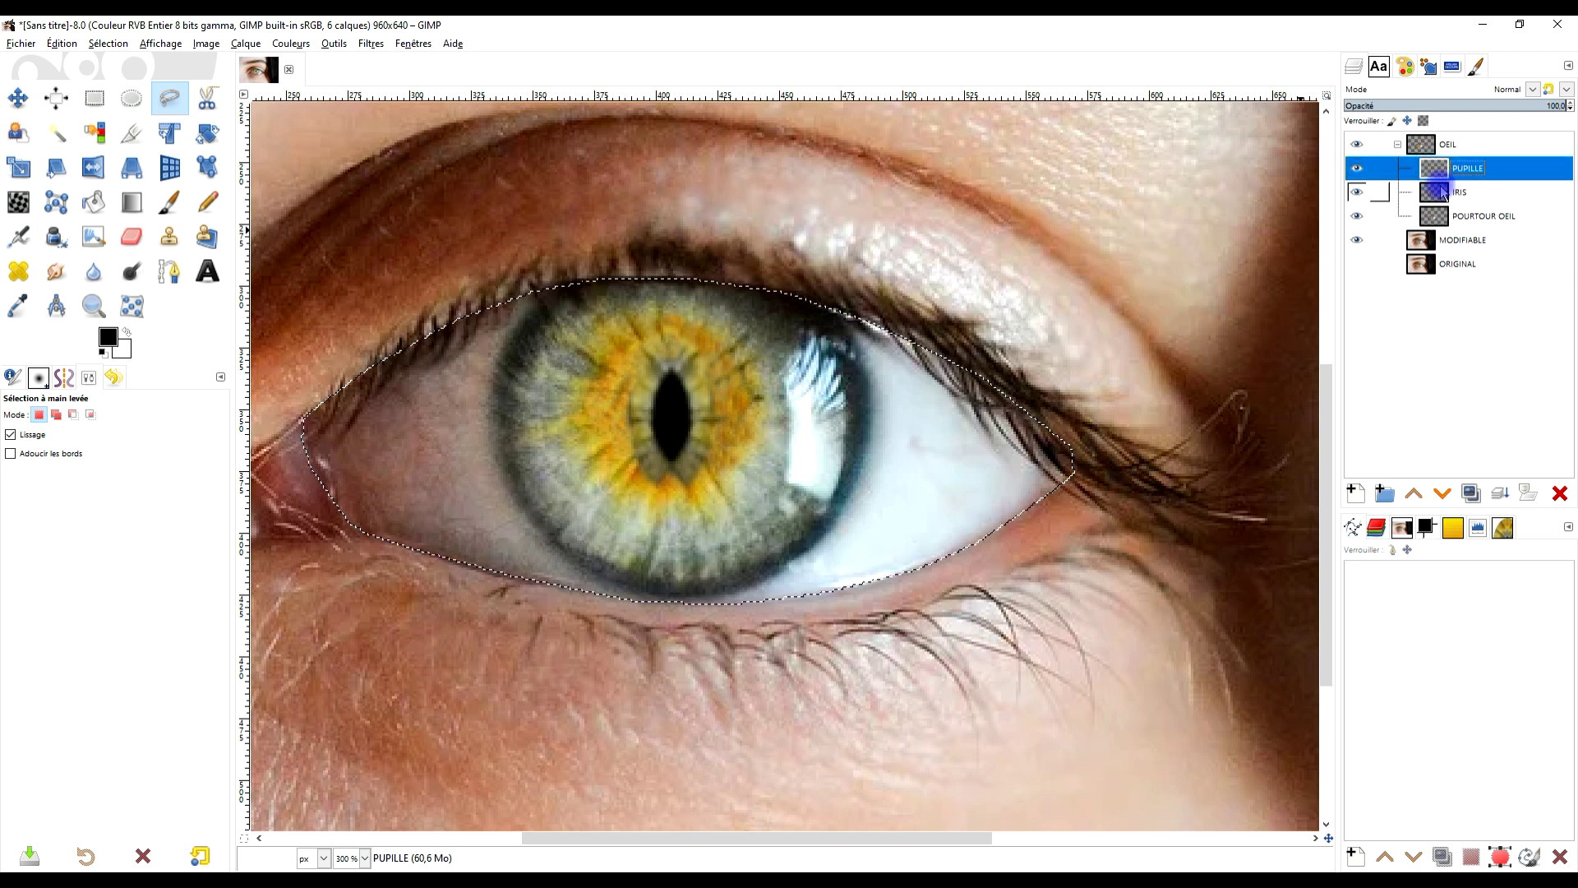
{"action": "left_click", "coordinate": [1537, 175]}
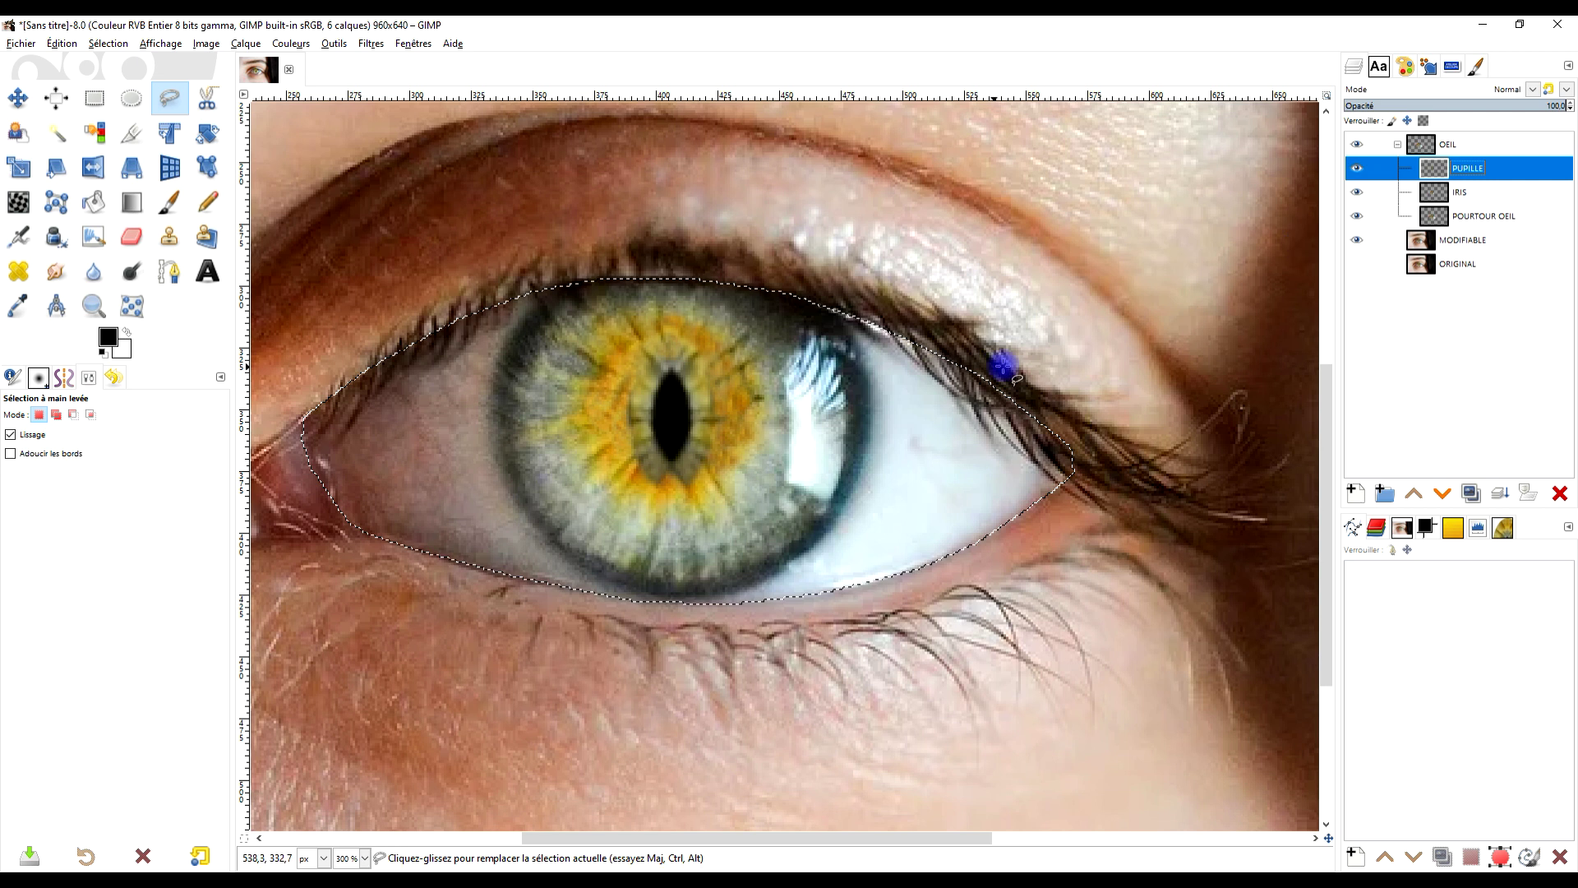
Make IRIS the active layer and clear the selection around the eye
{"action": "left_click", "coordinate": [1438, 196]}
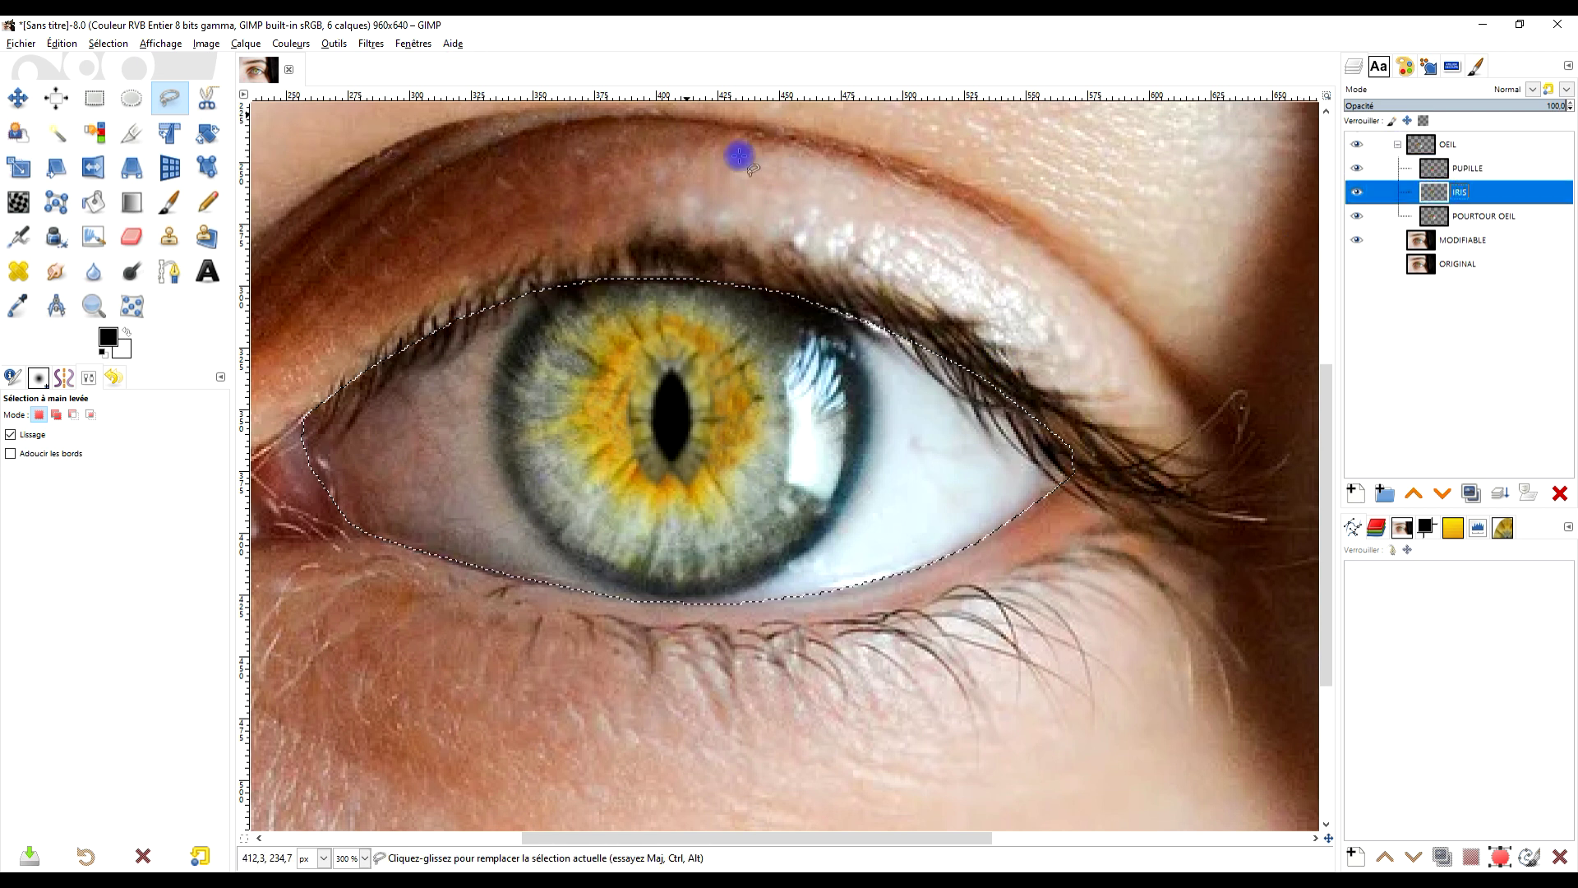
{"action": "left_click", "coordinate": [130, 55]}
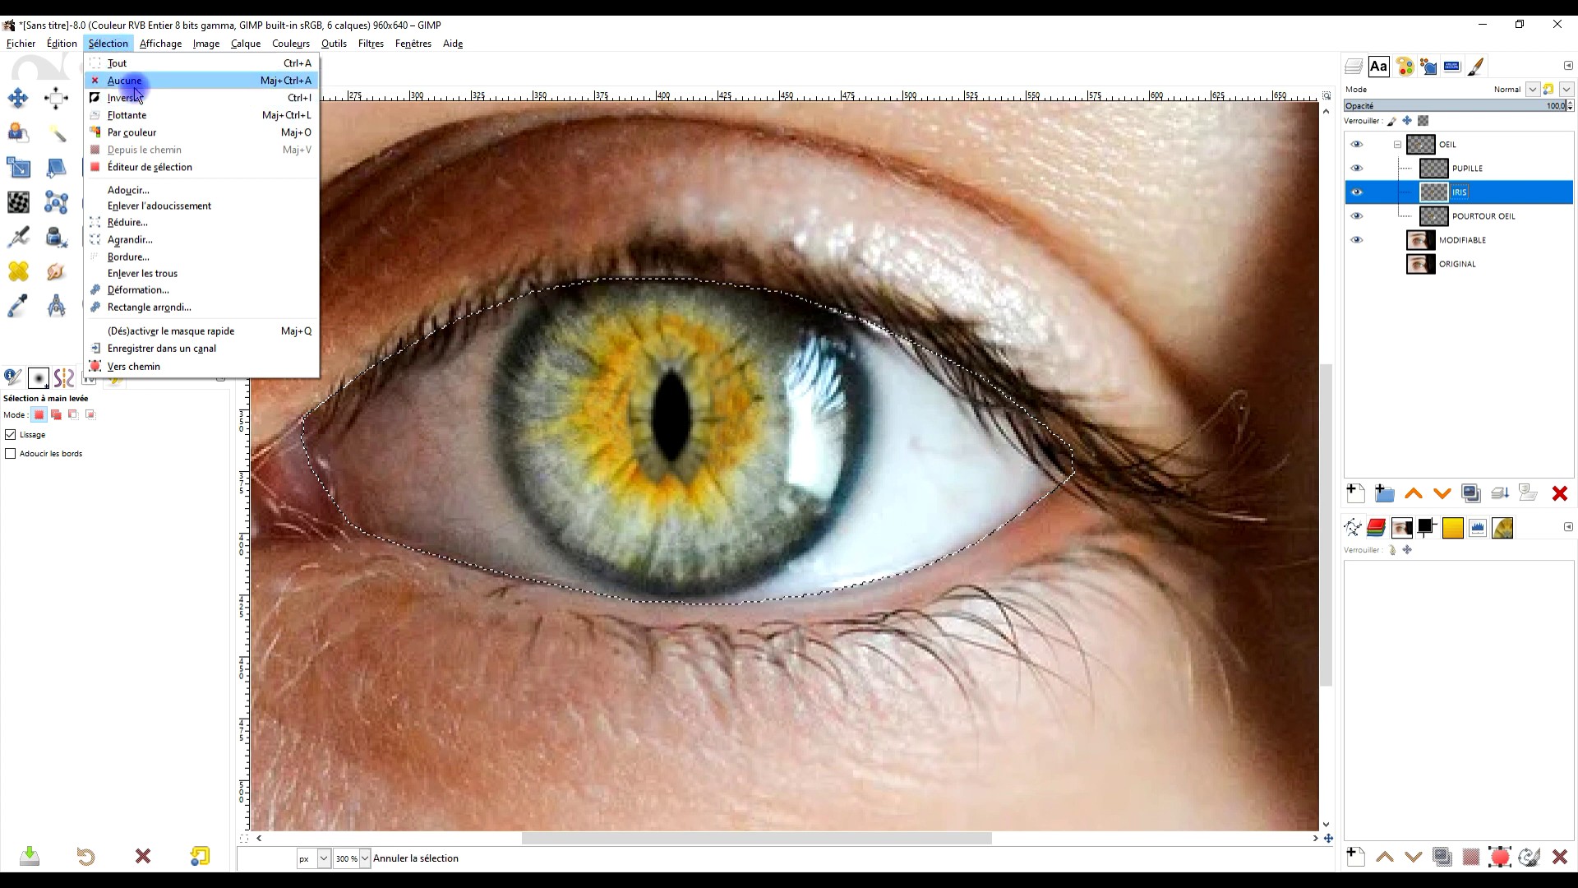
{"action": "left_click", "coordinate": [179, 77]}
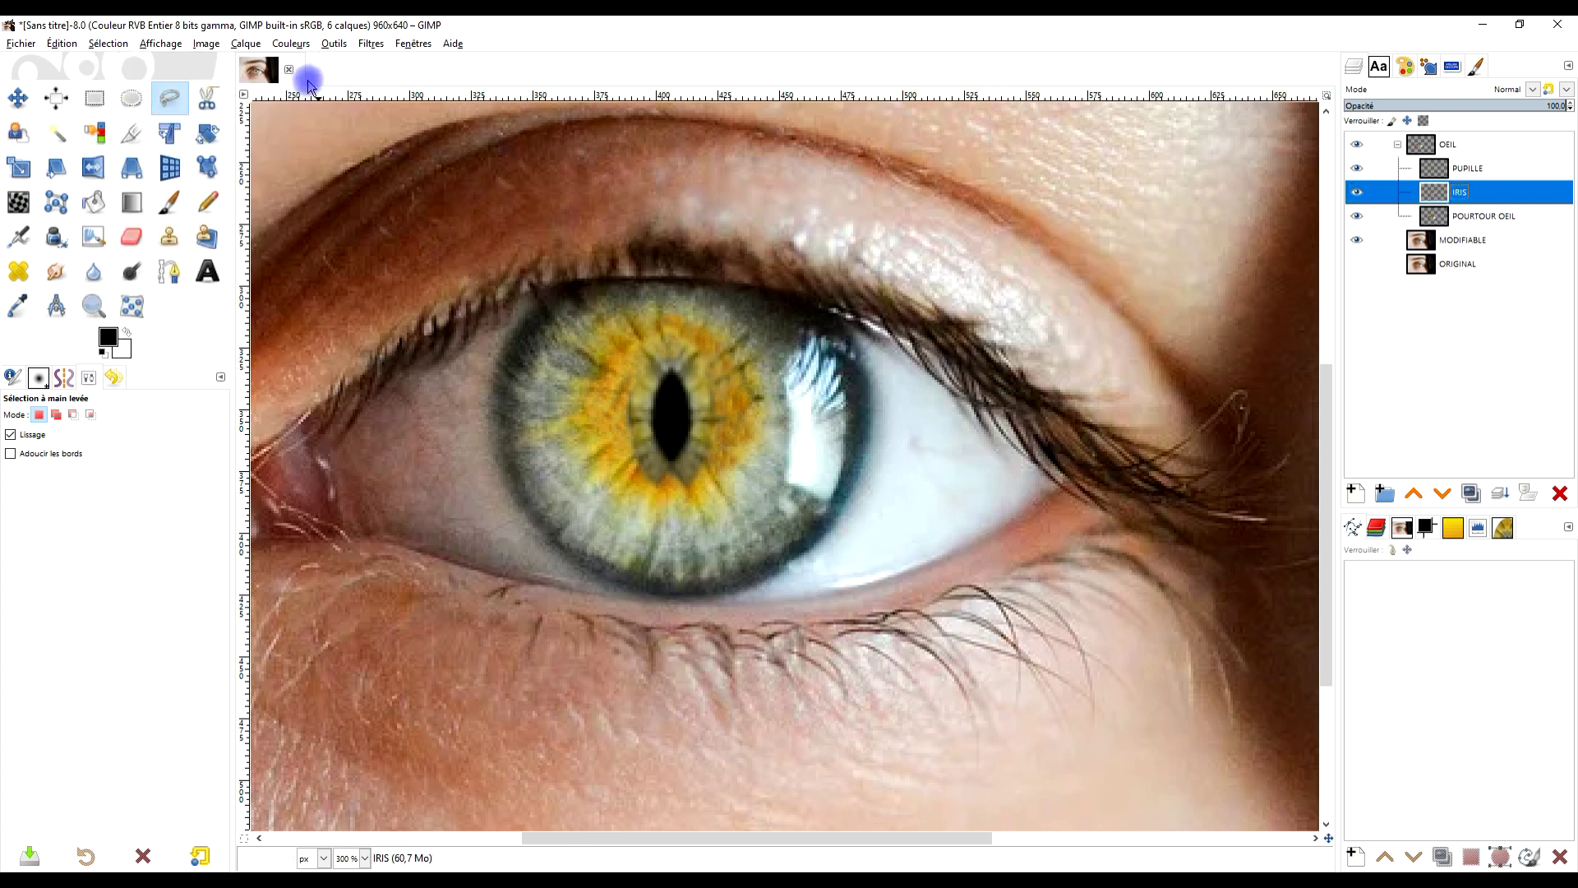
Colorize the IRIS layer red with hue 0 and saturation 0.6185
{"action": "left_click", "coordinate": [291, 44]}
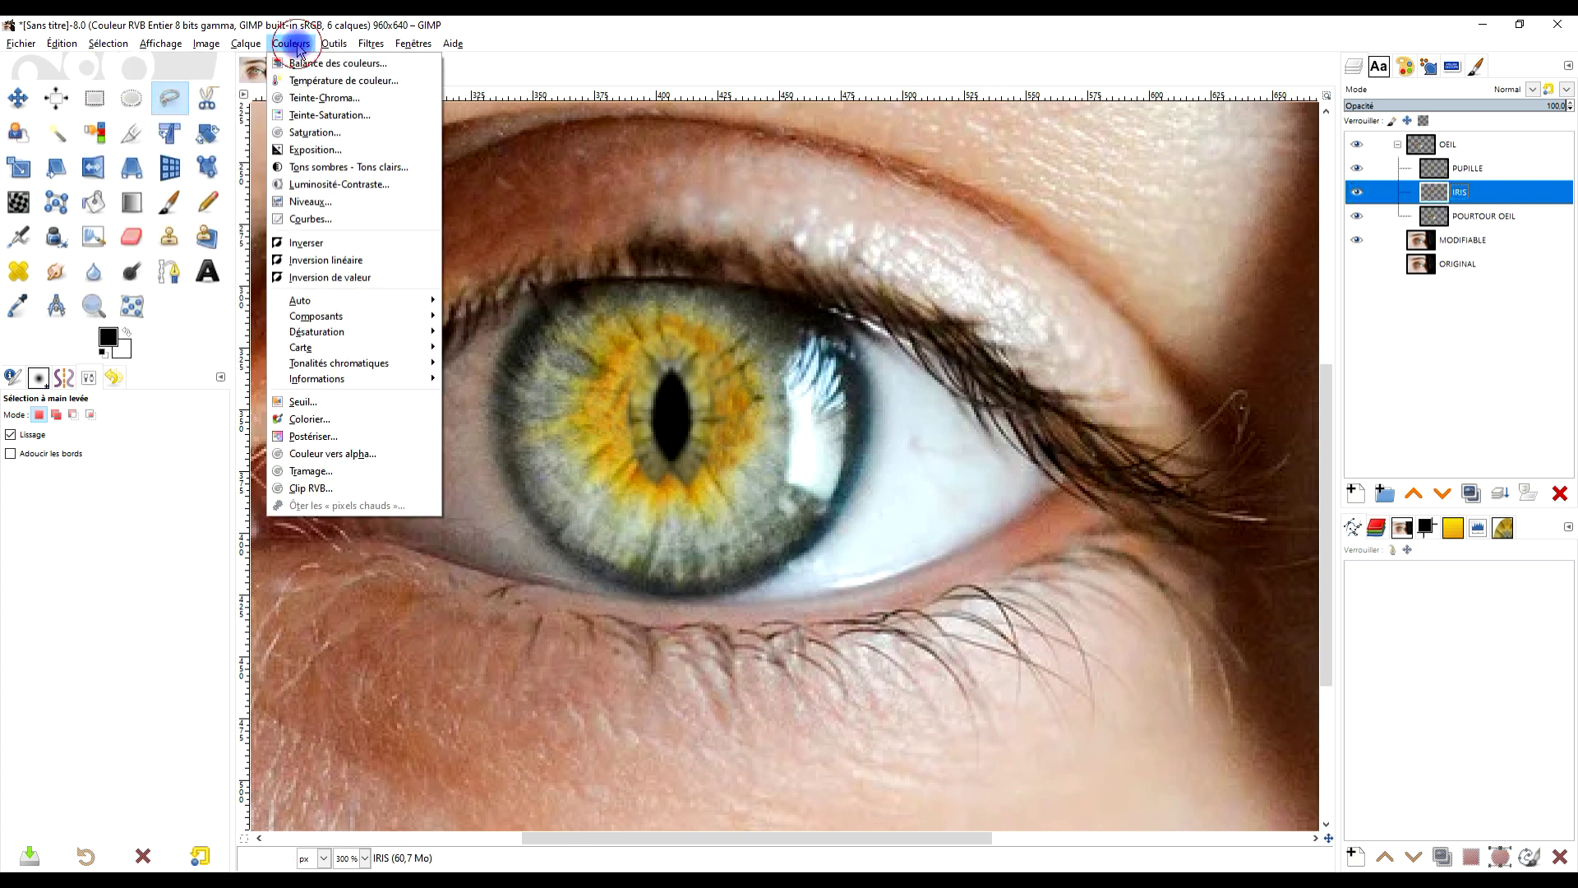
{"action": "left_click", "coordinate": [349, 419]}
{"action": "left_click", "coordinate": [276, 261]}
{"action": "left_click_drag", "start_coordinate": [215, 300], "coordinate": [215, 333]}
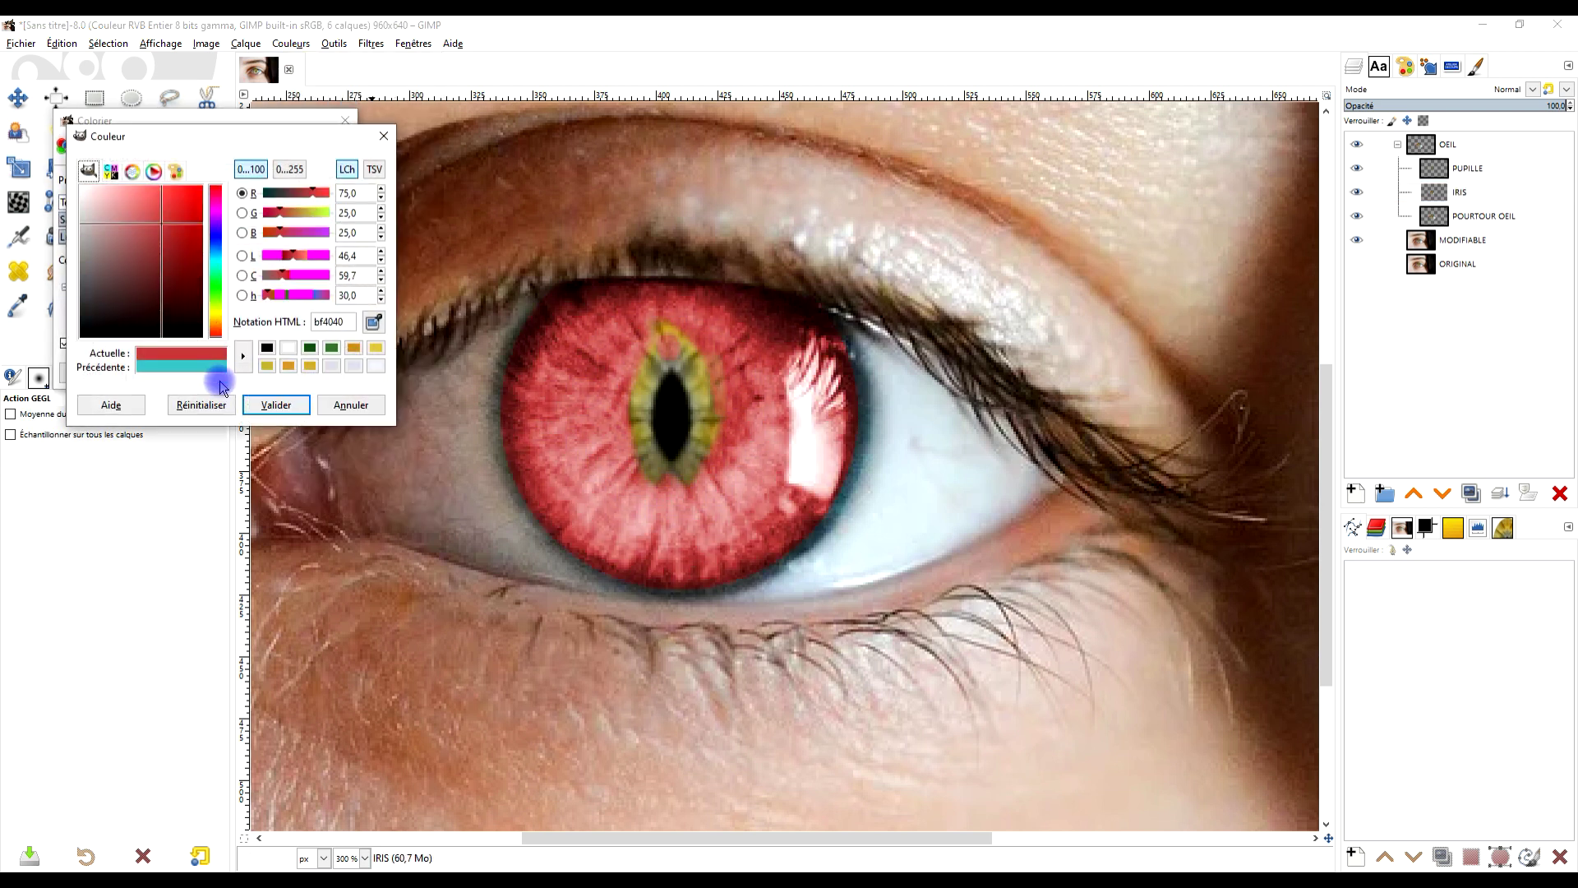
{"action": "left_click", "coordinate": [277, 404]}
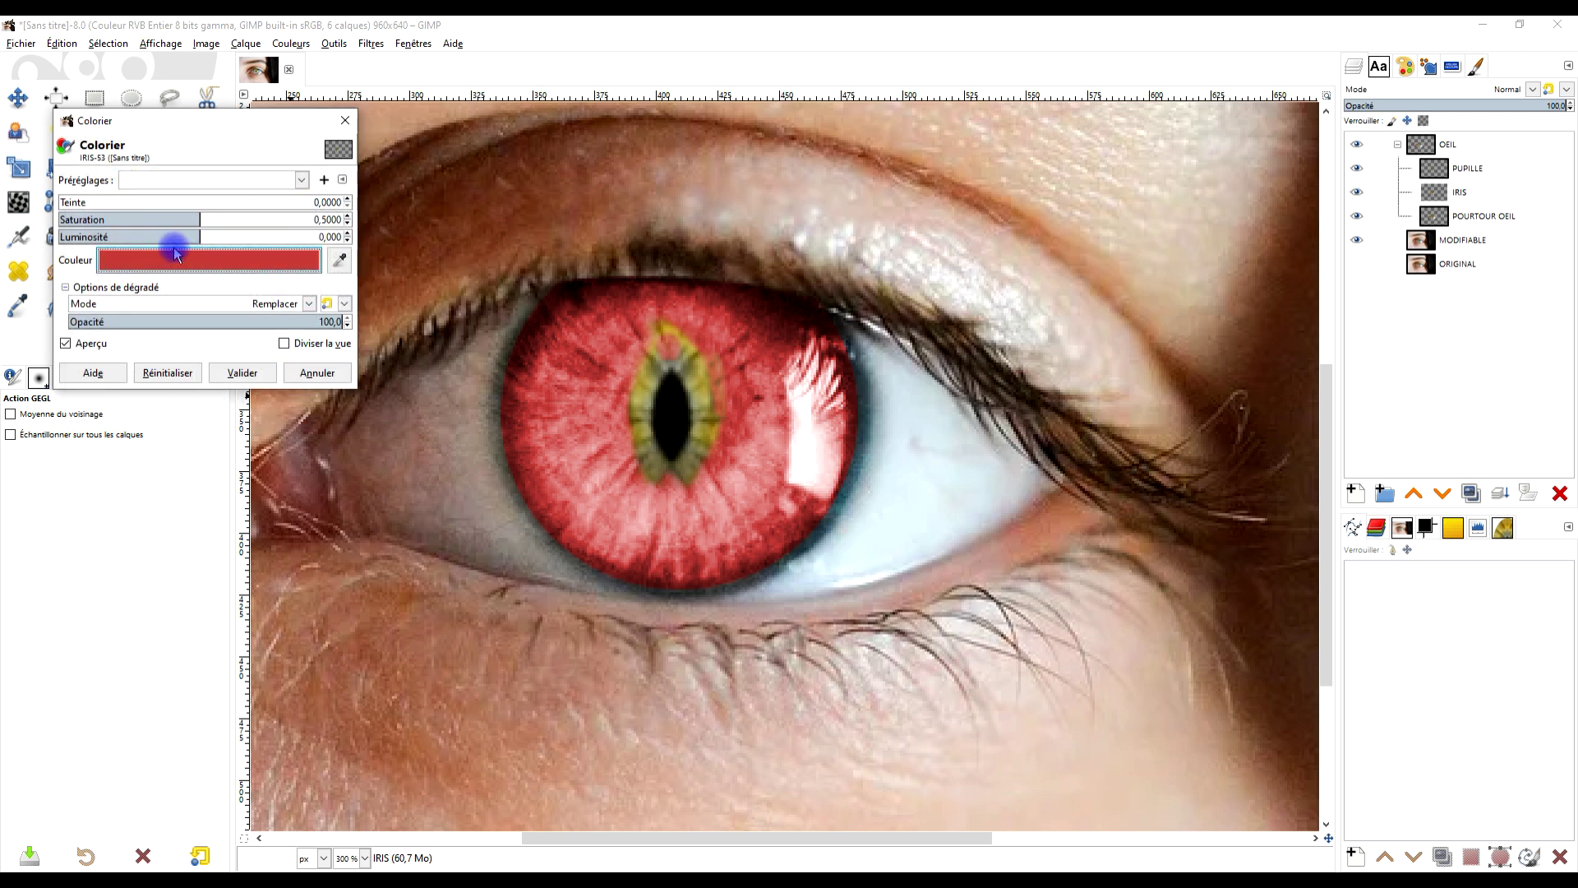
{"action": "left_click_drag", "start_coordinate": [198, 217], "coordinate": [215, 217]}
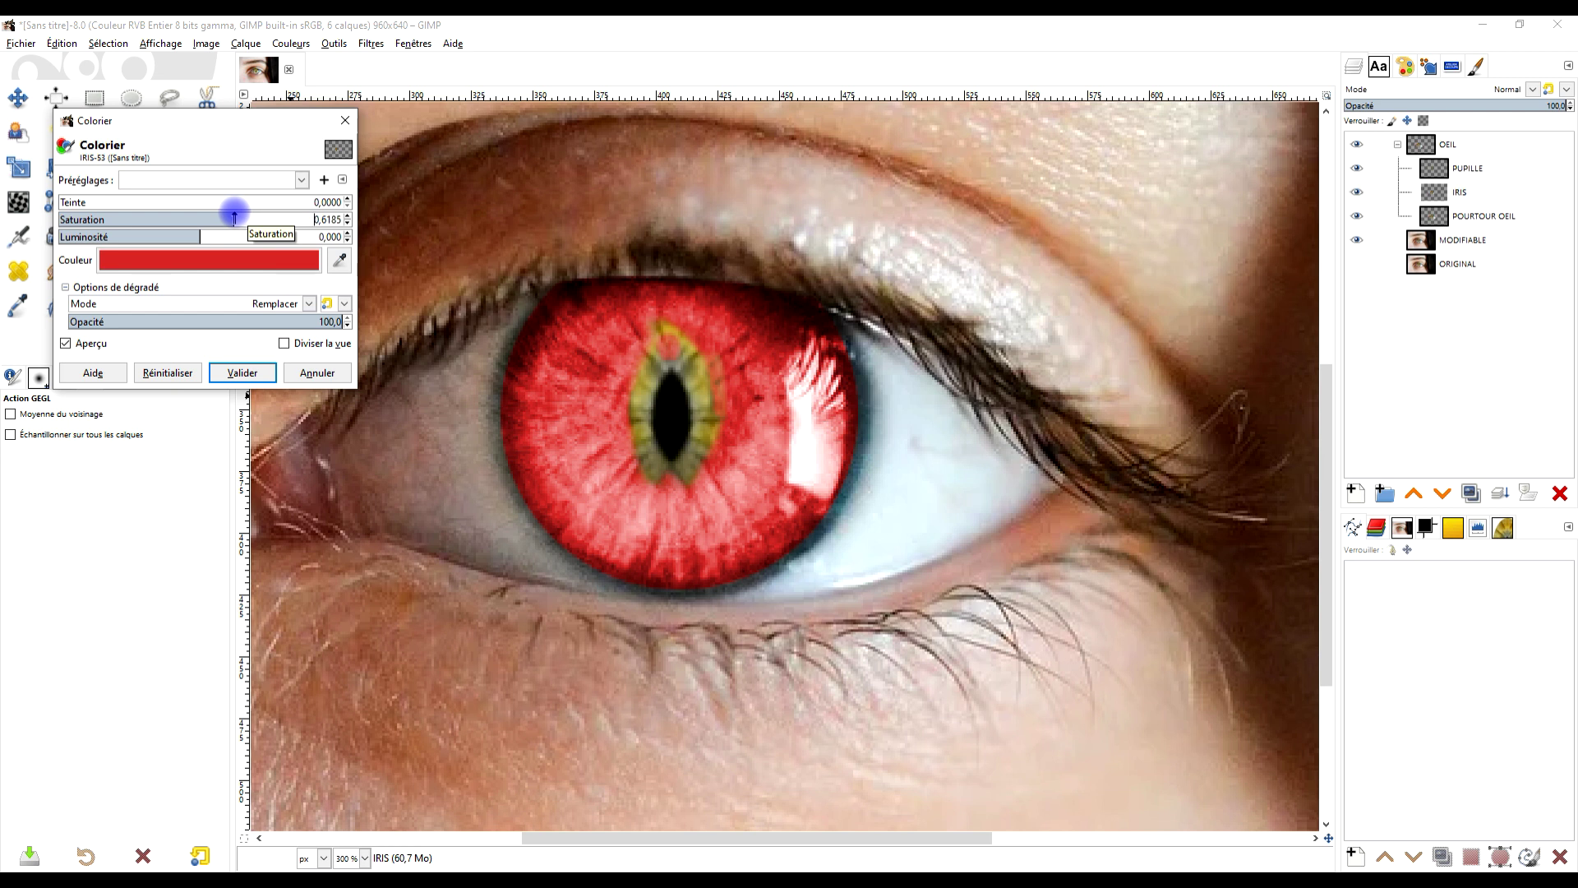
{"action": "left_click", "coordinate": [242, 372]}
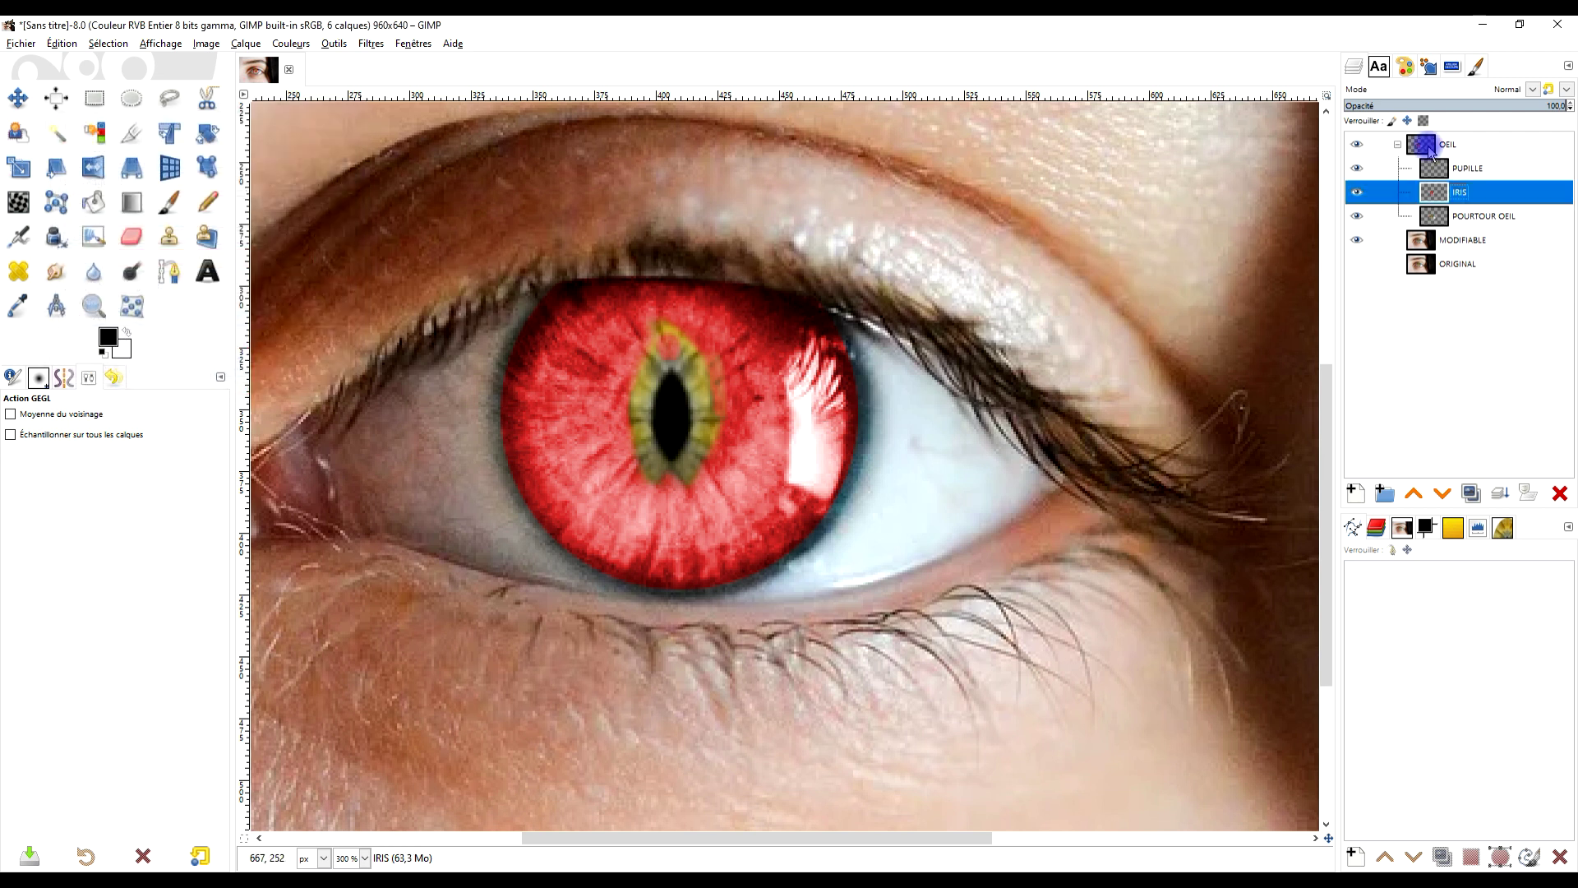
Colorize the PUPILLE layer red with hue 0, saturation 0.8121 and lightness -0.075
{"action": "left_click", "coordinate": [1445, 172]}
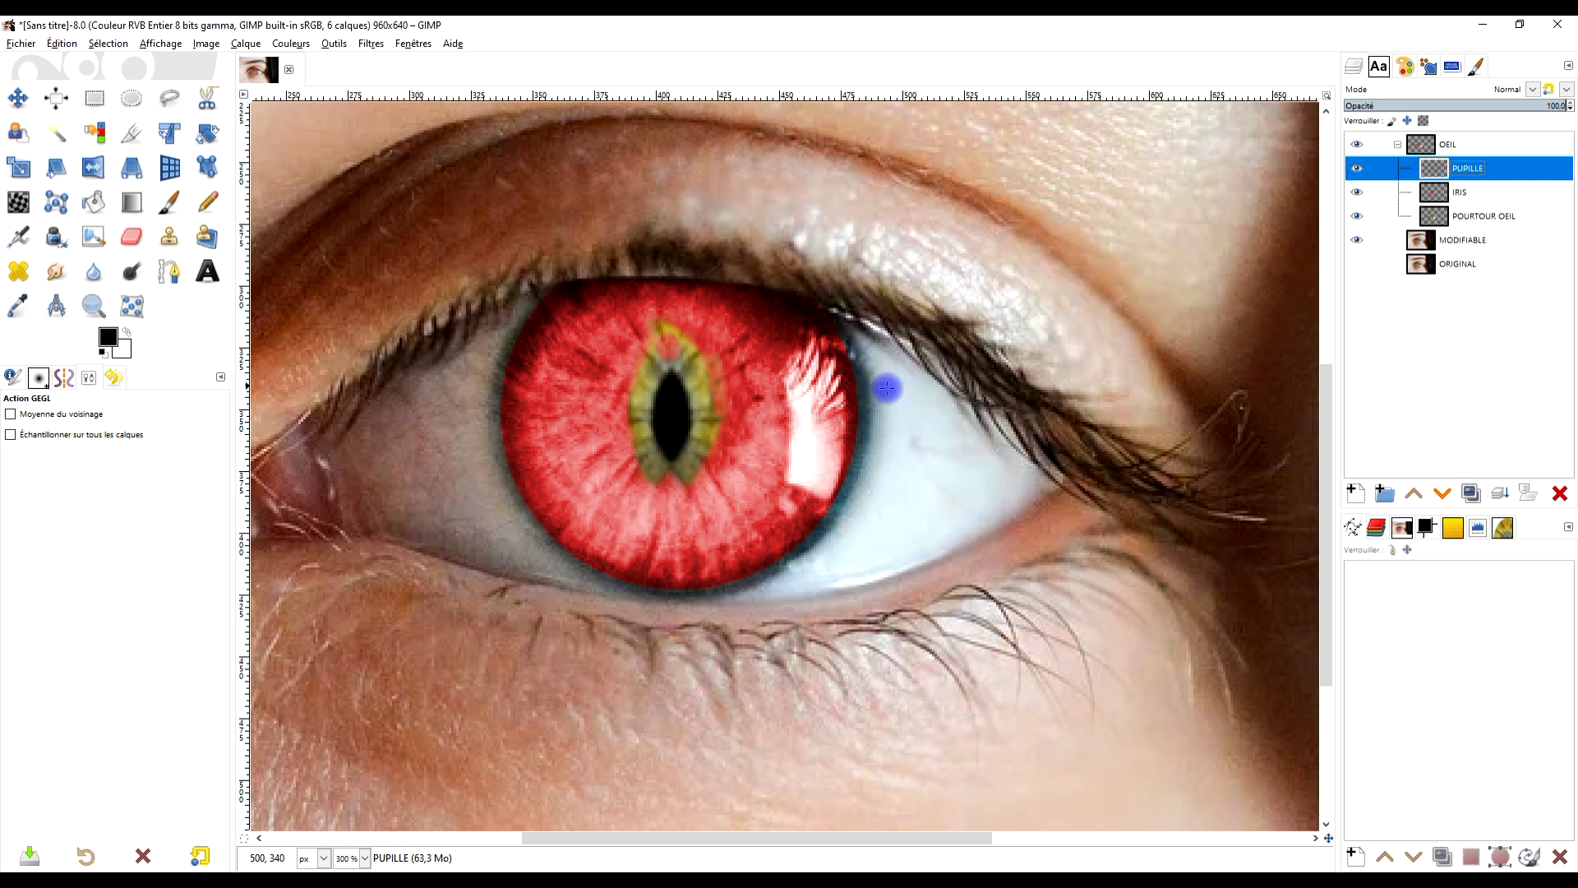
{"action": "left_click", "coordinate": [291, 43]}
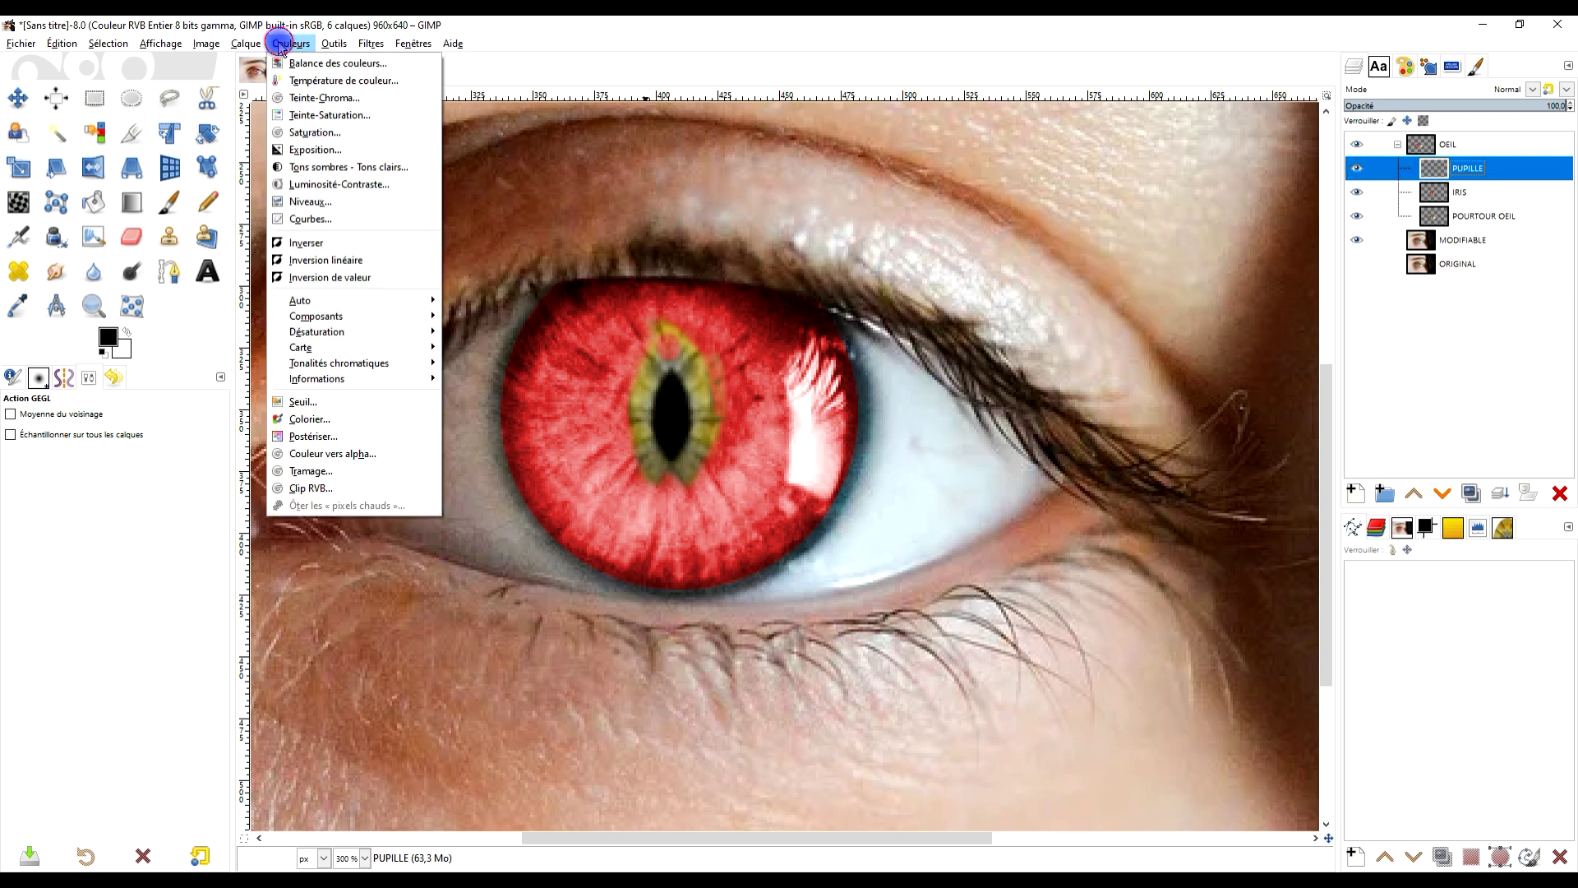
{"action": "left_click", "coordinate": [348, 419]}
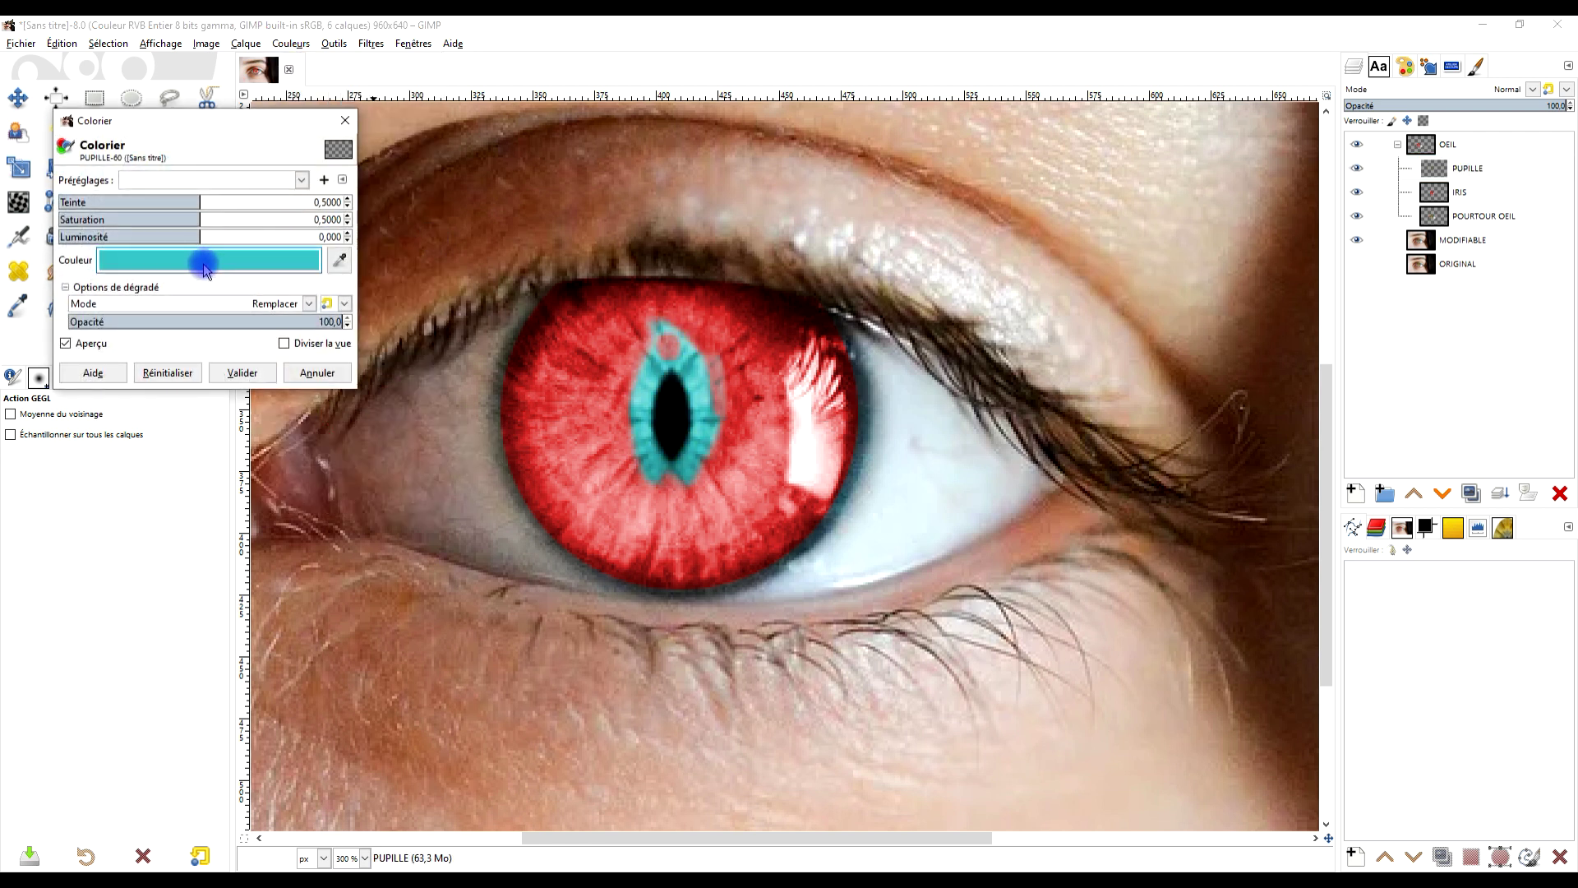
{"action": "left_click", "coordinate": [205, 267]}
{"action": "left_click", "coordinate": [192, 325]}
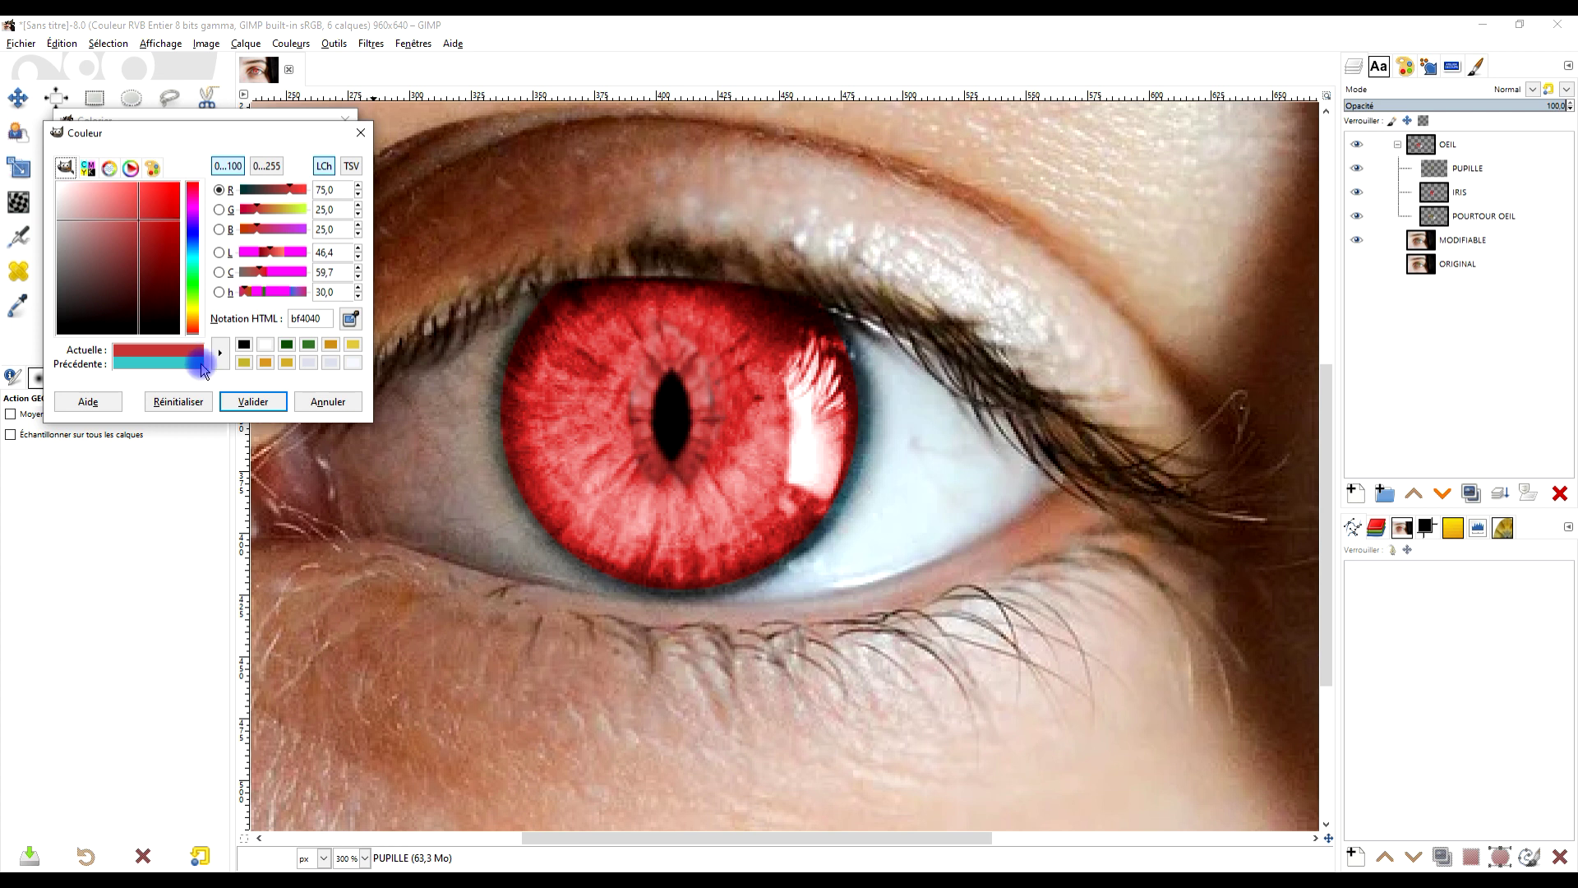
{"action": "left_click", "coordinate": [252, 401]}
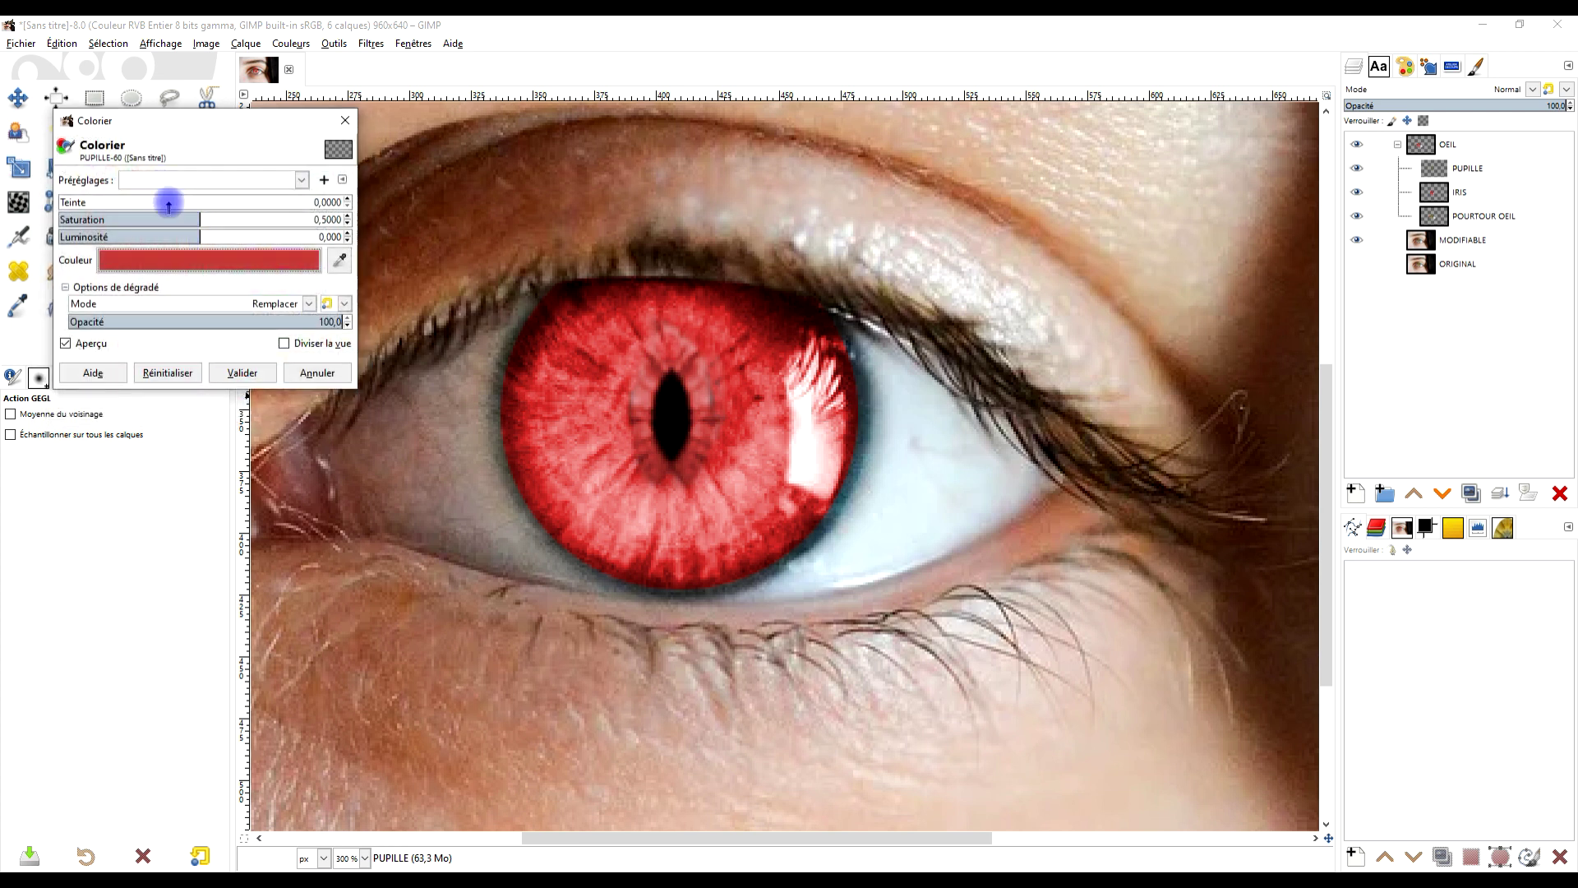
{"action": "left_click_drag", "start_coordinate": [201, 218], "coordinate": [275, 218]}
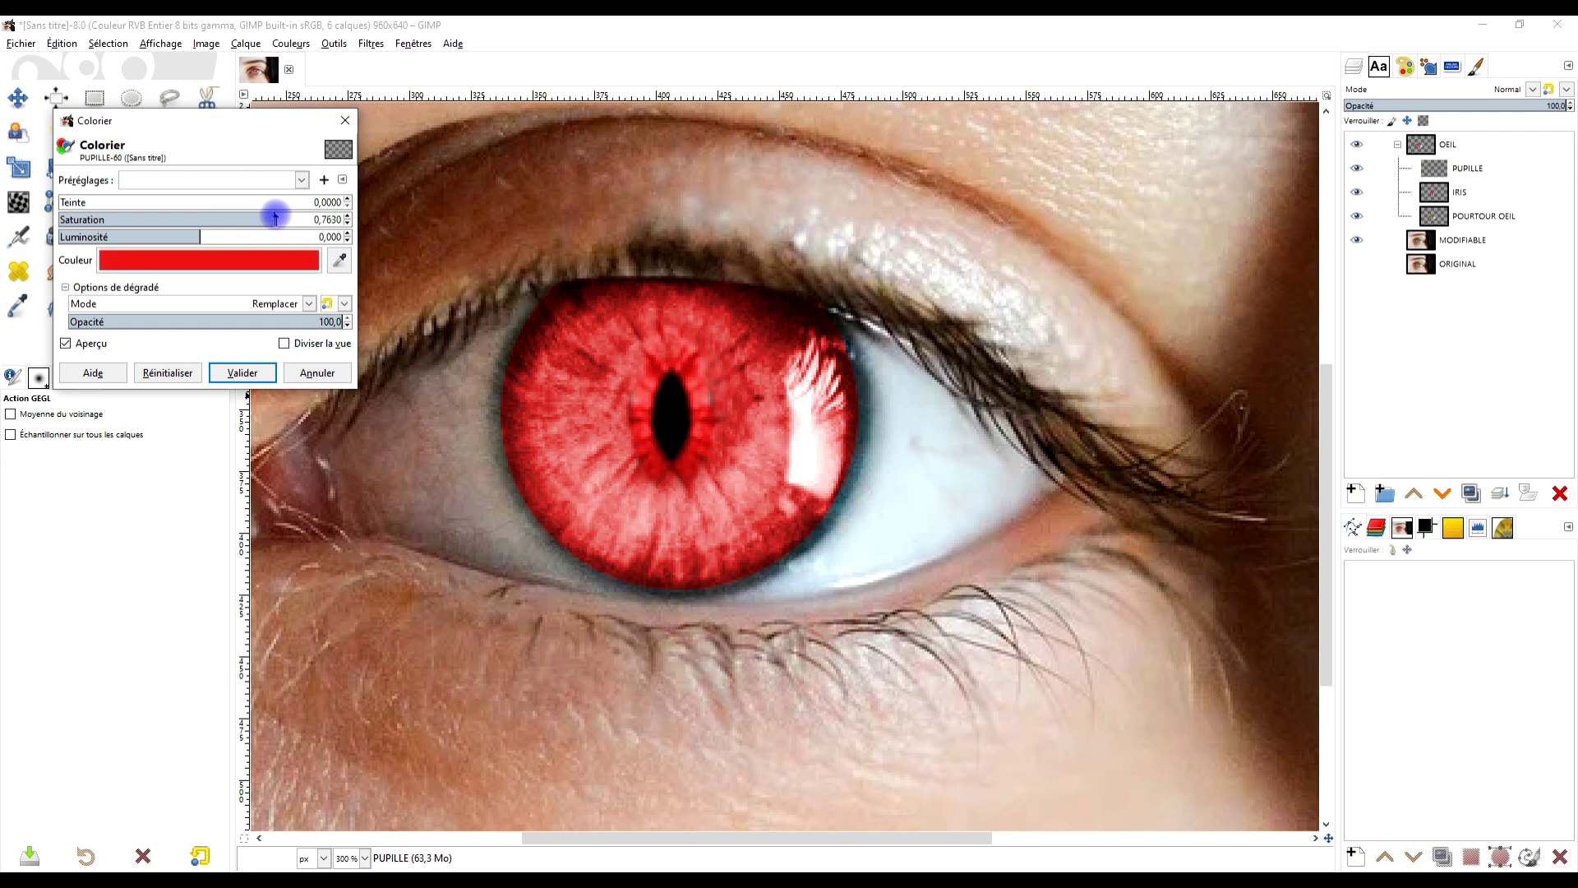
{"action": "left_click", "coordinate": [180, 235]}
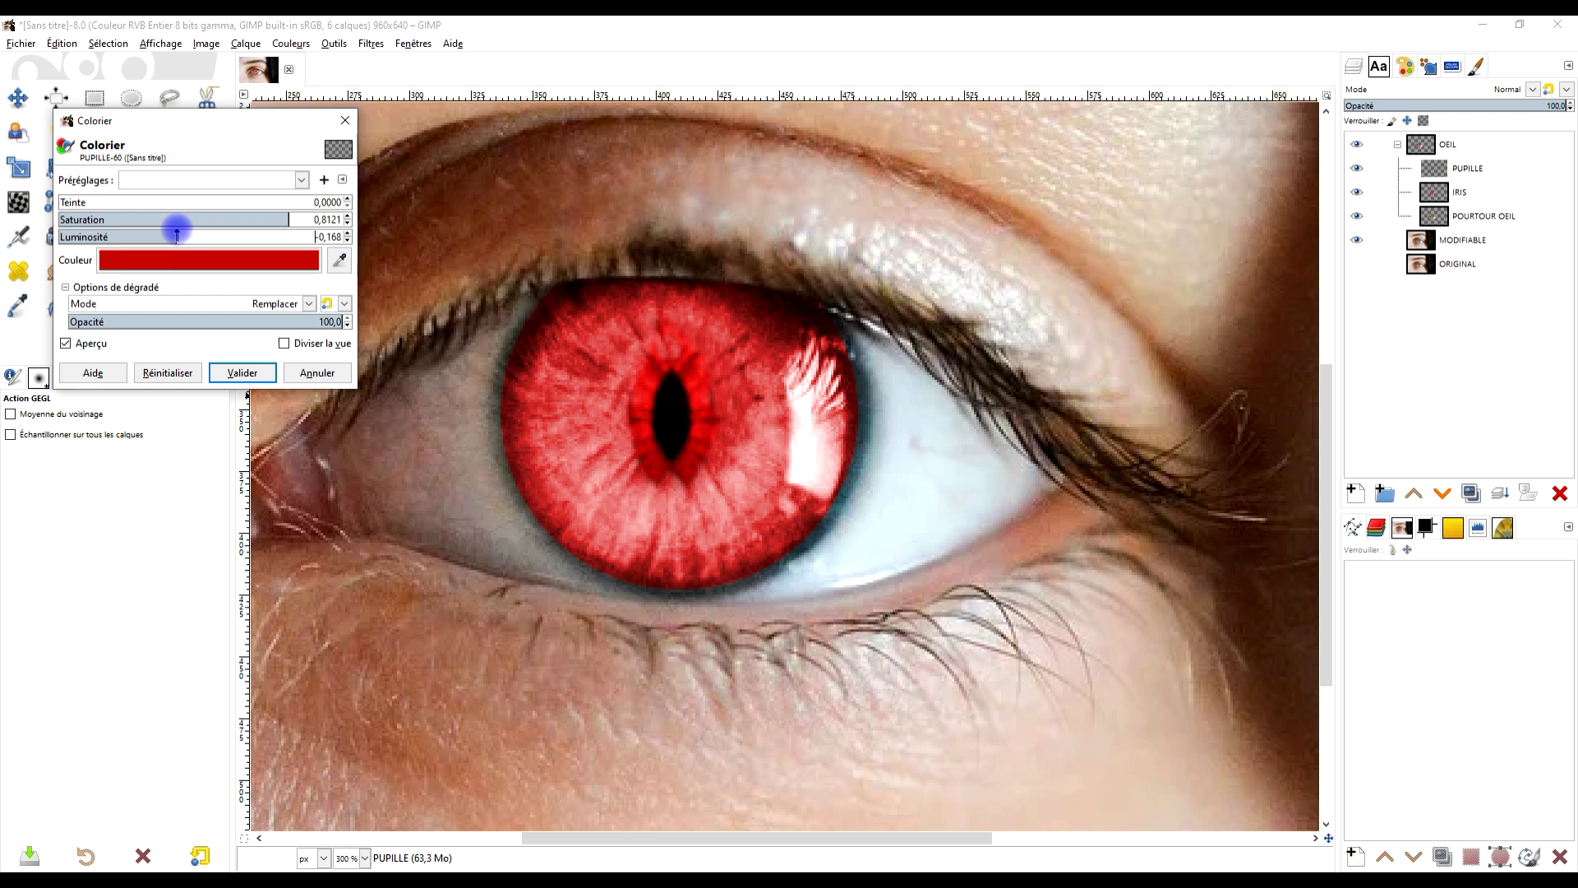
{"action": "left_click_drag", "start_coordinate": [172, 235], "coordinate": [189, 235]}
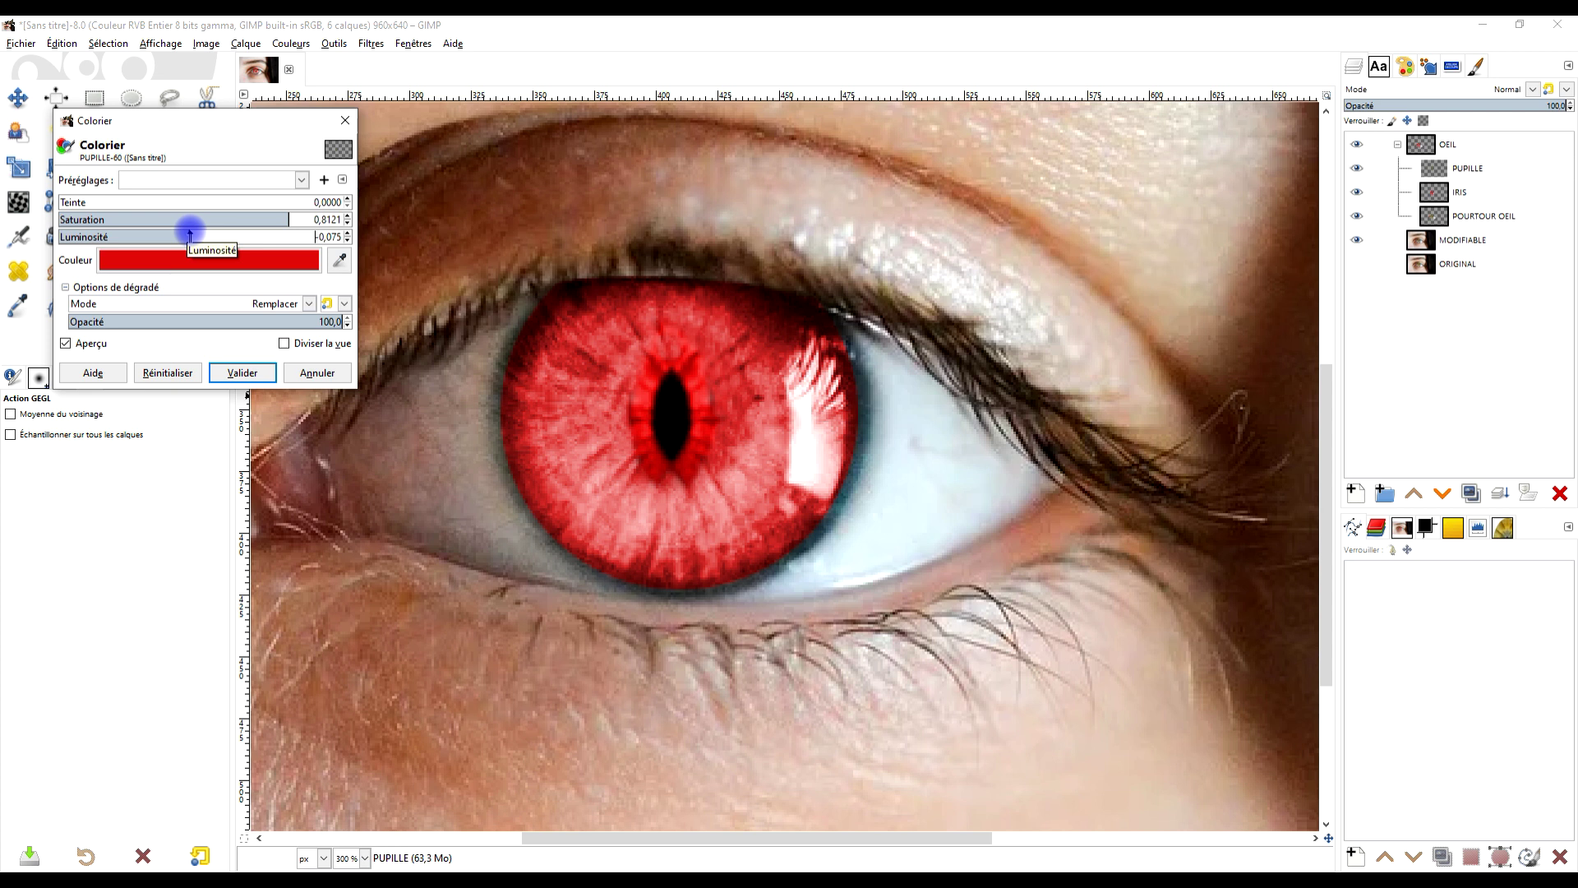
{"action": "left_click", "coordinate": [242, 372]}
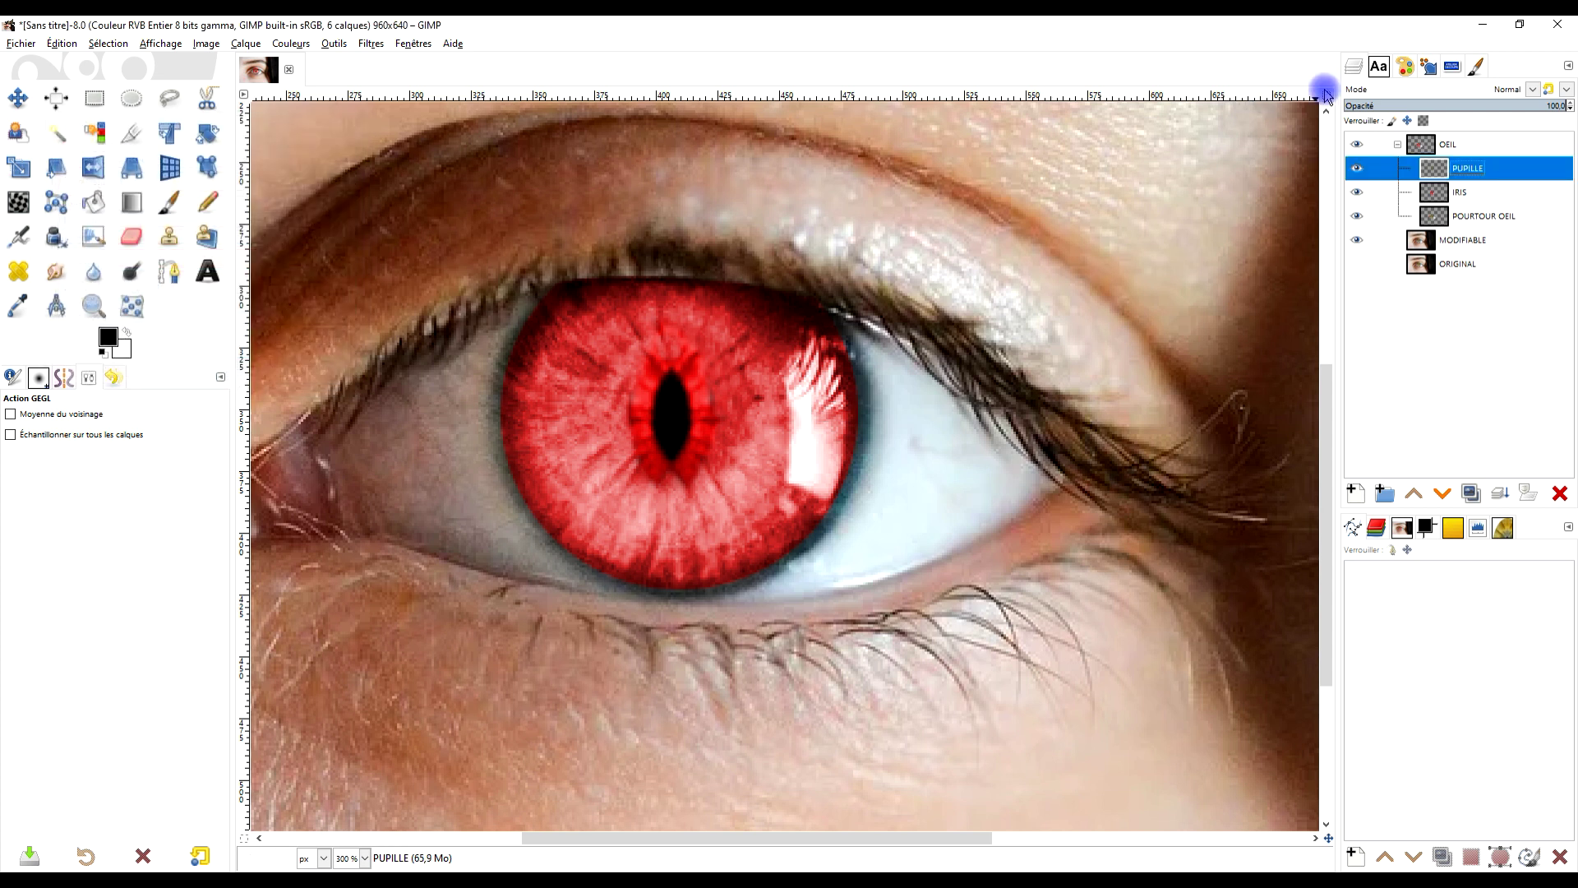
Colorize the POURTOUR OEIL layer a muted red with hue about 0.03, saturation 0.3410 and lightness -0.087
{"action": "left_click", "coordinate": [1466, 217]}
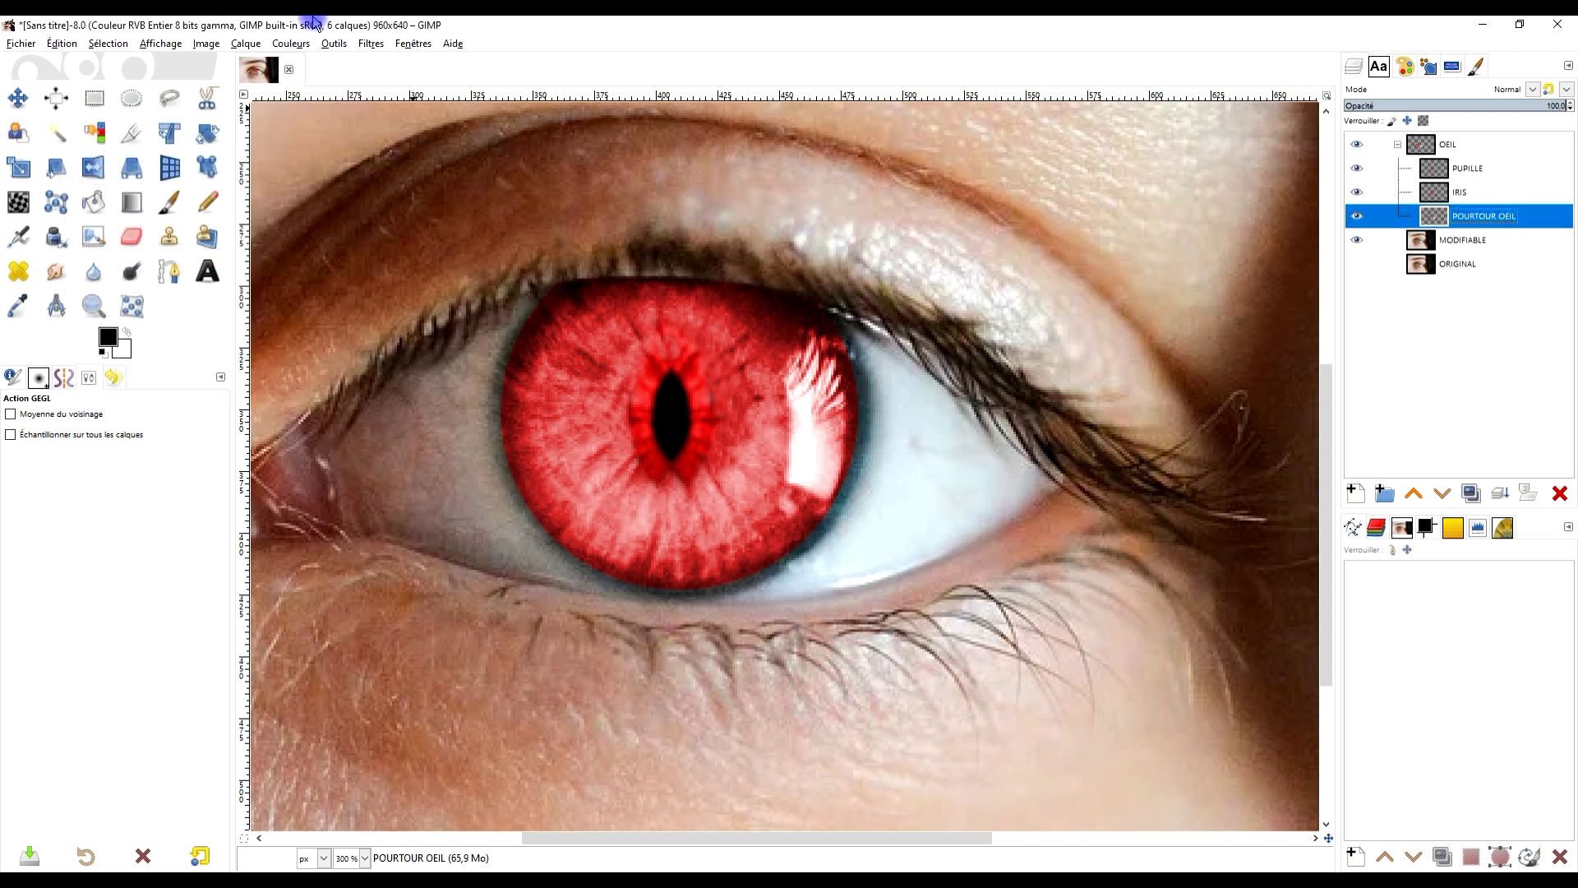
{"action": "left_click", "coordinate": [292, 43]}
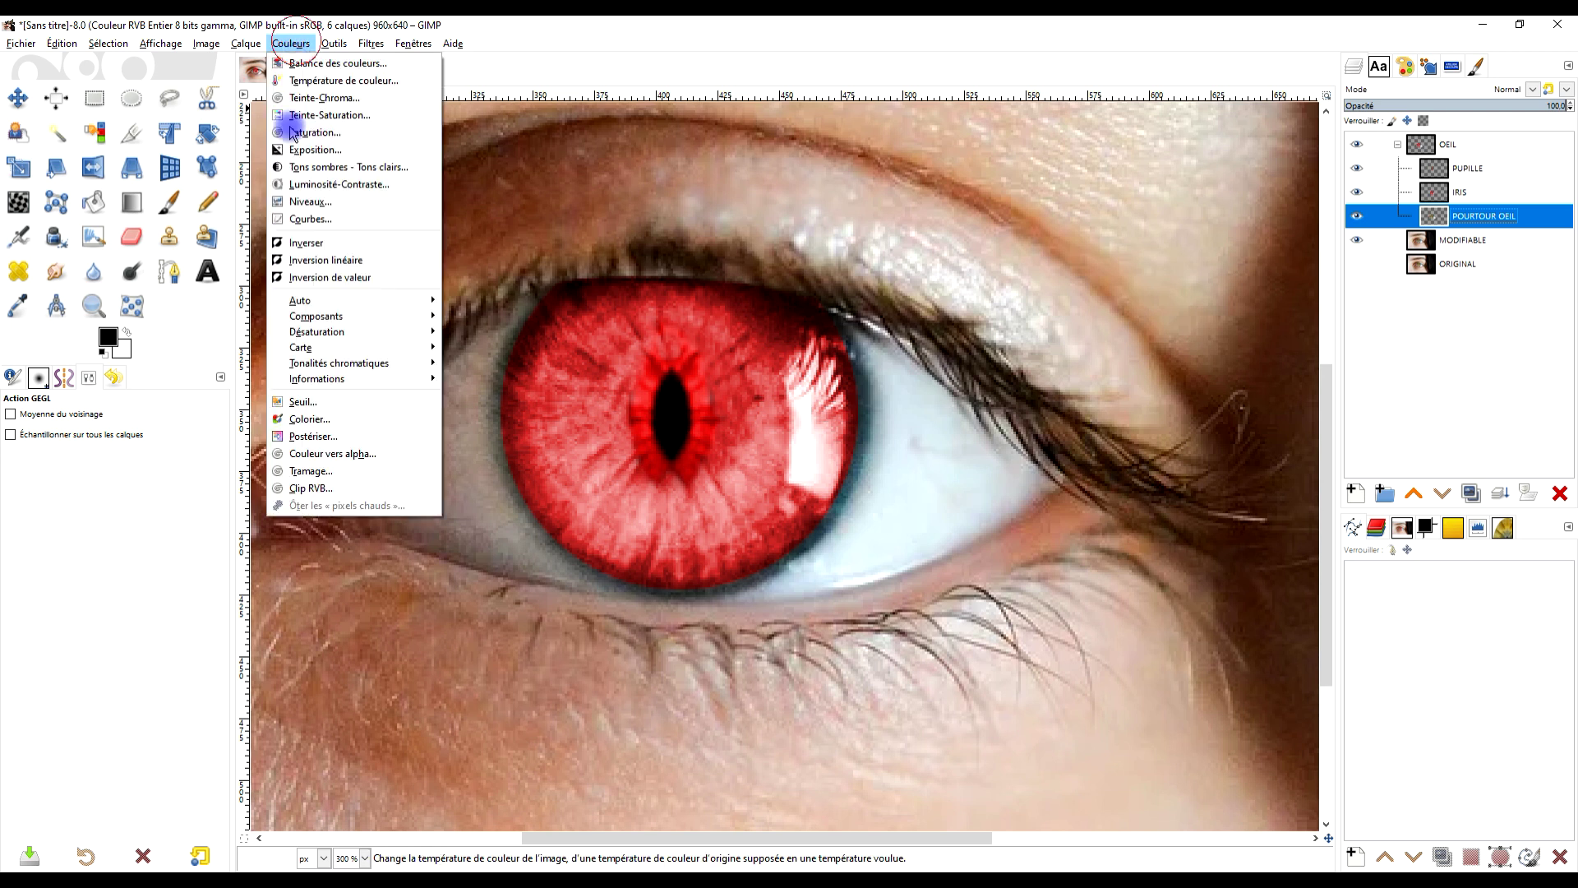
{"action": "left_click", "coordinate": [346, 421]}
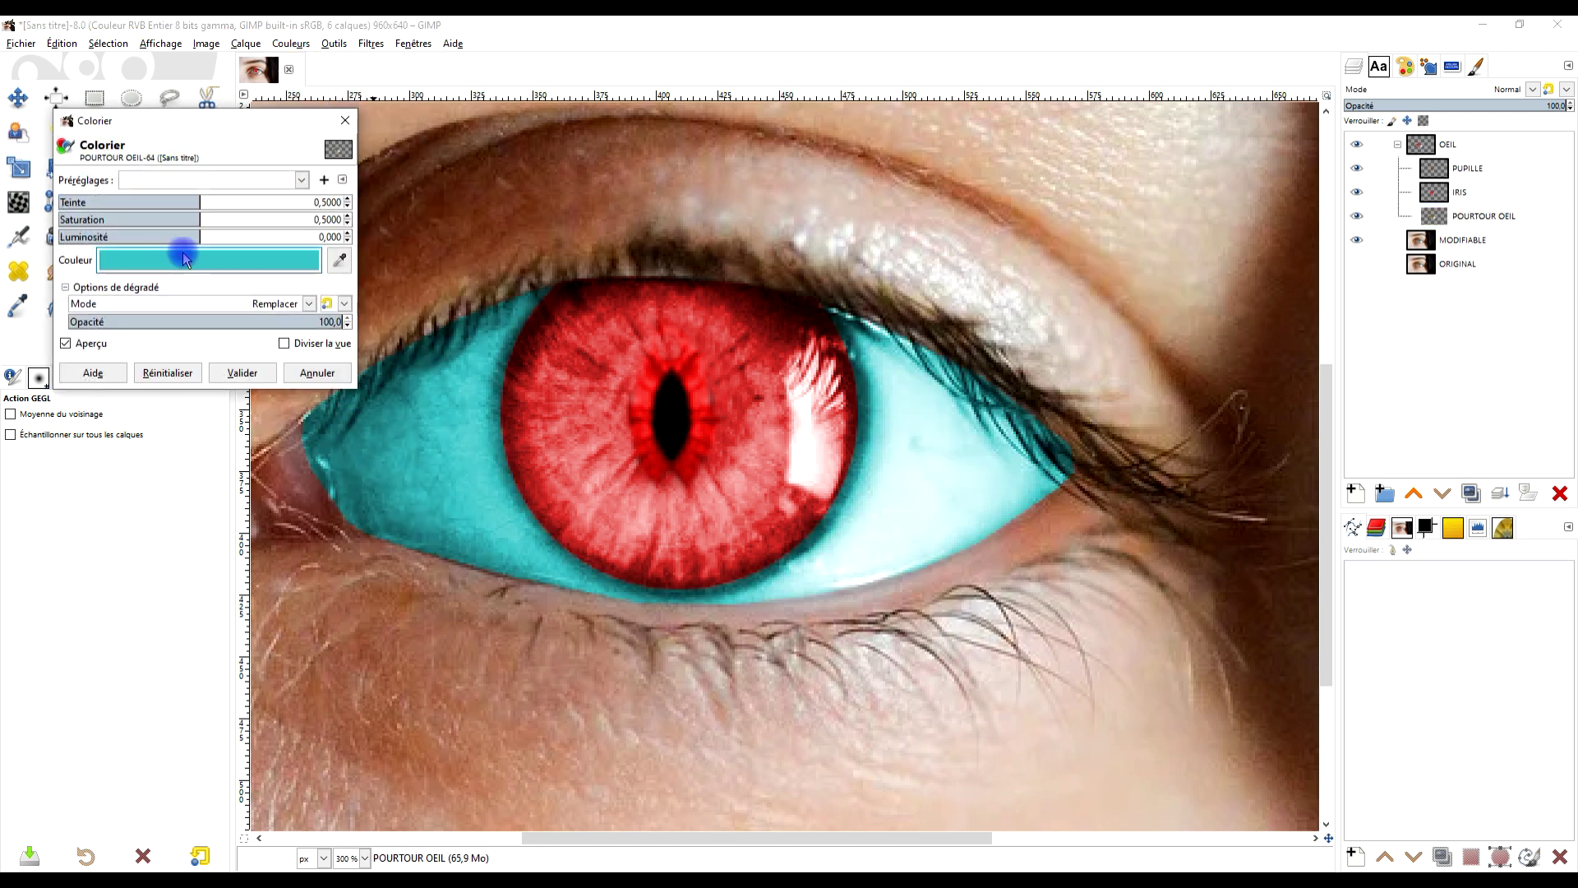
{"action": "left_click", "coordinate": [185, 250]}
{"action": "left_click_drag", "start_coordinate": [174, 324], "coordinate": [178, 356]}
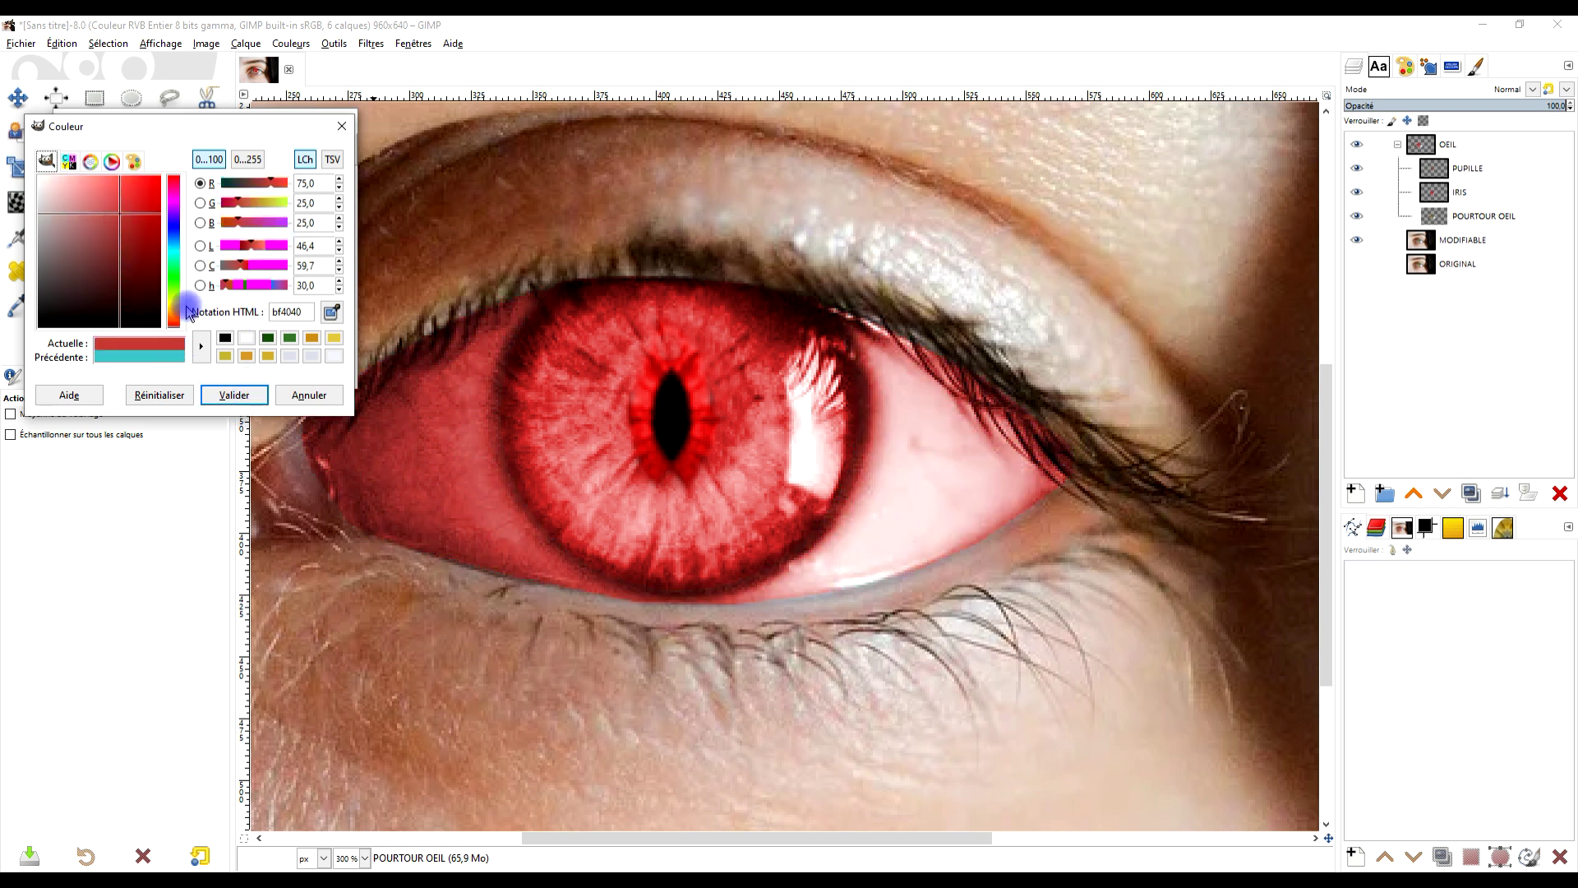
{"action": "left_click", "coordinate": [243, 396]}
{"action": "mouse_move", "coordinate": [152, 236]}
{"action": "left_mouse_down"}
{"action": "mouse_move", "coordinate": [225, 236]}
{"action": "mouse_move", "coordinate": [132, 219]}
{"action": "mouse_move", "coordinate": [179, 222]}
{"action": "mouse_move", "coordinate": [154, 225]}
{"action": "left_mouse_up"}
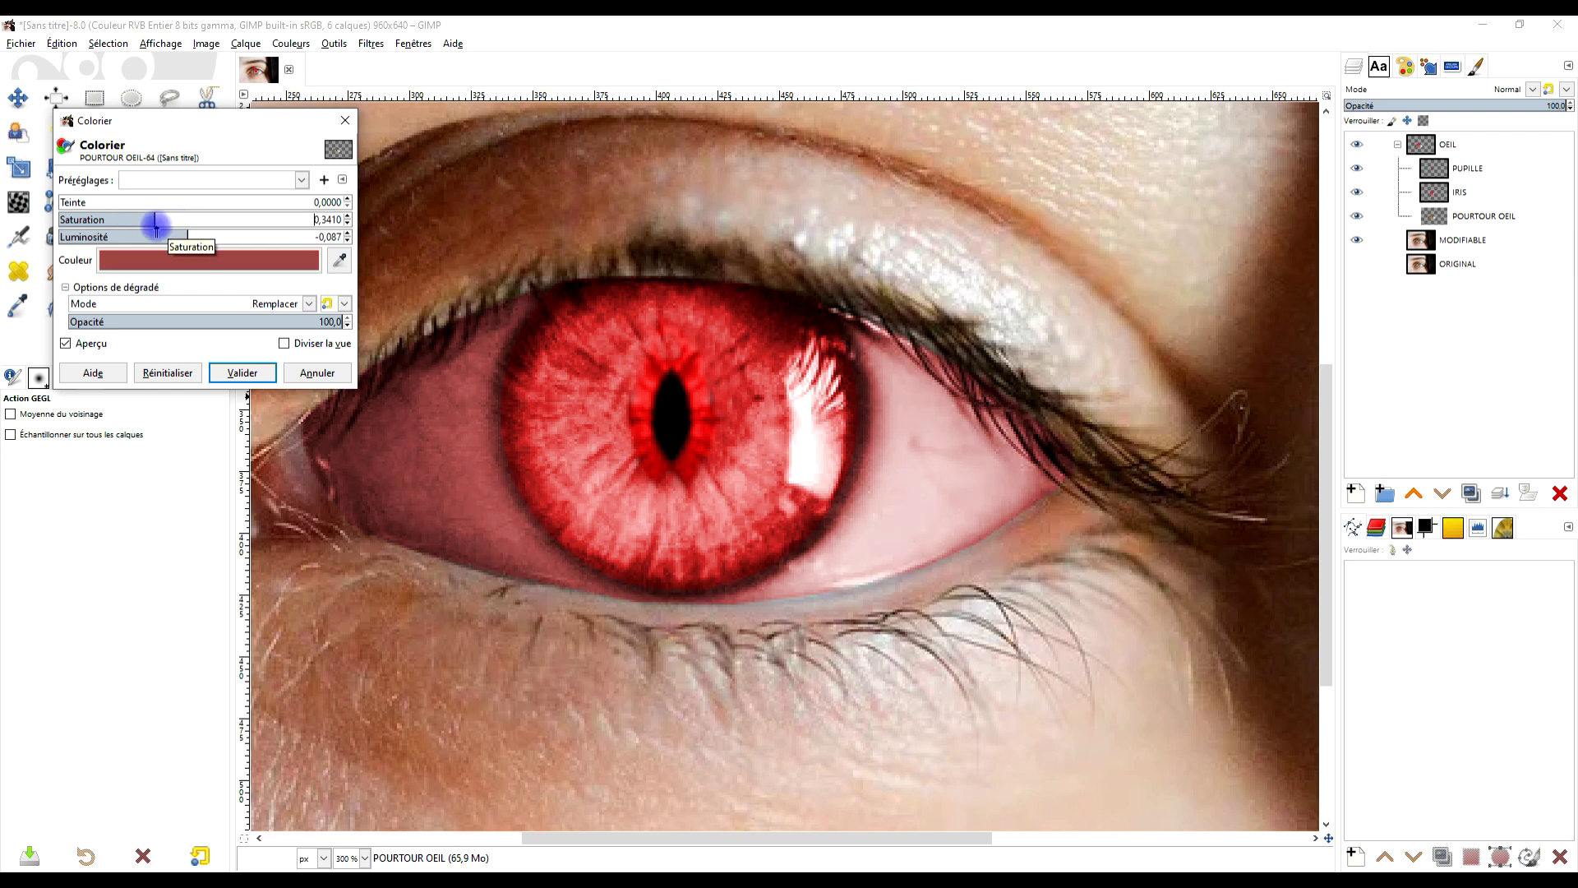
{"action": "left_click_drag", "start_coordinate": [186, 222], "coordinate": [164, 231]}
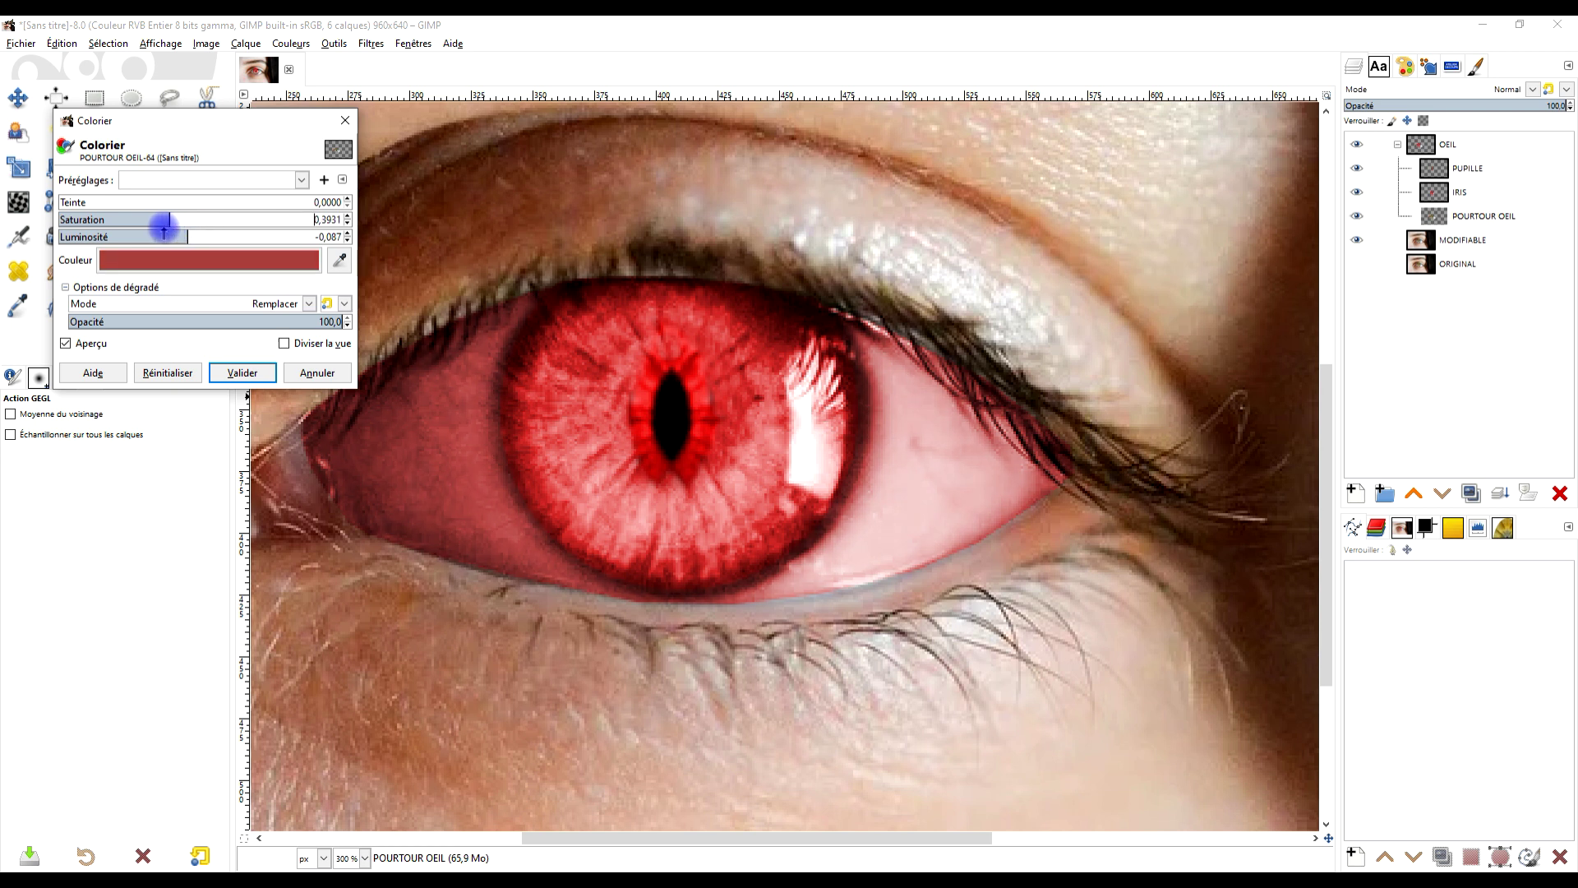
{"action": "left_click", "coordinate": [76, 202]}
{"action": "left_click_drag", "start_coordinate": [76, 202], "coordinate": [66, 202]}
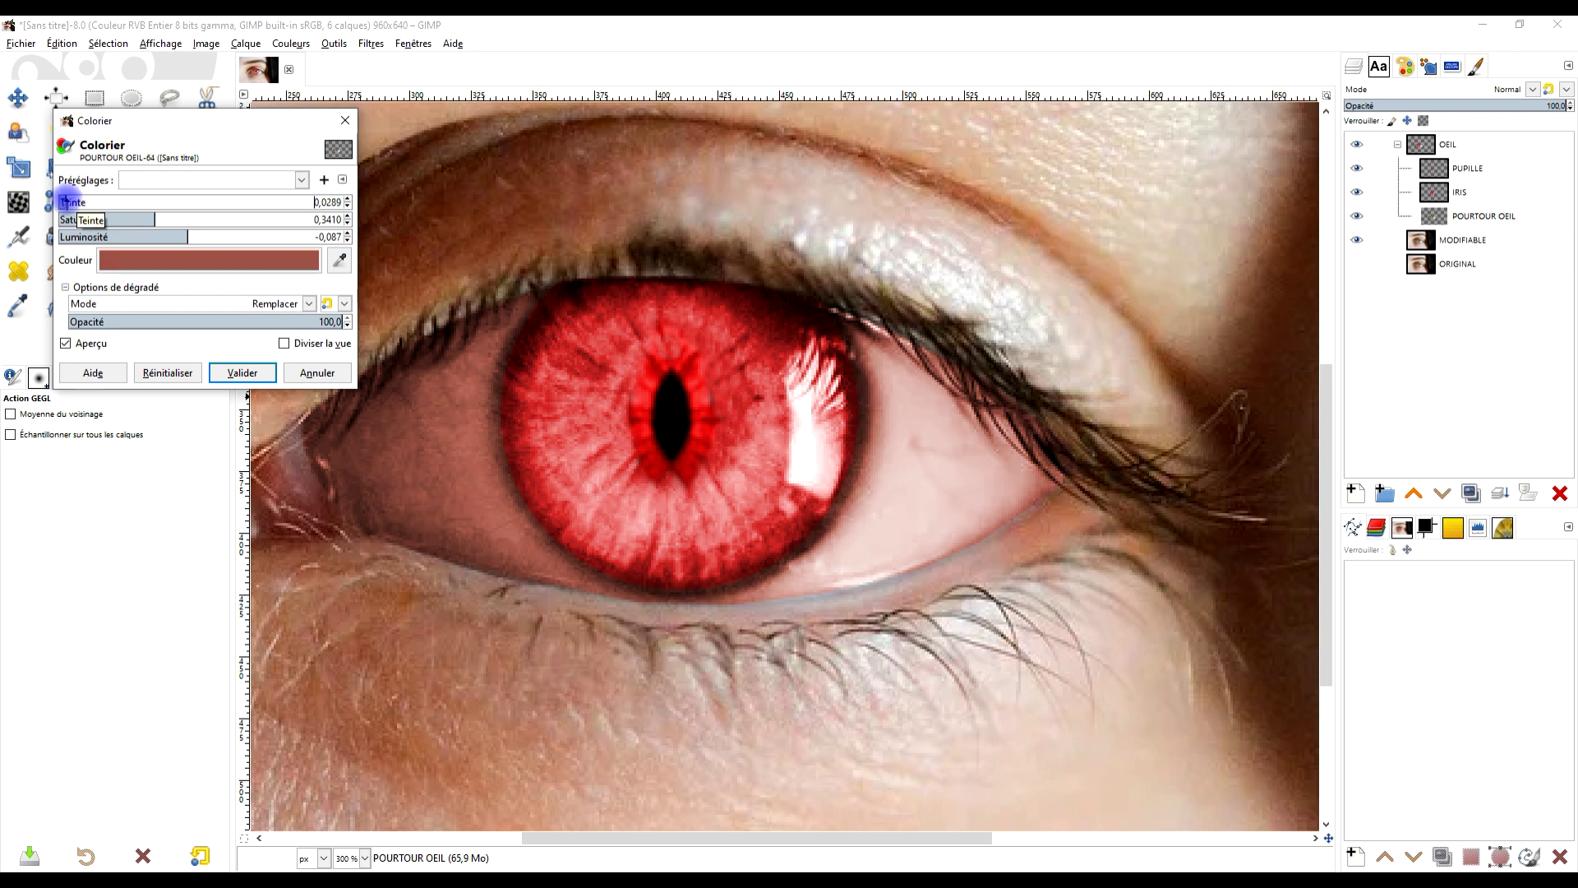
{"action": "left_click_drag", "start_coordinate": [72, 203], "coordinate": [64, 203]}
{"action": "left_click", "coordinate": [242, 373]}
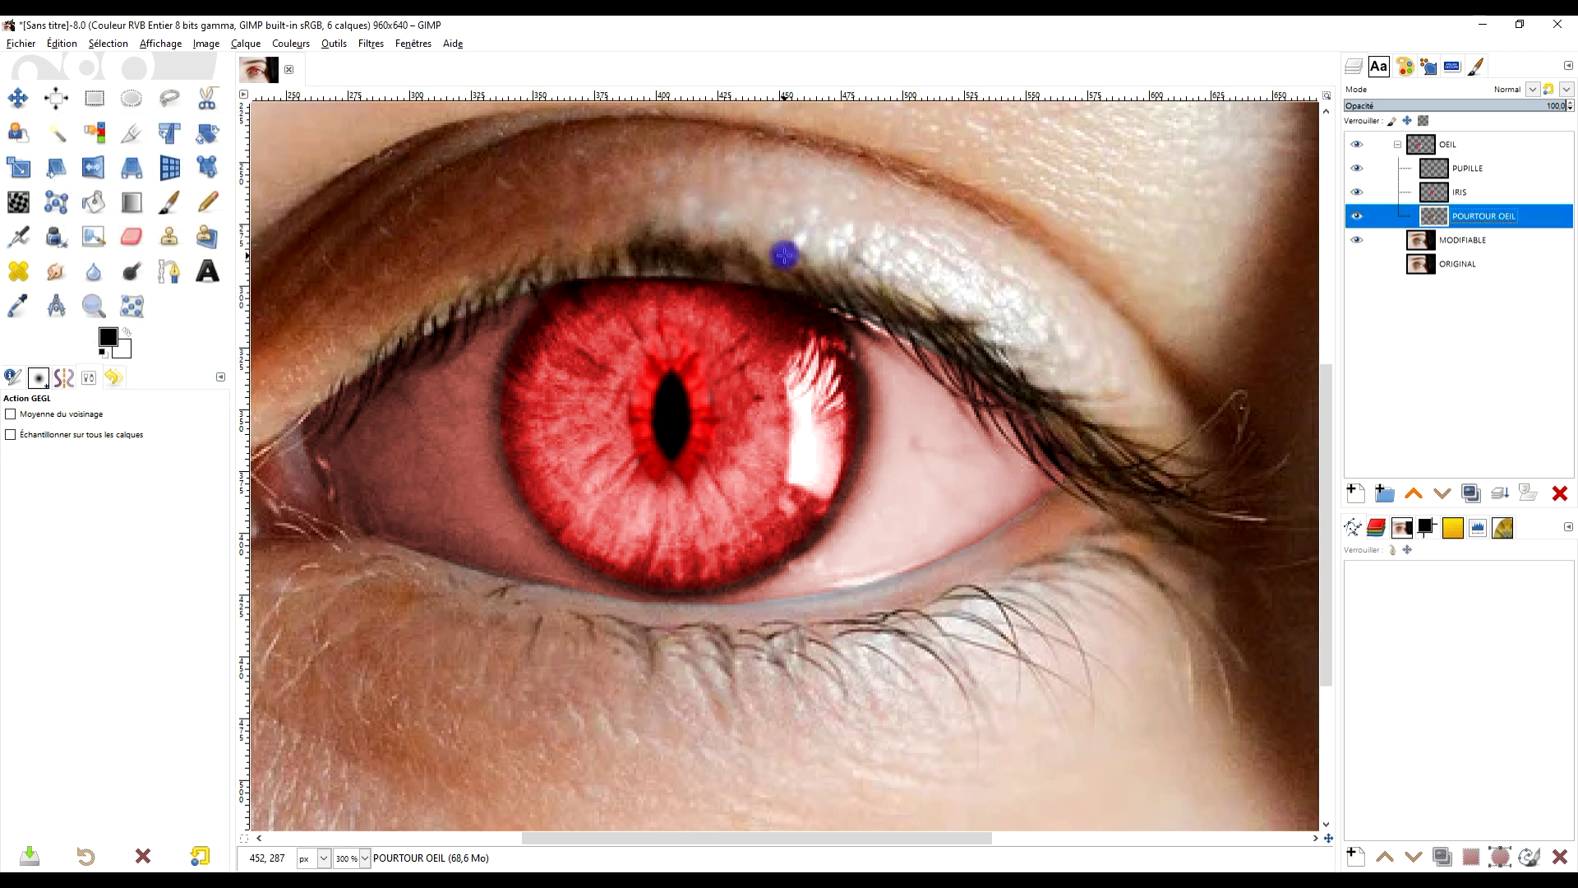
Collapse the OEIL group and rename the MODIFIABLE layer as PEAU DEMON
{"action": "scroll", "coordinate": [749, 412], "scroll_direction": "down", "scroll_amount": 4}
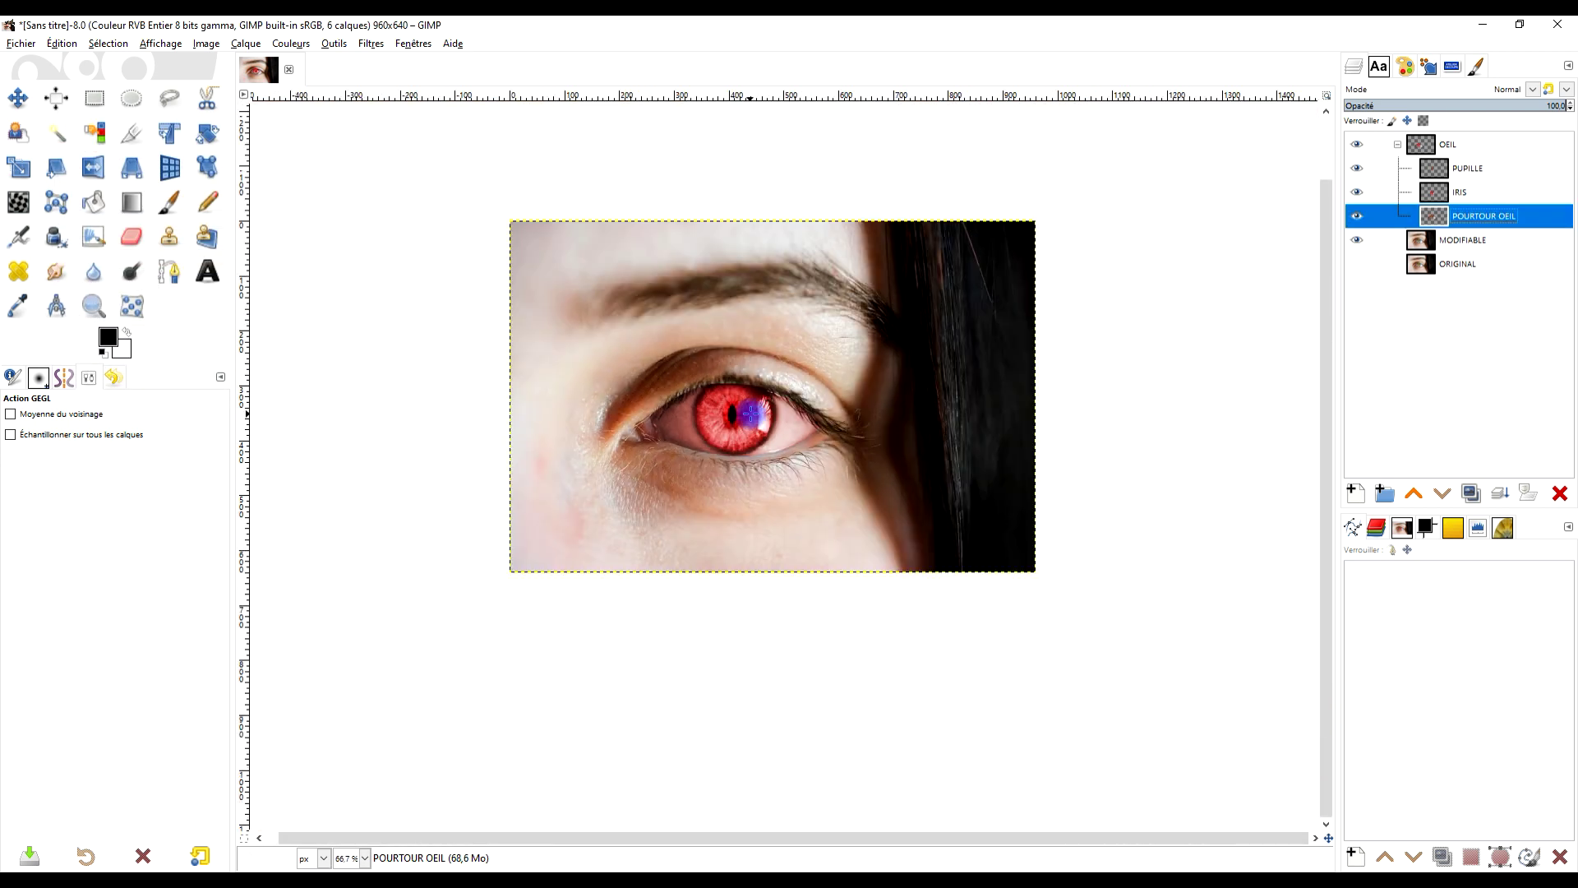
{"action": "scroll", "coordinate": [717, 474], "scroll_direction": "up", "scroll_amount": 1}
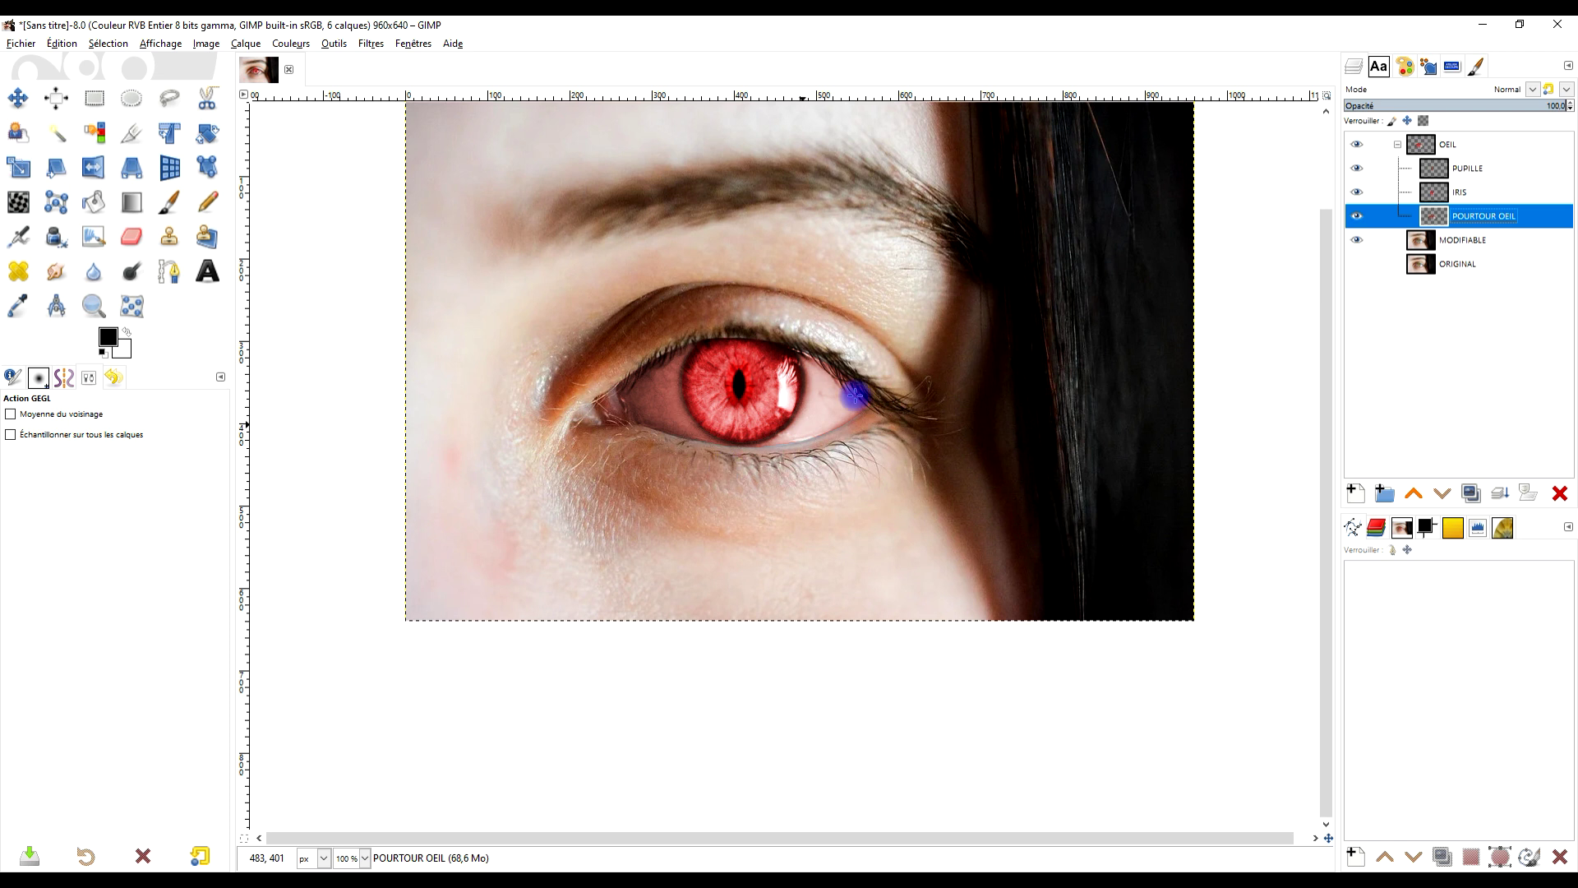
{"action": "left_click", "coordinate": [1398, 145]}
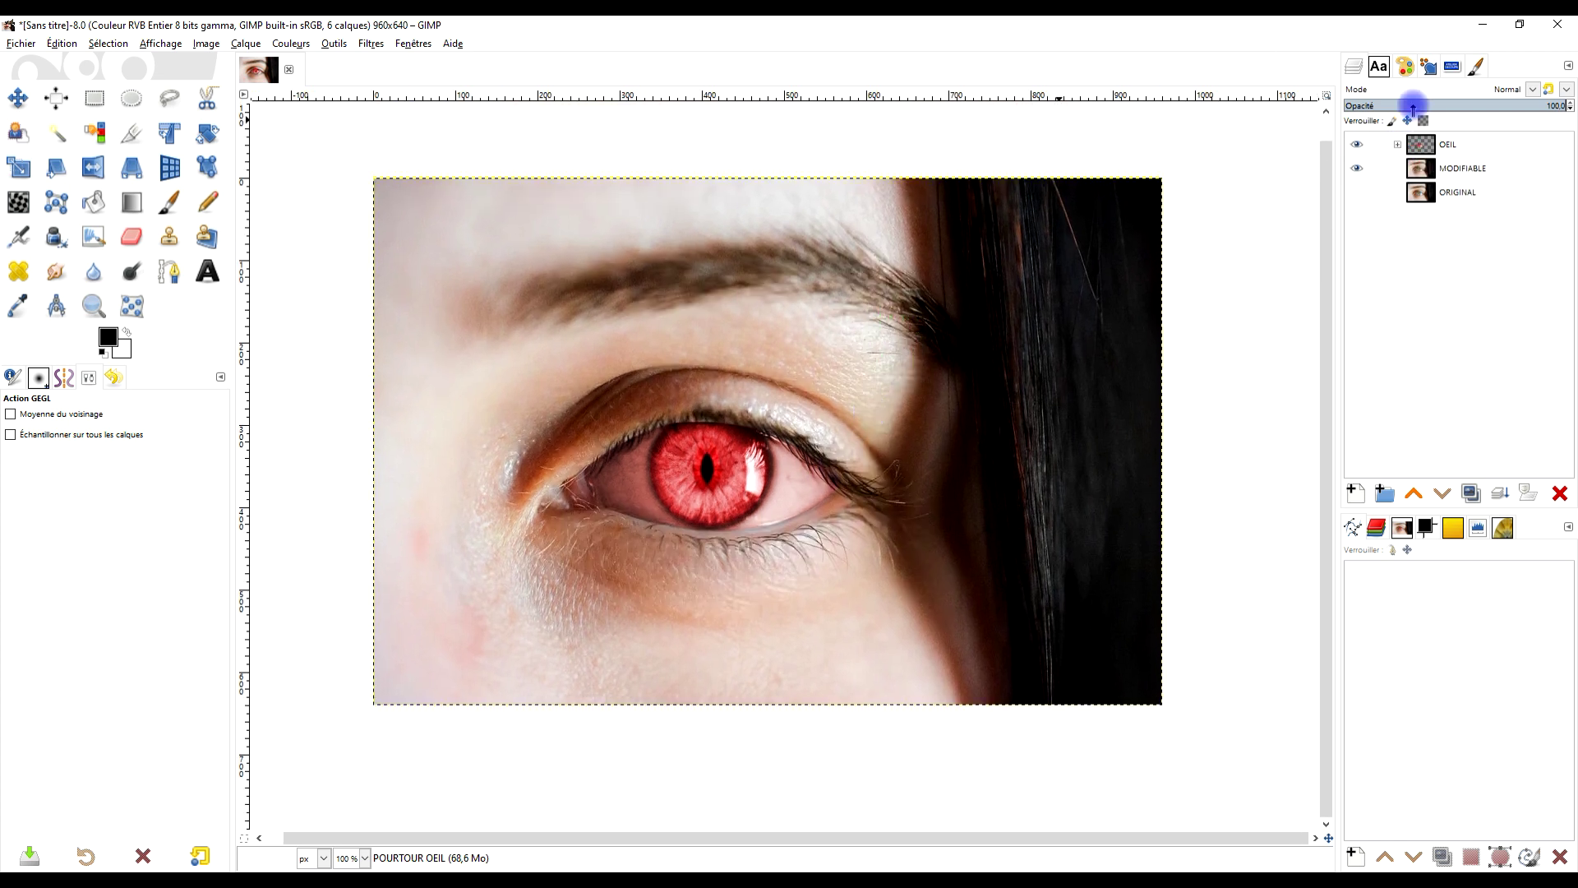
{"action": "left_click", "coordinate": [1442, 169]}
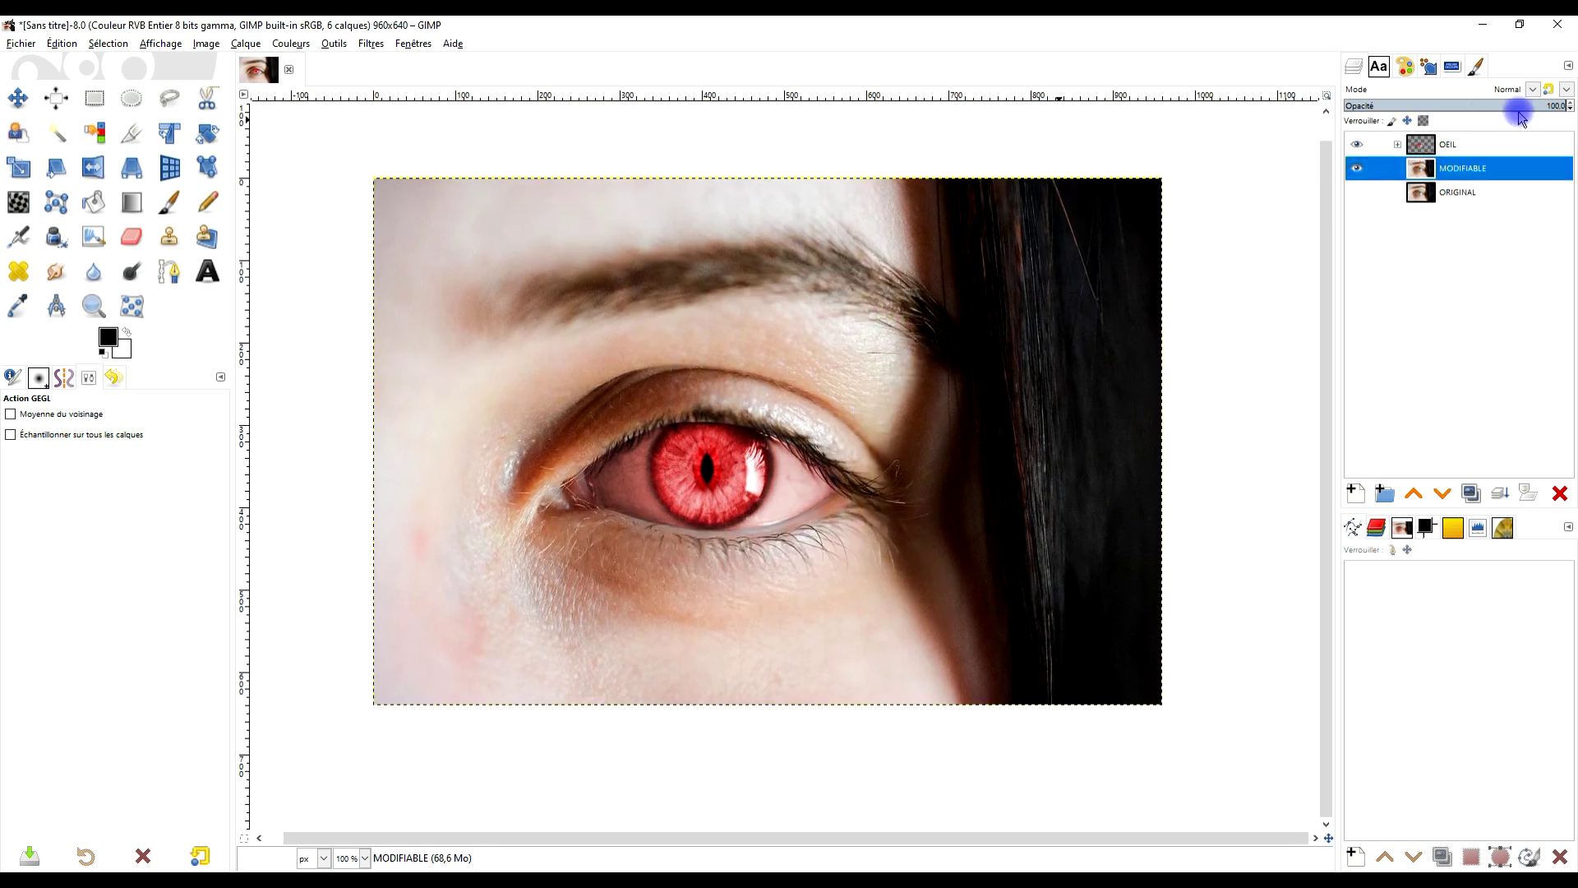
{"action": "double_click", "coordinate": [1468, 171]}
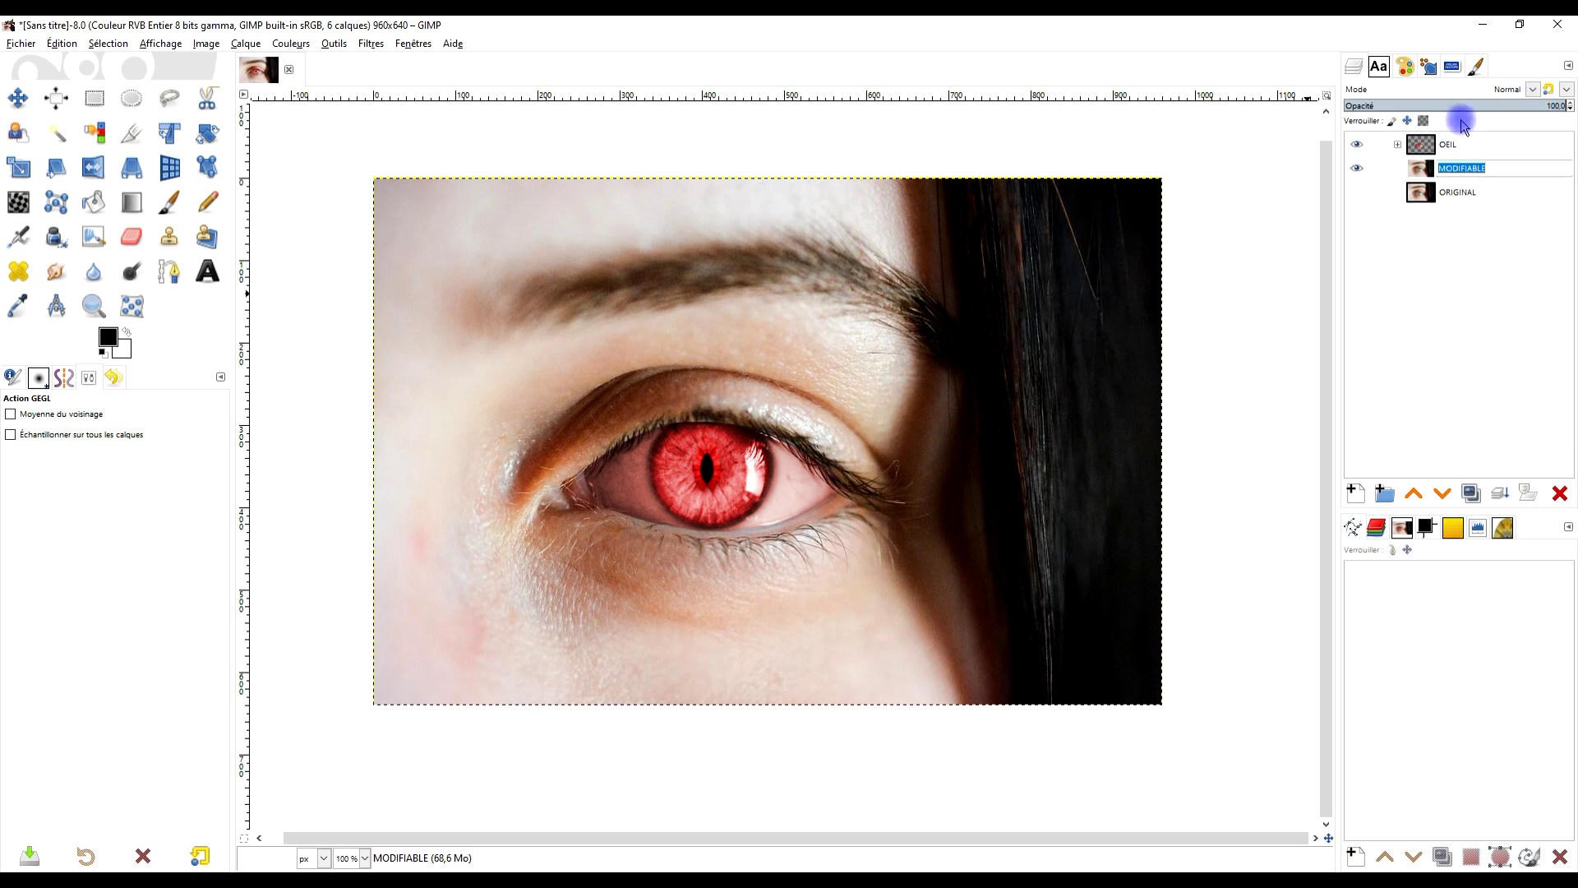
{"action": "type", "text": "PEAU"}
{"action": "key", "text": "BackSpace"}
{"action": "type", "text": "DEMO"}
{"action": "key", "text": "Return"}
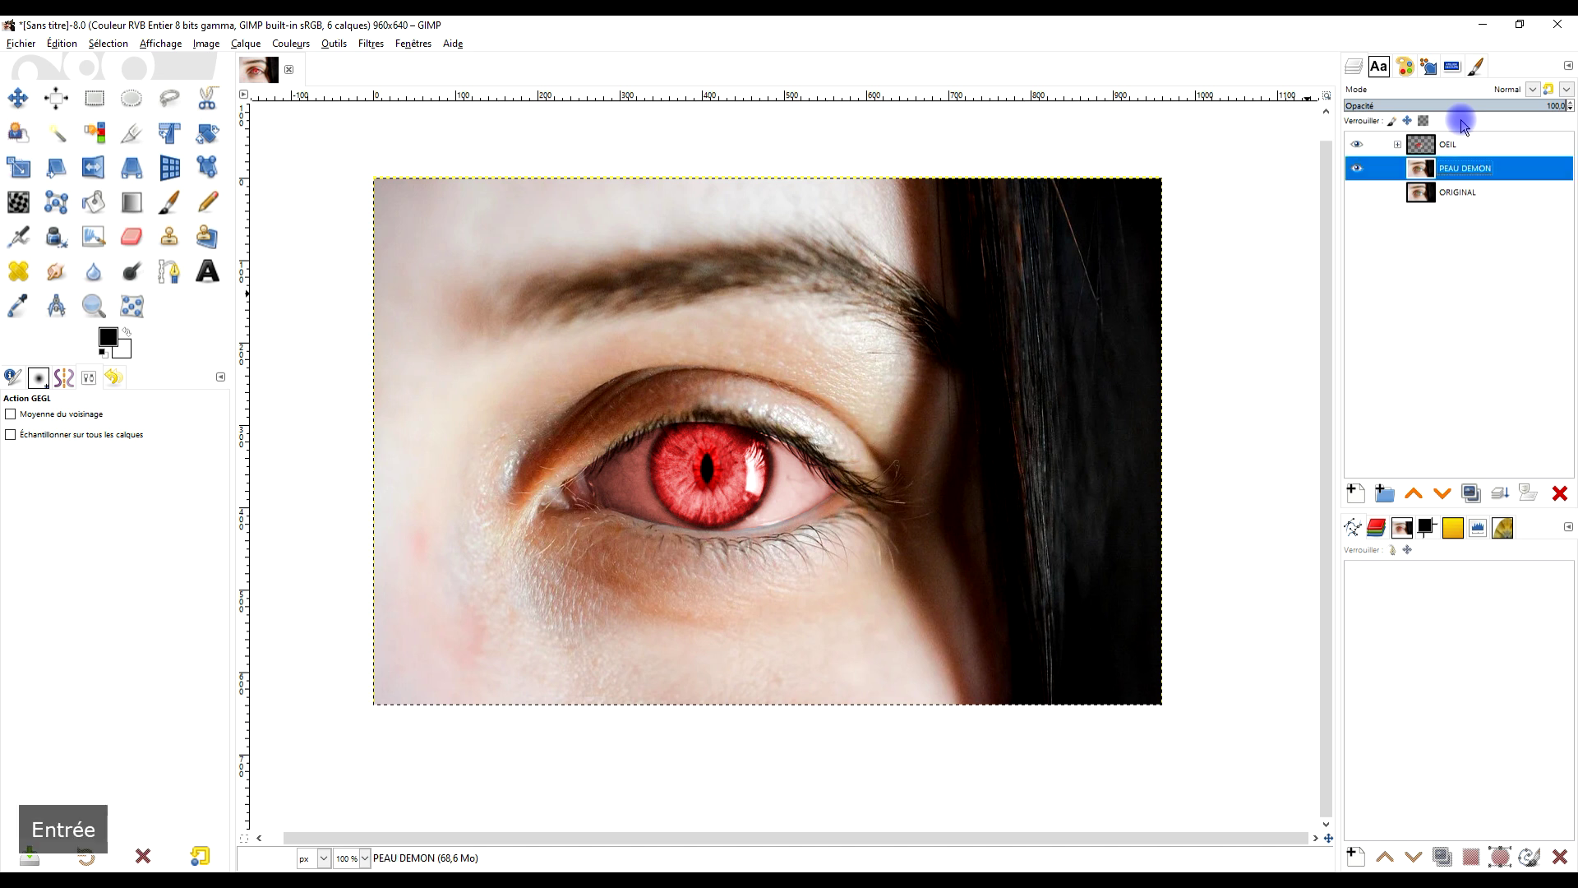
{"action": "left_click", "coordinate": [369, 47]}
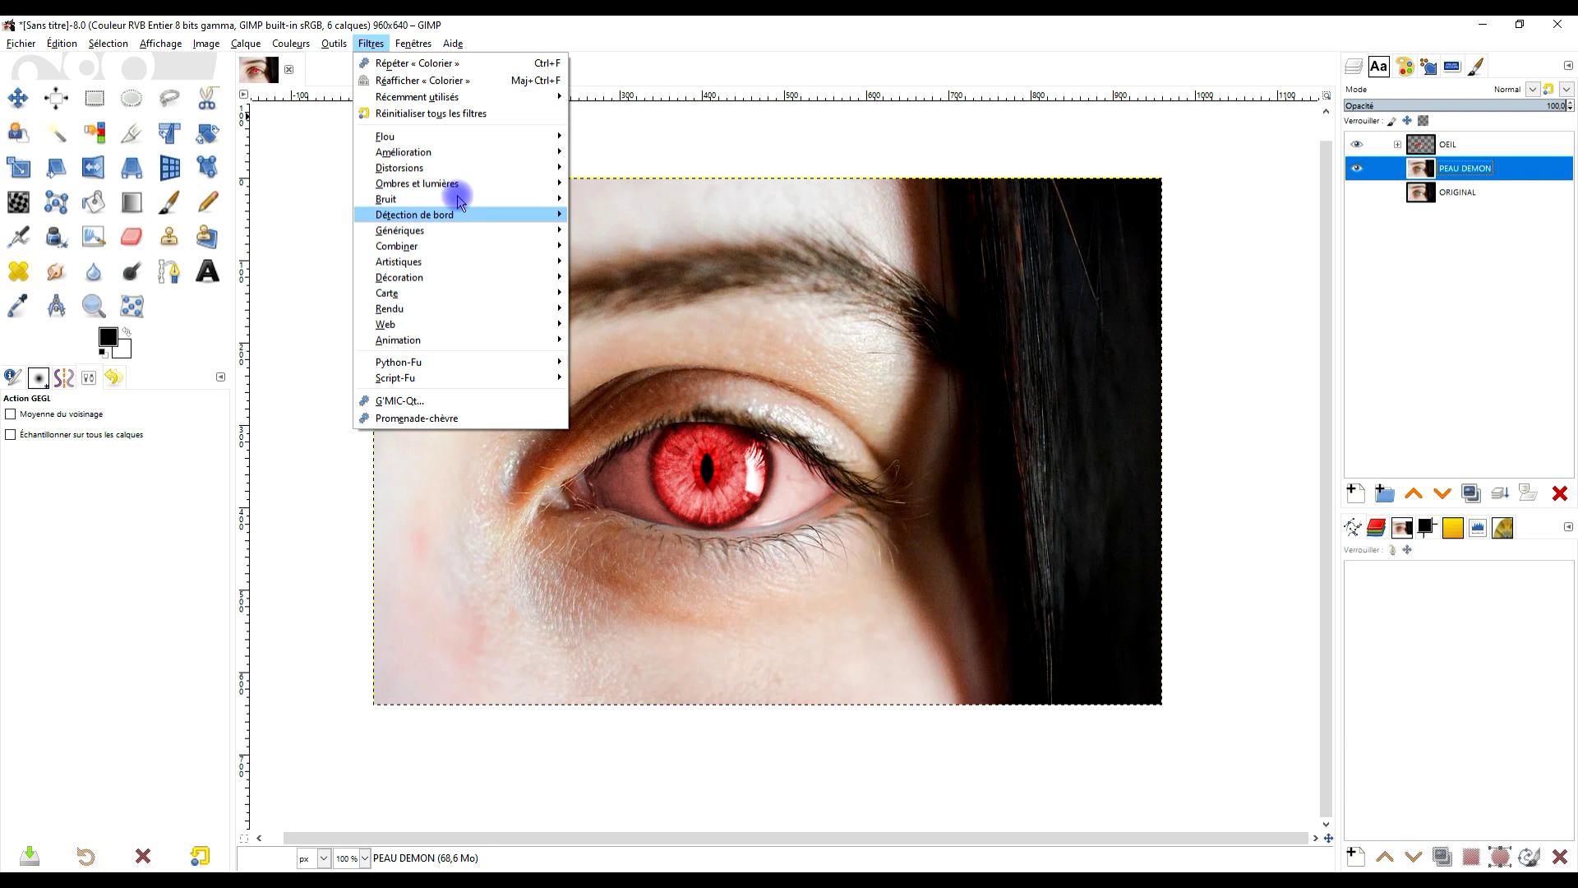
{"action": "mouse_move", "coordinate": [457, 168]}
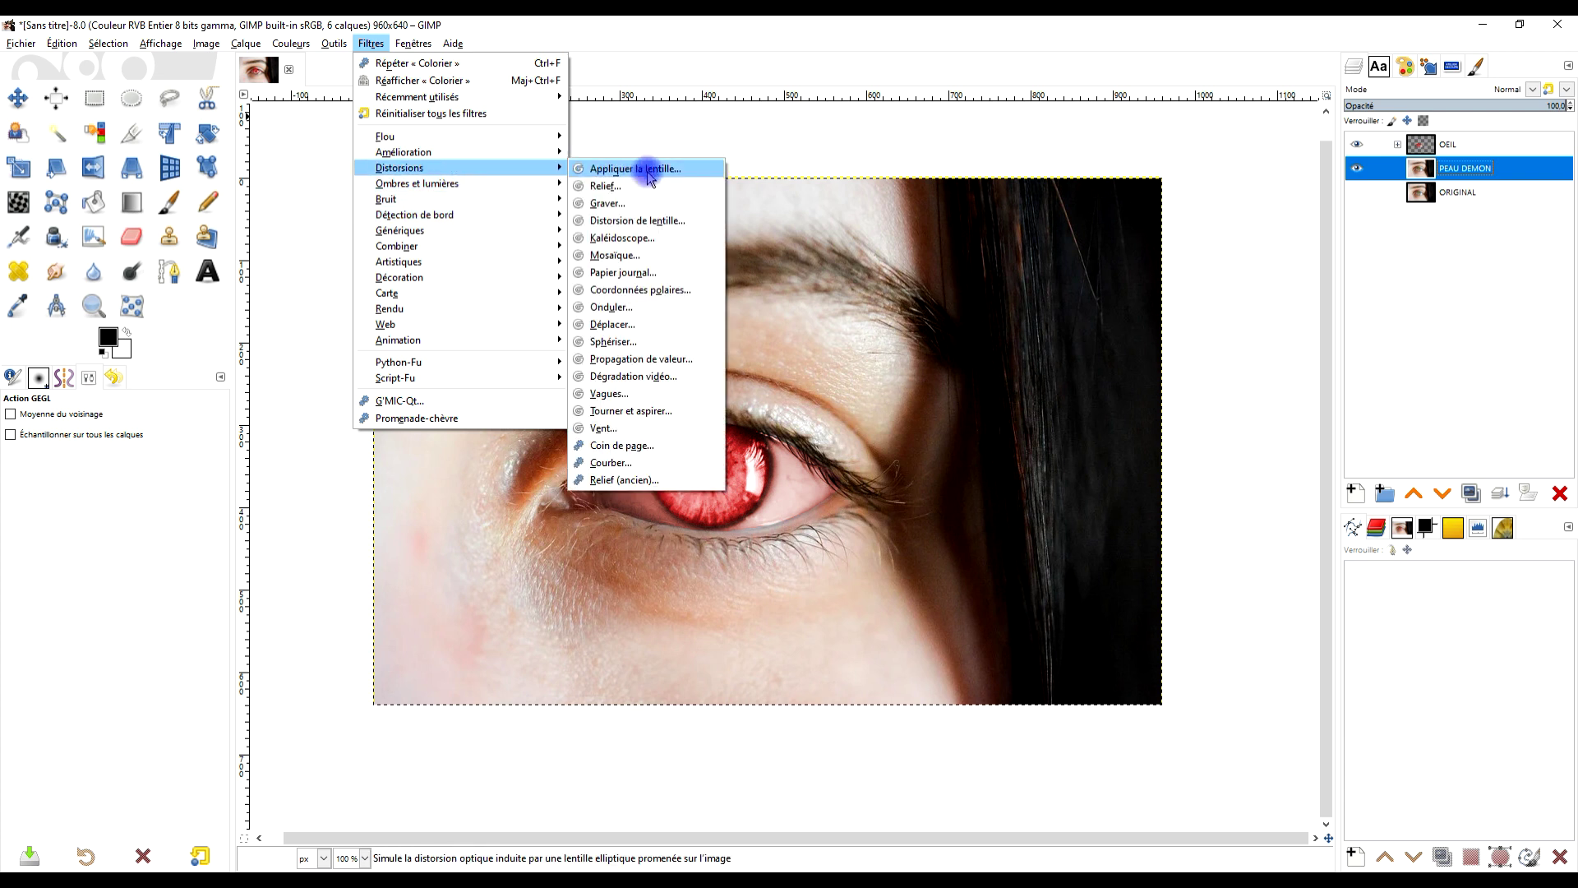
{"action": "left_click", "coordinate": [653, 257]}
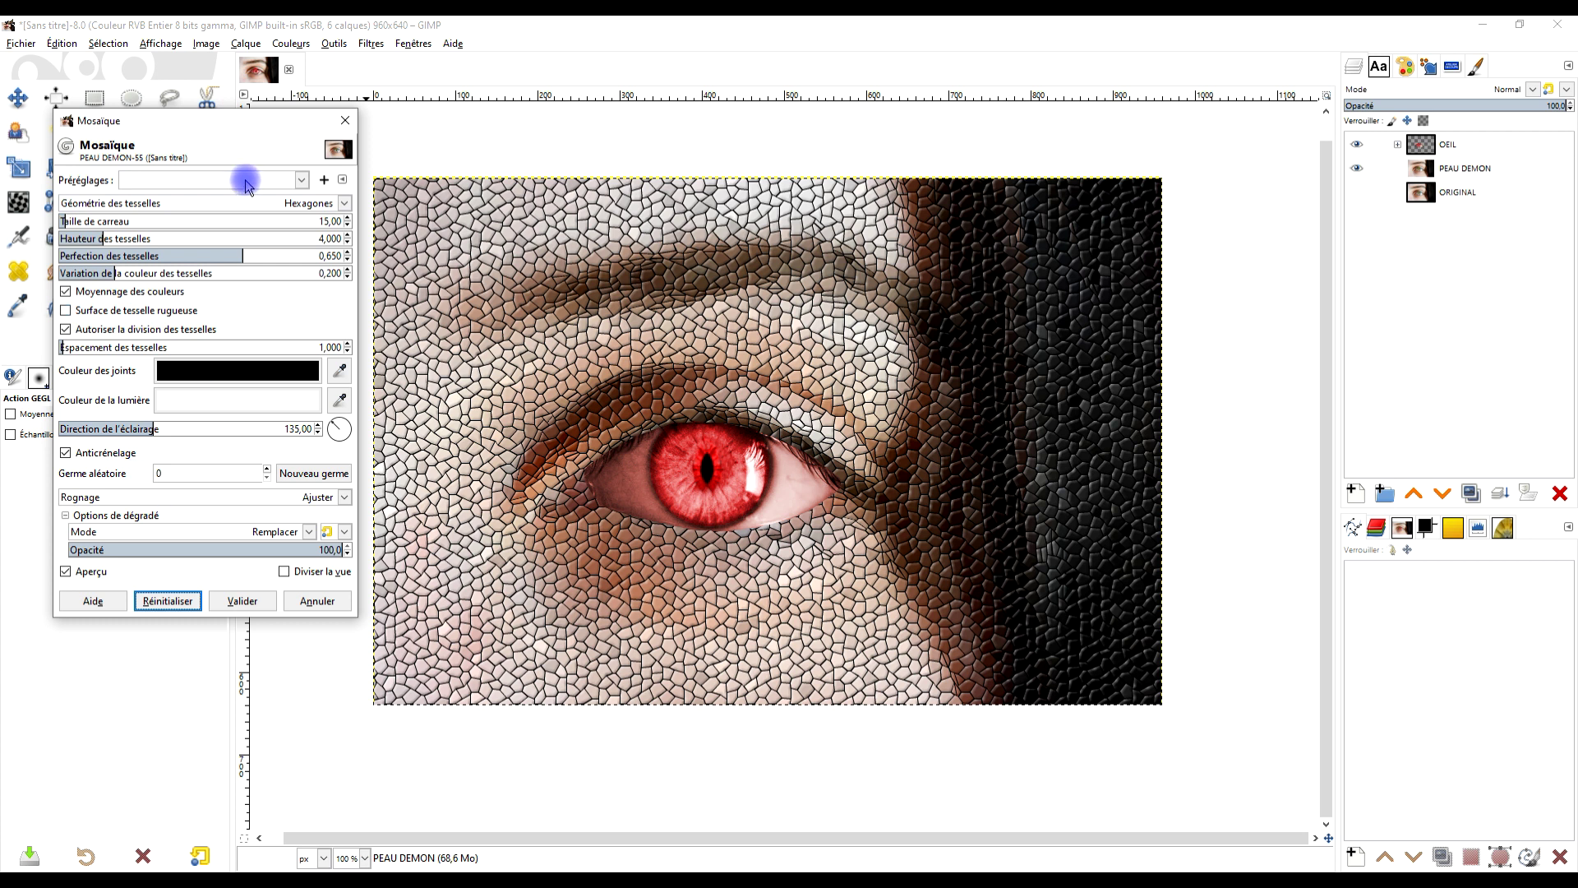
{"action": "left_click", "coordinate": [245, 181]}
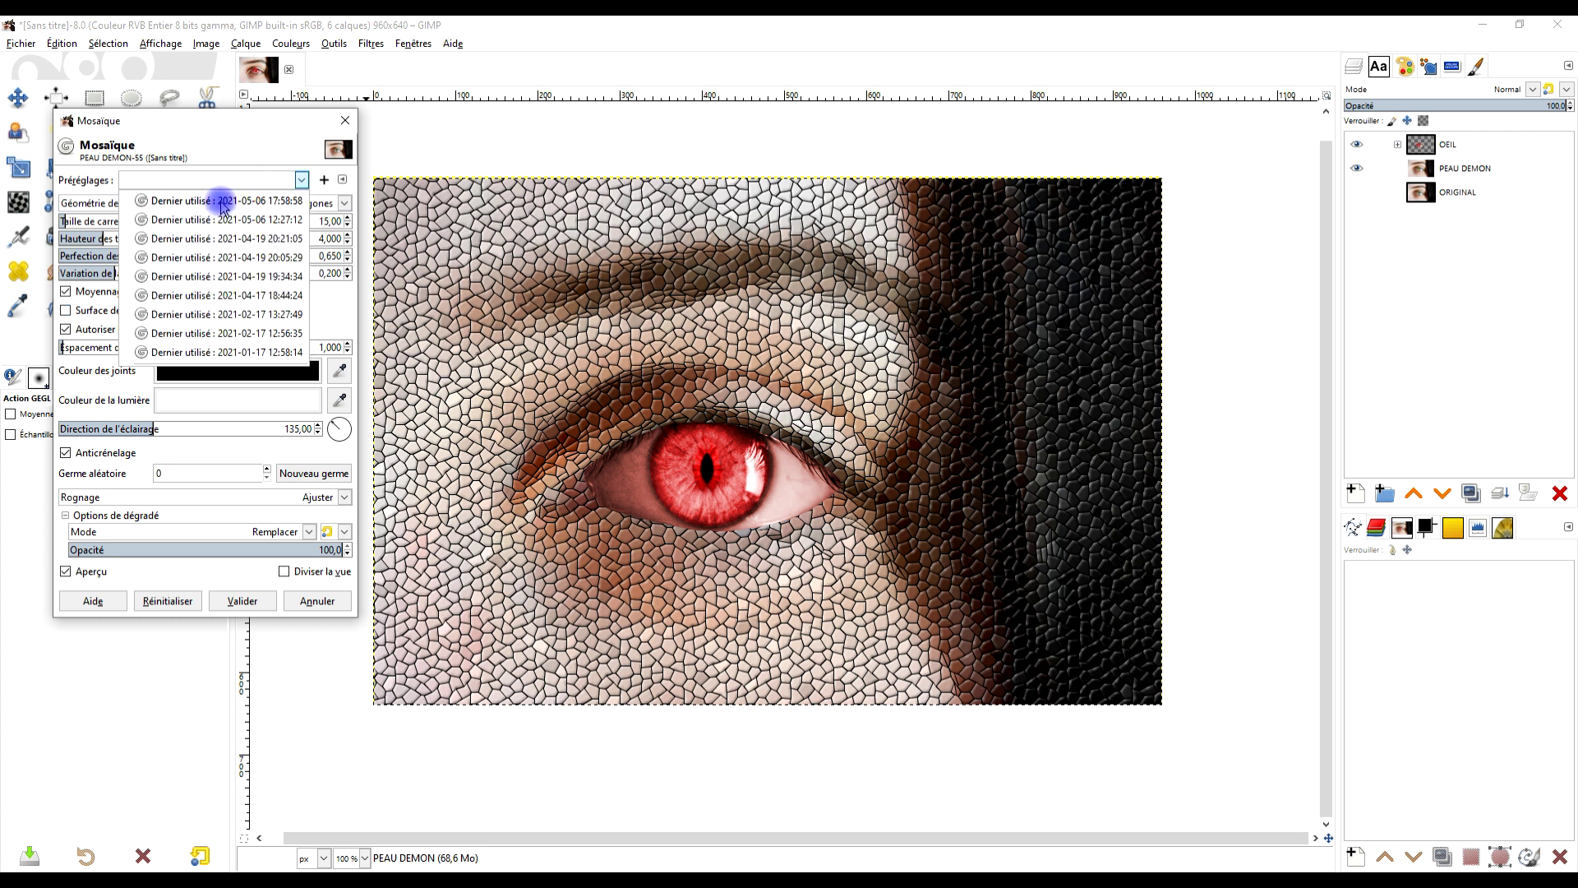
{"action": "left_click", "coordinate": [223, 201]}
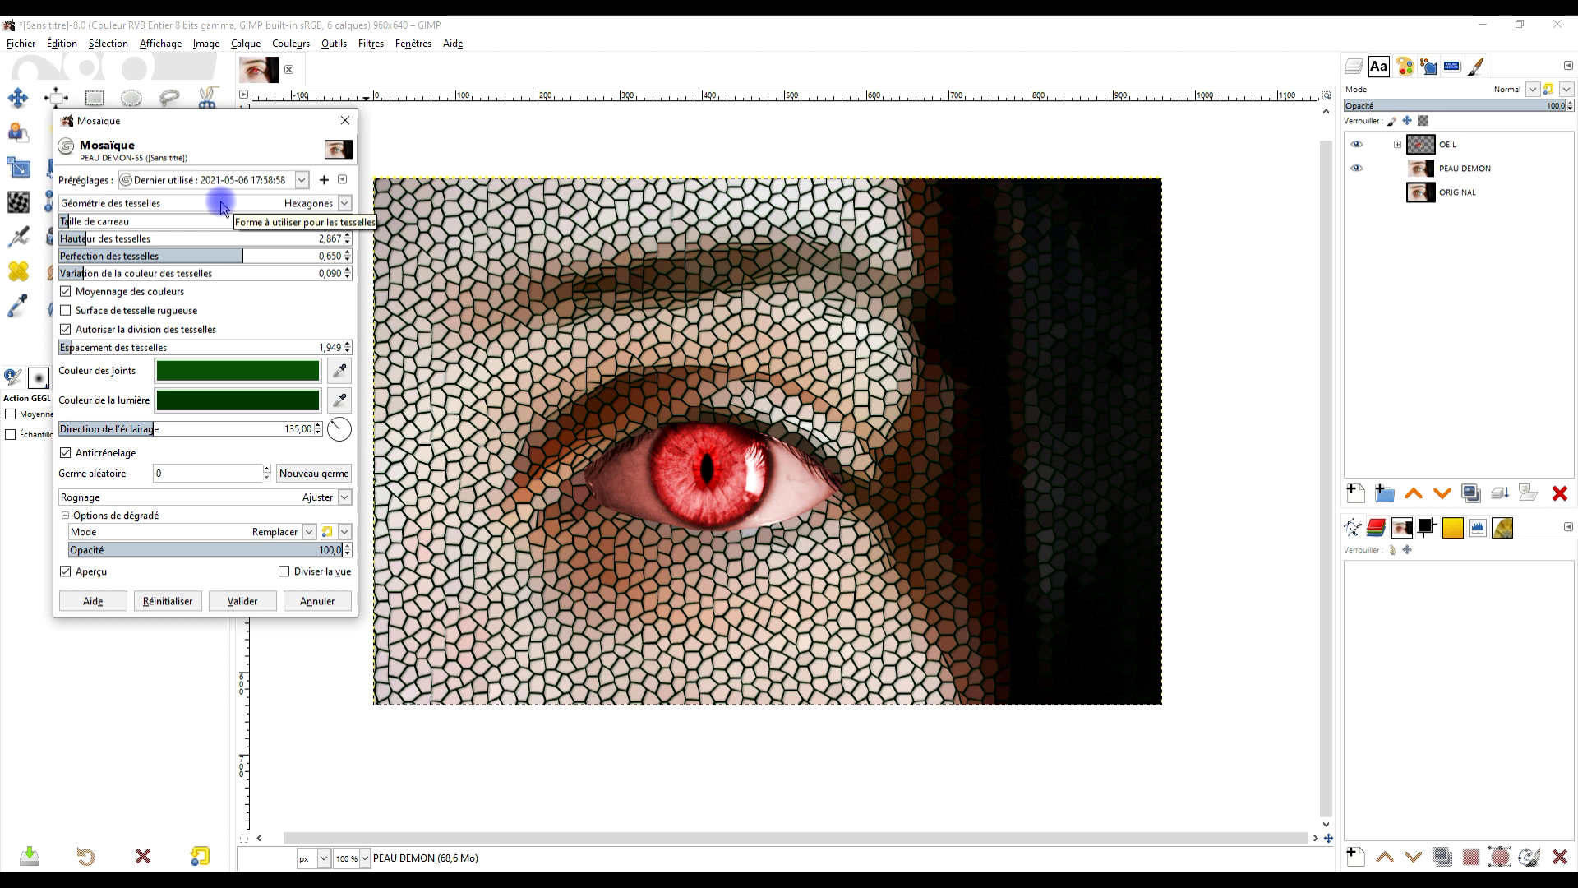
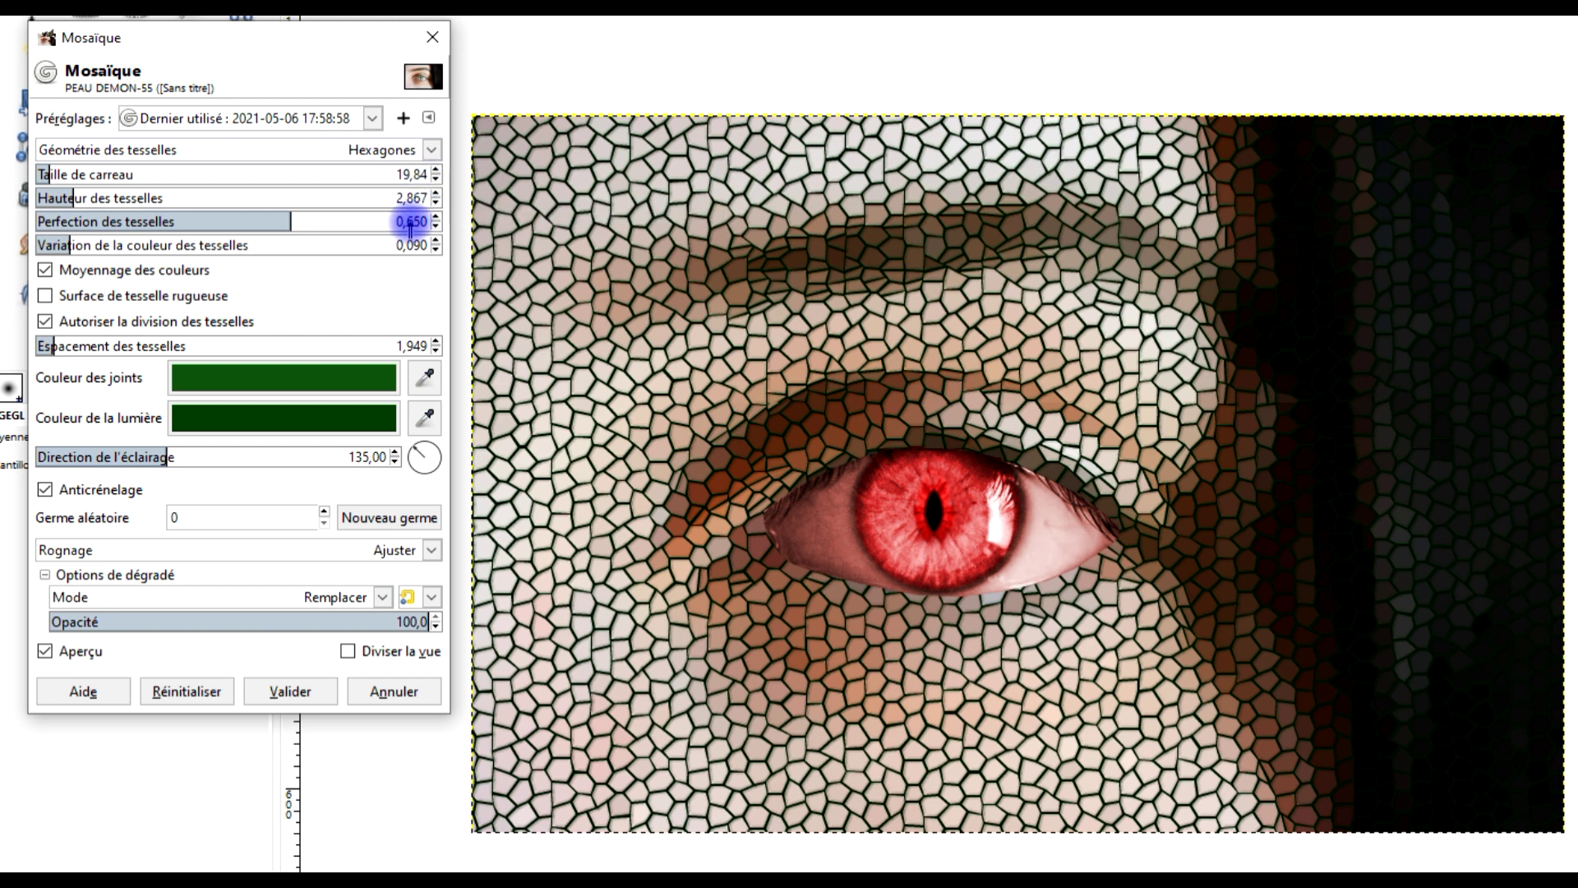
{"action": "left_click", "coordinate": [271, 680]}
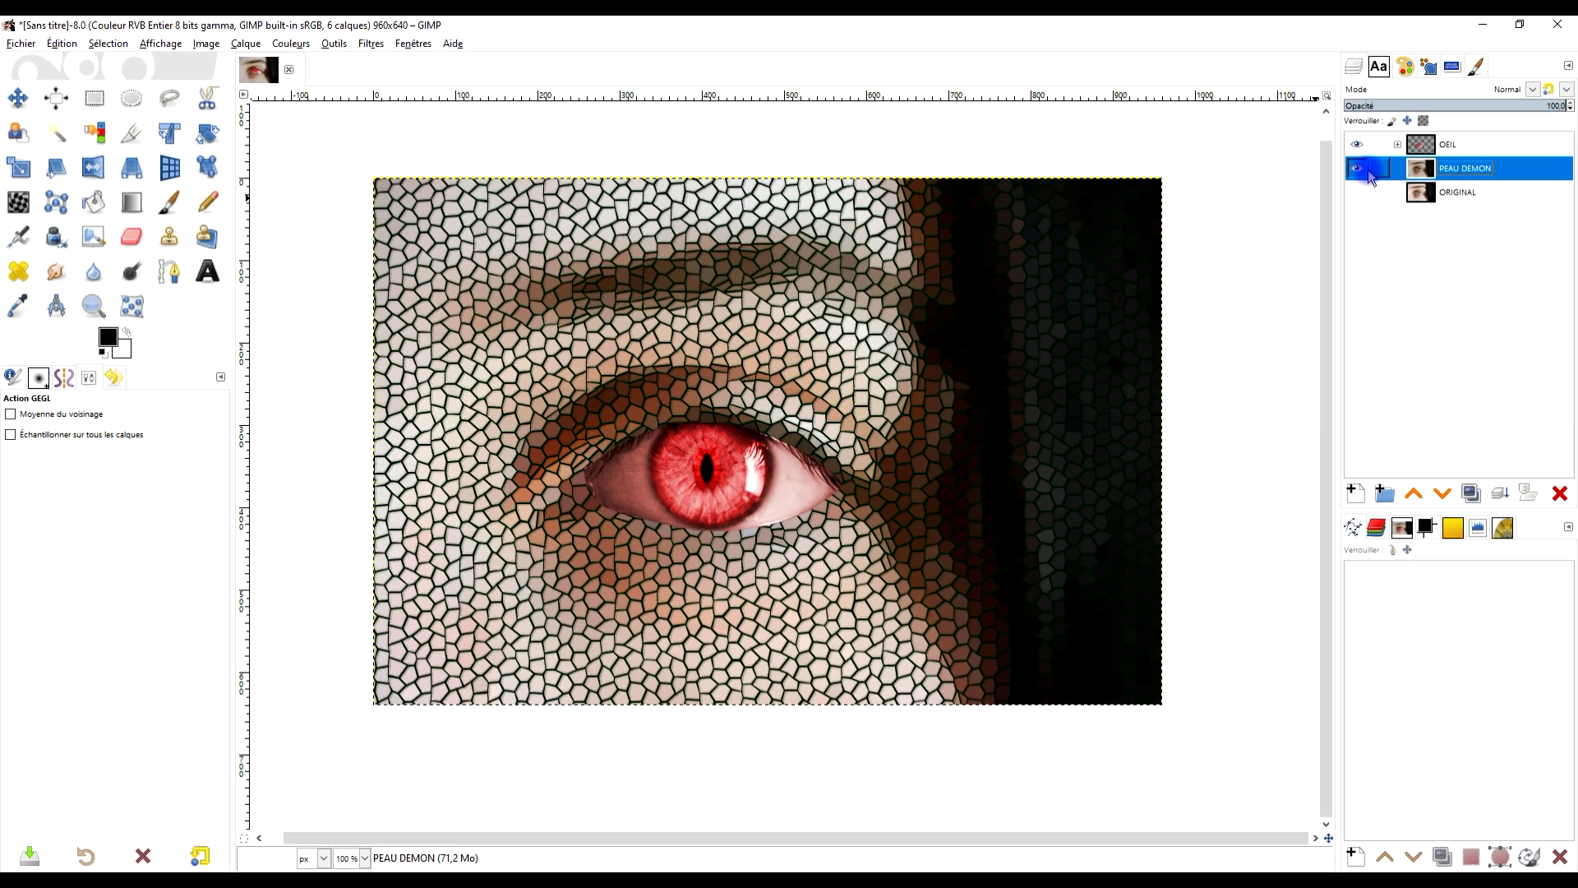
Show the ORIGINAL layer and set the blend mode of the PEAU DEMON layer to Soustraction
{"action": "left_click", "coordinate": [1547, 106]}
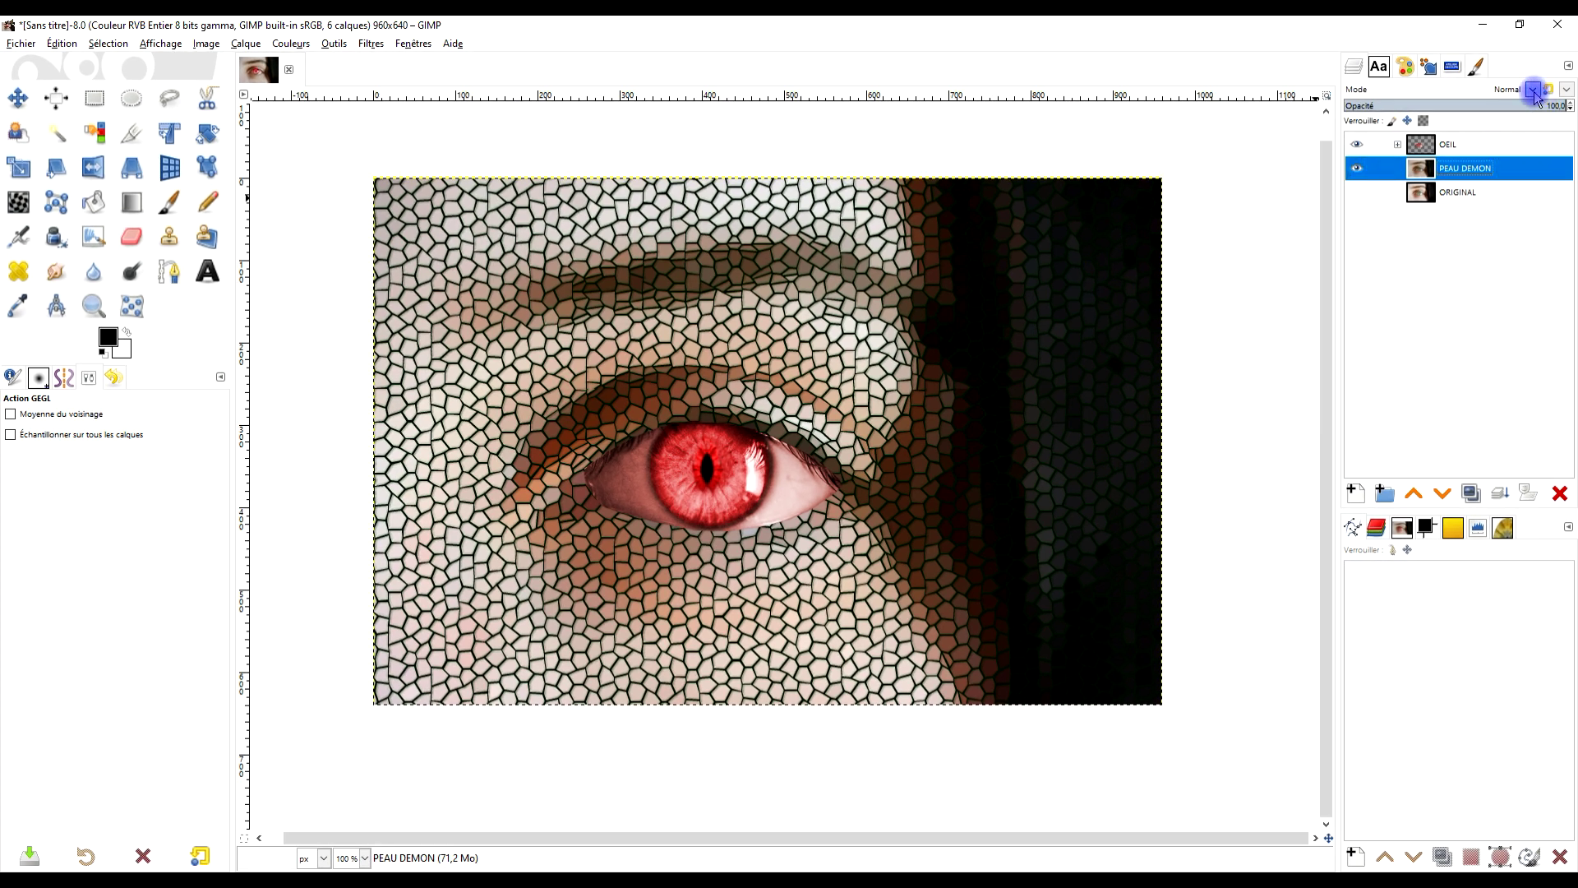
{"action": "left_click", "coordinate": [1552, 107]}
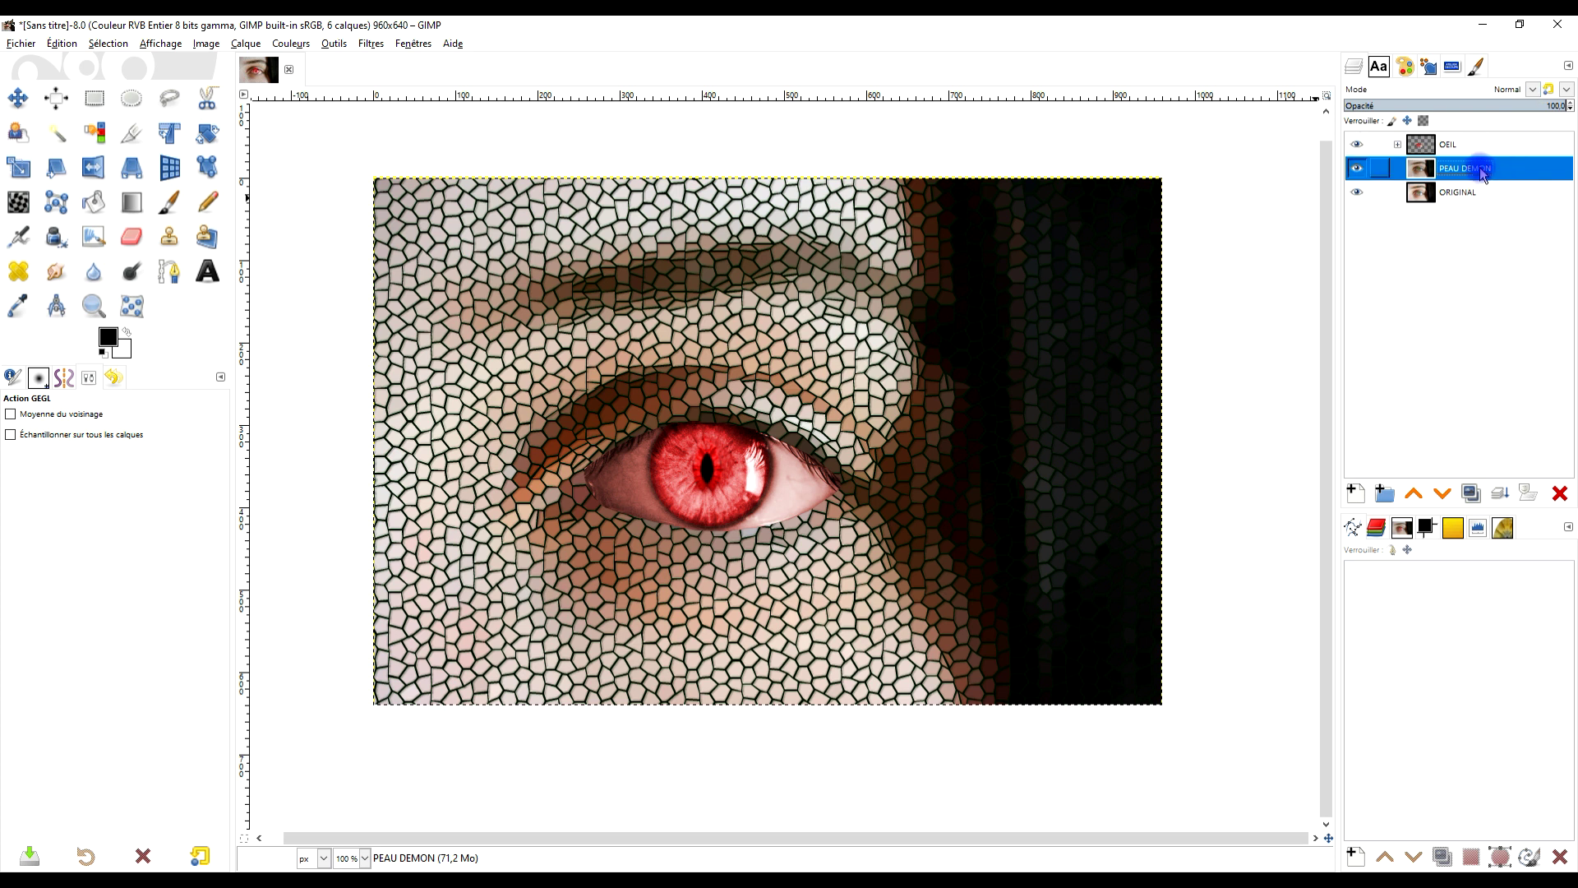
{"action": "left_click", "coordinate": [1532, 90]}
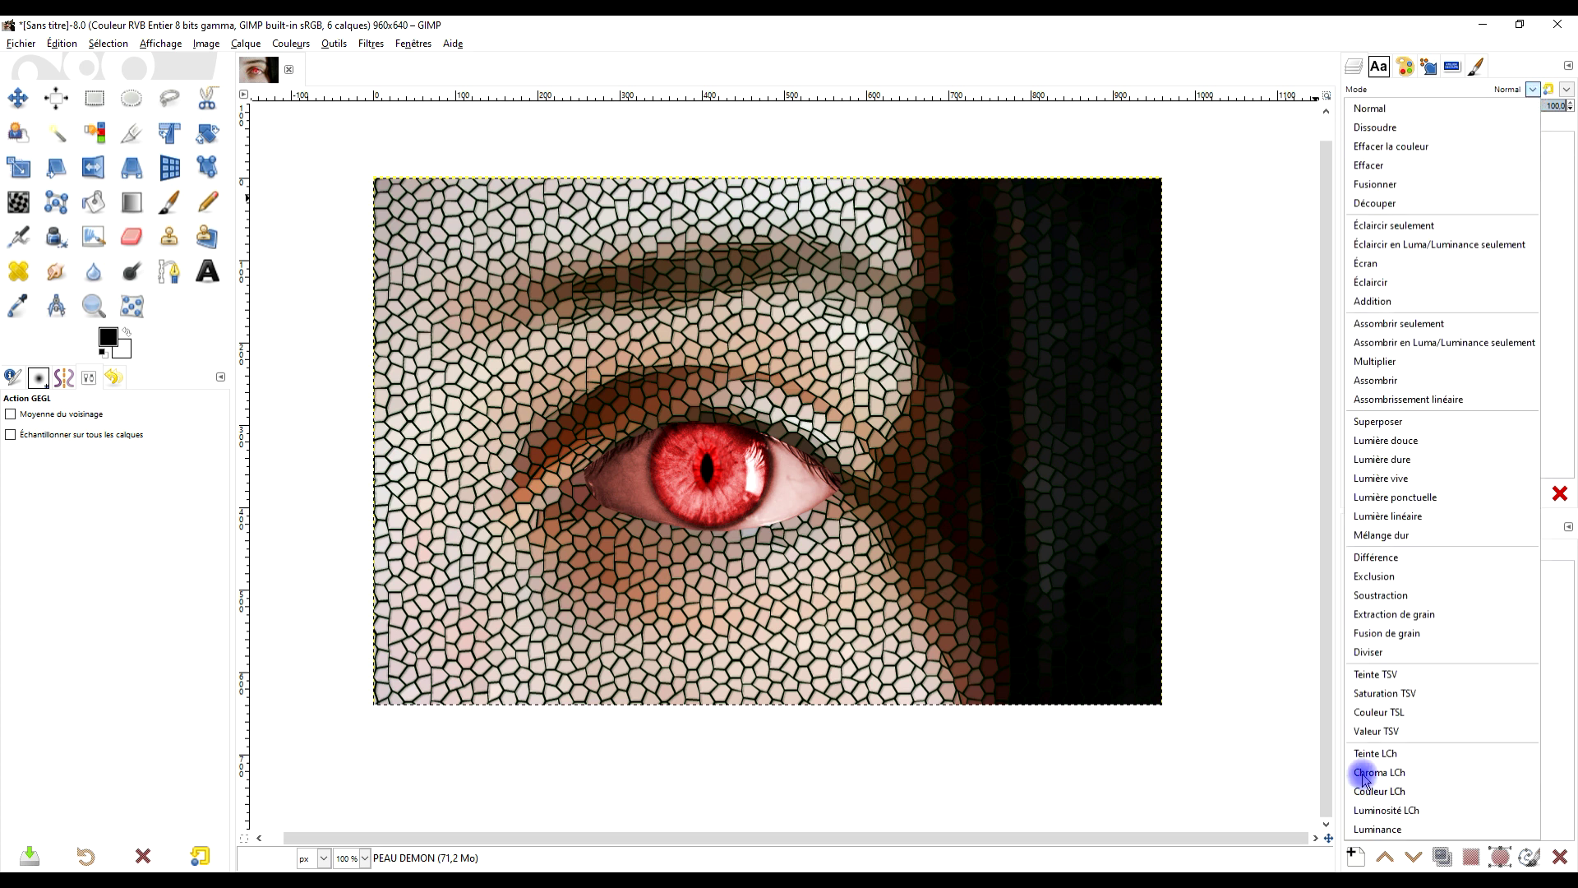
{"action": "left_click", "coordinate": [1413, 596]}
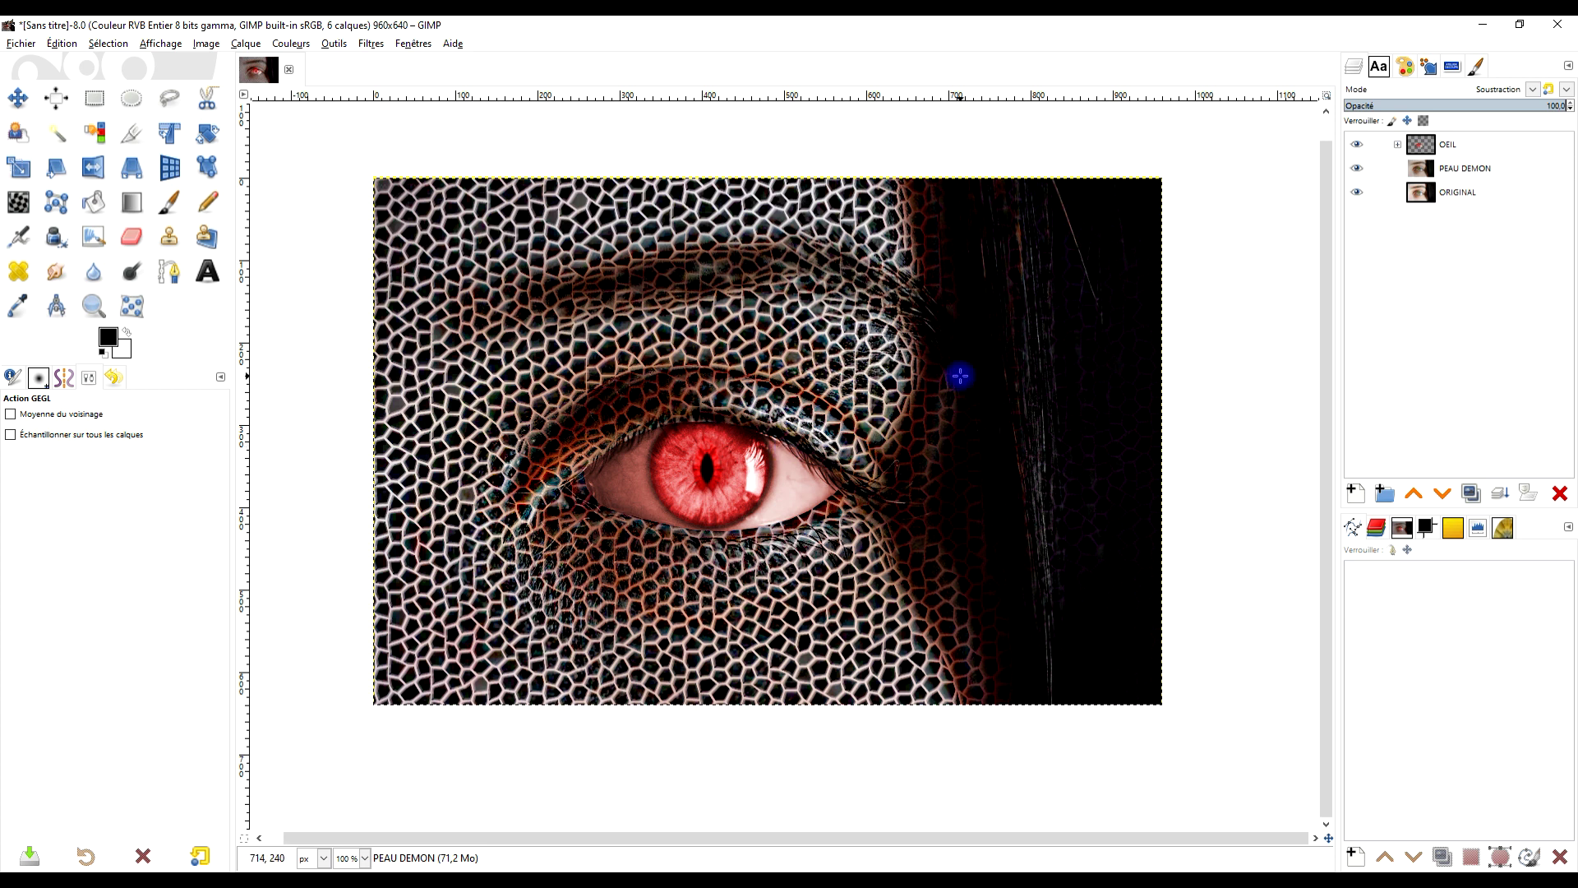
Add a layer mask initialised to Blanc (opacité complète) to the PEAU DEMON layer
{"action": "right_click", "coordinate": [1429, 175]}
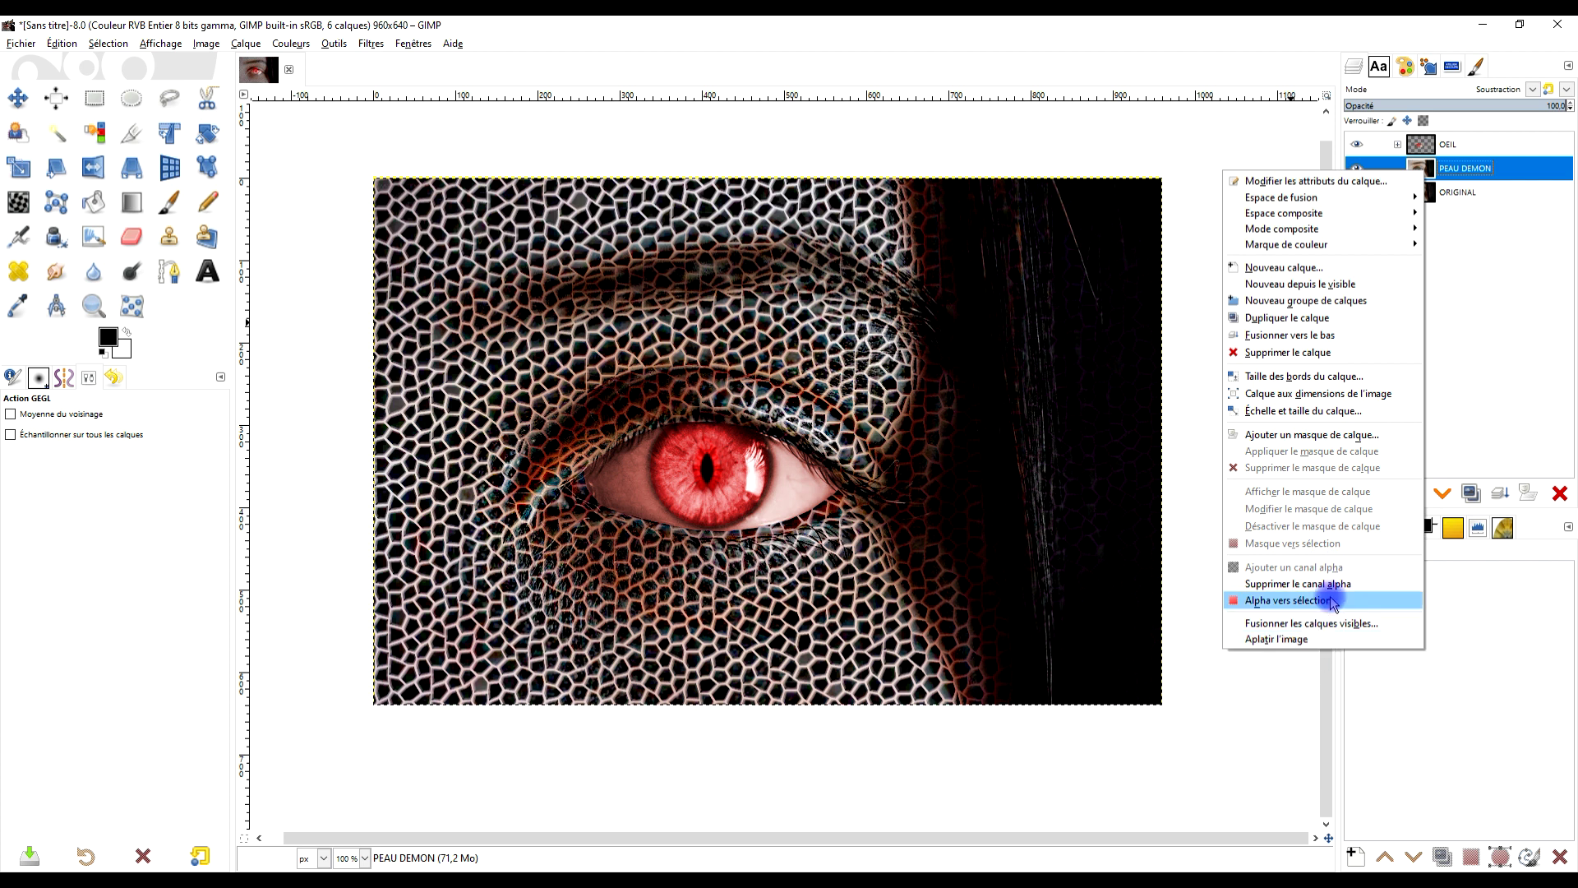
{"action": "left_click", "coordinate": [1344, 438]}
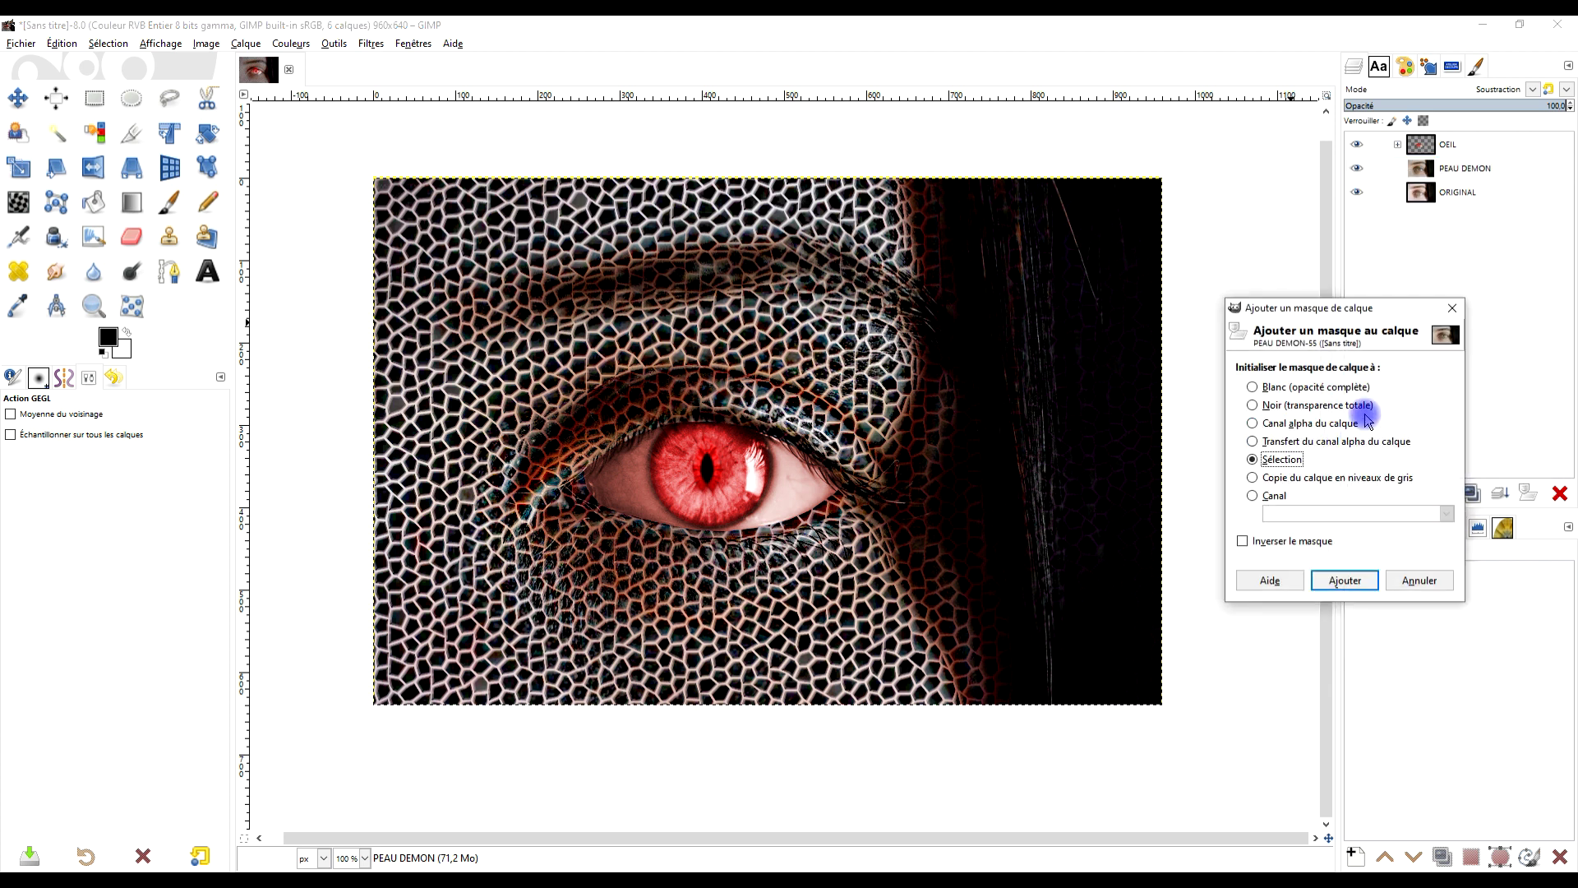
{"action": "left_click", "coordinate": [1283, 388]}
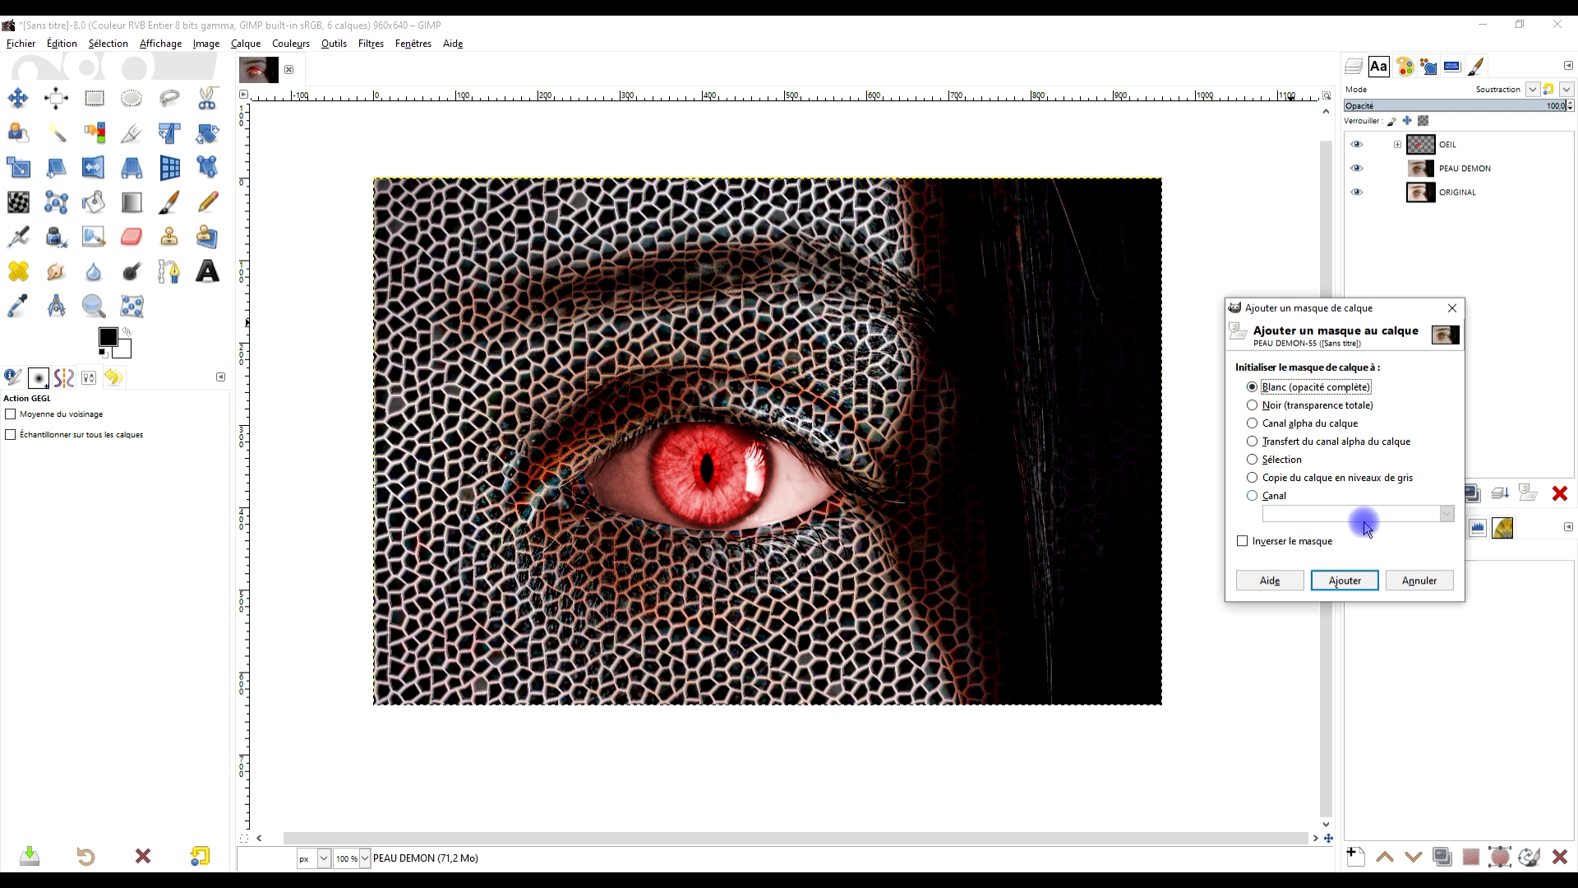
{"action": "left_click", "coordinate": [1345, 581]}
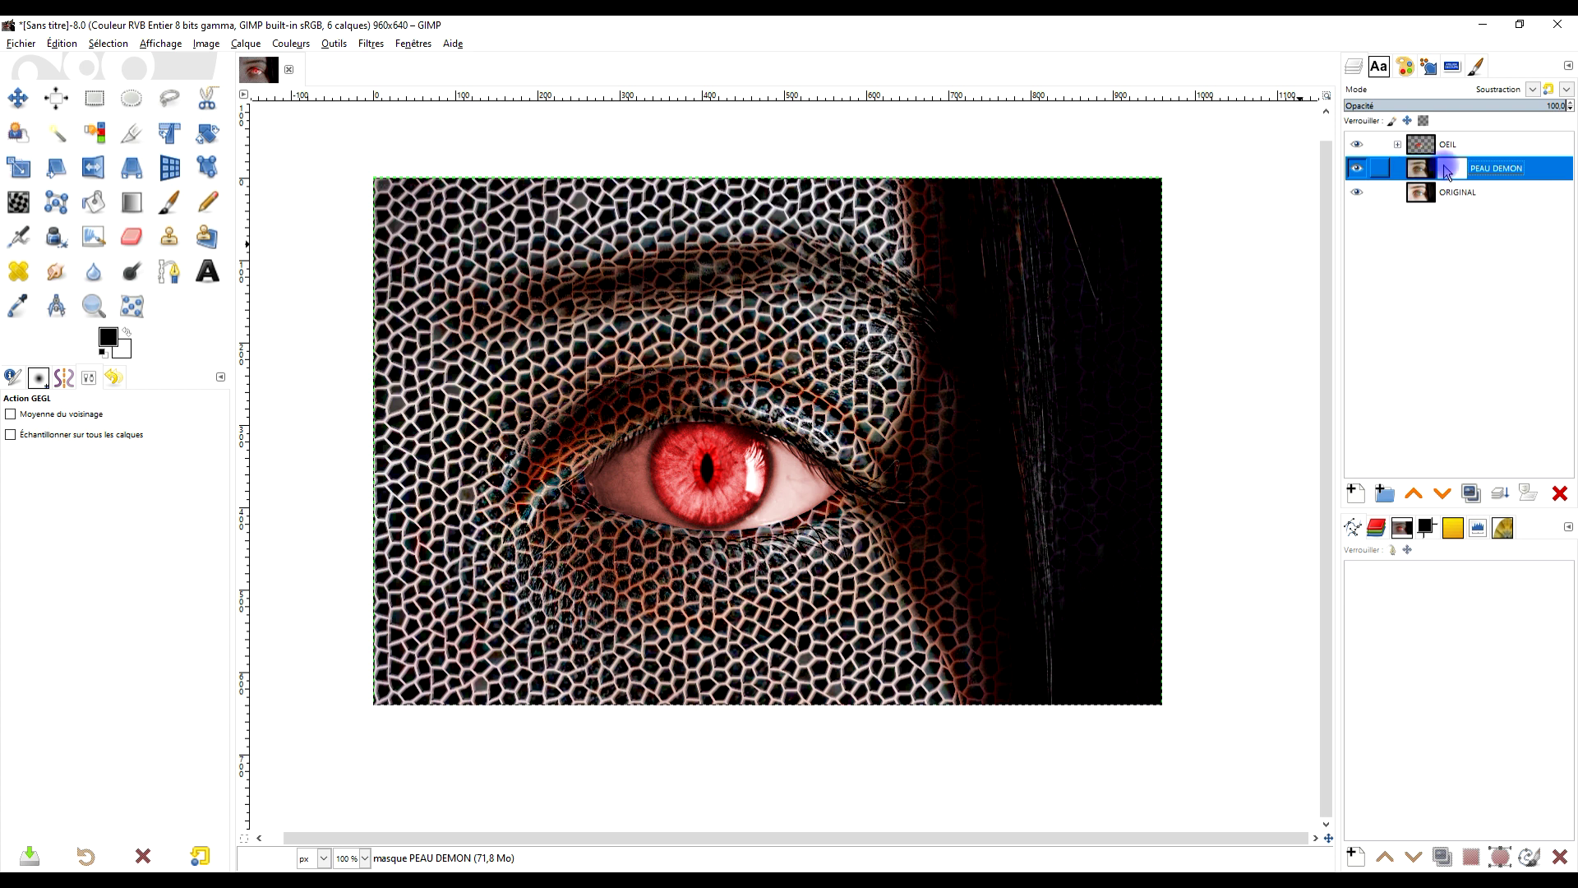
Paint the PEAU DEMON mask black over the dark hair area with the Paintbrush, hiding the scales there
{"action": "left_click", "coordinate": [169, 202]}
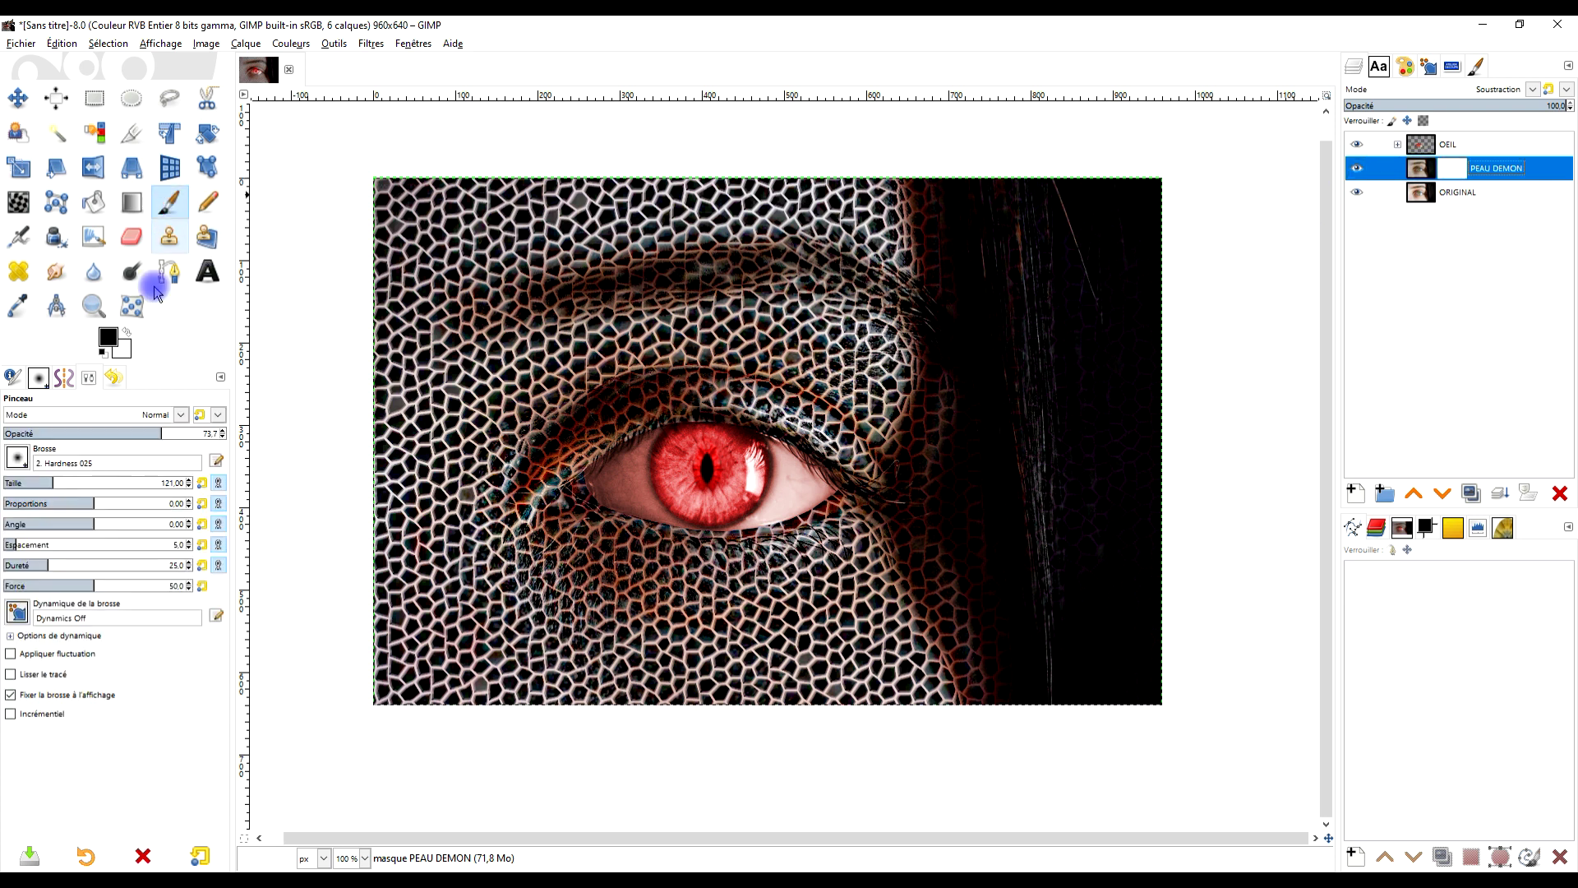
{"action": "left_click", "coordinate": [102, 352]}
{"action": "left_click_drag", "start_coordinate": [1036, 186], "coordinate": [1057, 559]}
{"action": "mouse_move", "coordinate": [1107, 181]}
{"action": "left_mouse_down"}
{"action": "mouse_move", "coordinate": [1113, 514]}
{"action": "mouse_move", "coordinate": [1131, 550]}
{"action": "left_mouse_up"}
{"action": "mouse_move", "coordinate": [1043, 165]}
{"action": "left_mouse_down"}
{"action": "mouse_move", "coordinate": [1047, 306]}
{"action": "mouse_move", "coordinate": [1095, 635]}
{"action": "mouse_move", "coordinate": [1120, 669]}
{"action": "left_mouse_up"}
{"action": "left_click_drag", "start_coordinate": [1150, 176], "coordinate": [1166, 707]}
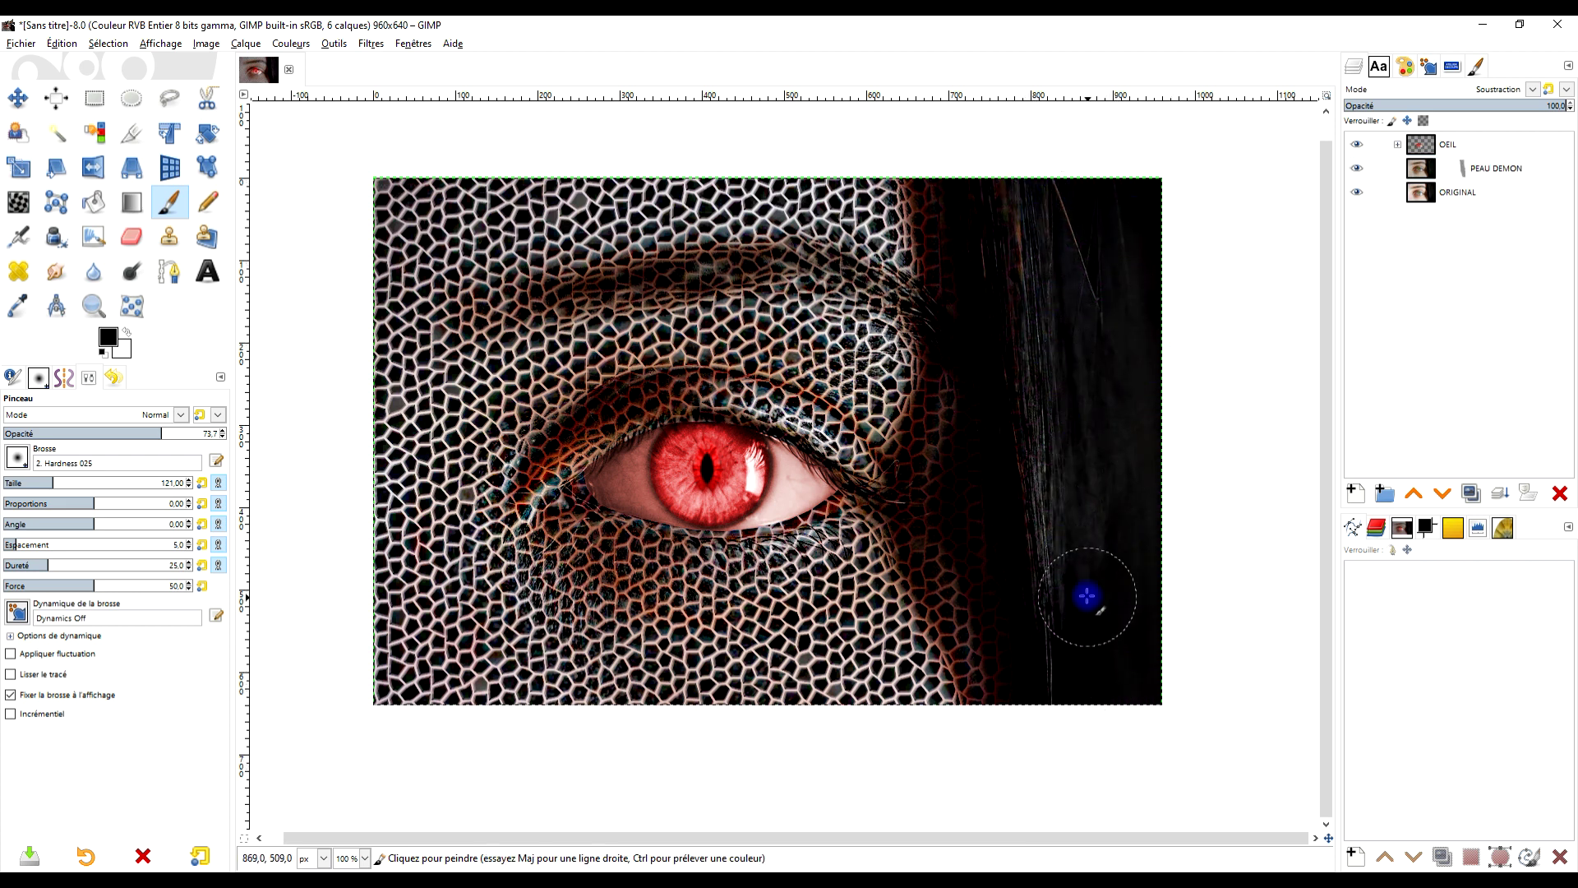
{"action": "mouse_move", "coordinate": [1025, 200]}
{"action": "left_mouse_down"}
{"action": "mouse_move", "coordinate": [1036, 464]}
{"action": "mouse_move", "coordinate": [1062, 579]}
{"action": "mouse_move", "coordinate": [1056, 723]}
{"action": "left_mouse_up"}
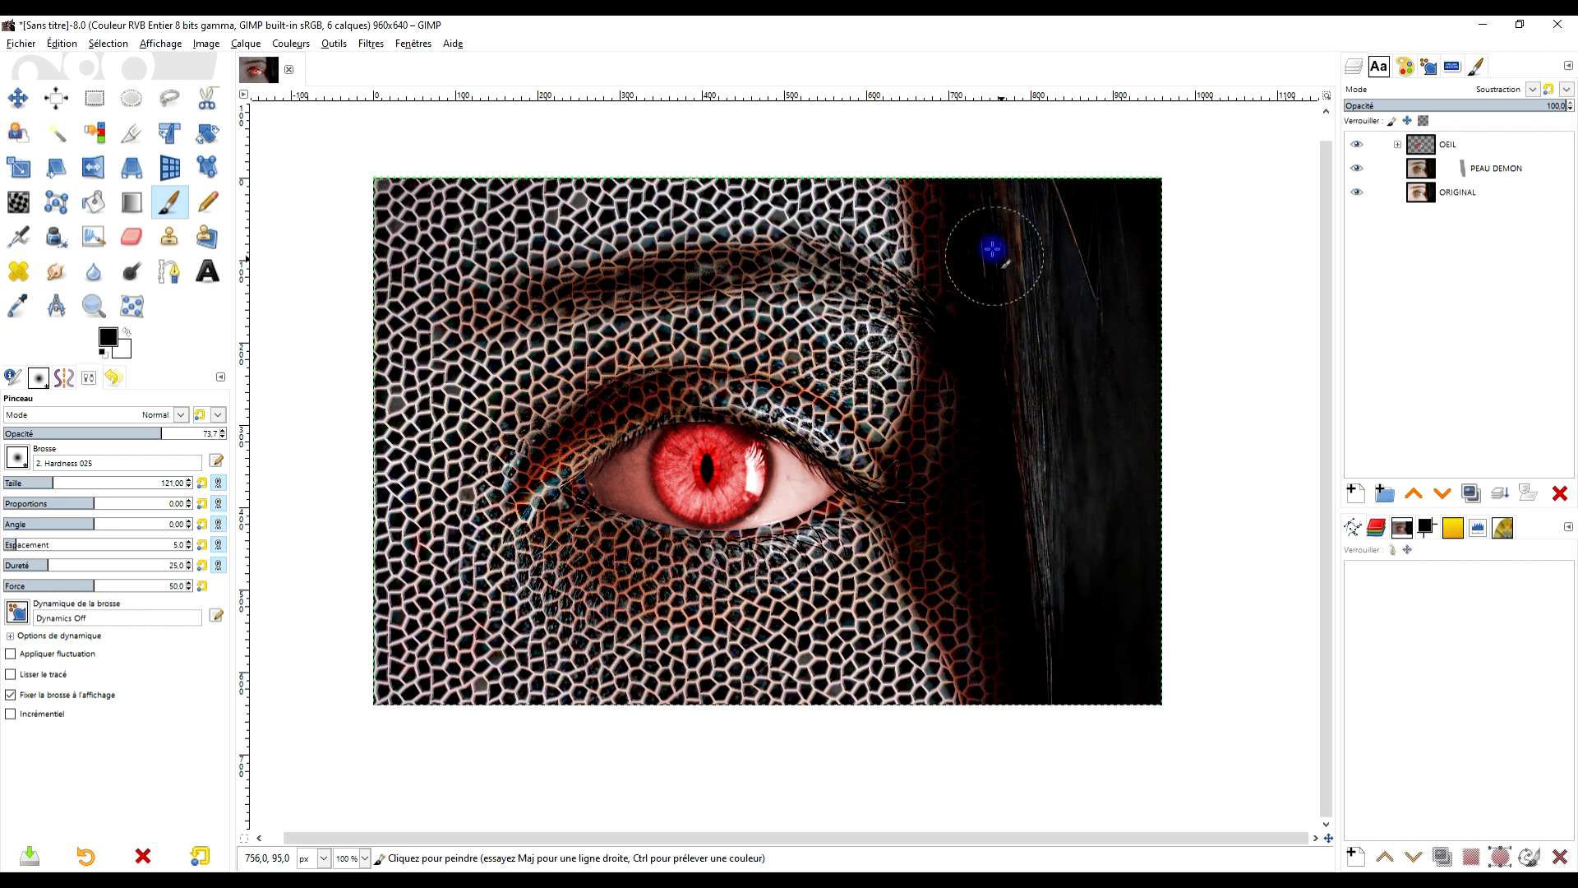
{"action": "mouse_move", "coordinate": [1041, 433]}
{"action": "left_mouse_down"}
{"action": "mouse_move", "coordinate": [1038, 636]}
{"action": "mouse_move", "coordinate": [1057, 735]}
{"action": "mouse_move", "coordinate": [1120, 679]}
{"action": "mouse_move", "coordinate": [1157, 555]}
{"action": "mouse_move", "coordinate": [1107, 140]}
{"action": "left_mouse_up"}
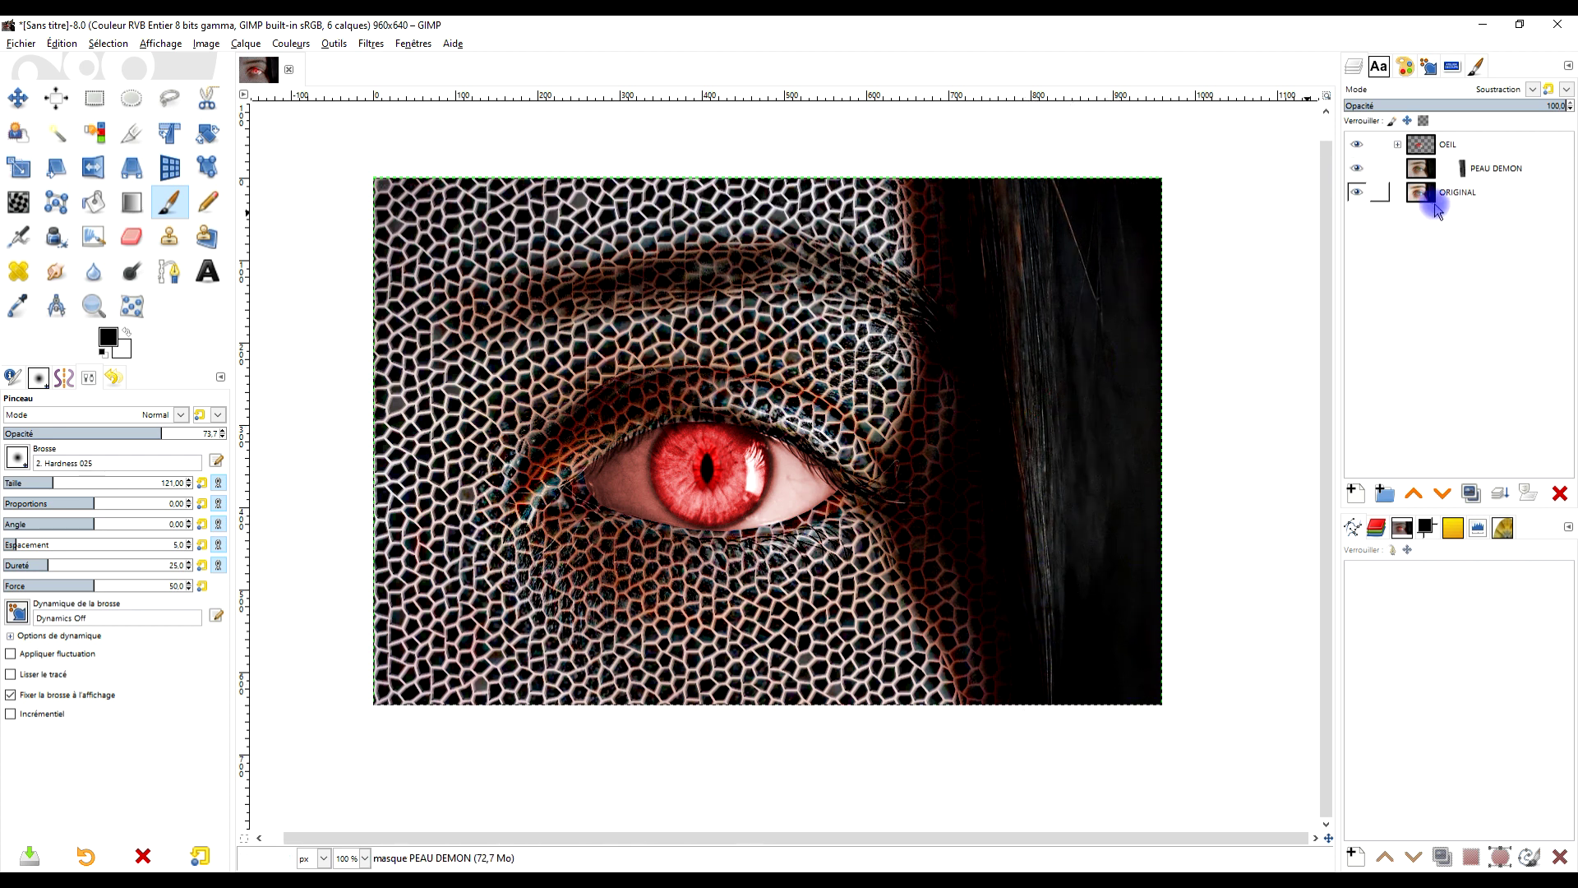
Create a new transparent layer named COULEUR above the PEAU DEMON layer
{"action": "left_click", "coordinate": [1421, 170]}
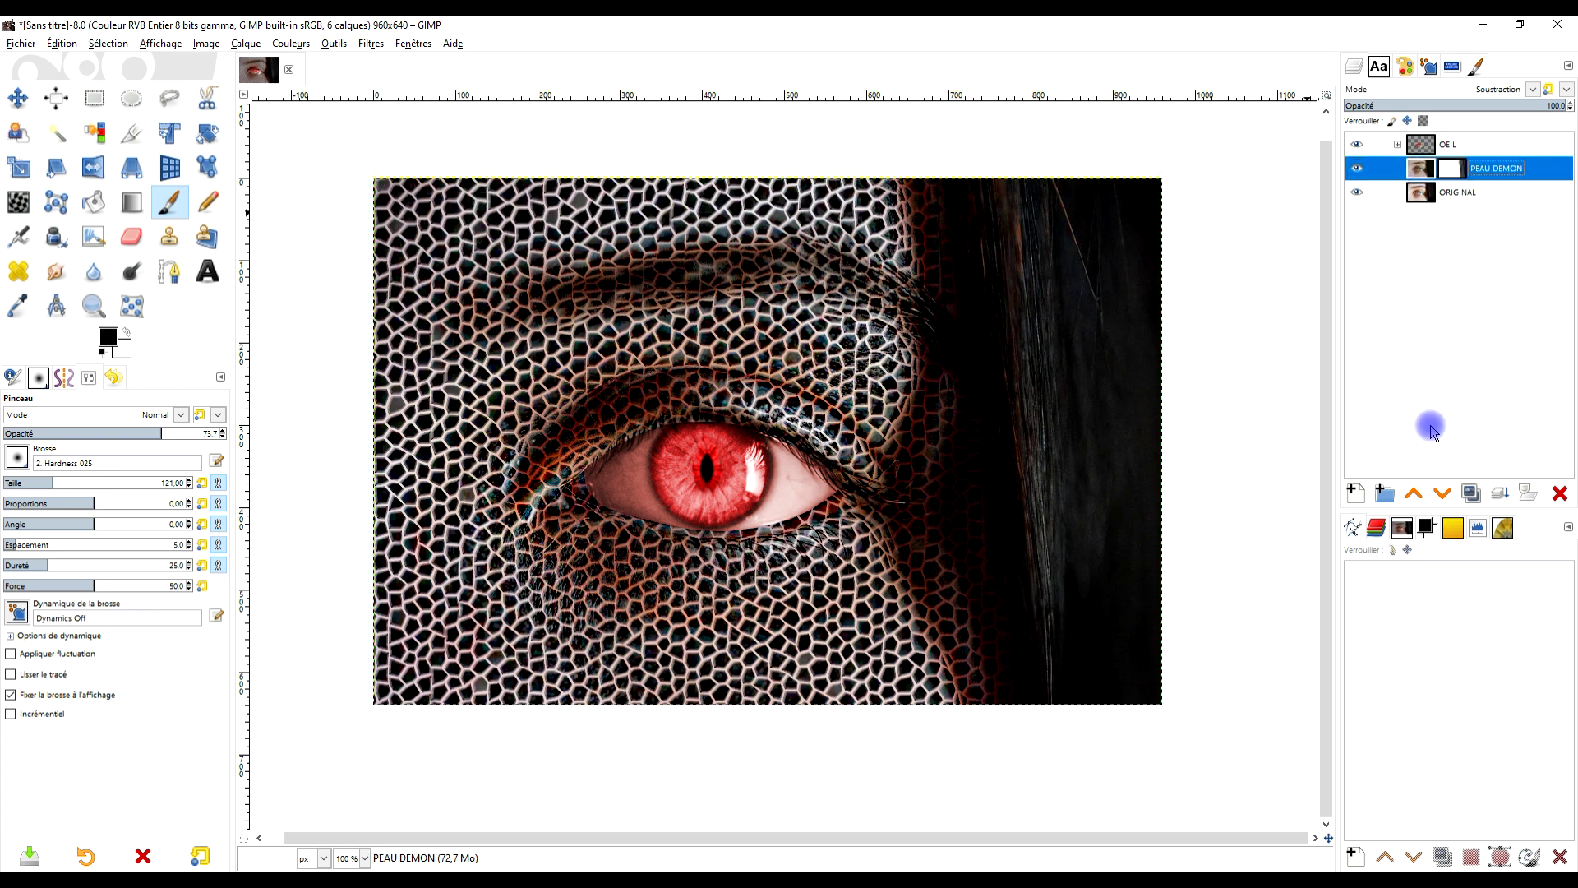
{"action": "left_click", "coordinate": [1348, 491]}
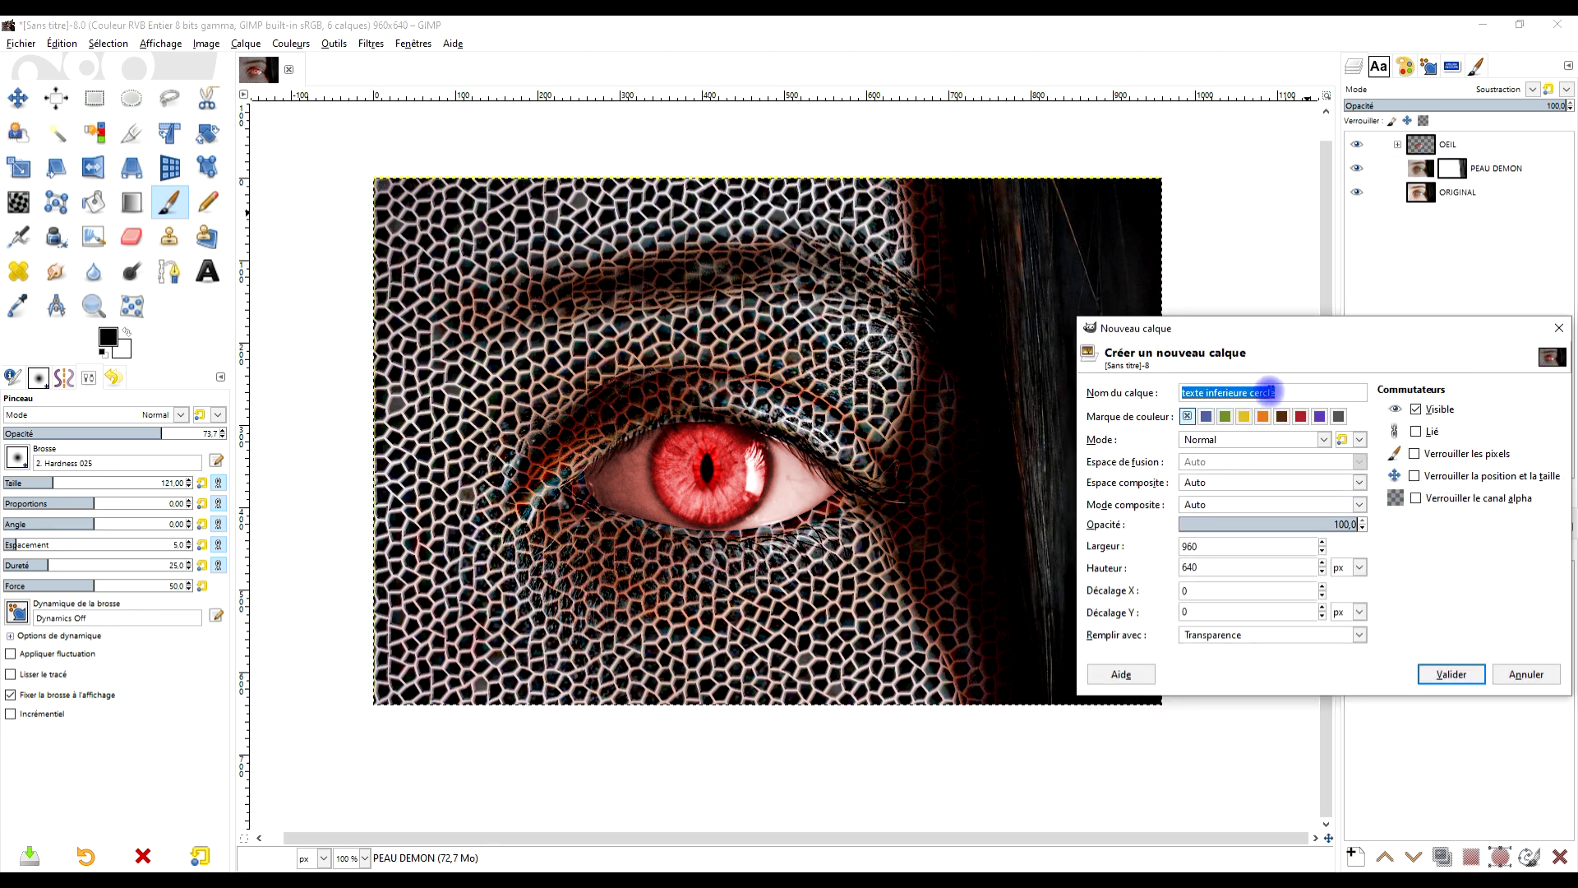
{"action": "key", "text": "ctrl+c"}
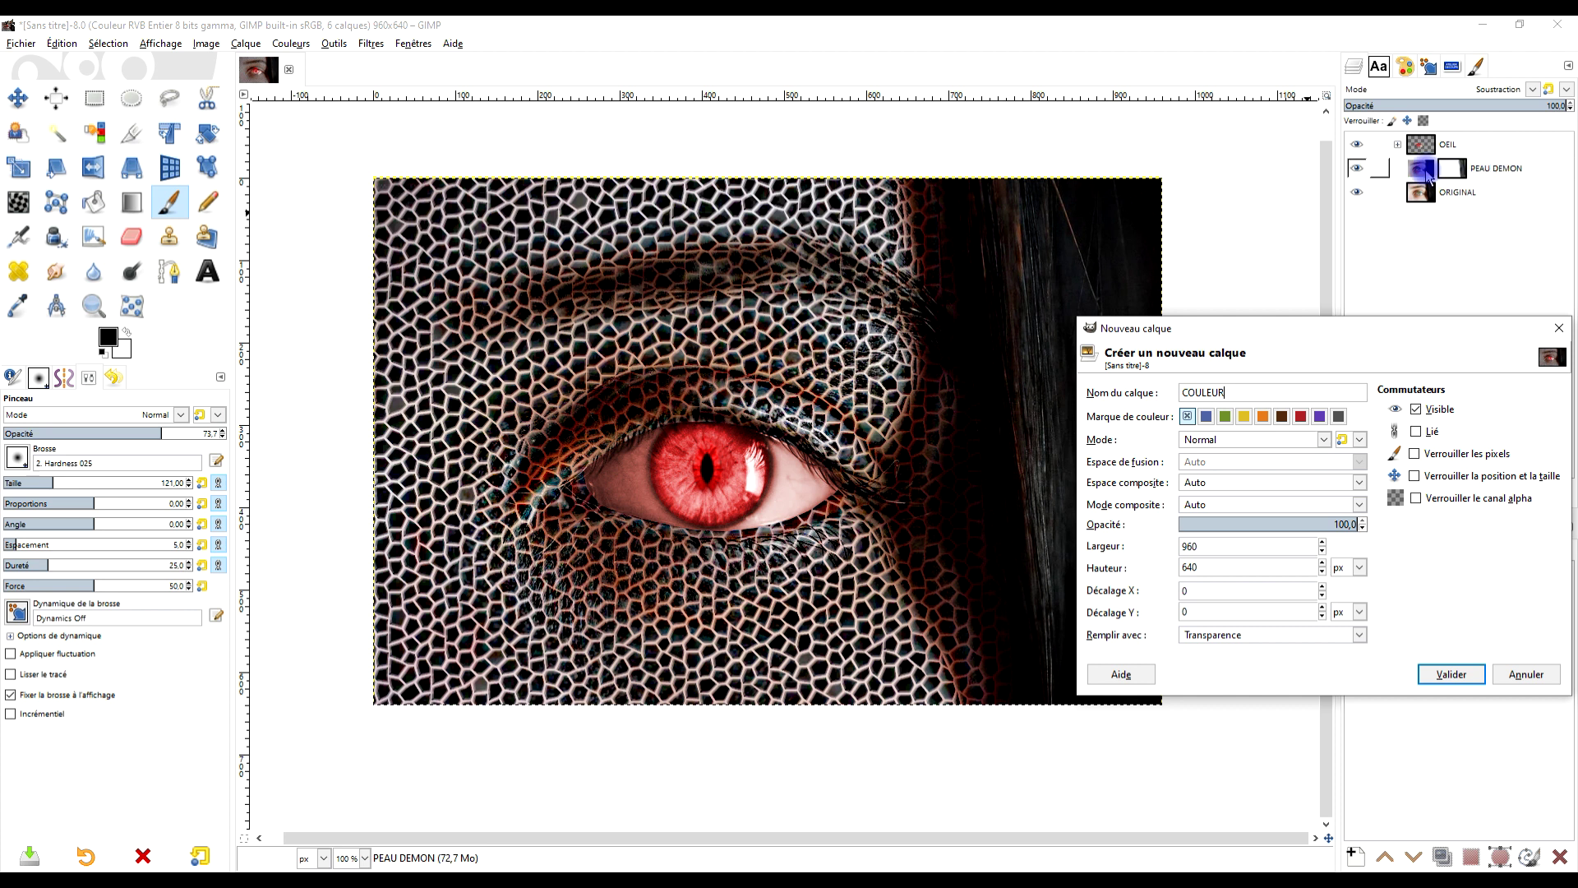
{"action": "left_click", "coordinate": [1447, 675]}
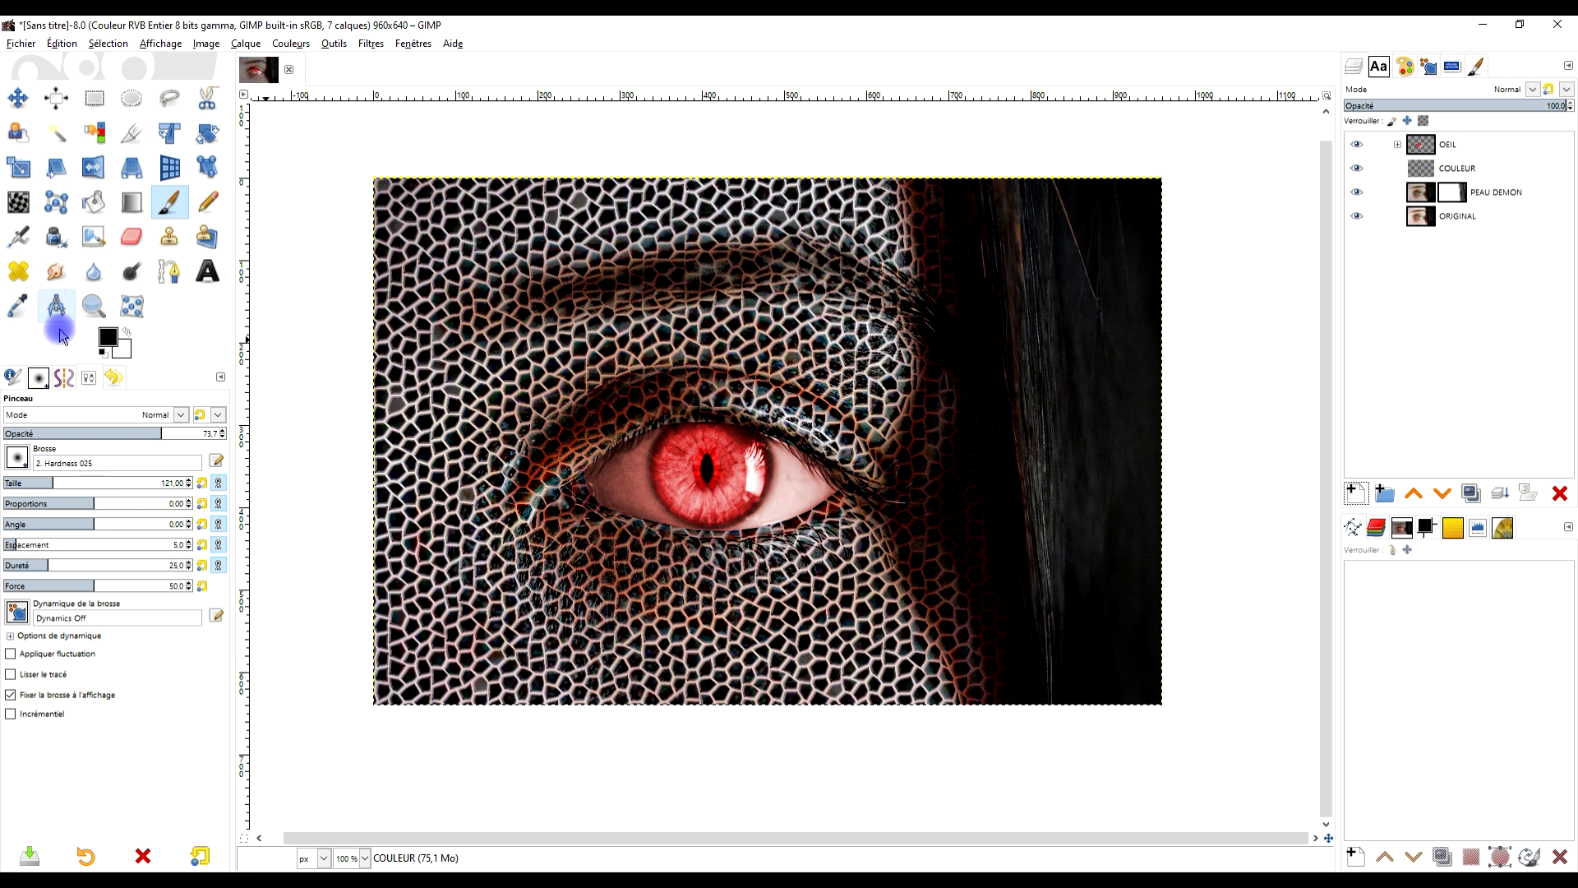
Set the foreground colour to dark green and fill the COULEUR layer with it
{"action": "left_click", "coordinate": [111, 339]}
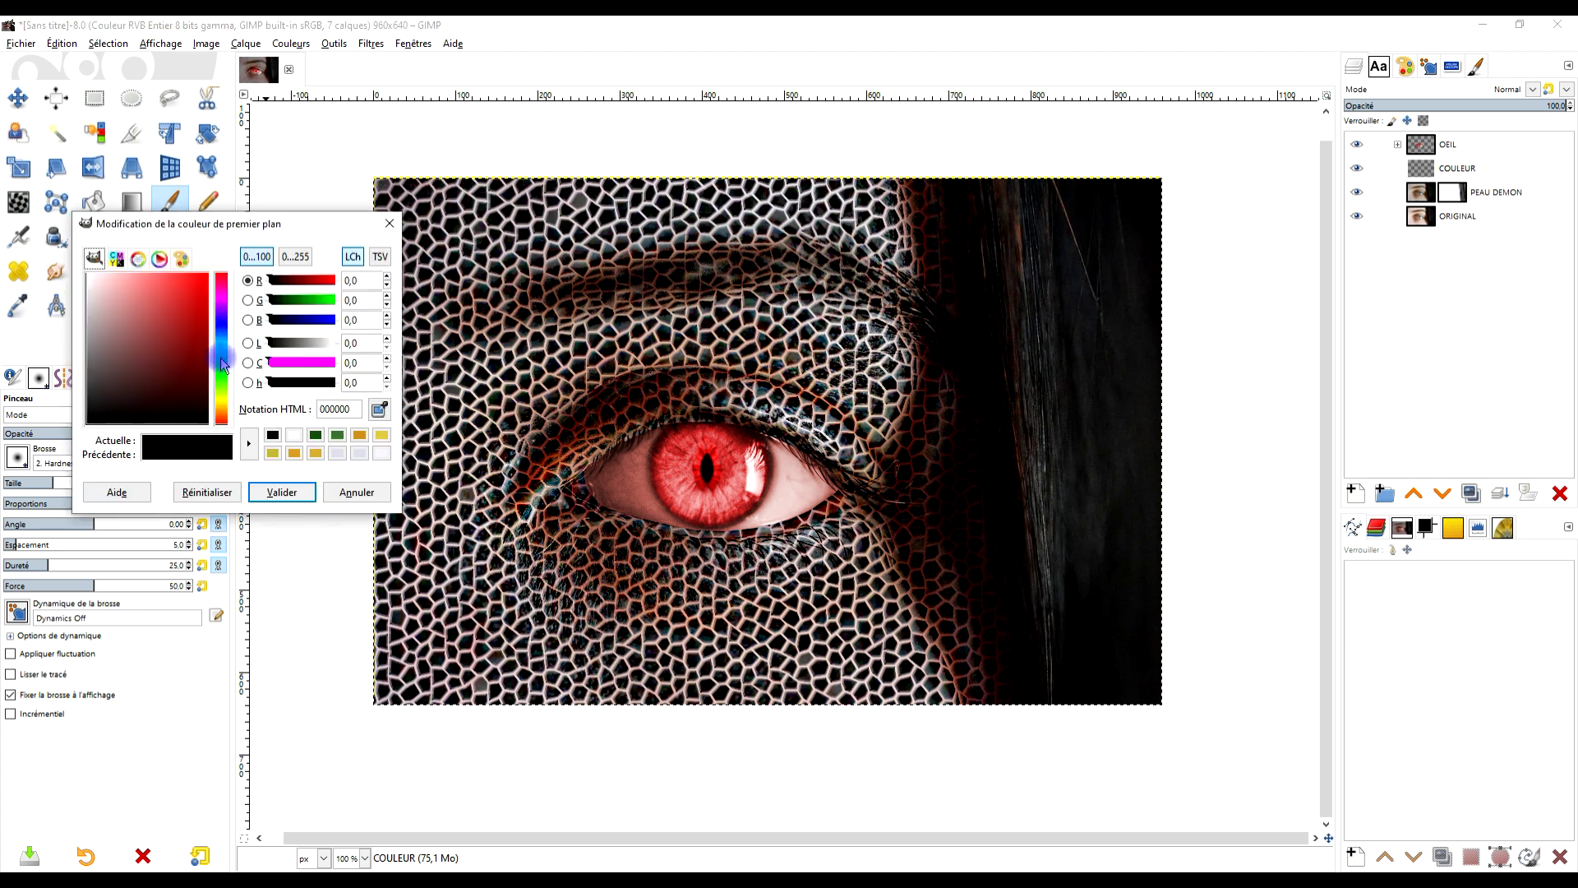
{"action": "left_click", "coordinate": [315, 435]}
{"action": "left_click", "coordinate": [264, 490]}
{"action": "left_click_drag", "start_coordinate": [109, 338], "coordinate": [651, 312]}
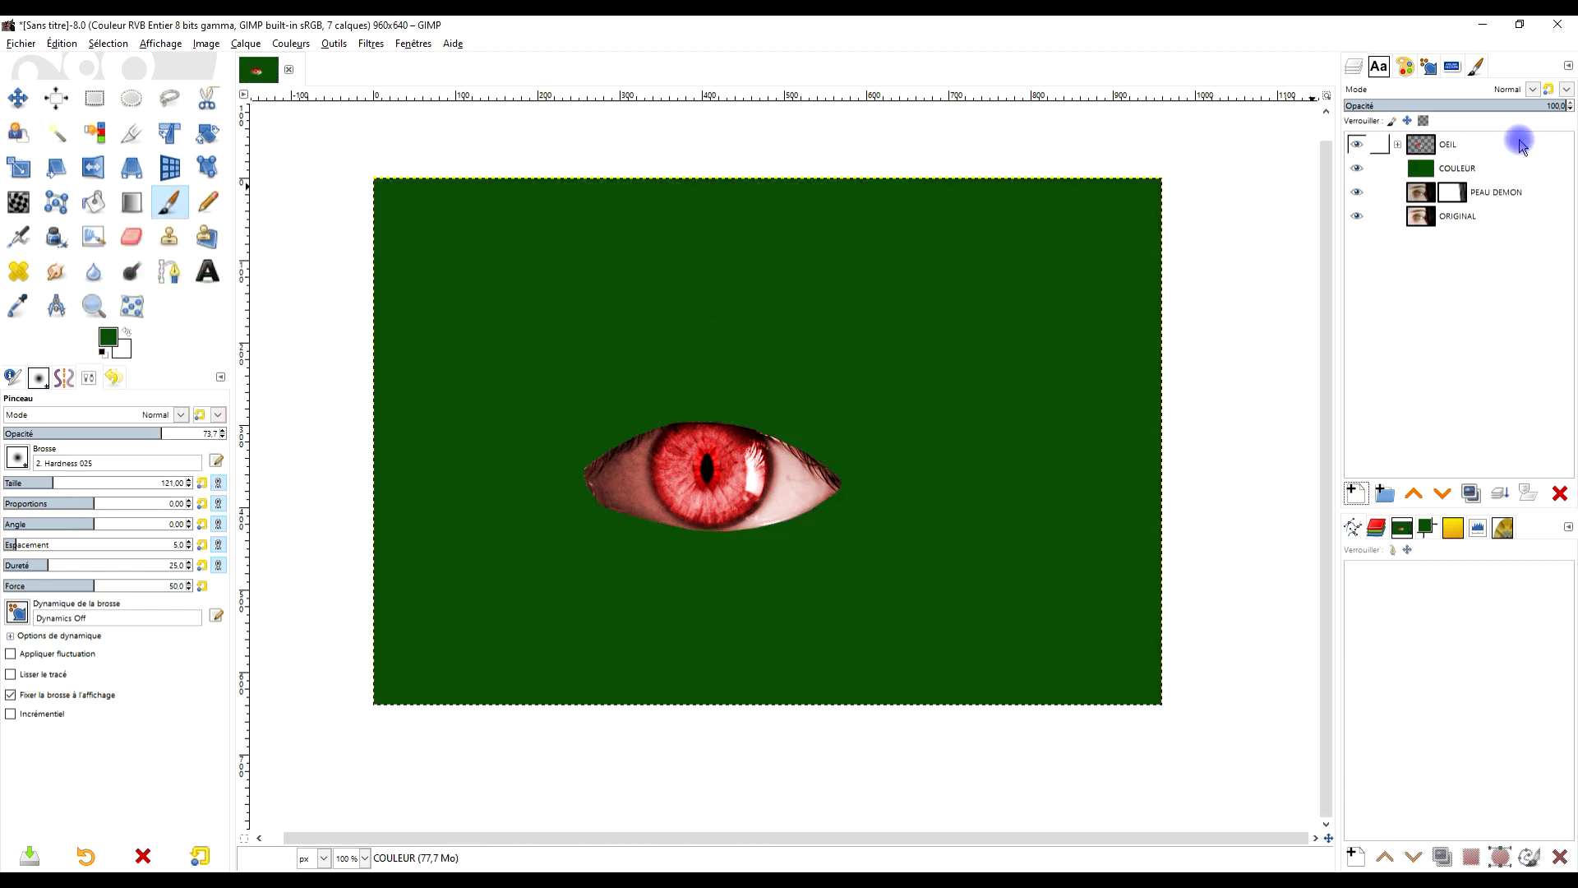
Set the COULEUR layer's blend mode to Superposer and its opacity to 91.1
{"action": "left_click", "coordinate": [1534, 89]}
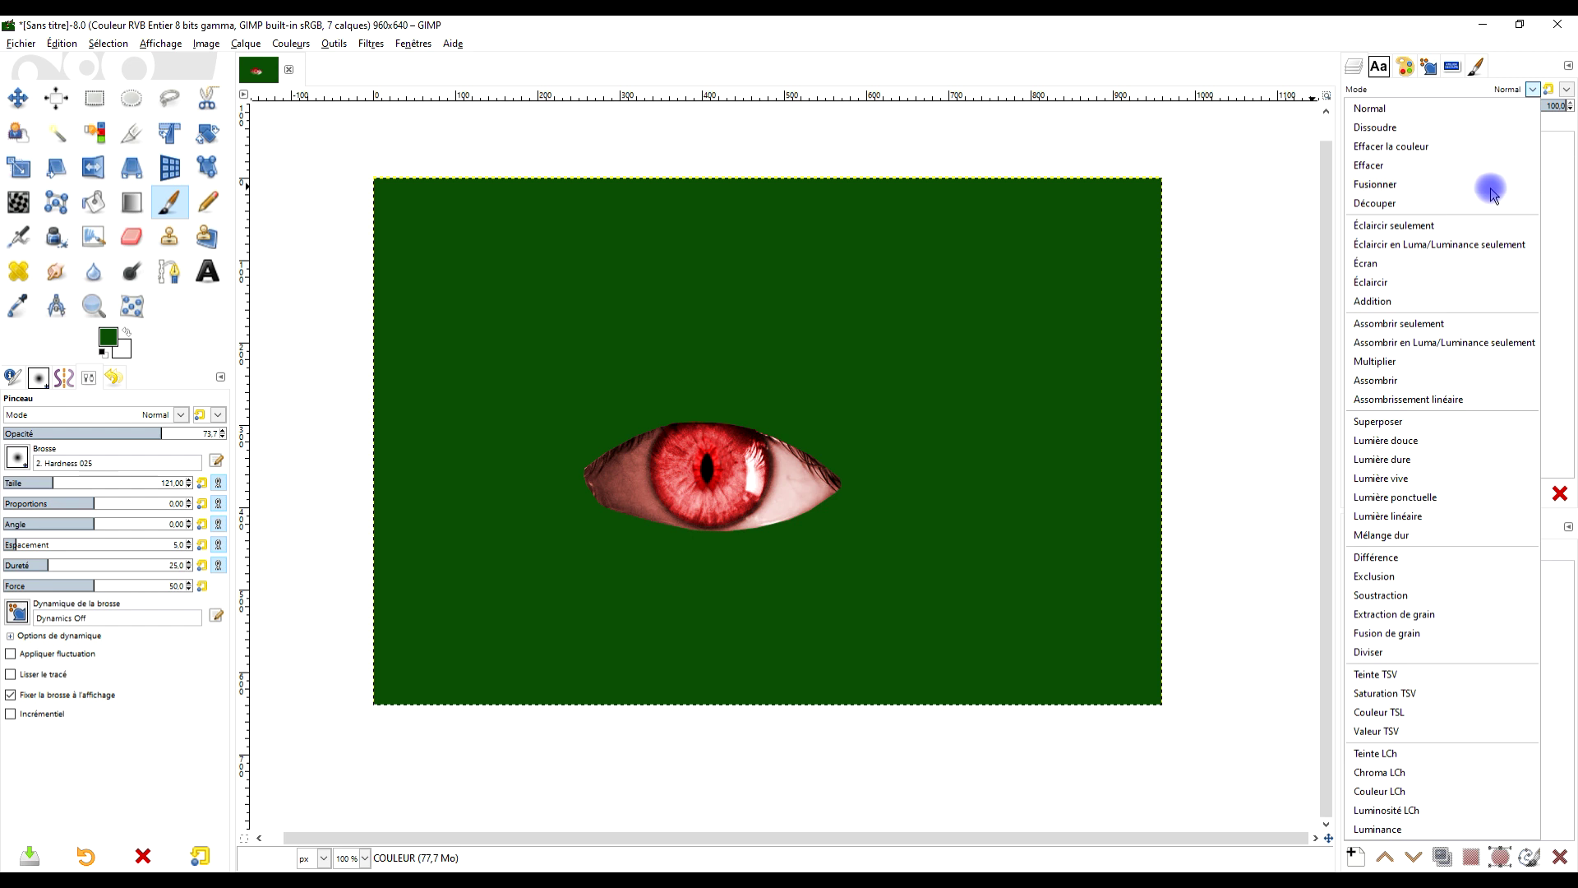
{"action": "left_click", "coordinate": [1423, 426]}
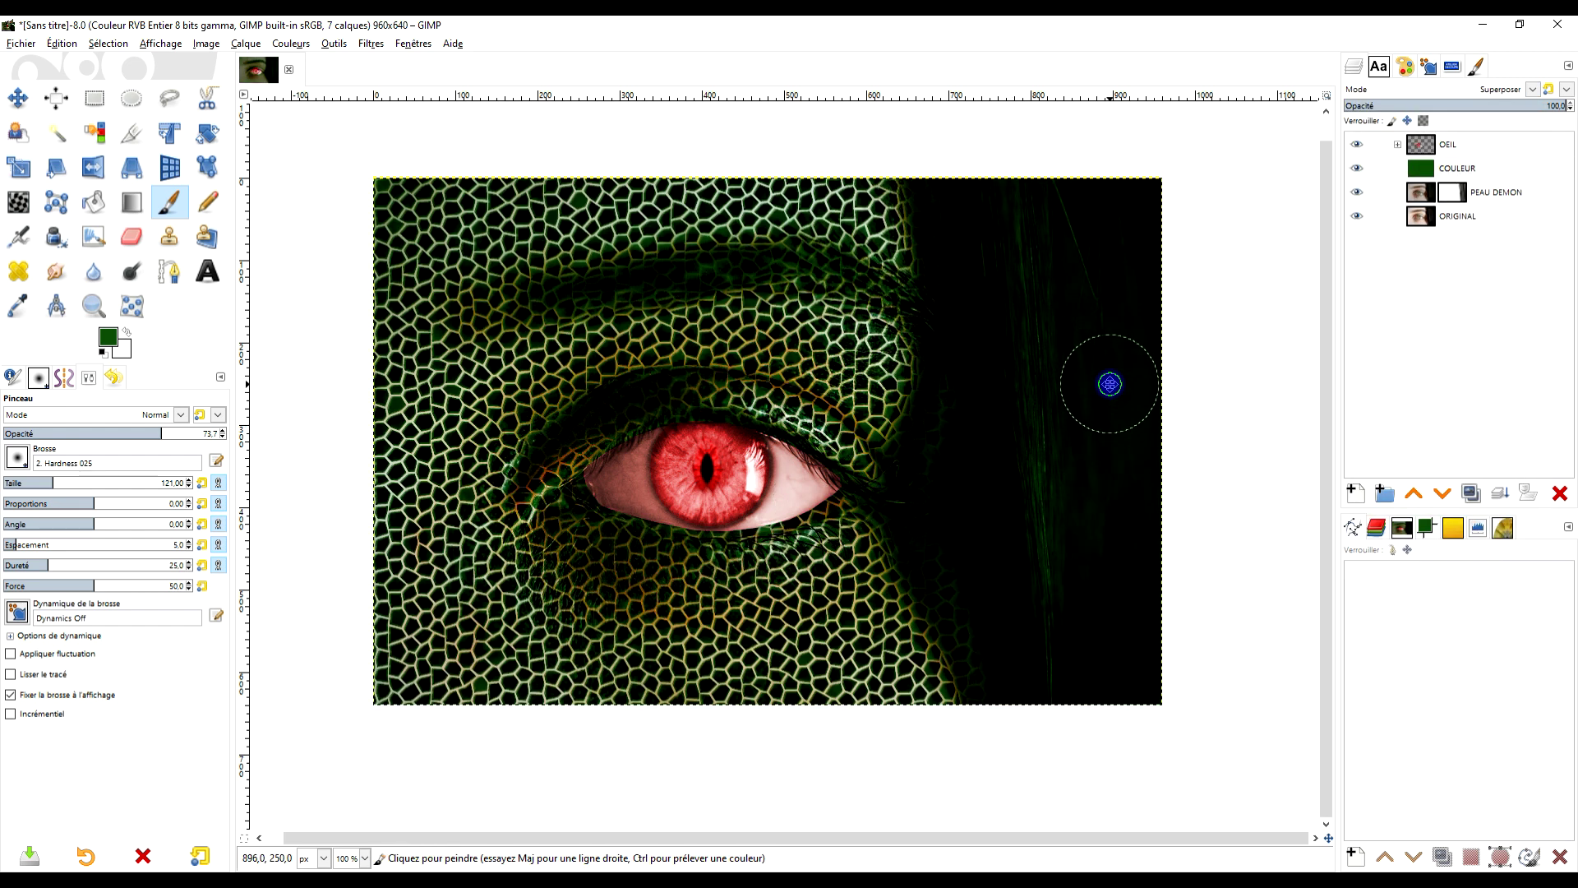
{"action": "left_click_drag", "start_coordinate": [1109, 380], "coordinate": [1064, 390]}
{"action": "left_click", "coordinate": [1531, 105]}
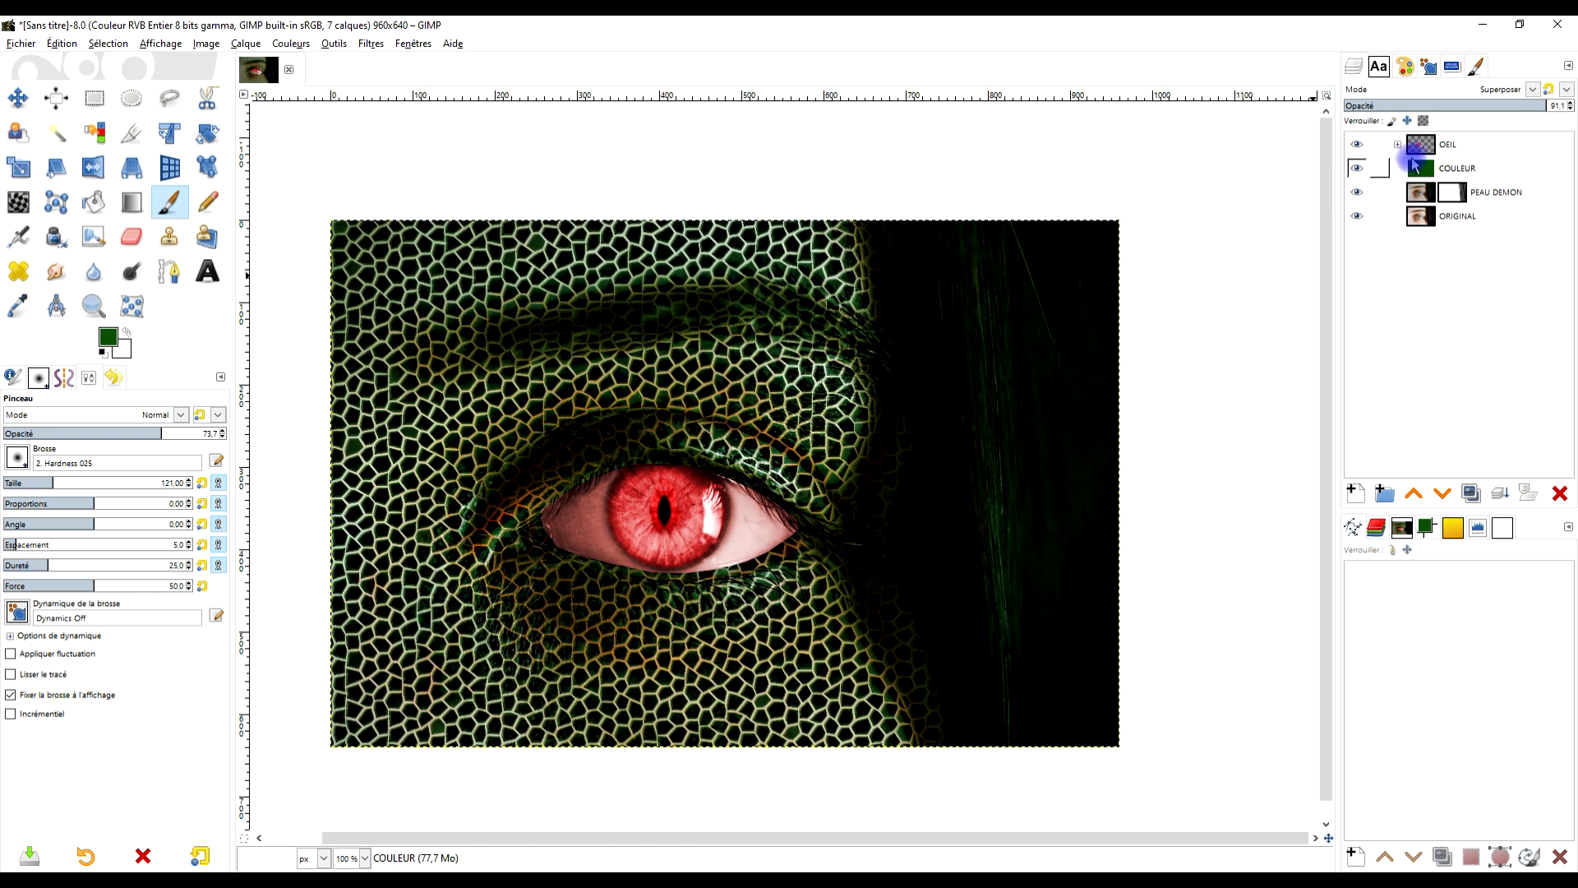
Apply a Gaussian blur with sizes X and Y of 1.00 to the PEAU DEMON layer image, comparing with the preview
{"action": "left_click", "coordinate": [1415, 191]}
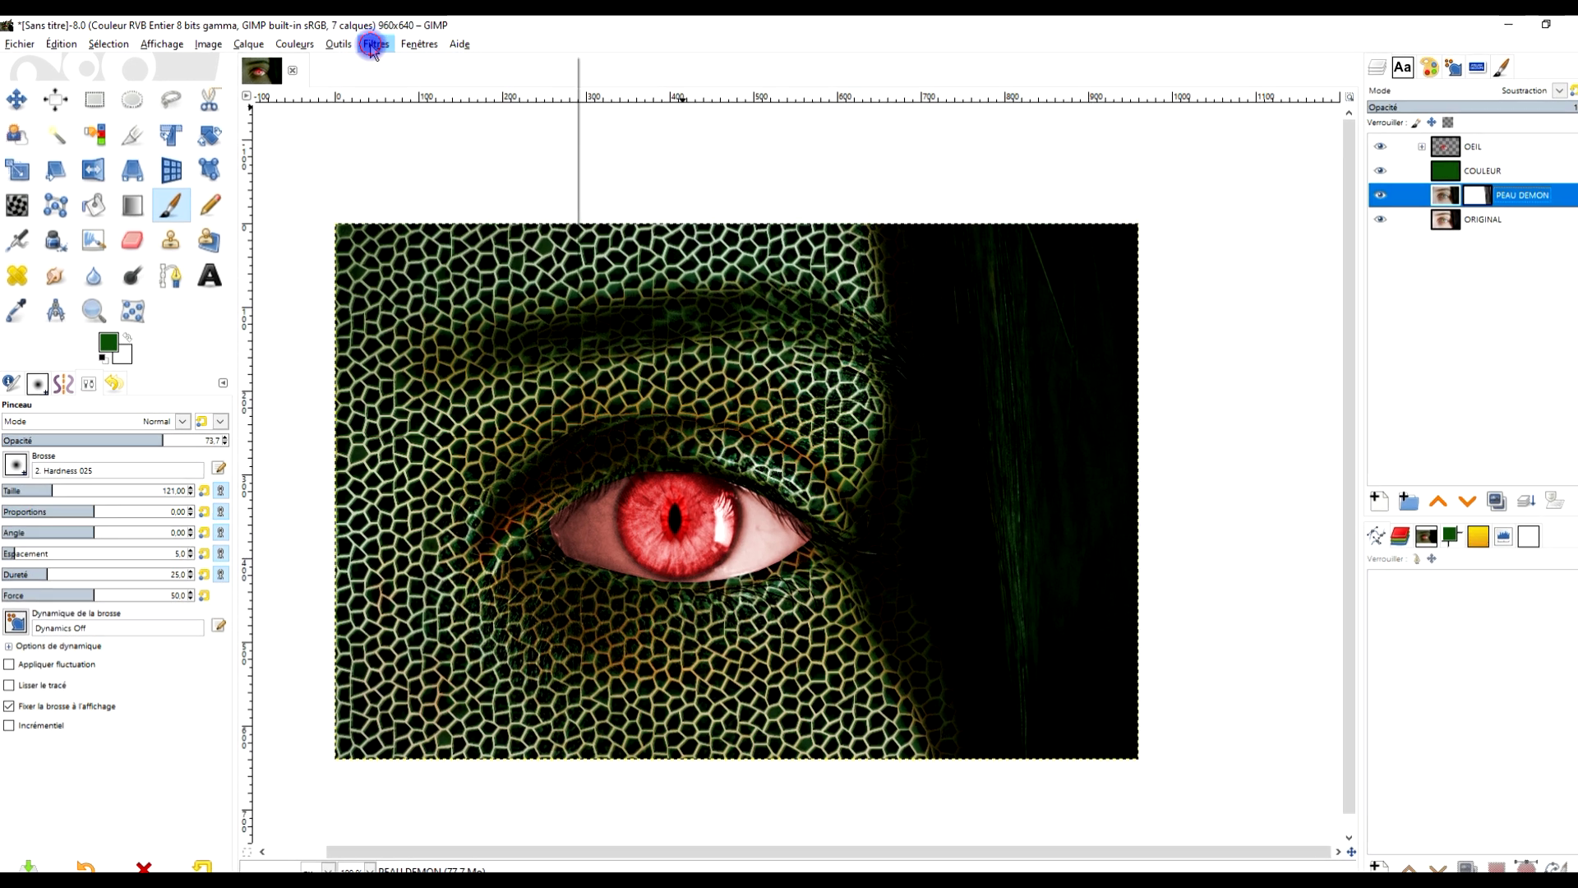
{"action": "left_click", "coordinate": [371, 44]}
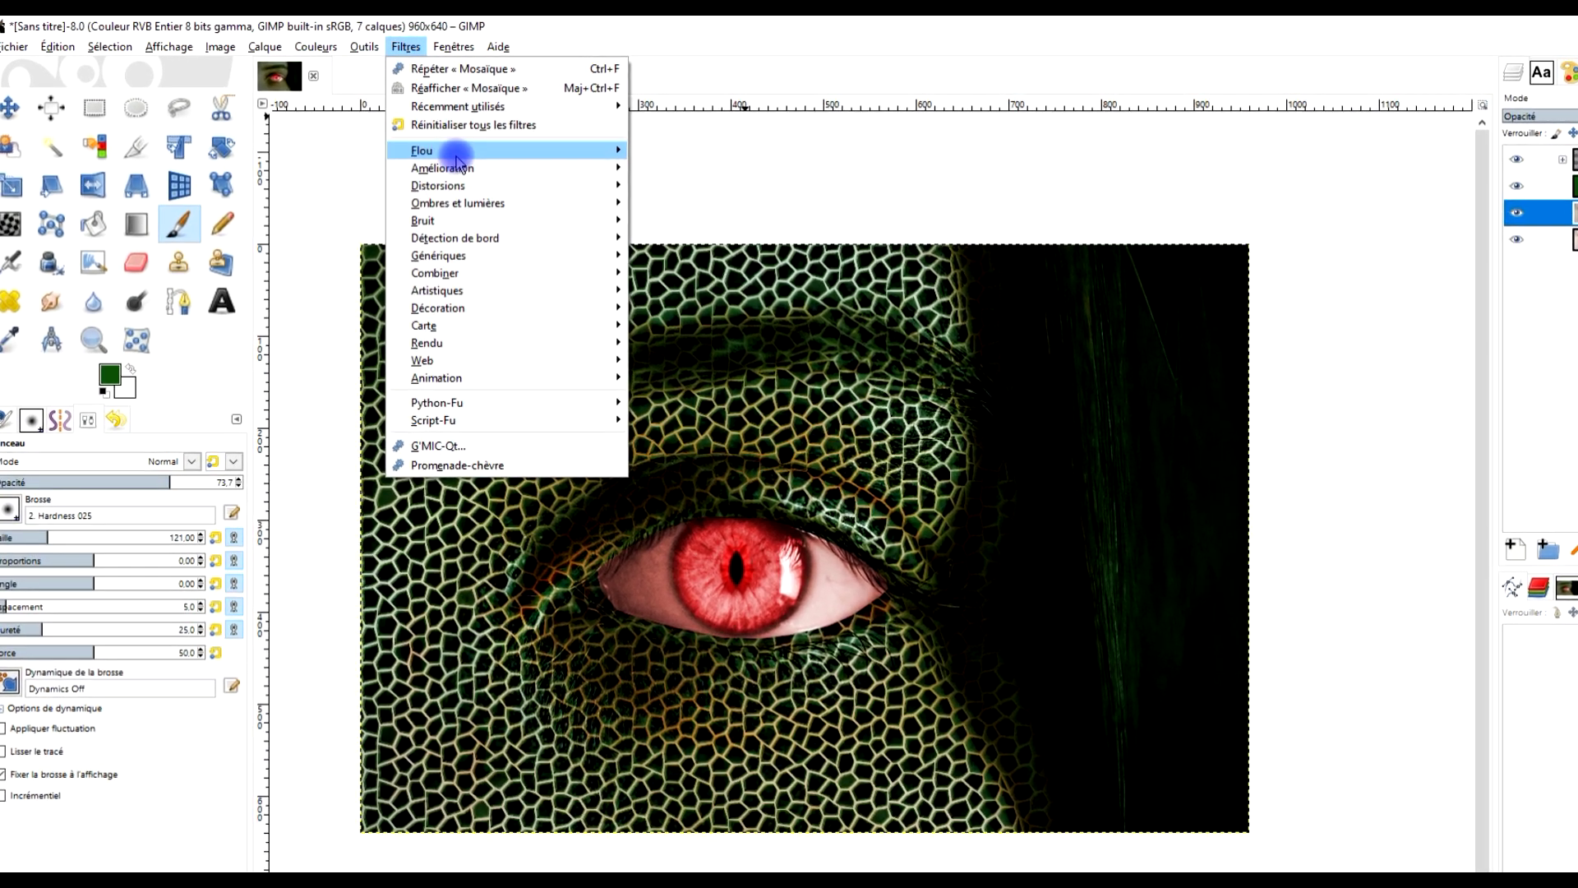
{"action": "mouse_move", "coordinate": [458, 160]}
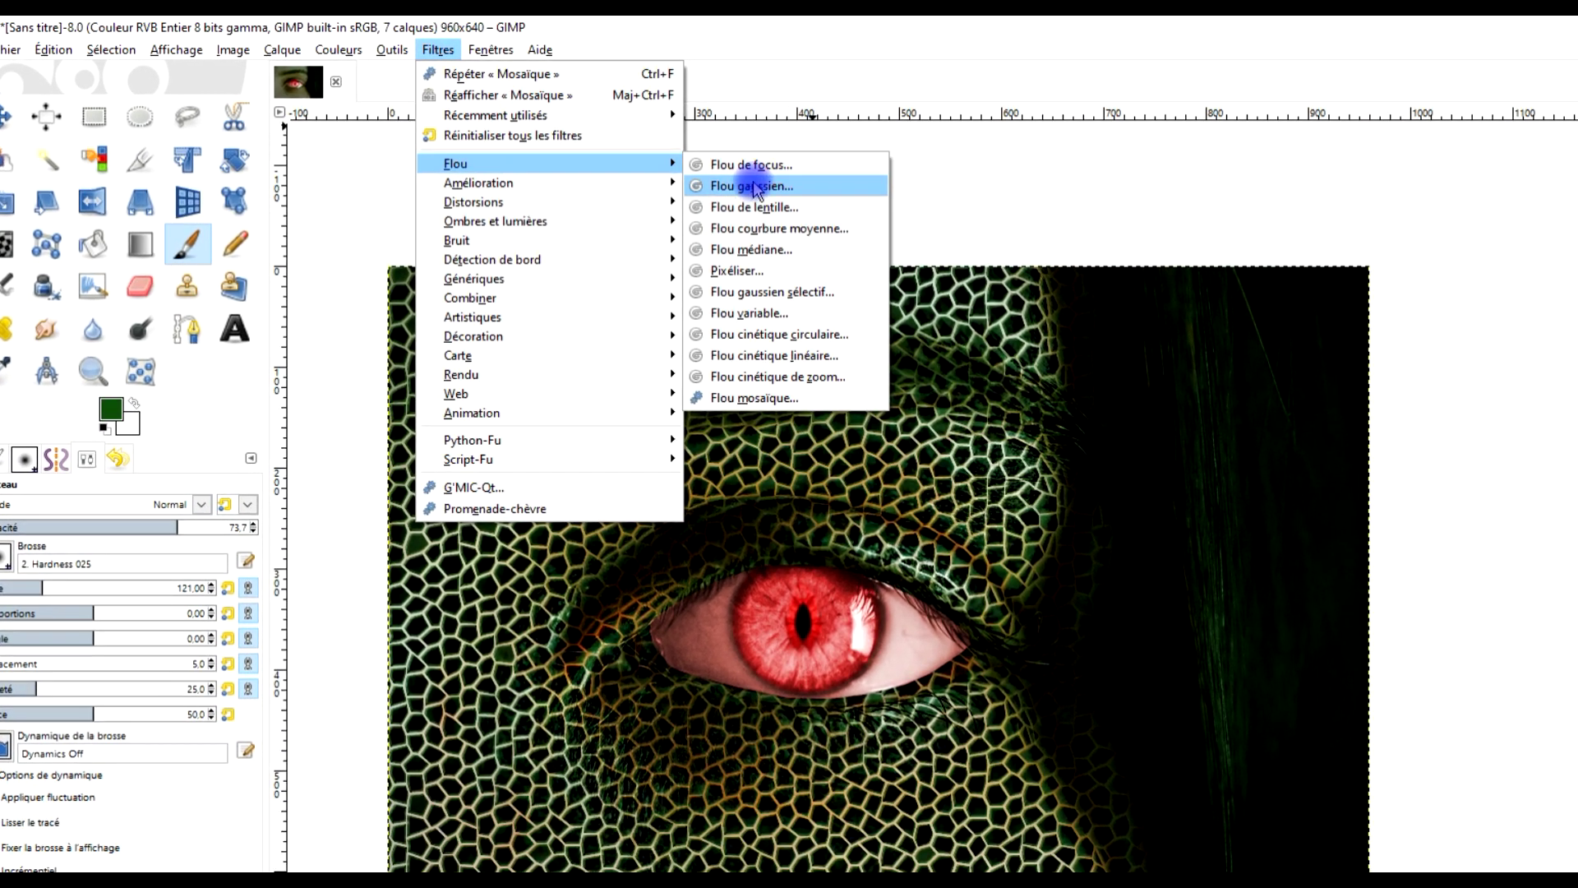
{"action": "left_click", "coordinate": [751, 186]}
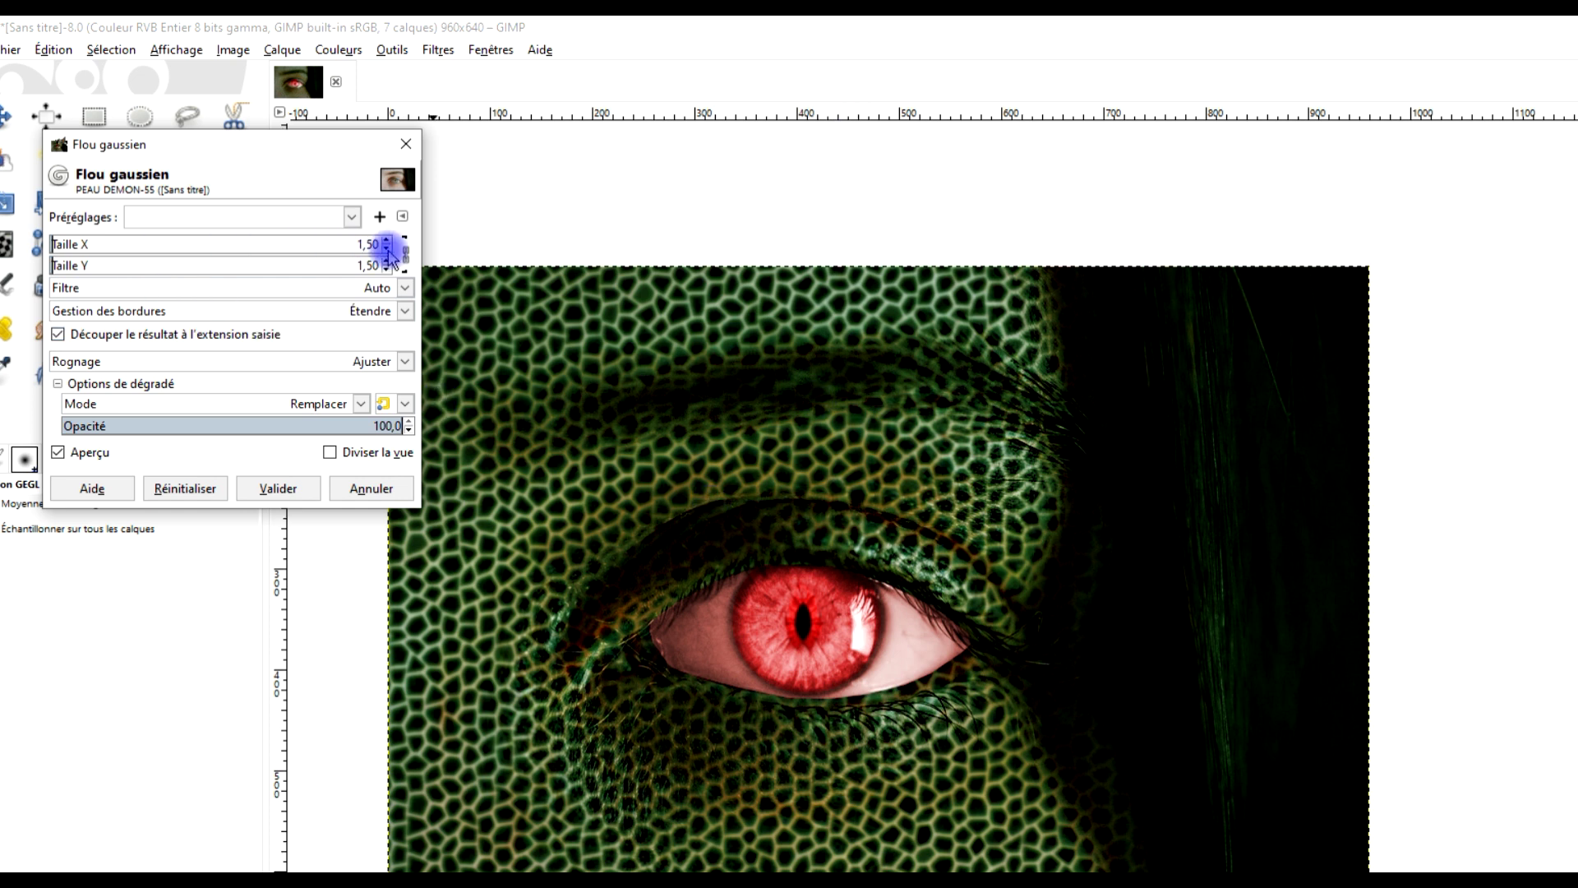
{"action": "left_click", "coordinate": [386, 249]}
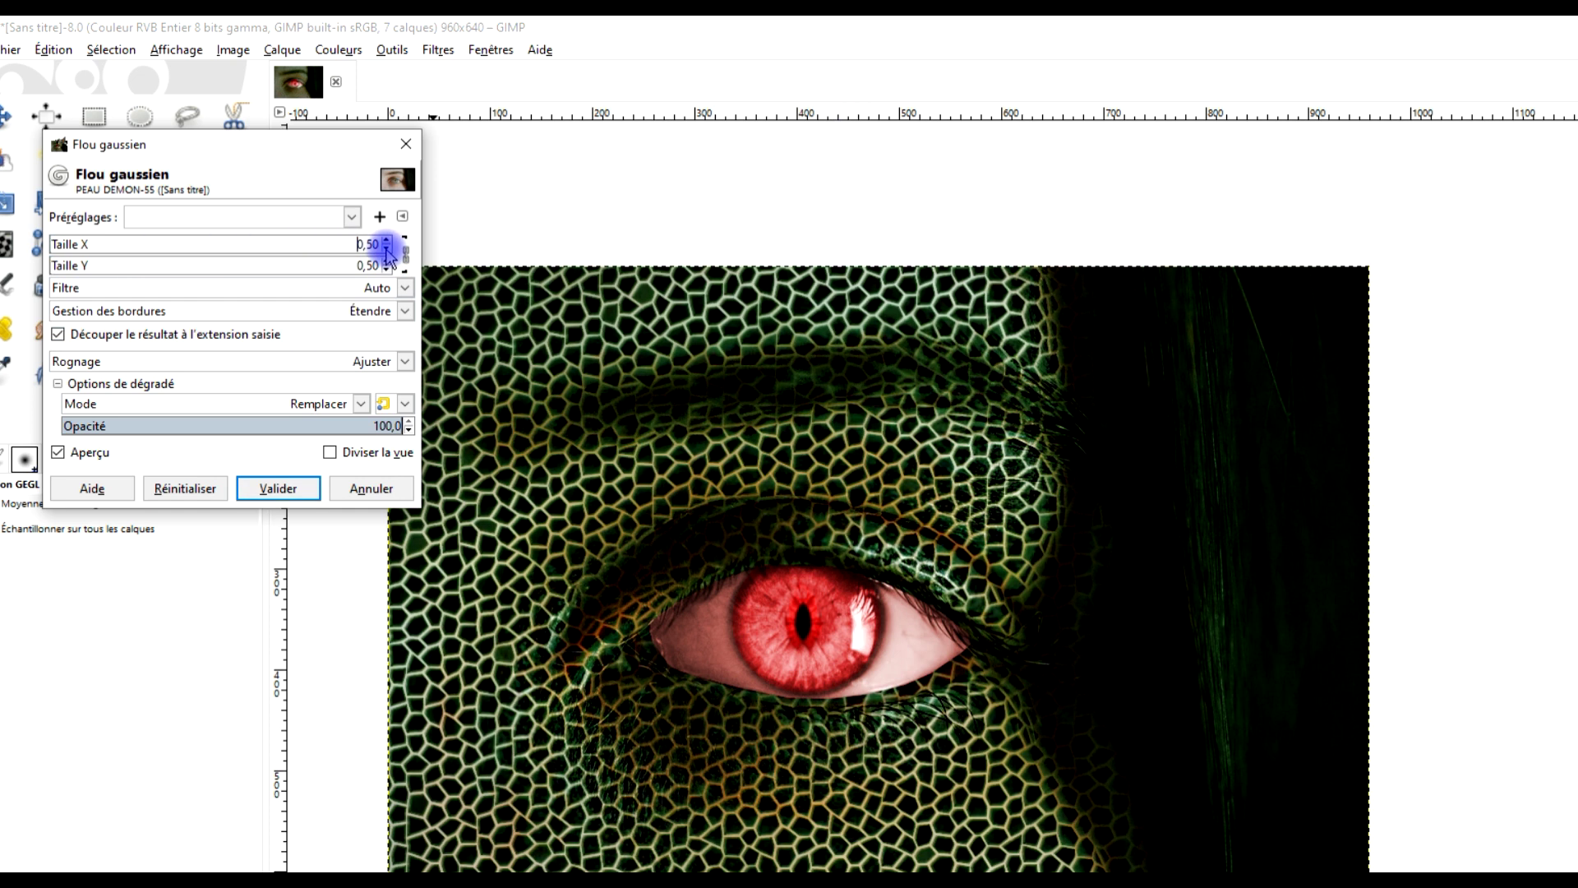
{"action": "left_click", "coordinate": [89, 453]}
{"action": "left_click", "coordinate": [386, 240]}
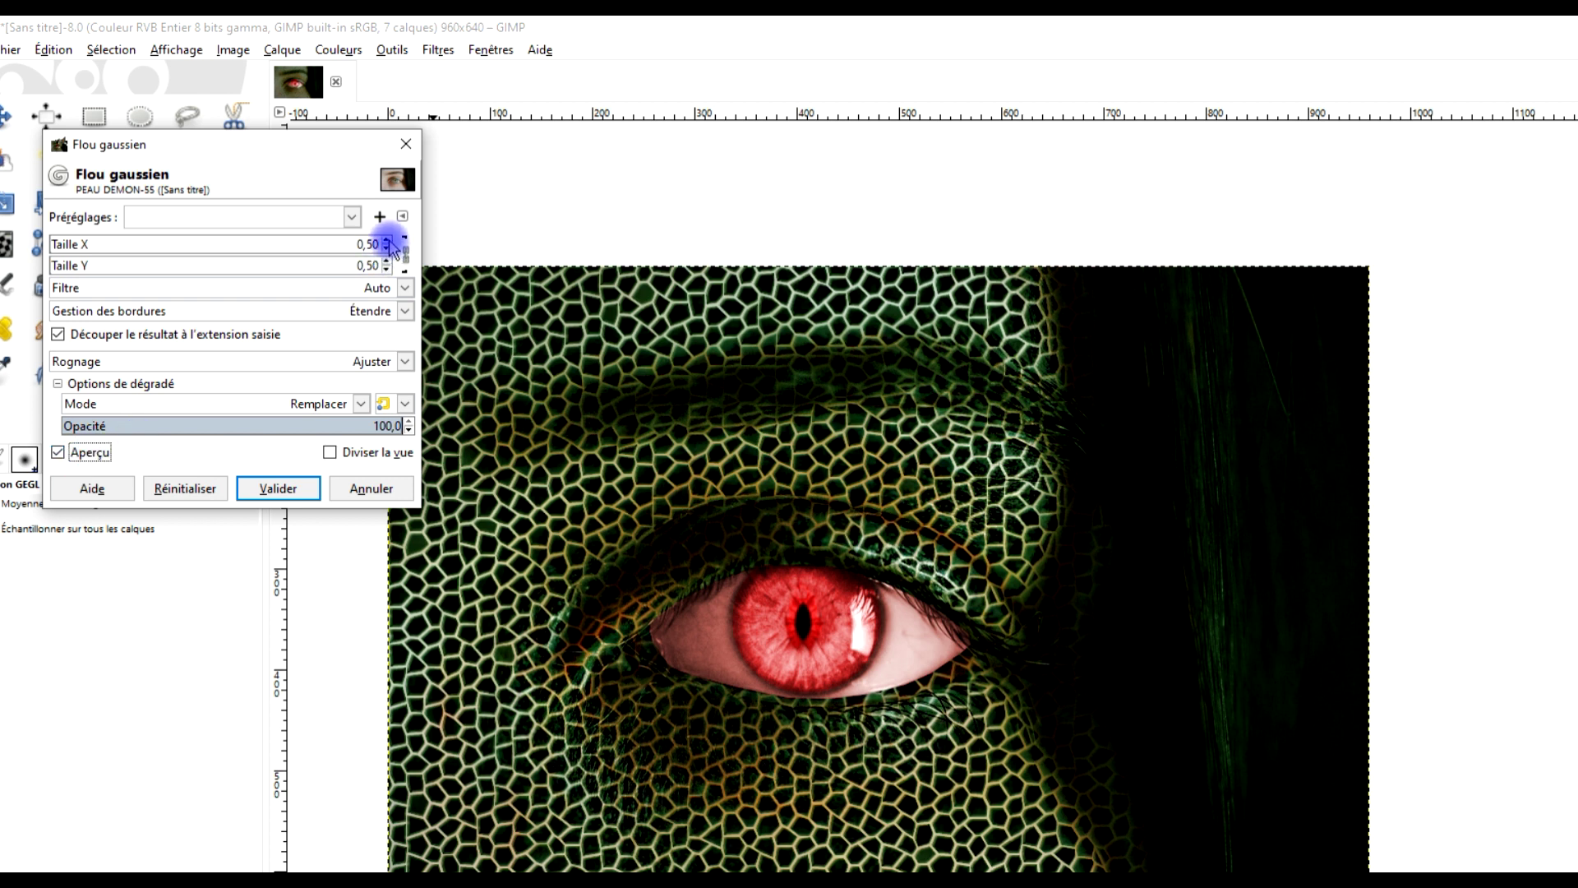
{"action": "left_click", "coordinate": [388, 252]}
{"action": "left_click", "coordinate": [388, 251]}
{"action": "left_click", "coordinate": [387, 240]}
{"action": "left_click", "coordinate": [89, 453]}
{"action": "left_click", "coordinate": [89, 452]}
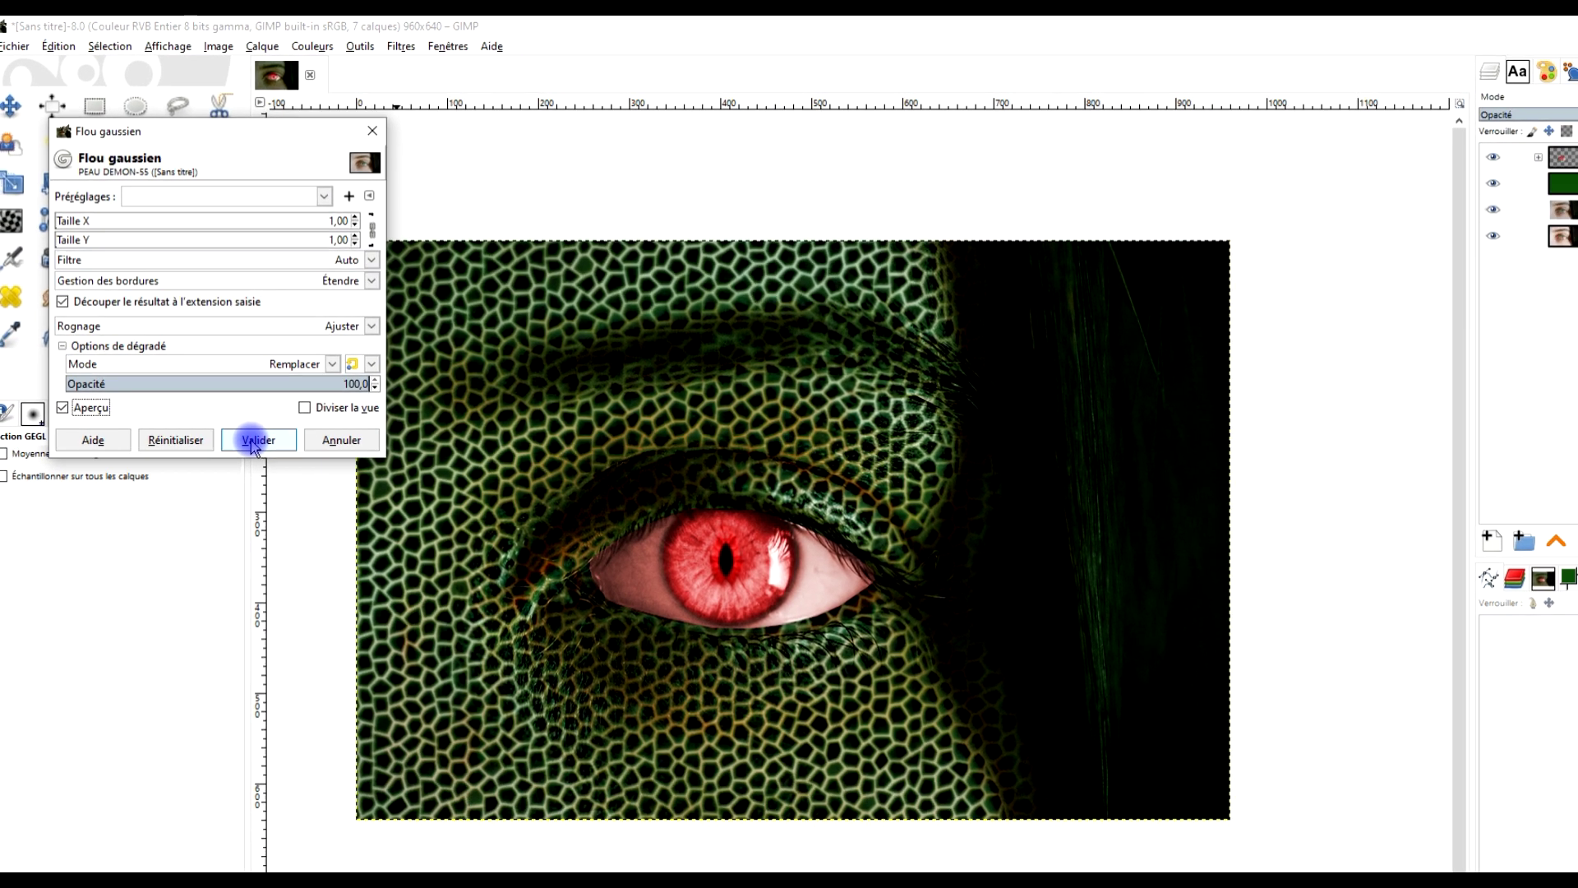
{"action": "left_click", "coordinate": [278, 489]}
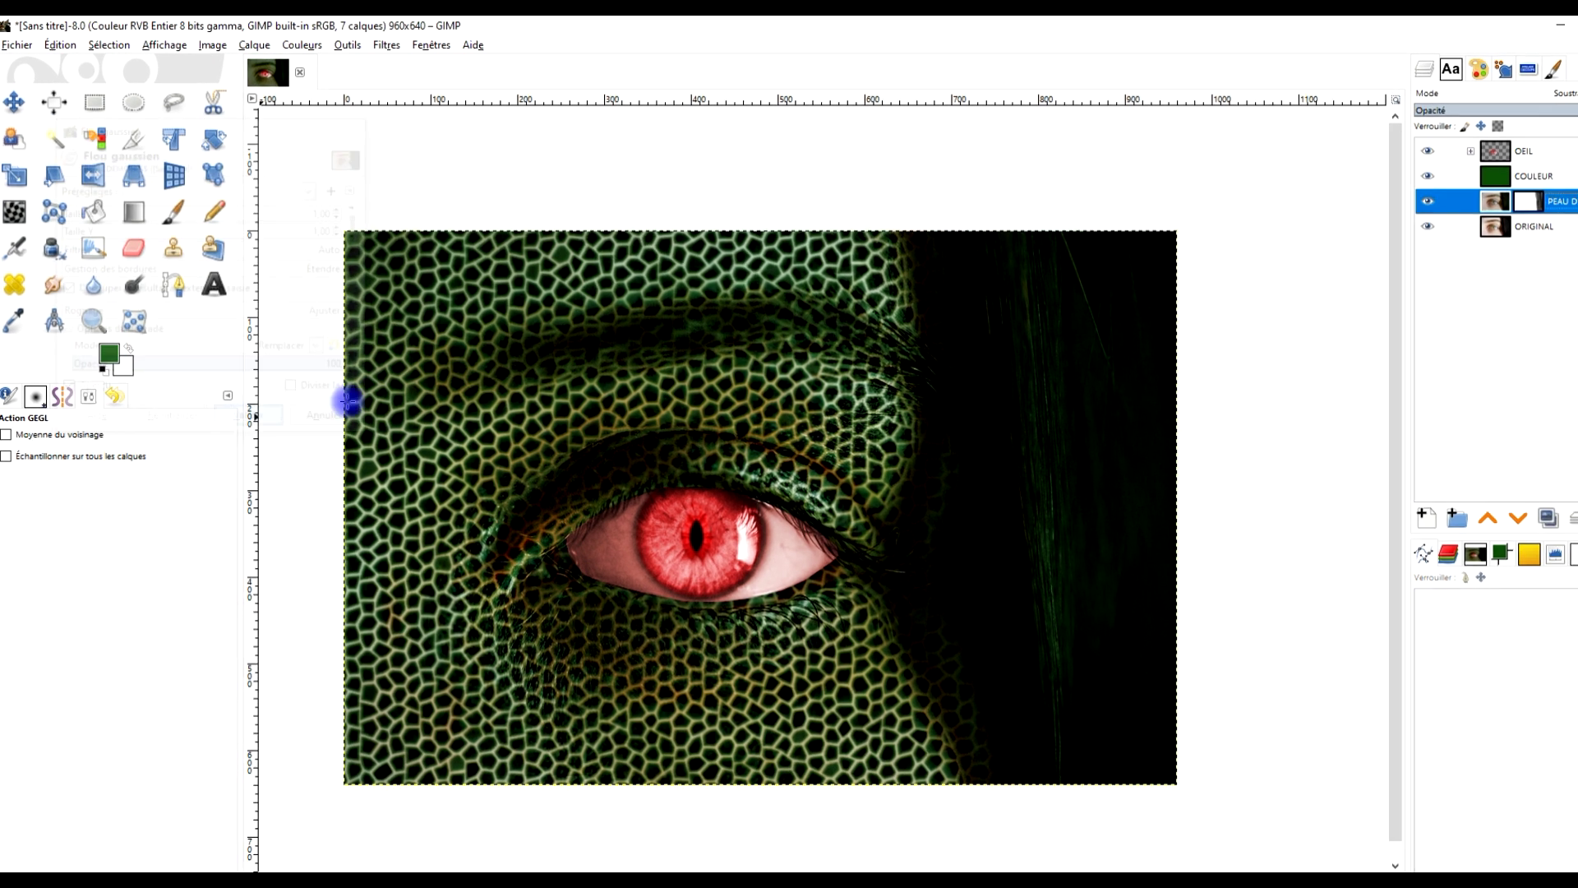
Inspect the eye's edges up close, expand the OEIL group and select the POURTOUR OEIL layer
{"action": "key", "text": "z"}
{"action": "key", "text": "shift+ctrl+j"}
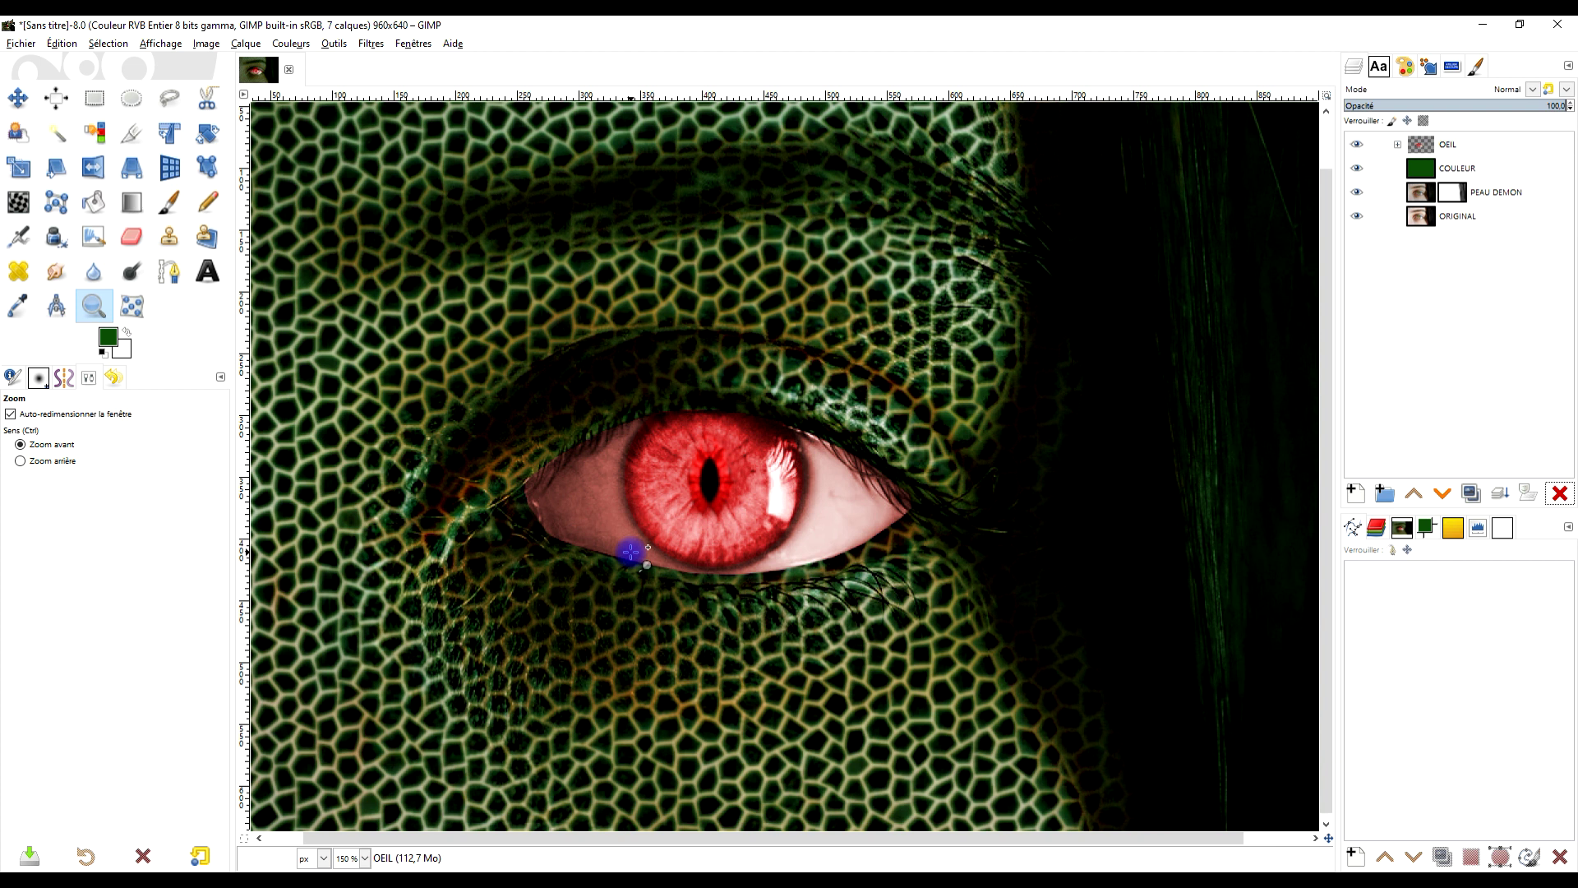
{"action": "left_click", "coordinate": [630, 555]}
{"action": "left_click", "coordinate": [630, 555]}
{"action": "left_click", "coordinate": [629, 555]}
{"action": "left_click", "coordinate": [629, 555]}
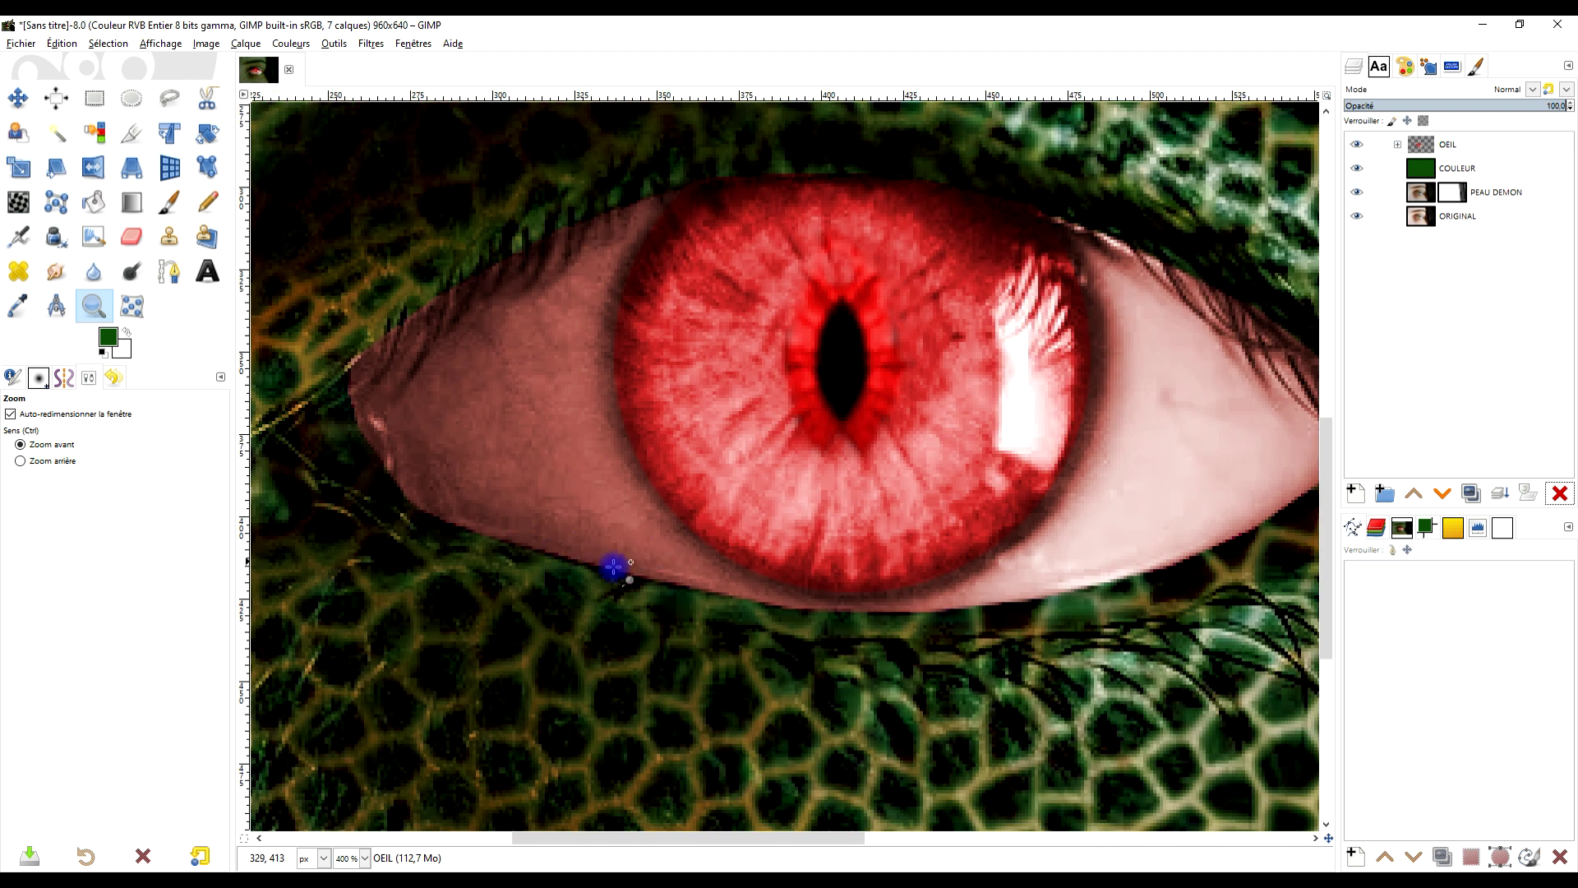
{"action": "scroll", "coordinate": [1191, 565], "scroll_direction": "right", "scroll_amount": 2}
{"action": "scroll", "coordinate": [1190, 565], "scroll_direction": "up", "scroll_amount": 1}
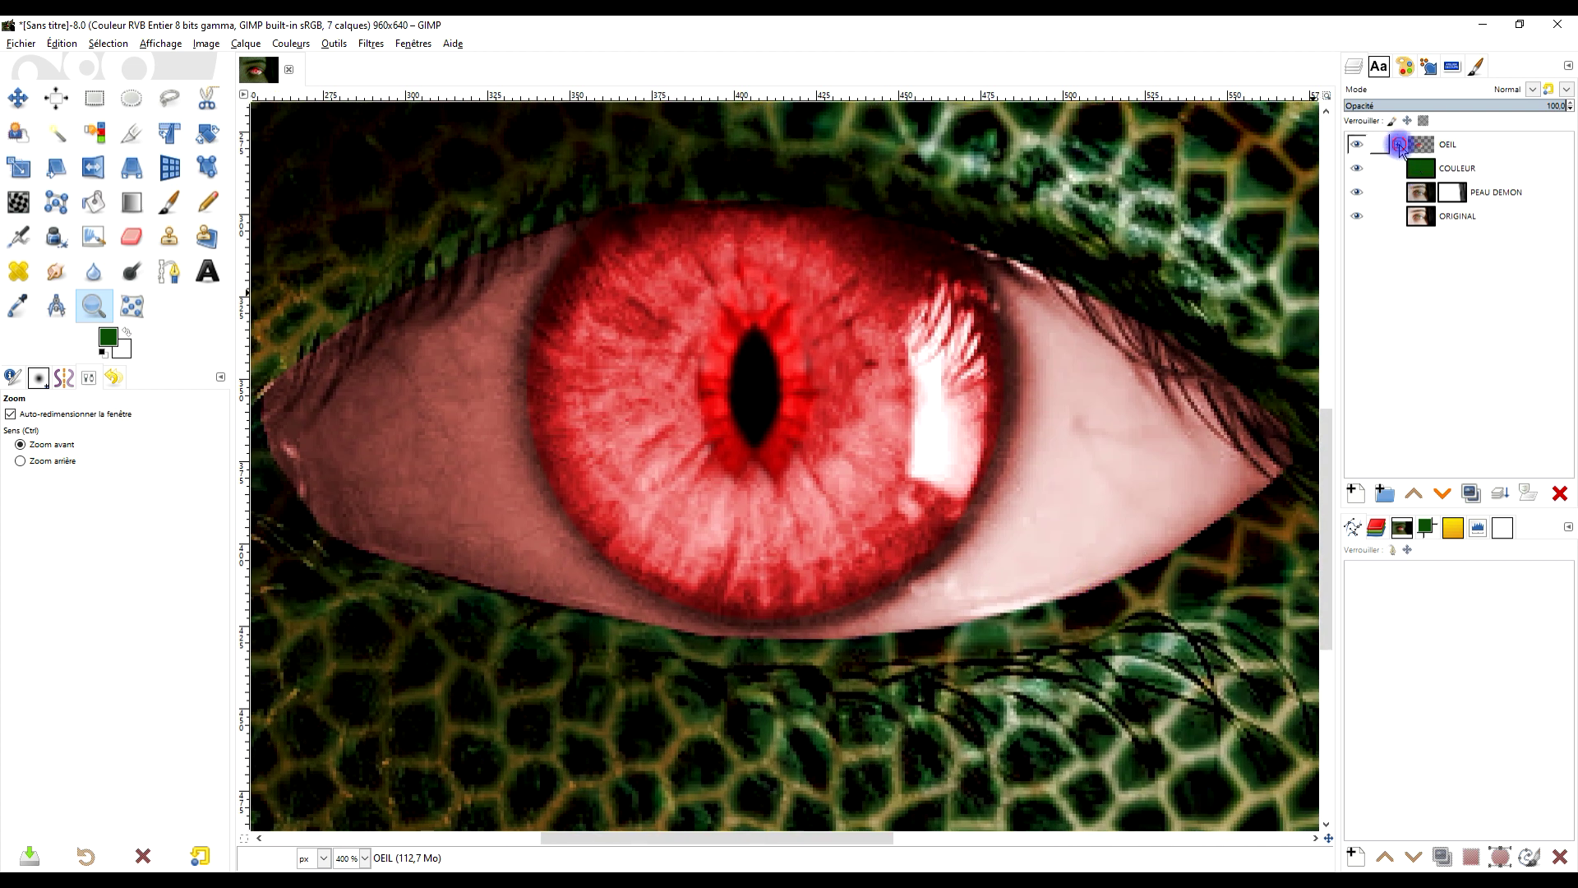
{"action": "left_click", "coordinate": [1397, 144]}
{"action": "left_click", "coordinate": [1165, 436], "text": "ctrl"}
{"action": "left_click", "coordinate": [1067, 482], "text": "ctrl"}
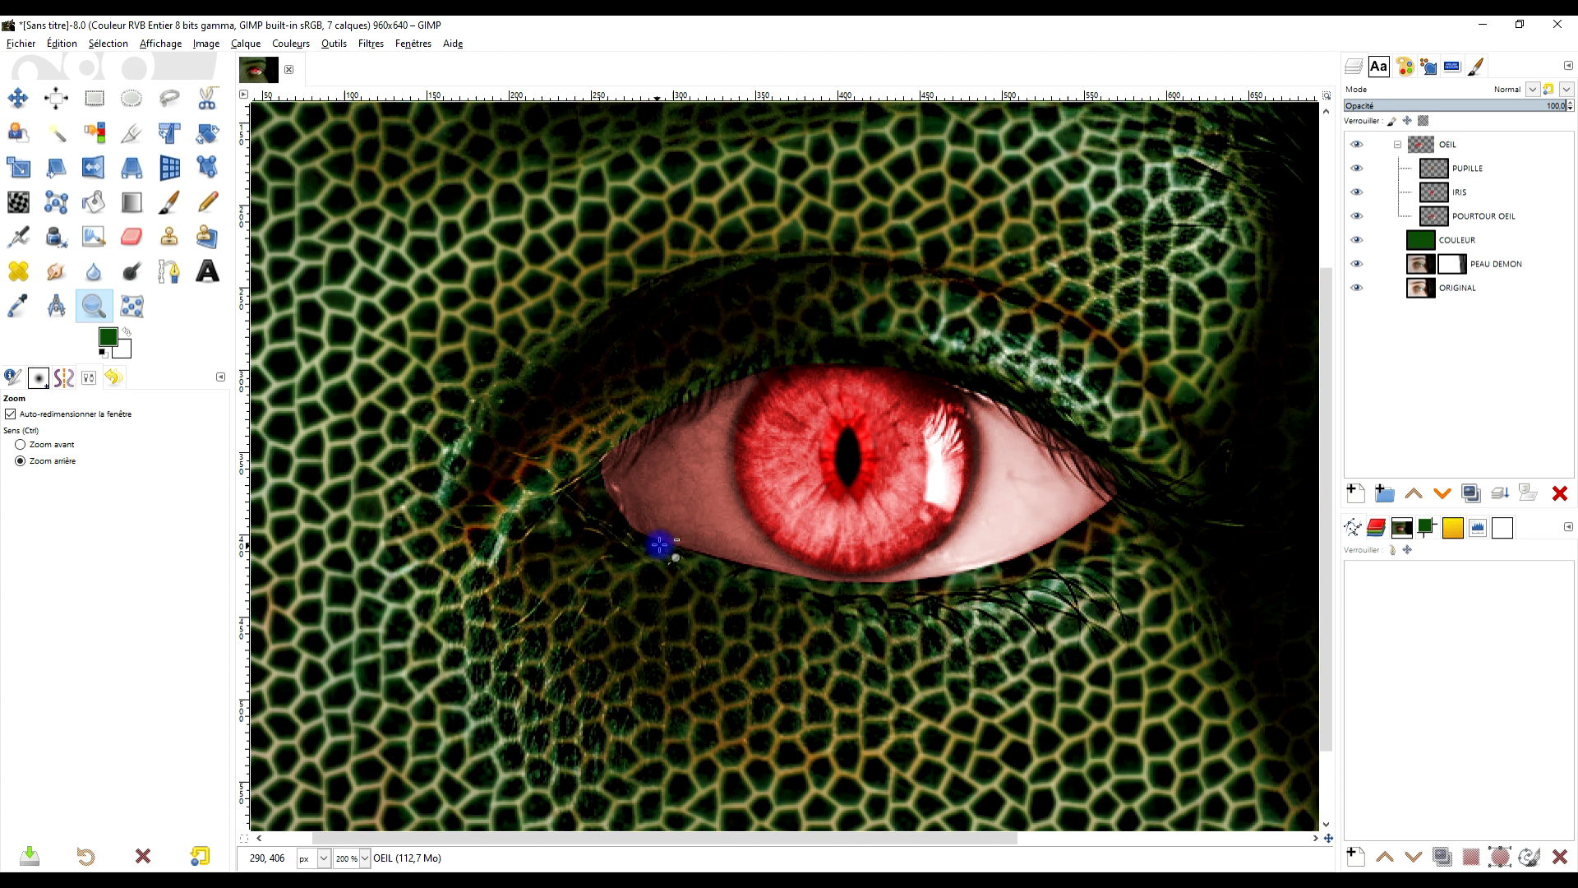
{"action": "left_click", "coordinate": [1017, 550]}
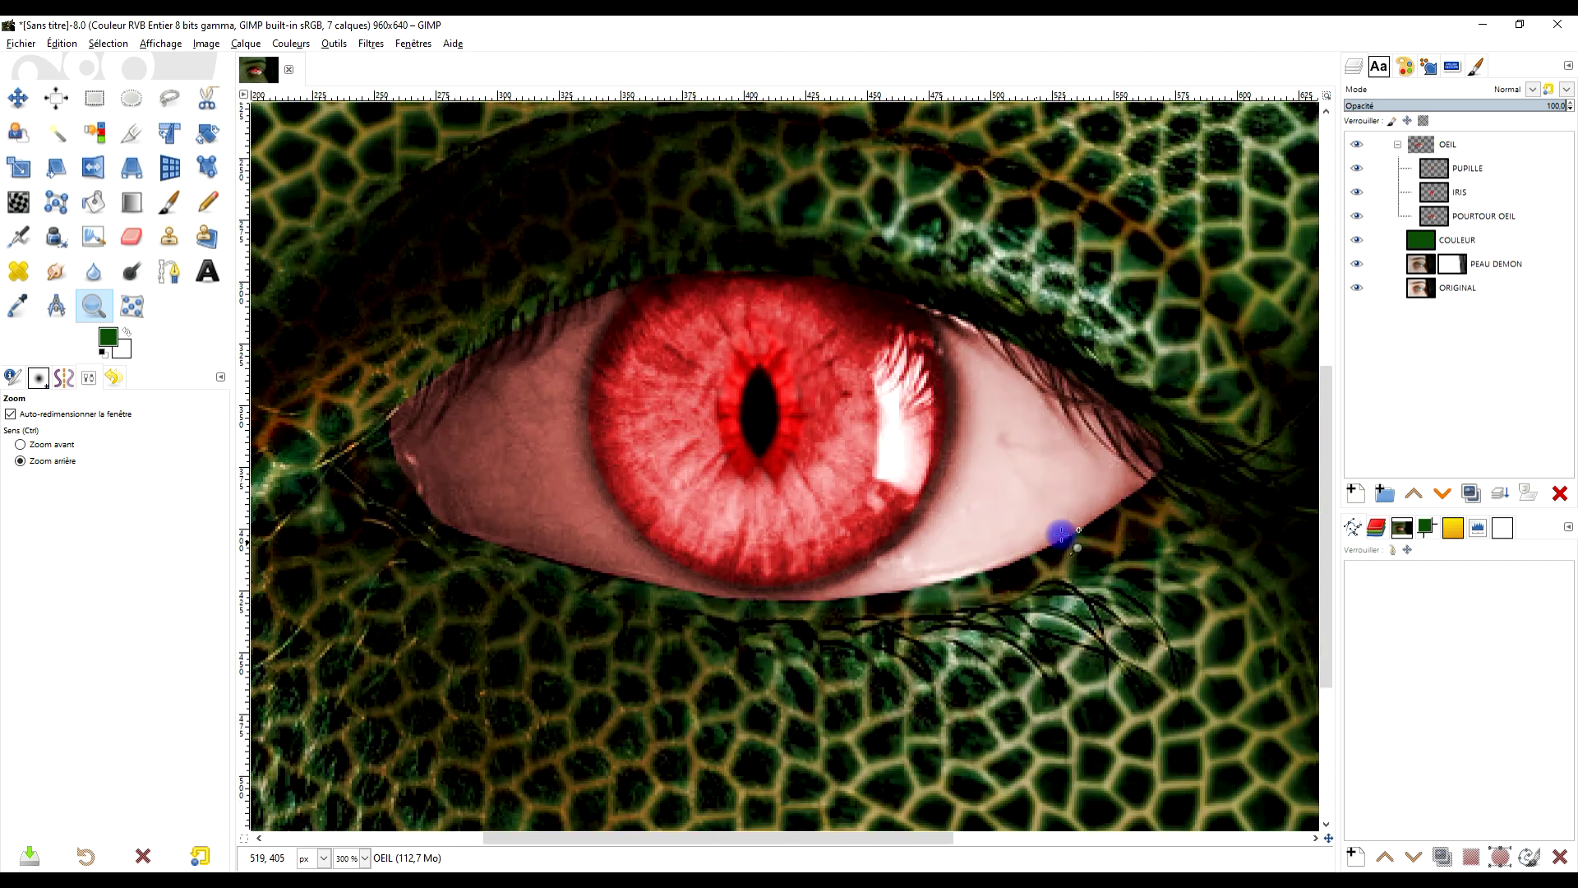
{"action": "left_click", "coordinate": [1436, 218]}
Smudge the lower edge of the eye white on the POURTOUR OEIL layer to blend it into the scaly skin
{"action": "left_click", "coordinate": [99, 304]}
{"action": "left_click", "coordinate": [56, 280]}
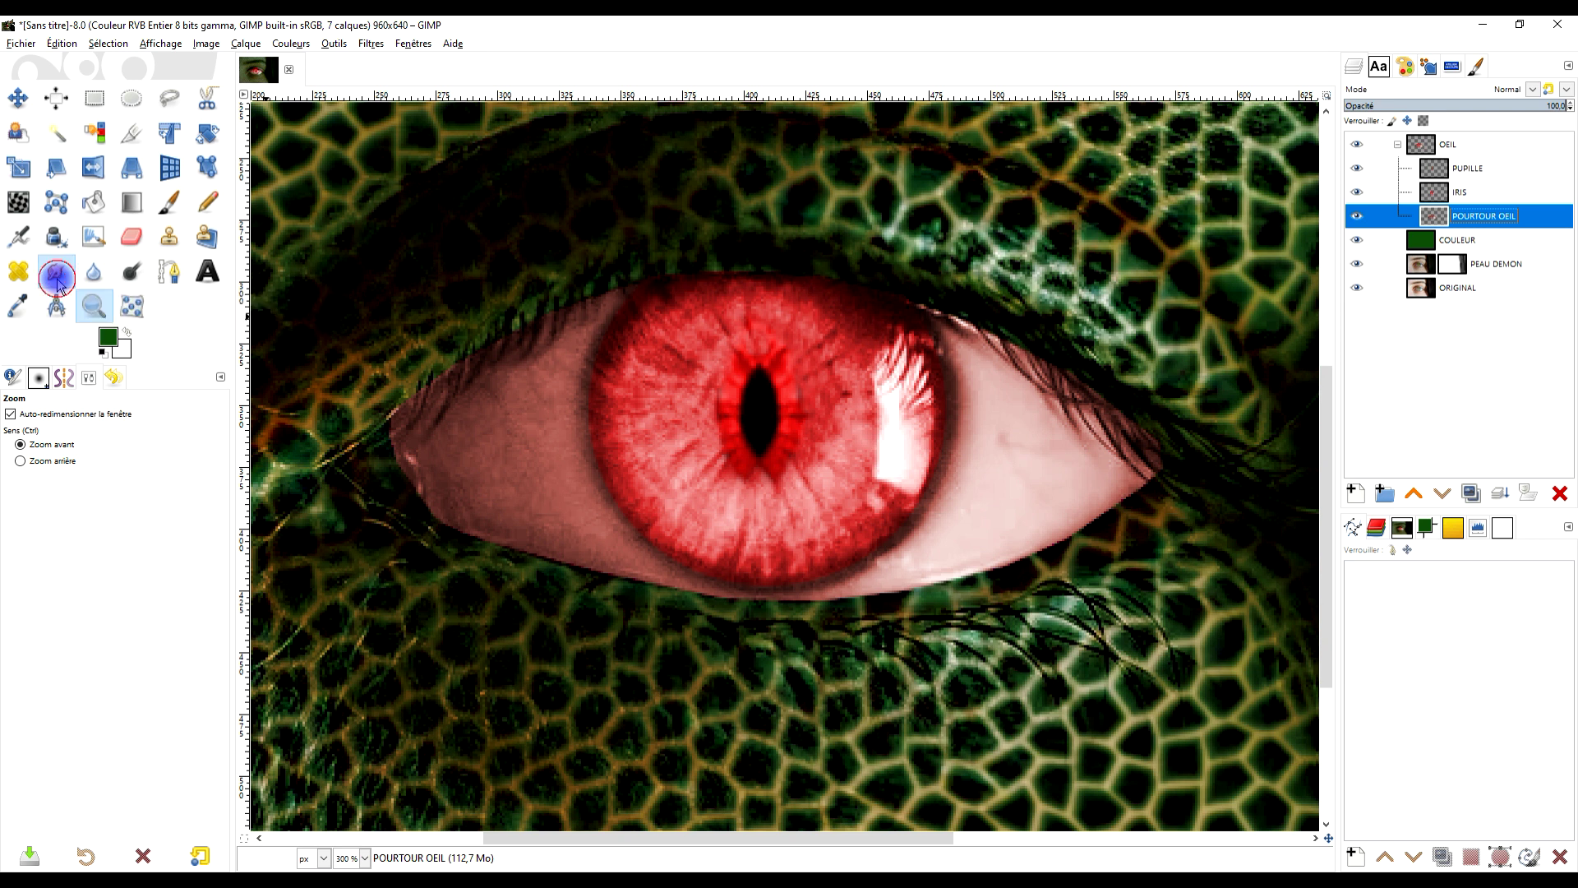
{"action": "scroll", "coordinate": [530, 604], "scroll_direction": "up", "scroll_amount": 2}
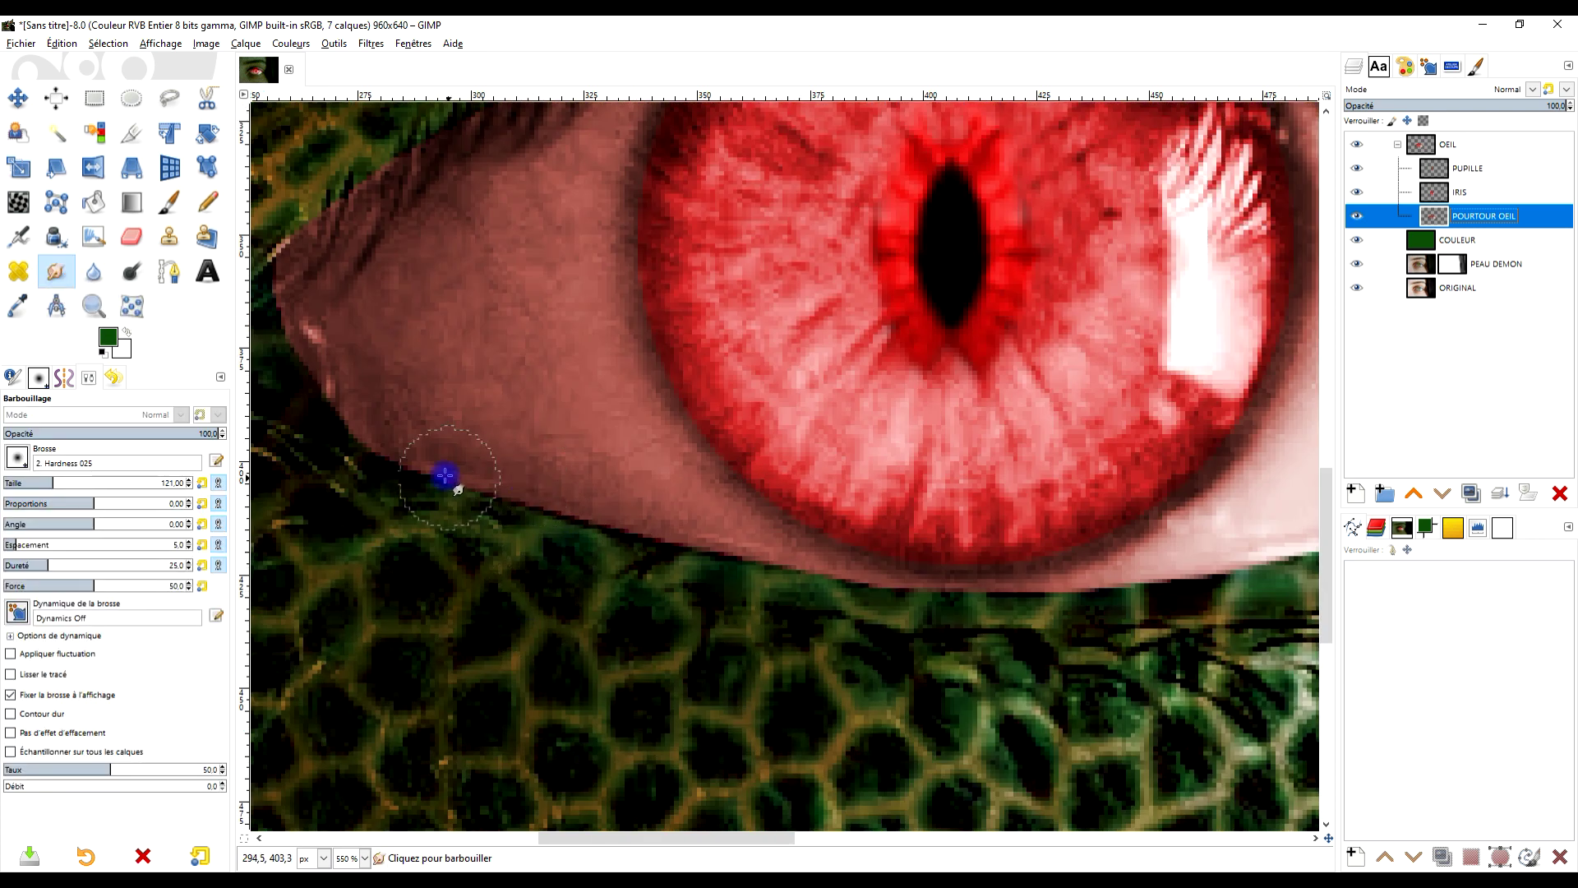
{"action": "mouse_move", "coordinate": [408, 461]}
{"action": "left_mouse_down"}
{"action": "mouse_move", "coordinate": [648, 550]}
{"action": "mouse_move", "coordinate": [898, 599]}
{"action": "left_mouse_up"}
{"action": "scroll", "coordinate": [898, 599], "scroll_direction": "right", "scroll_amount": 4}
{"action": "mouse_move", "coordinate": [664, 605]}
{"action": "left_mouse_down"}
{"action": "mouse_move", "coordinate": [941, 589]}
{"action": "mouse_move", "coordinate": [1025, 576]}
{"action": "mouse_move", "coordinate": [908, 586]}
{"action": "mouse_move", "coordinate": [1126, 543]}
{"action": "left_mouse_up"}
{"action": "scroll", "coordinate": [889, 651], "scroll_direction": "right", "scroll_amount": 3}
{"action": "scroll", "coordinate": [889, 650], "scroll_direction": "right", "scroll_amount": 3}
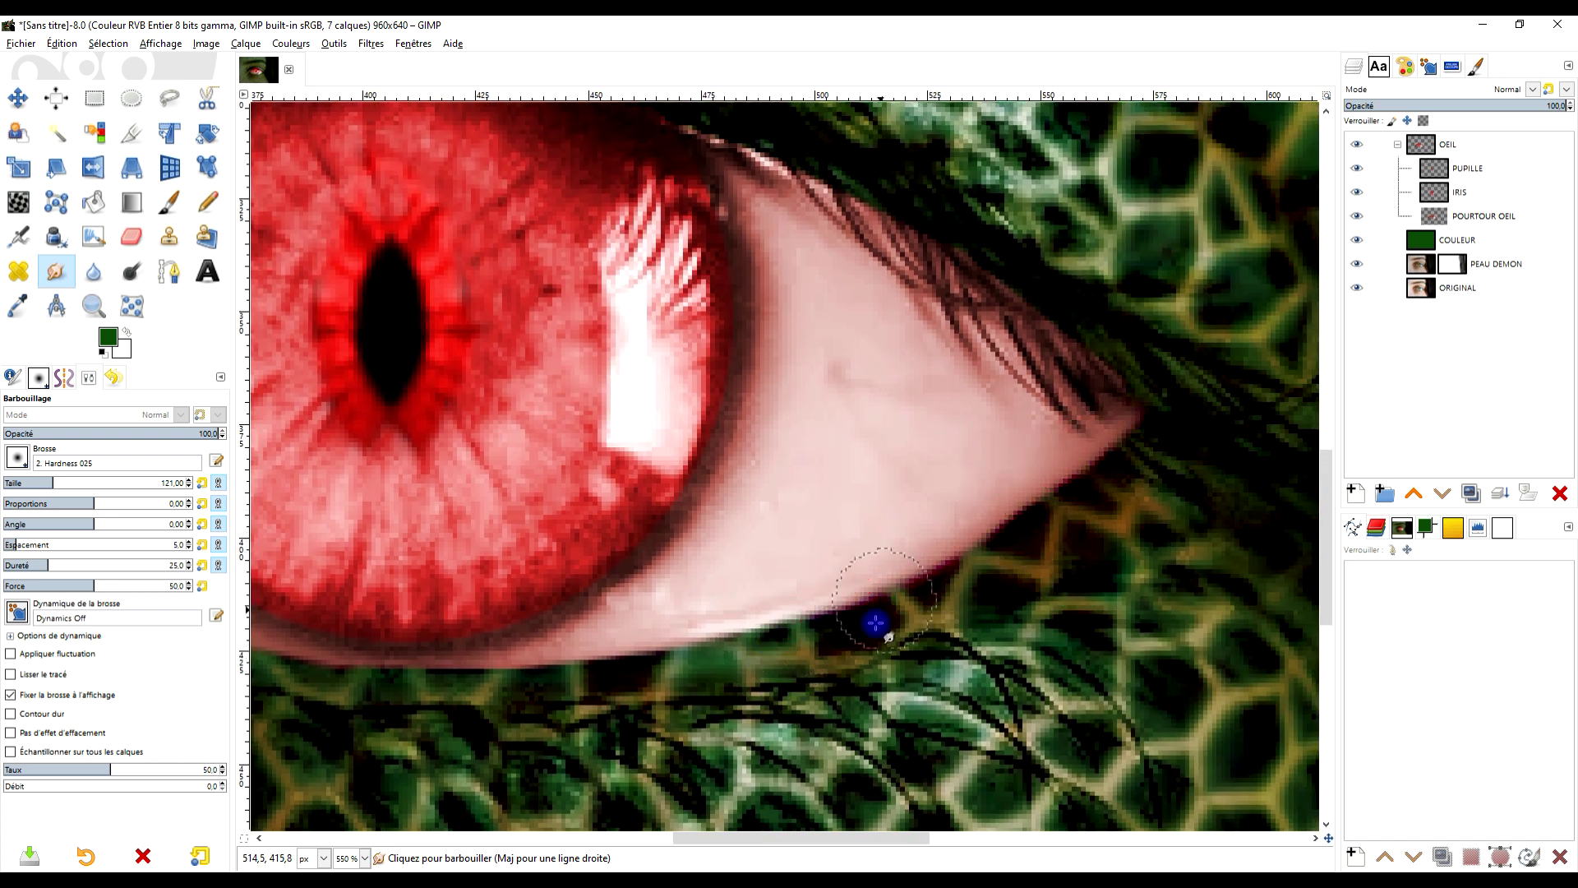
{"action": "key", "text": "ctrl+z"}
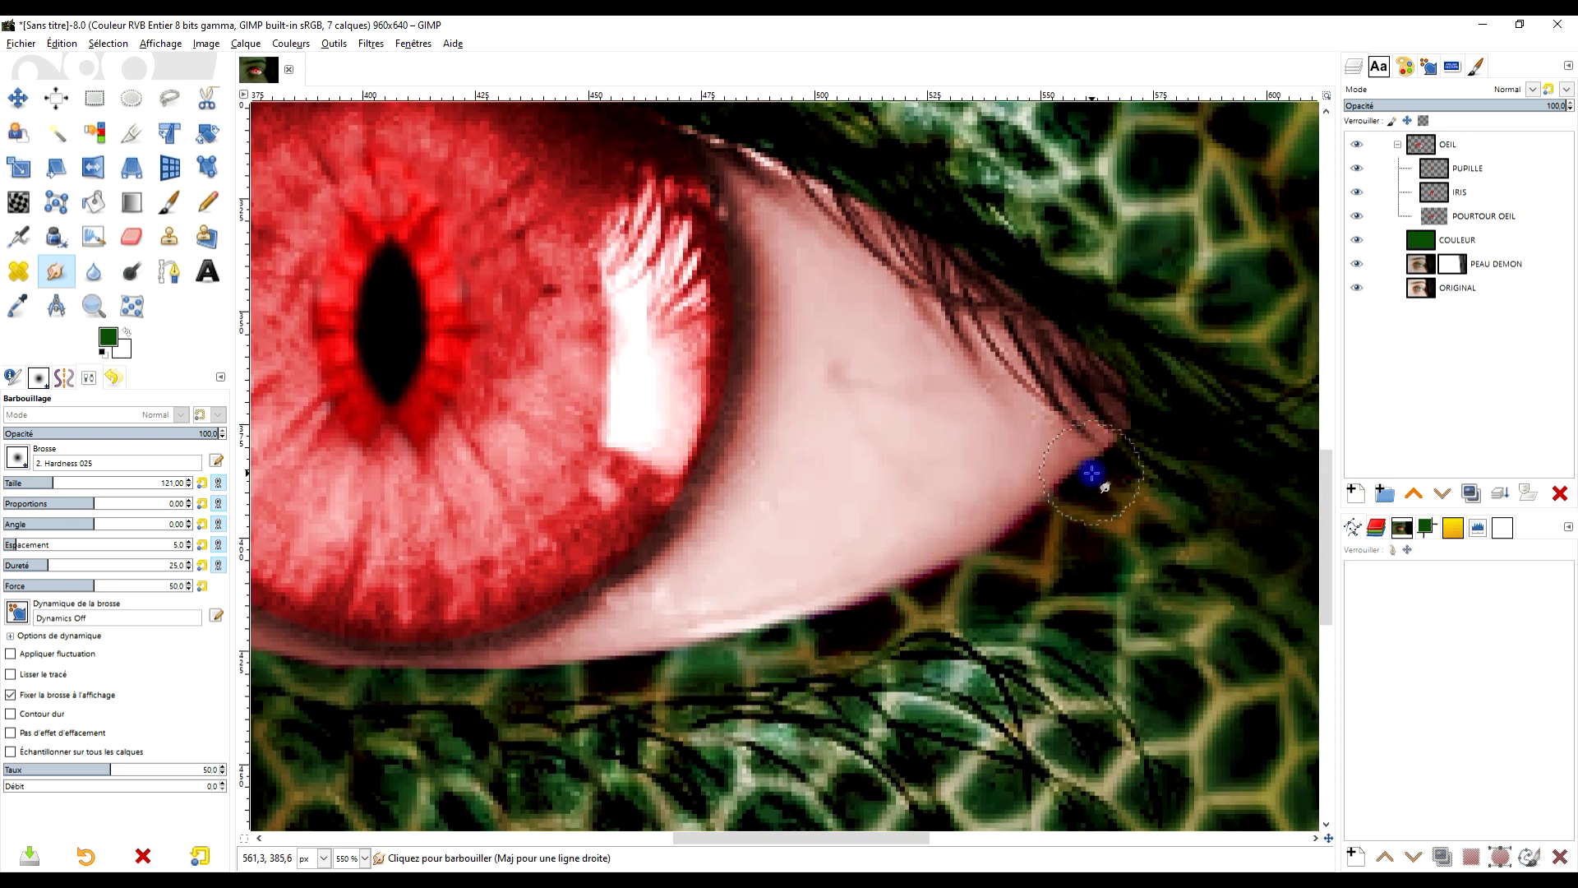
{"action": "scroll", "coordinate": [715, 663], "scroll_direction": "down", "scroll_amount": 5}
{"action": "scroll", "coordinate": [791, 558], "scroll_direction": "up", "scroll_amount": 2}
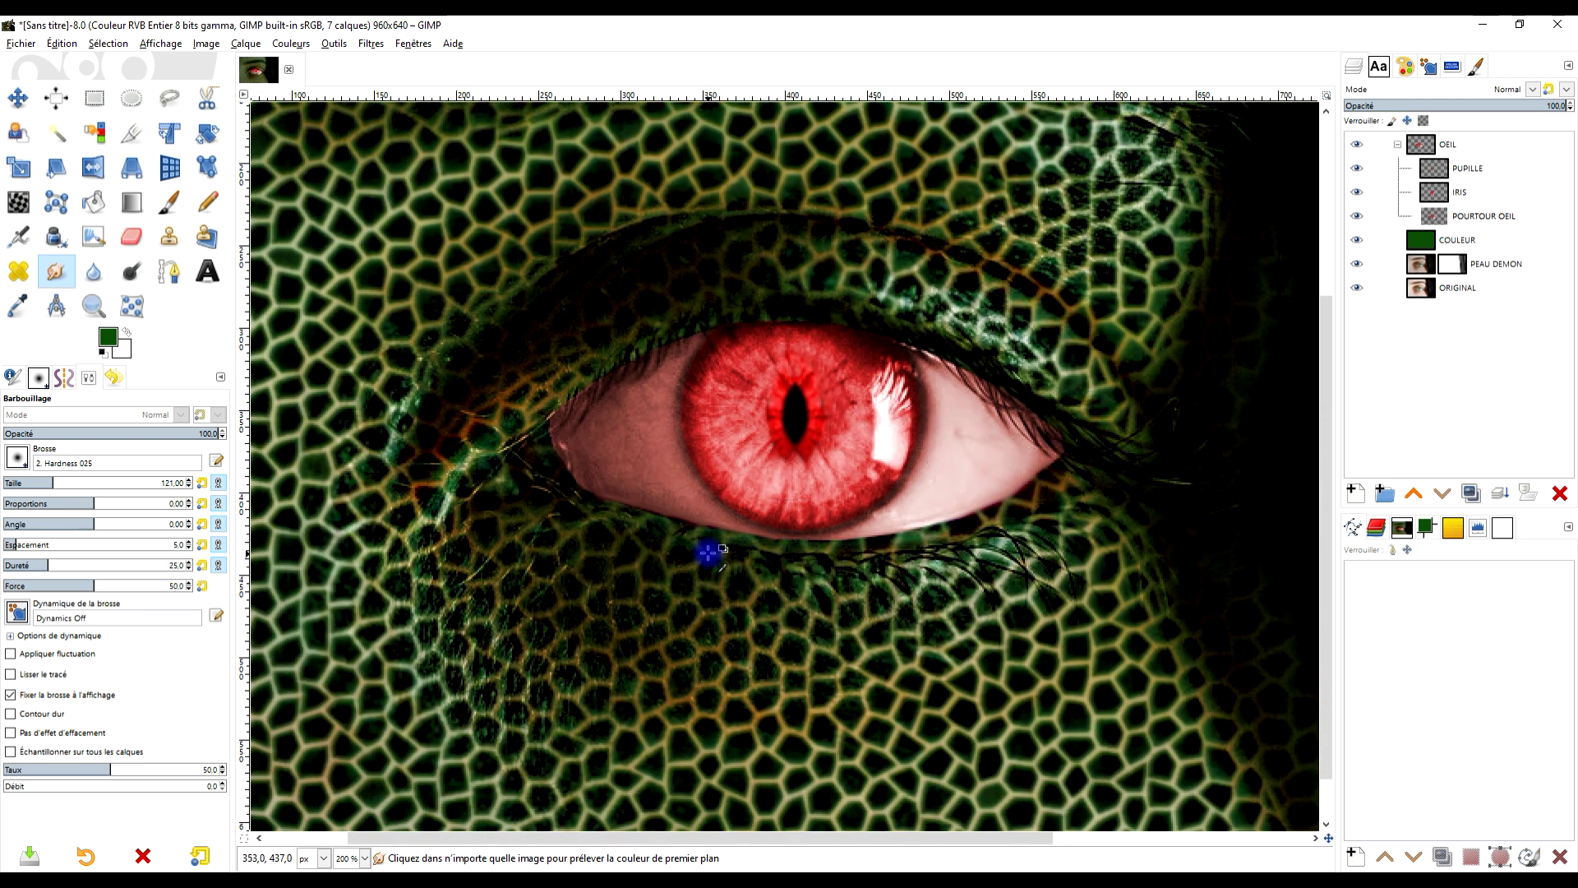
Check the blended eye edges, then collapse the OEIL group and duplicate it
{"action": "scroll", "coordinate": [705, 553], "scroll_direction": "up", "scroll_amount": 1}
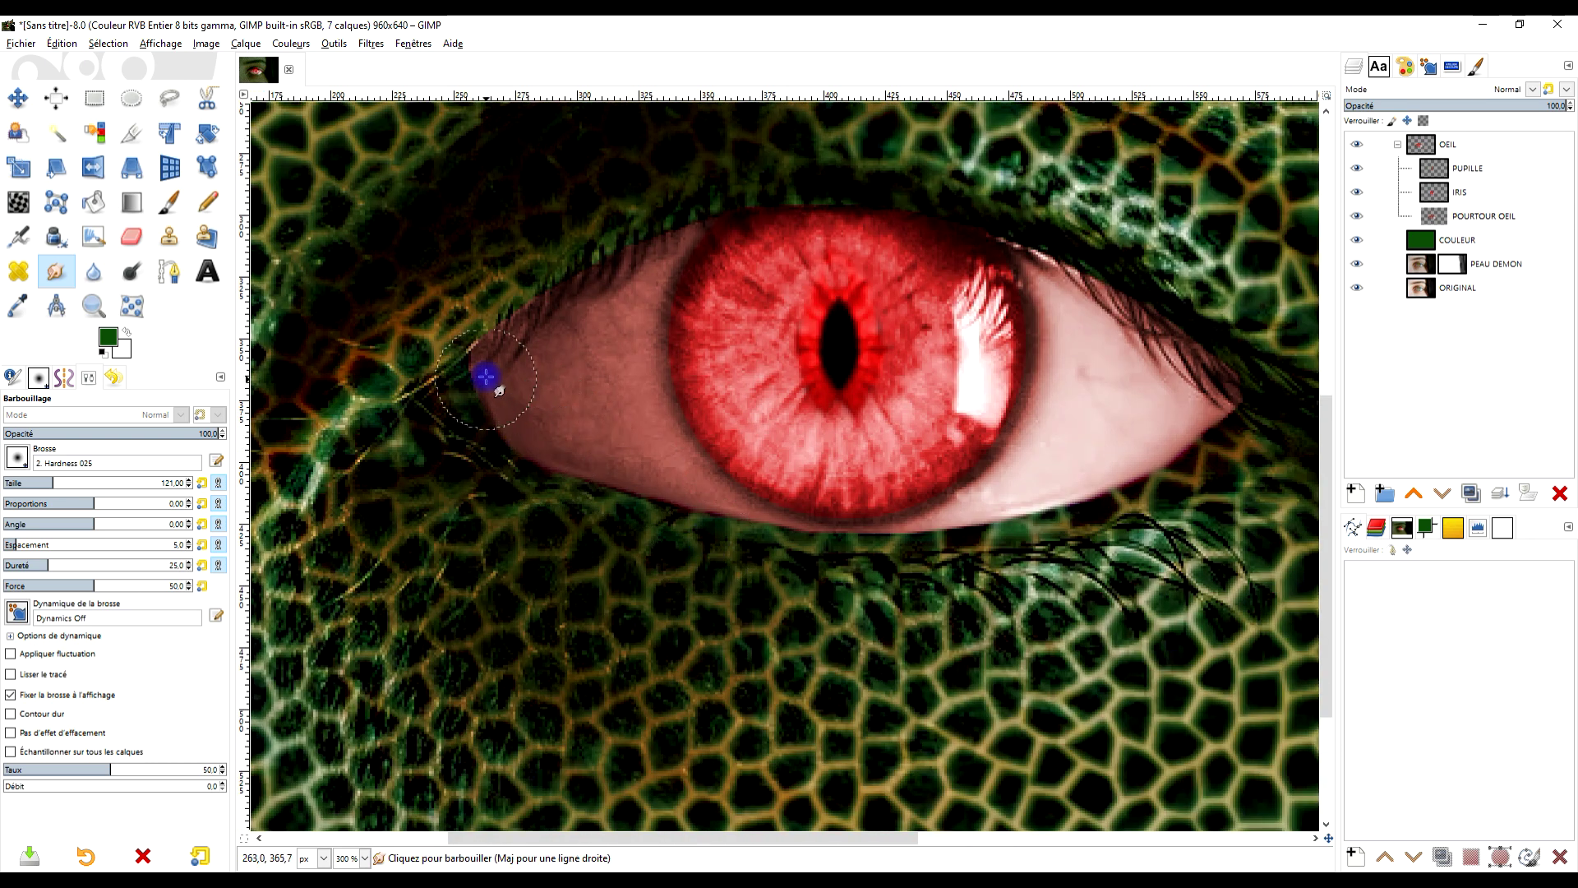
{"action": "scroll", "coordinate": [578, 429], "scroll_direction": "down", "scroll_amount": 3}
{"action": "scroll", "coordinate": [632, 556], "scroll_direction": "up", "scroll_amount": 1}
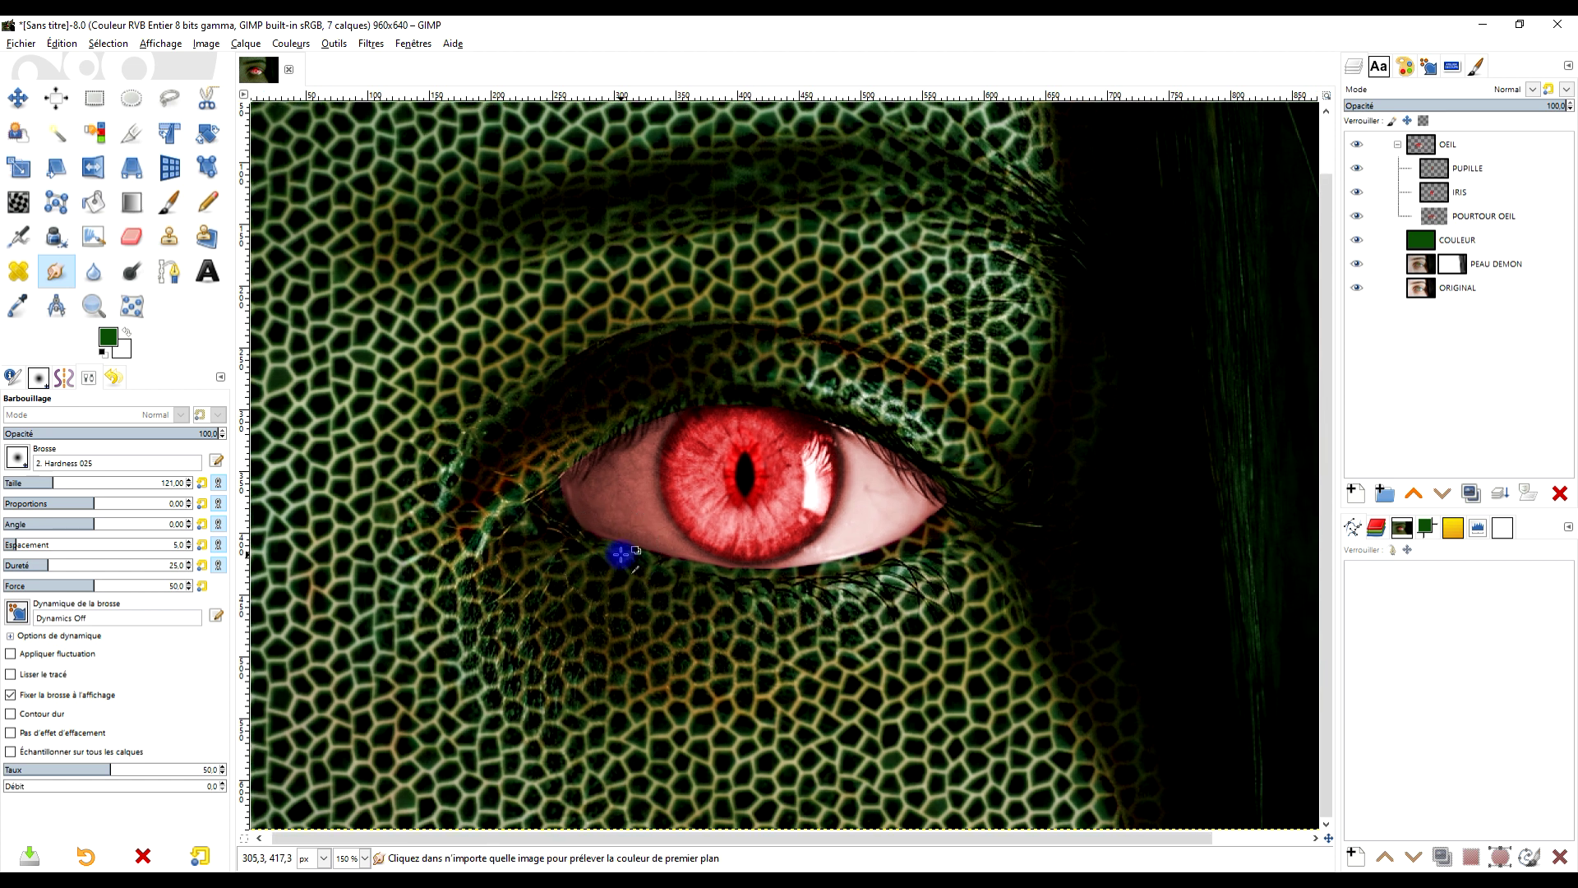
{"action": "scroll", "coordinate": [620, 548], "scroll_direction": "down", "scroll_amount": 1}
{"action": "left_click", "coordinate": [1421, 146]}
{"action": "left_click", "coordinate": [1397, 145]}
{"action": "left_click", "coordinate": [1422, 152]}
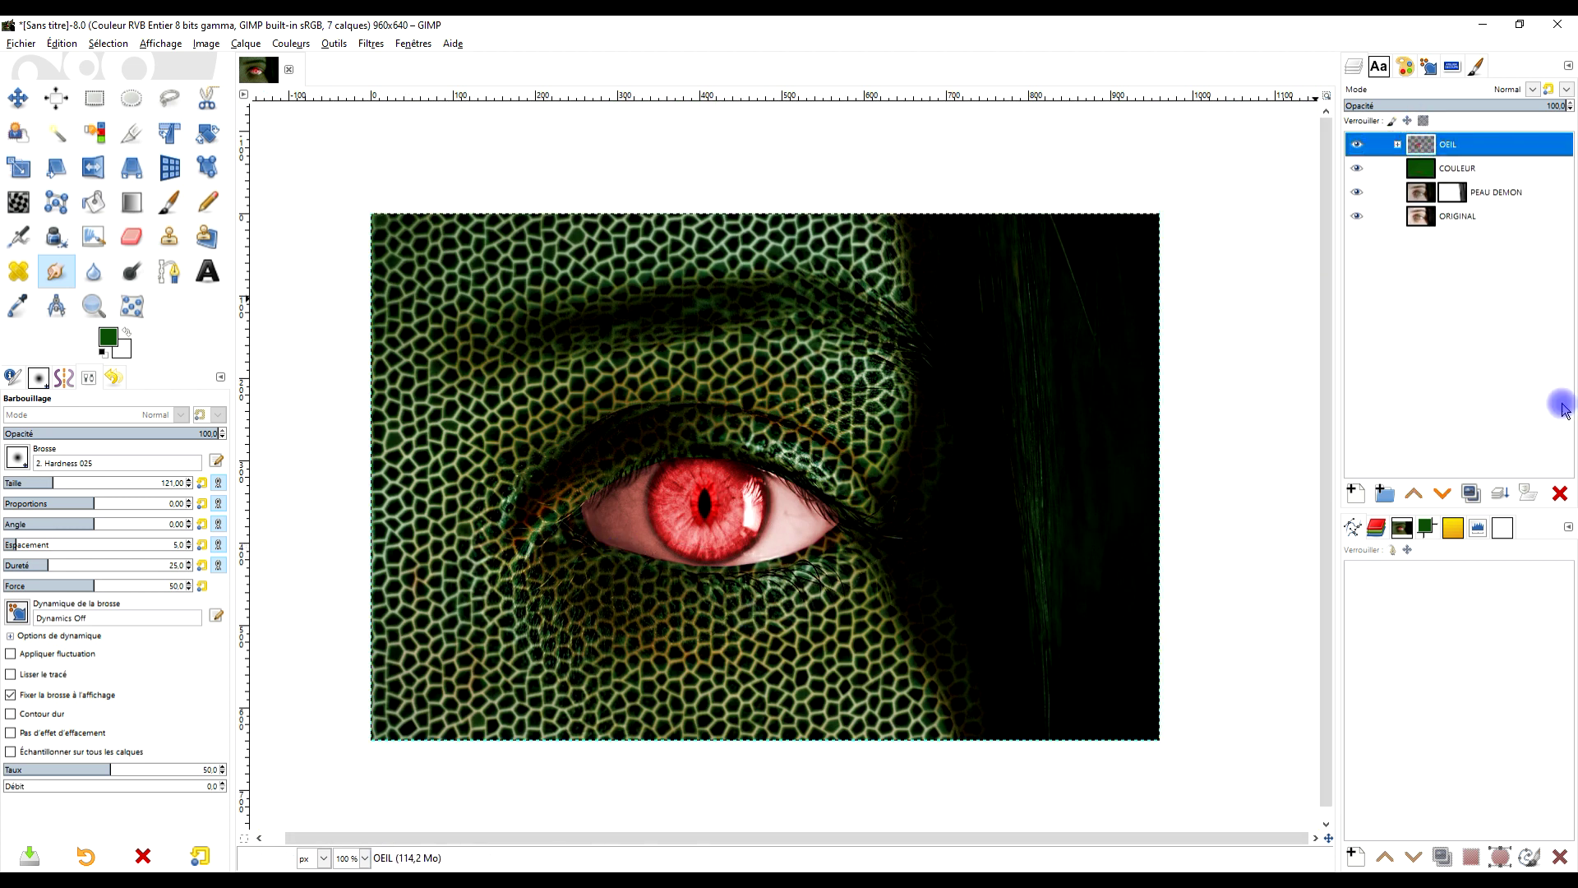
{"action": "left_click", "coordinate": [1471, 494]}
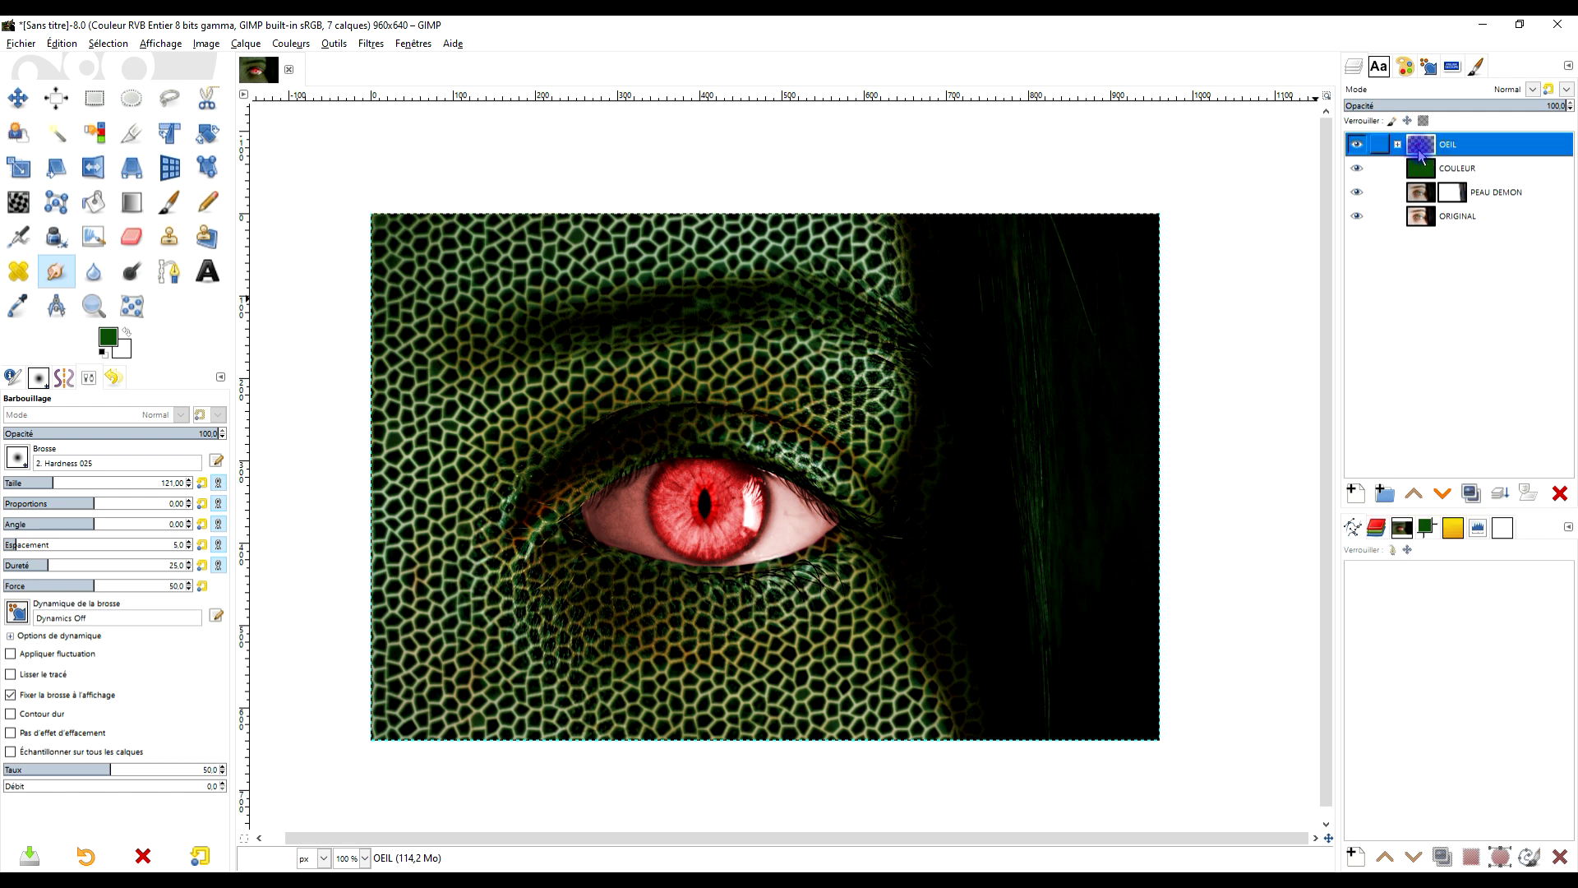
{"action": "left_click", "coordinate": [1472, 494]}
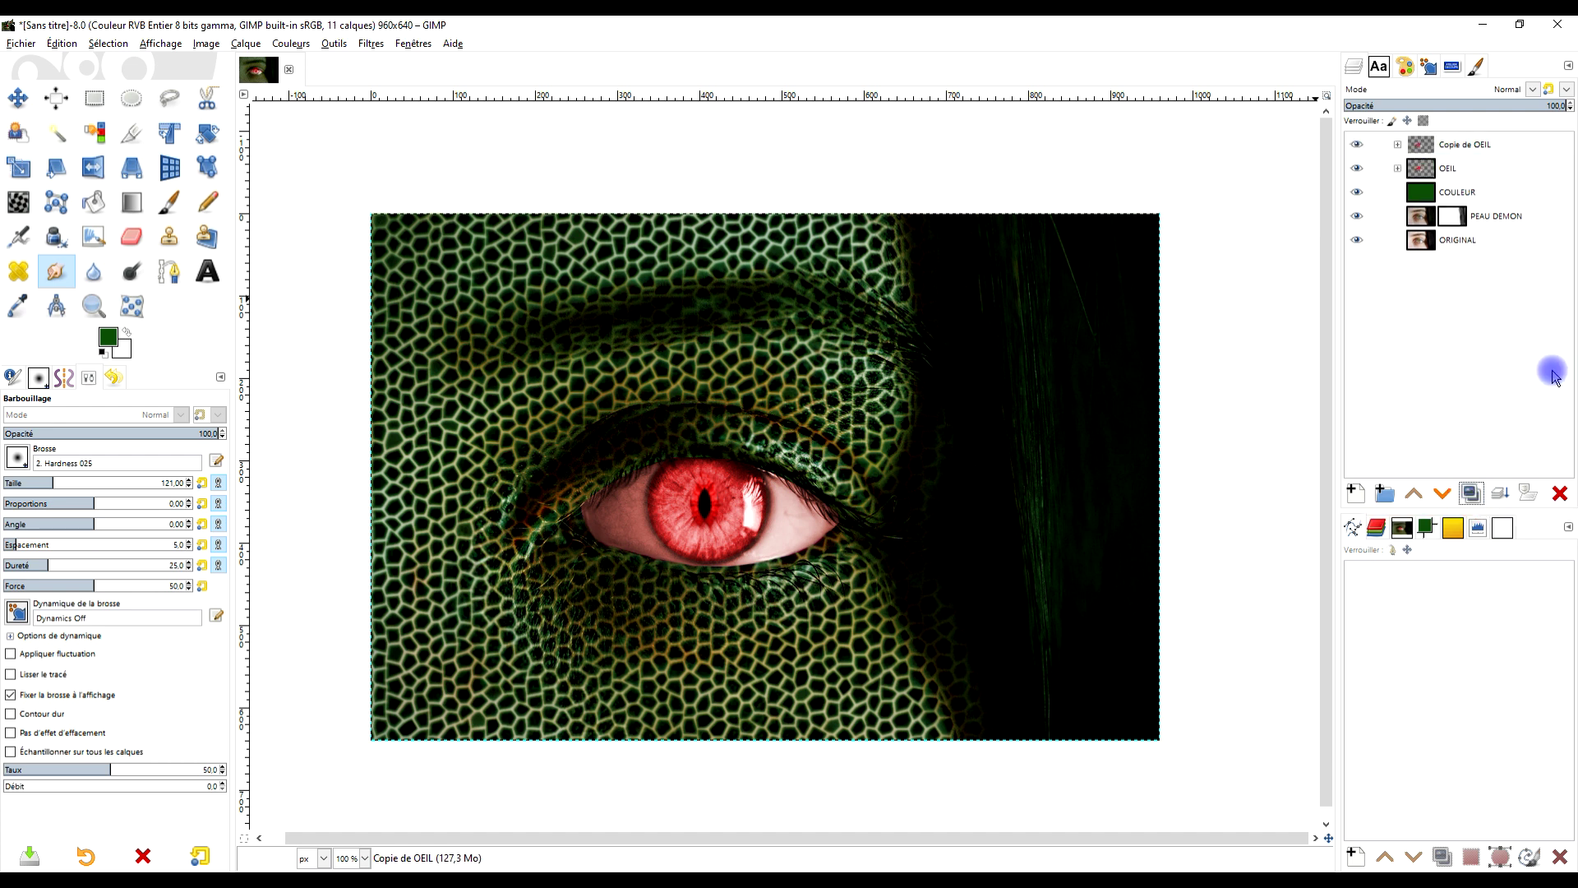
Set the blend mode of the Copie de OEIL group to Fusion de grain and inspect the eye
{"action": "left_click", "coordinate": [1533, 89]}
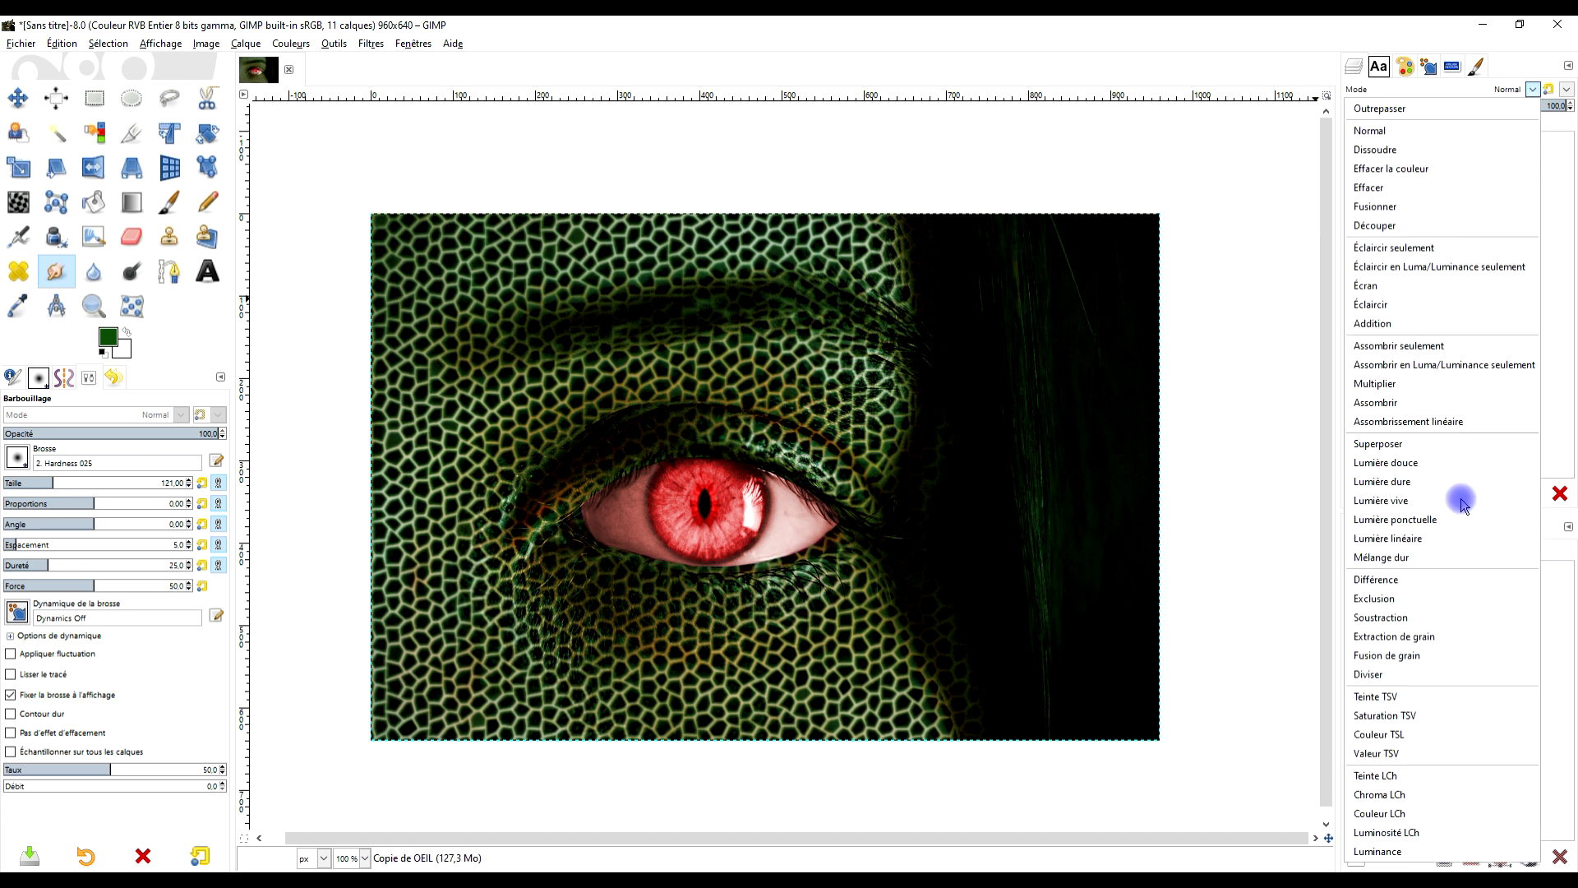
{"action": "left_click", "coordinate": [1444, 655]}
{"action": "scroll", "coordinate": [708, 588], "scroll_direction": "up", "scroll_amount": 1}
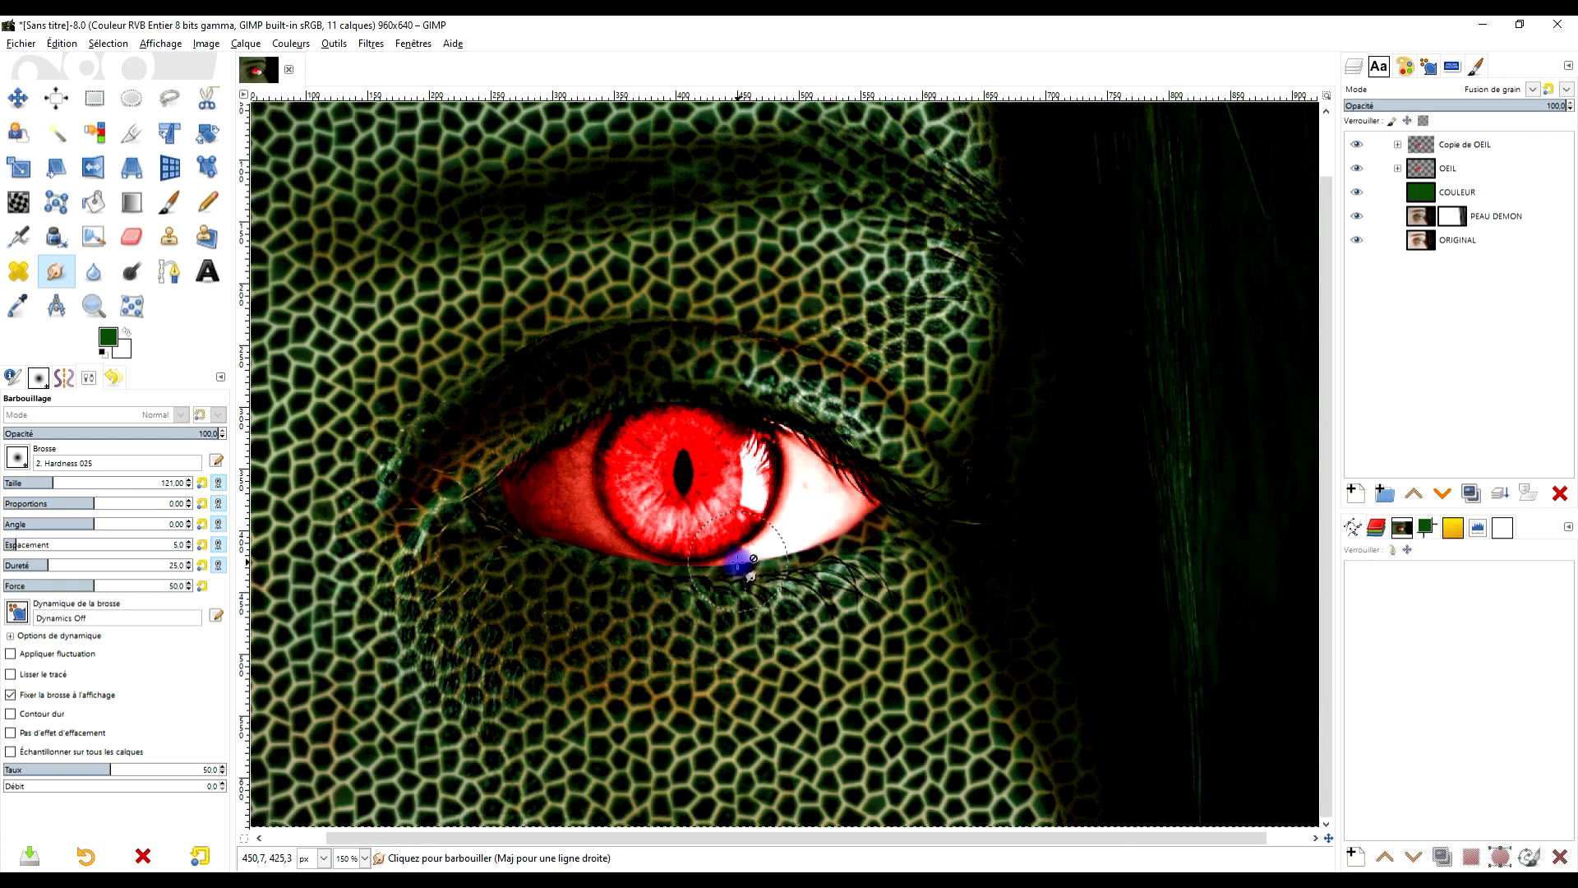
{"action": "scroll", "coordinate": [750, 566], "scroll_direction": "down", "scroll_amount": 1}
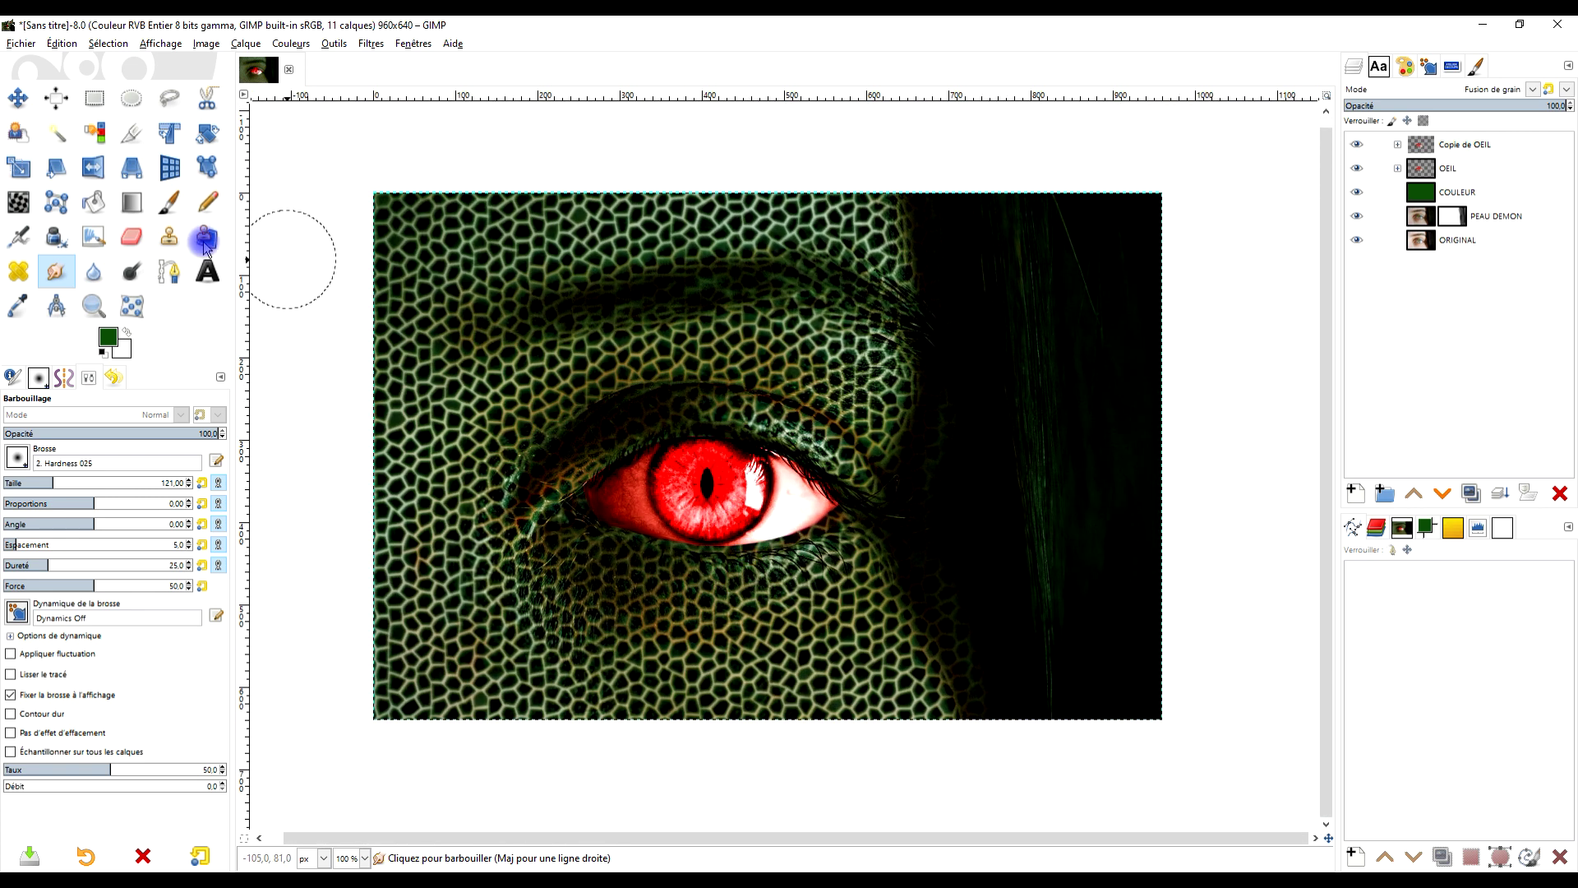
{"action": "left_click", "coordinate": [95, 306]}
{"action": "left_click_drag", "start_coordinate": [367, 180], "coordinate": [1198, 745]}
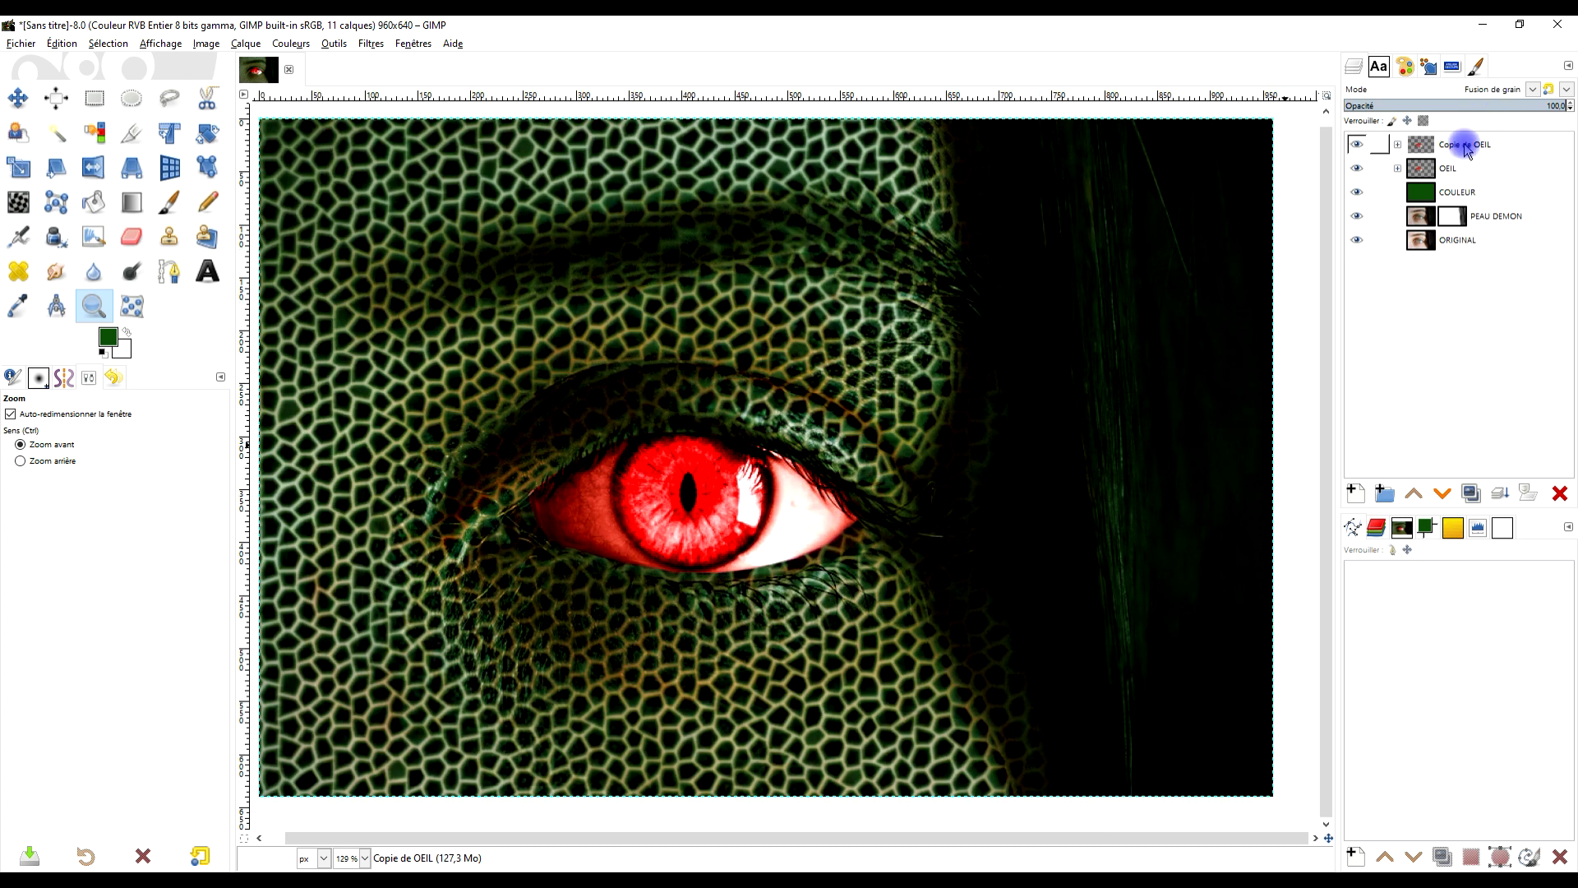
Lower the opacity of the Copie de OEIL group to 59.4 and compare the eye with the group hidden and shown
{"action": "left_click", "coordinate": [1492, 105]}
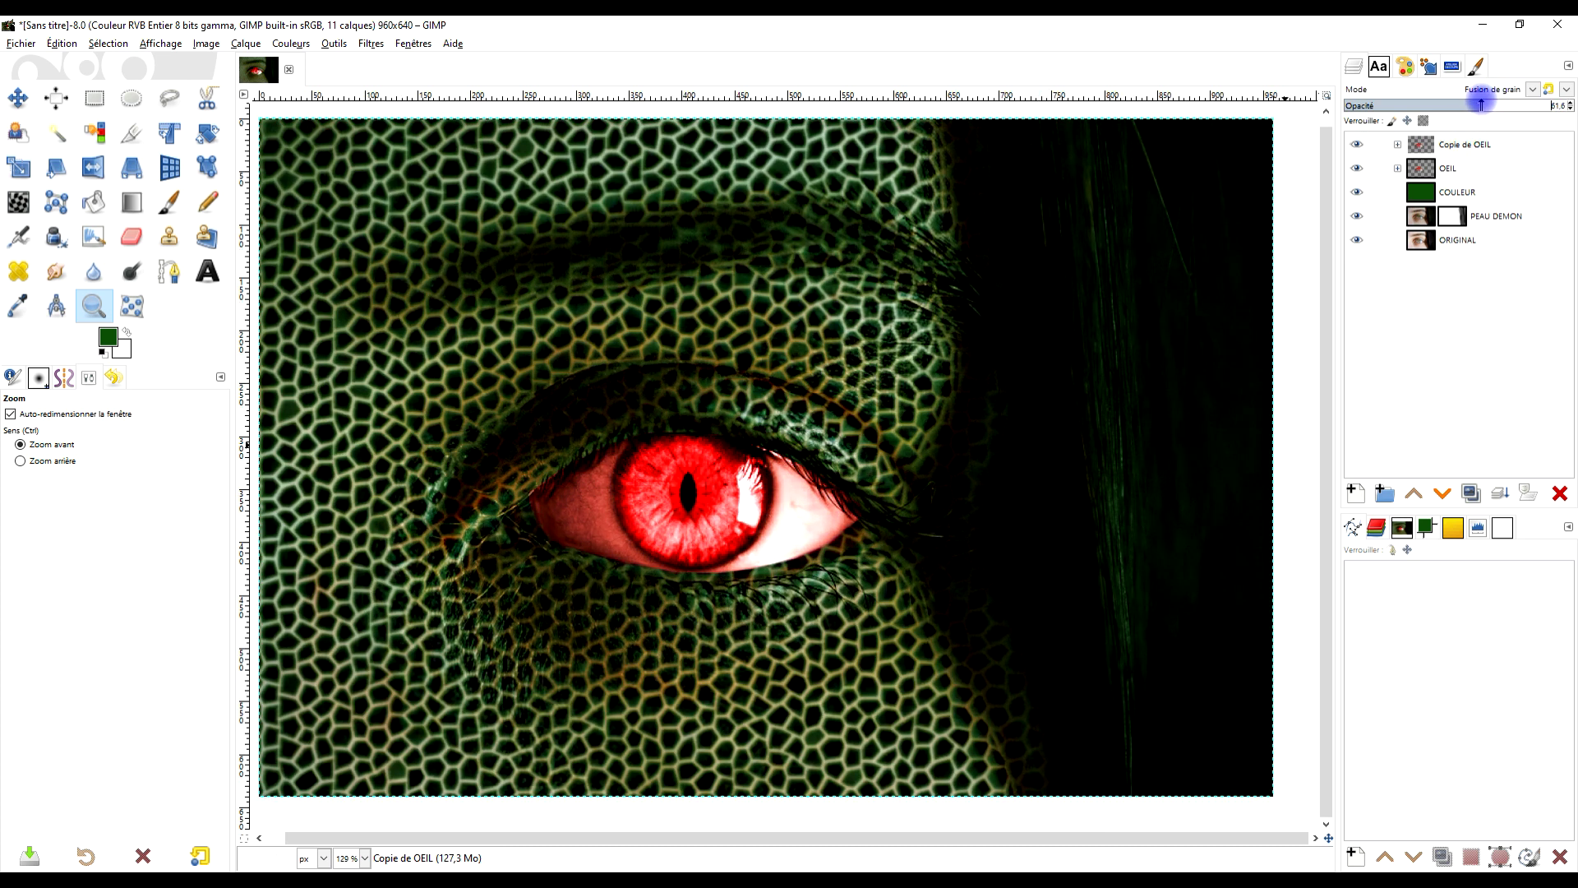
{"action": "left_click", "coordinate": [1366, 150]}
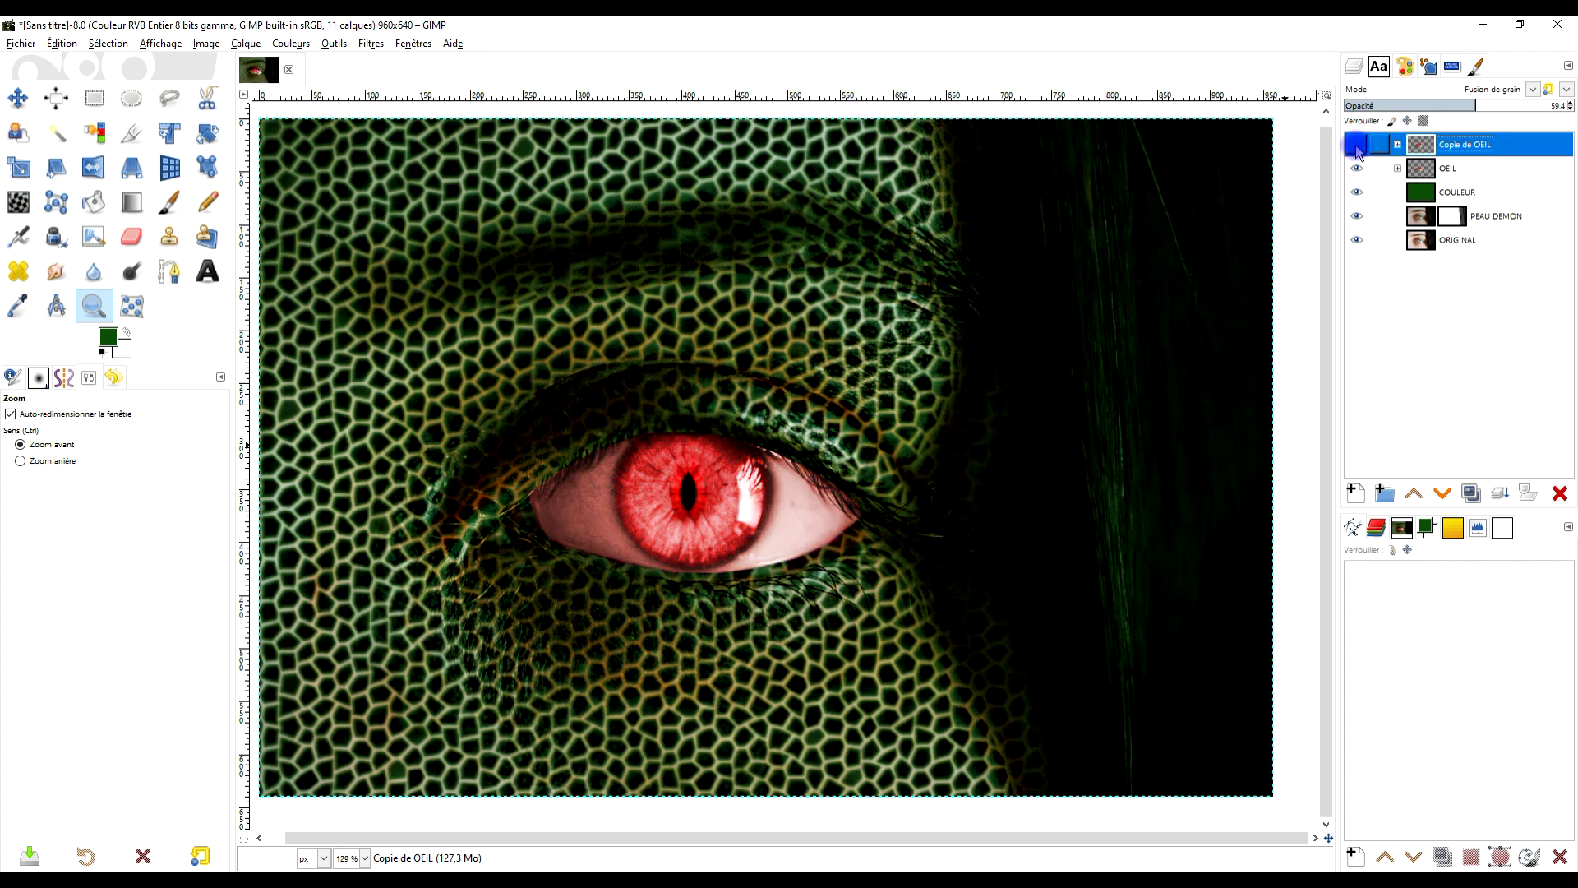
{"action": "left_click", "coordinate": [1356, 149]}
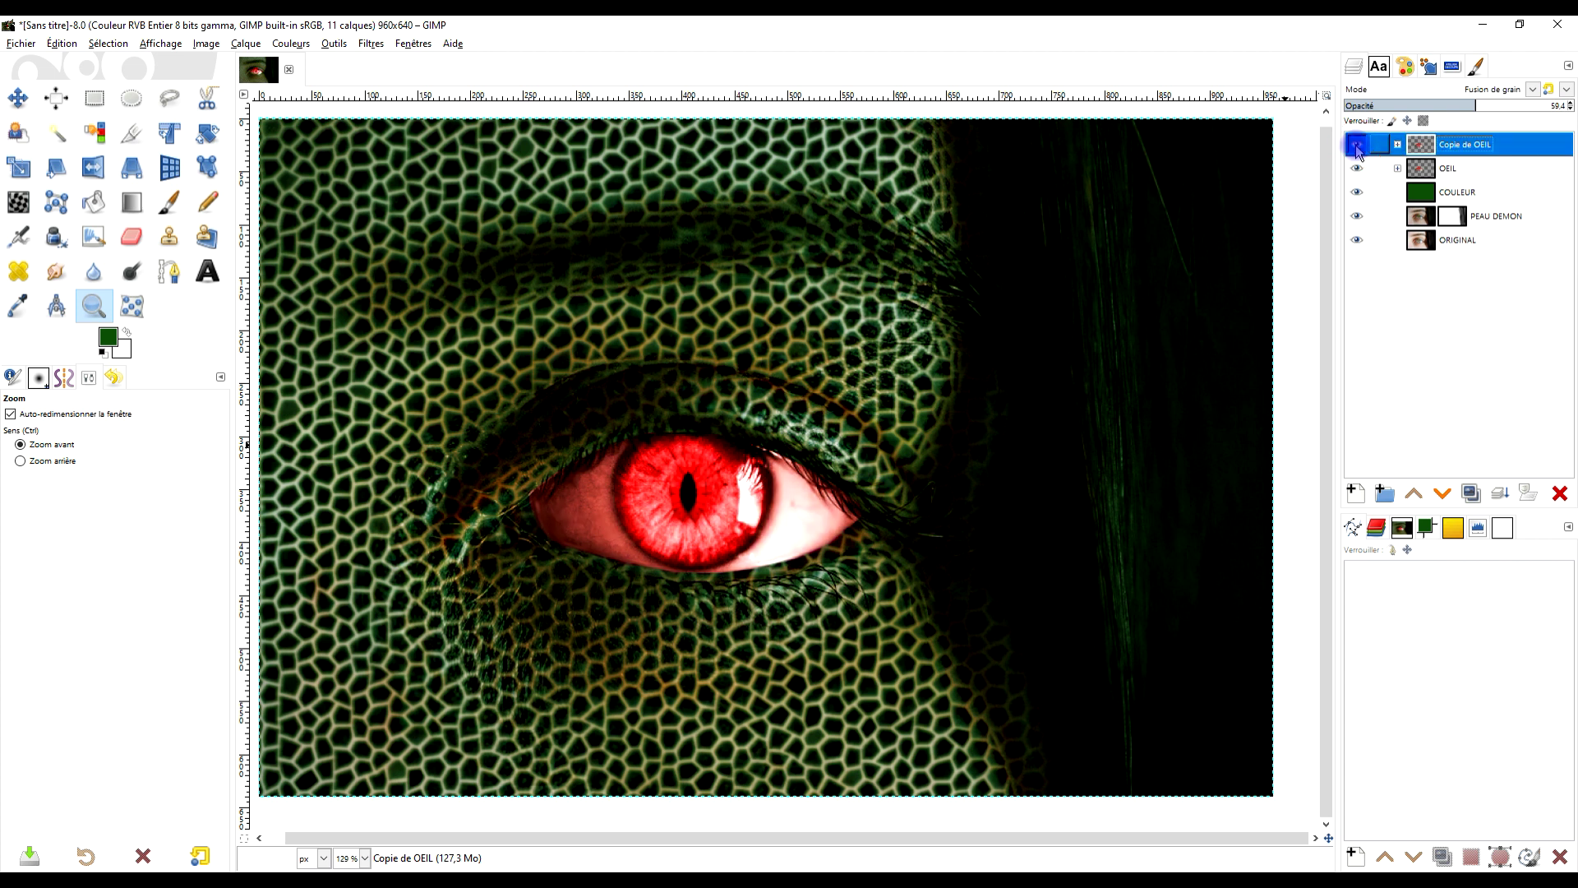
{"action": "left_click_drag", "start_coordinate": [782, 432], "coordinate": [788, 437]}
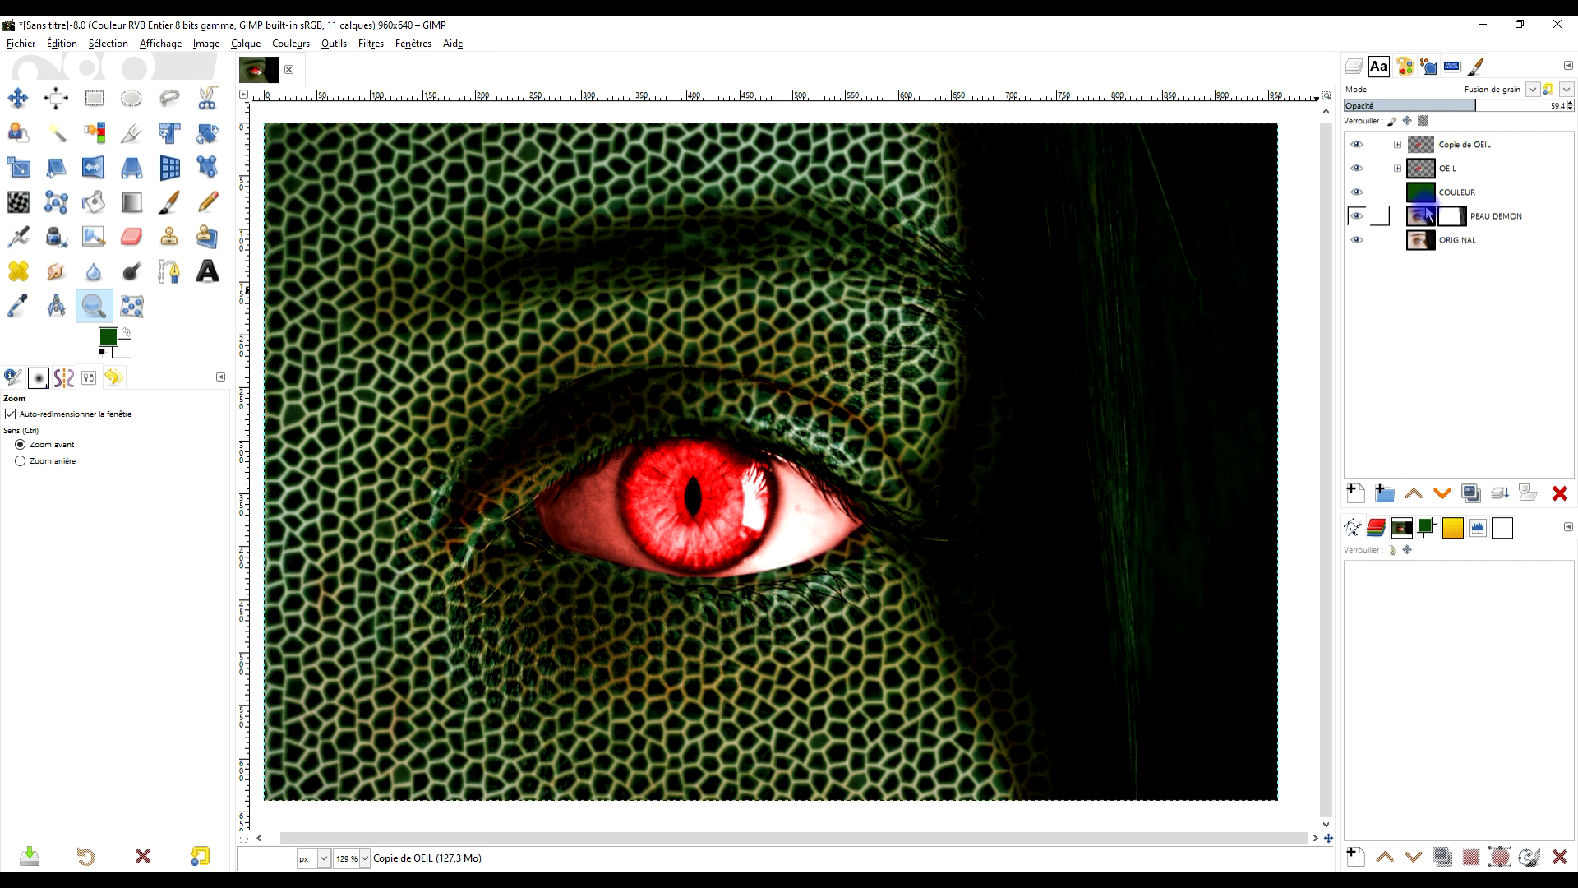
Compare the skin with the COULEUR layer hidden and shown, leaving the layer visible
{"action": "left_click", "coordinate": [1359, 193]}
{"action": "left_click", "coordinate": [1359, 193]}
{"action": "left_click", "coordinate": [1361, 194]}
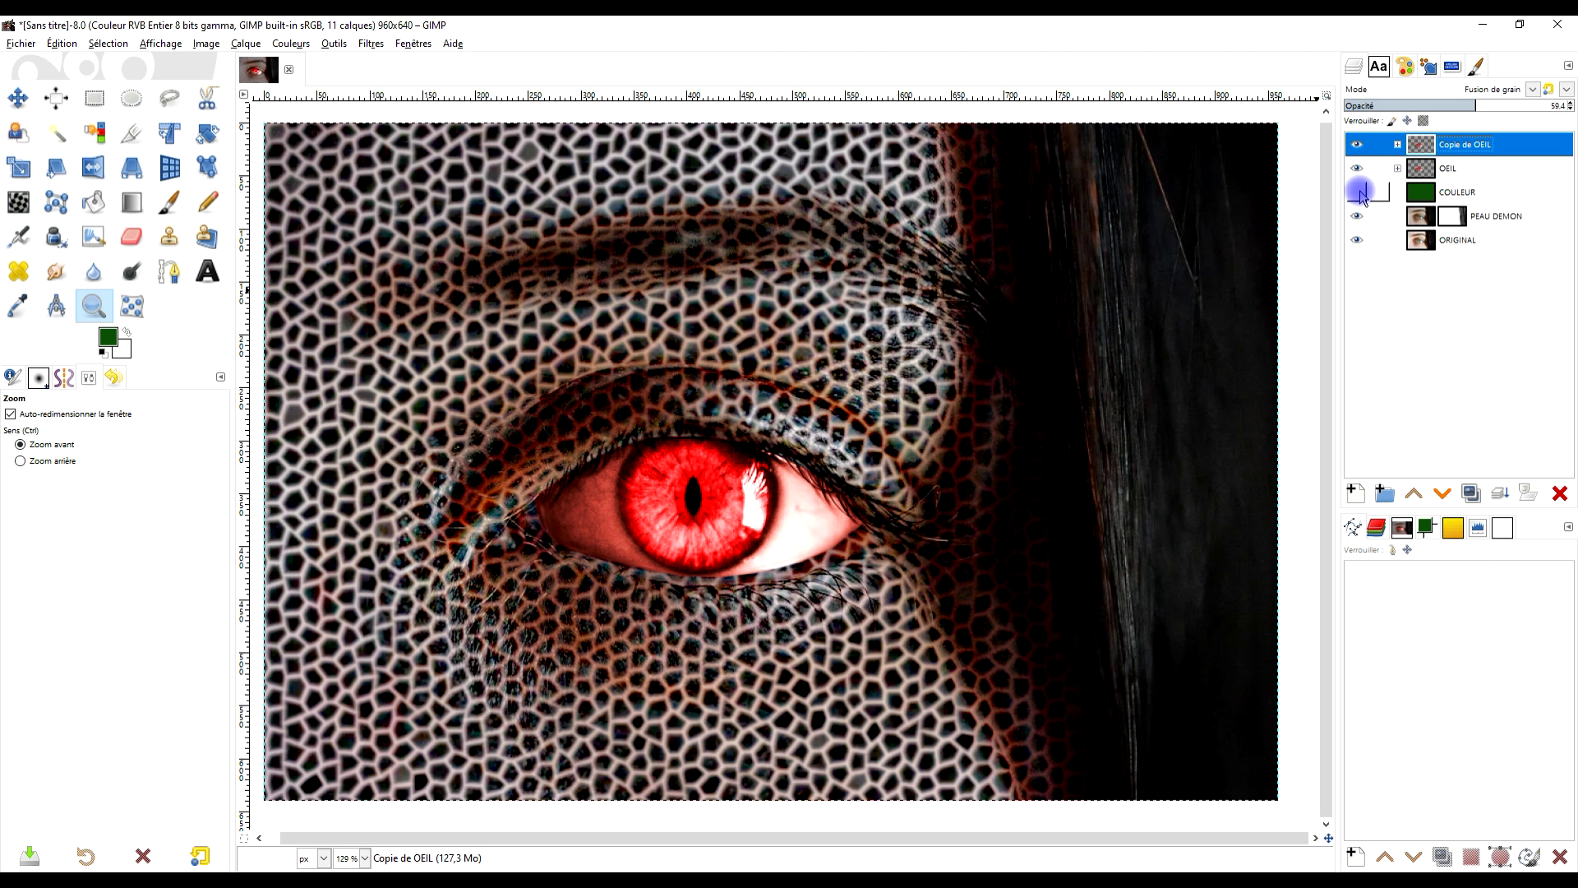
{"action": "left_click", "coordinate": [1359, 194]}
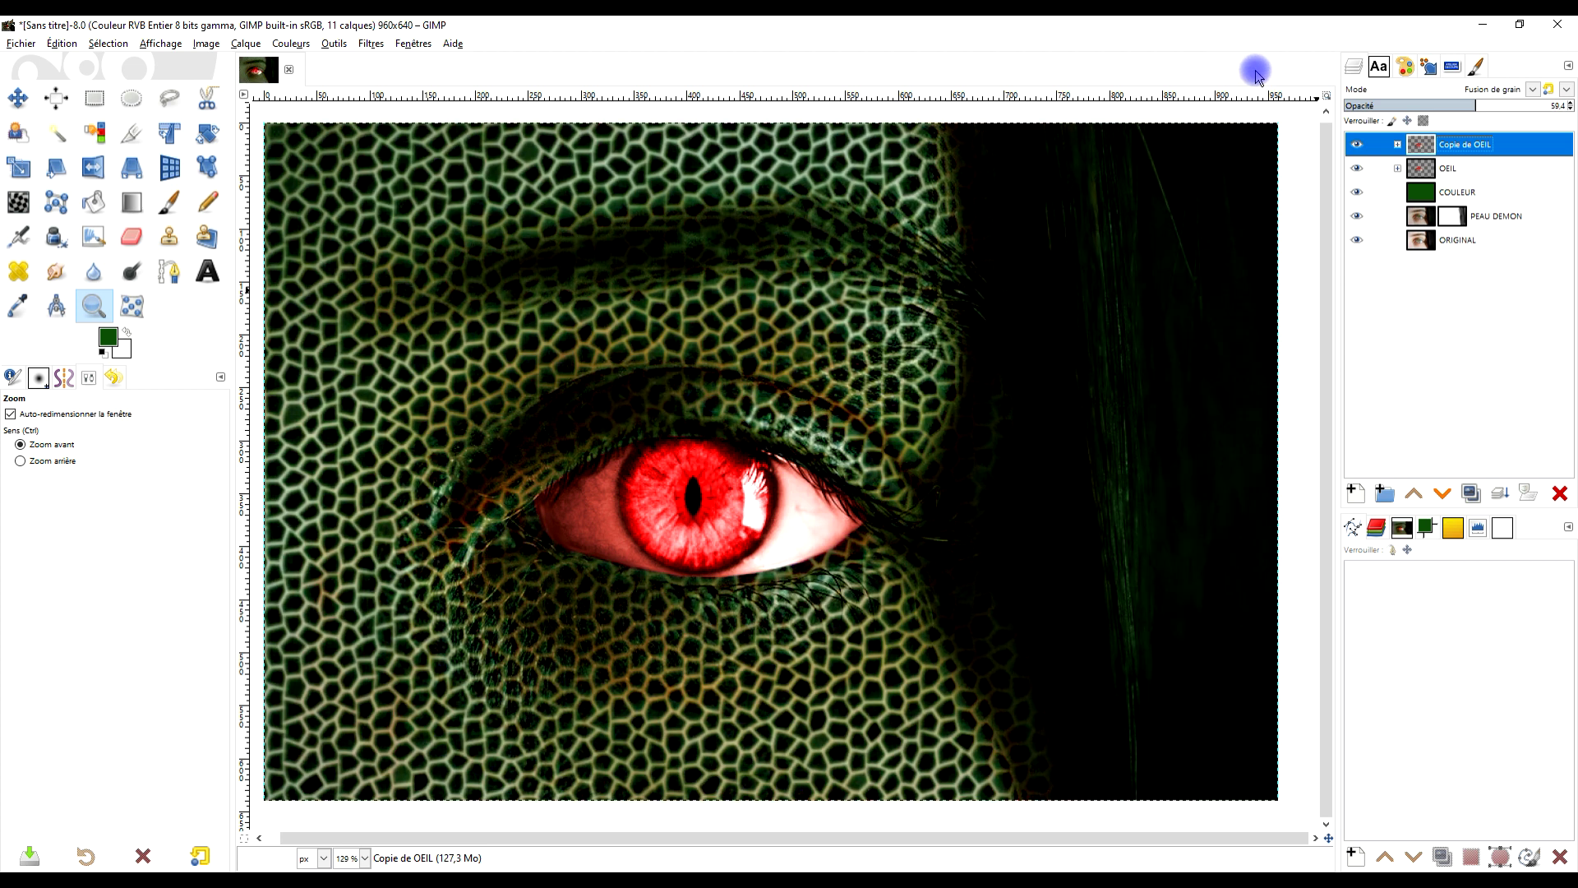
{"action": "left_click", "coordinate": [1426, 194]}
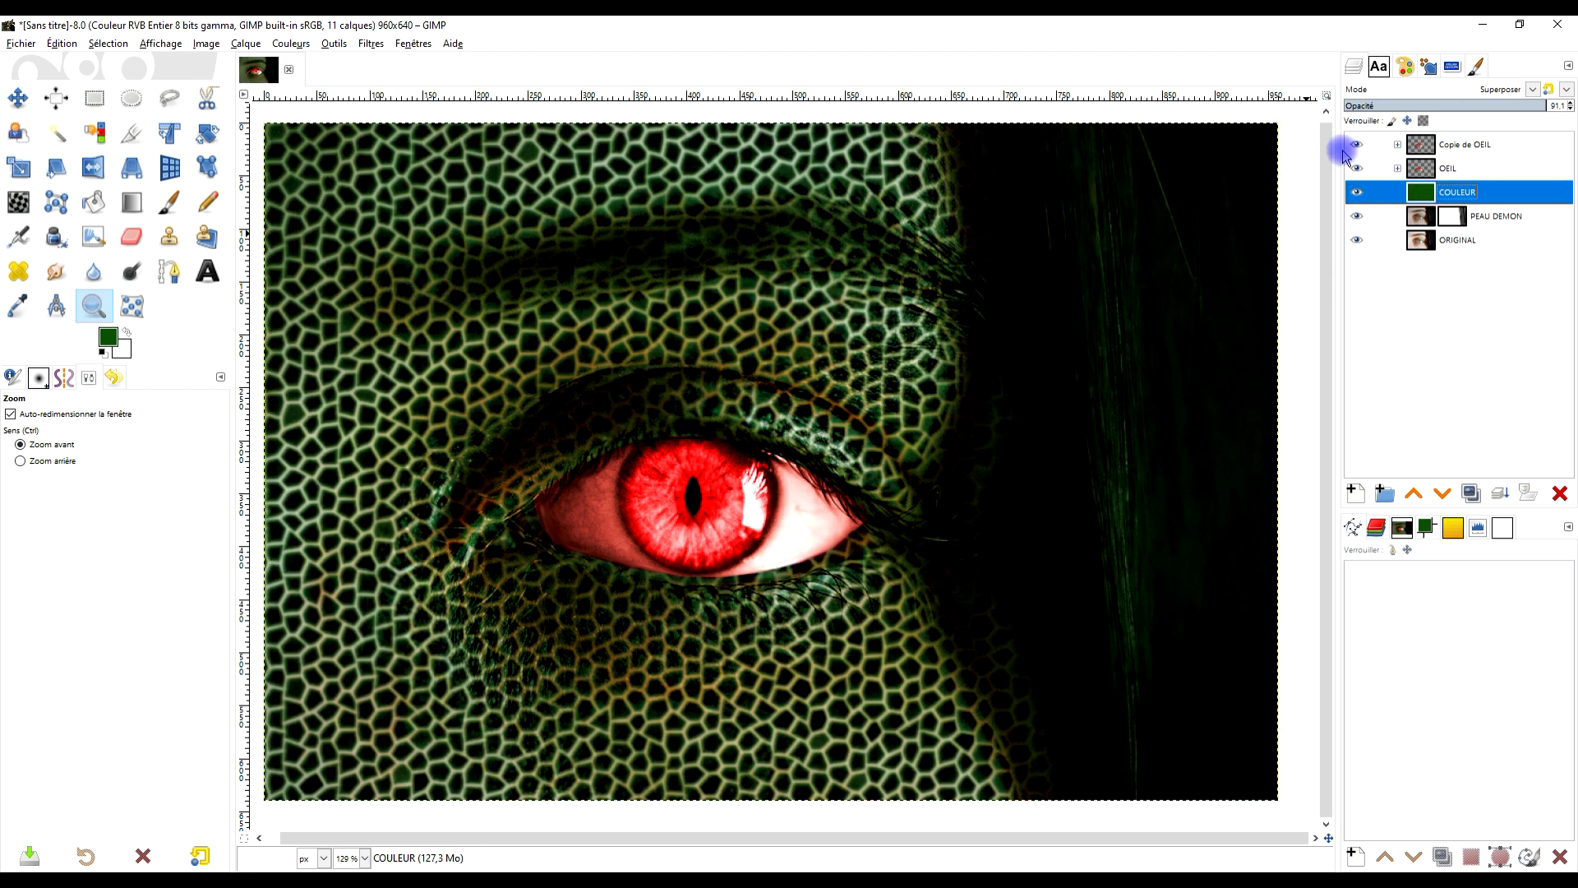
{"action": "left_click", "coordinate": [273, 47]}
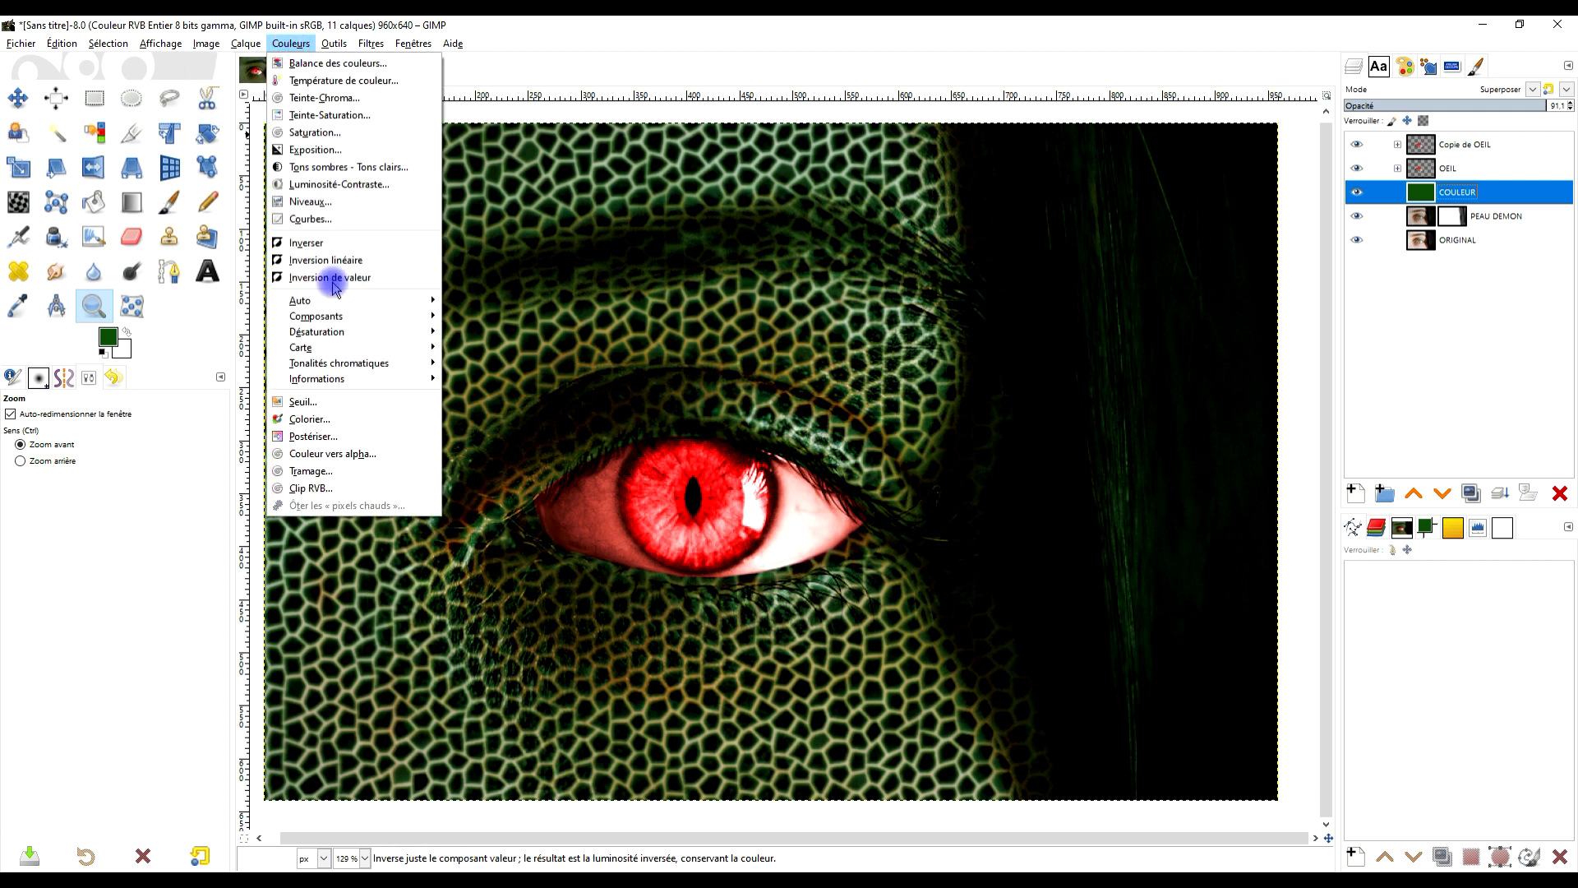
{"action": "left_click", "coordinate": [338, 218]}
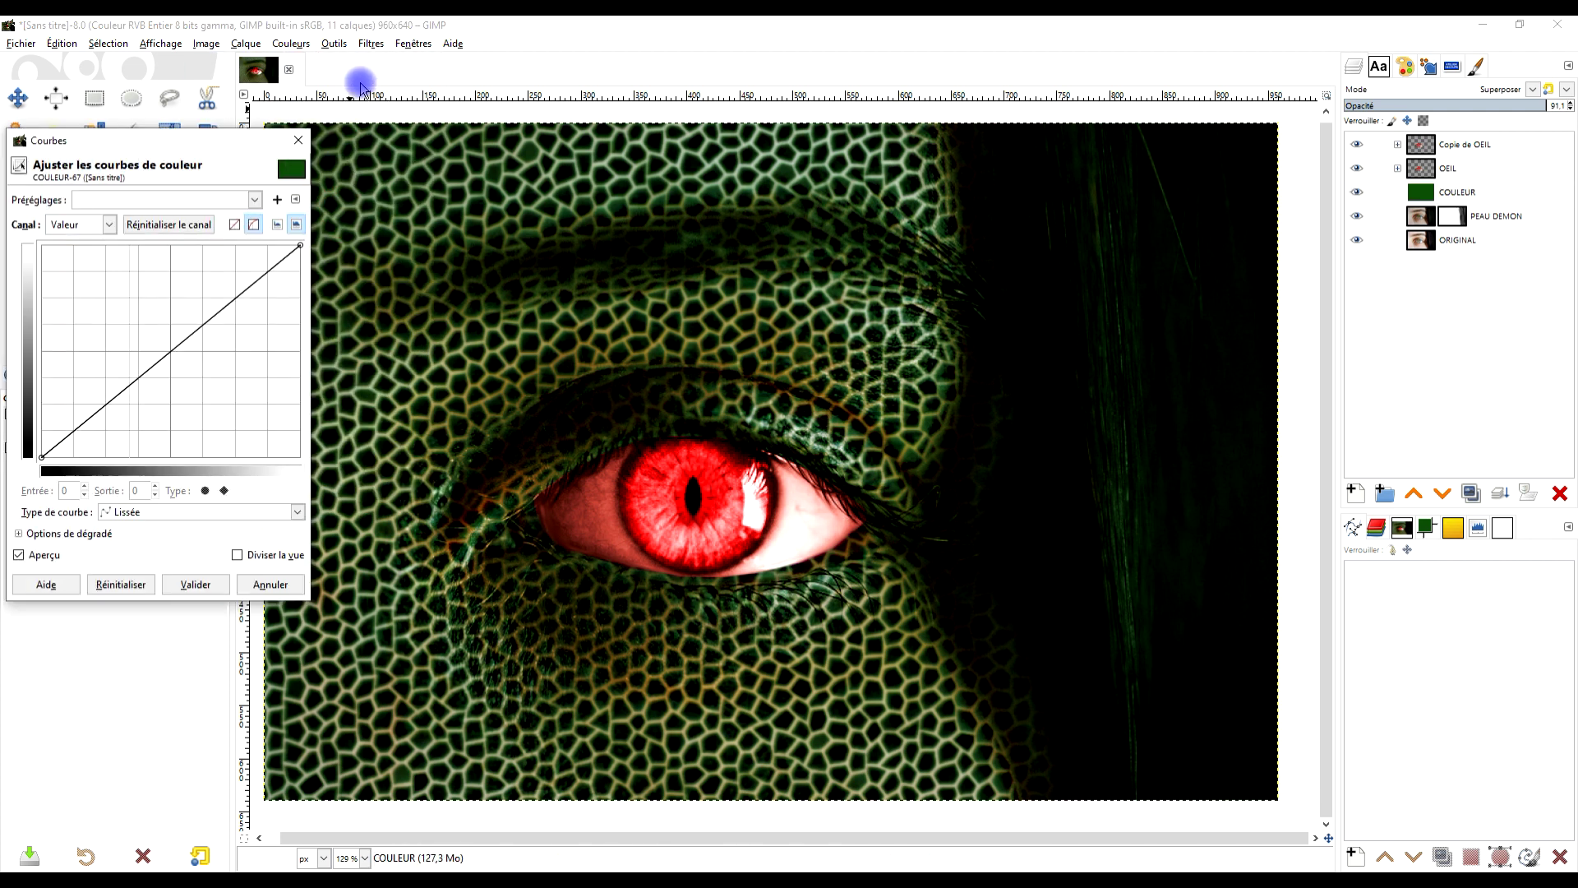
{"action": "left_click_drag", "start_coordinate": [205, 321], "coordinate": [169, 353]}
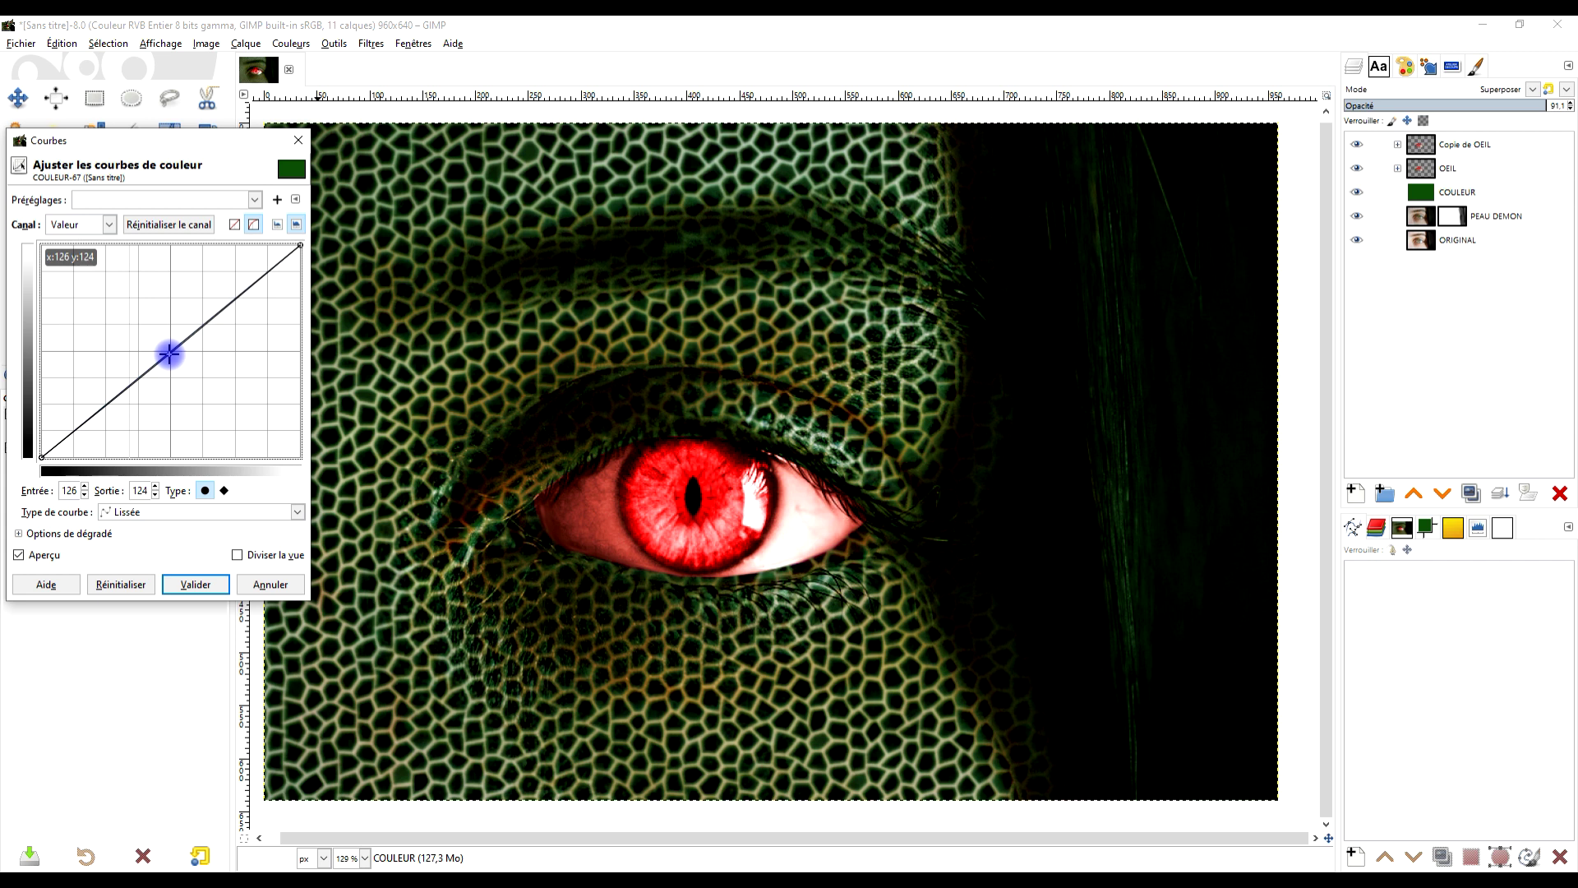
{"action": "left_click", "coordinate": [299, 140]}
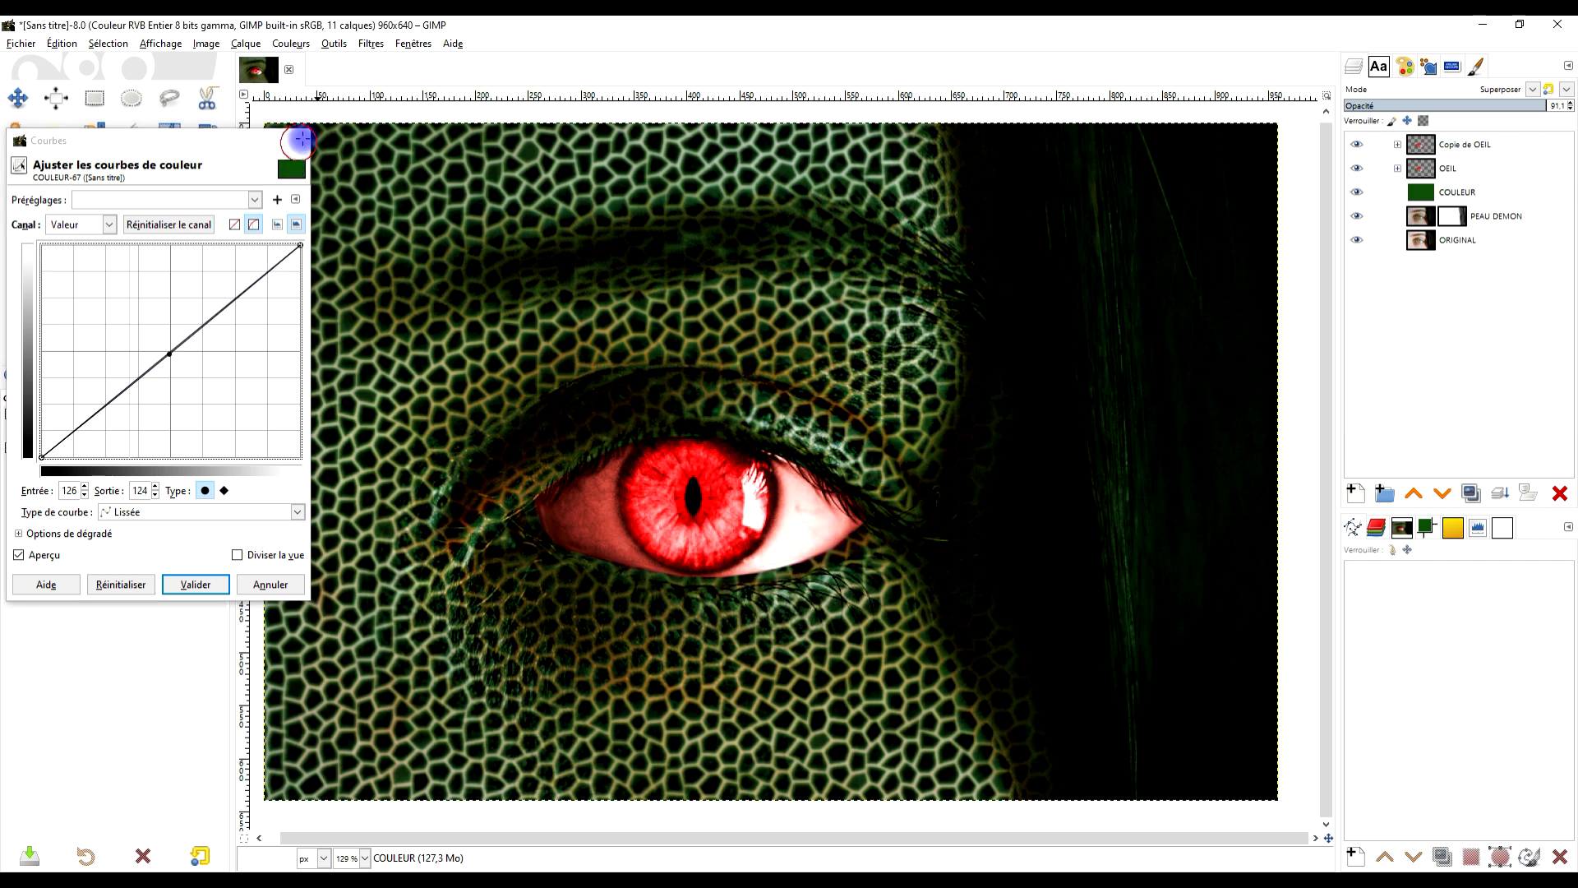